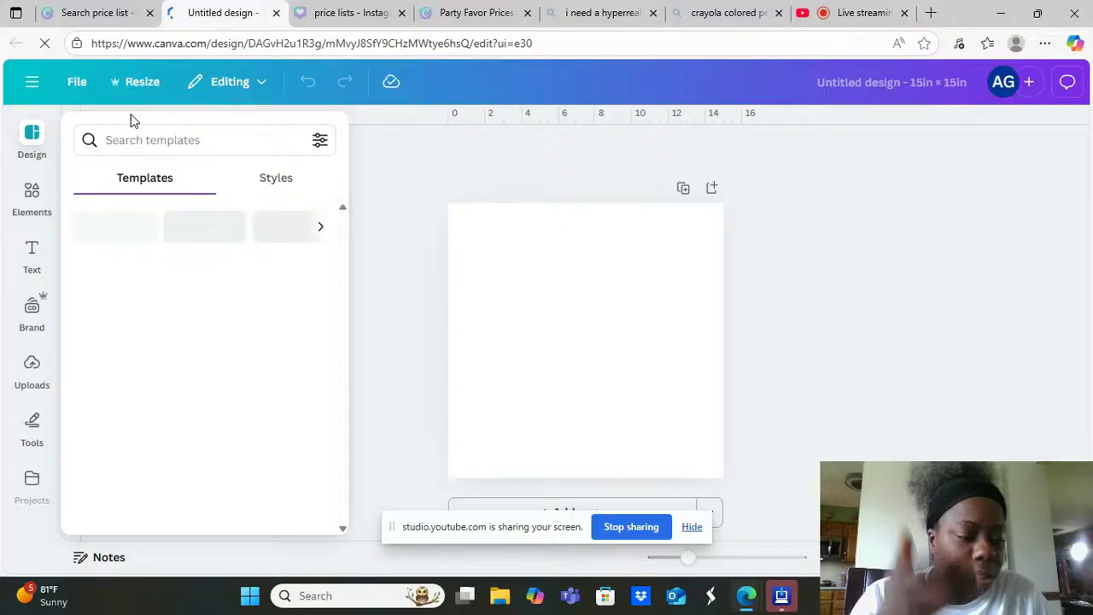
Leave the blank 15 × 15 in design for the Canva home page, checking the YouTube Studio live stream before returning there
left_click(31, 82)
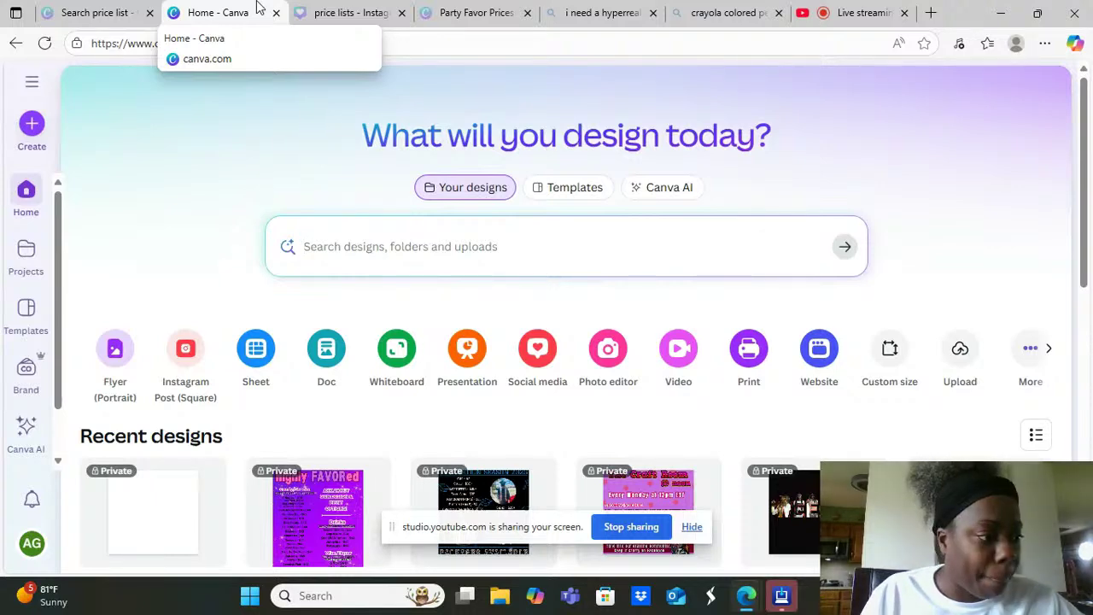
left_click(859, 12)
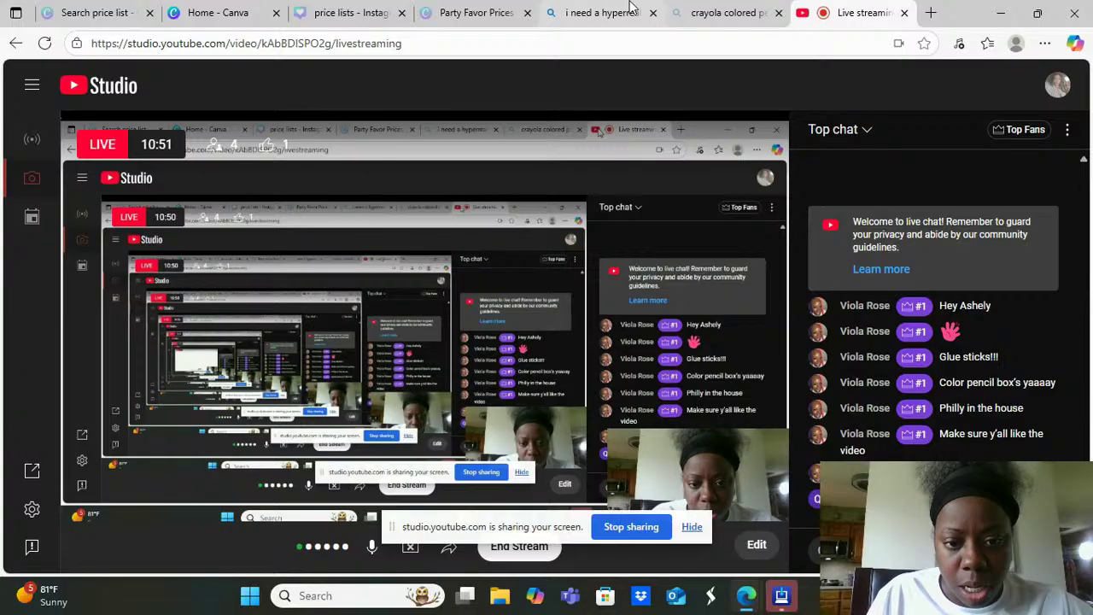
left_click(246, 10)
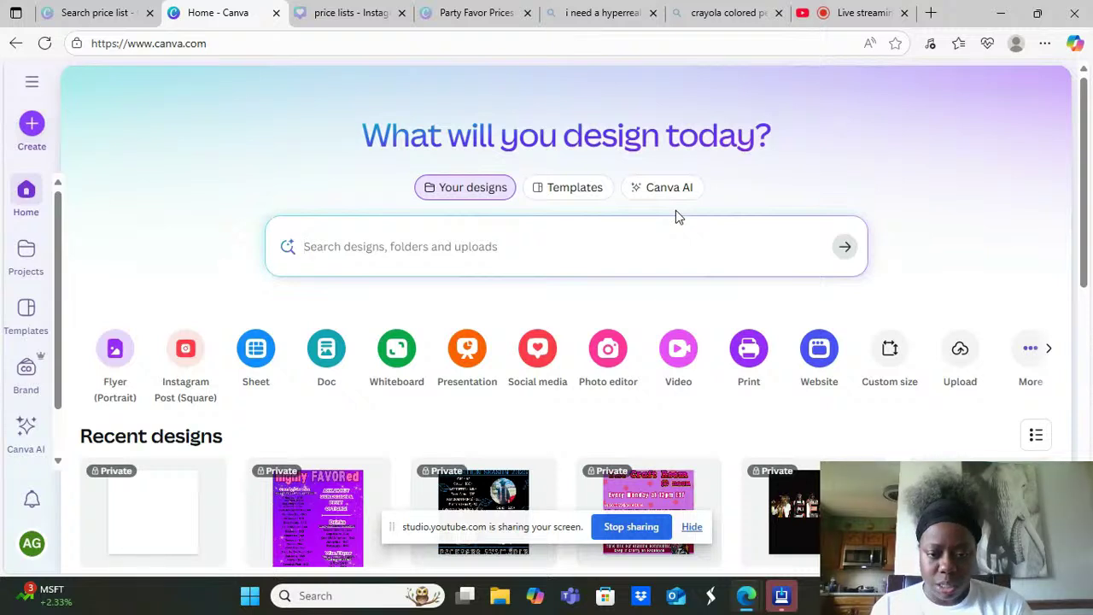
Create a new custom-size design in inches, 3.6 in wide and 7.4 in high
left_click(889, 354)
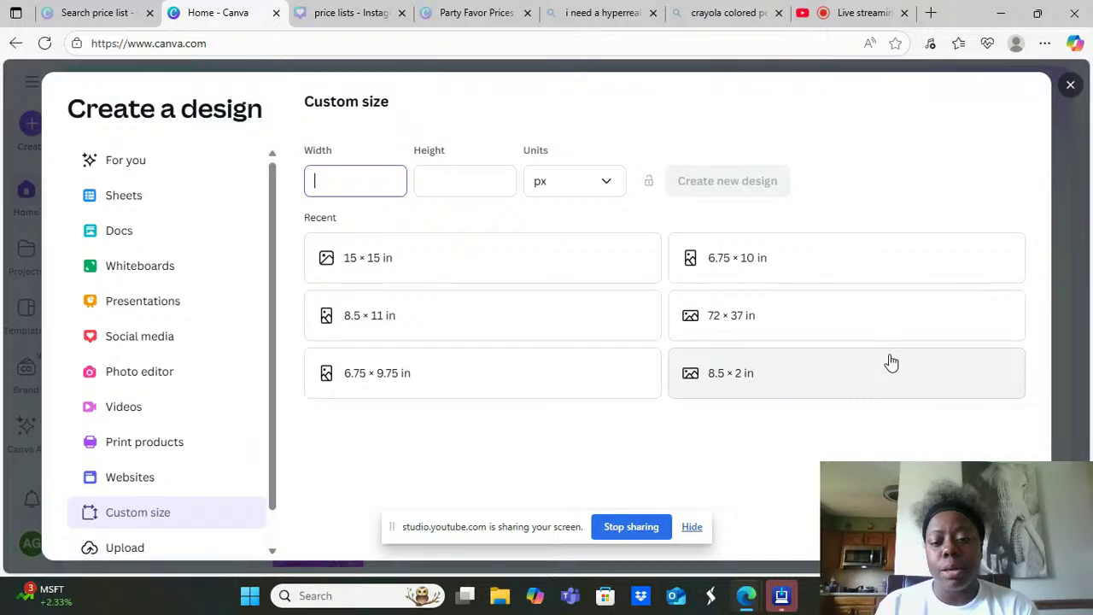
left_click(589, 182)
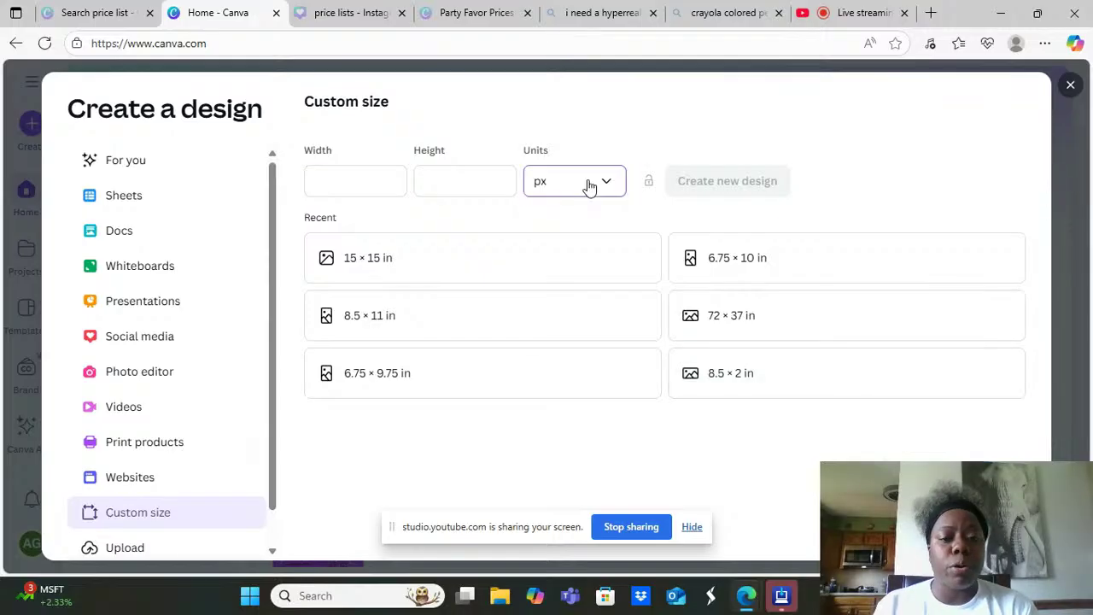
left_click(576, 257)
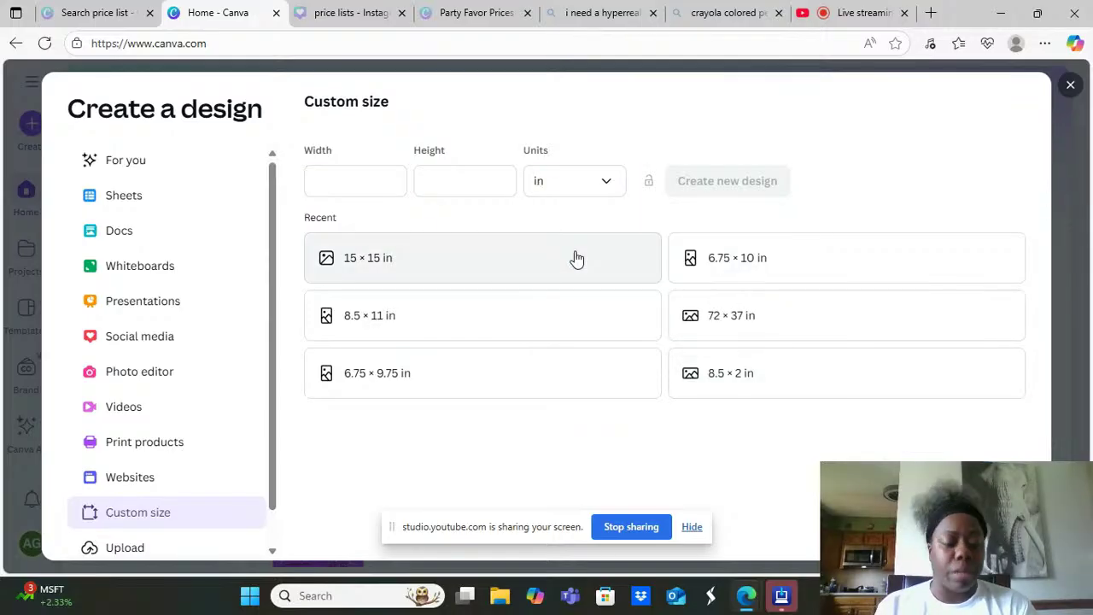
left_click(370, 188)
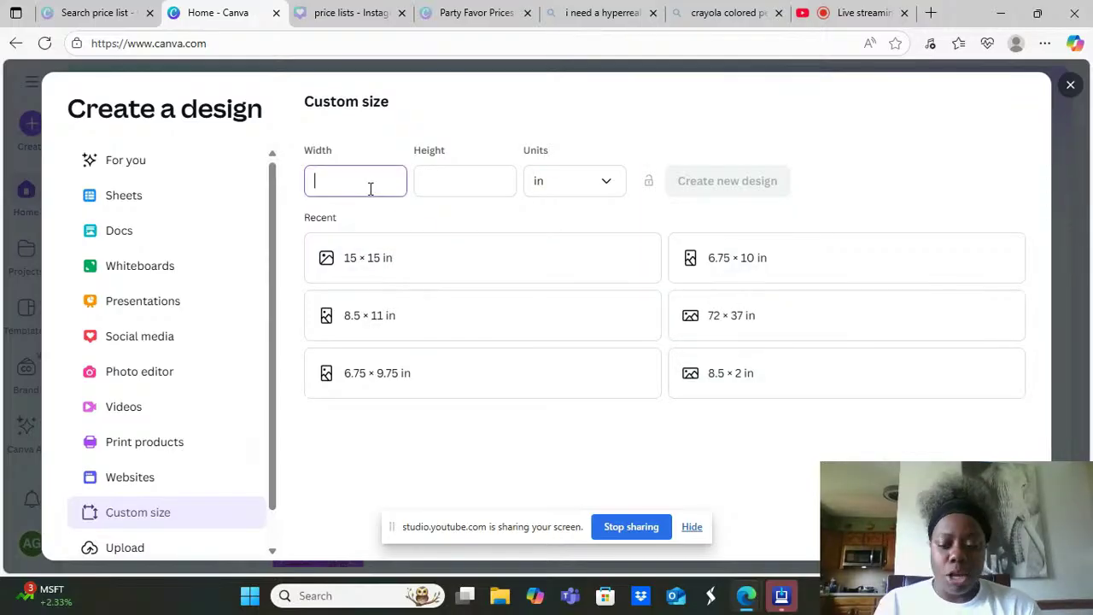
left_click(370, 188)
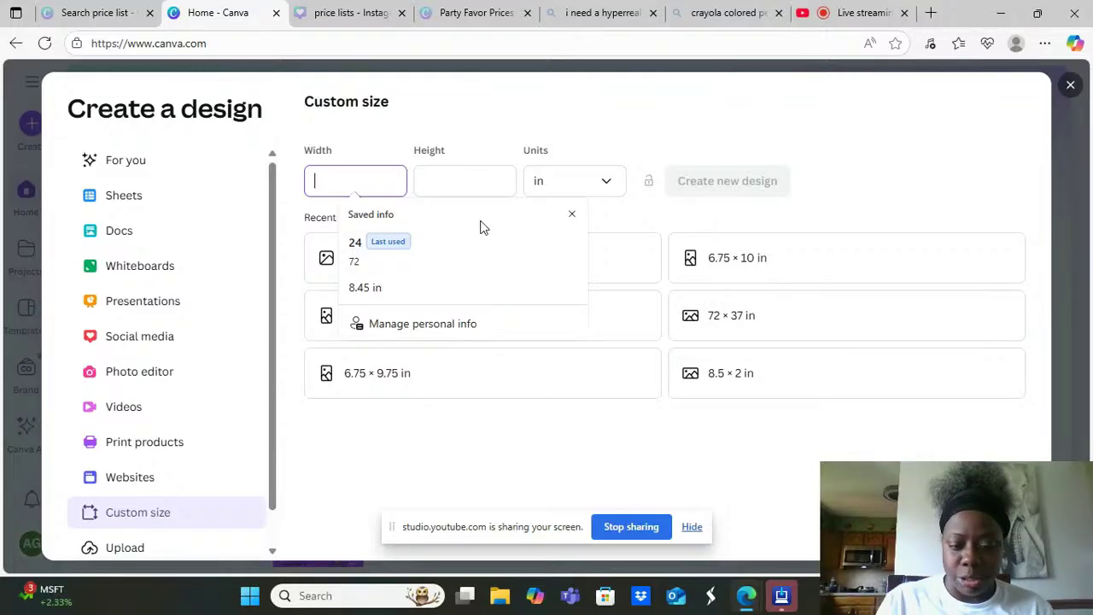
type("3.")
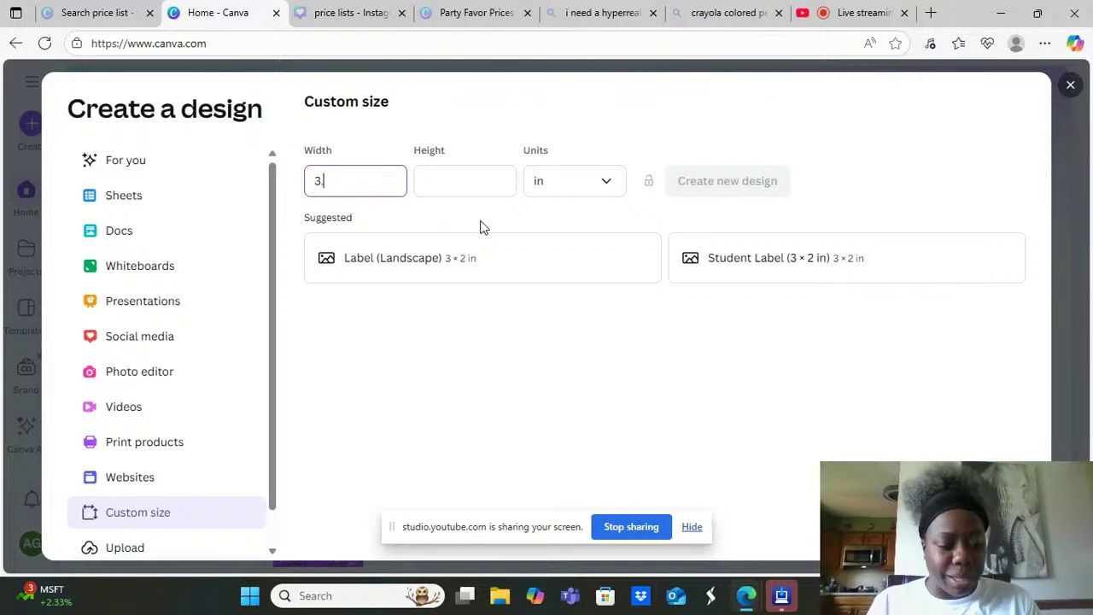
type("6")
key("Tab")
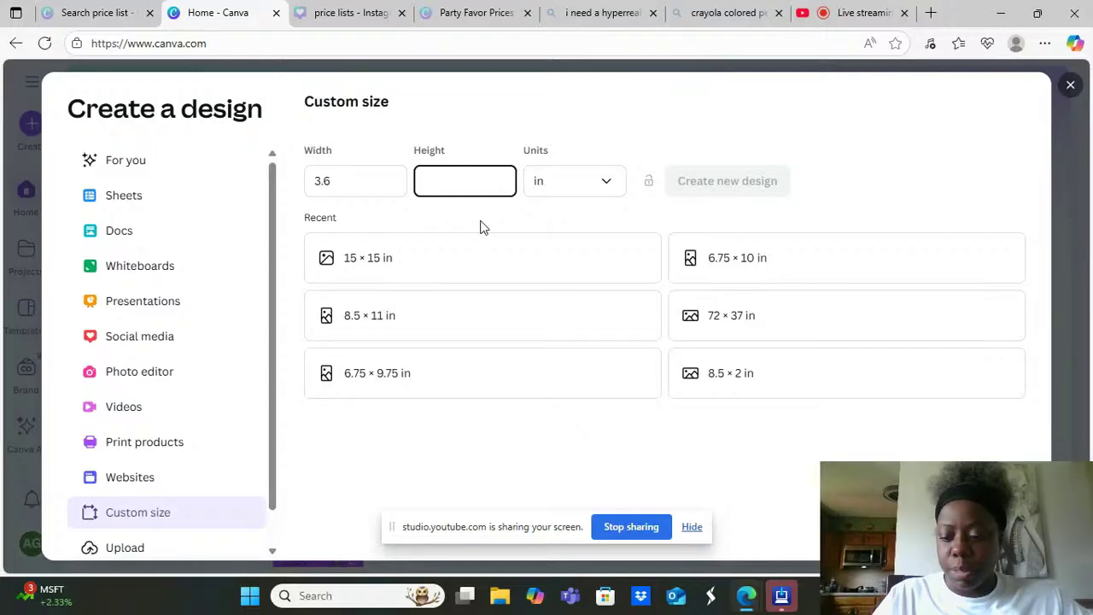
type("7.")
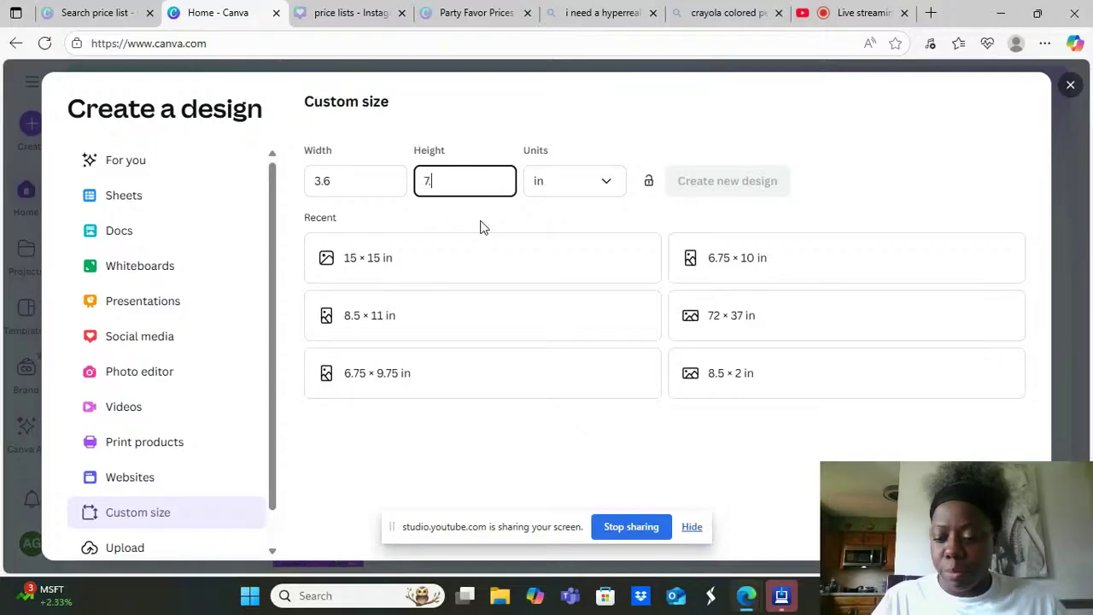
type("4")
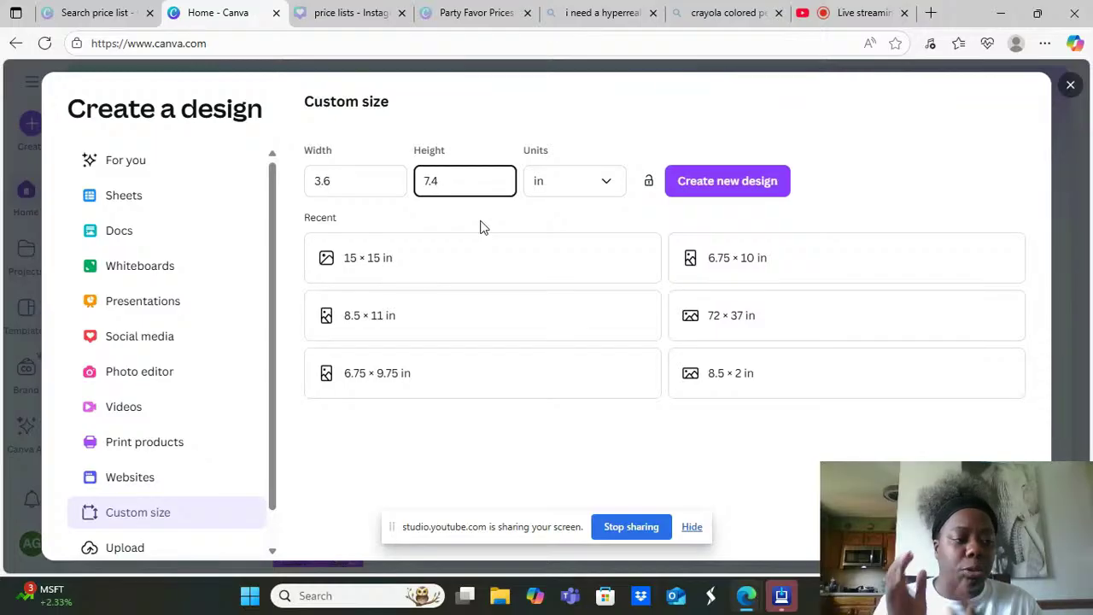
left_click(740, 183)
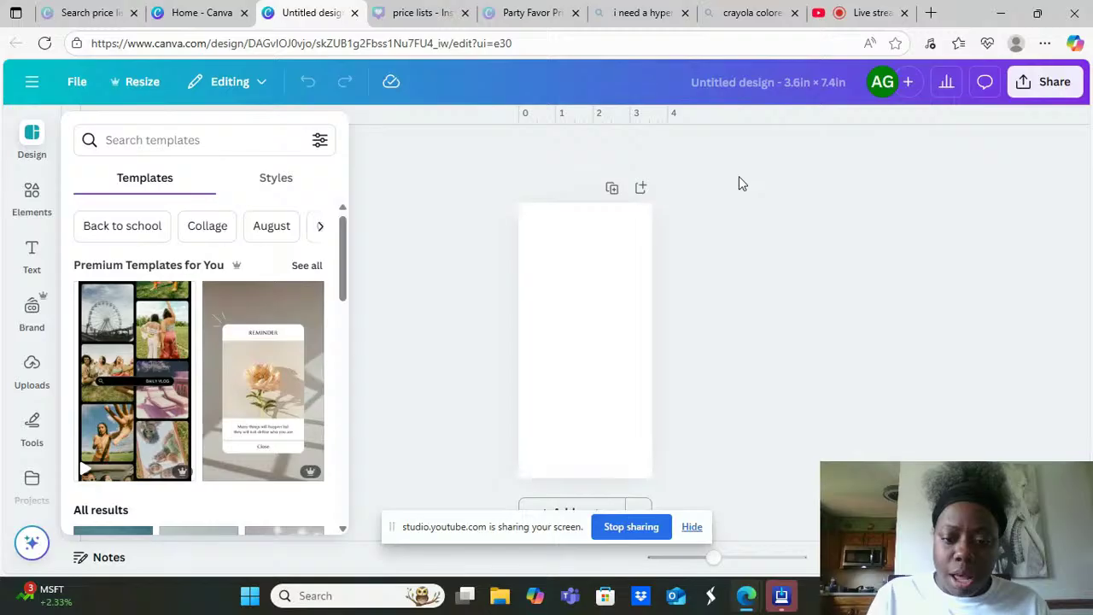
left_click_drag(718, 570, 724, 568)
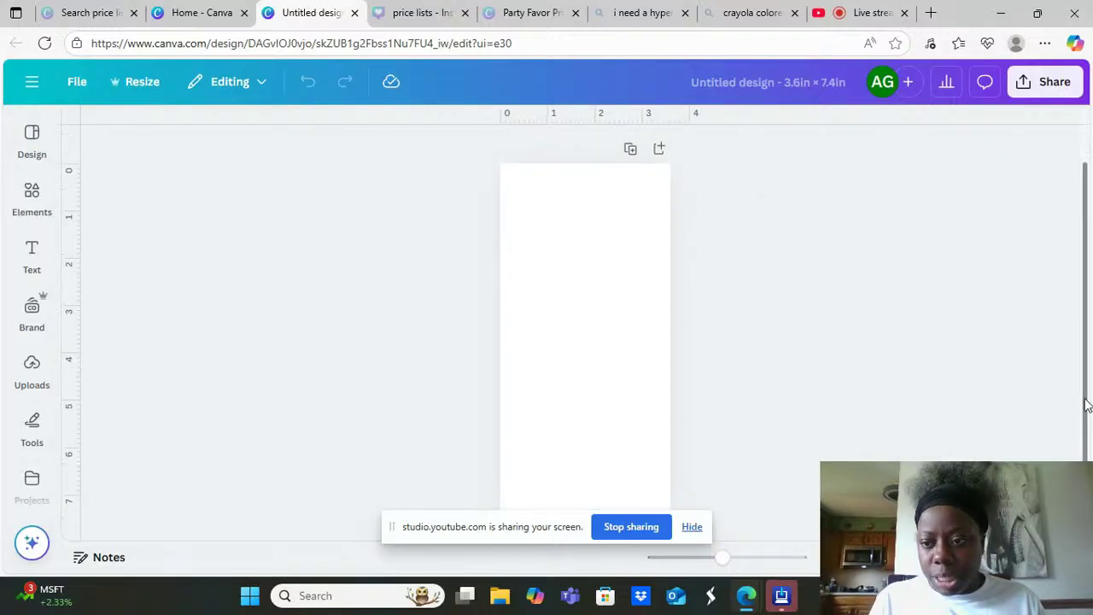
left_click_drag(1087, 408, 1092, 431)
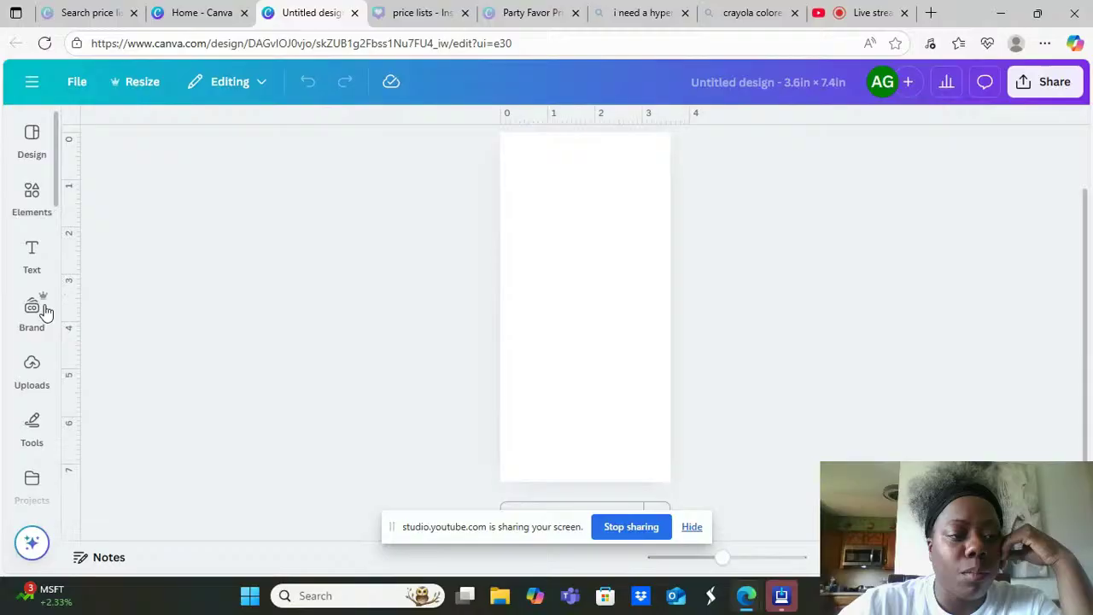
mouse_move(34, 418)
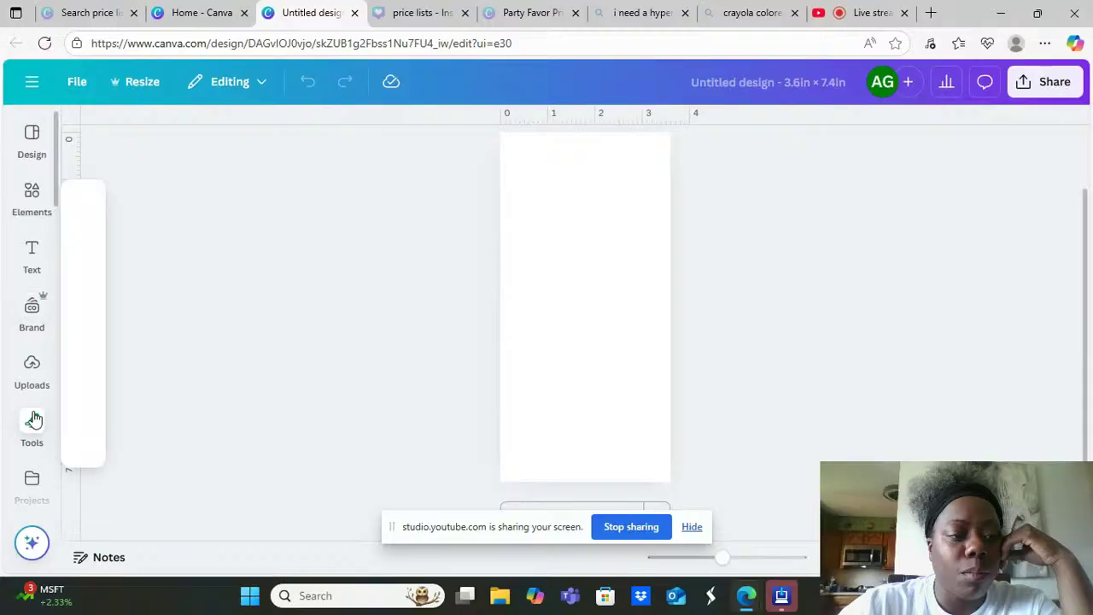
mouse_move(30, 376)
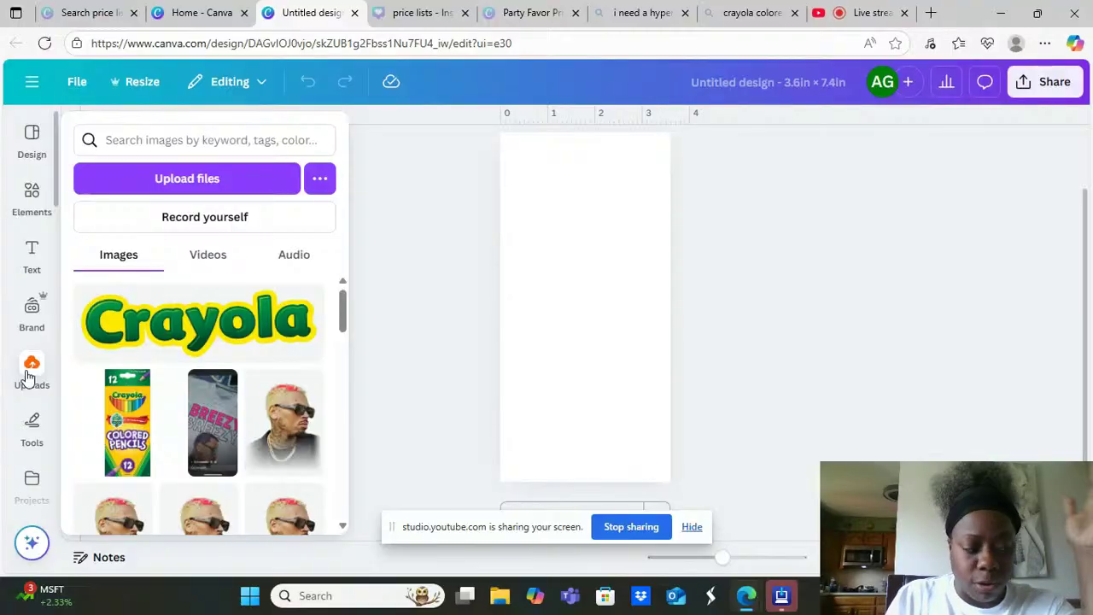
left_click(30, 374)
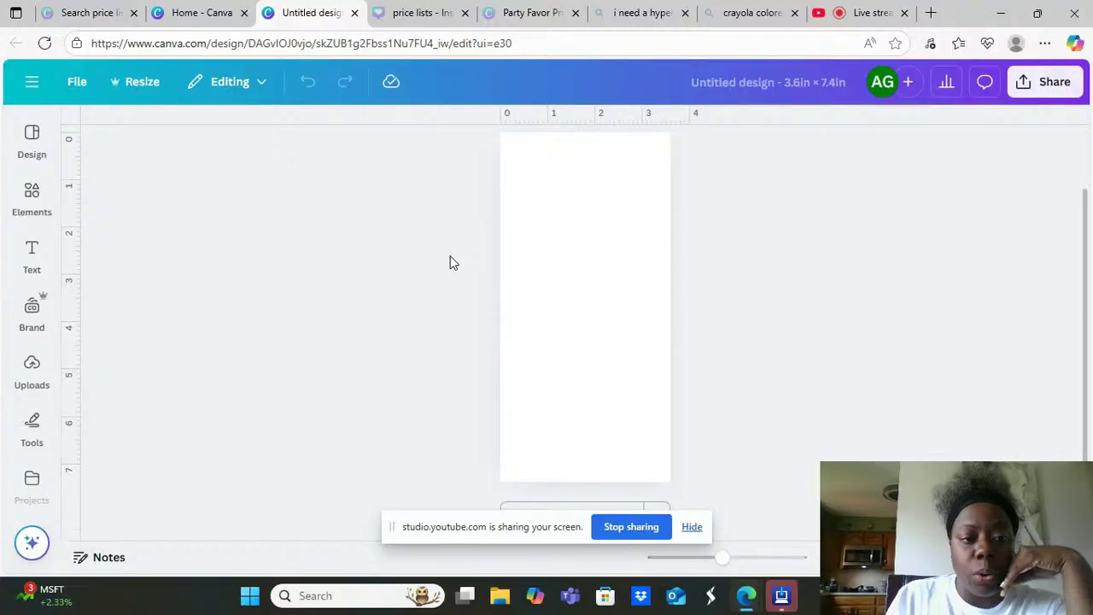
left_click(41, 261)
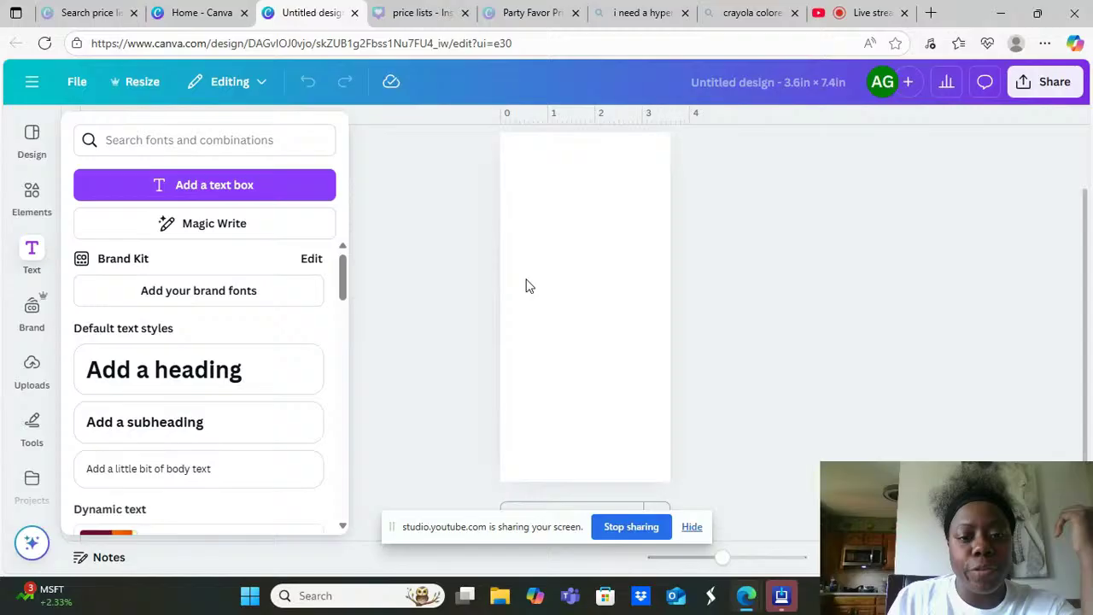
left_click(526, 296)
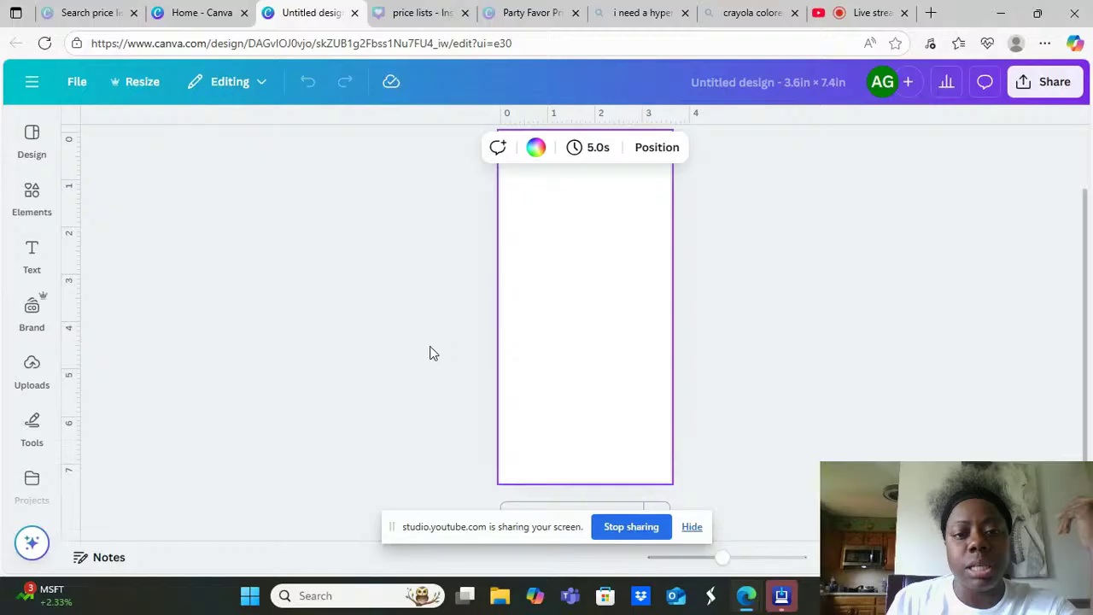
mouse_move(38, 384)
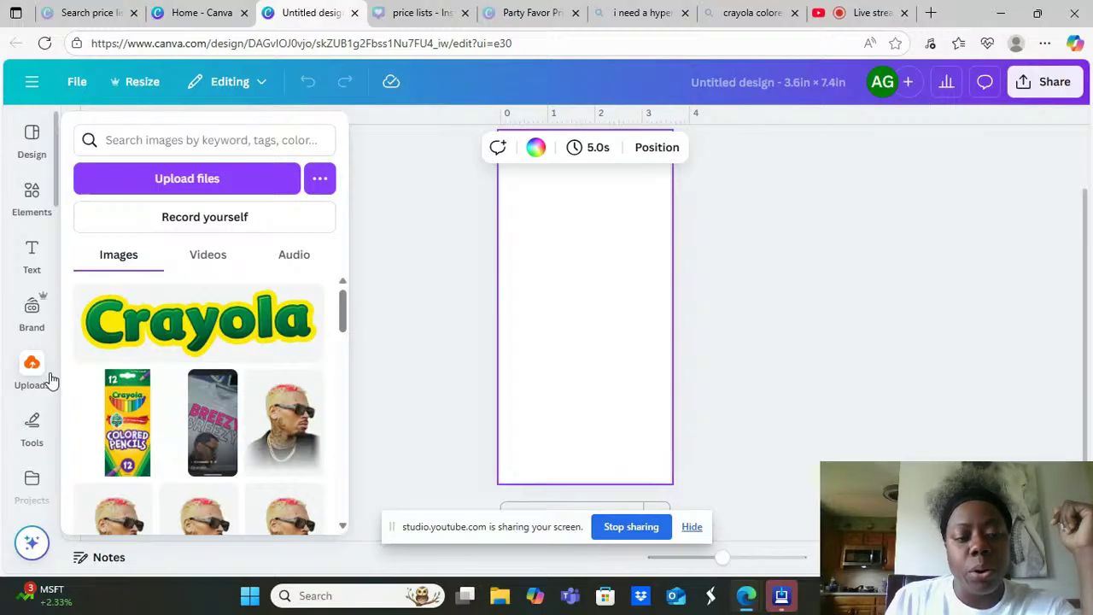
left_click(530, 265)
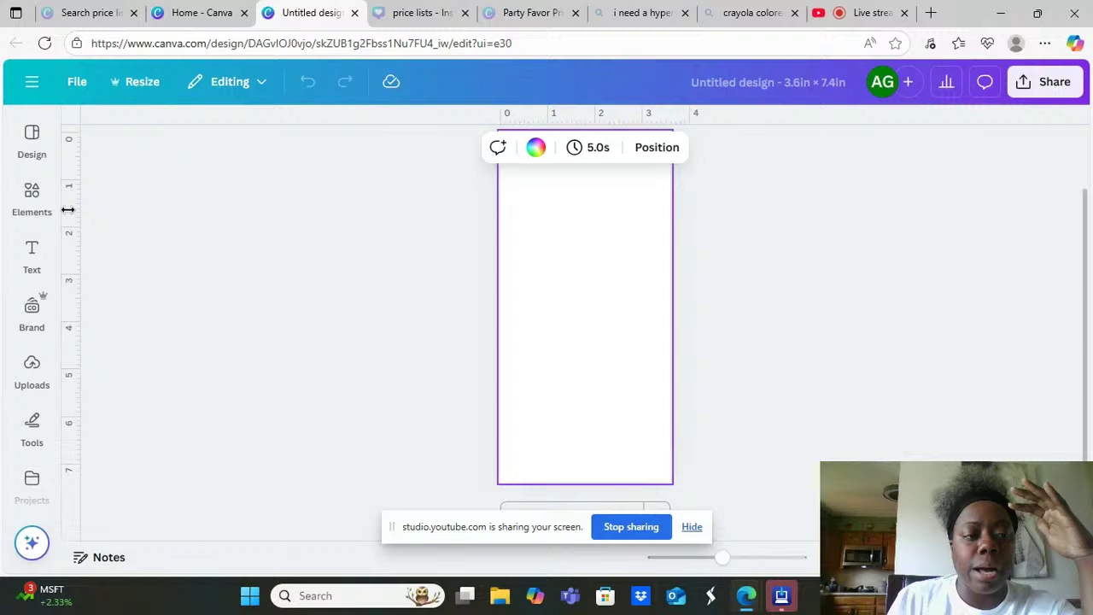
Search the elements library for "pink" and show all matching photos
left_click(31, 196)
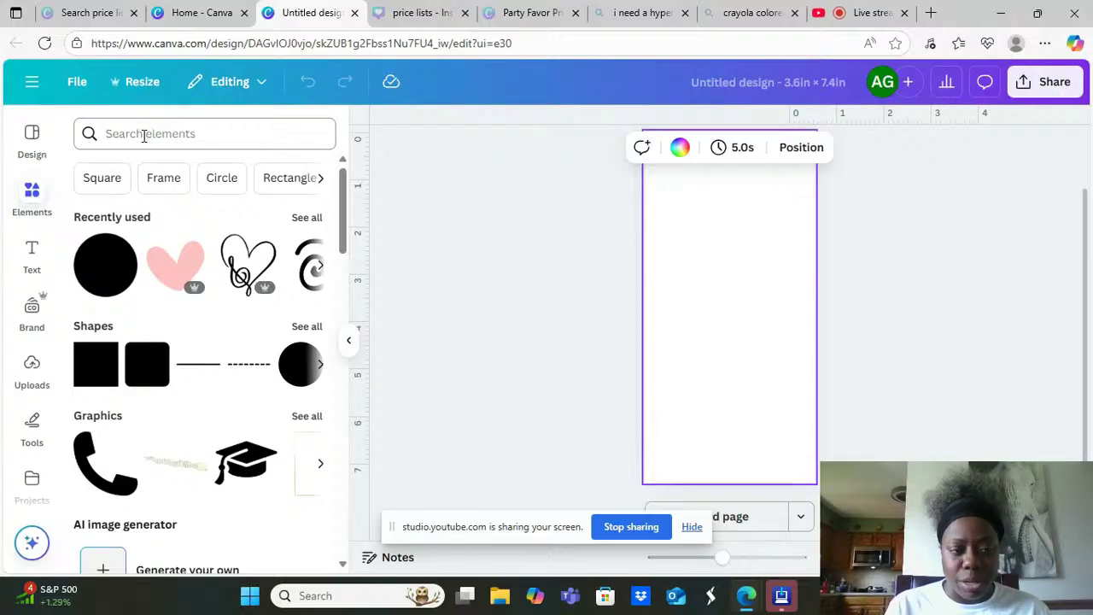
left_click(182, 134)
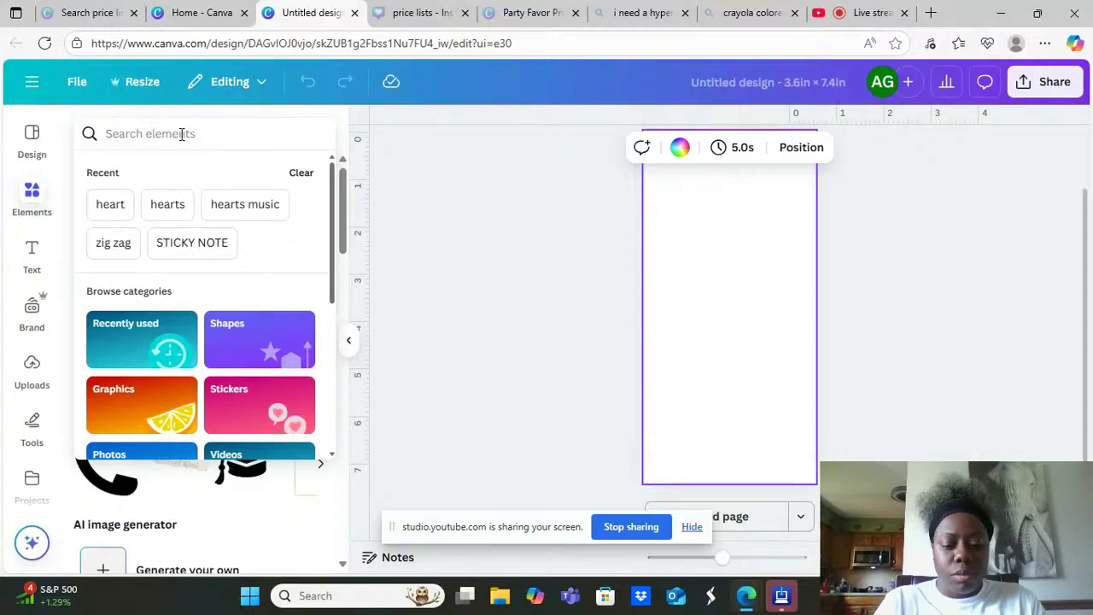
type("pink")
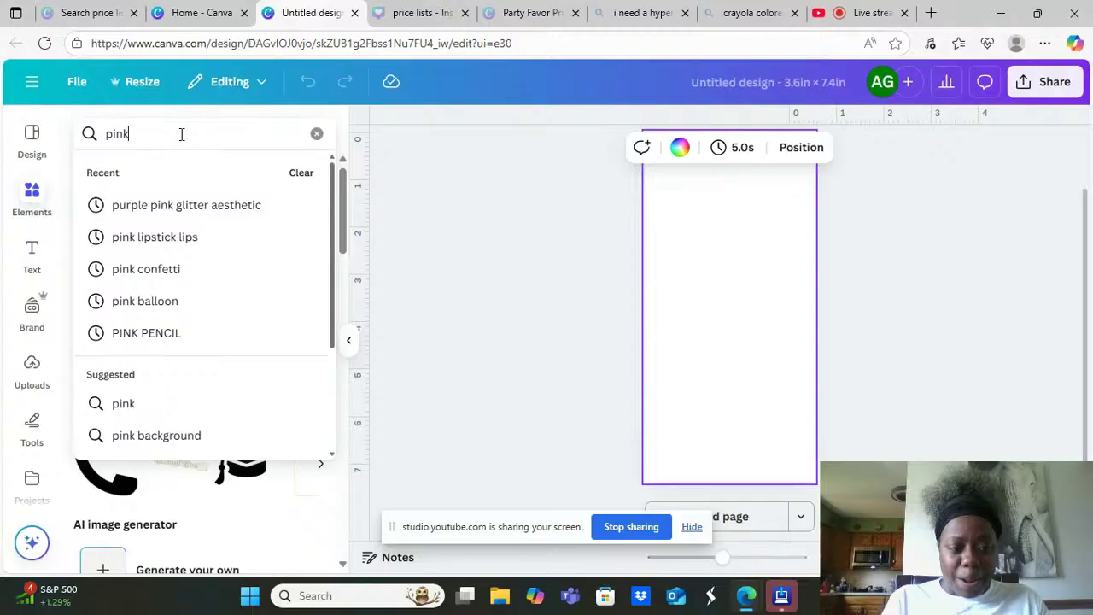
key("Return")
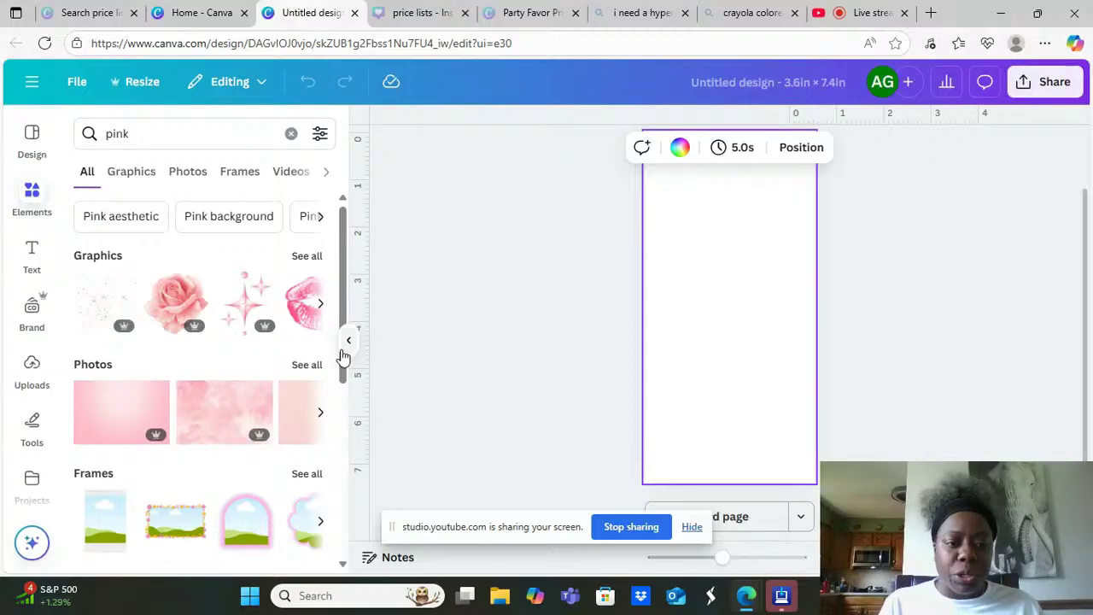
scroll(307, 316, "down", 2)
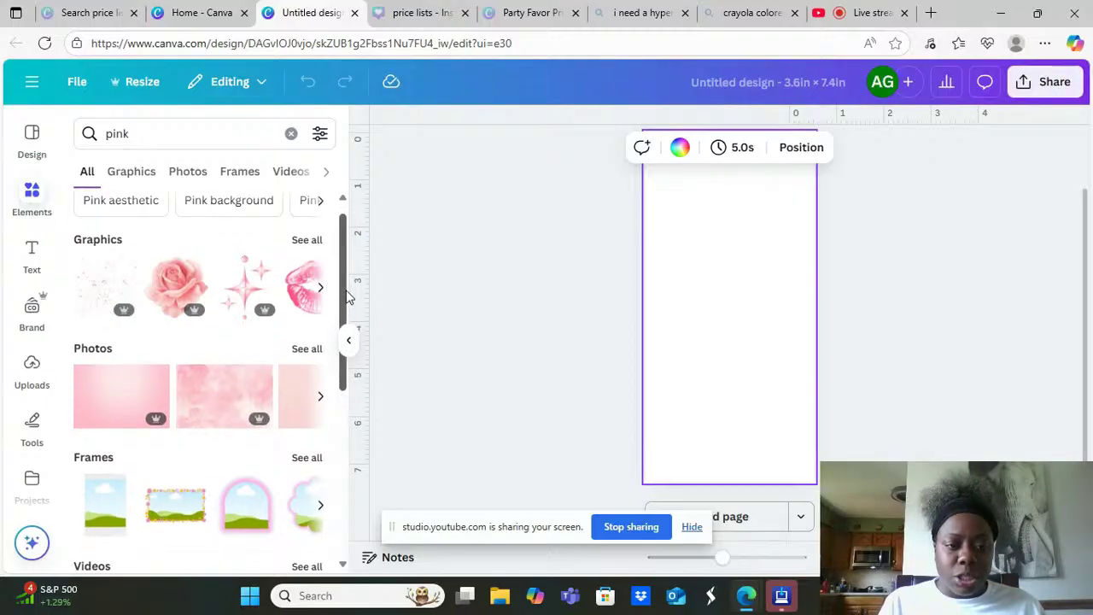
left_click(305, 311)
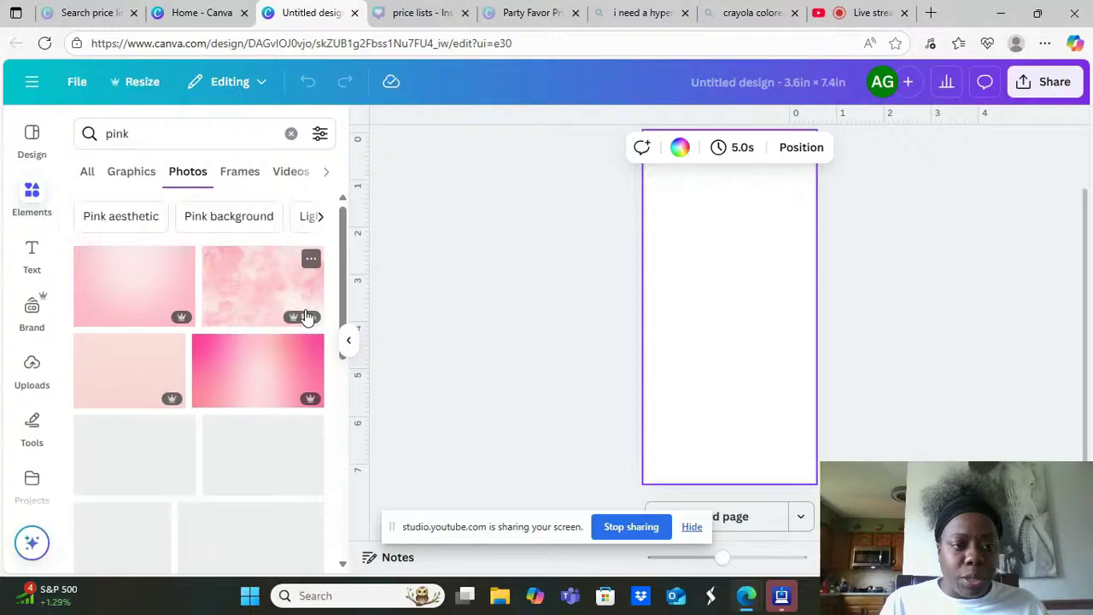
Browse all photos for "pink" and add the plain light-pink brick wall photo to the page
left_click(178, 145)
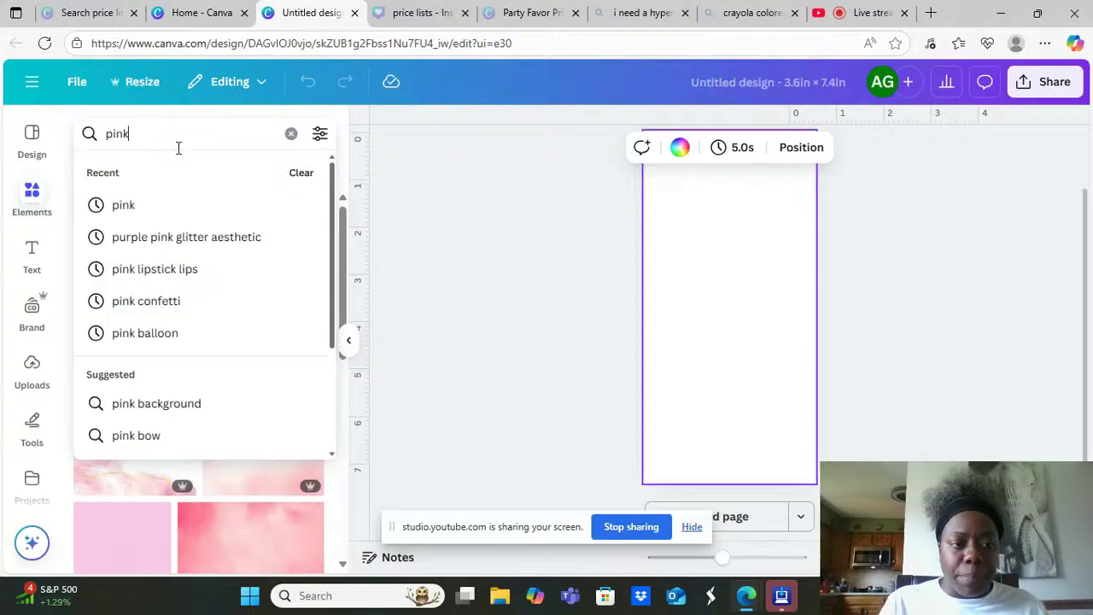
key("Return")
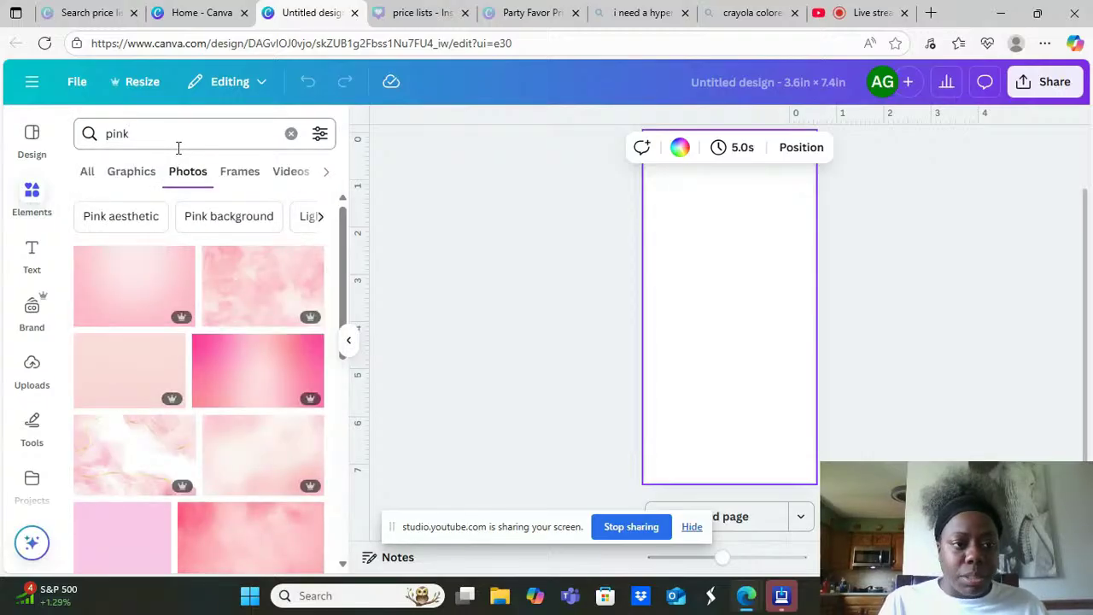
left_click(86, 173)
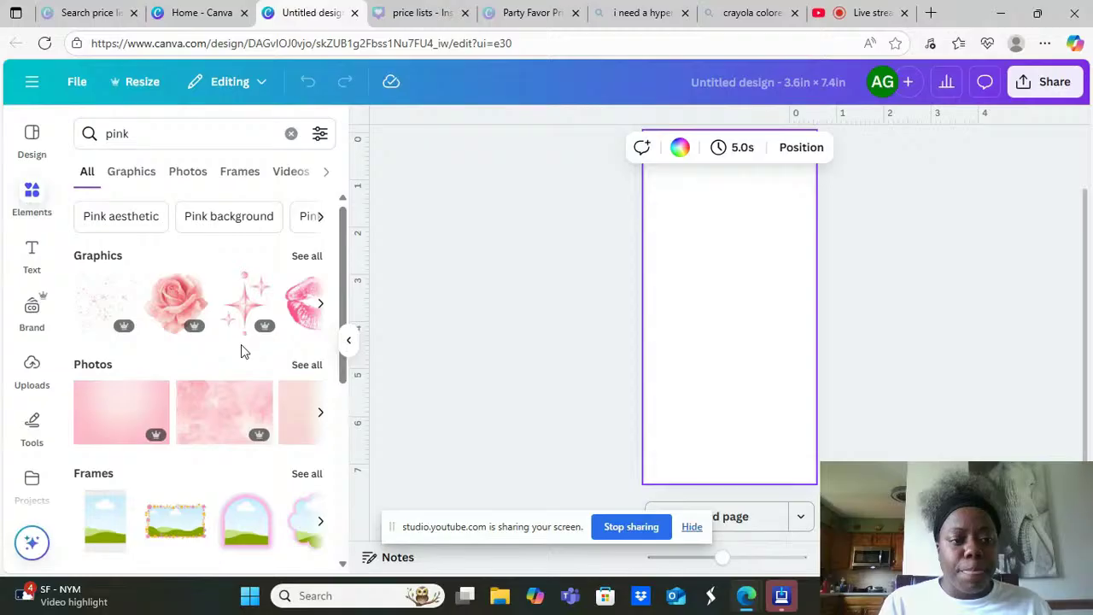
left_click(310, 367)
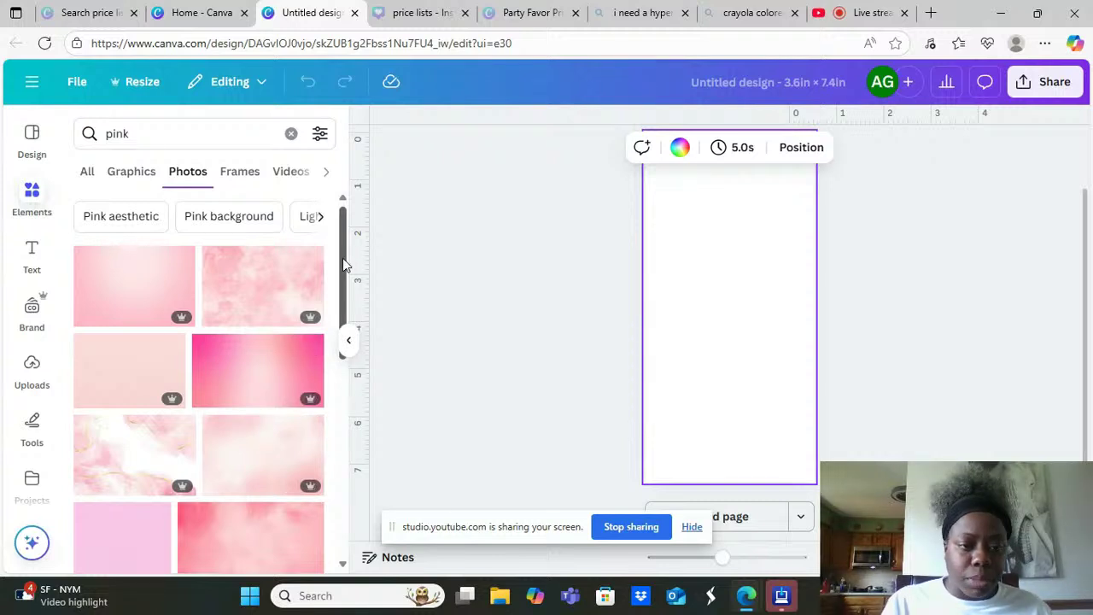
left_click_drag(343, 258, 350, 295)
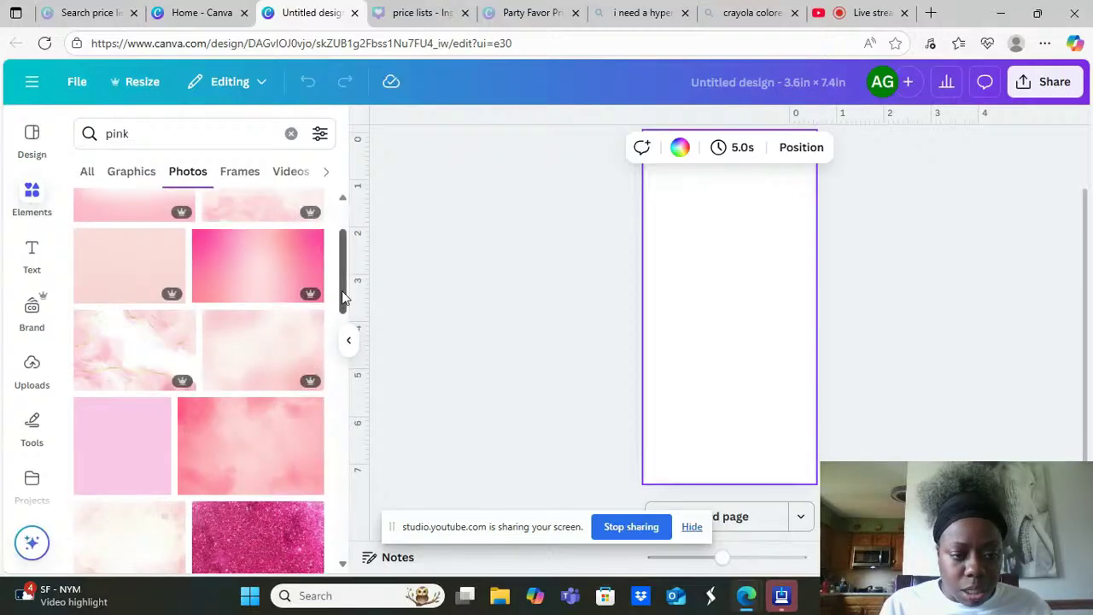
left_click_drag(342, 295, 345, 453)
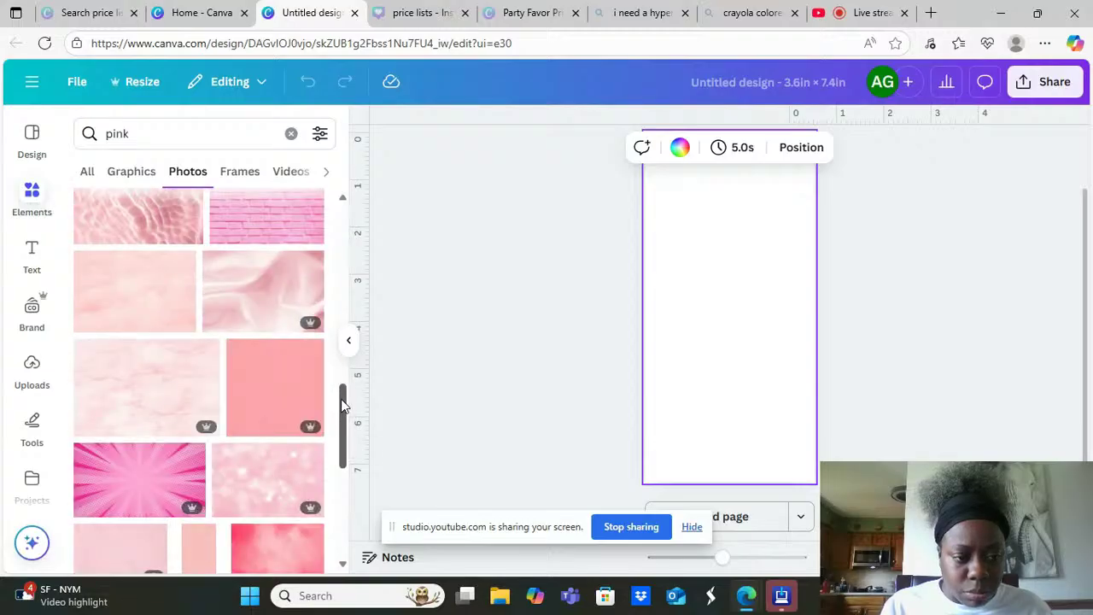
left_click_drag(341, 399, 344, 509)
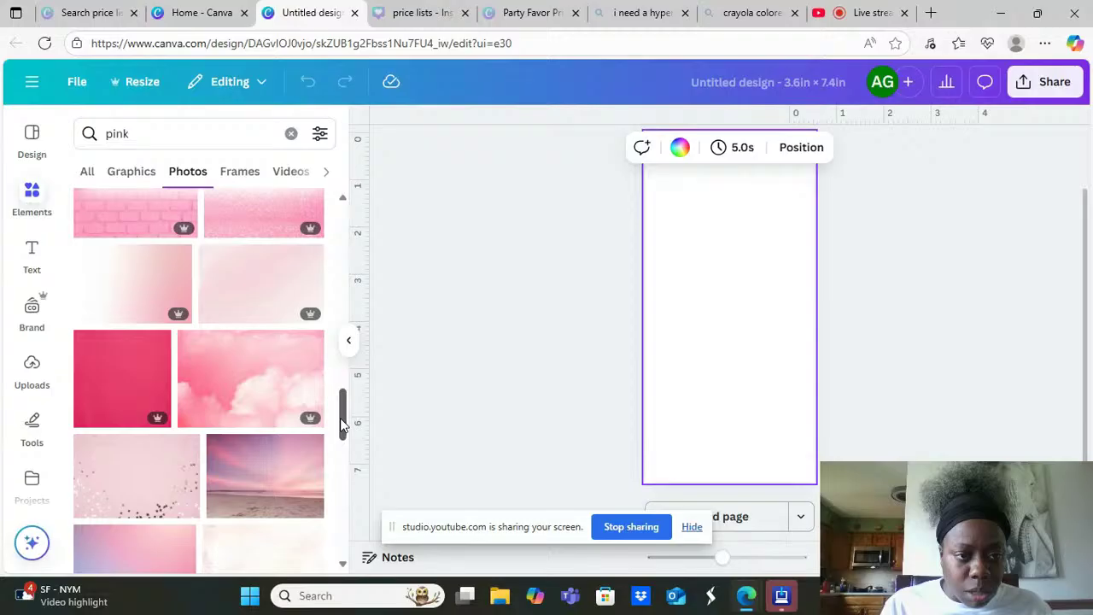
left_click_drag(340, 417, 340, 396)
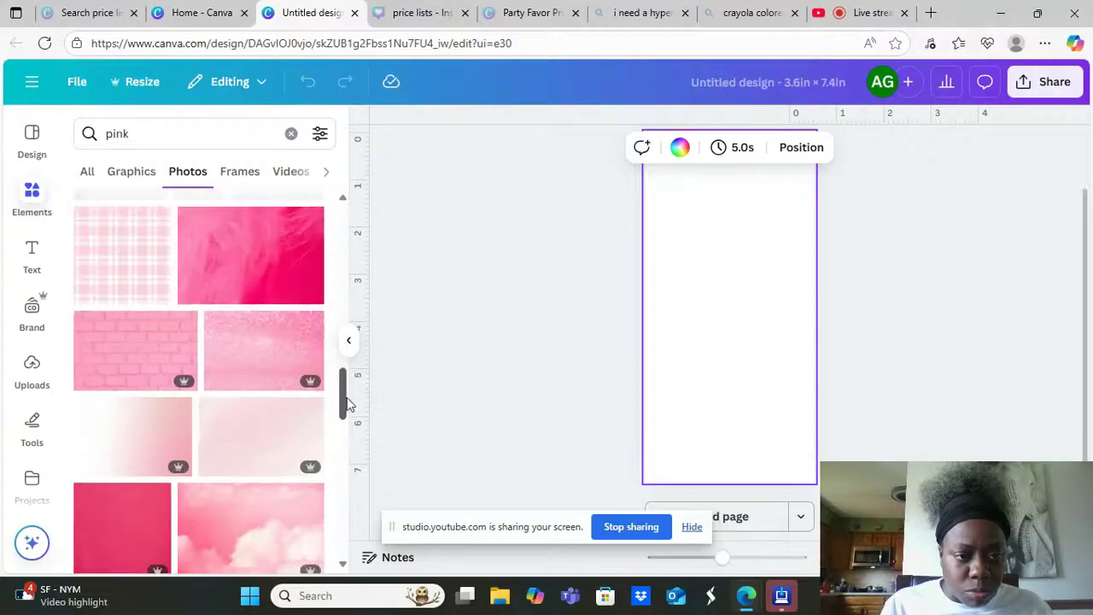
left_click(136, 353)
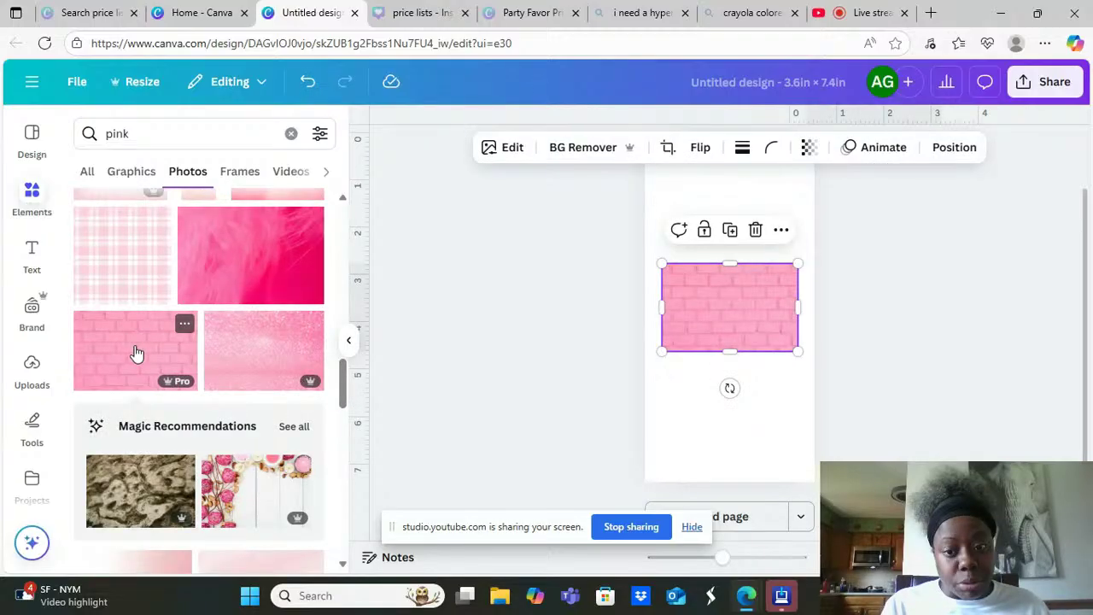
Set the pink brick wall photo as the page background
right_click(716, 313)
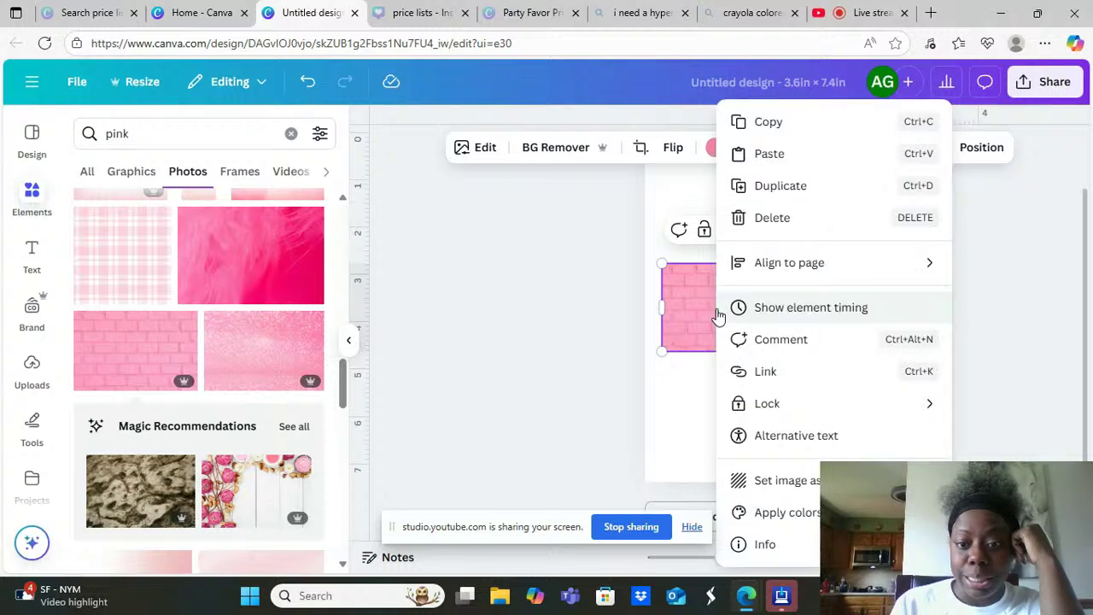
key("Escape")
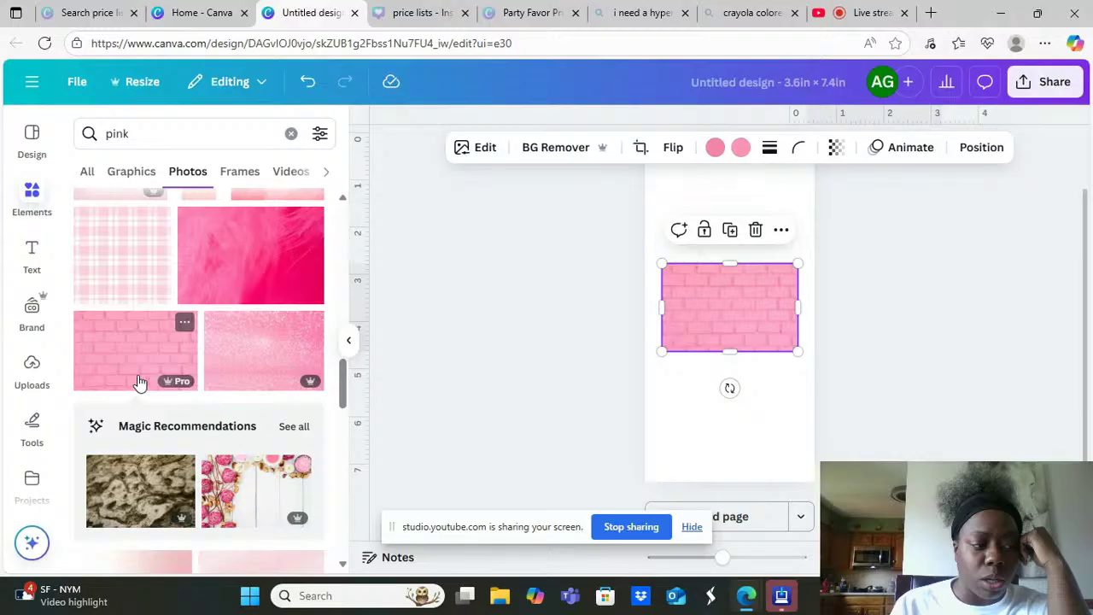
right_click(750, 320)
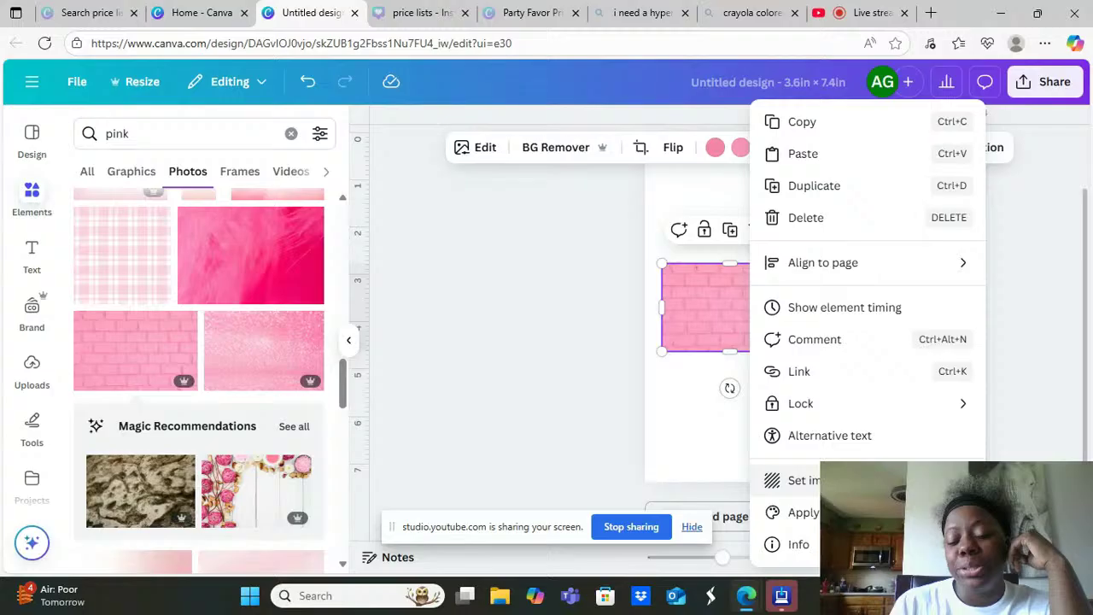
left_click(794, 480)
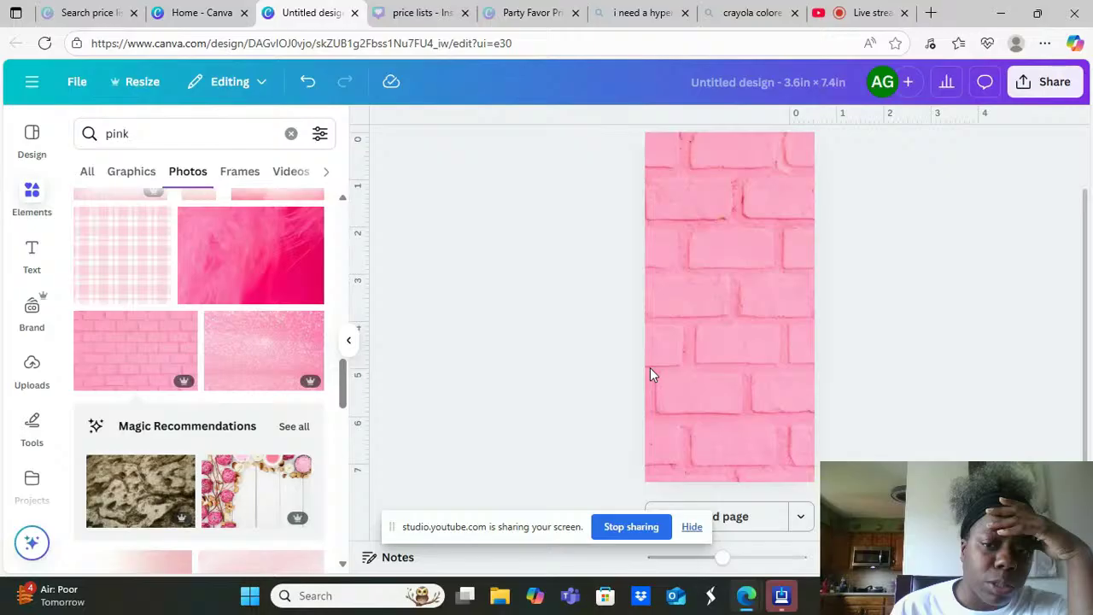
Crop the pink brick background, scaling the image down to the page height and shifting it slightly sideways
left_click(715, 355)
double_click(714, 354)
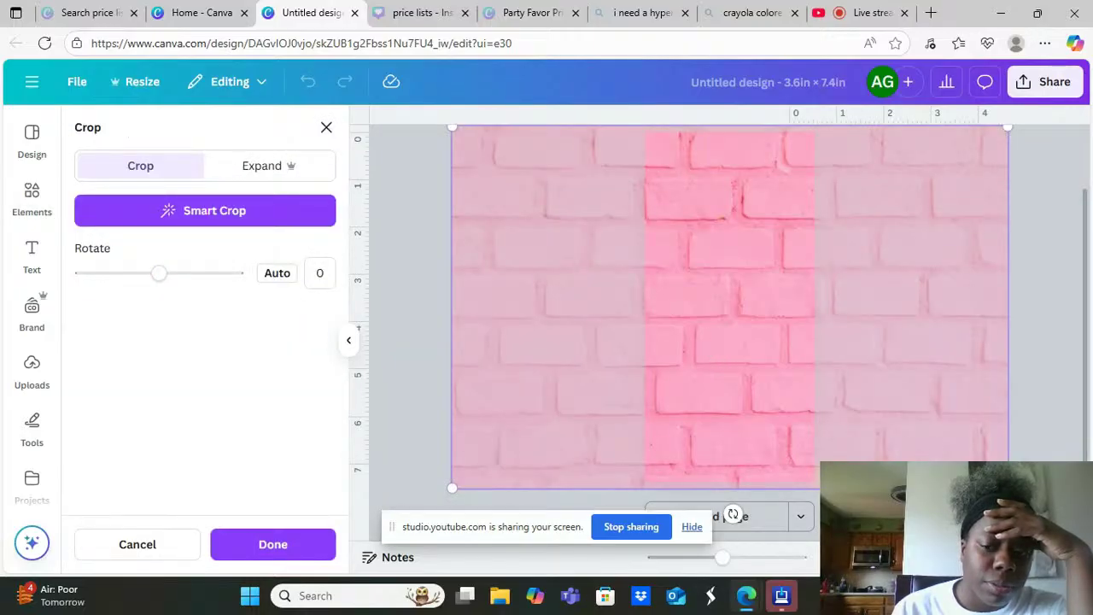
left_click_drag(1007, 487, 999, 483)
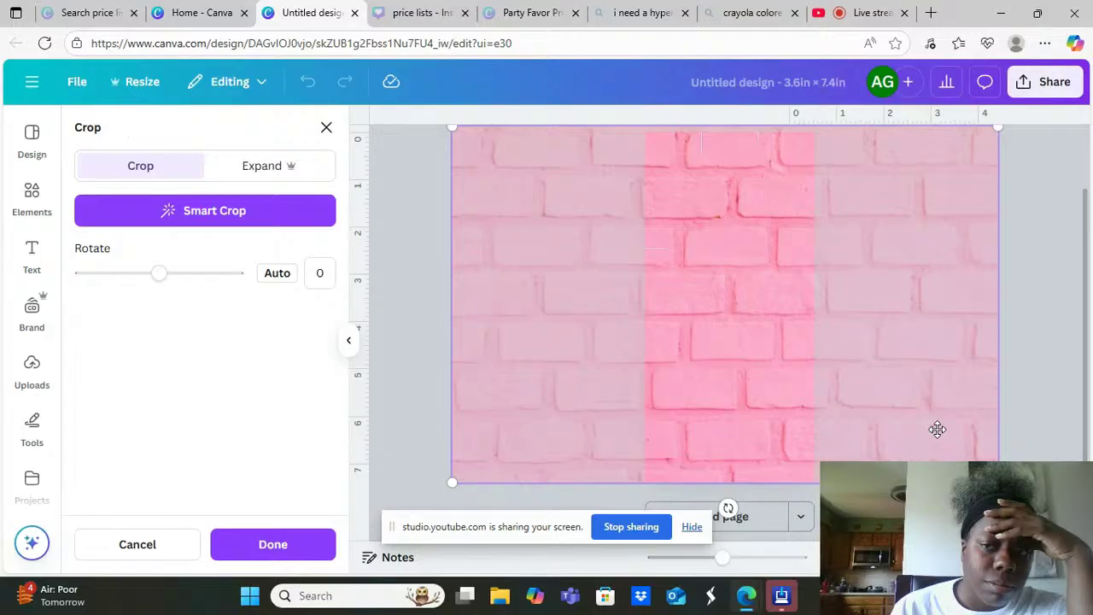
left_click_drag(999, 130, 989, 135)
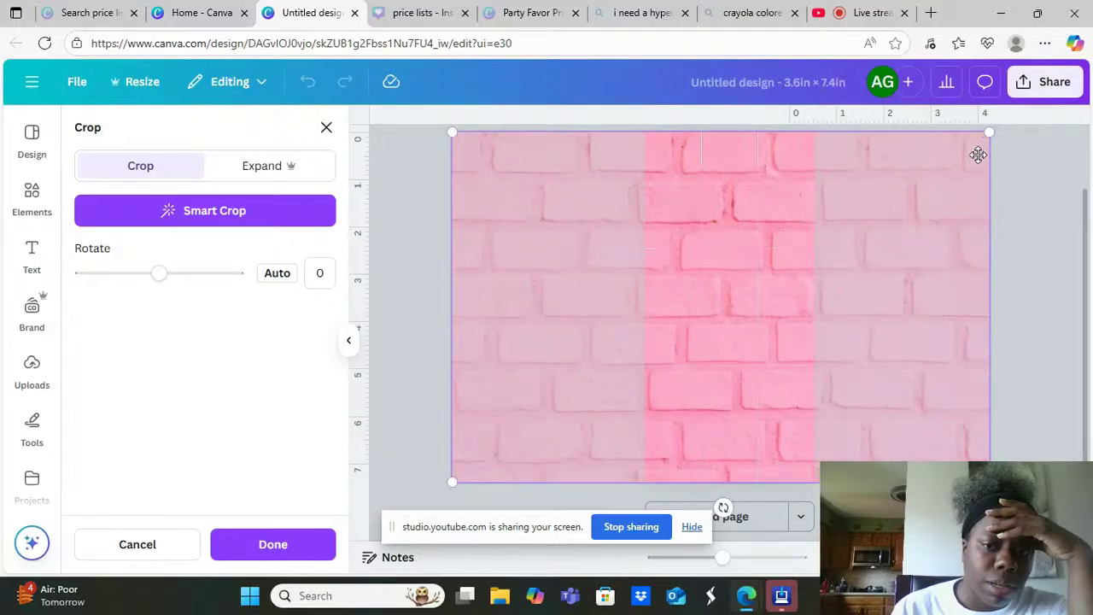
left_click(271, 544)
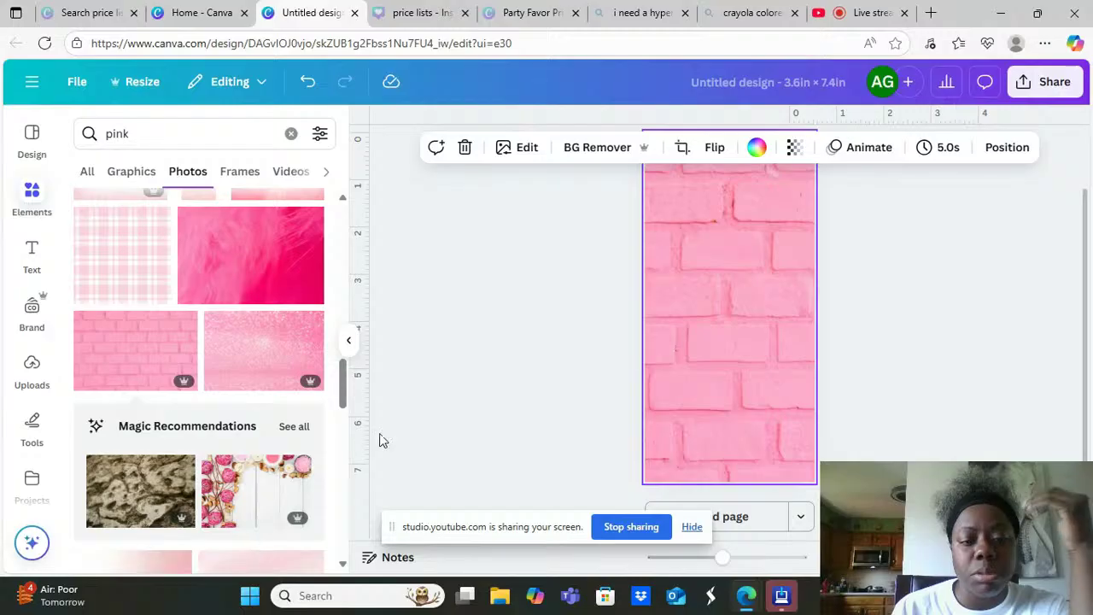
double_click(786, 372)
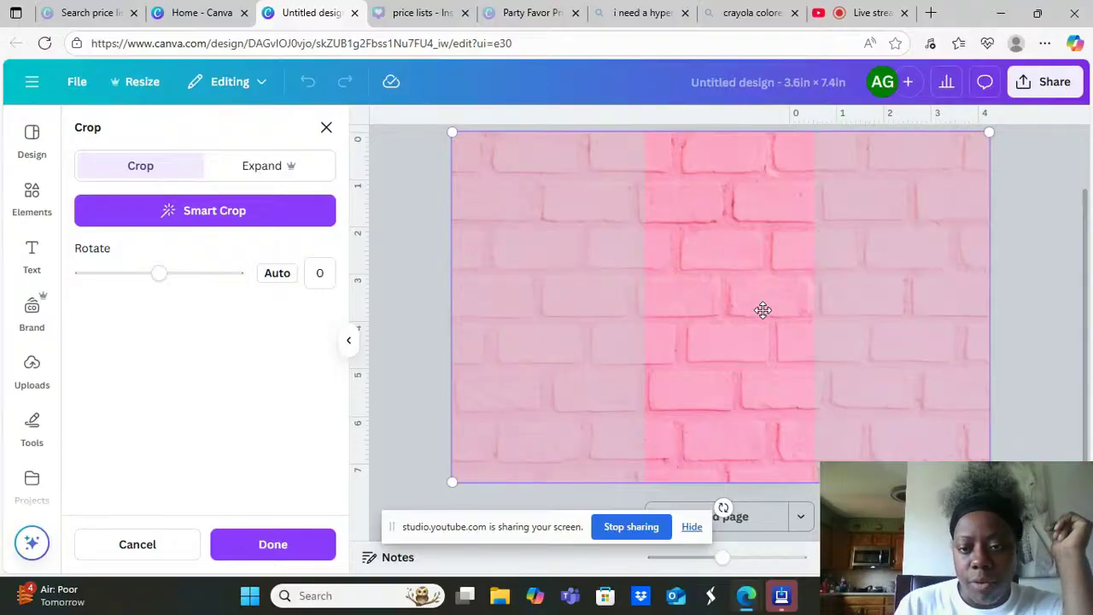
left_click_drag(763, 310, 758, 350)
left_click(422, 344)
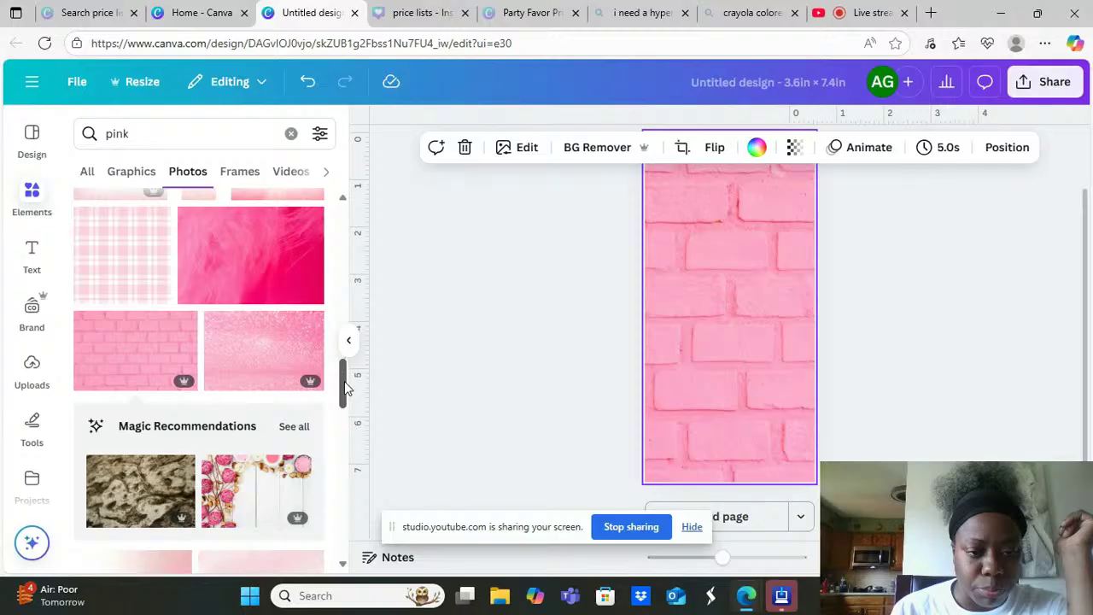
Search the photos for "pink bricks" and replace the background with the dark brick wall photo lit in pink and blue
left_click(231, 132)
type("bricks")
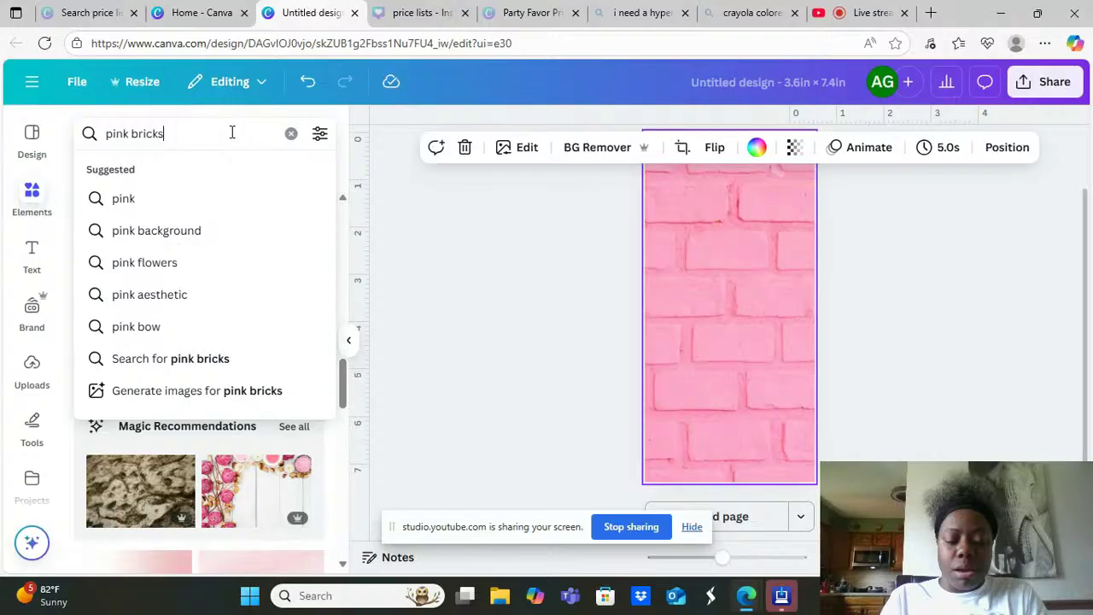
key("Return")
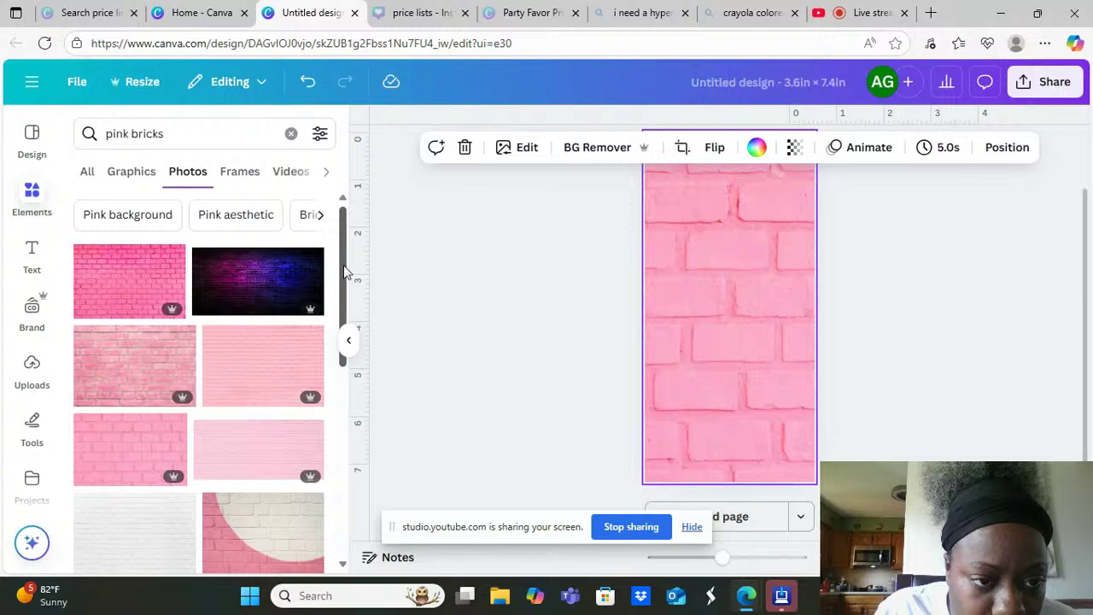
mouse_move(343, 265)
left_mouse_down()
mouse_move(335, 304)
mouse_move(345, 269)
left_mouse_up()
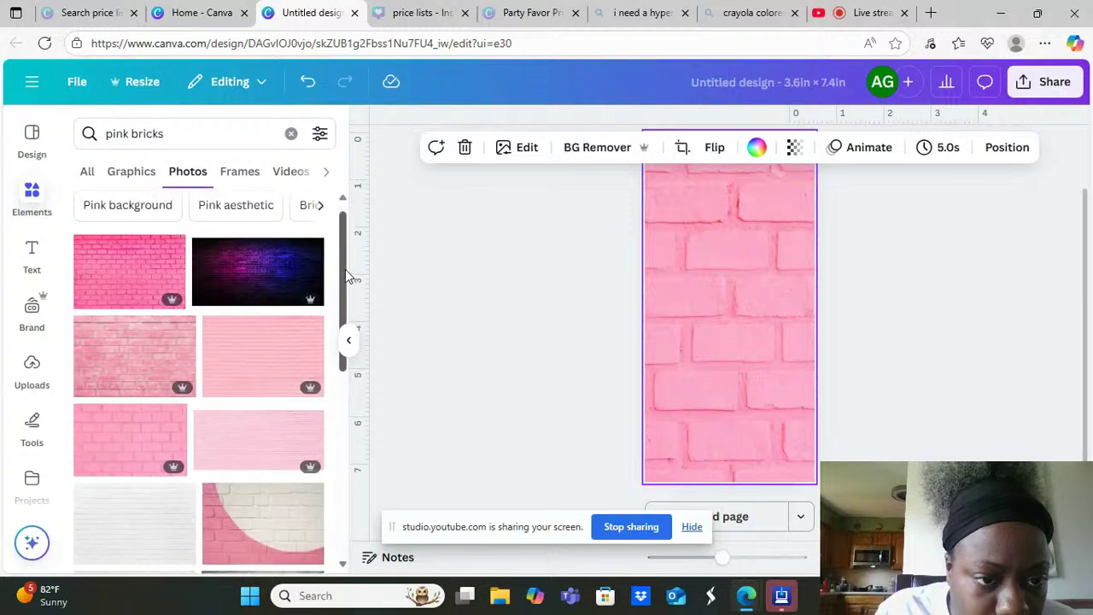
left_click(265, 267)
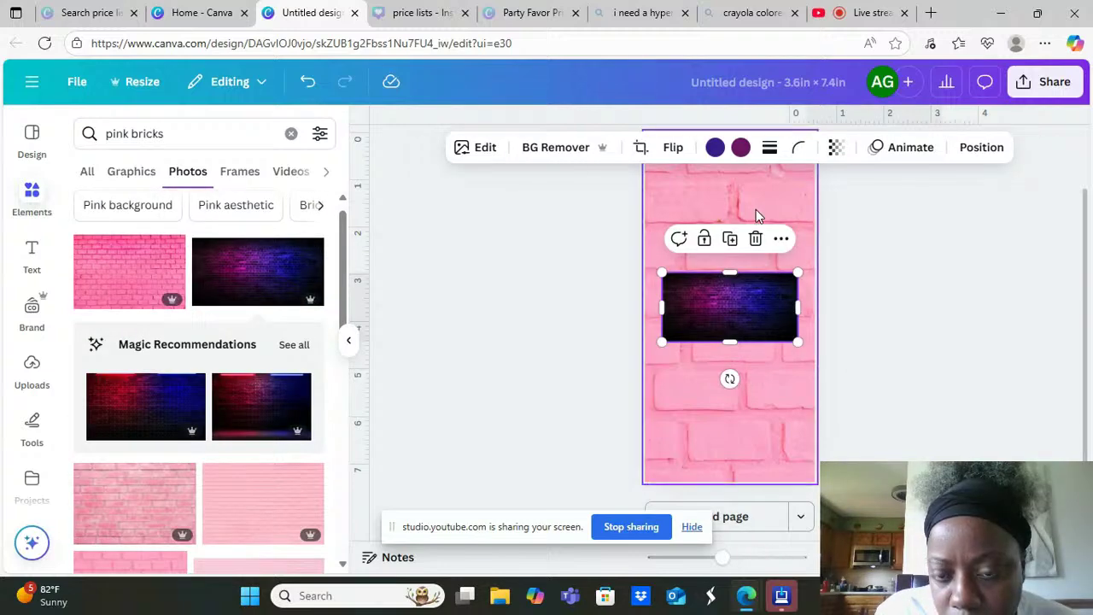
right_click(738, 308)
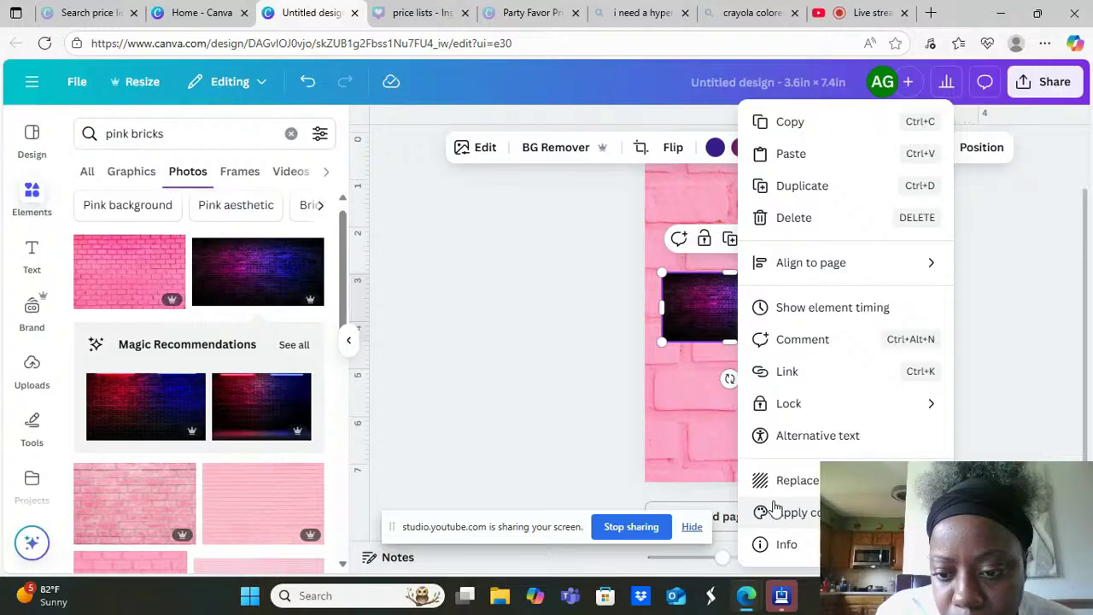
left_click(816, 481)
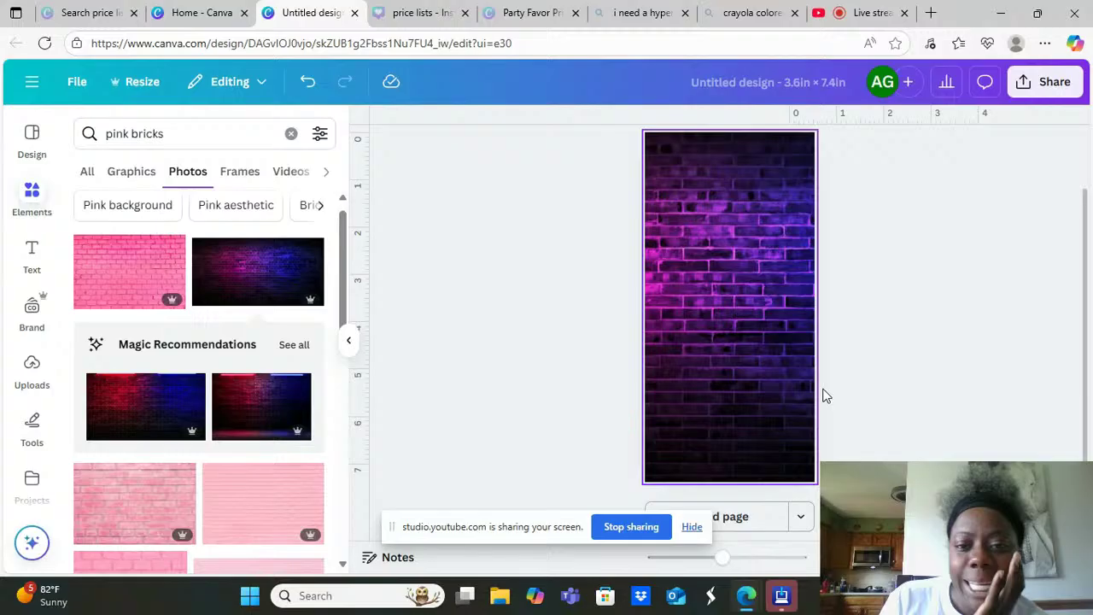
Crop the dark brick background, scaling it down to the page height and moving it so its pink-lit part fills the page
left_click(806, 313)
double_click(805, 313)
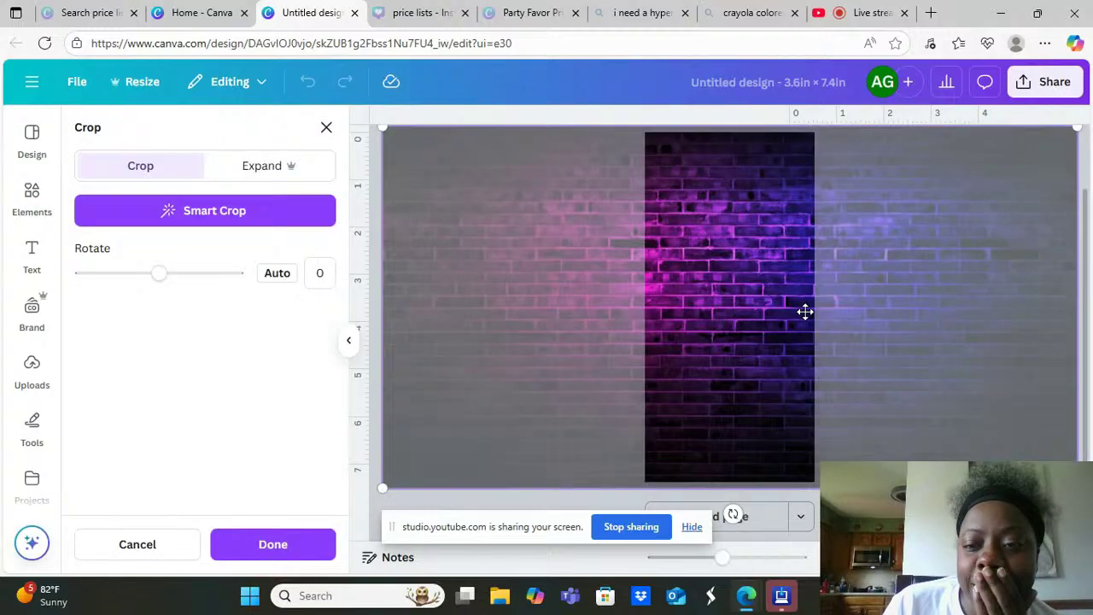
left_click_drag(805, 313, 778, 323)
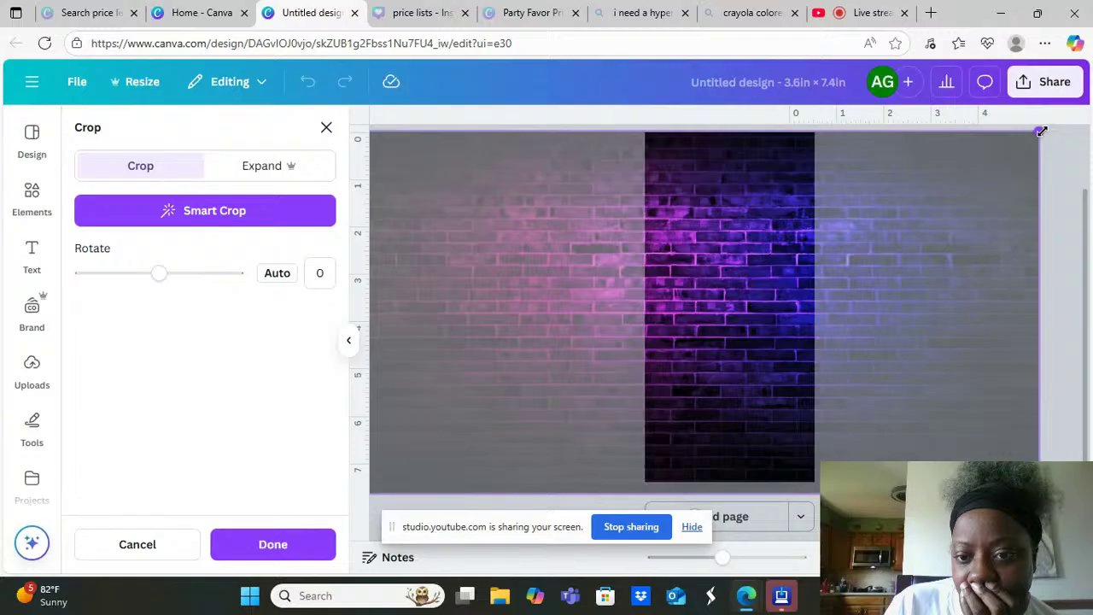
left_click_drag(1024, 140, 939, 169)
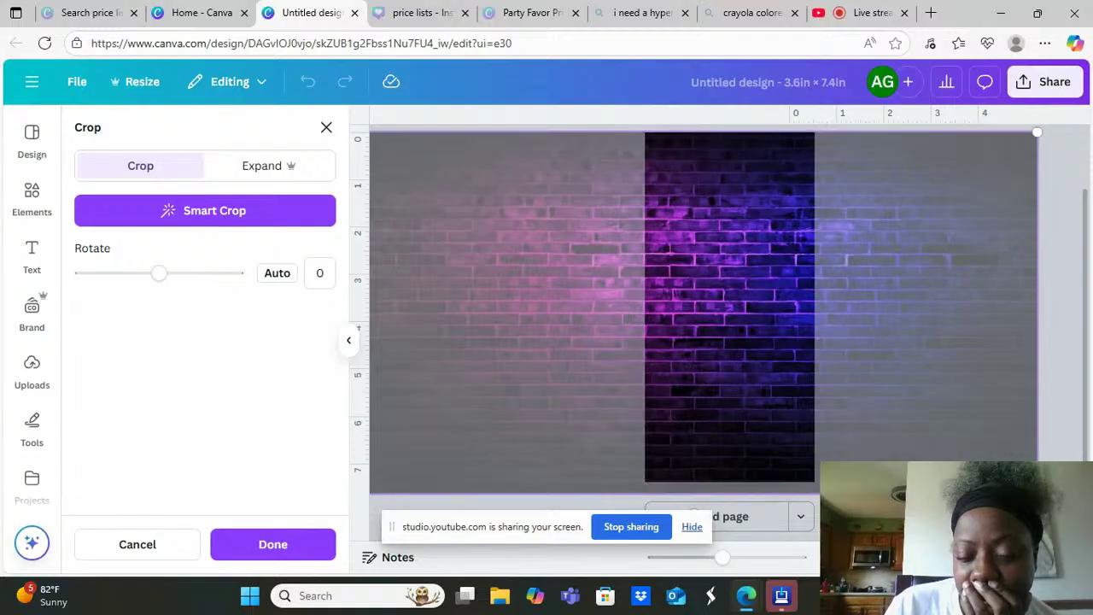
left_click_drag(1036, 133, 998, 453)
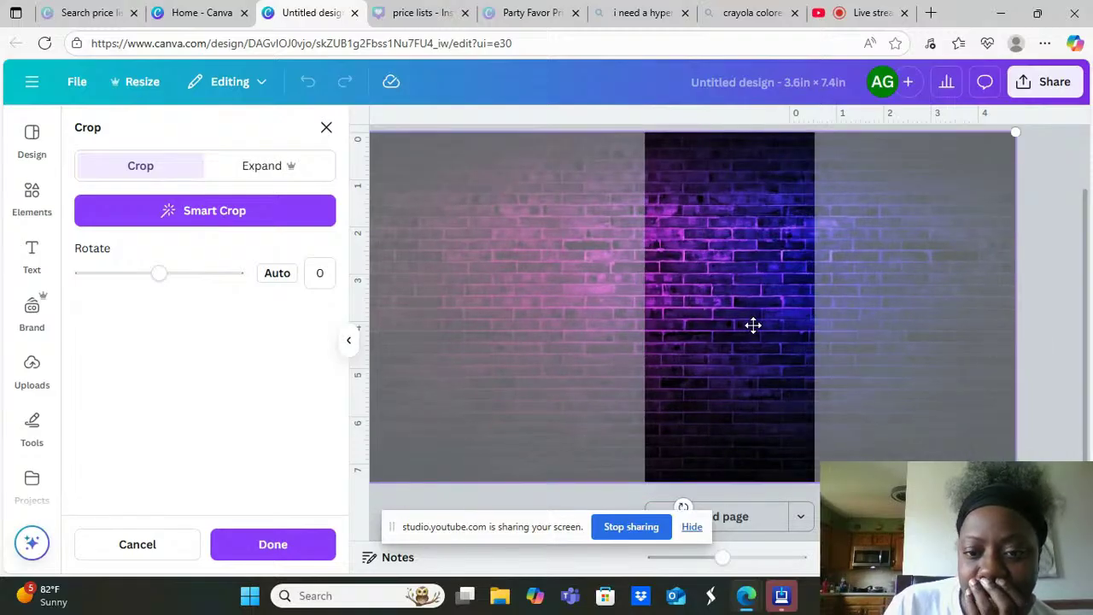
left_click_drag(753, 324, 951, 321)
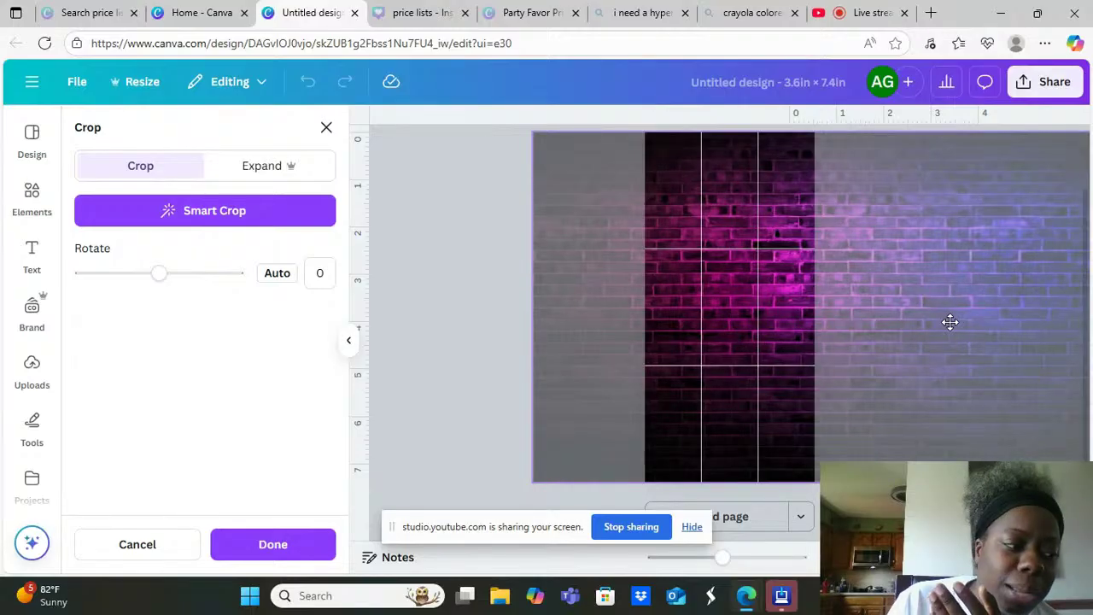
left_click_drag(948, 320, 939, 342)
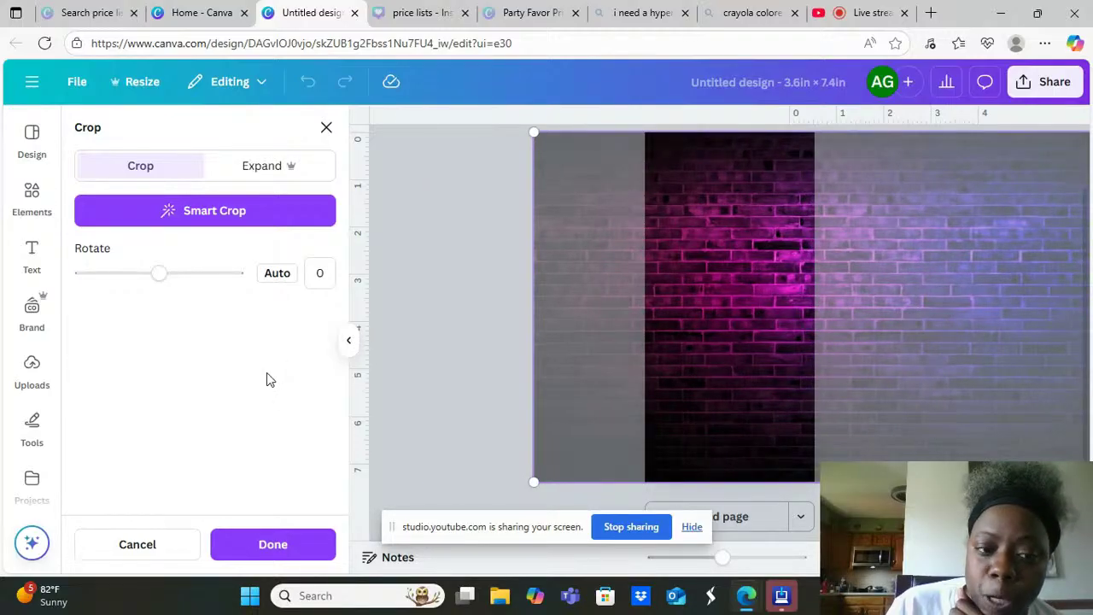
left_click(250, 545)
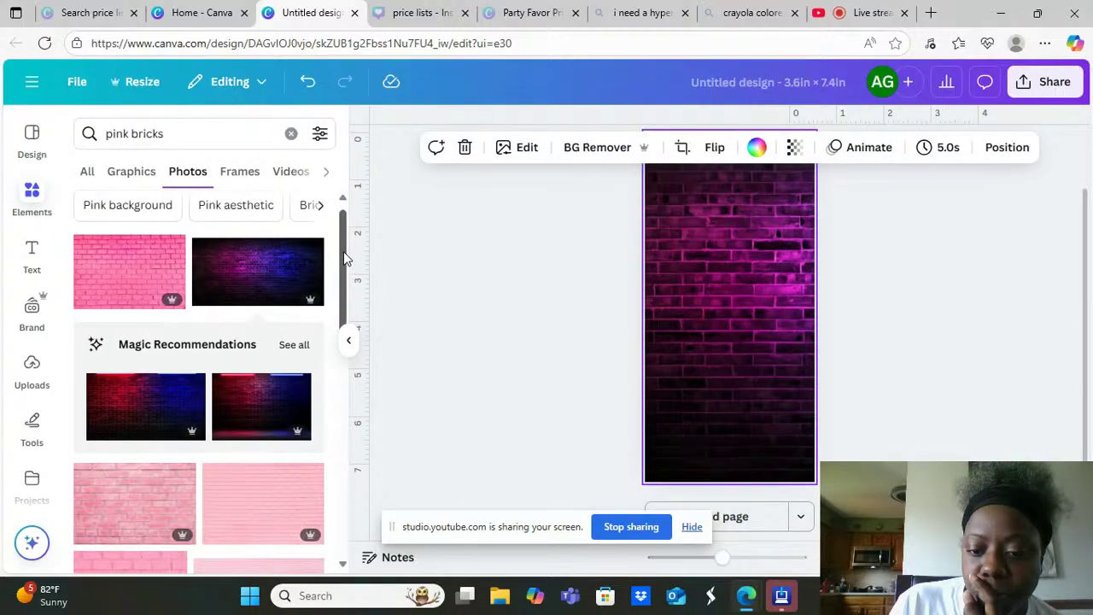
Look through the uploaded images, switch to the Bing results for Crayola colored pencils, and open Target's Crayola 12ct product page
left_click(31, 375)
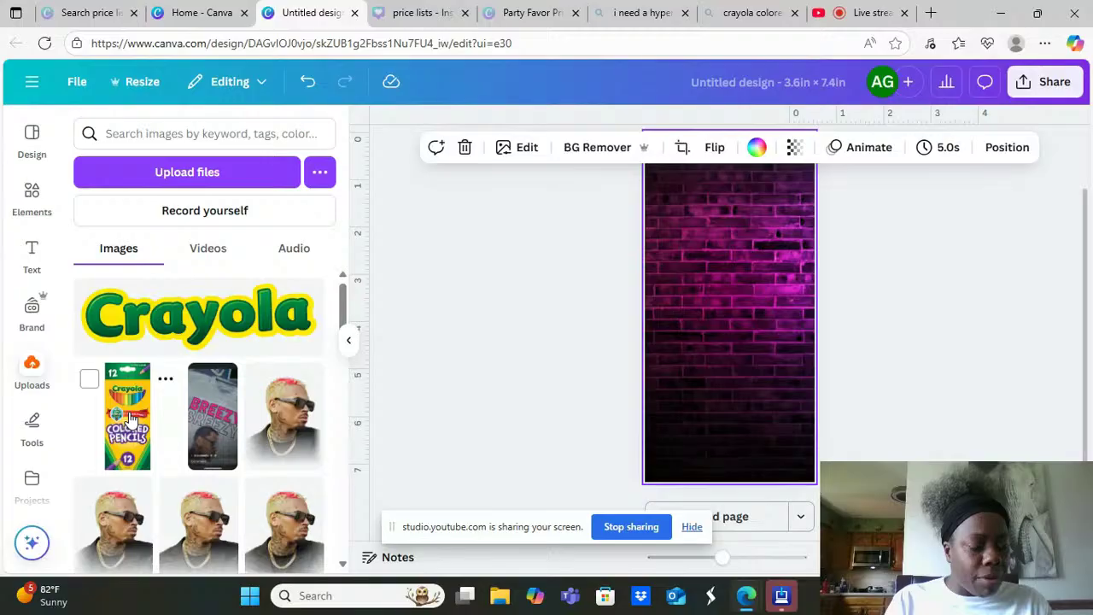
left_click(721, 27)
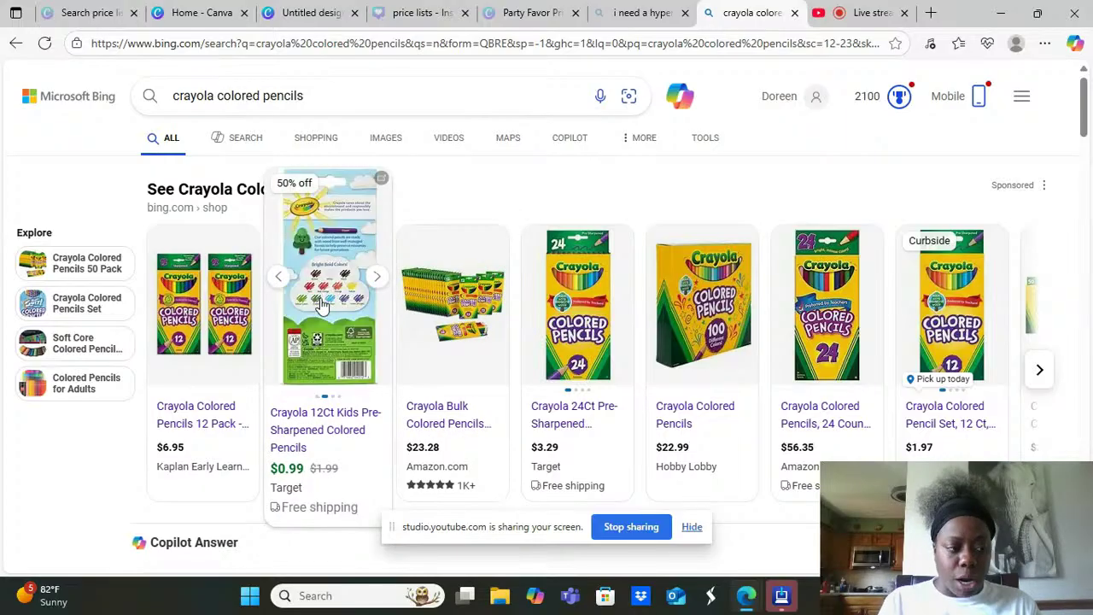
left_click(322, 306)
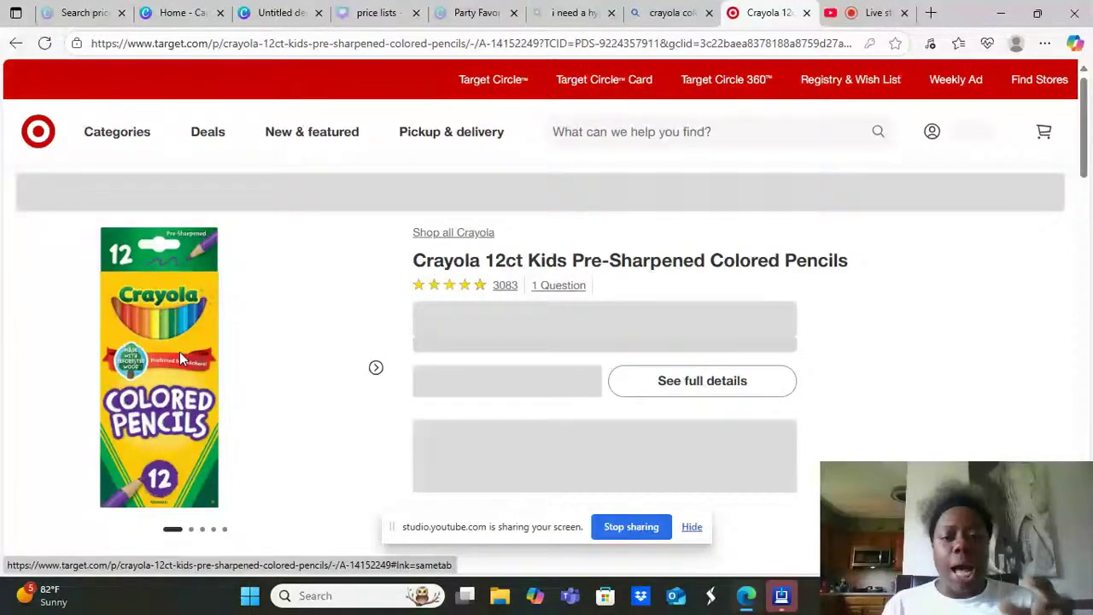
Copy the Crayola pencil box image from the Target product page and paste it onto the brick design in Canva
right_click(179, 352)
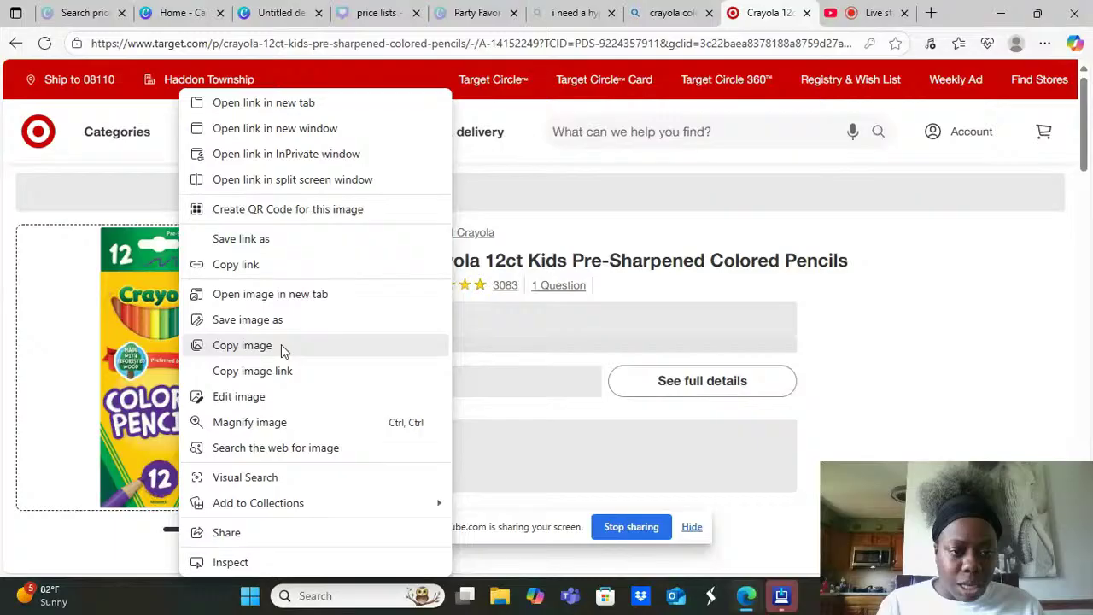
left_click(281, 344)
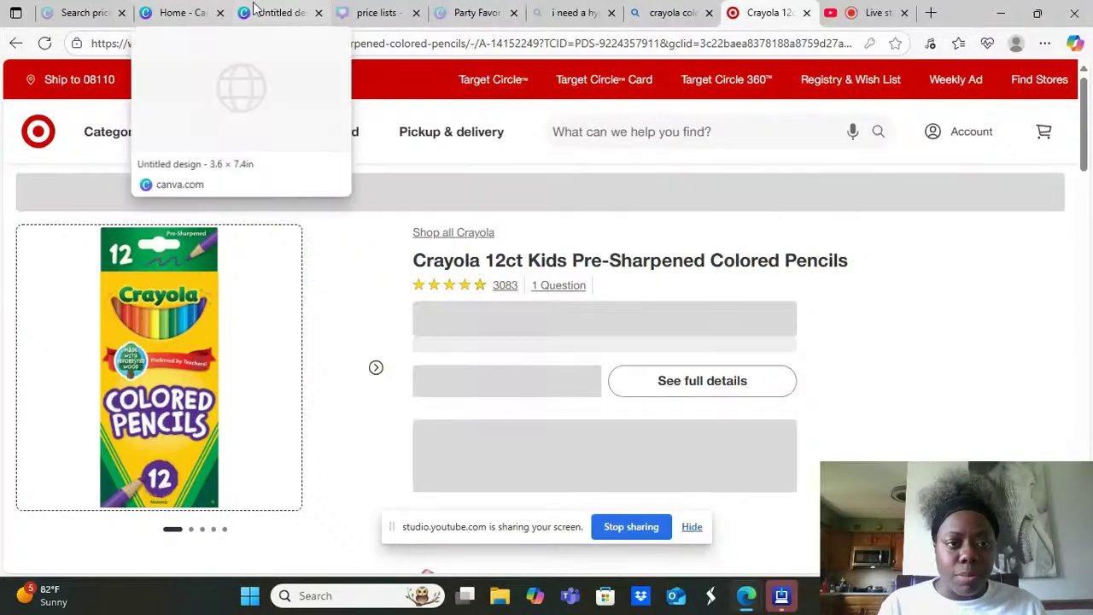
left_click(255, 11)
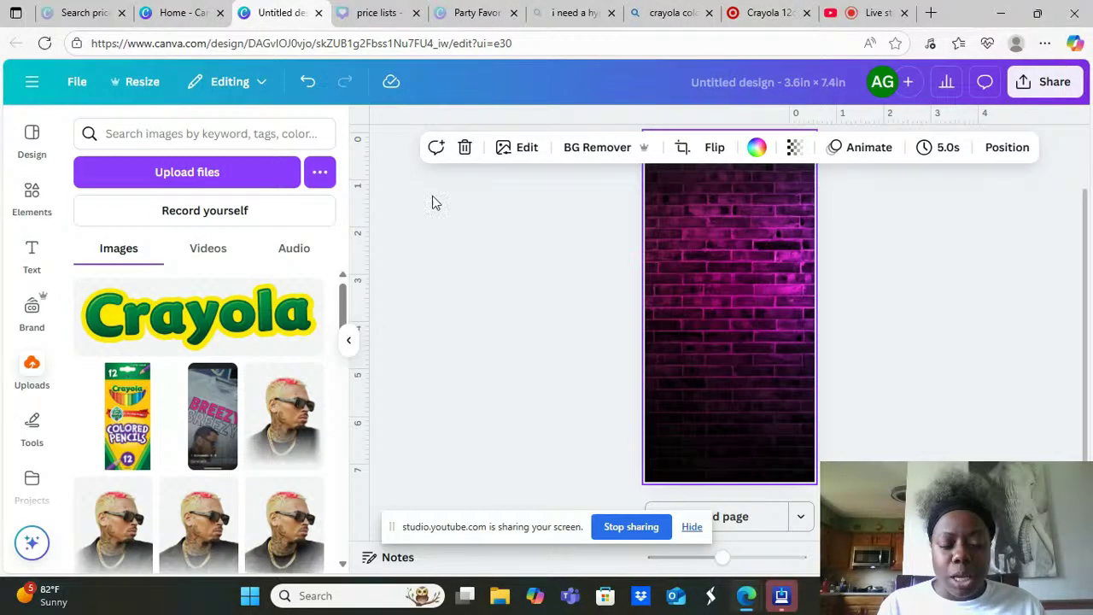
right_click(738, 291)
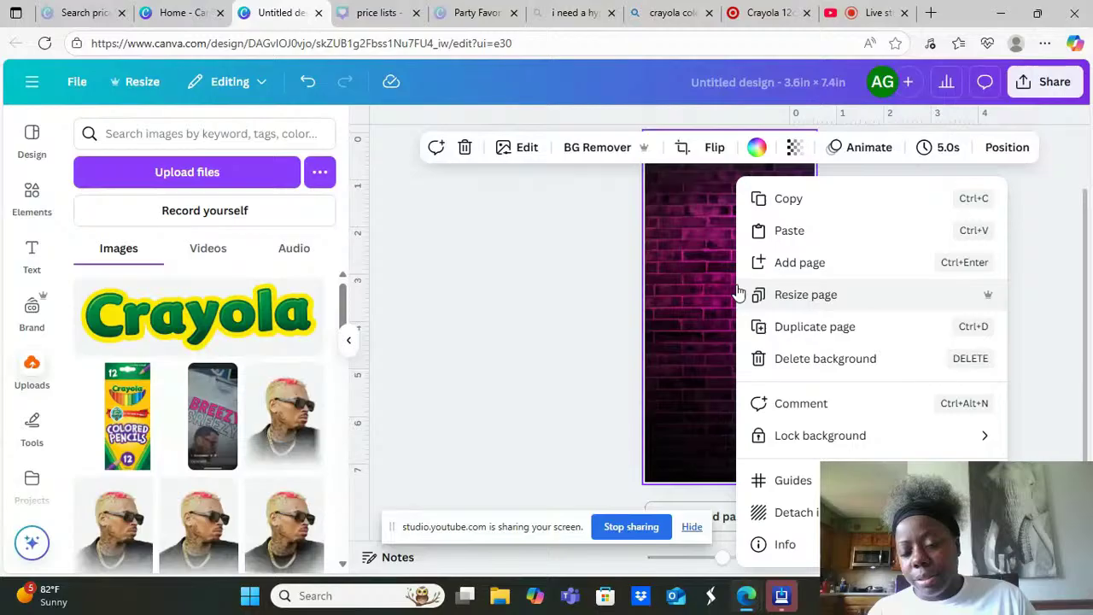
left_click(825, 240)
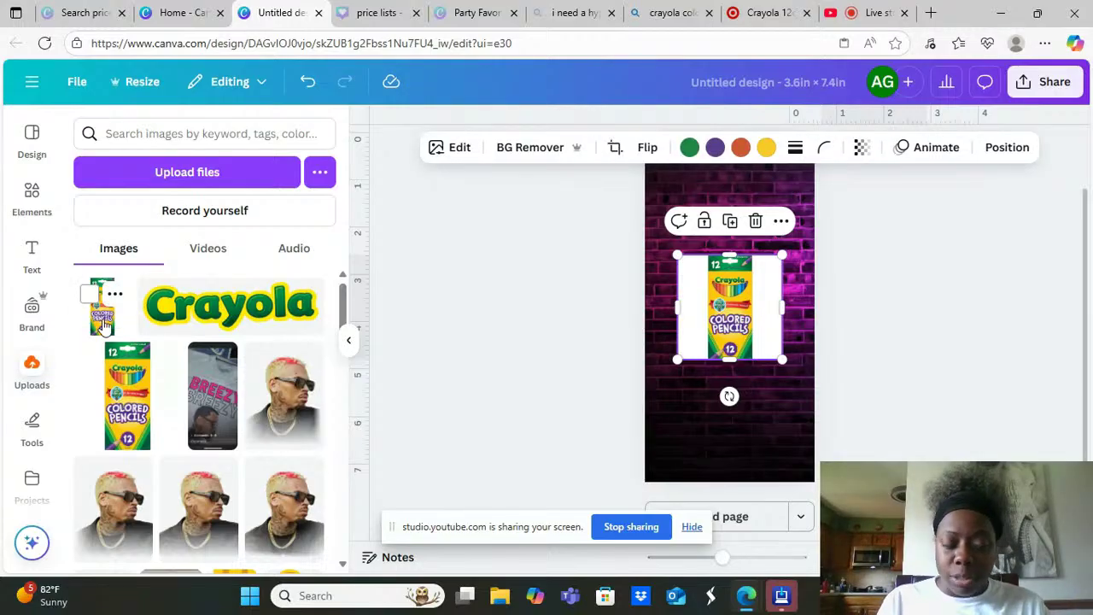
Move the pasted pencil box image lower on the page, then delete it
mouse_move(102, 325)
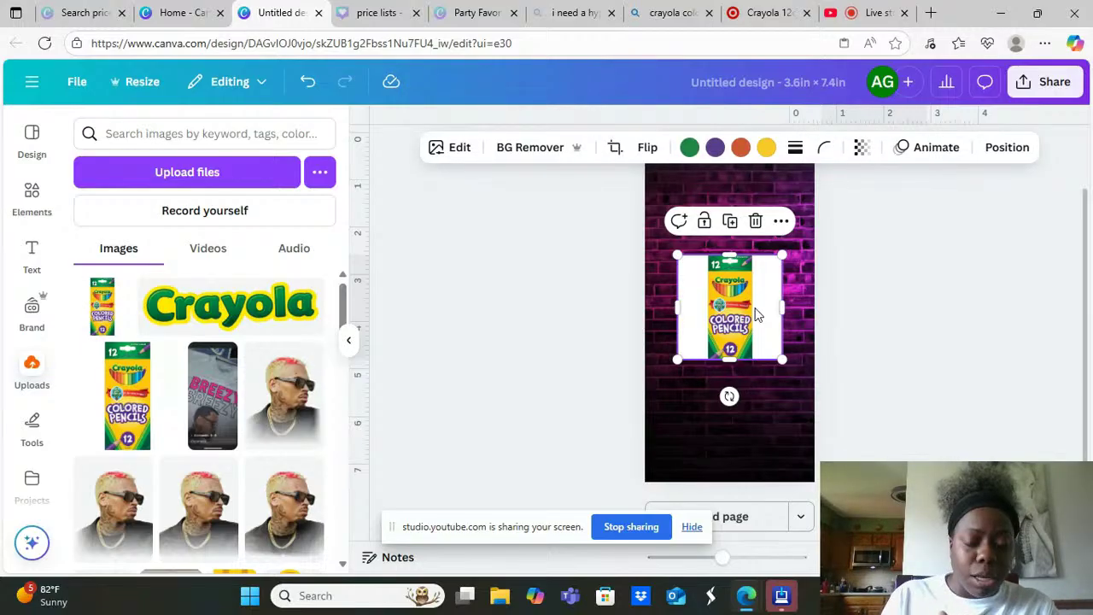
left_click_drag(755, 314, 758, 365)
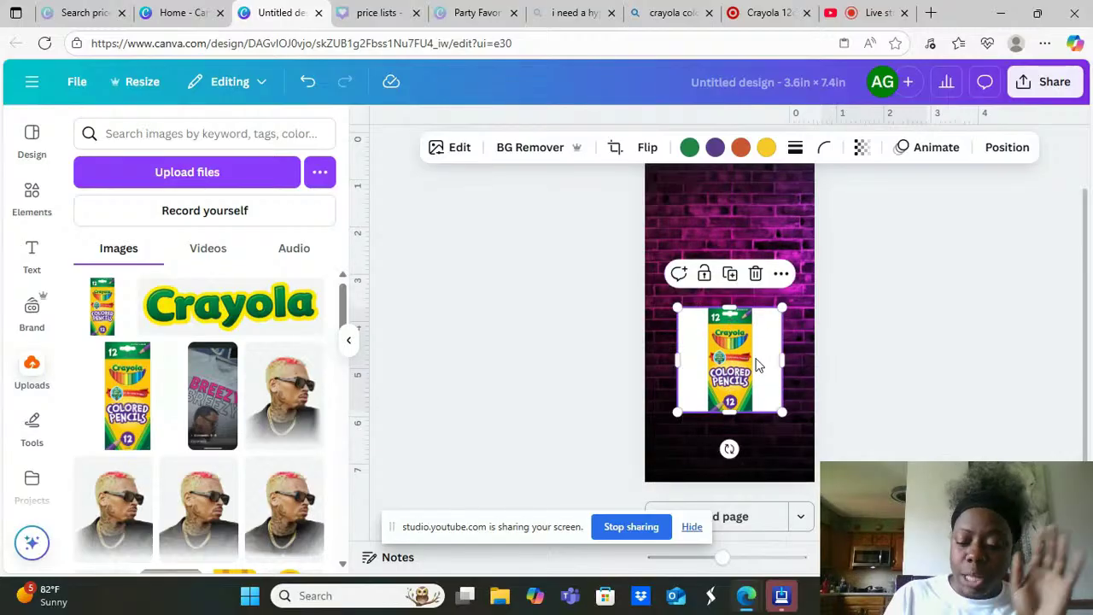
key("Delete")
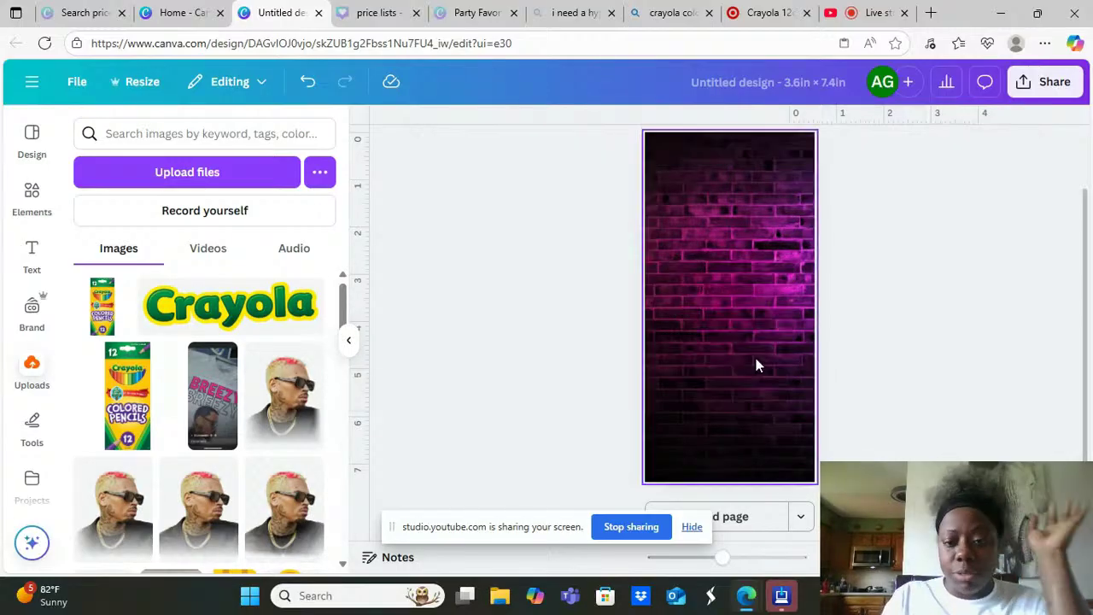
Add the previously uploaded Crayola pencil box image to the page and enlarge it until its white background extends past both page sides
left_click(140, 421)
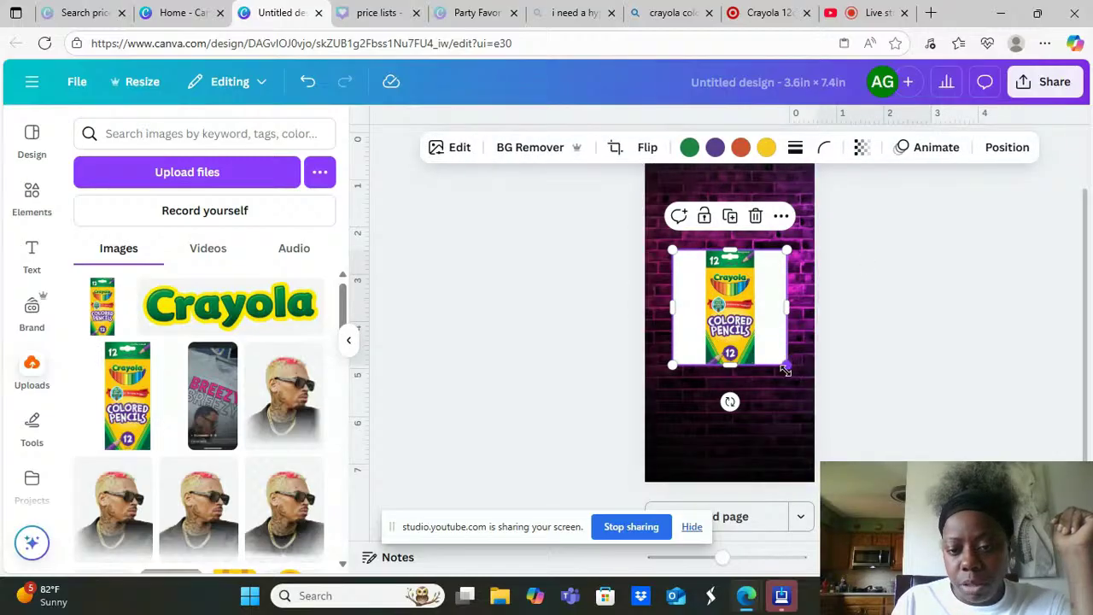
left_click_drag(786, 367, 842, 420)
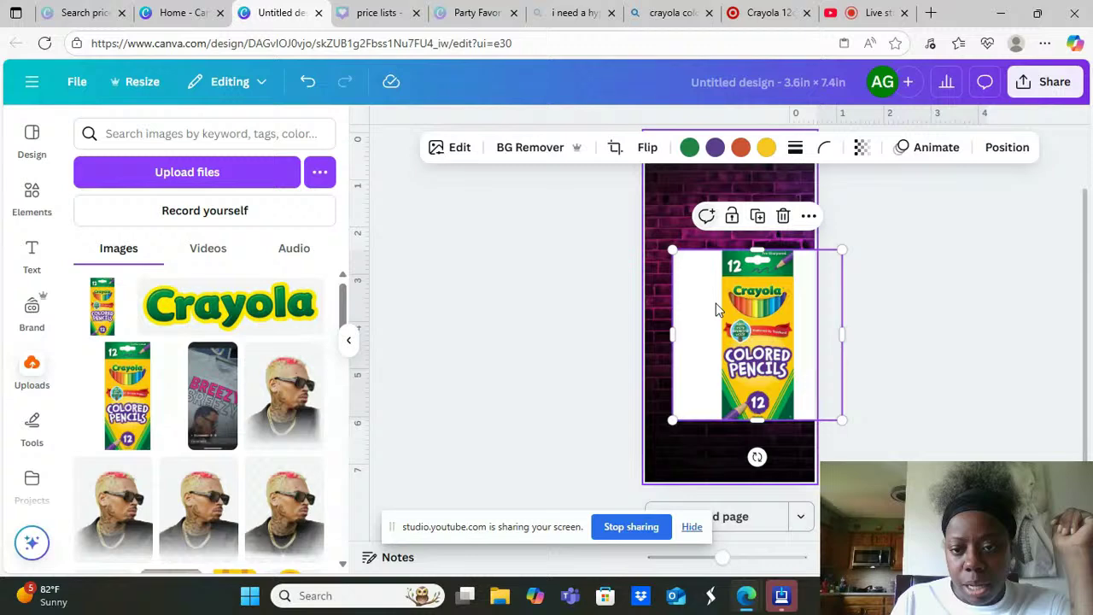
left_click_drag(672, 251, 627, 205)
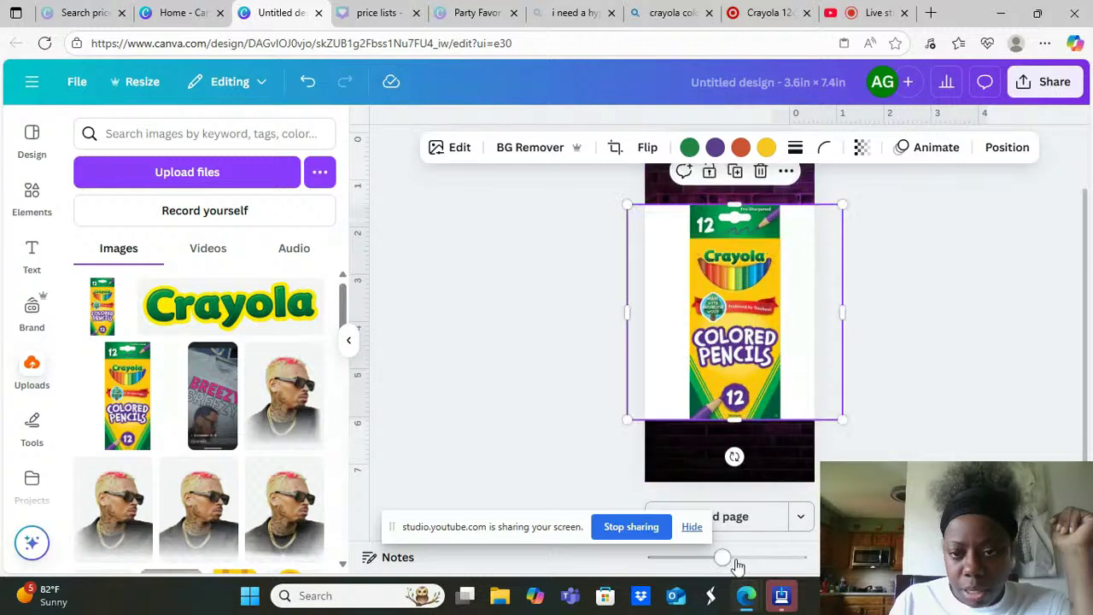
left_click_drag(722, 557, 739, 560)
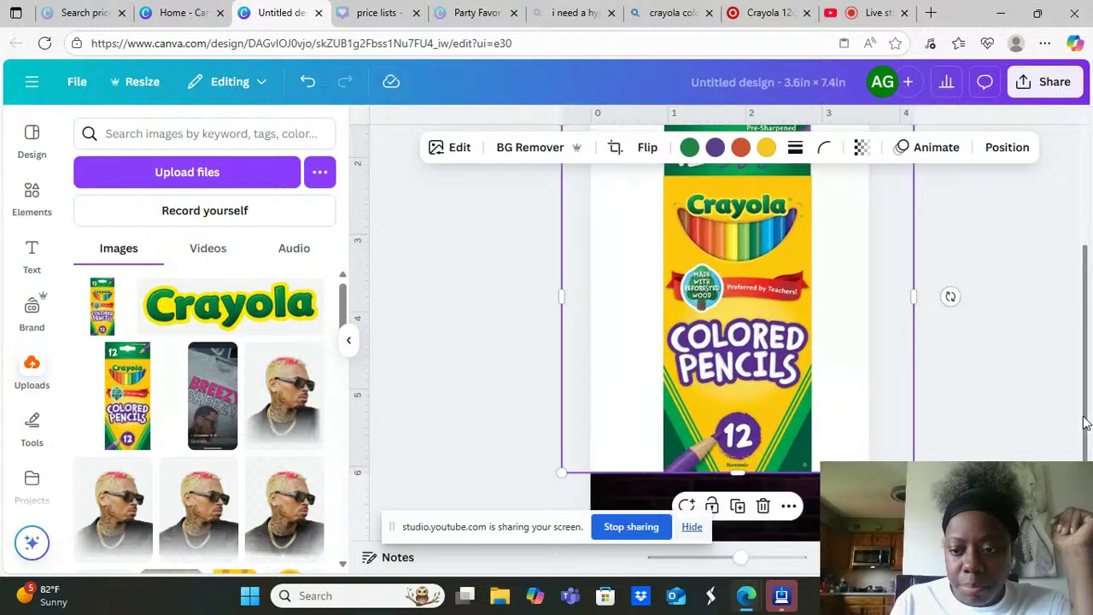
left_click_drag(1084, 422, 1083, 394)
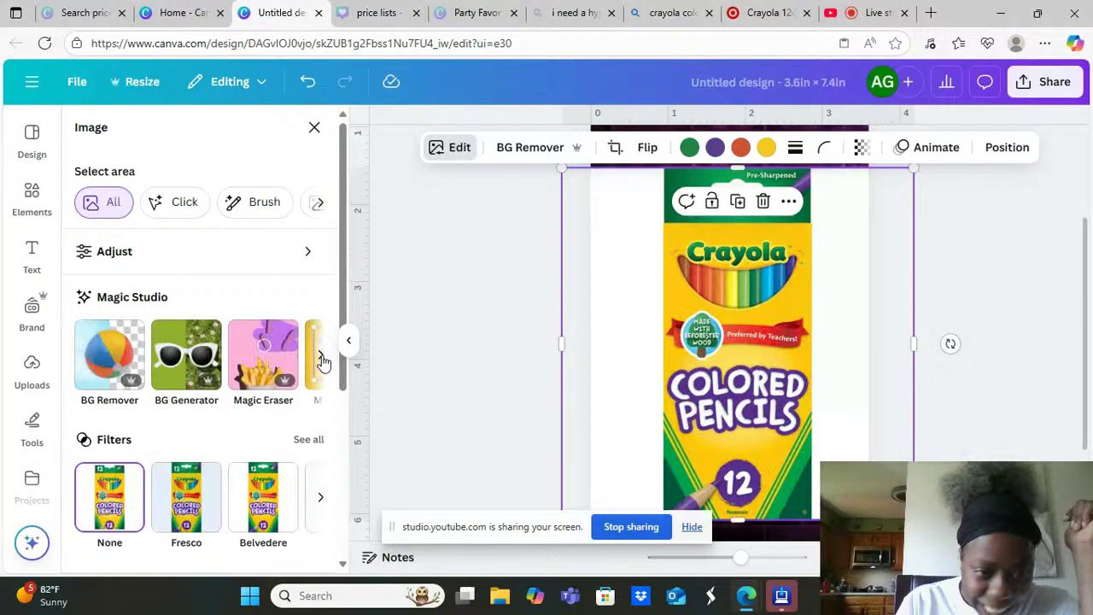
Open Magic Grab for the pencil box image, try click selection on the box, and return to brush selection
left_click(320, 355)
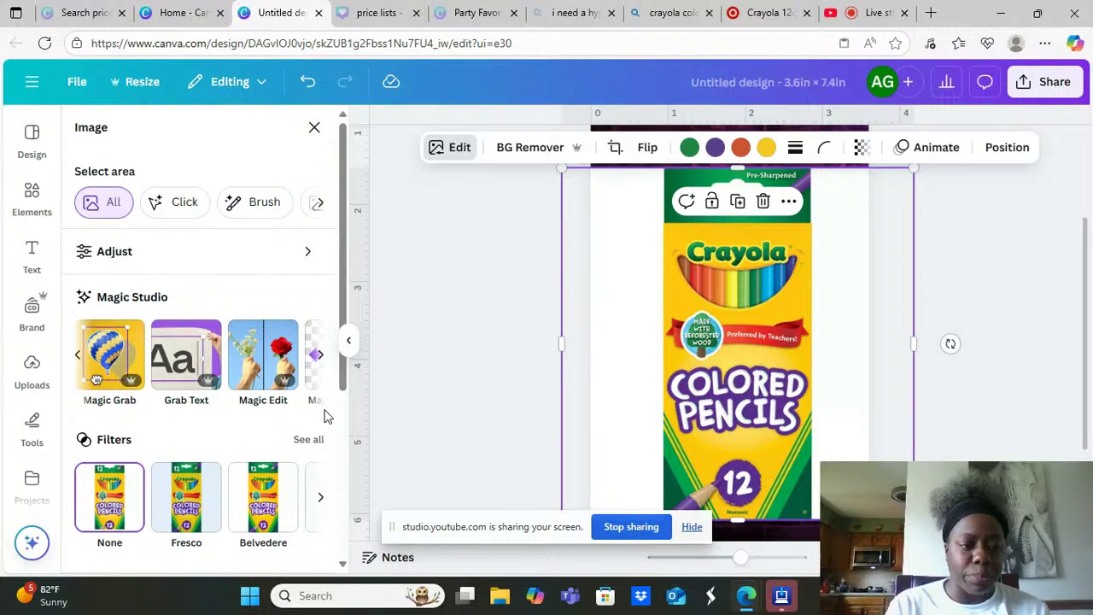
left_click(115, 353)
left_click(126, 203)
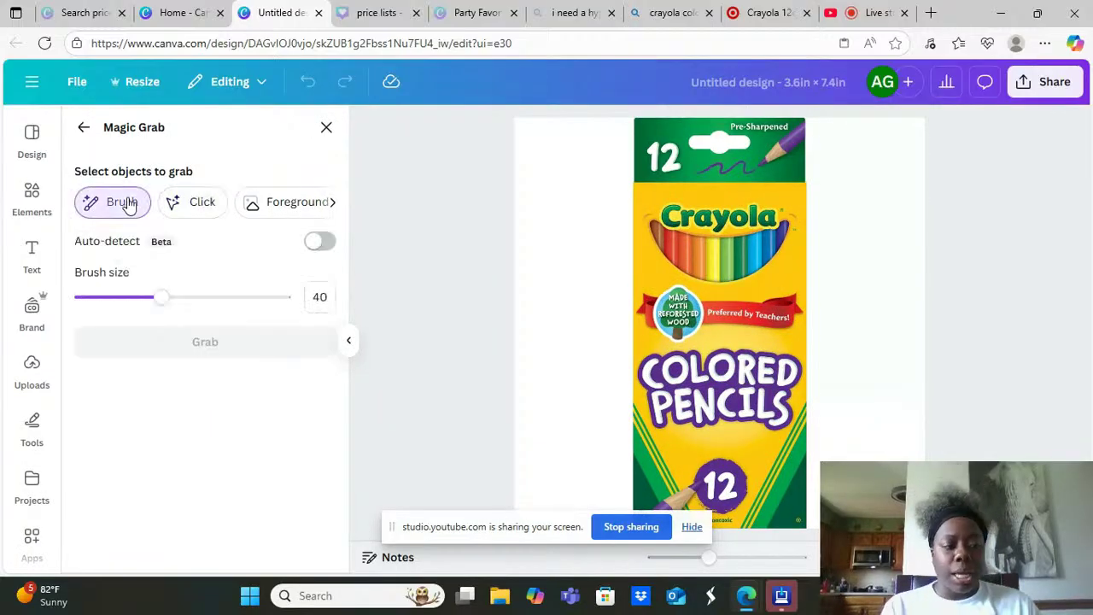
left_click(216, 212)
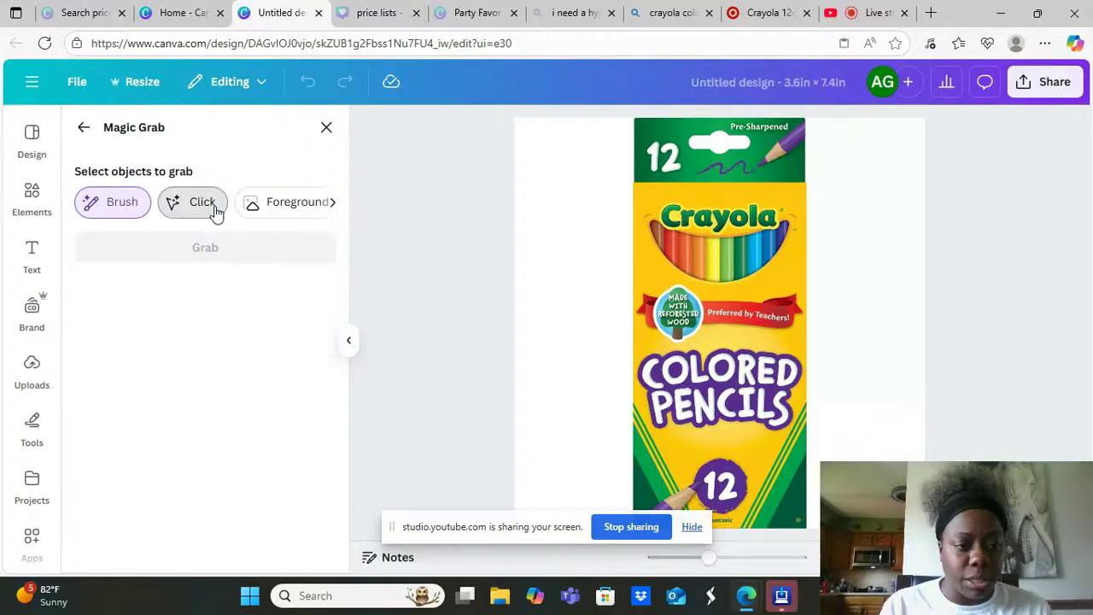
left_click(216, 211)
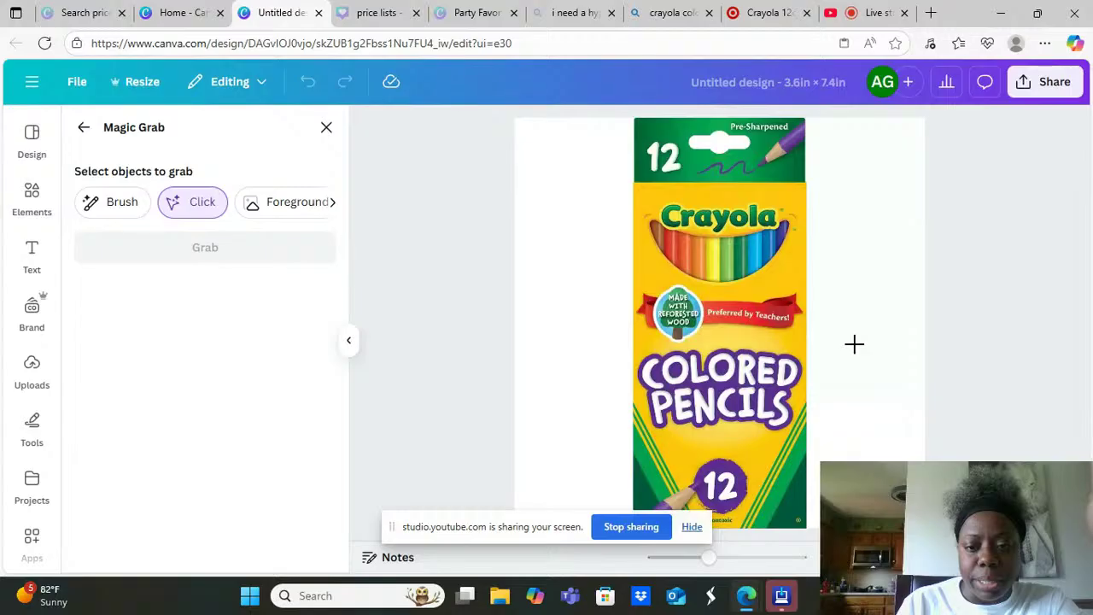
left_click(714, 301)
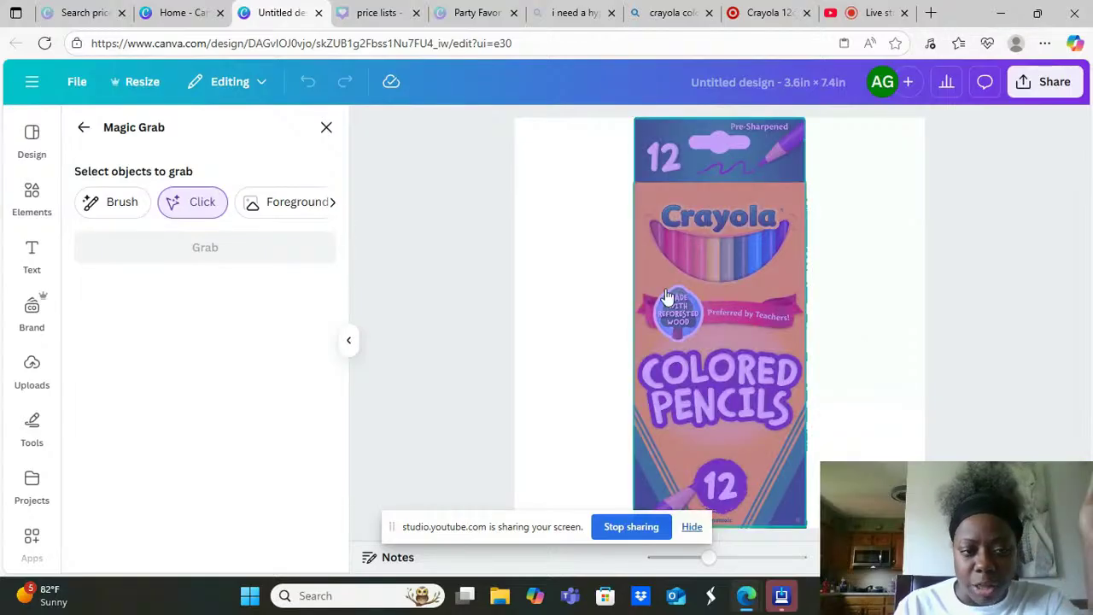
left_click(107, 205)
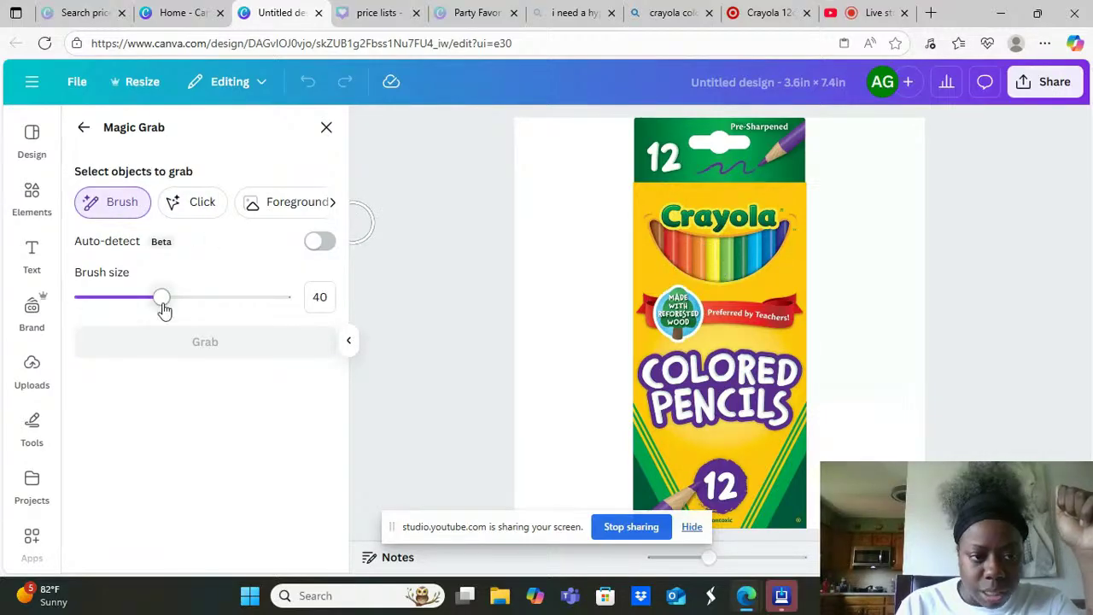
Set the brush size to 31, paint over the arc of rainbow pencils below the Crayola logo, and grab it as a separate element
left_click_drag(162, 299, 142, 302)
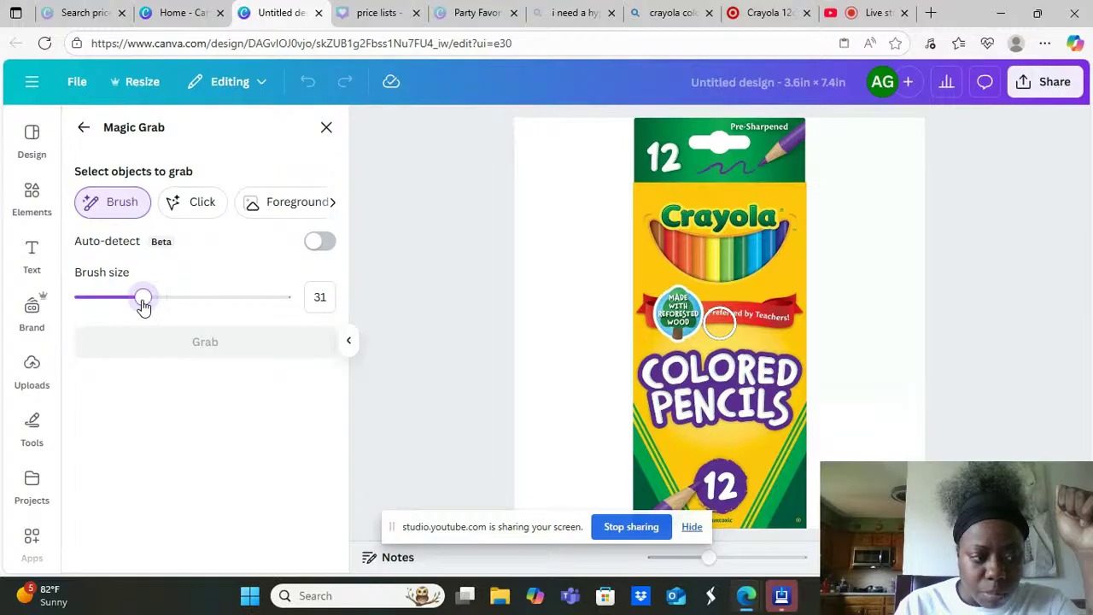
left_click(651, 233)
mouse_move(654, 237)
left_mouse_down()
mouse_move(737, 247)
mouse_move(782, 232)
mouse_move(757, 257)
mouse_move(659, 239)
left_mouse_up()
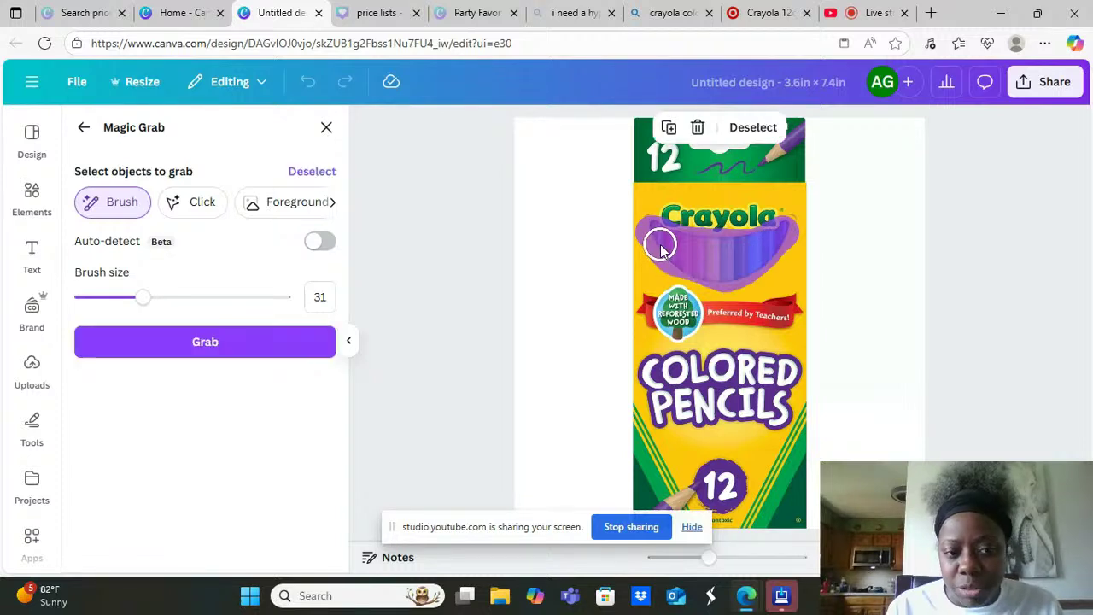
left_click(228, 348)
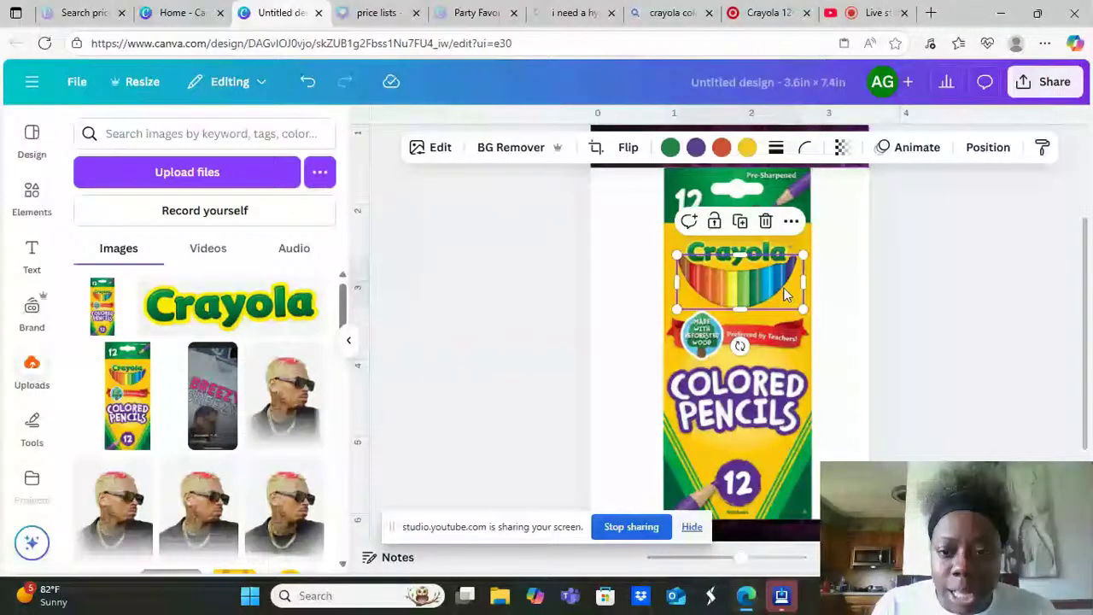
Move the grabbed pencil arc to the page's left side and delete the remaining pencil box image
left_click_drag(786, 295, 701, 286)
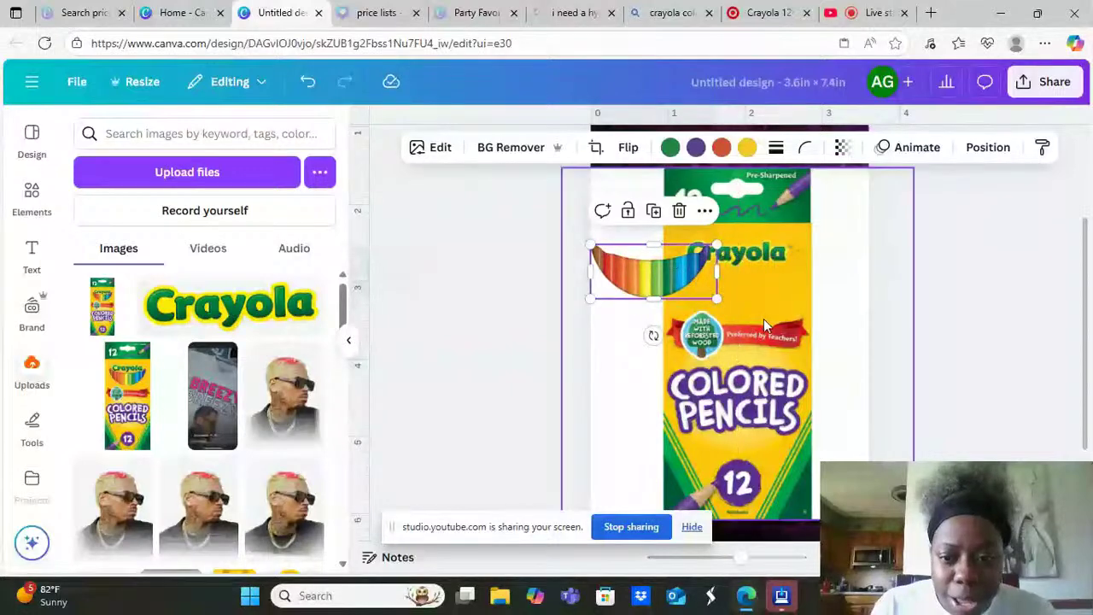
left_click_drag(771, 322, 803, 335)
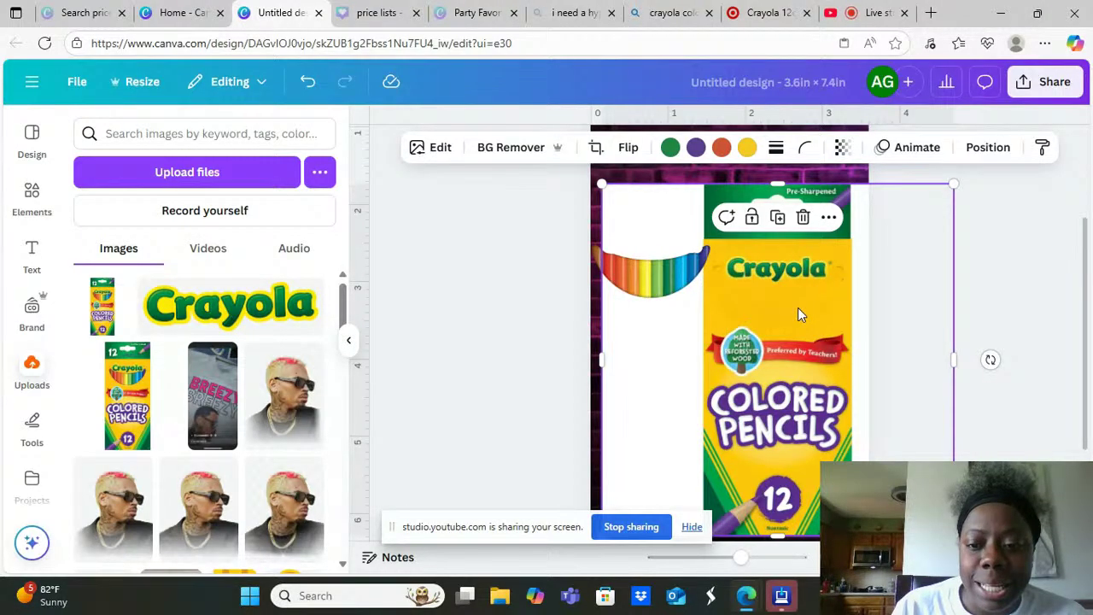
key("ctrl+z")
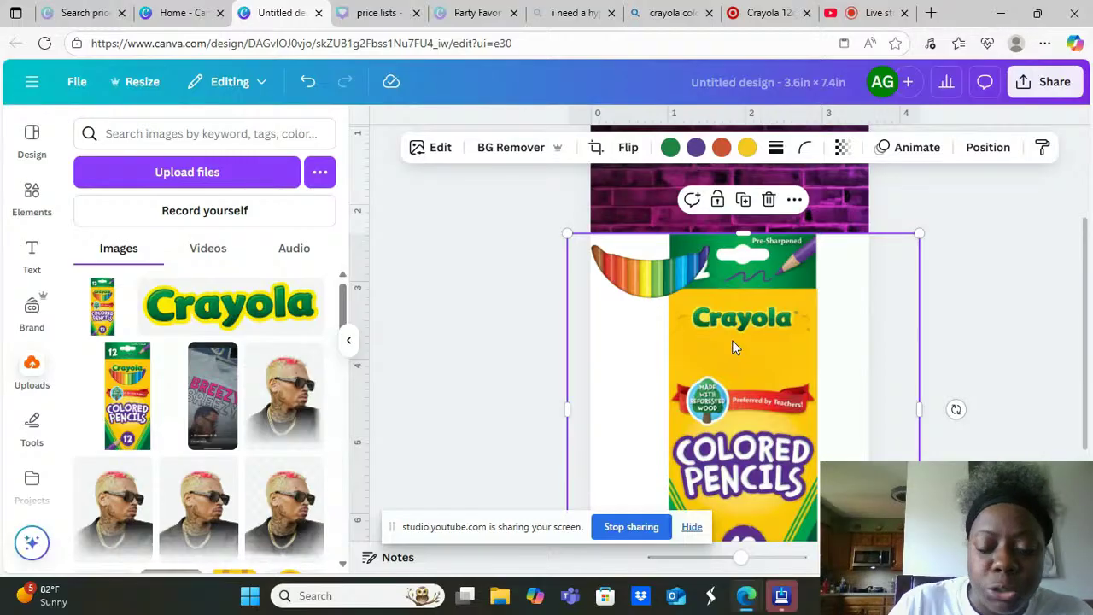
key("Delete")
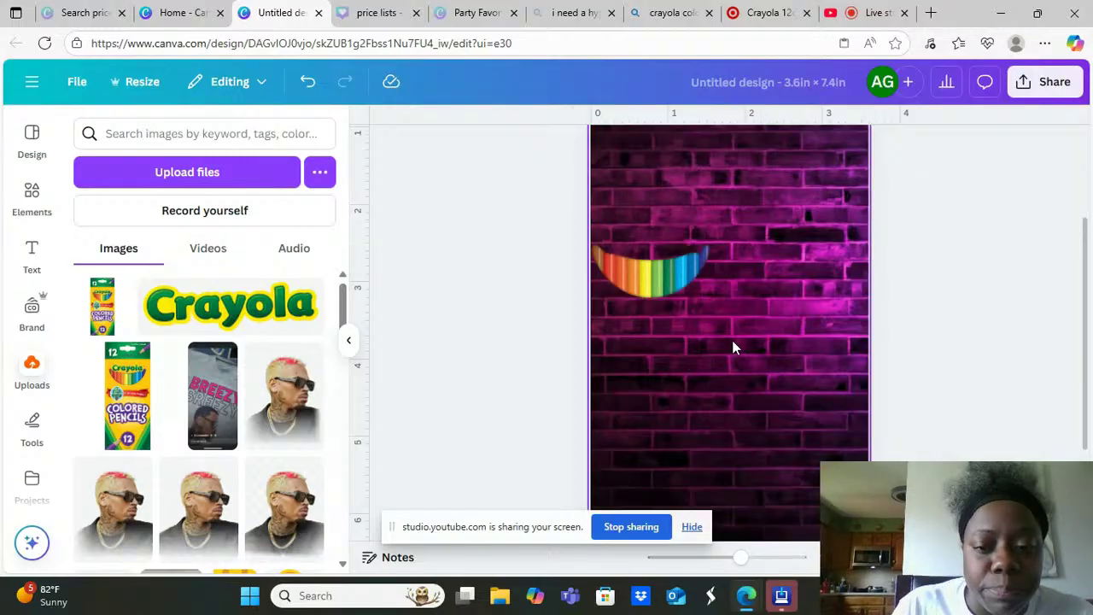
Enlarge the rainbow pencil arc to about 3 in wide and center it on the upper part of the brick page
left_click_drag(668, 269, 719, 253)
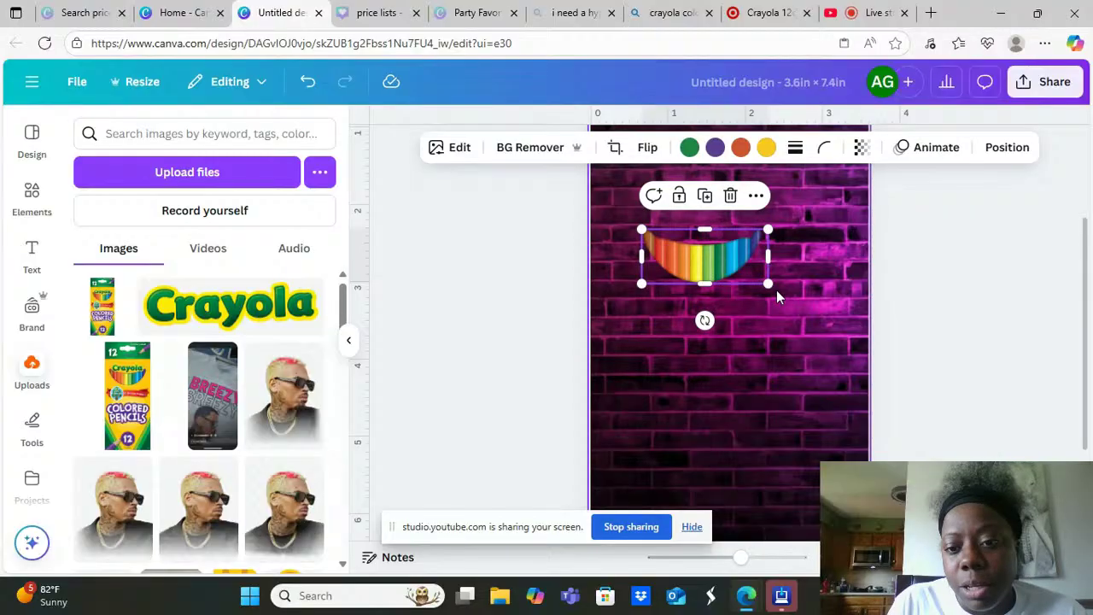
left_click_drag(768, 284, 840, 329)
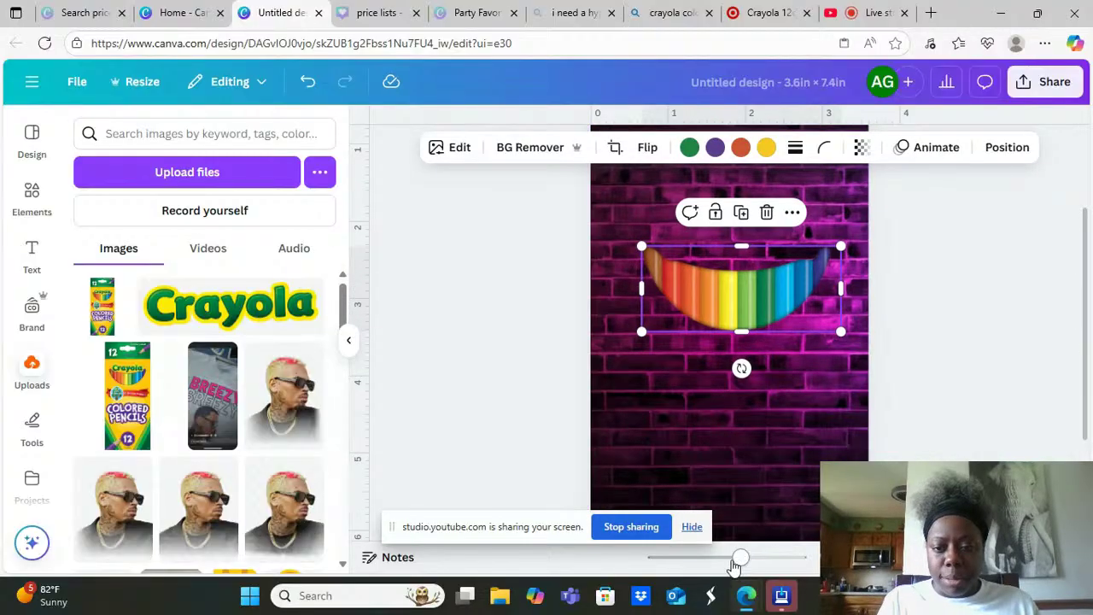
left_click_drag(734, 566, 712, 566)
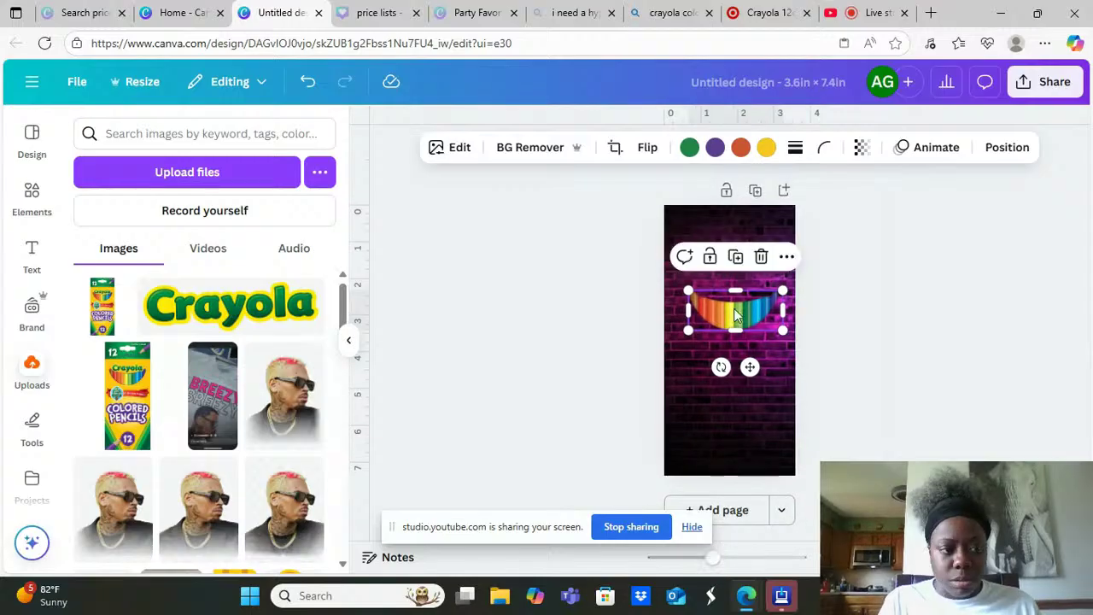
left_click_drag(733, 305, 756, 299)
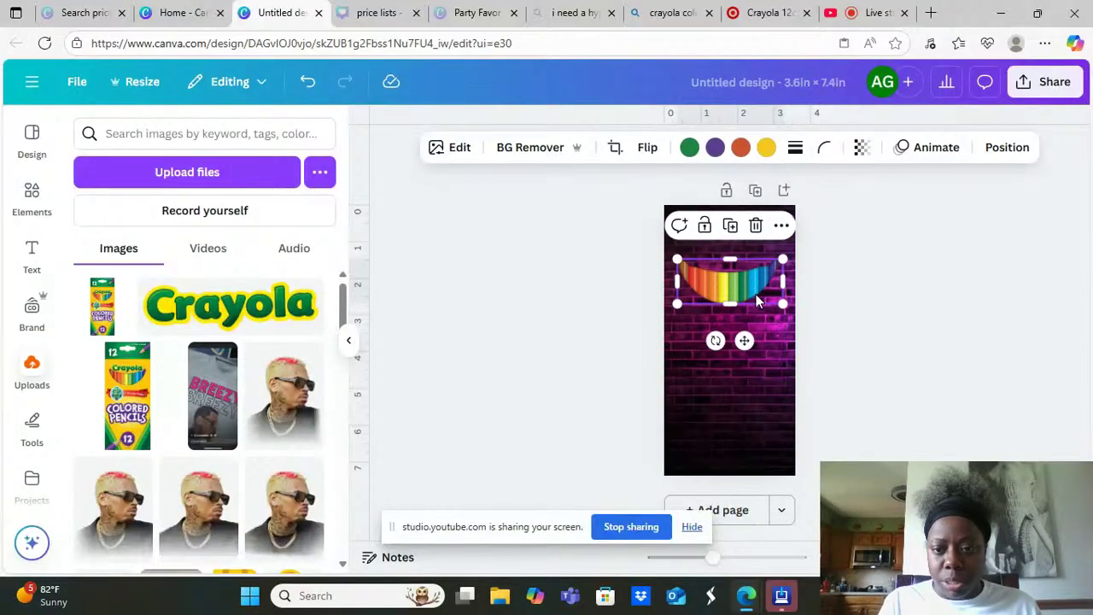
left_click(889, 324)
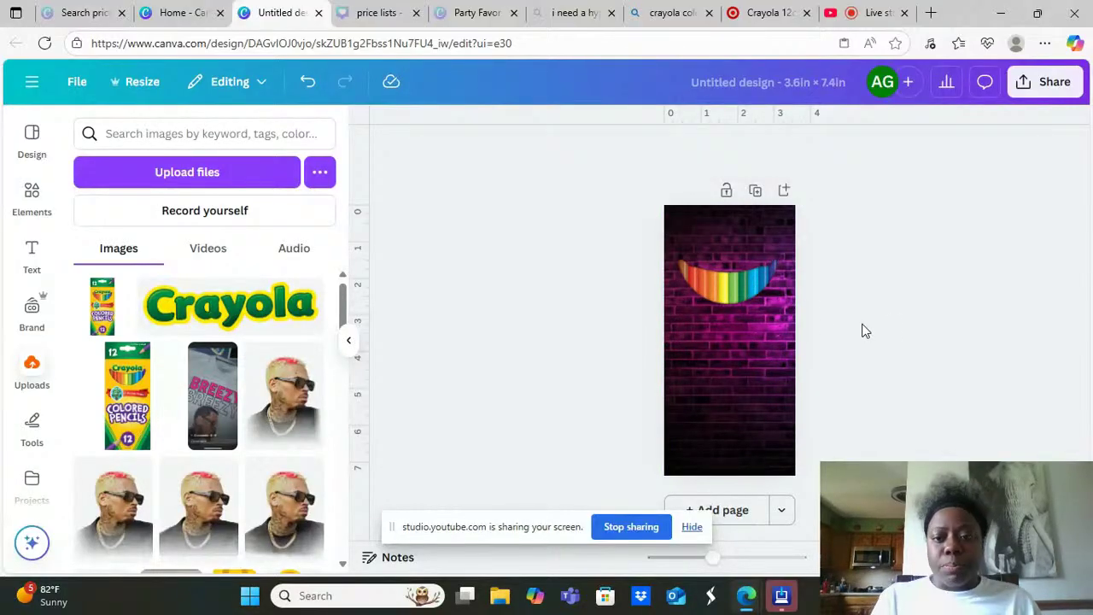
left_click(776, 272)
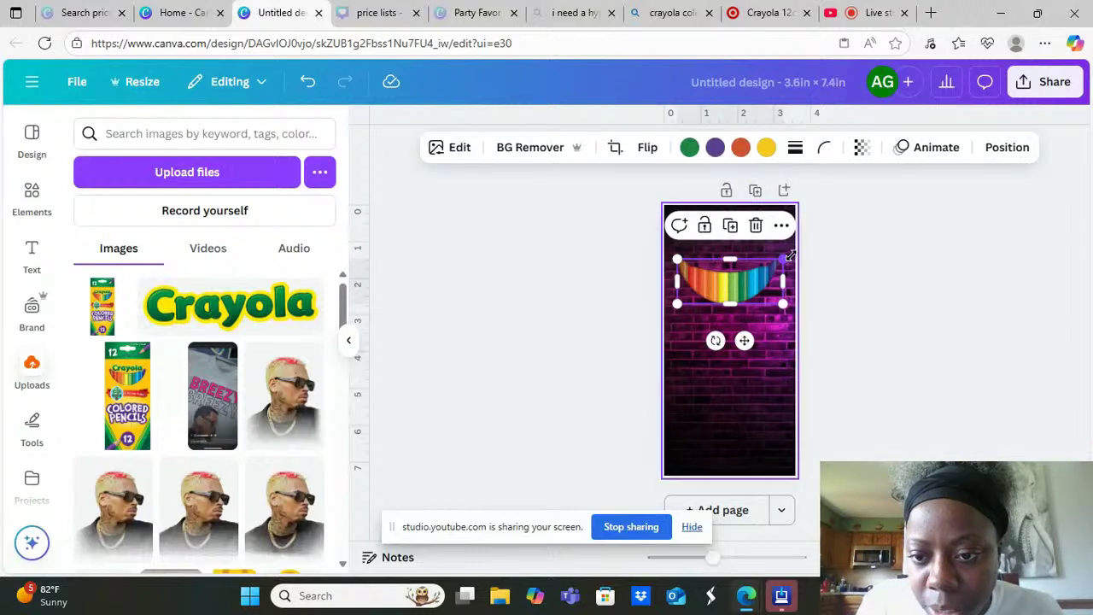
left_click_drag(786, 256, 787, 257)
left_click(863, 295)
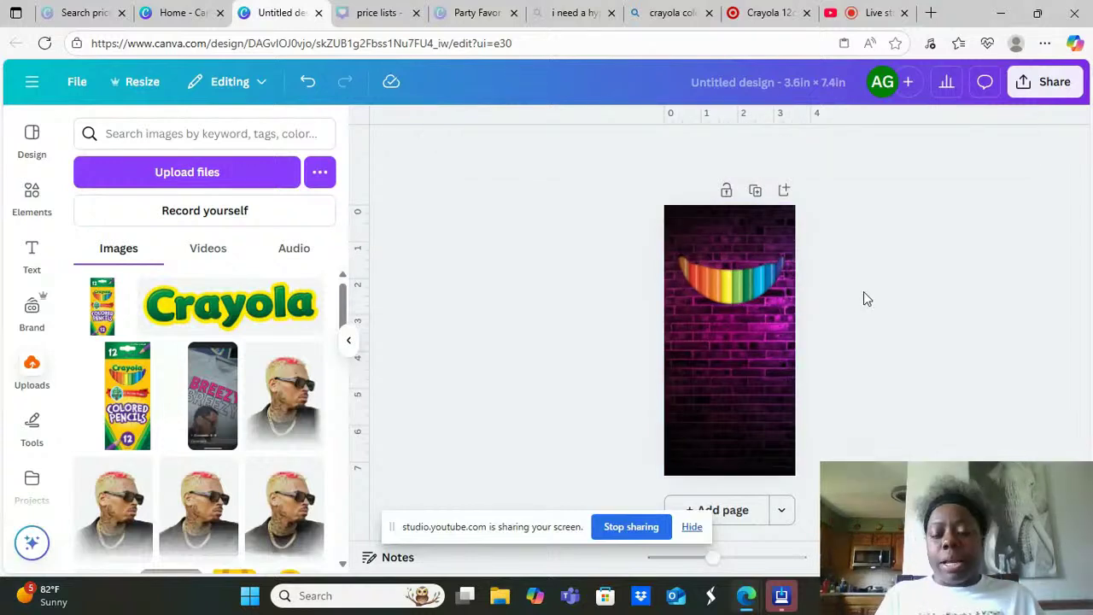
Place the uploaded green-and-yellow Crayola logo centered just above the rainbow pencil arc
left_click_drag(714, 560, 722, 566)
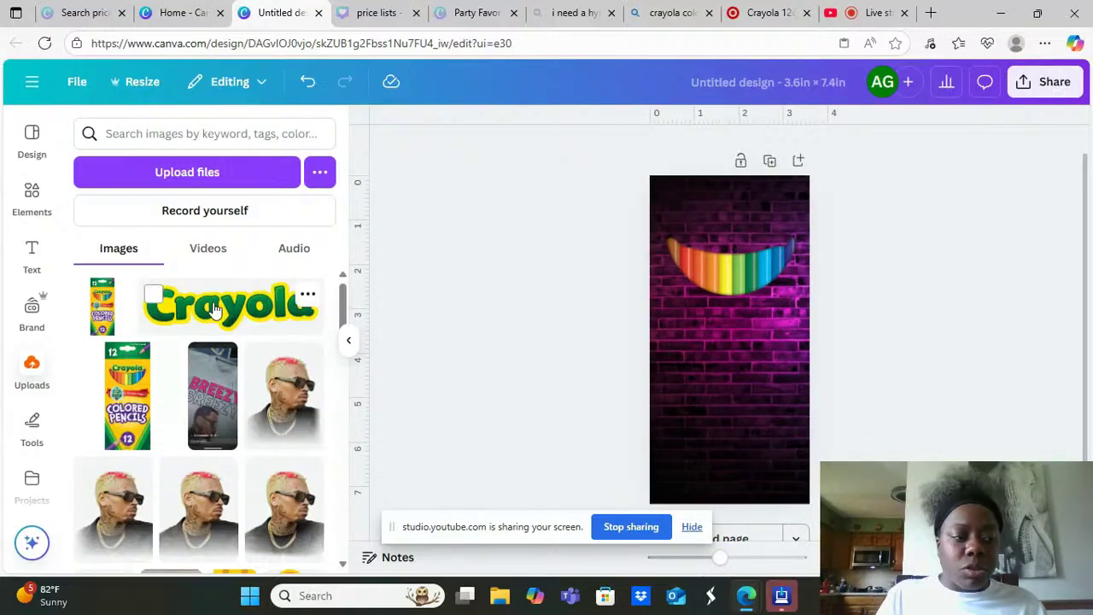
left_click_drag(216, 309, 743, 229)
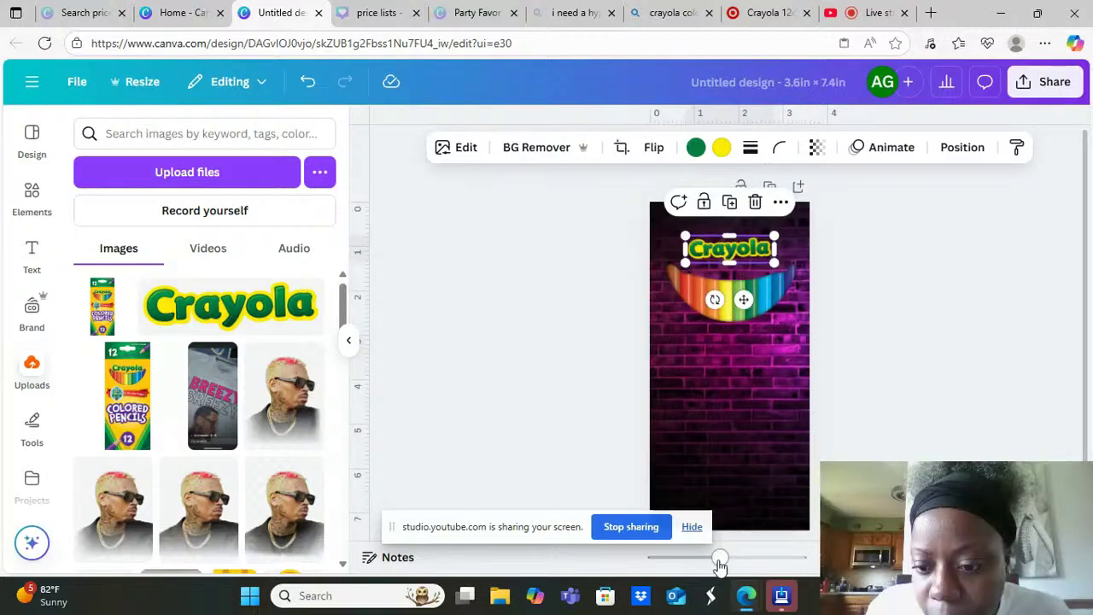
Enlarge the Crayola logo to about 2.8 in wide and center it overlapping the upper edge of the rainbow pencil arc
left_click_drag(720, 560, 741, 558)
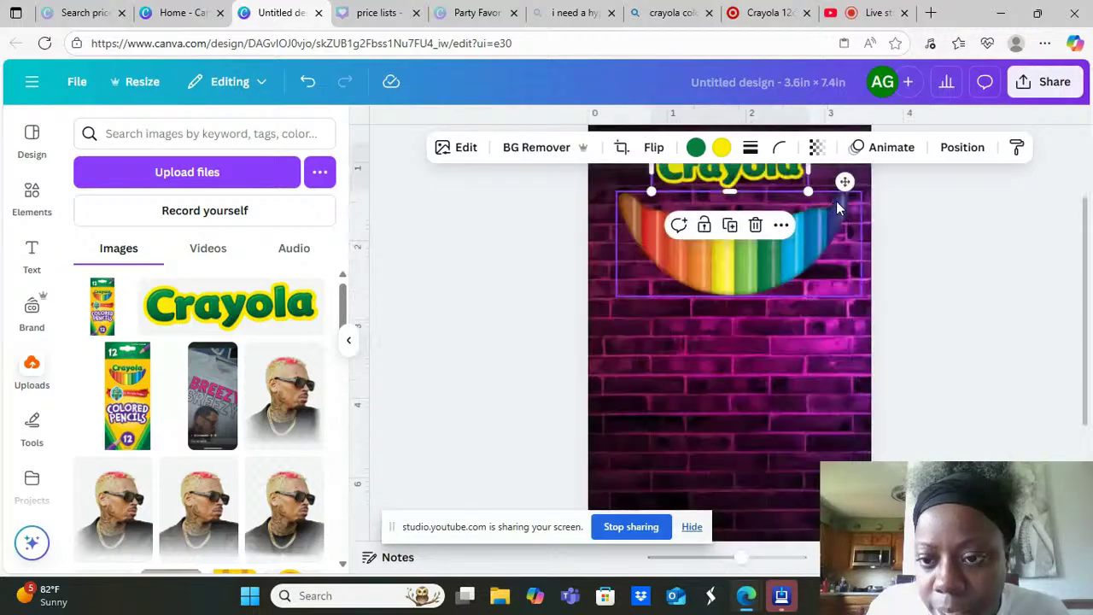
left_click(616, 391)
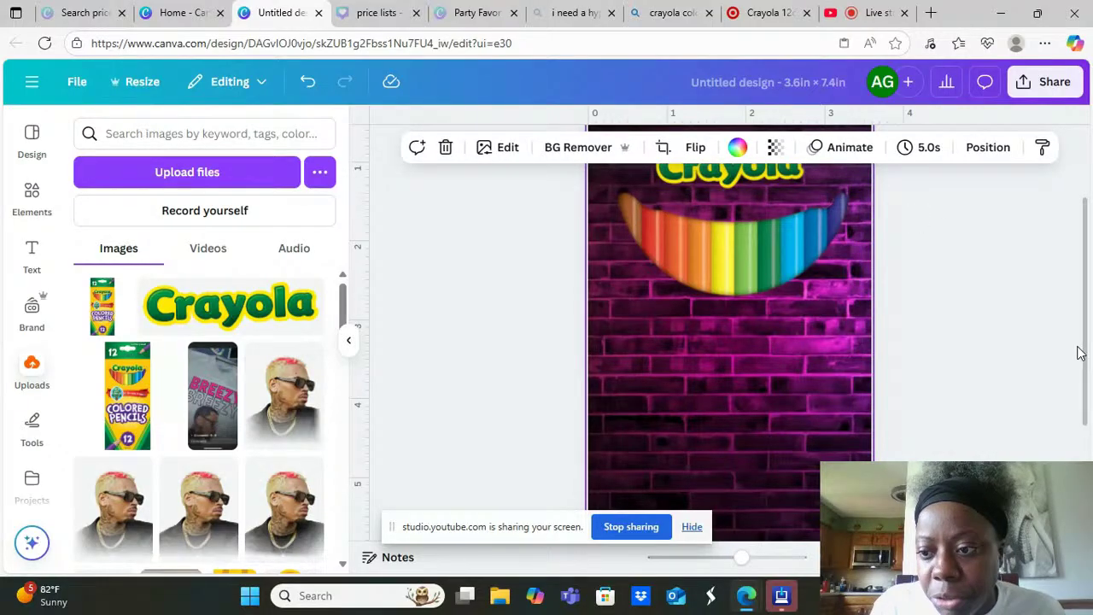
scroll(687, 319, "up", 2)
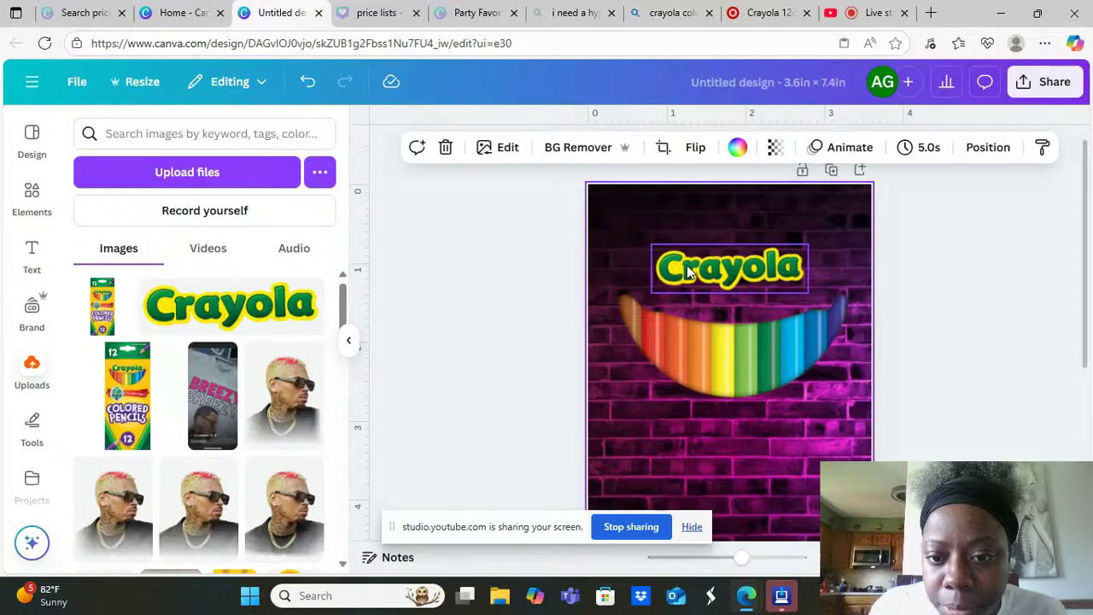
left_click_drag(688, 279, 668, 298)
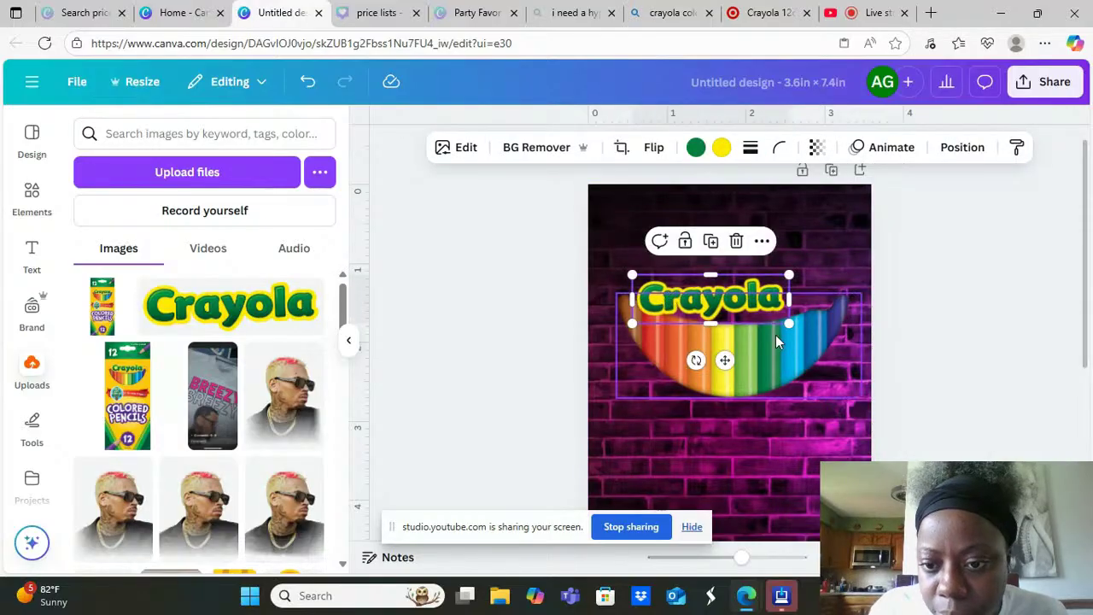
mouse_move(789, 325)
left_mouse_down()
mouse_move(840, 346)
mouse_move(775, 302)
mouse_move(793, 305)
left_mouse_up()
left_click(993, 316)
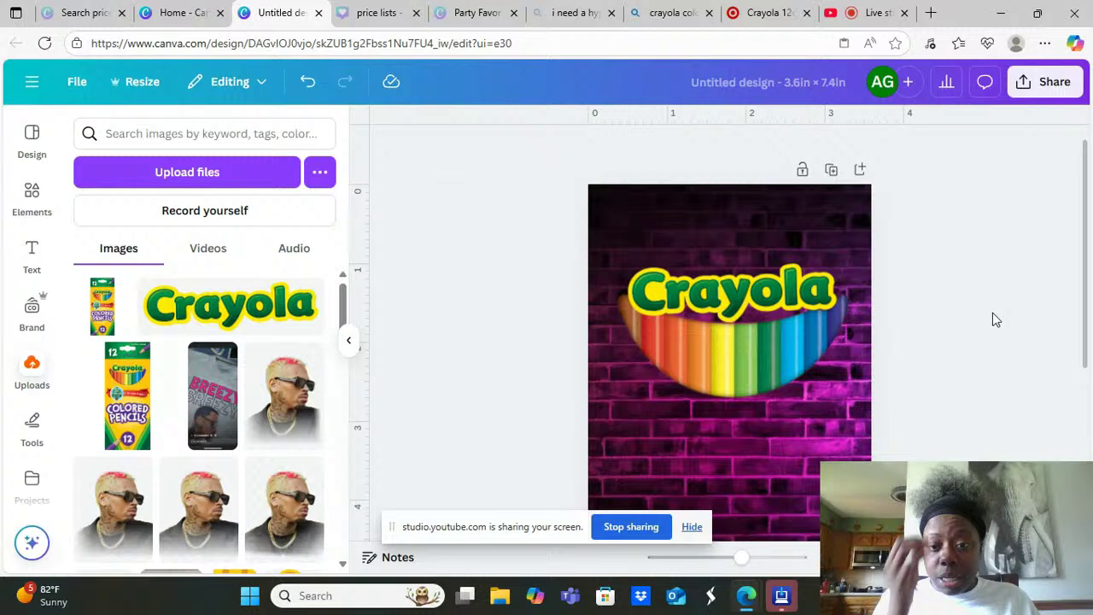
Rotate the Crayola logo very slightly clockwise over the pencil arc
left_click(697, 303)
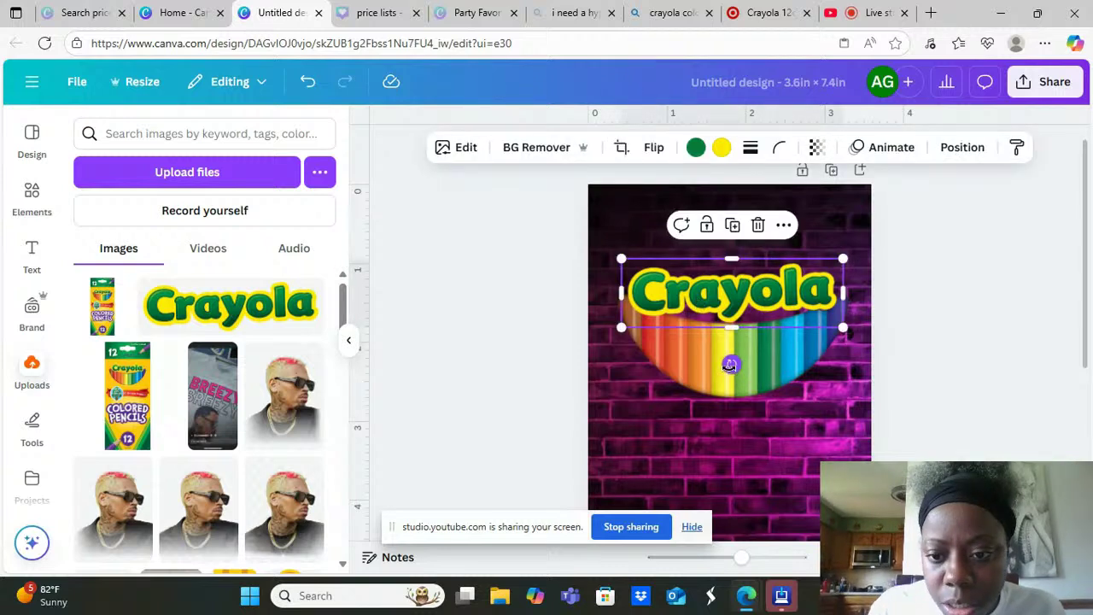
left_click_drag(730, 365, 728, 377)
left_click(971, 326)
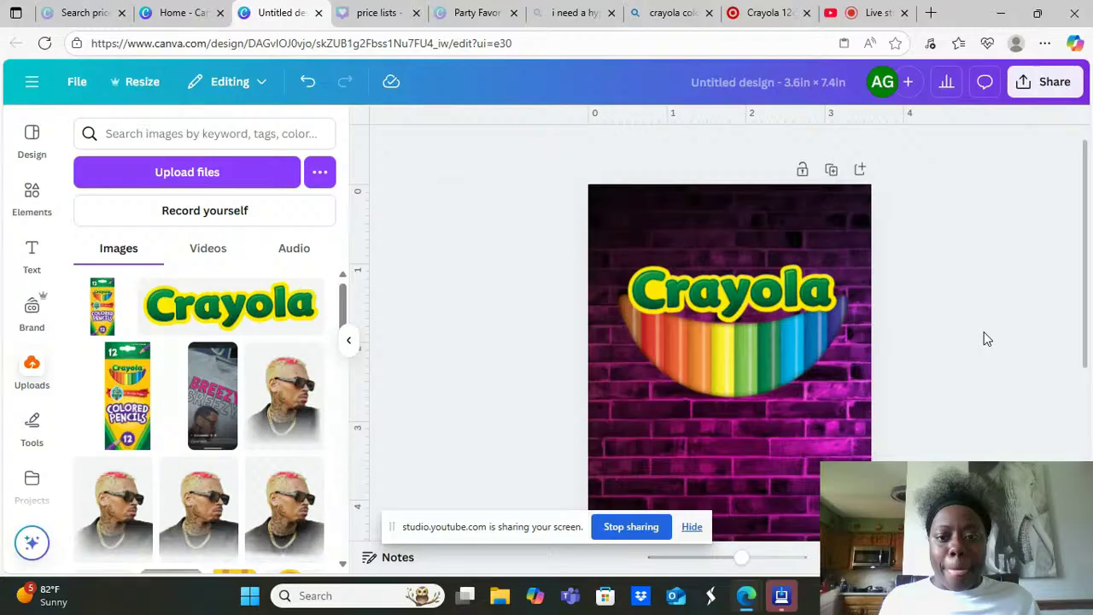
Group the Crayola logo and the rainbow pencil arc into one object
left_click(757, 297)
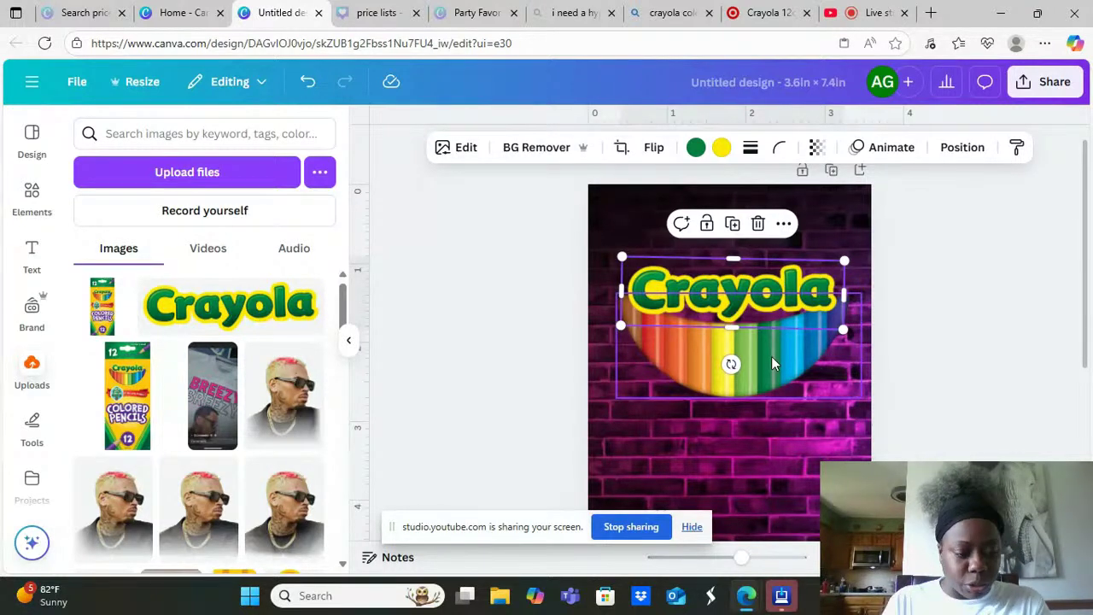
left_click(771, 356, "shift")
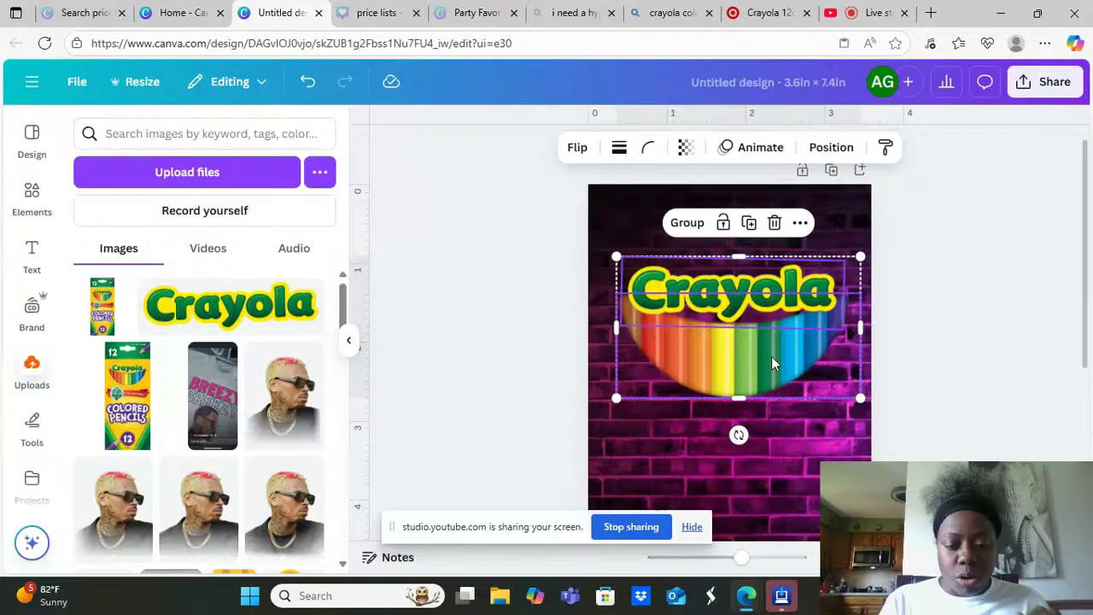
left_click(811, 441)
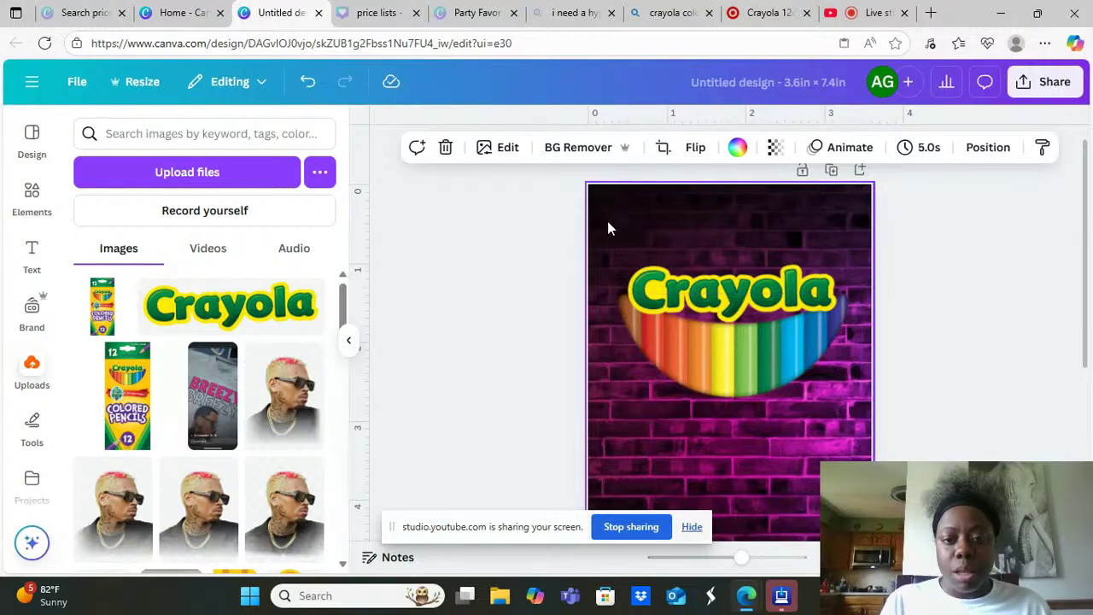
left_click_drag(608, 224, 823, 397)
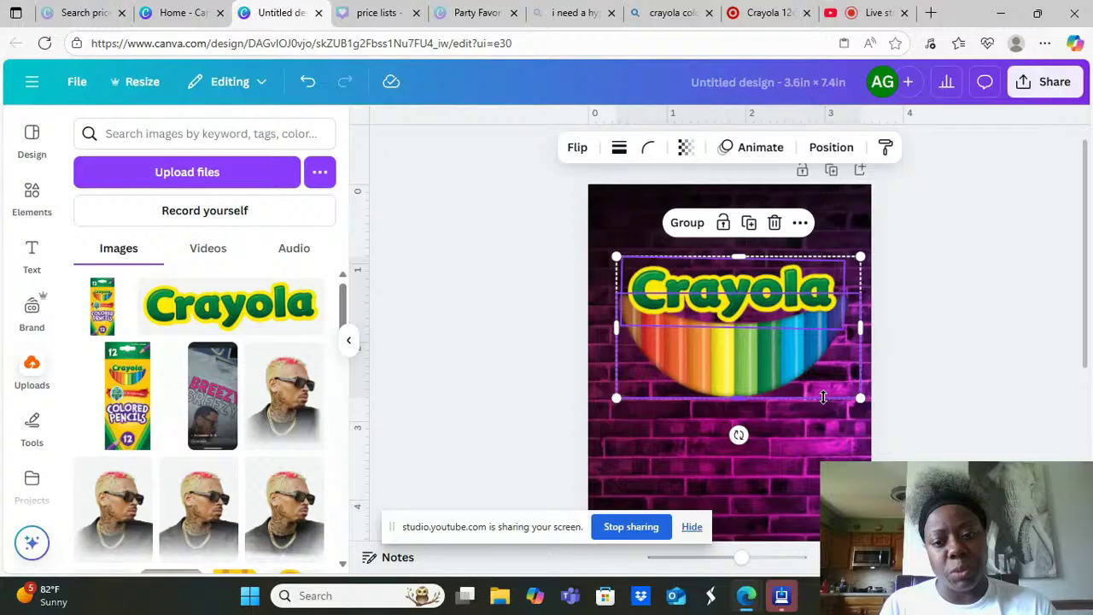
left_click(683, 227)
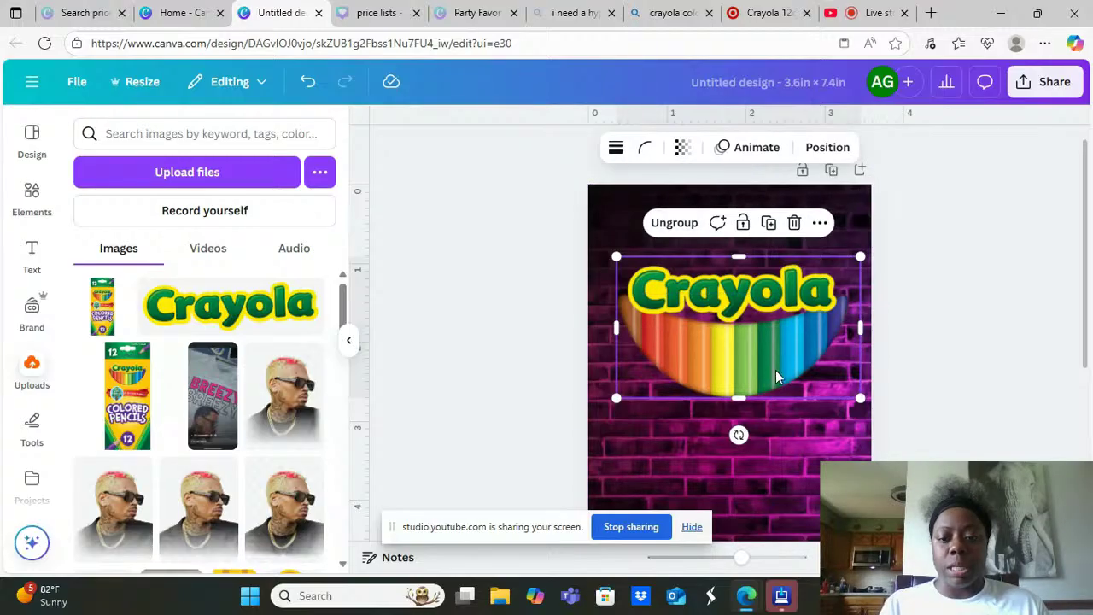
Size the grouped logo and pencil arc to about 3.1 in wide and center it horizontally on the upper part of the page
mouse_move(775, 374)
left_mouse_down()
mouse_move(772, 425)
mouse_move(769, 377)
left_mouse_up()
left_click_drag(861, 266, 833, 285)
left_click_drag(715, 341, 726, 314)
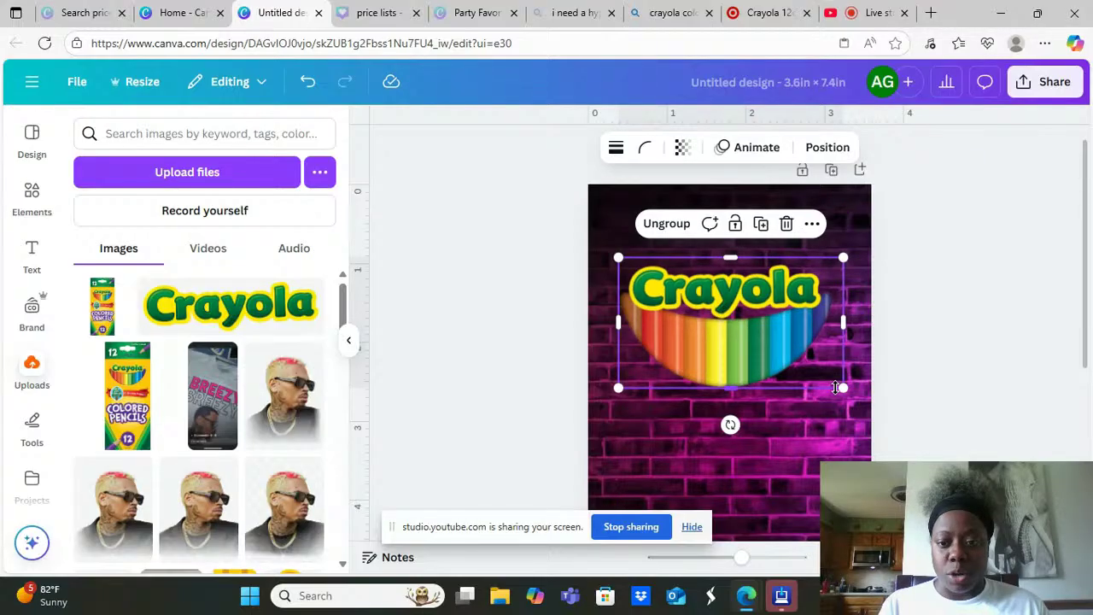
left_click_drag(844, 388, 861, 398)
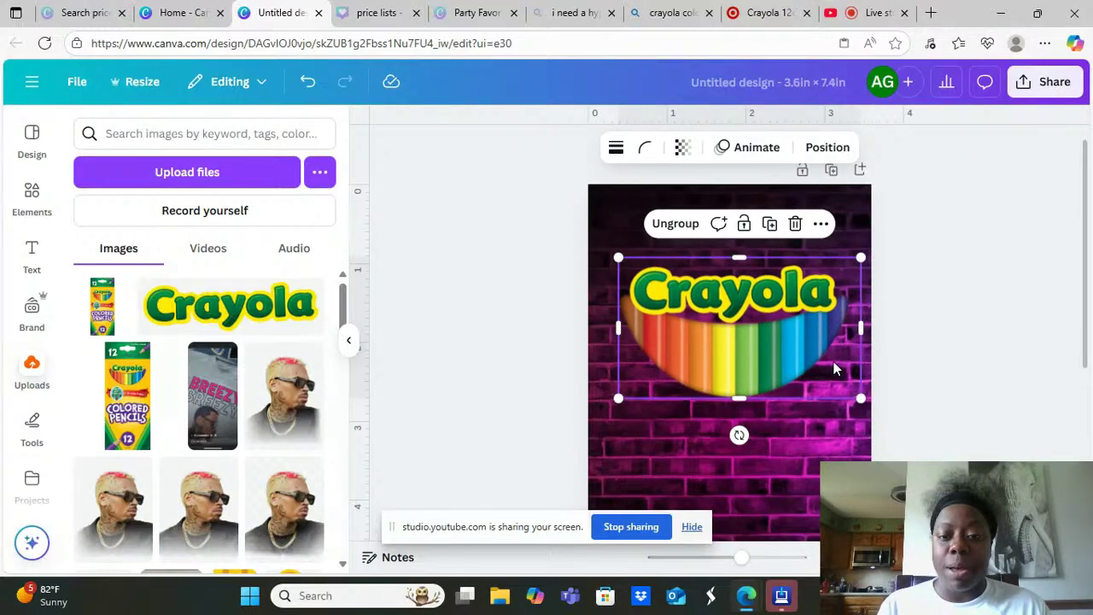
left_click_drag(825, 361, 826, 362)
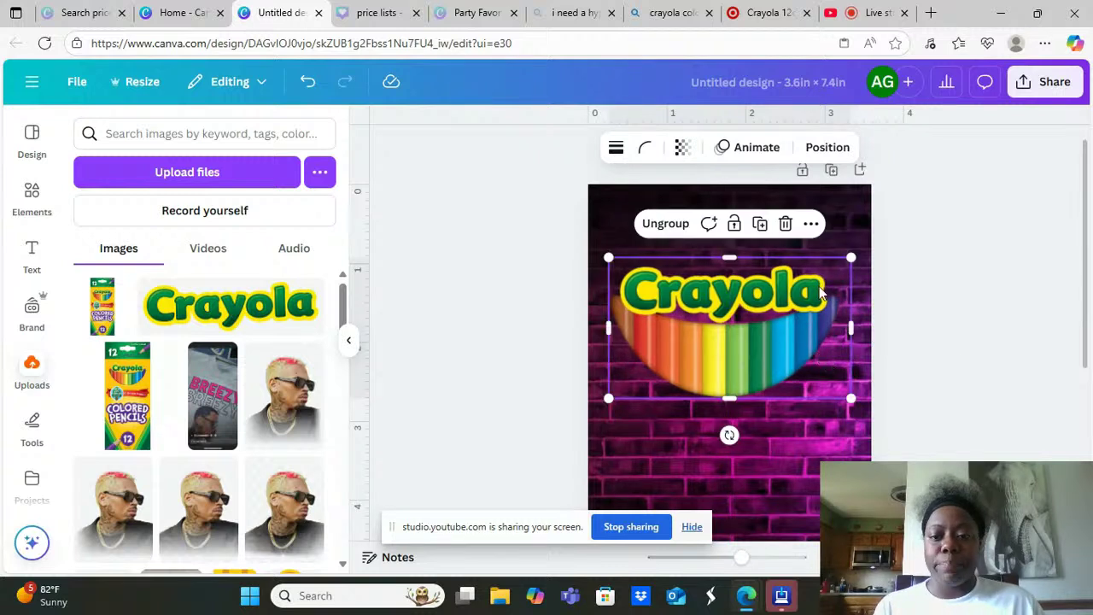
left_click_drag(789, 323, 792, 328)
left_click(996, 327)
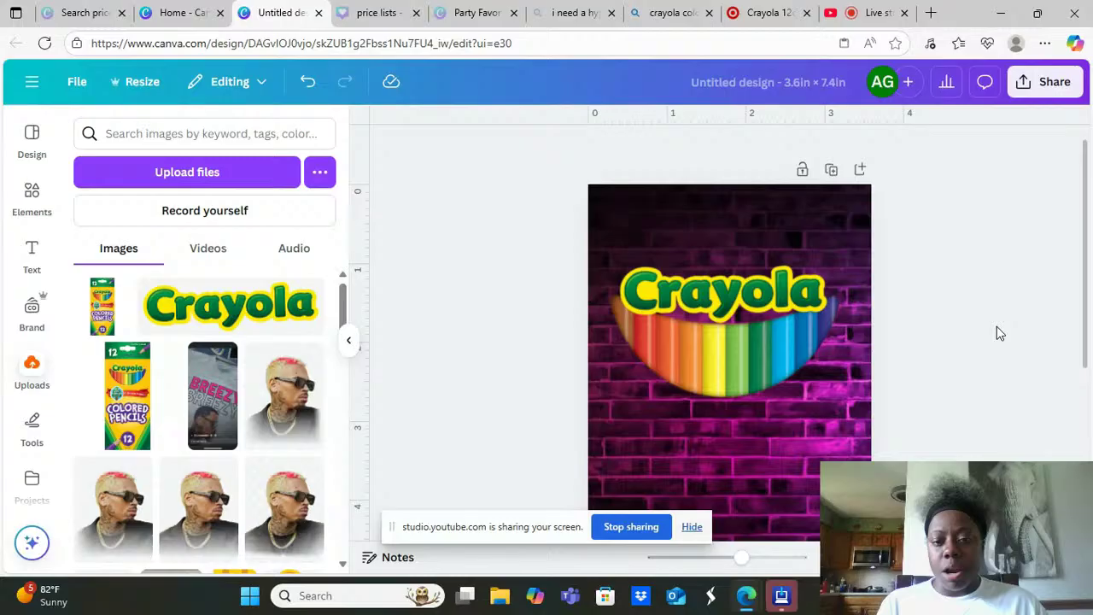
left_click_drag(724, 310, 726, 315)
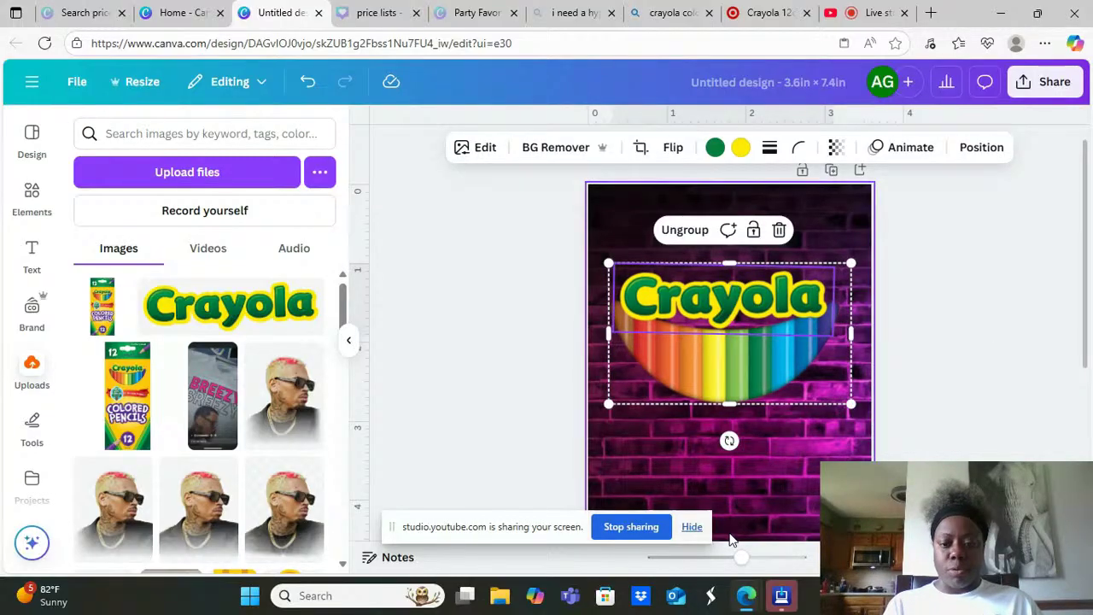
left_click_drag(733, 563, 710, 570)
left_click(908, 317)
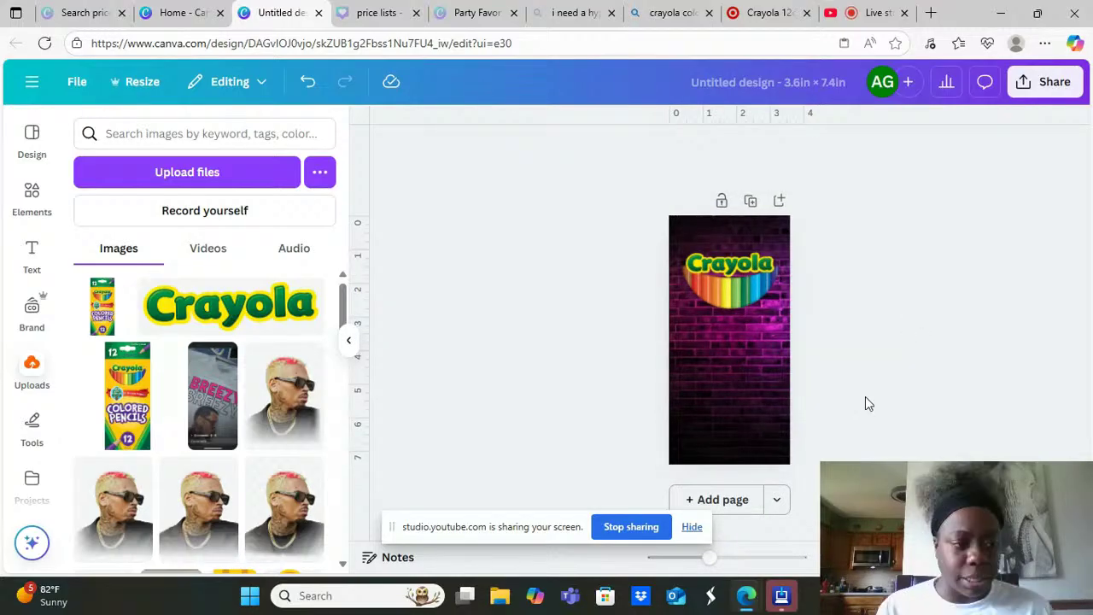
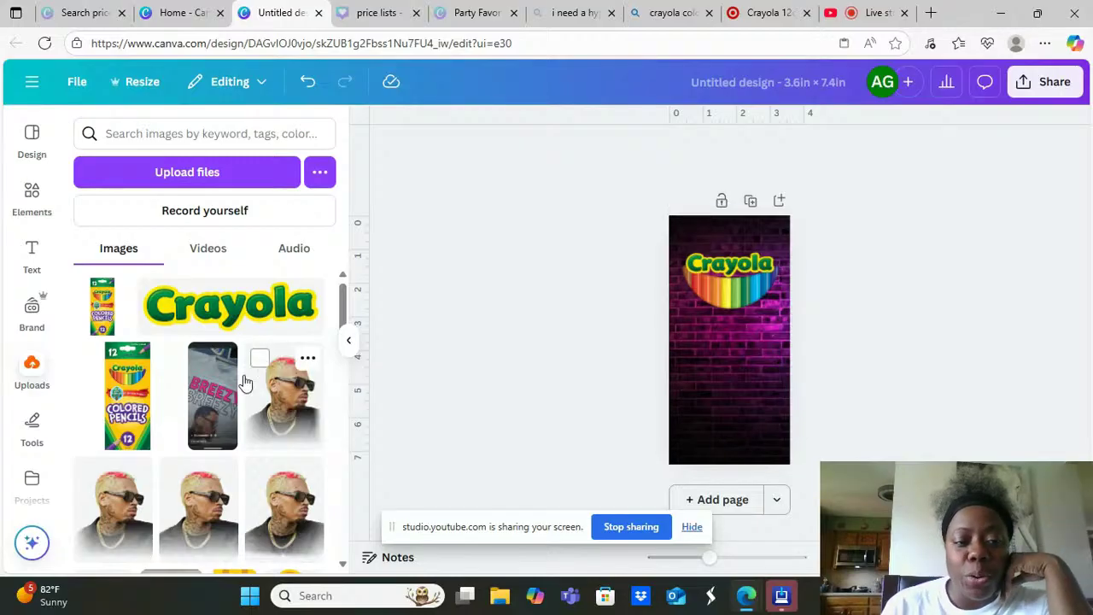
Upload the "little girl" image from the Downloads folder
left_click(250, 186)
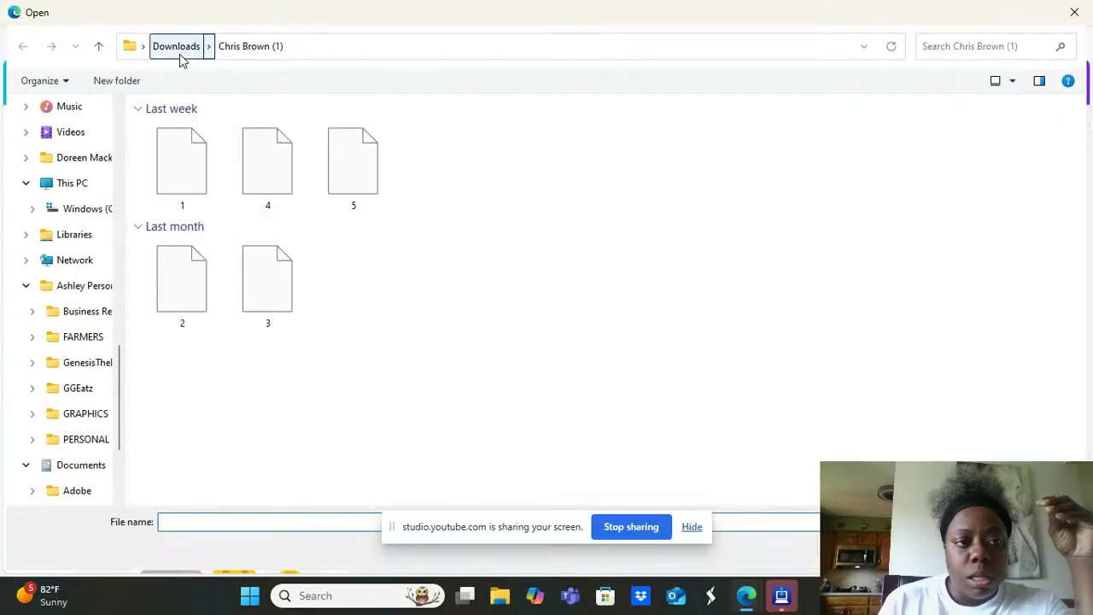
left_click(180, 54)
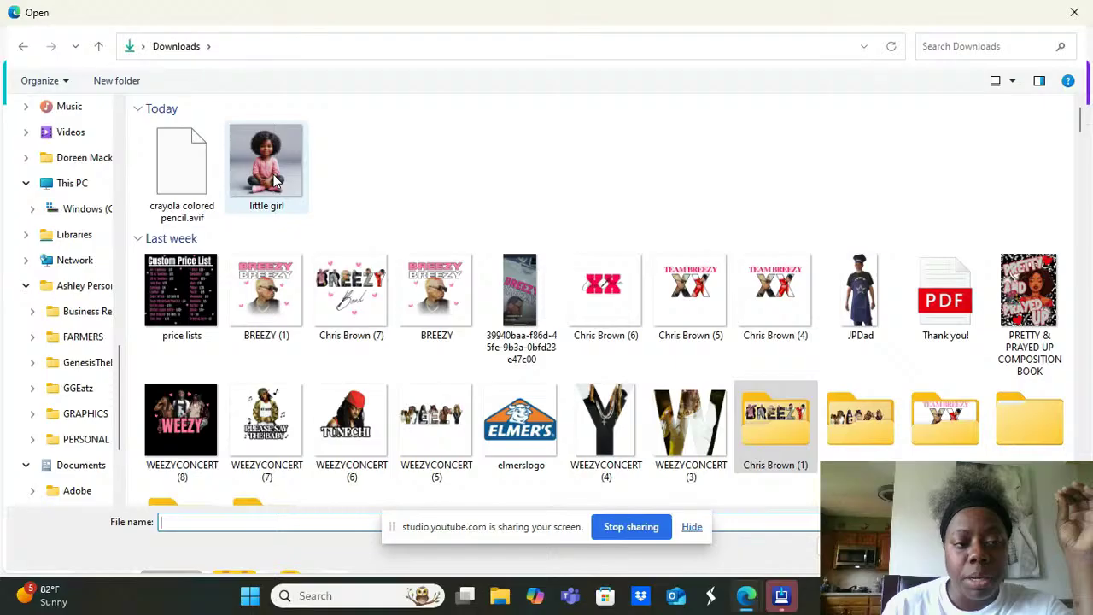
double_click(275, 181)
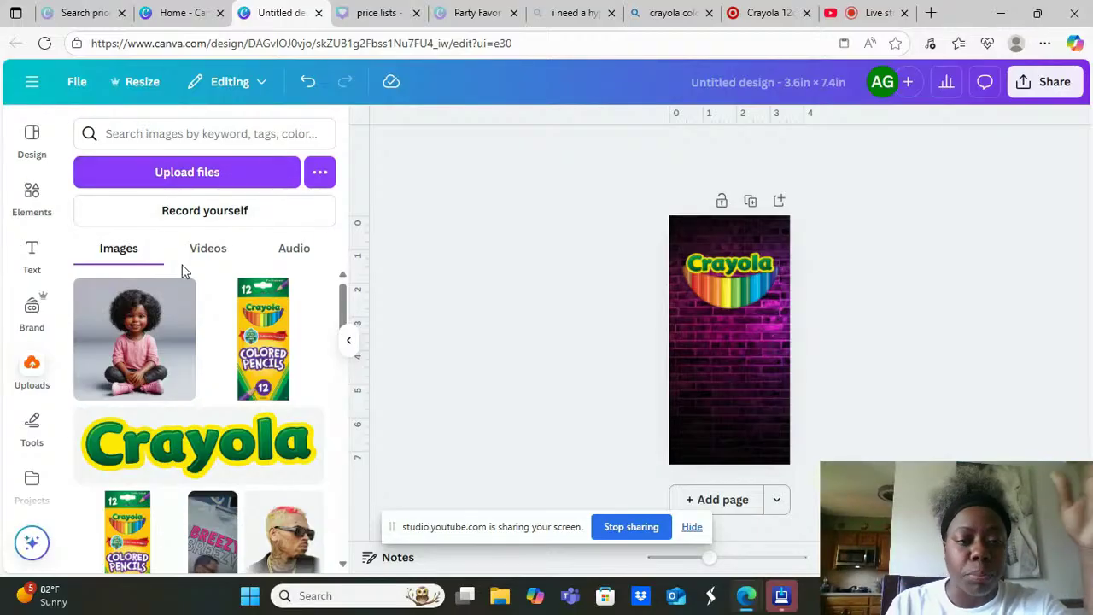
Search the elements for "lockers", browse the graphics and photos, and add the red lockers photo to the page
left_click(31, 202)
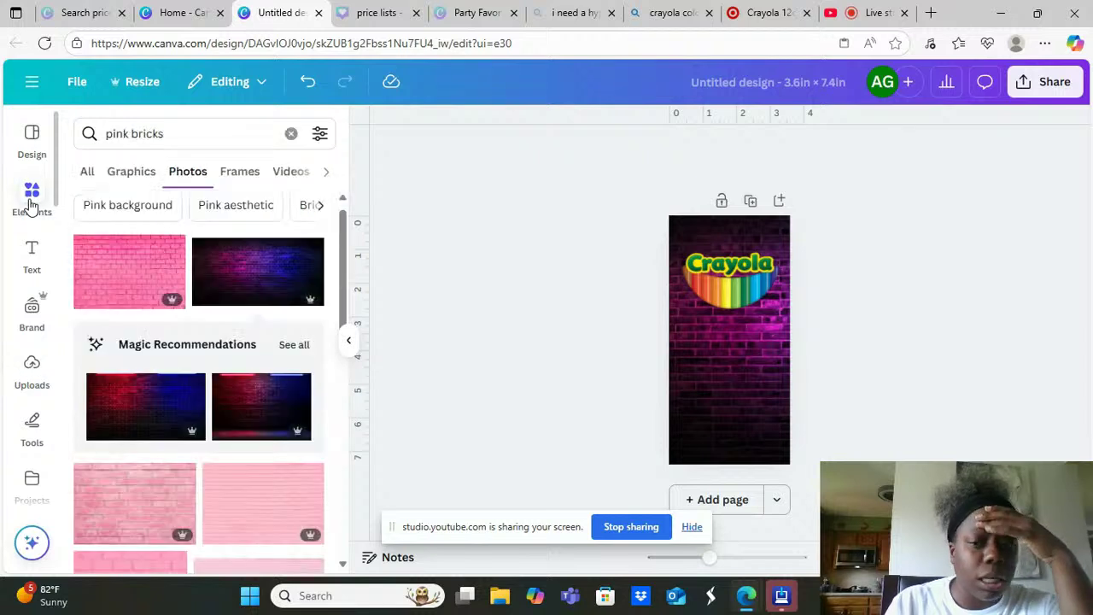
left_click(192, 137)
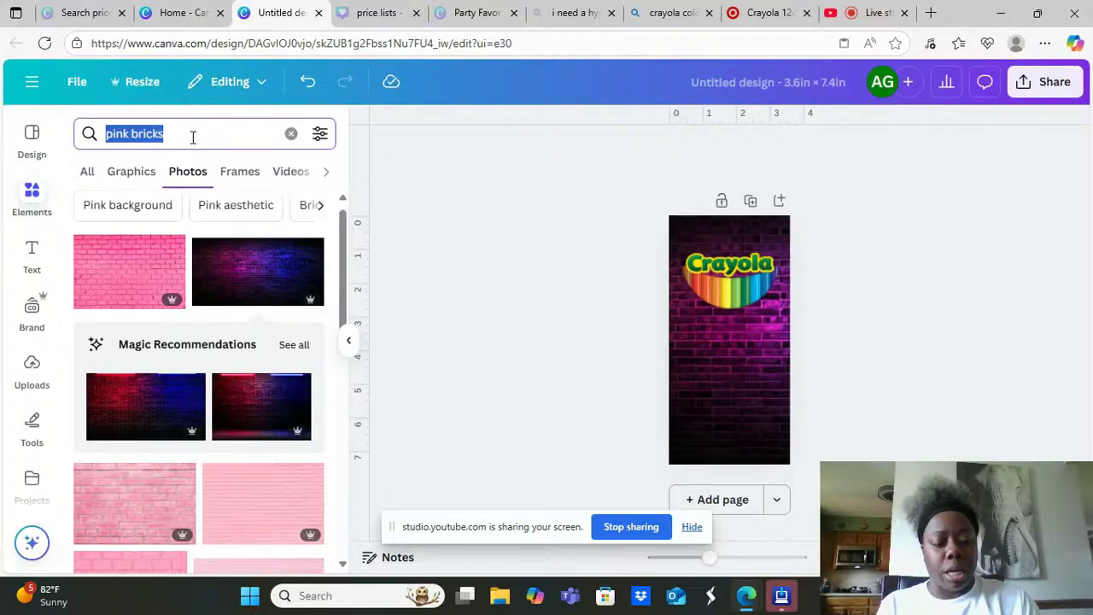
type("lockers")
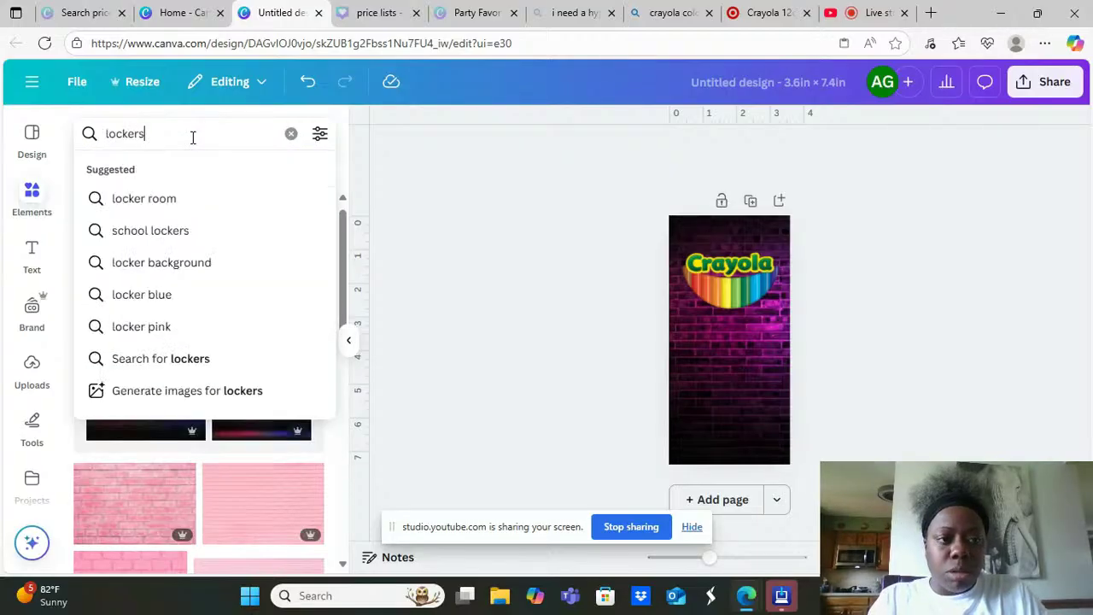
key("Return")
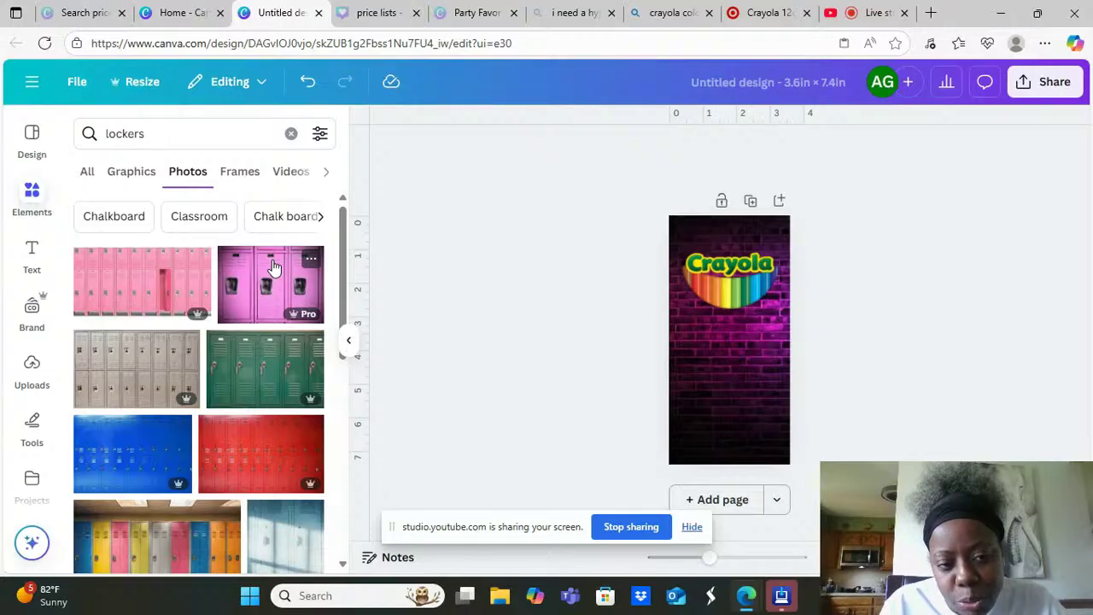
left_click(131, 172)
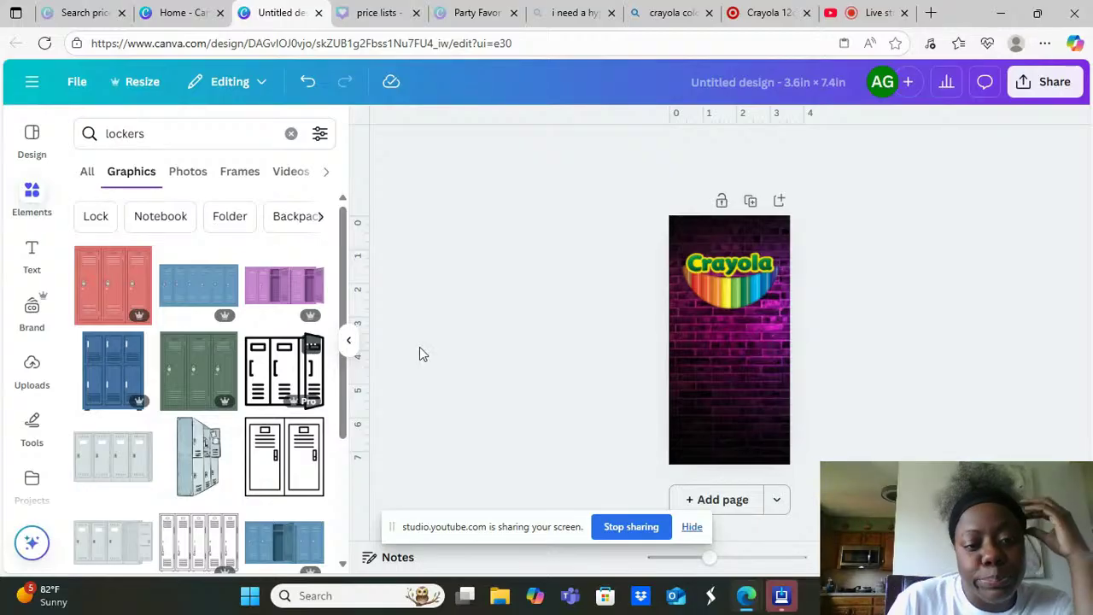
left_click_drag(346, 292, 332, 423)
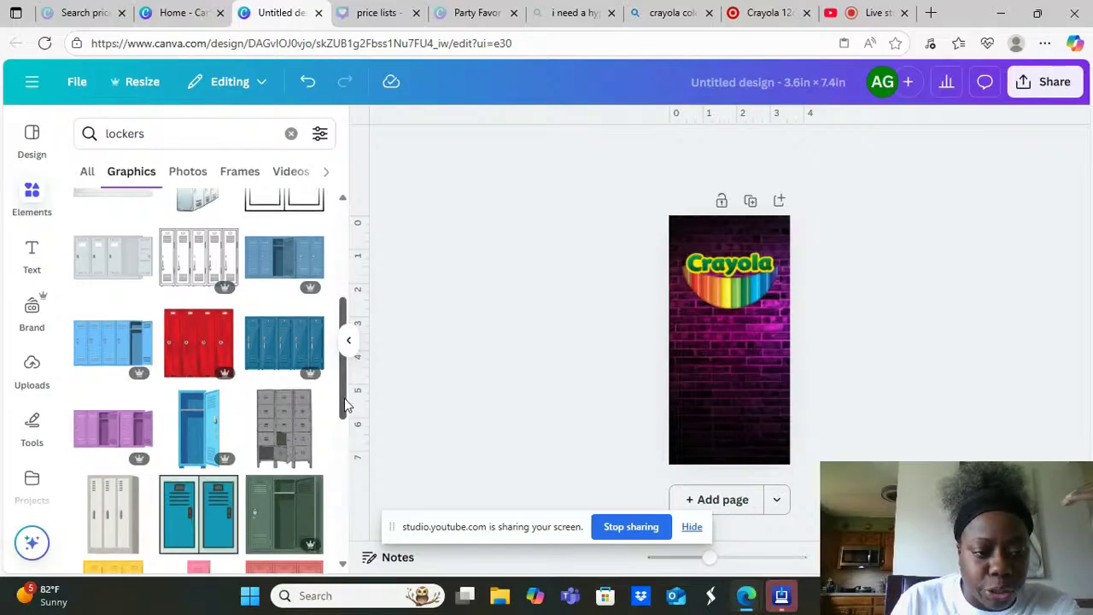
left_click_drag(344, 398, 357, 335)
scroll(357, 335, "down", 3)
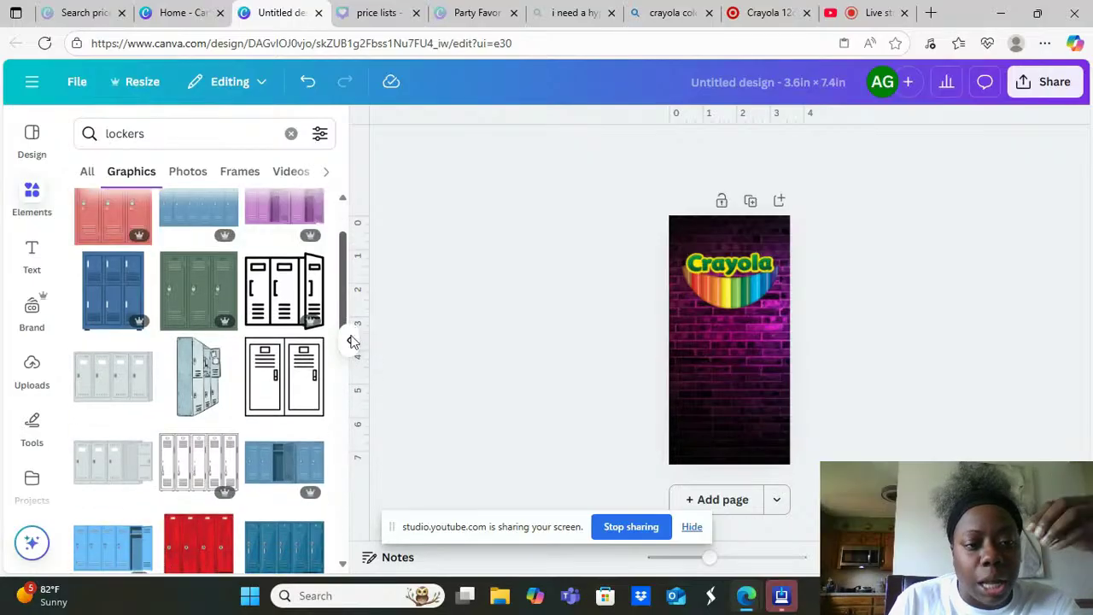
left_click(188, 173)
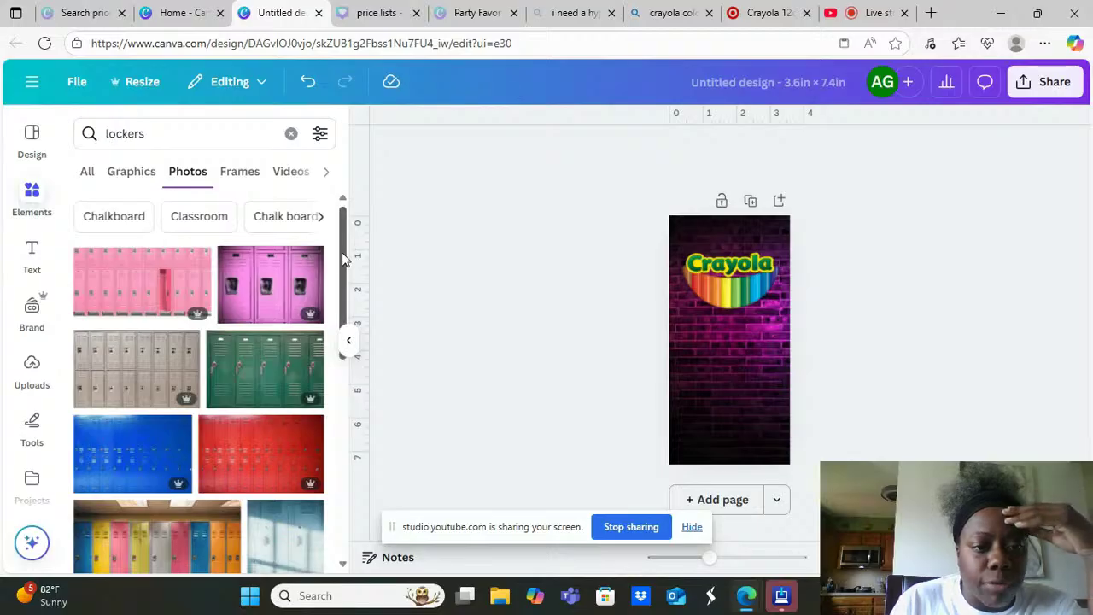
mouse_move(342, 264)
left_mouse_down()
mouse_move(333, 427)
mouse_move(352, 282)
left_mouse_up()
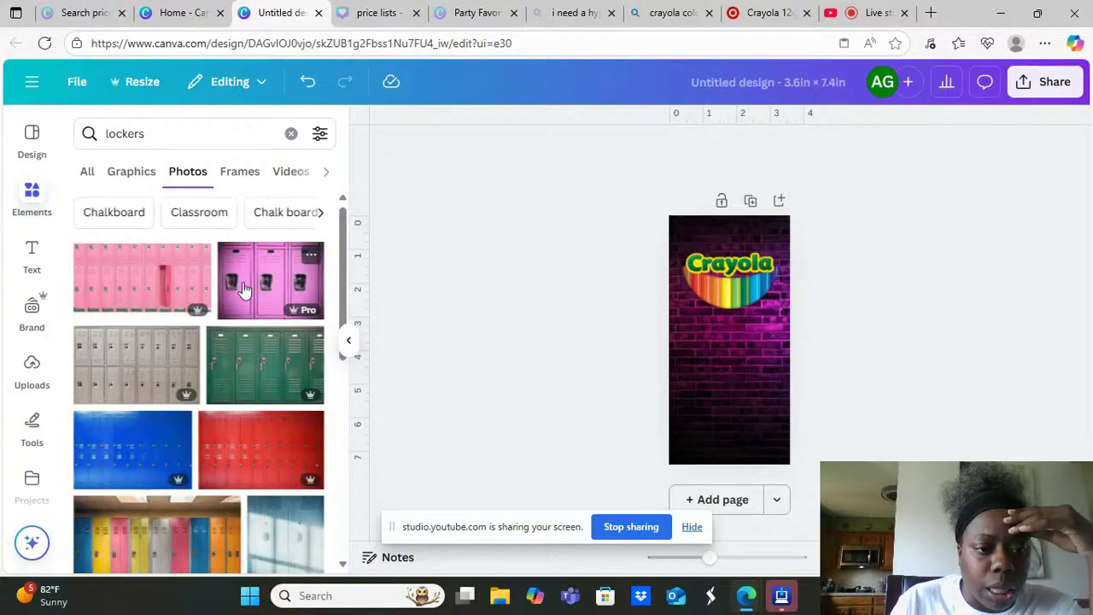
left_click(261, 470)
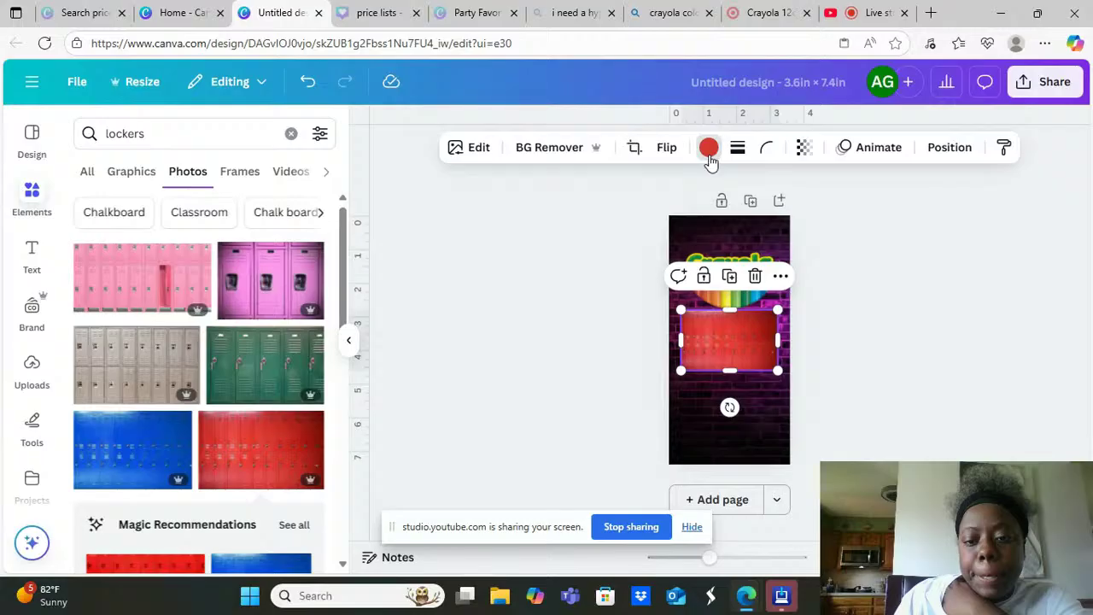
Recolor the red lockers photo with the dark magenta swatch from the brick background's photo colors
left_click(709, 150)
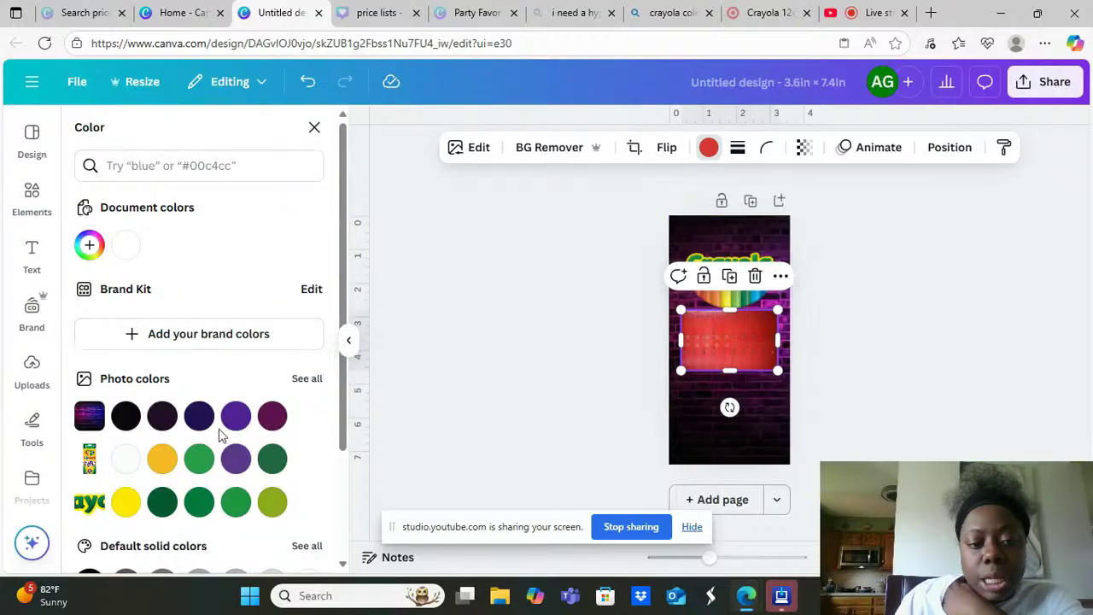
left_click(272, 417)
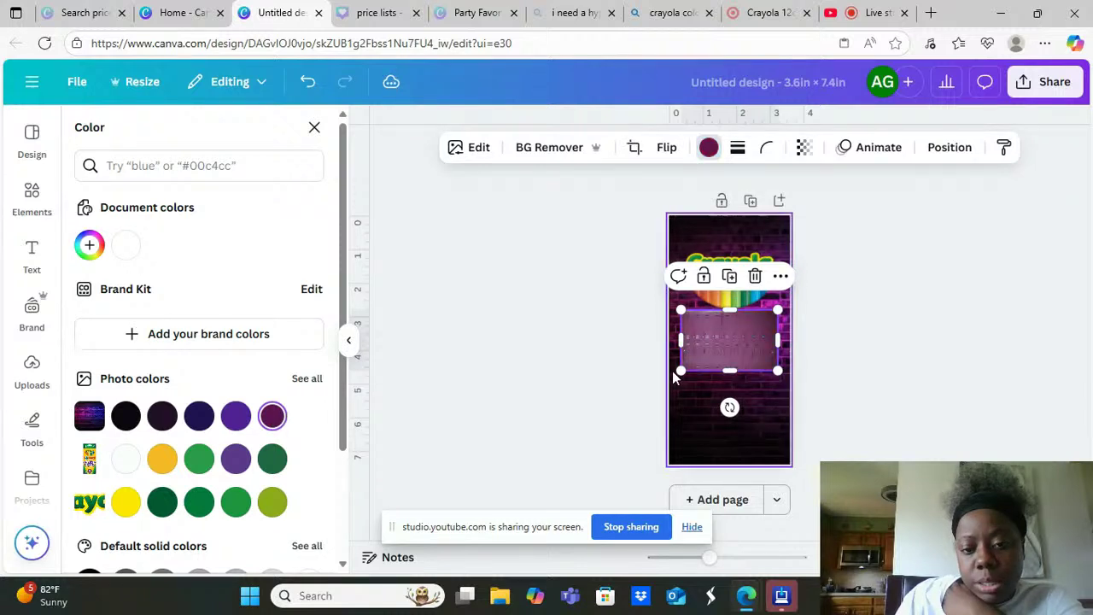
left_click_drag(710, 557, 737, 559)
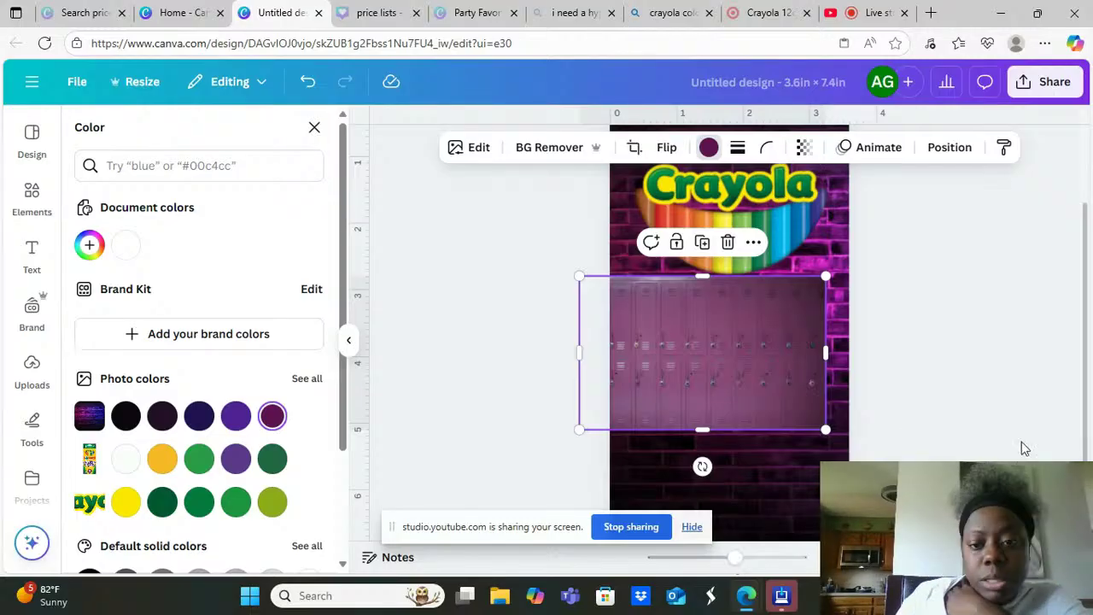
Enlarge the lockers photo to about 6.9 in wide and position it across the full width of the page's lower part
left_click_drag(733, 336, 734, 385)
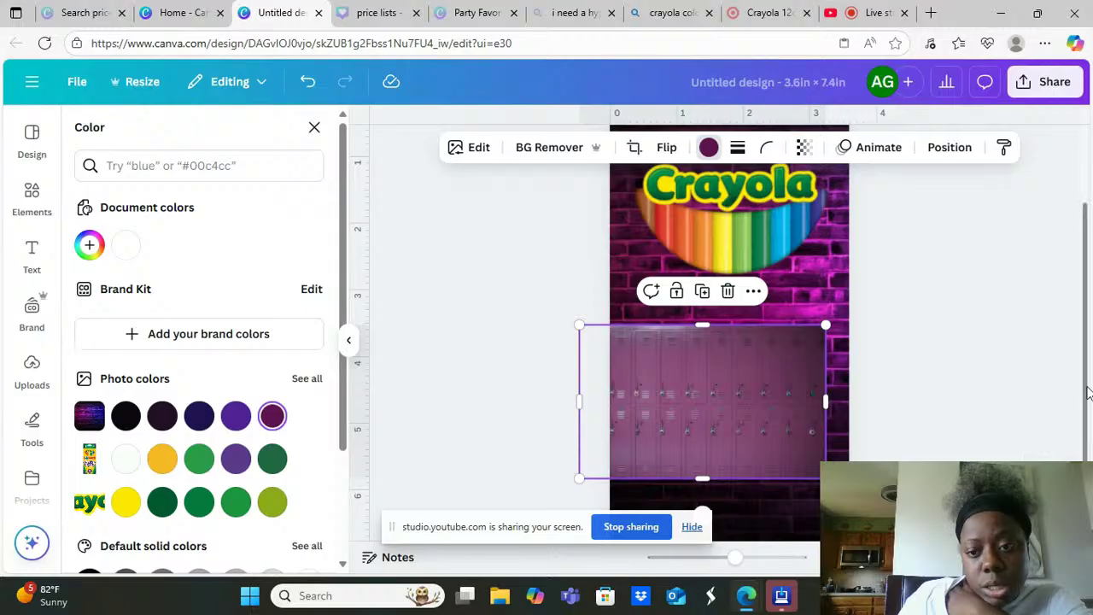
scroll(1083, 384, "down", 1)
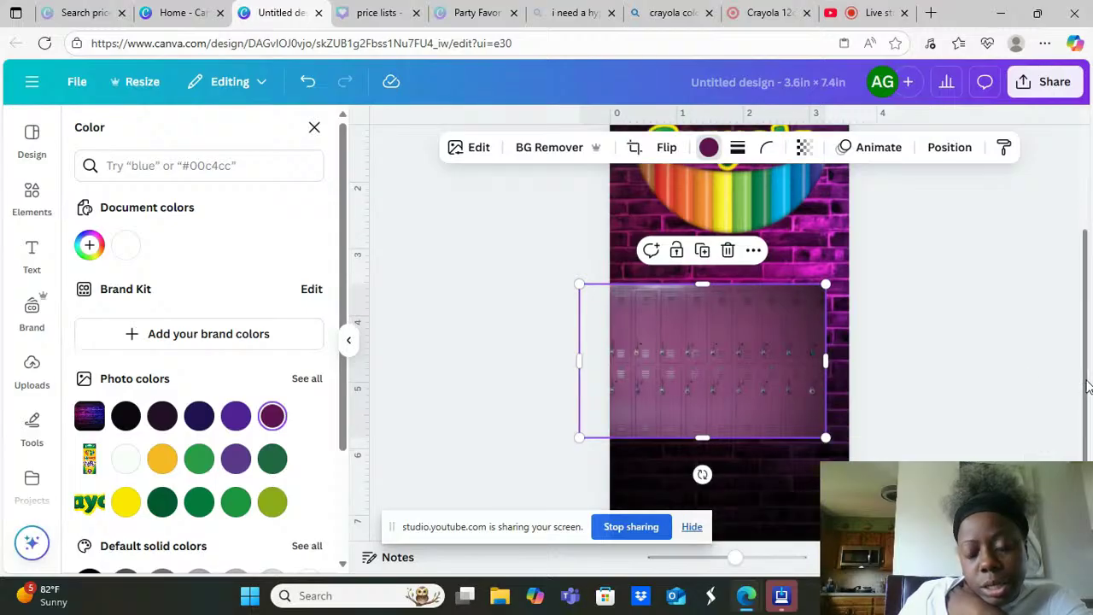
scroll(671, 210, "down", 2)
left_click_drag(673, 284, 661, 302)
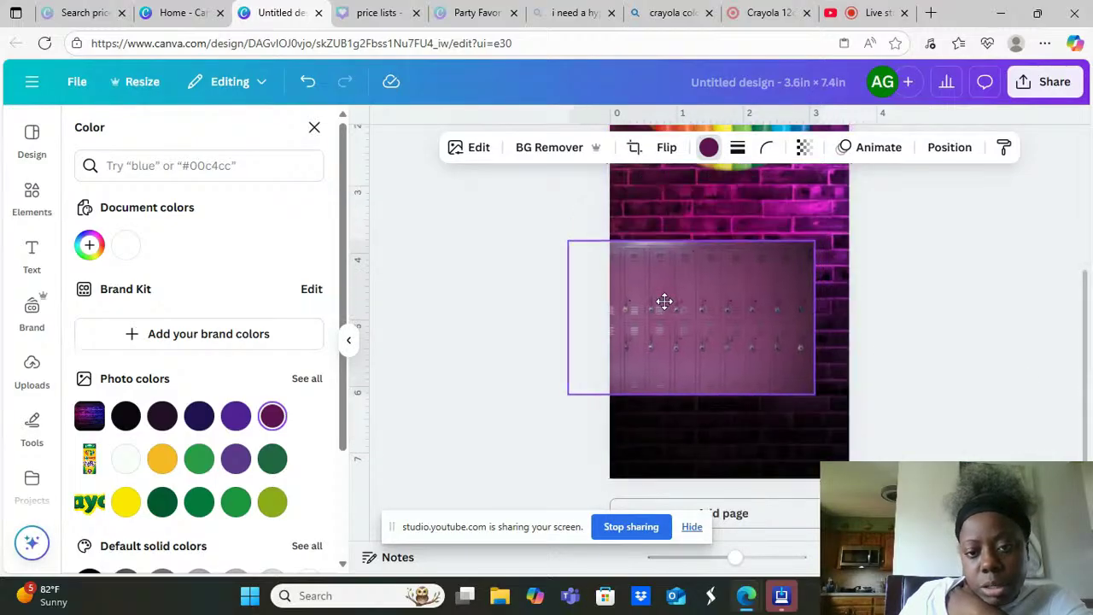
left_click_drag(812, 397, 1011, 519)
left_click_drag(879, 336, 864, 376)
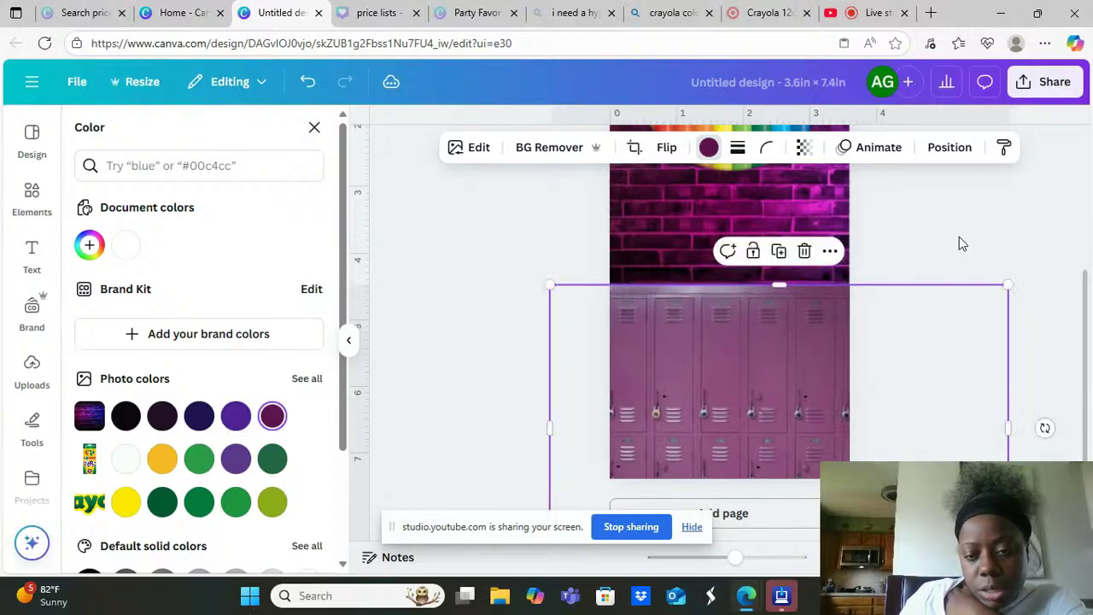
key("Escape")
key("Escape")
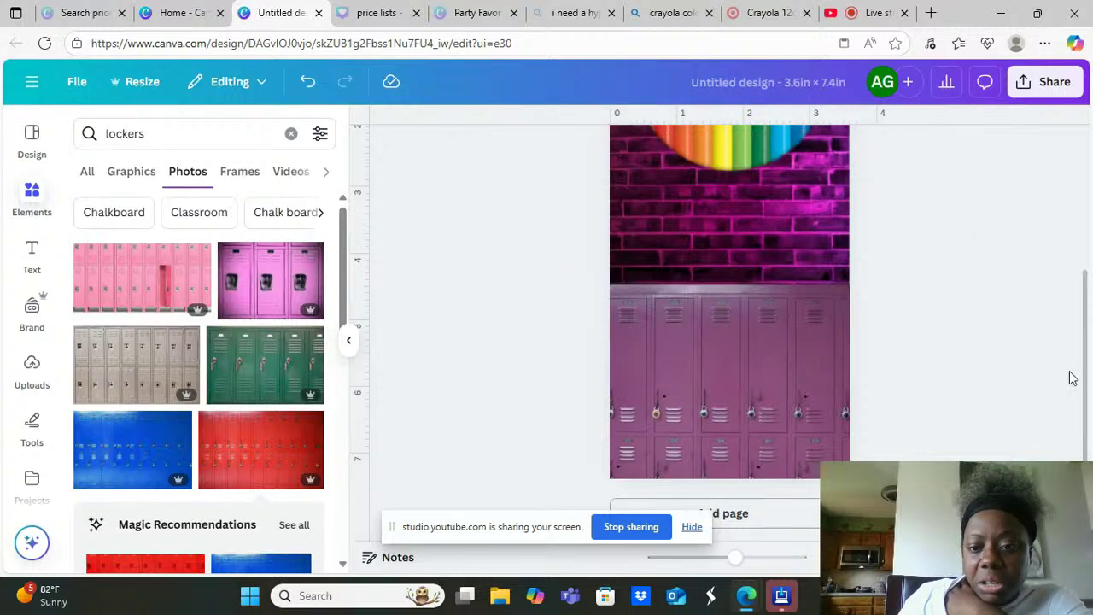
left_click_drag(1087, 390, 1090, 347)
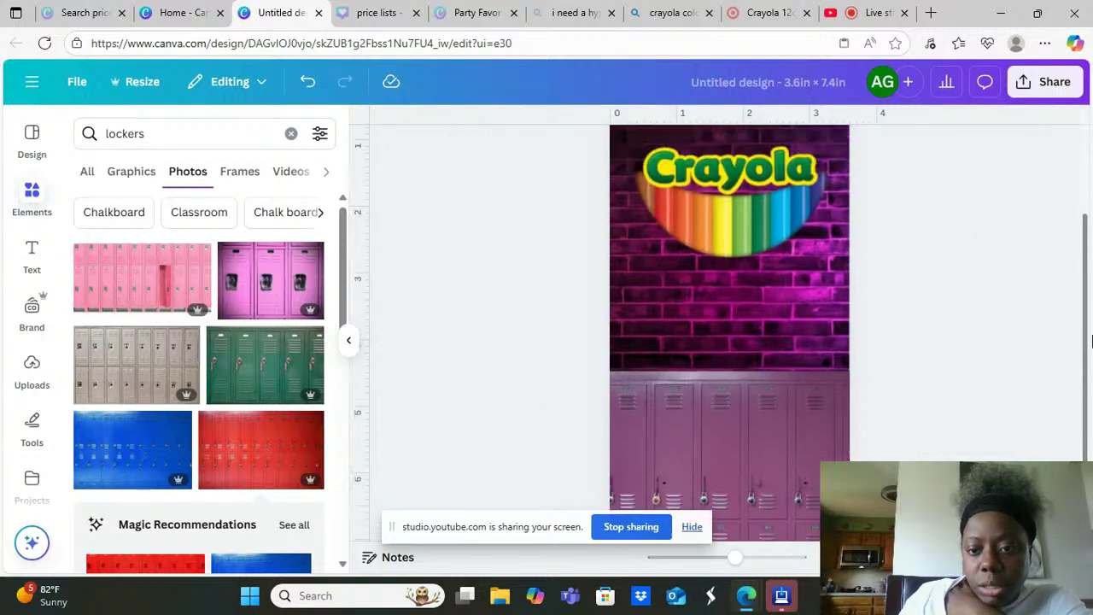
Recolor the lockers photo with the bright pink #EF28D1 sampled from the brick wall
left_click(737, 419)
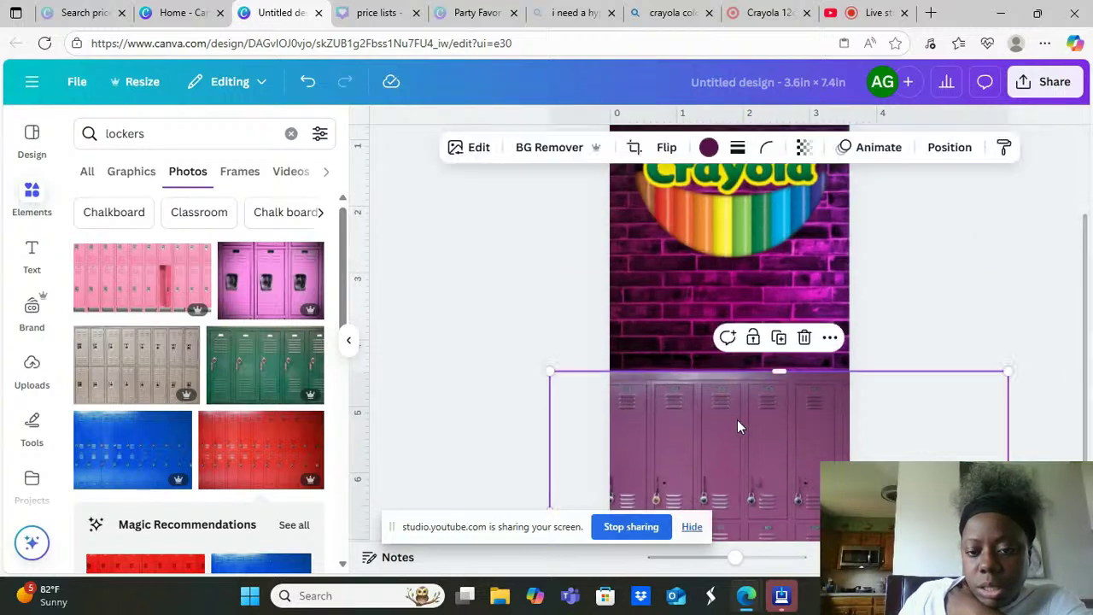
left_click(709, 149)
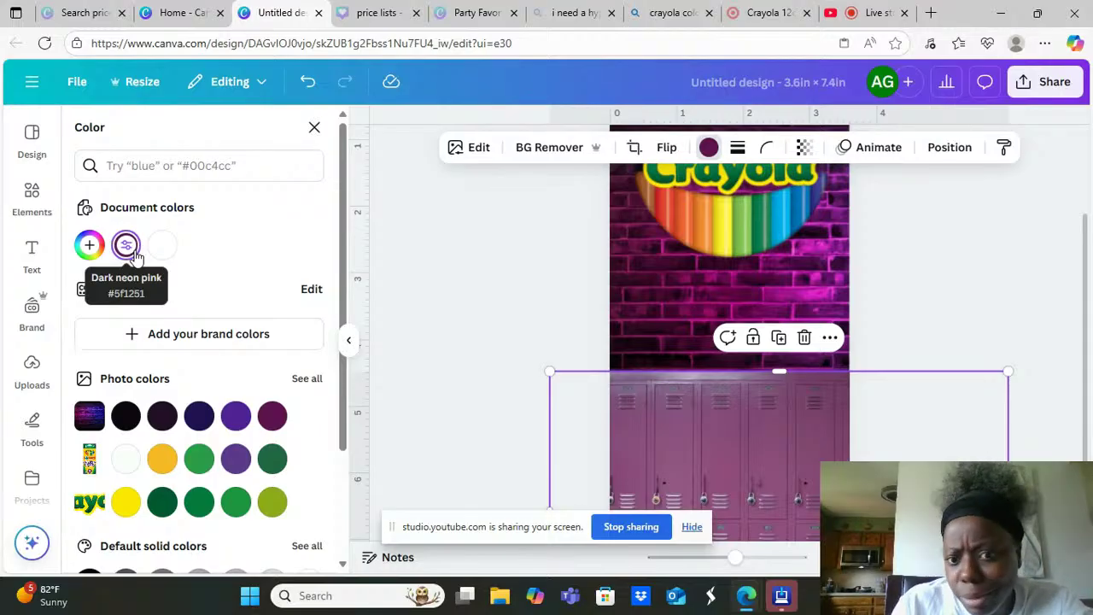
left_click(89, 247)
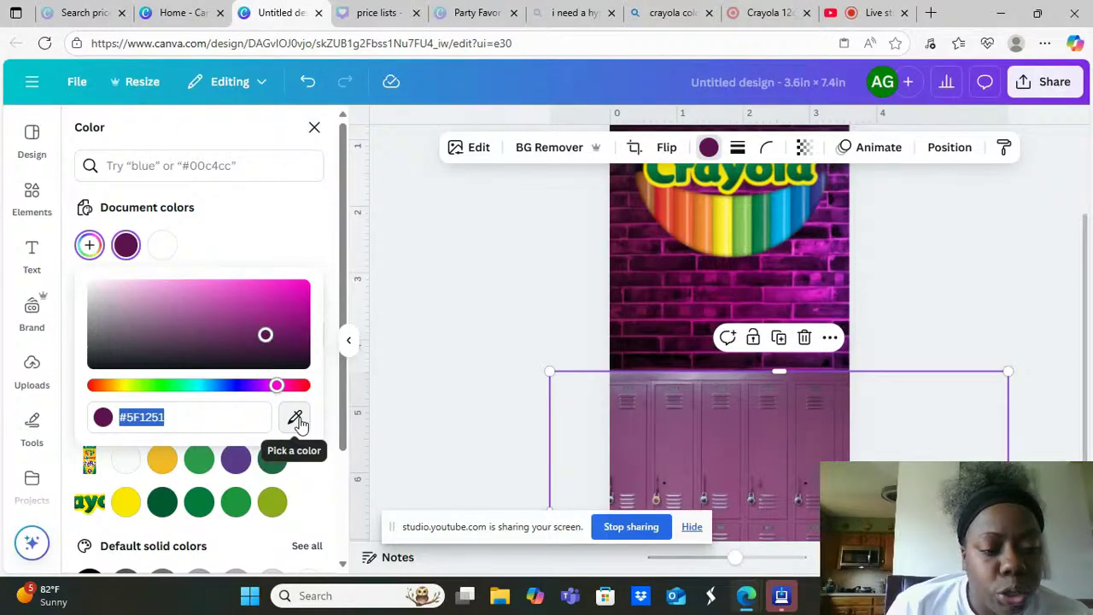
left_click(296, 419)
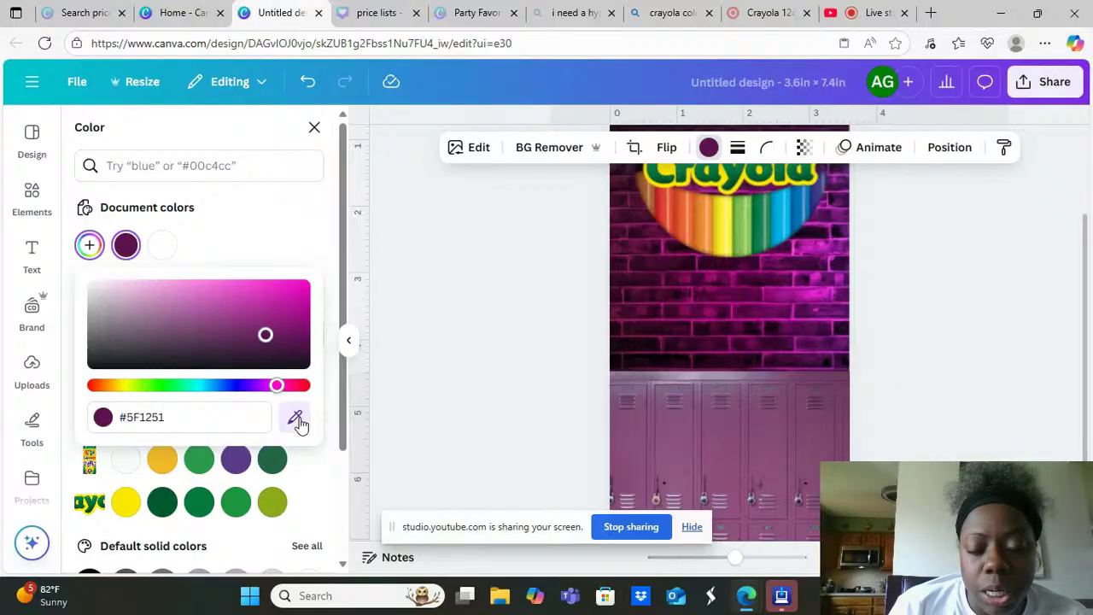
left_click(815, 294)
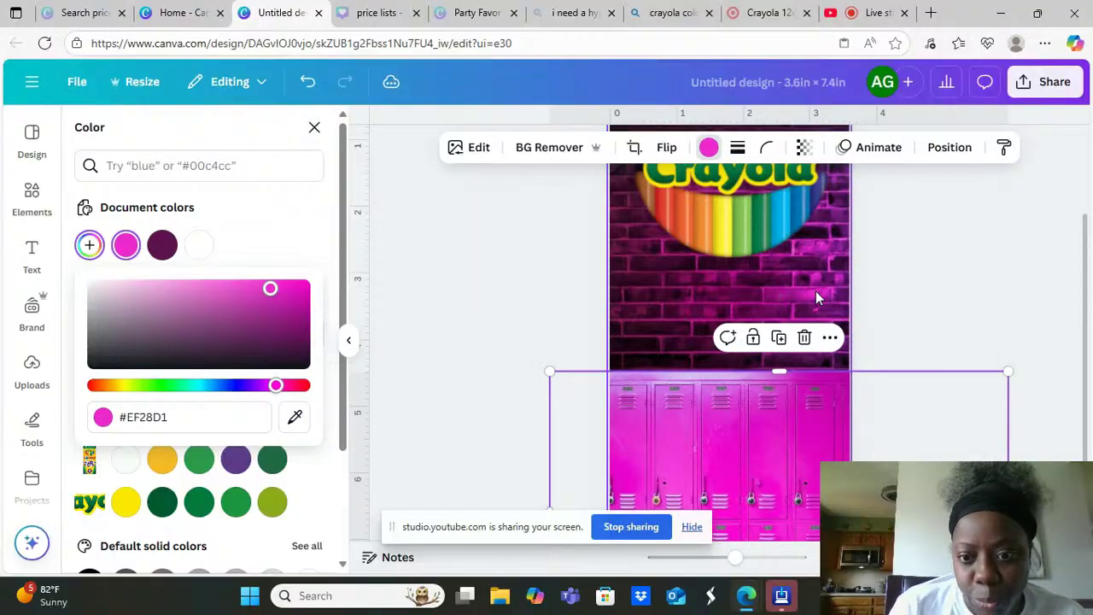
key("Escape")
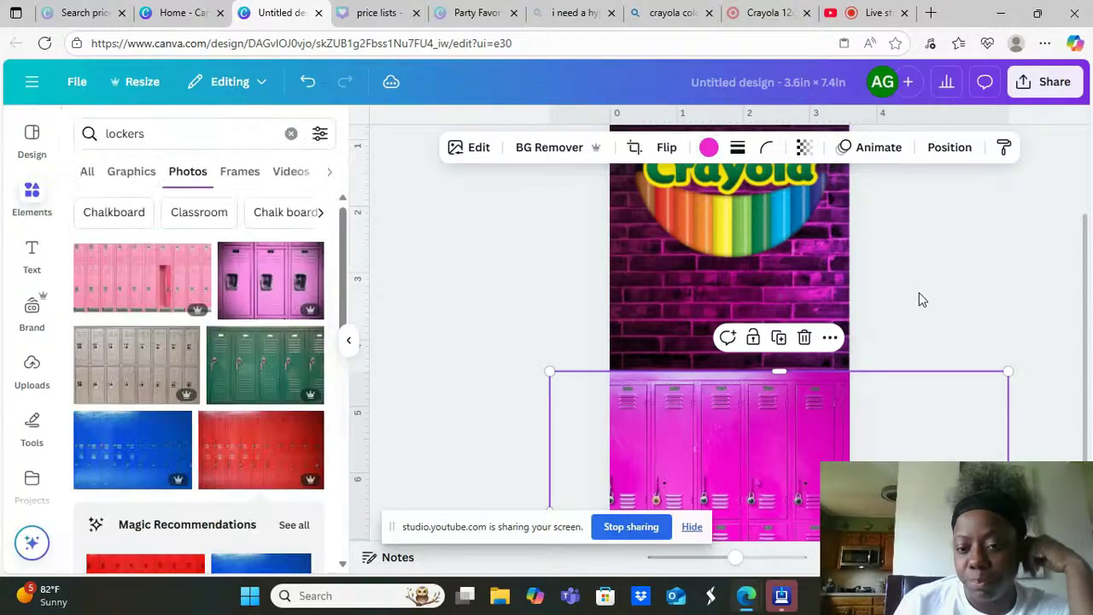
key("Escape")
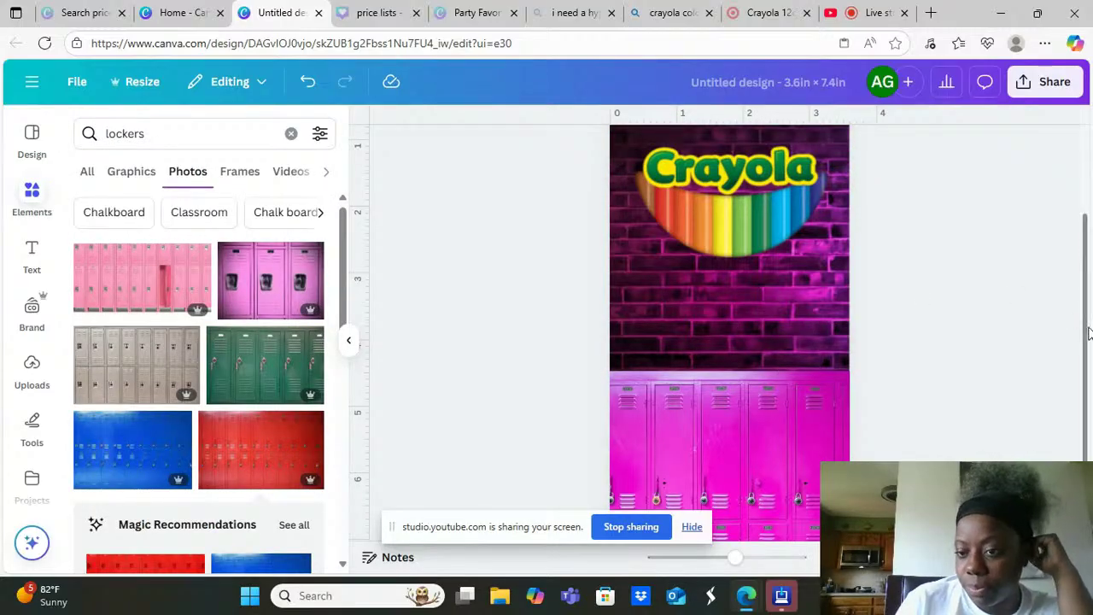
Nudge the lockers photo slightly up and sideways so five locker columns fit across the page
scroll(1081, 390, "down", 1)
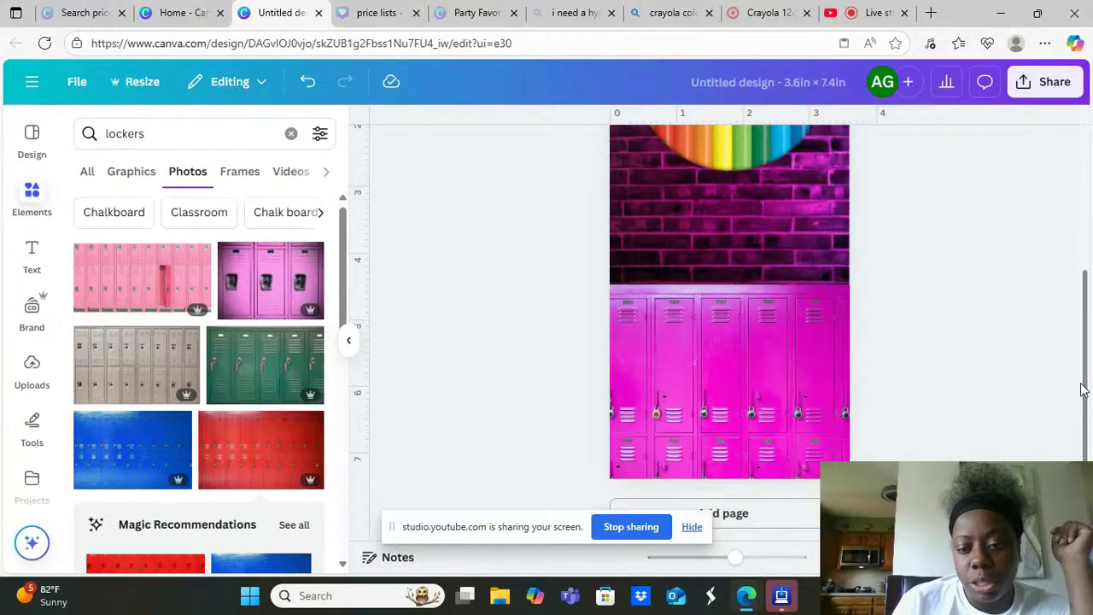
left_click_drag(736, 570, 719, 571)
left_click(797, 368)
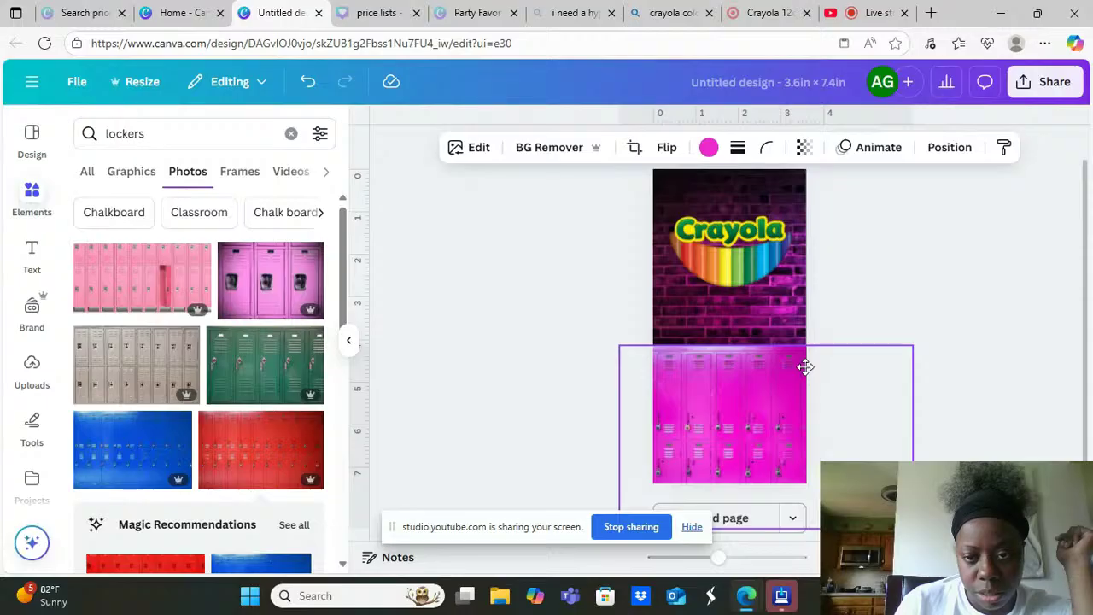
left_click(954, 267)
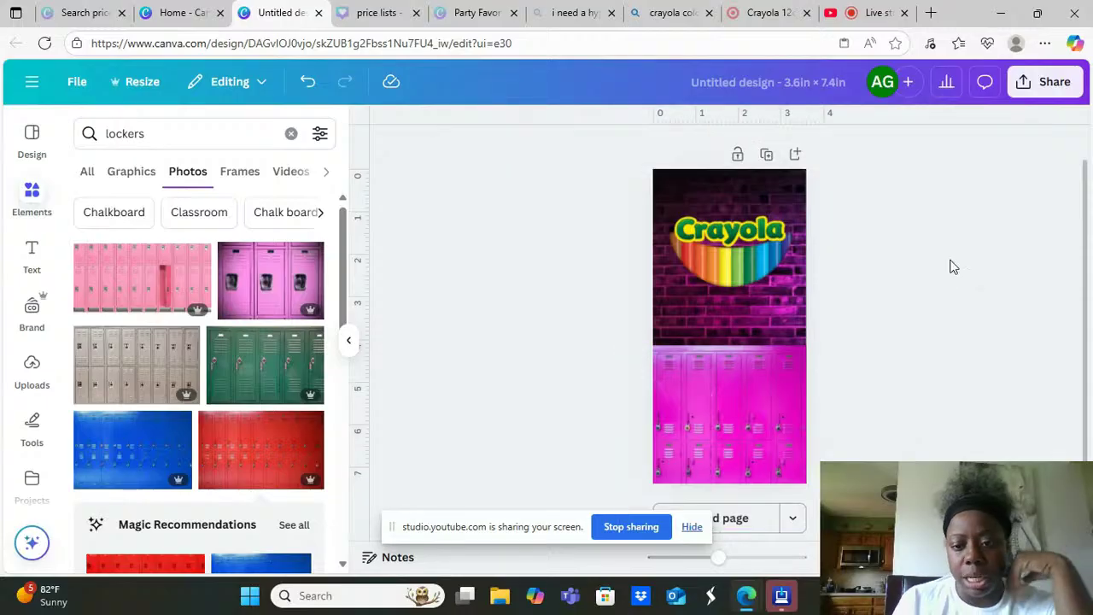
left_click(733, 424)
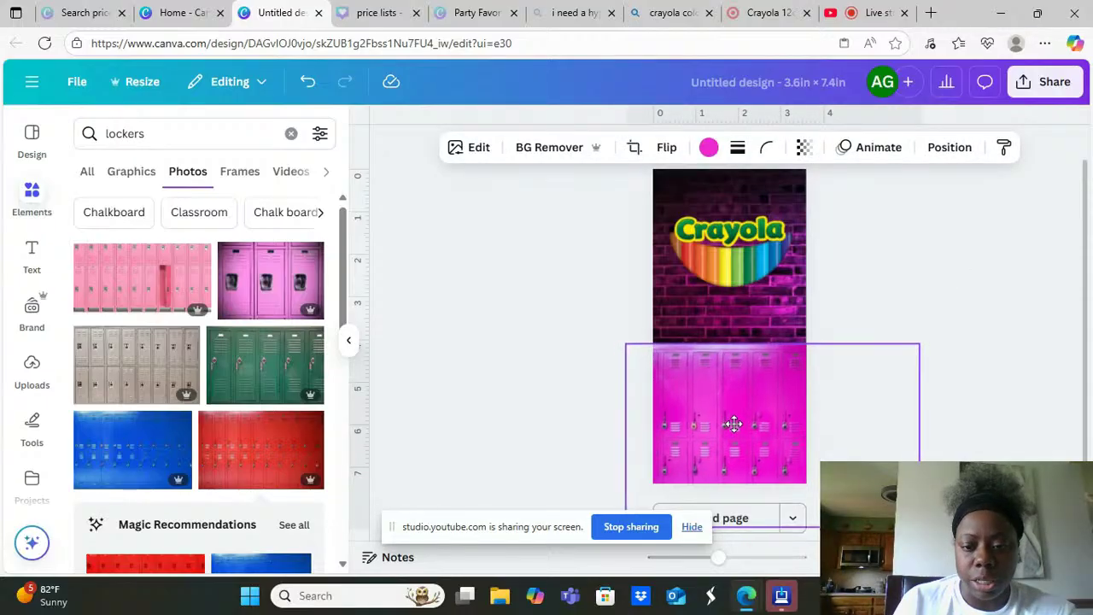
left_click_drag(734, 425, 729, 423)
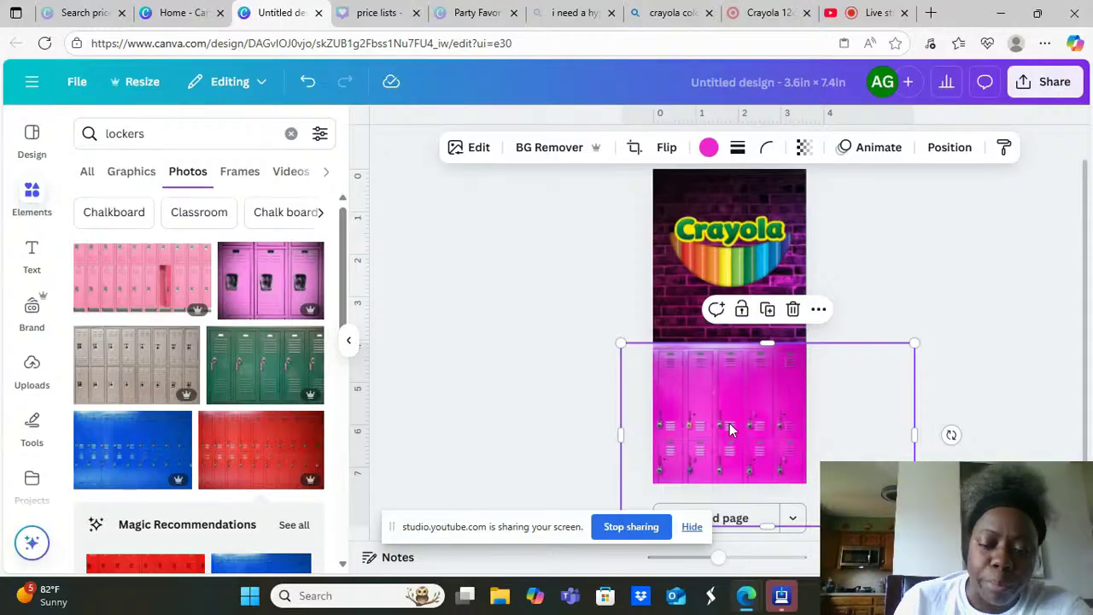
left_click(418, 252)
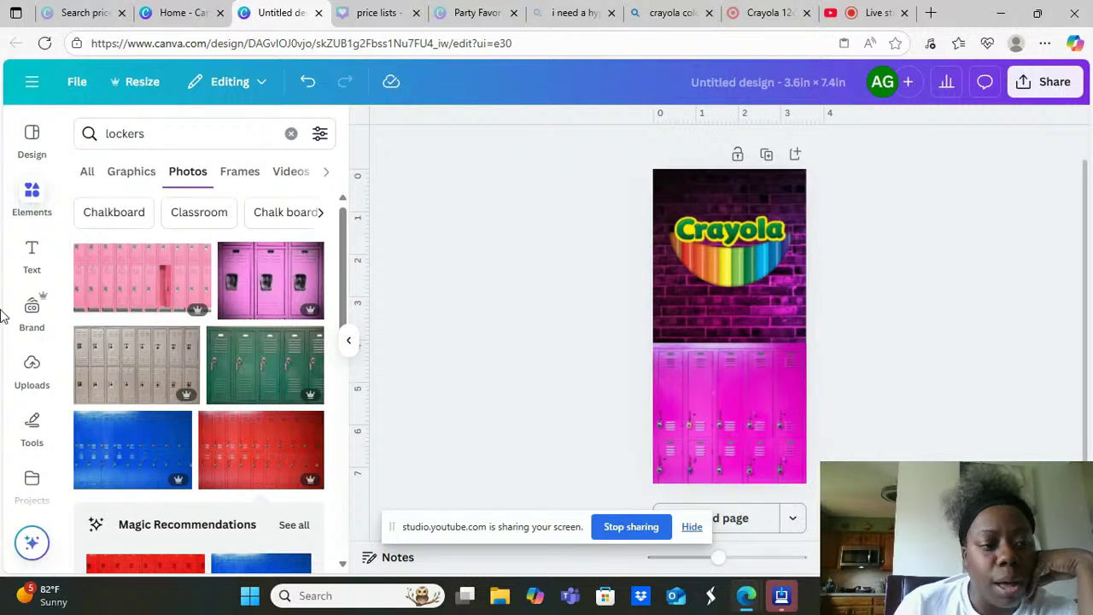
Add the uploaded little girl image, enlarge it to about 3.1 in wide and place it over the lockers at the page's left edge
left_click(30, 365)
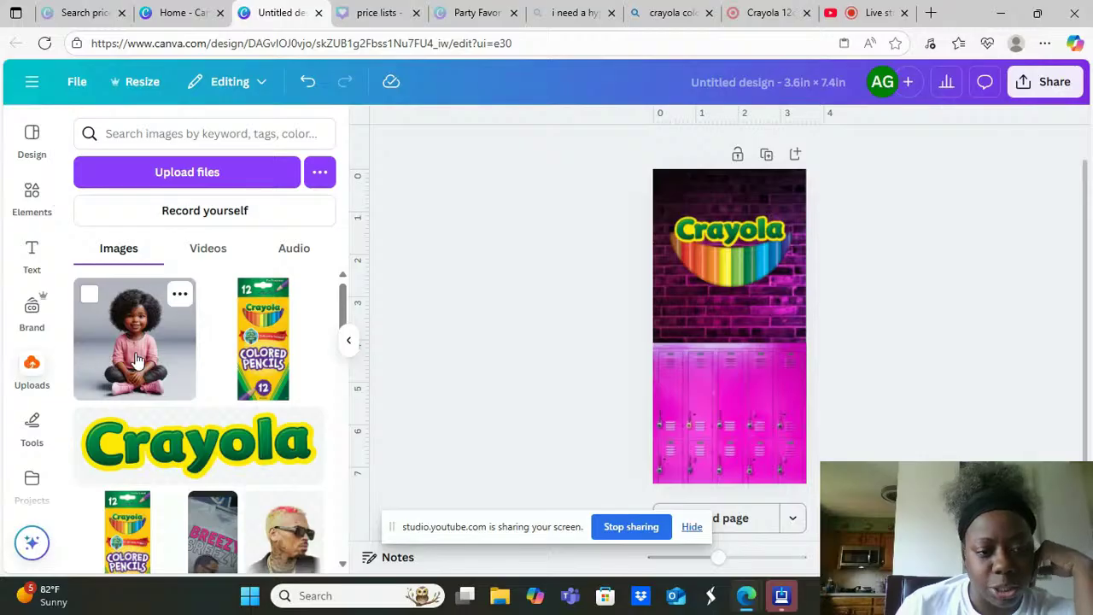
left_click(137, 359)
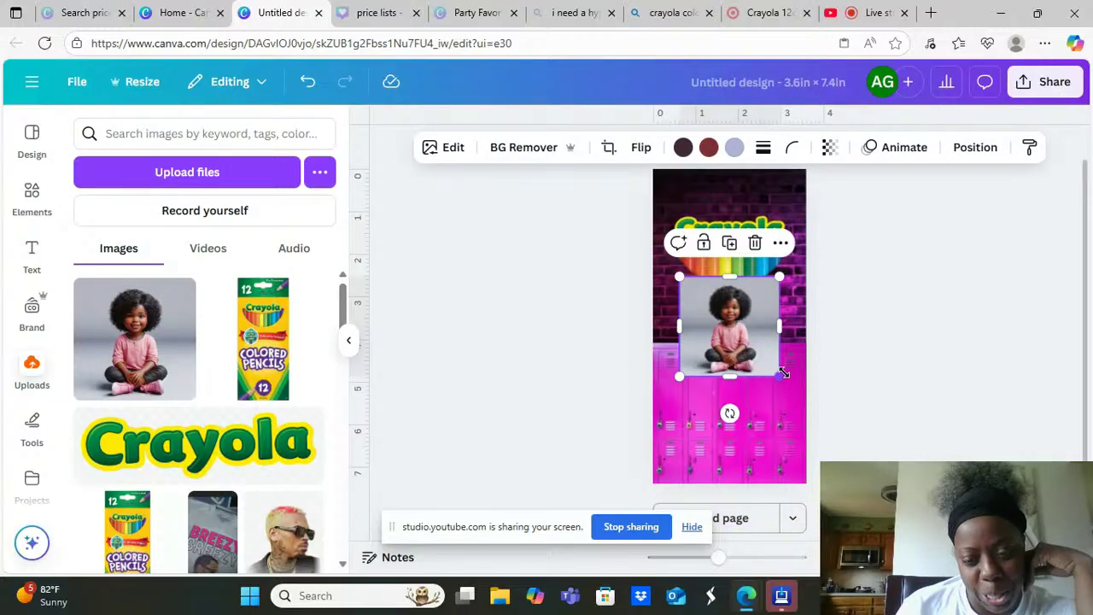
left_click_drag(782, 374, 813, 410)
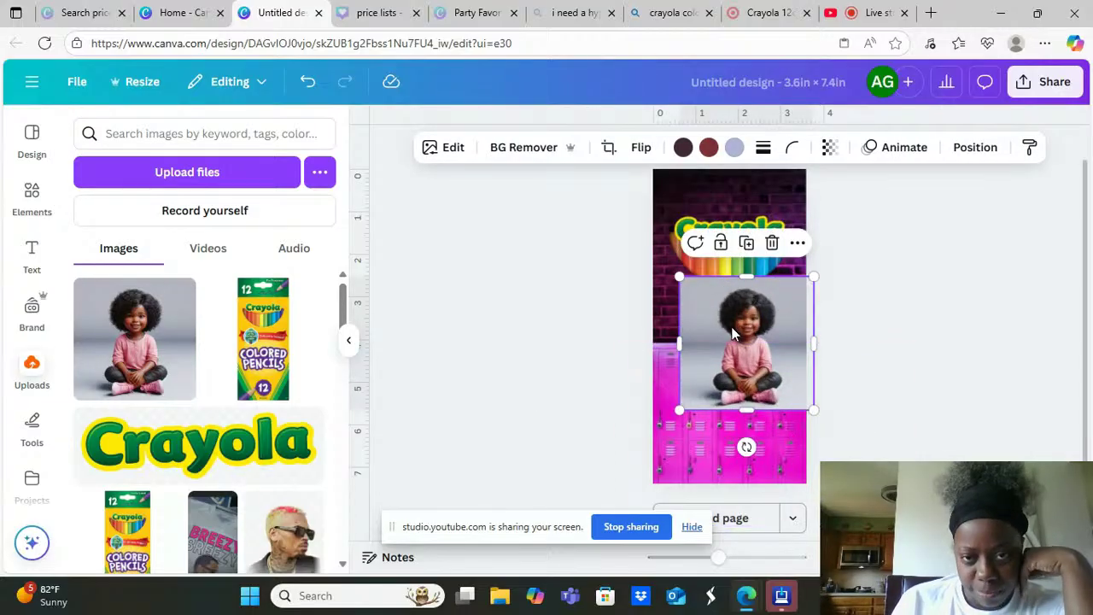
left_click_drag(718, 370, 690, 398)
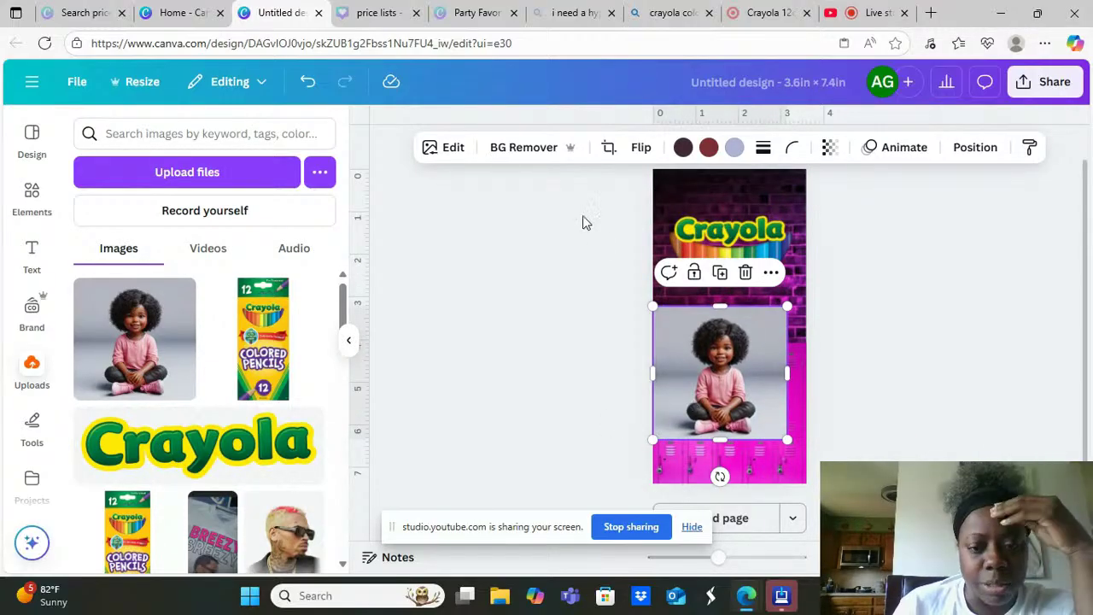
Remove the little girl image's background, enlarge it to about 4.7 in wide and seat her at the lower left of the page
left_click(527, 148)
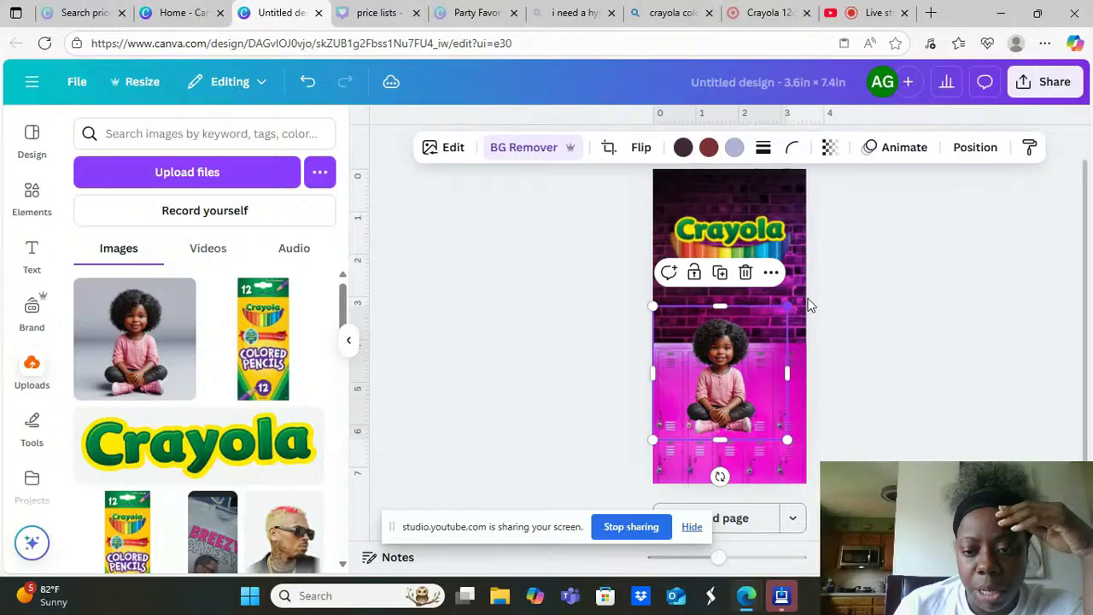
left_click_drag(787, 306, 854, 247)
left_click_drag(769, 384, 749, 436)
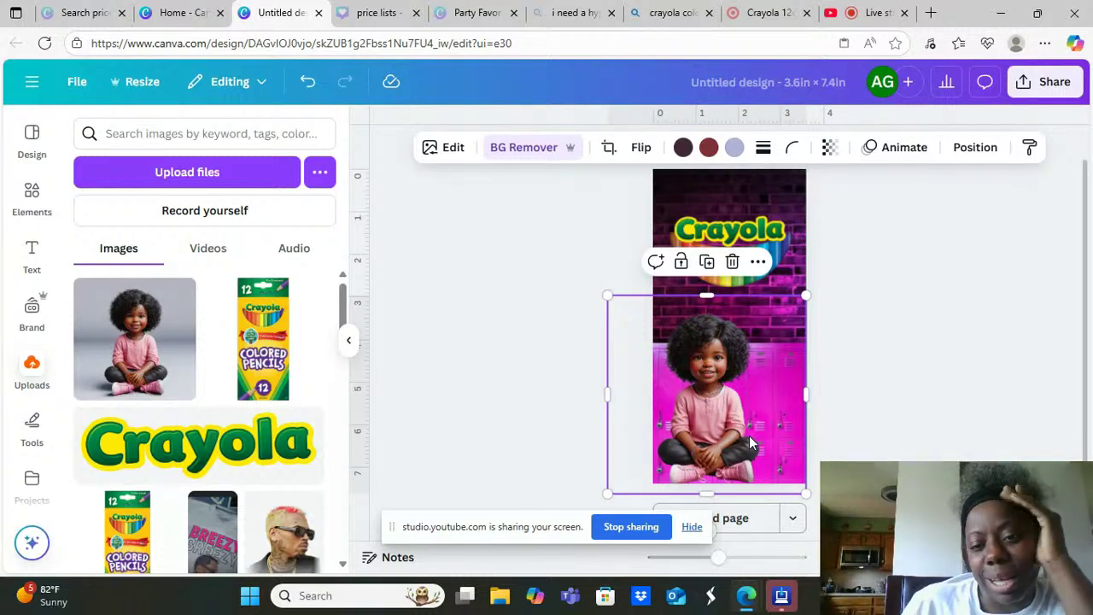
left_click(934, 398)
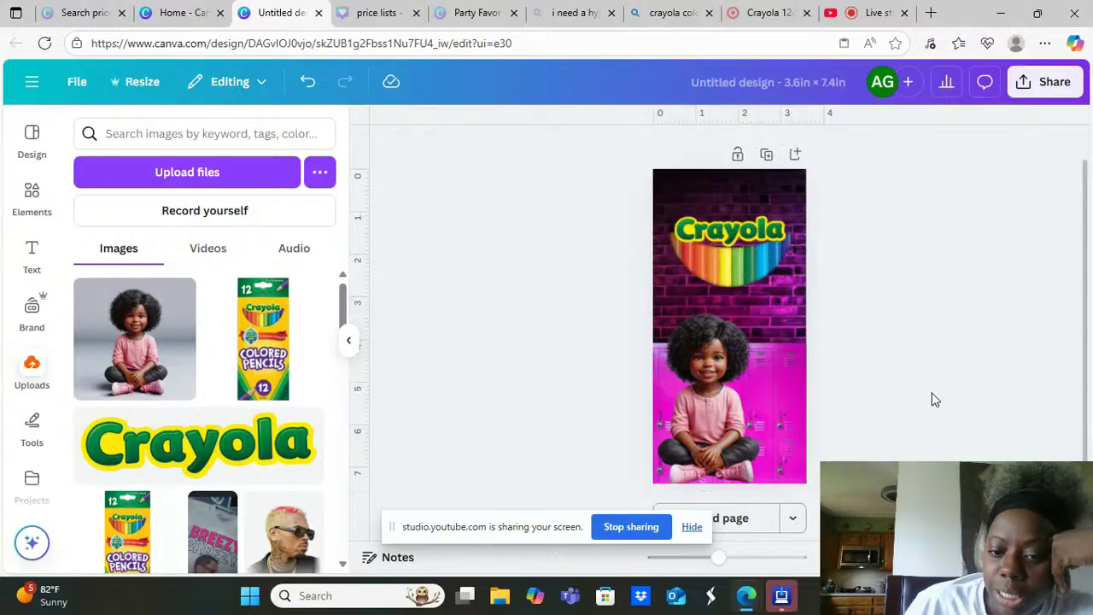
Nudge the little girl image slightly upward in front of the lockers
left_click(715, 402)
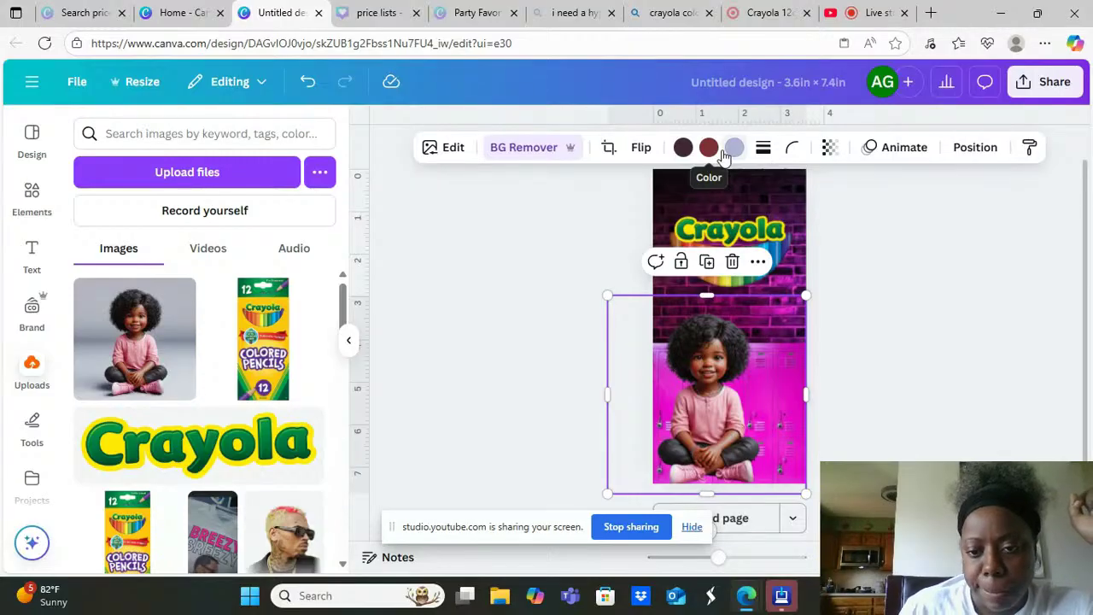
left_click(549, 373)
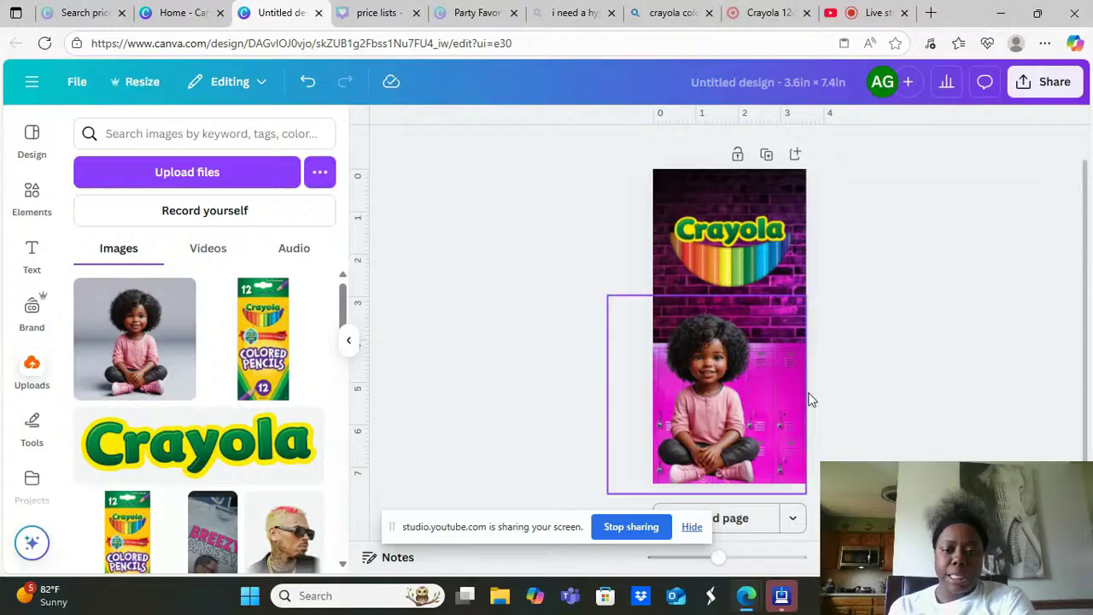
left_click(744, 387)
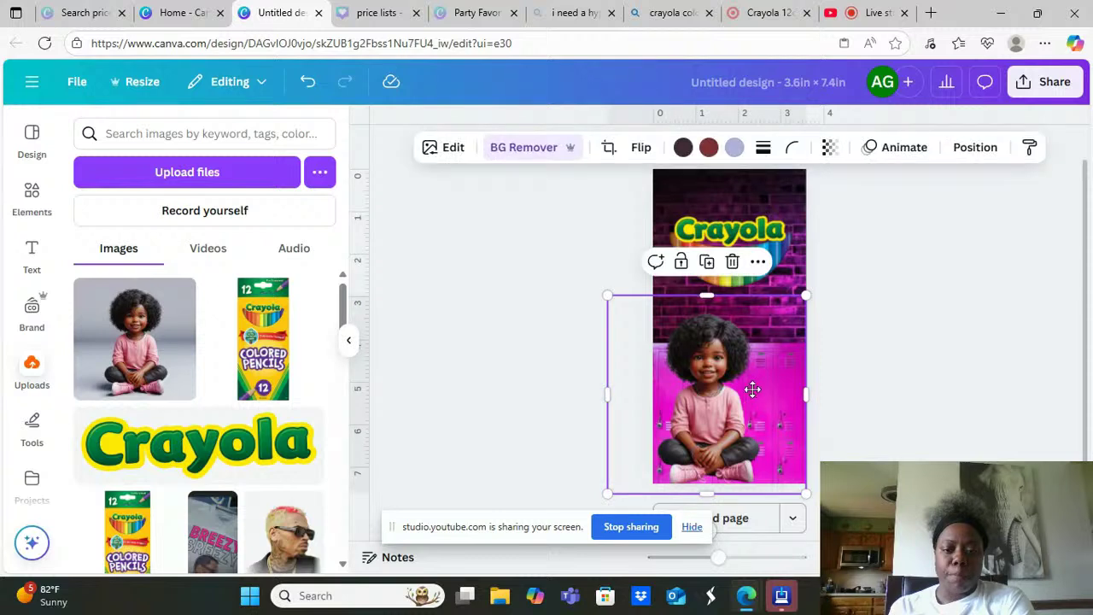
mouse_move(752, 390)
left_mouse_down()
mouse_move(730, 387)
mouse_move(745, 393)
left_mouse_up()
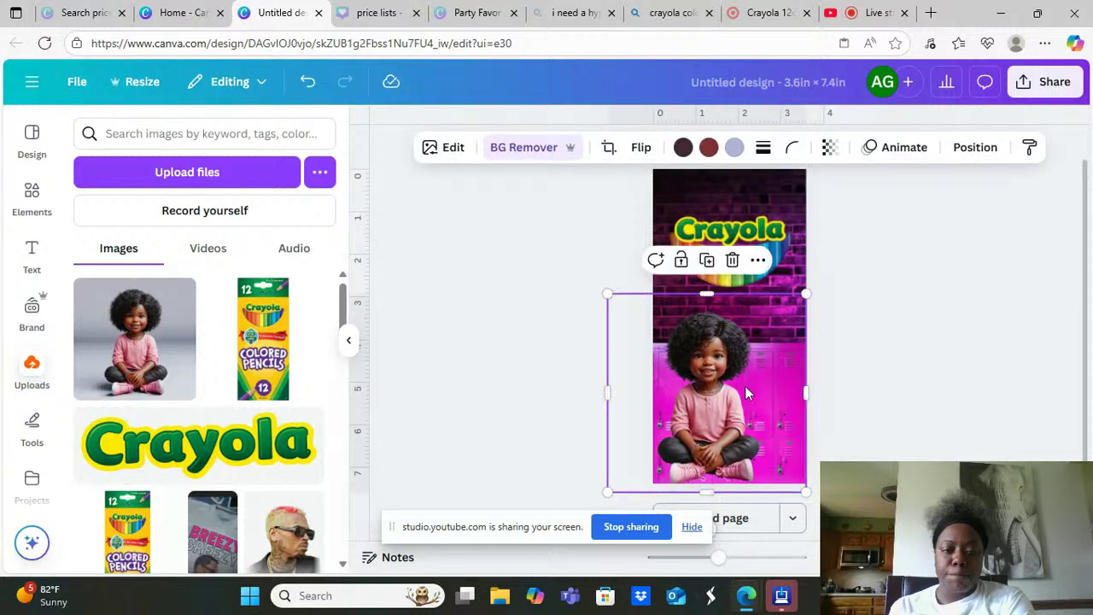
Search the elements for "backpack" and narrow the results to graphics
left_click(48, 195)
left_click(194, 147)
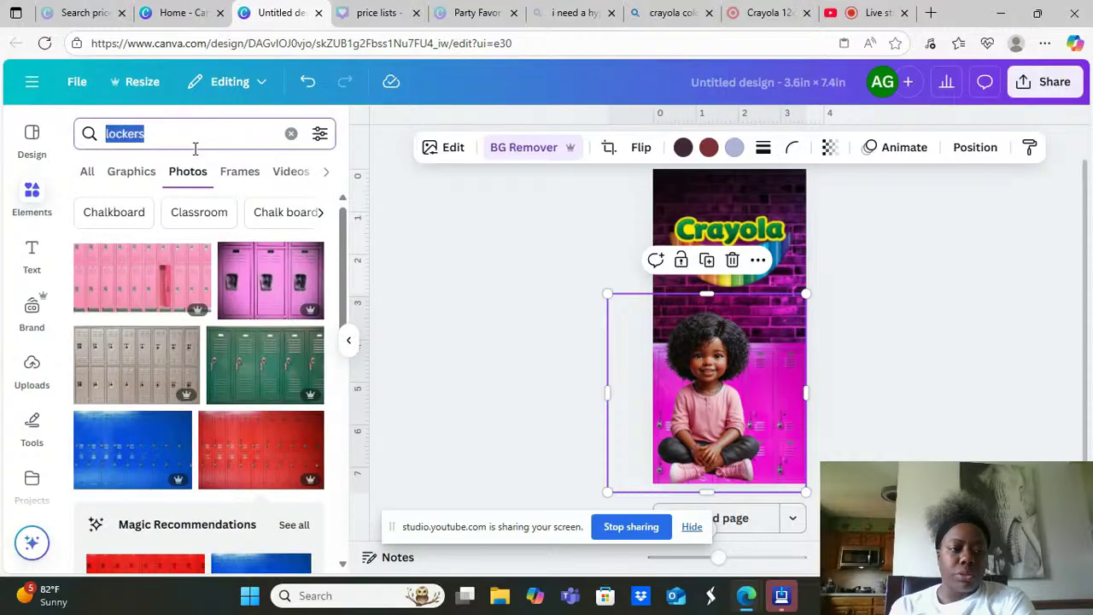
type("ba")
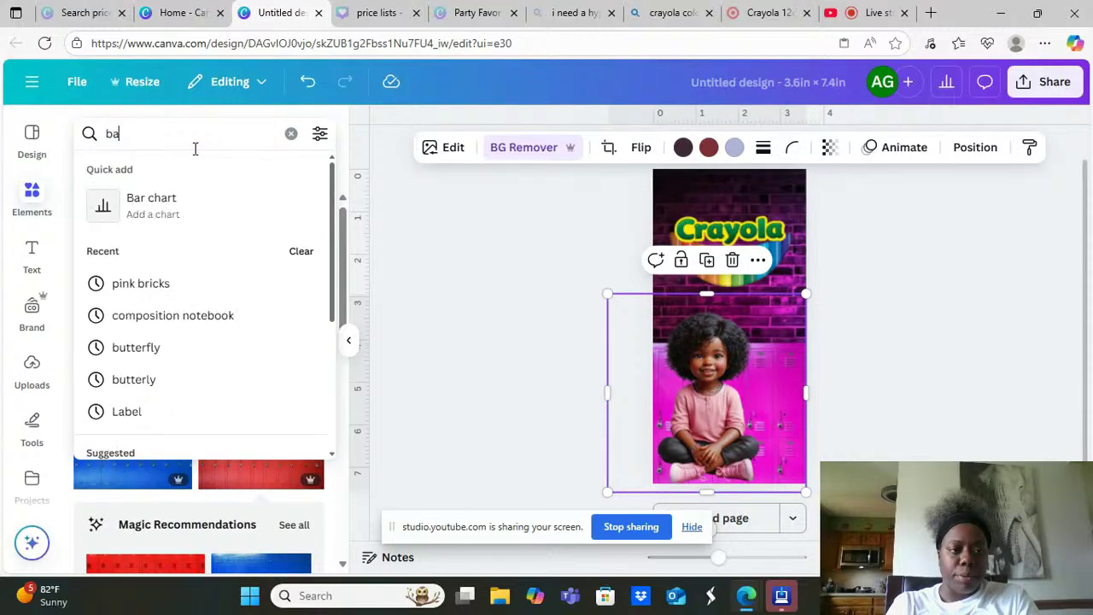
type("ckpack")
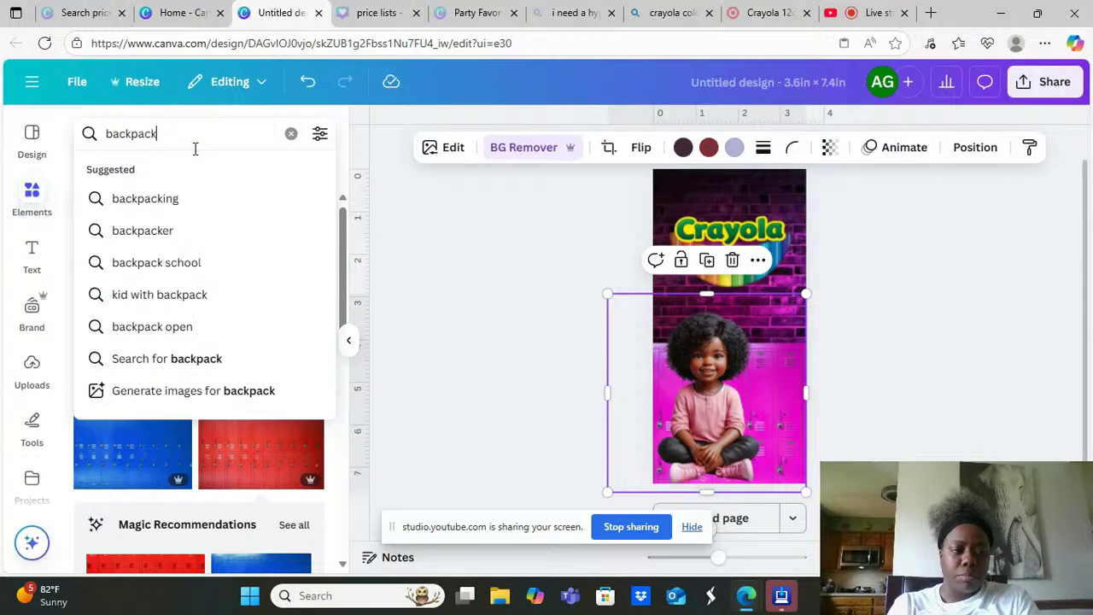
key("Return")
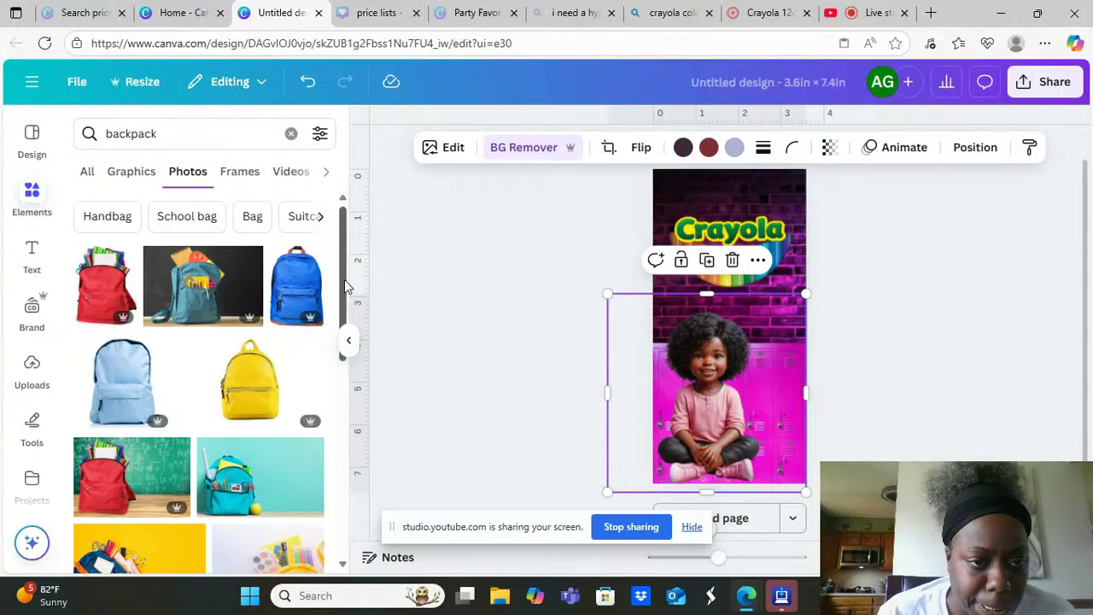
left_click(150, 175)
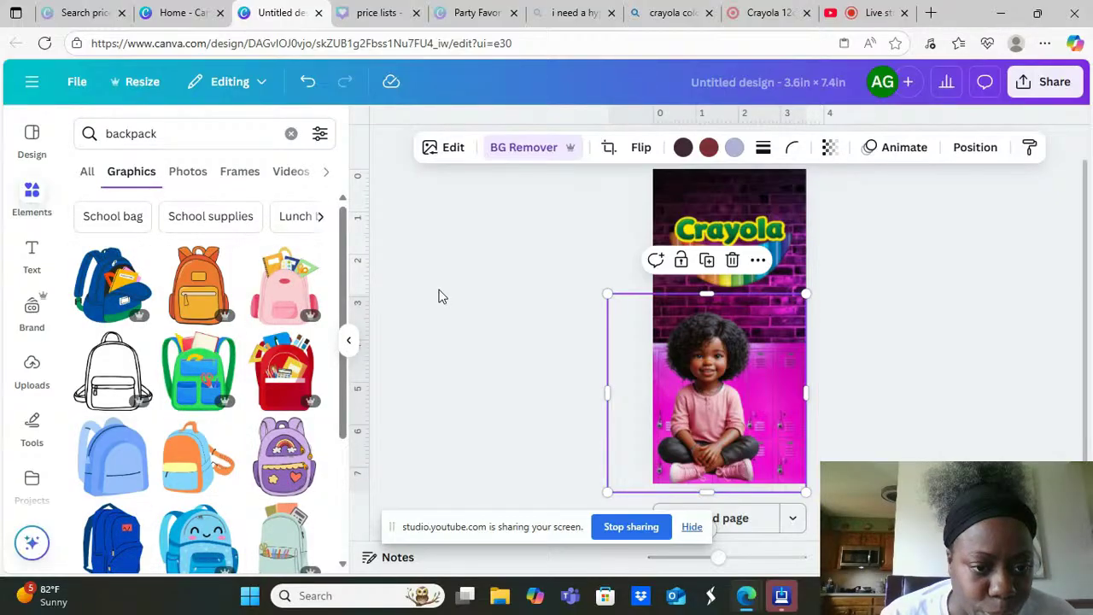
Look through the backpack graphics and refine the element search to "pink backpack"
scroll(343, 388, "down", 2)
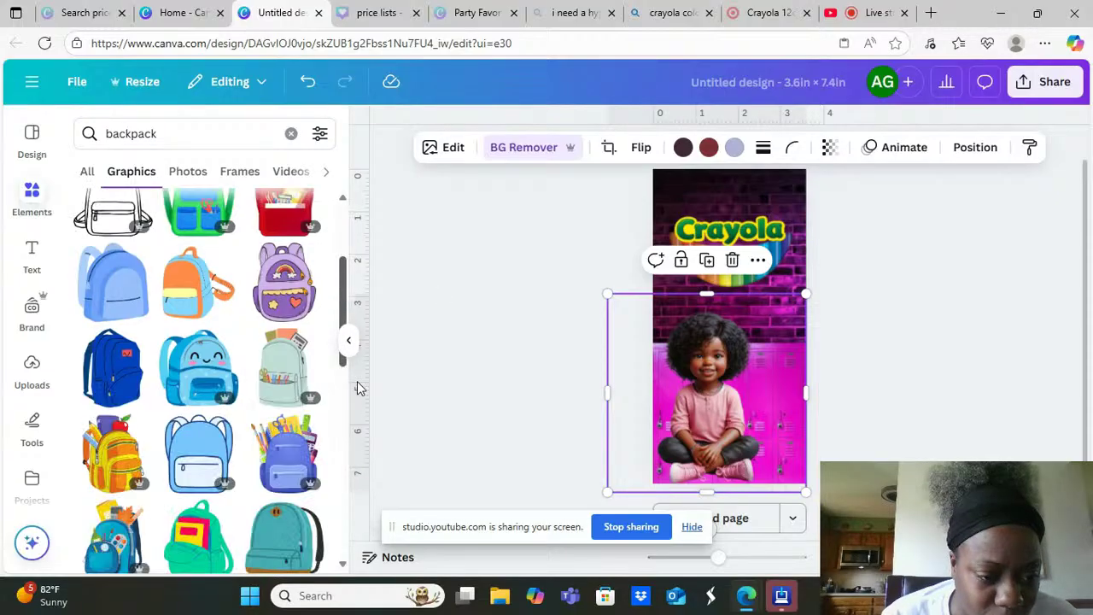
scroll(349, 435, "down", 10)
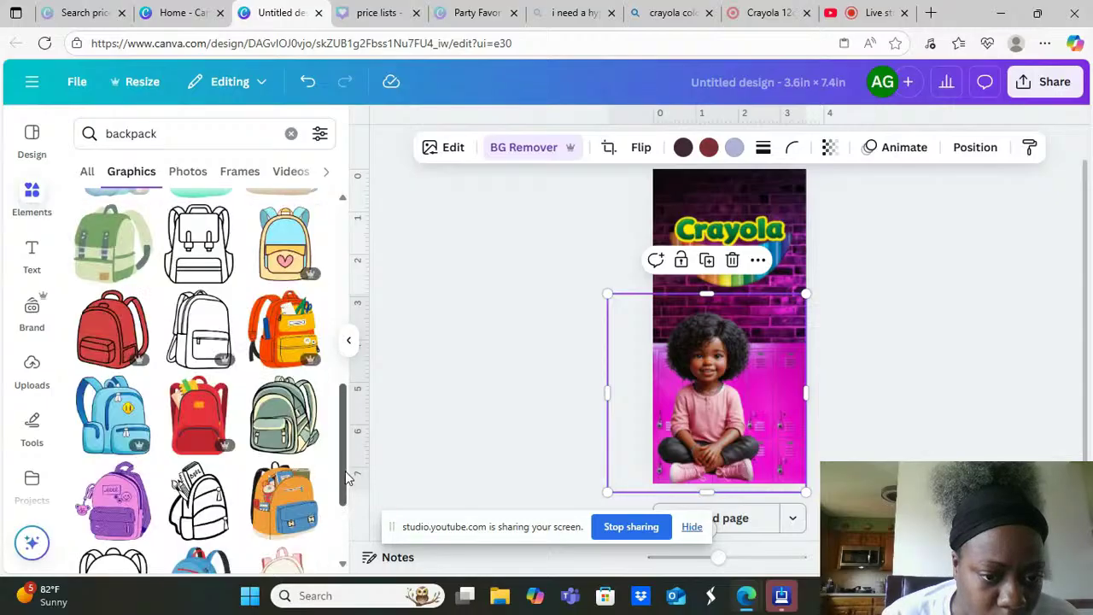
left_click_drag(342, 461, 341, 343)
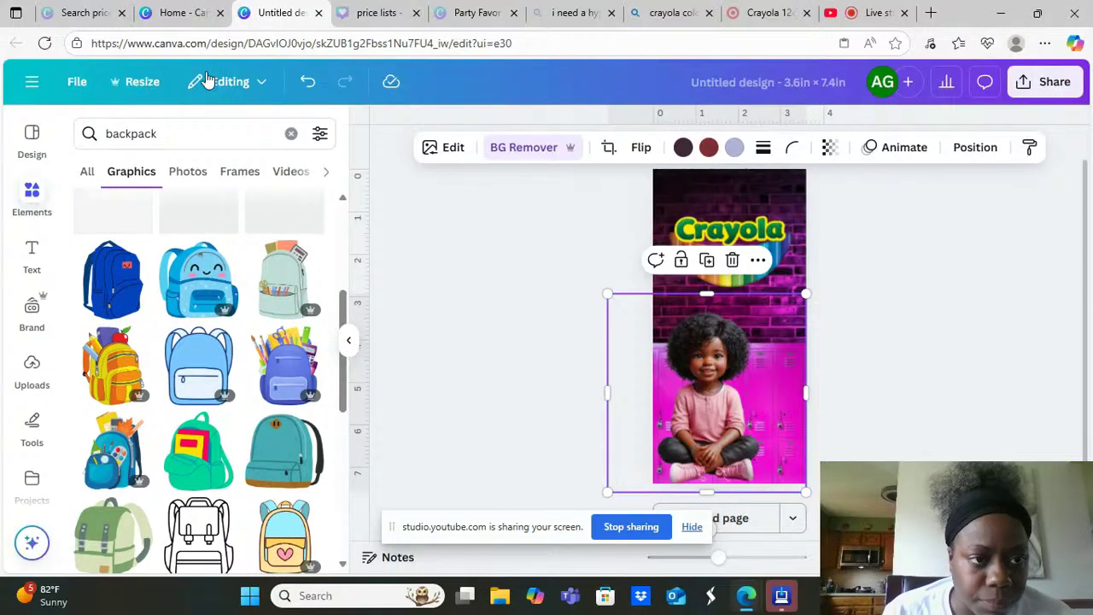
left_click(104, 134)
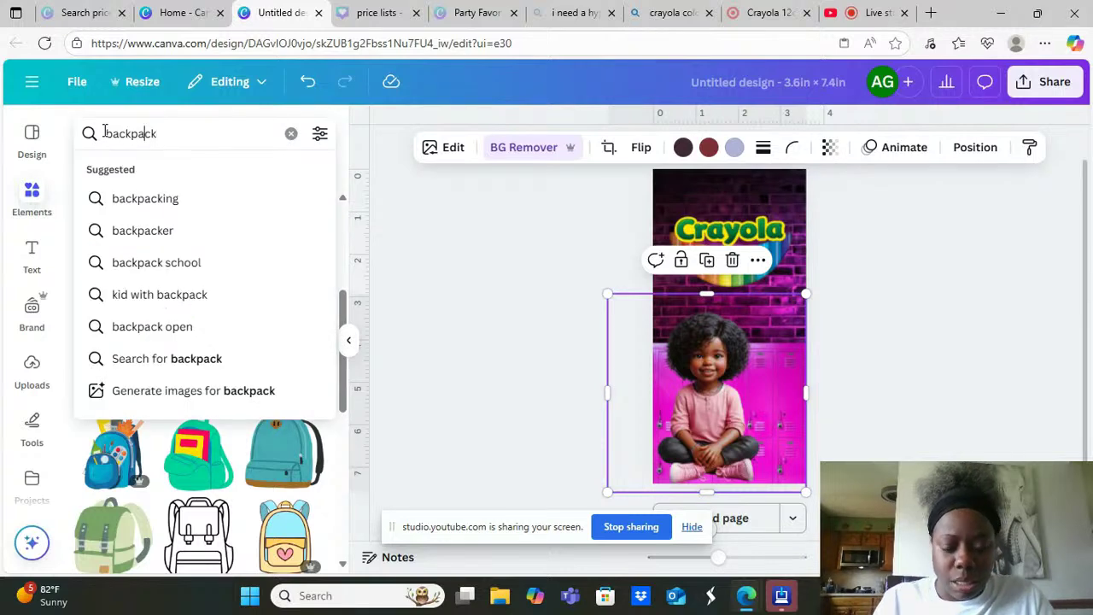
type("pink")
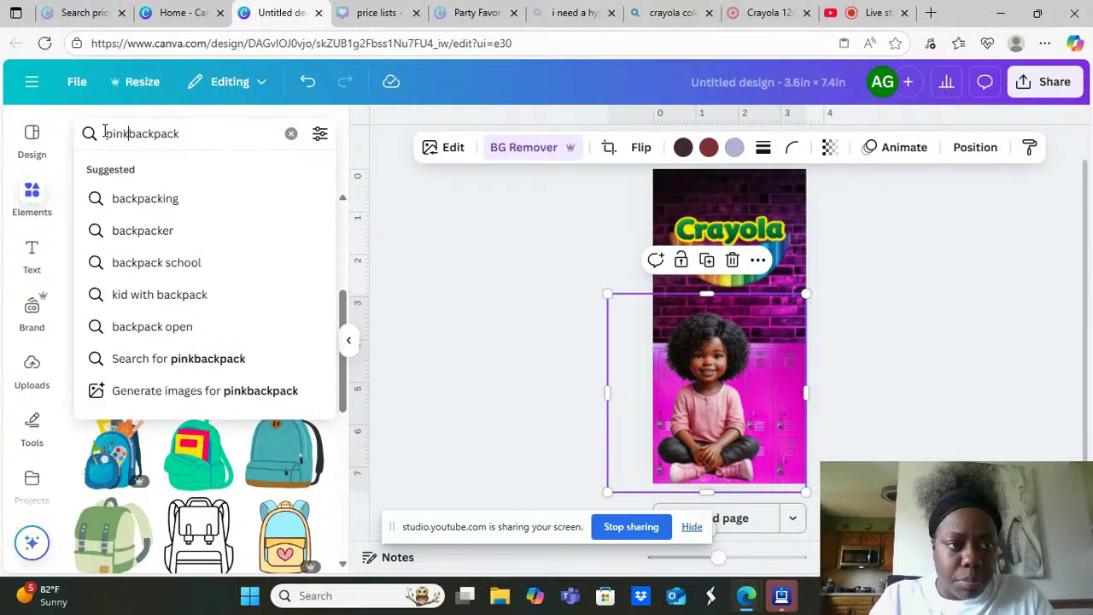
key("Return")
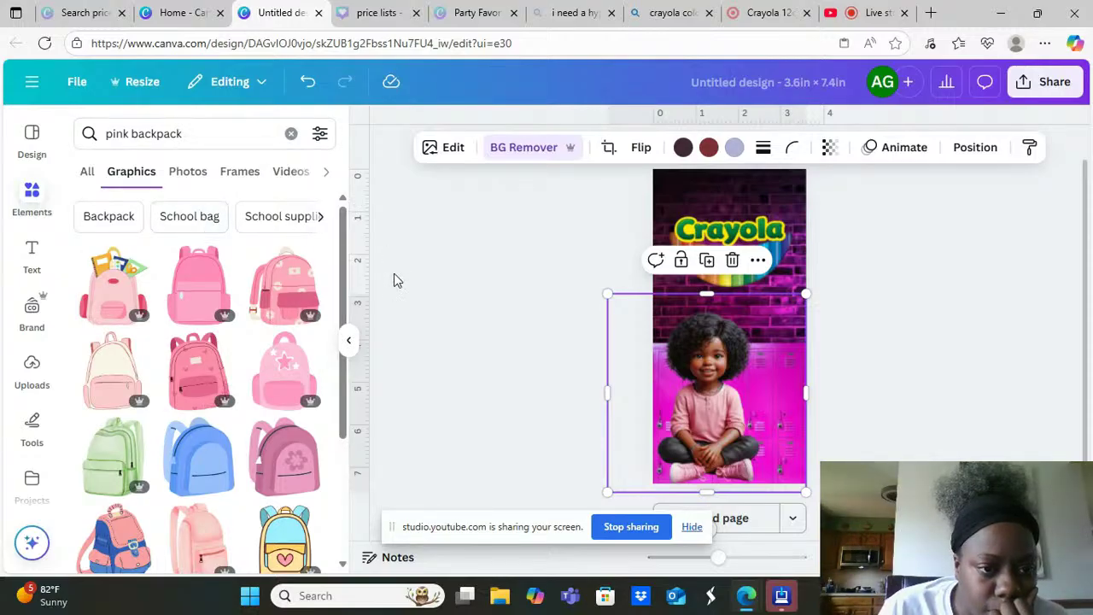
Browse the pink backpack graphics and photos for one that suits the locker scene
left_click_drag(344, 261, 351, 409)
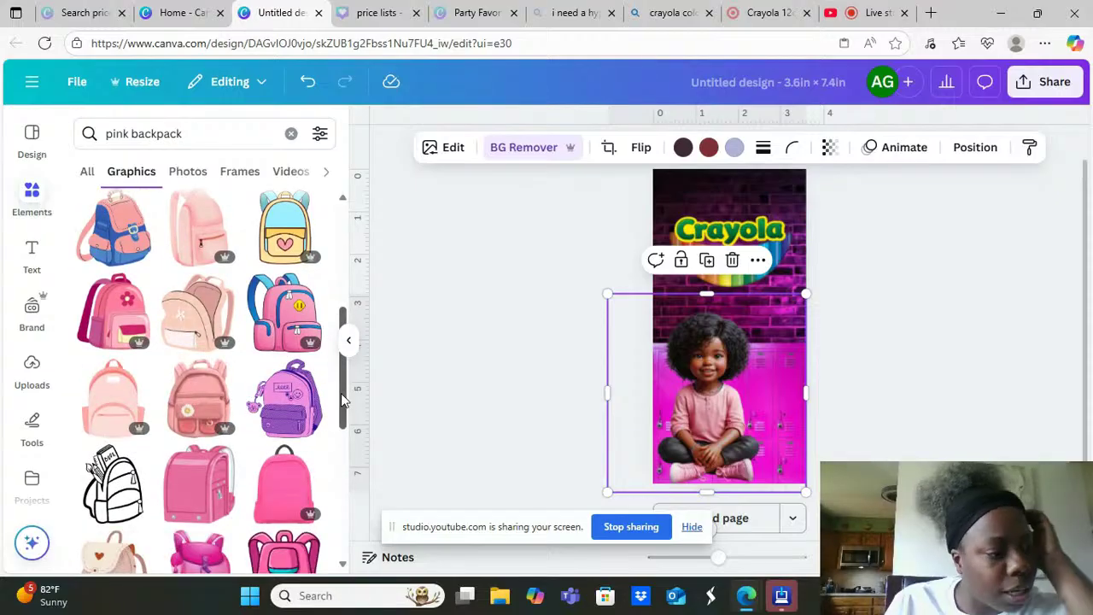
left_click_drag(341, 397, 355, 477)
scroll(352, 444, "down", 3)
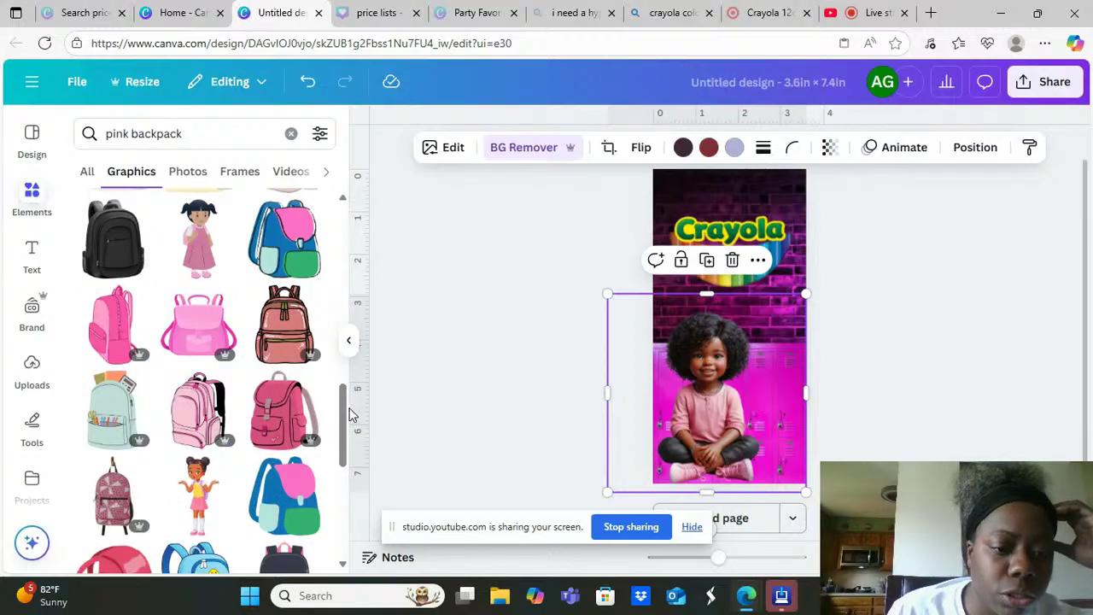
scroll(346, 413, "down", 4)
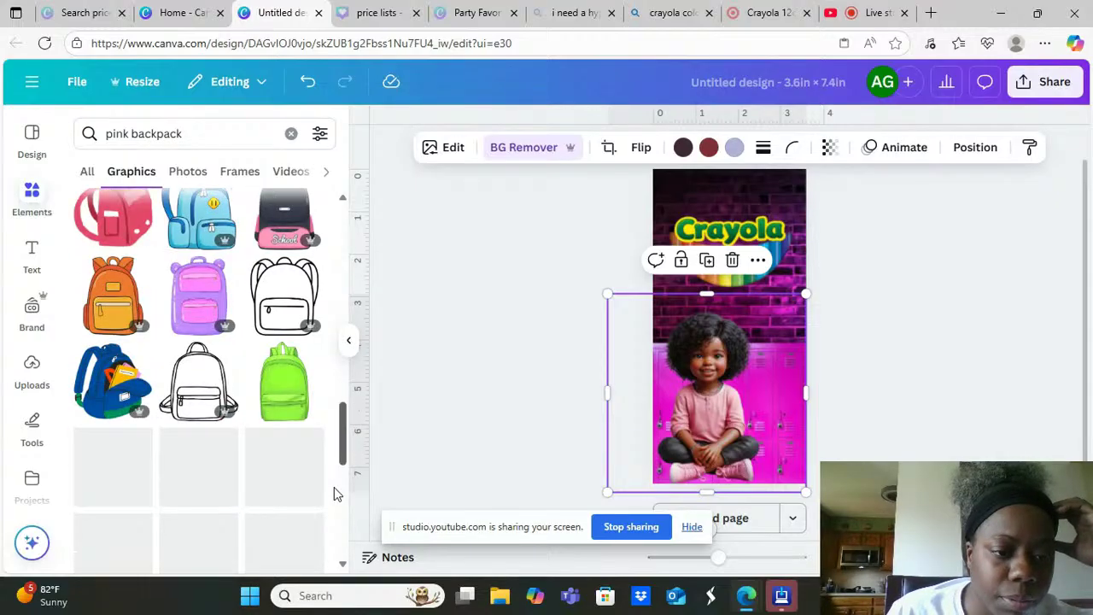
left_click(188, 171)
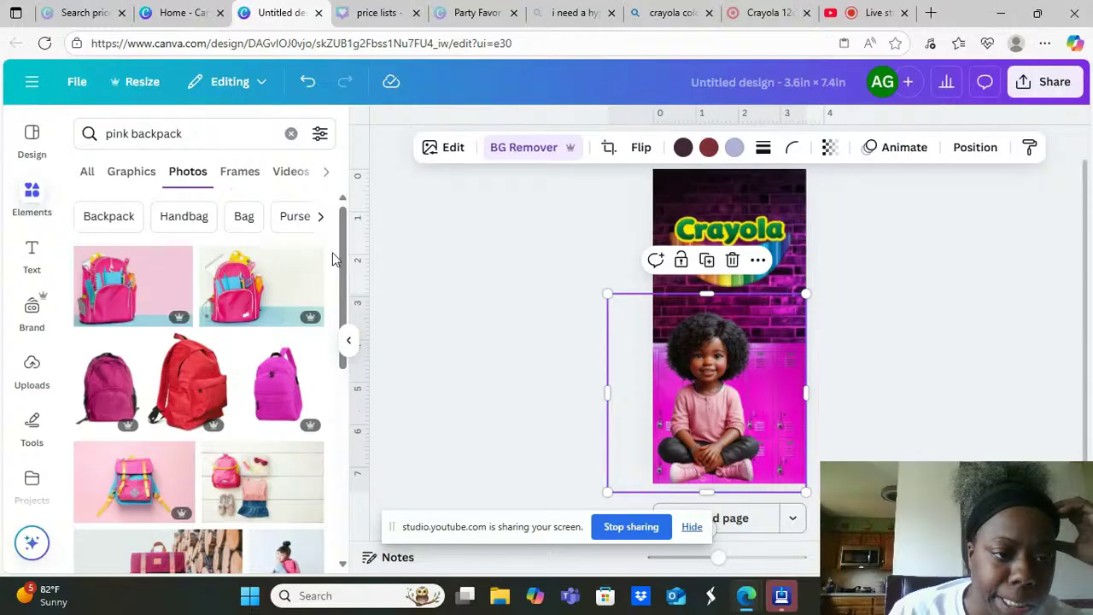
left_click_drag(340, 256, 345, 440)
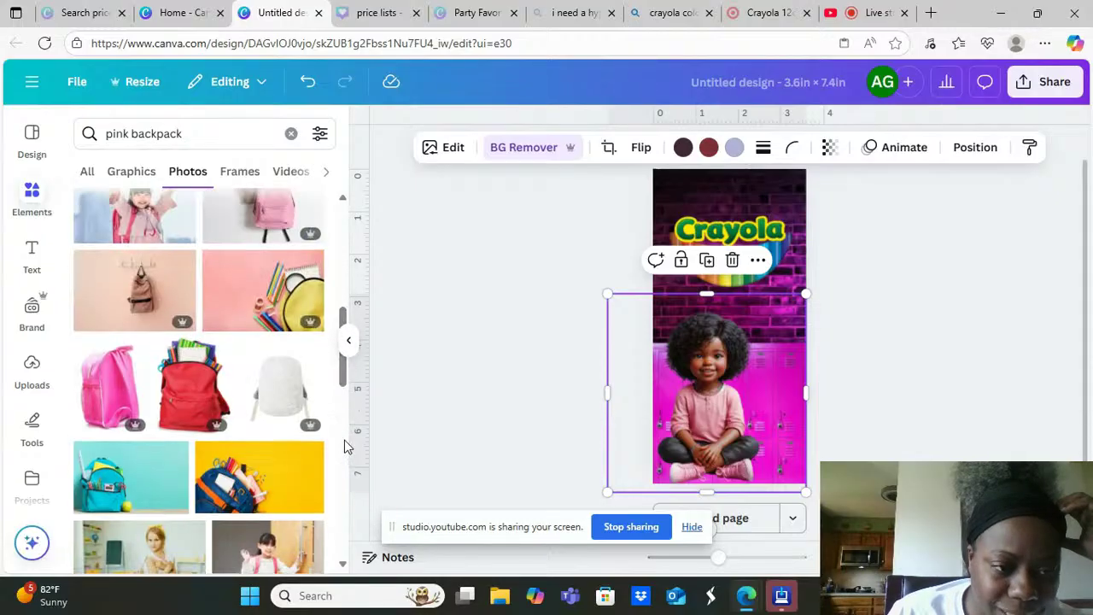
left_click_drag(345, 375, 342, 406)
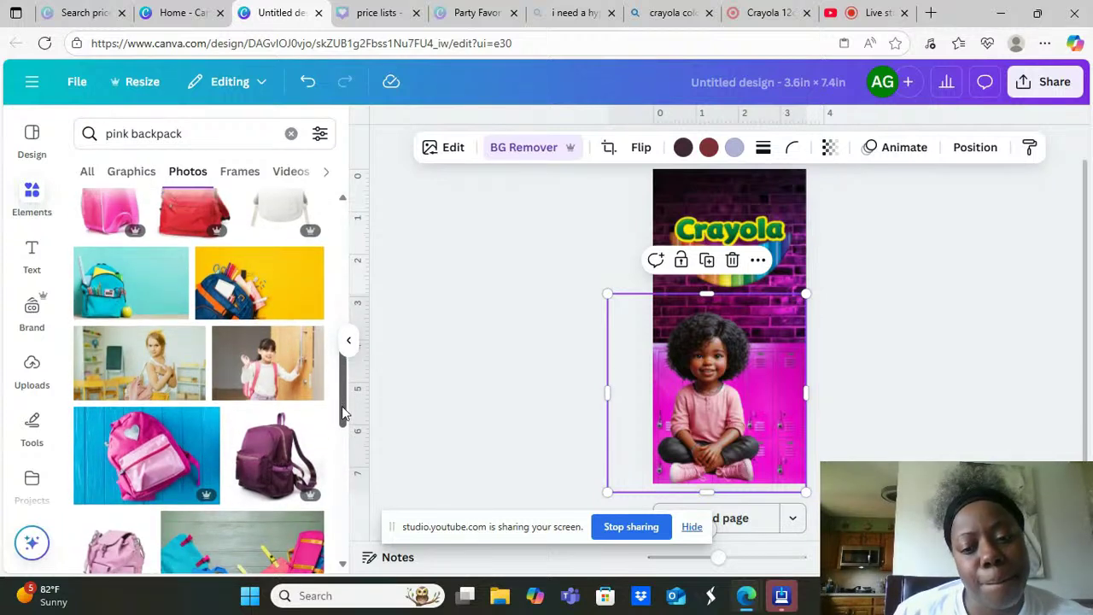
left_click_drag(342, 406, 320, 236)
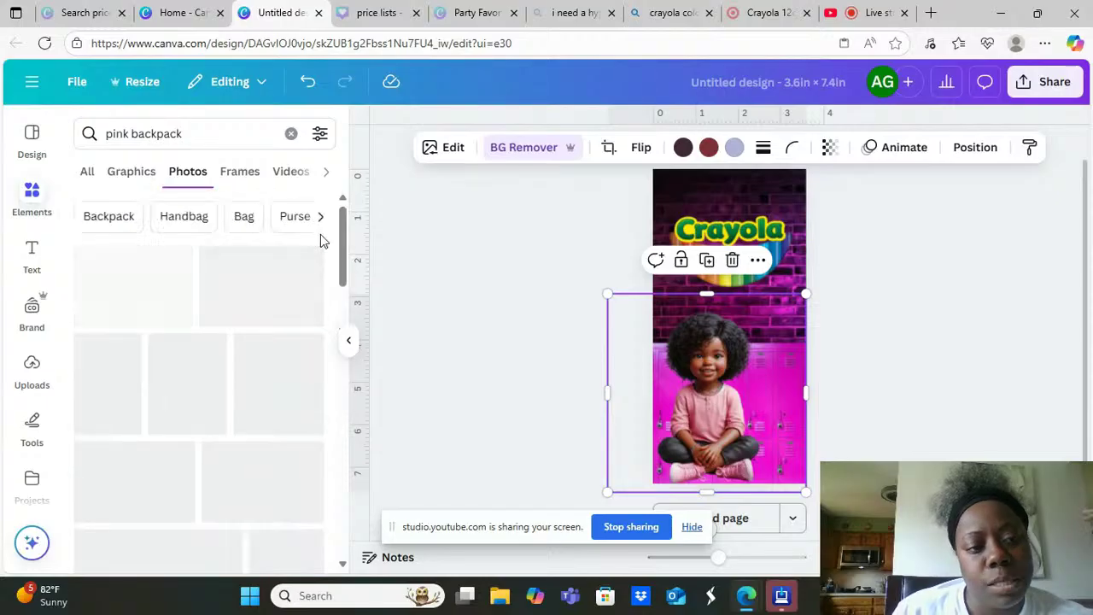
Try the pink backpack graphic filled with school supplies, enlarged to about 2.9 in wide, and delete it from the page
left_click(136, 173)
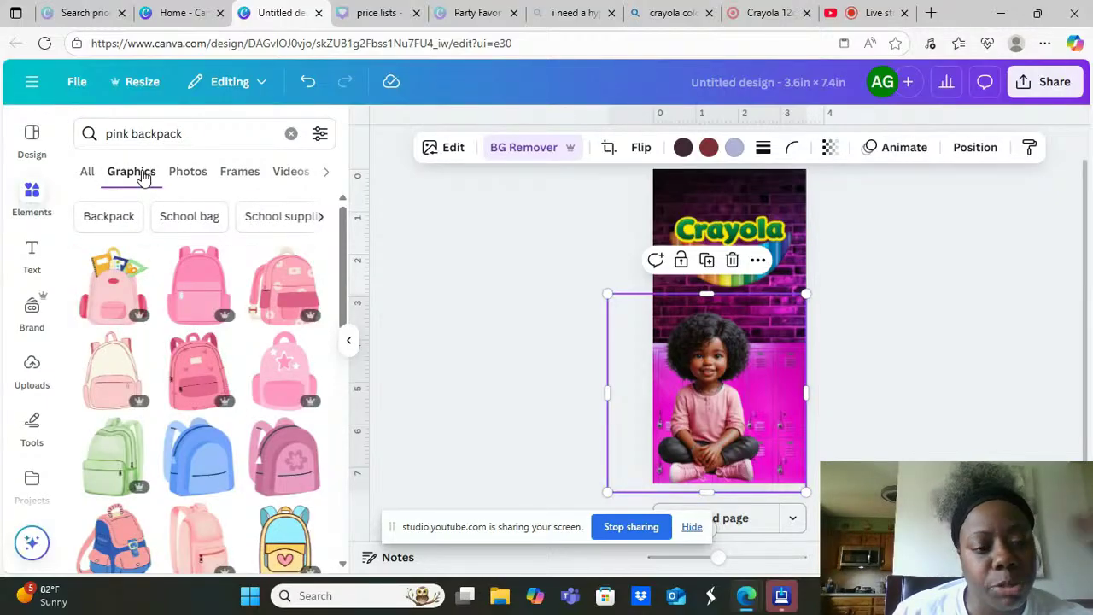
left_click(112, 289)
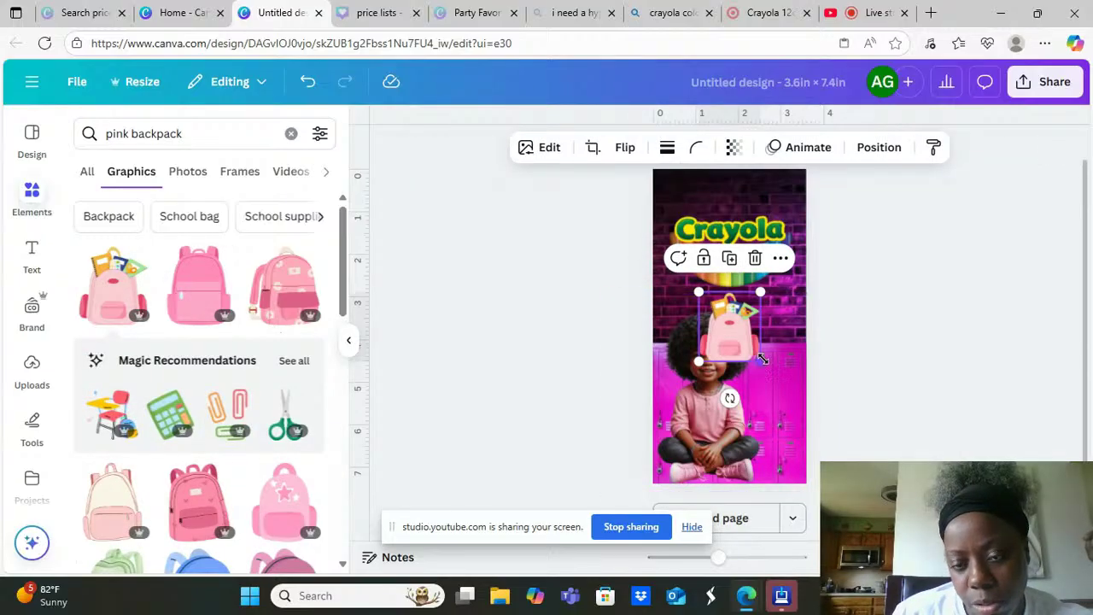
left_click_drag(760, 361, 821, 432)
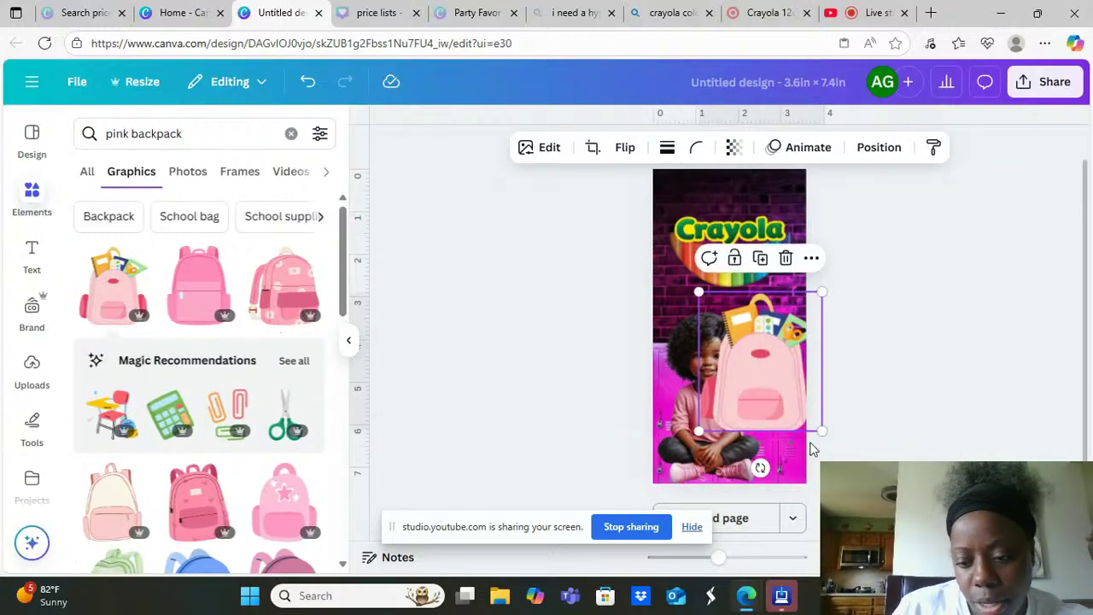
key("Delete")
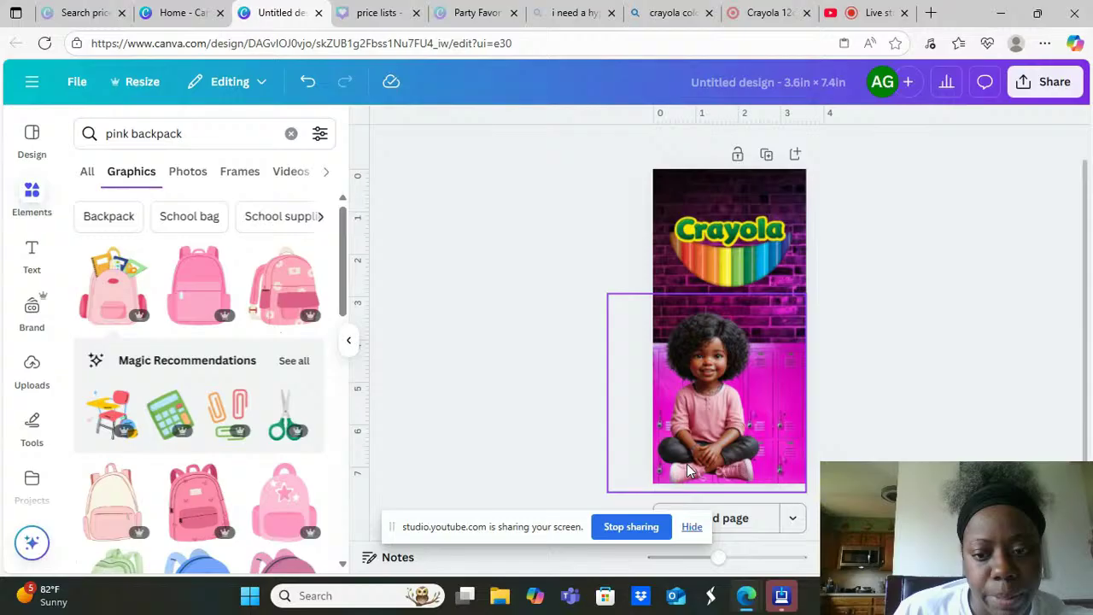
Reduce the little girl image to about 4.2 in wide and center her horizontally at the bottom of the page
left_click(740, 415)
left_click_drag(742, 410, 753, 413)
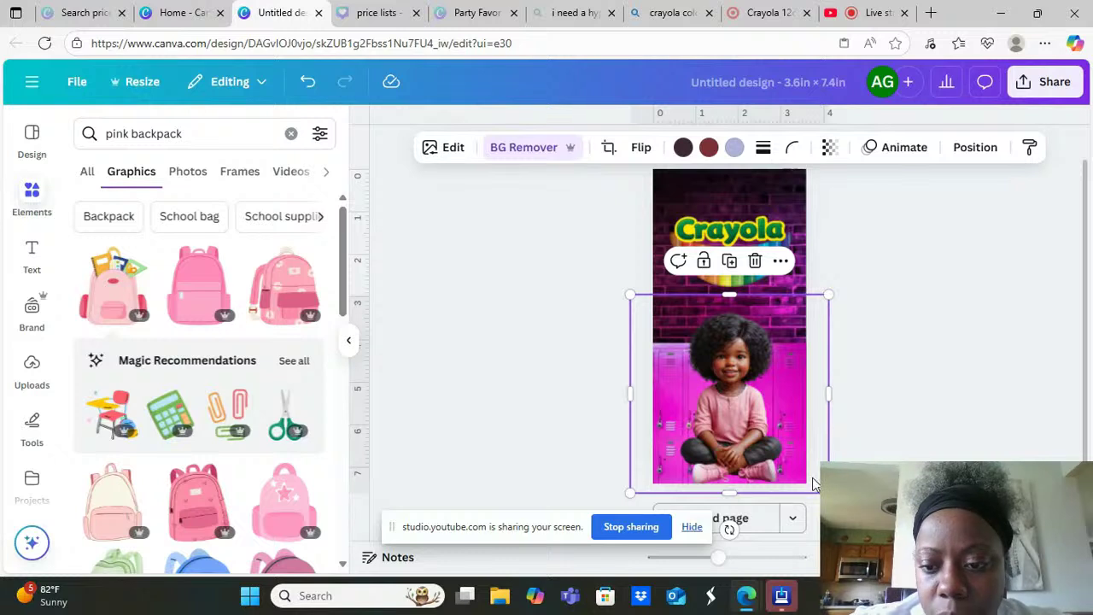
left_click_drag(828, 295, 806, 317)
left_click_drag(755, 412, 767, 413)
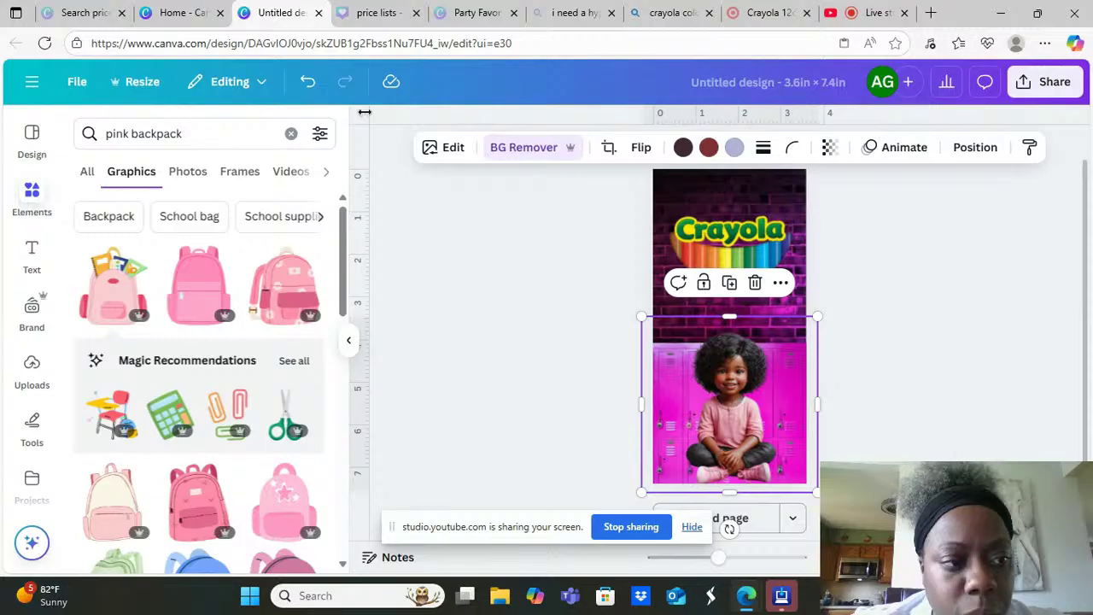
Add a subheading with the child's first name in capitals and enlarge it to font size 60.1
left_click(31, 255)
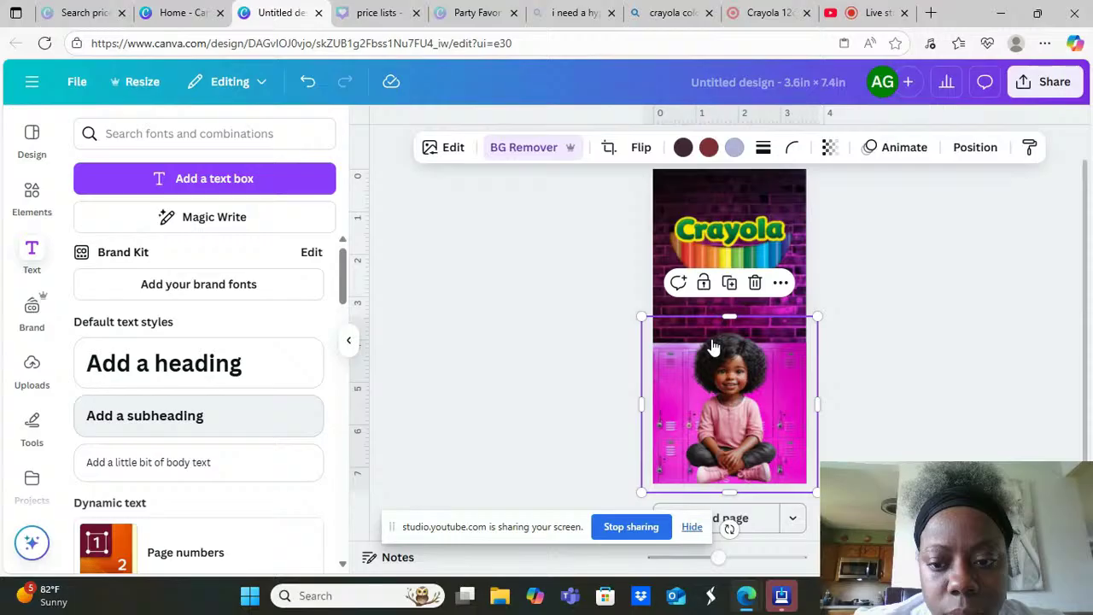
left_click_drag(714, 345, 760, 326)
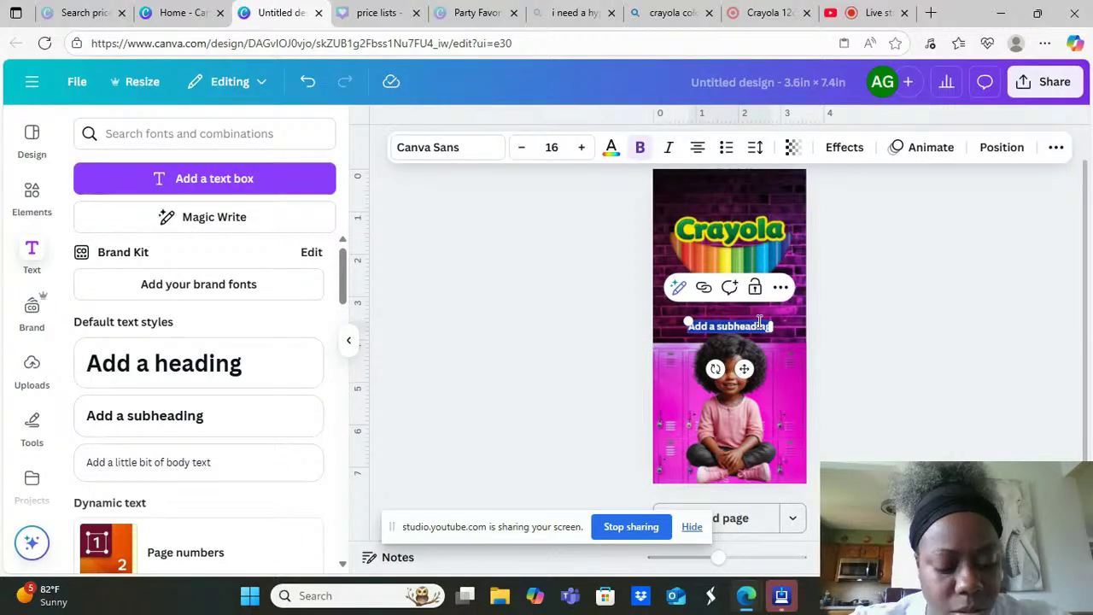
type("ASHLEY")
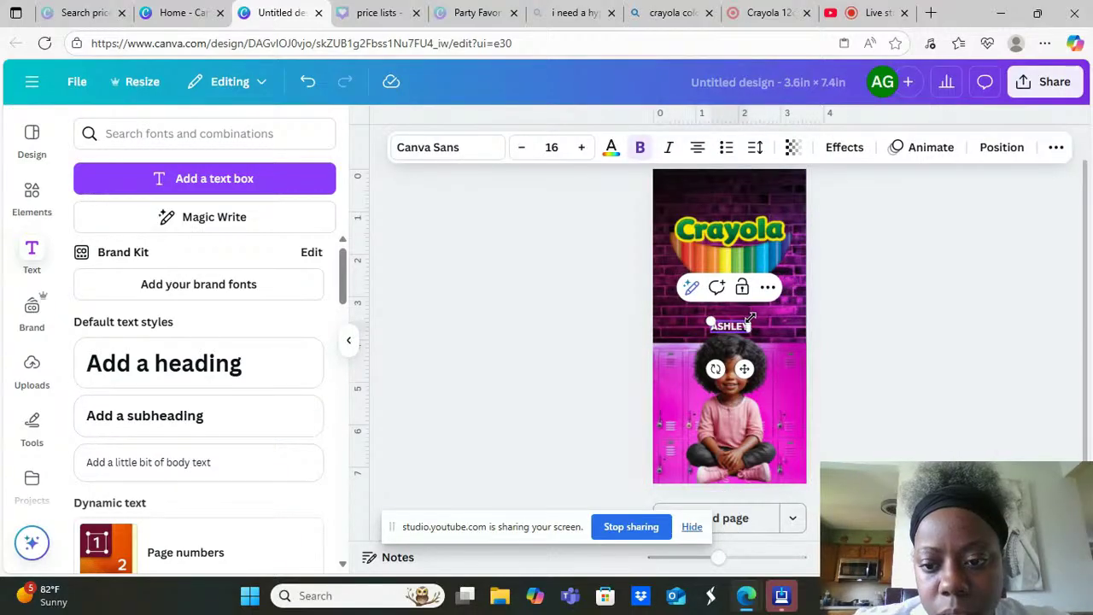
left_click_drag(750, 319, 851, 330)
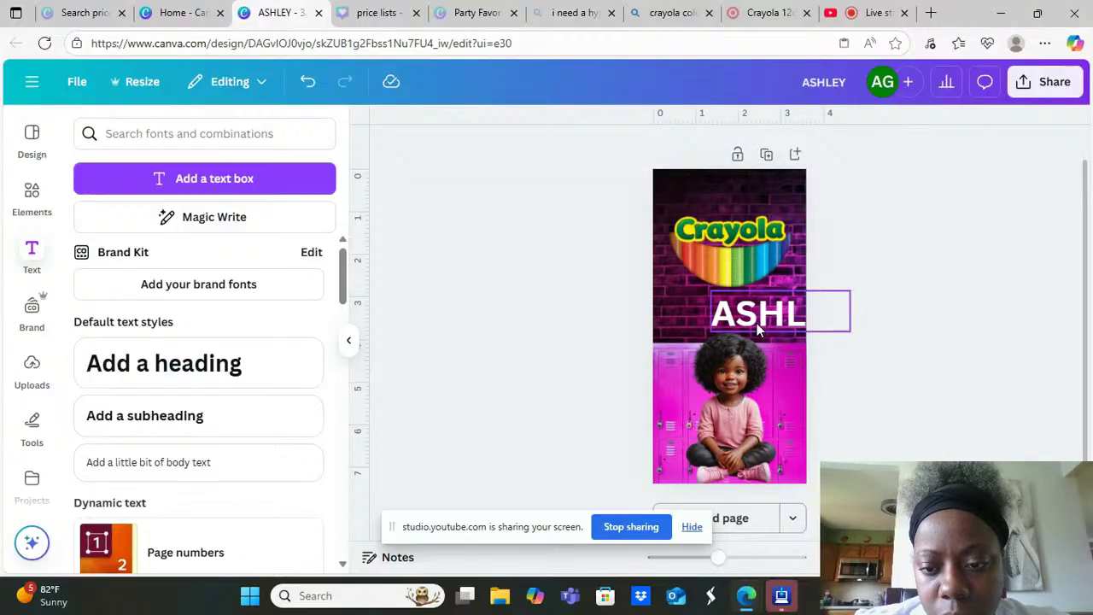
Move the little girl up below the pencils and place the name text along the page's bottom edge beneath her
left_click_drag(756, 322, 702, 323)
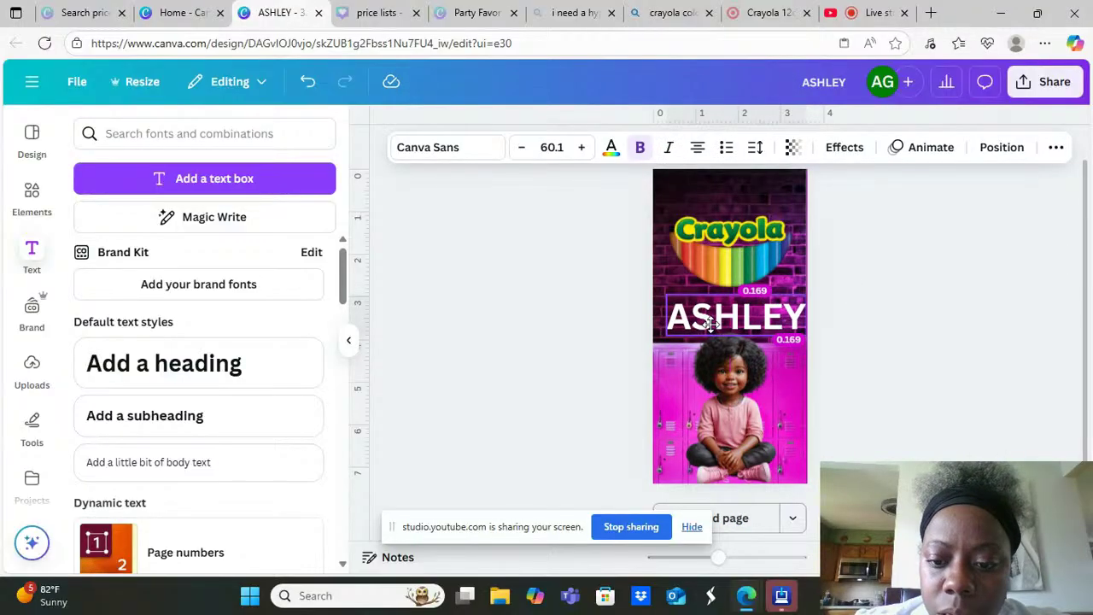
left_click_drag(739, 407, 736, 363)
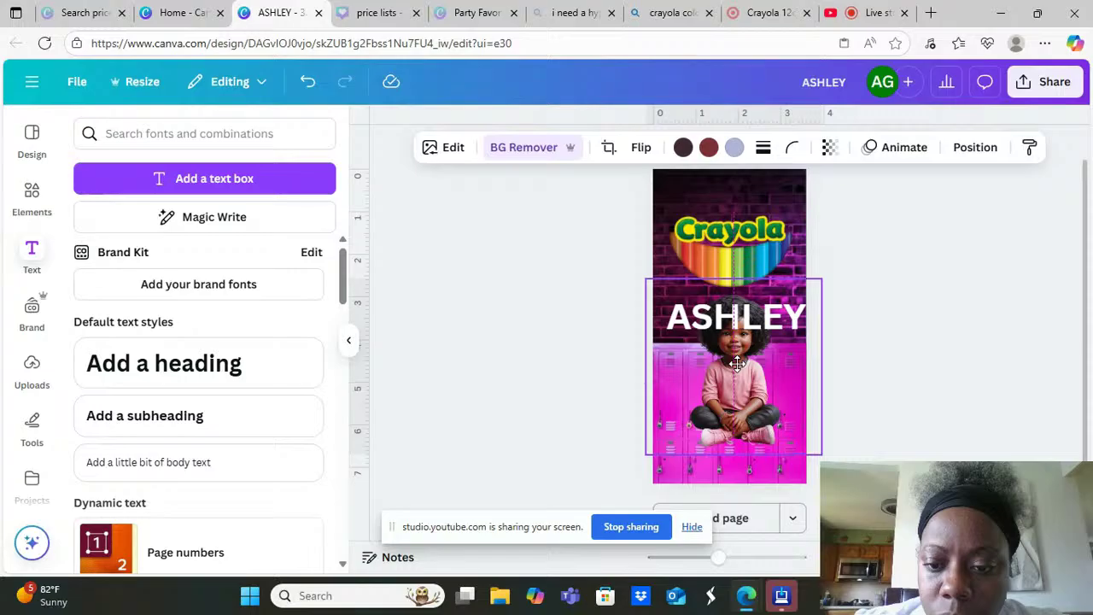
left_click_drag(734, 321, 773, 464)
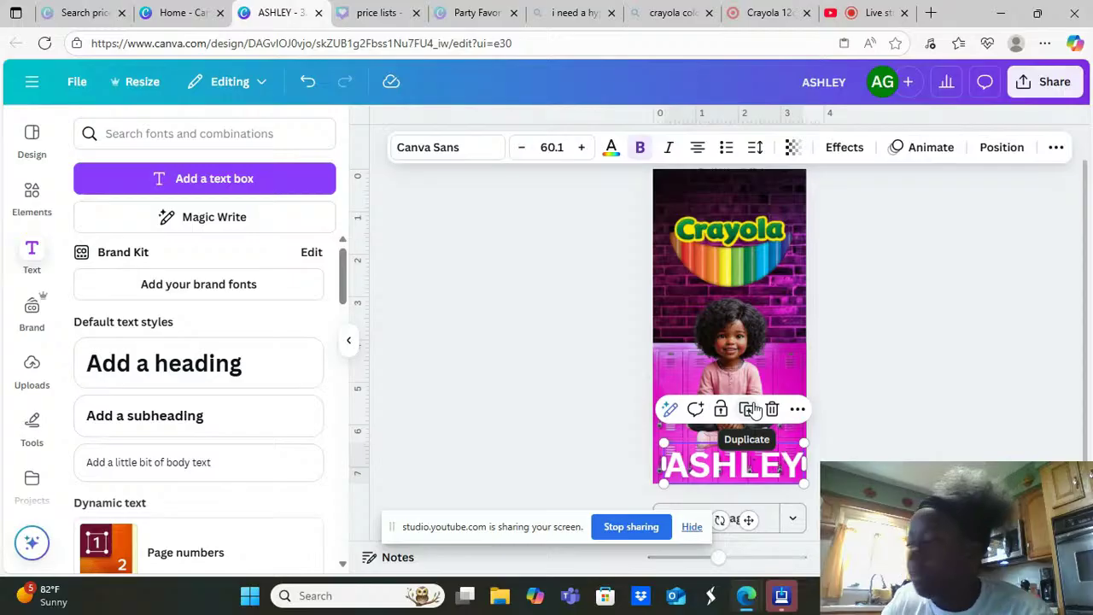
Search the fonts for "SCHOOL" and browse the styles for the name text
left_click(455, 152)
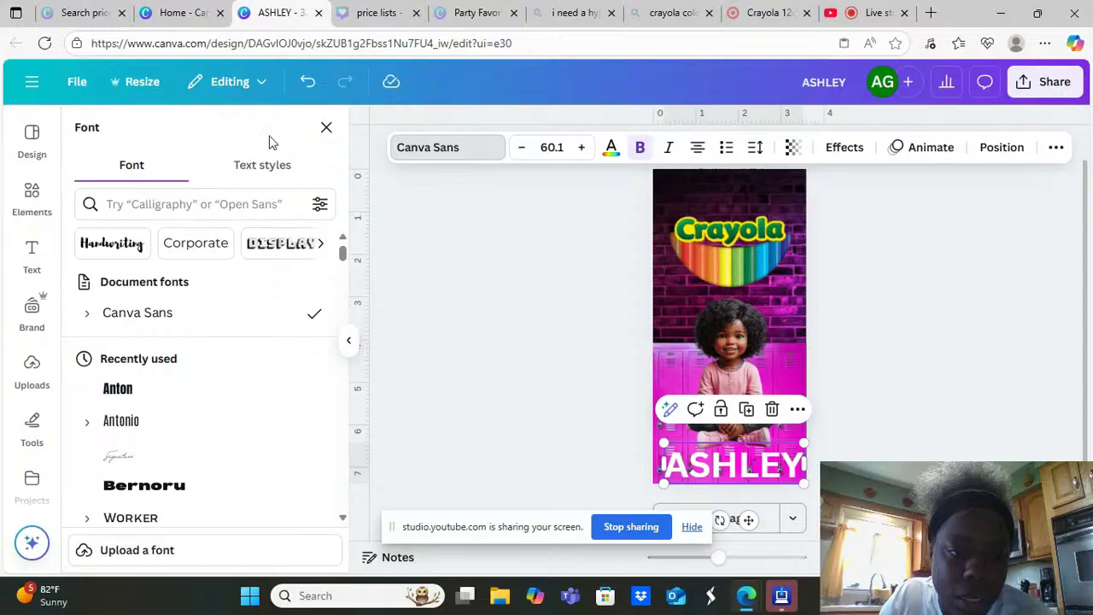
left_click(245, 202)
type("SCHO")
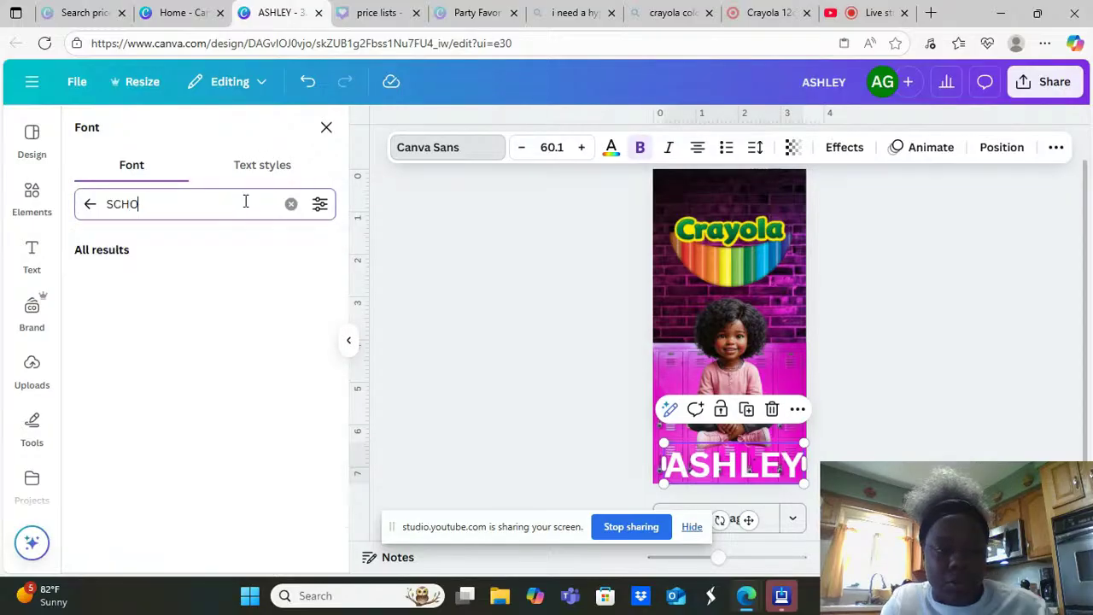
type("OL")
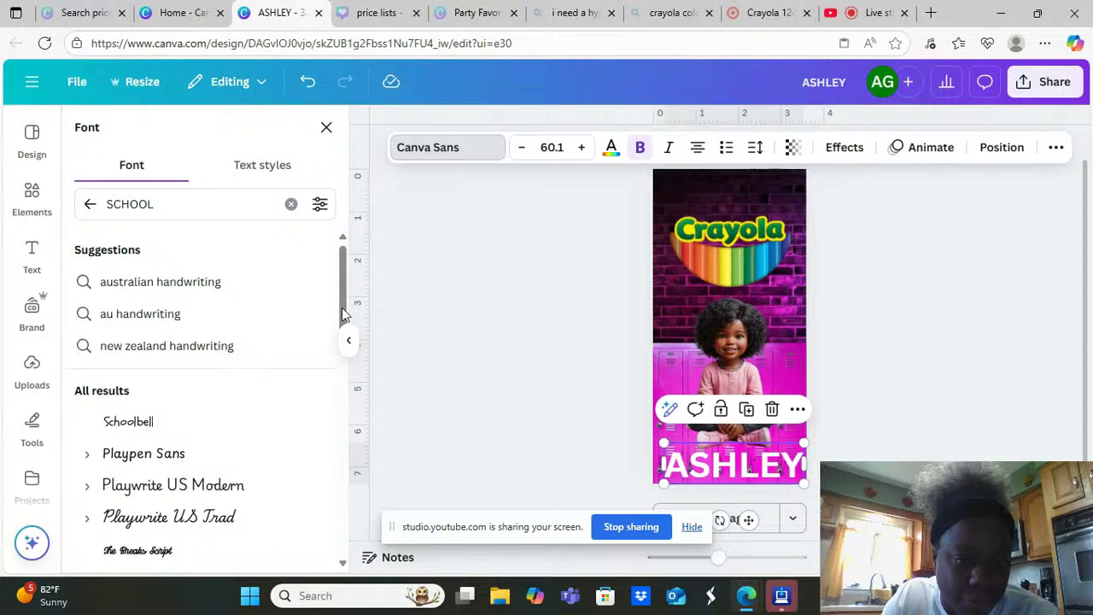
left_click_drag(341, 304, 344, 410)
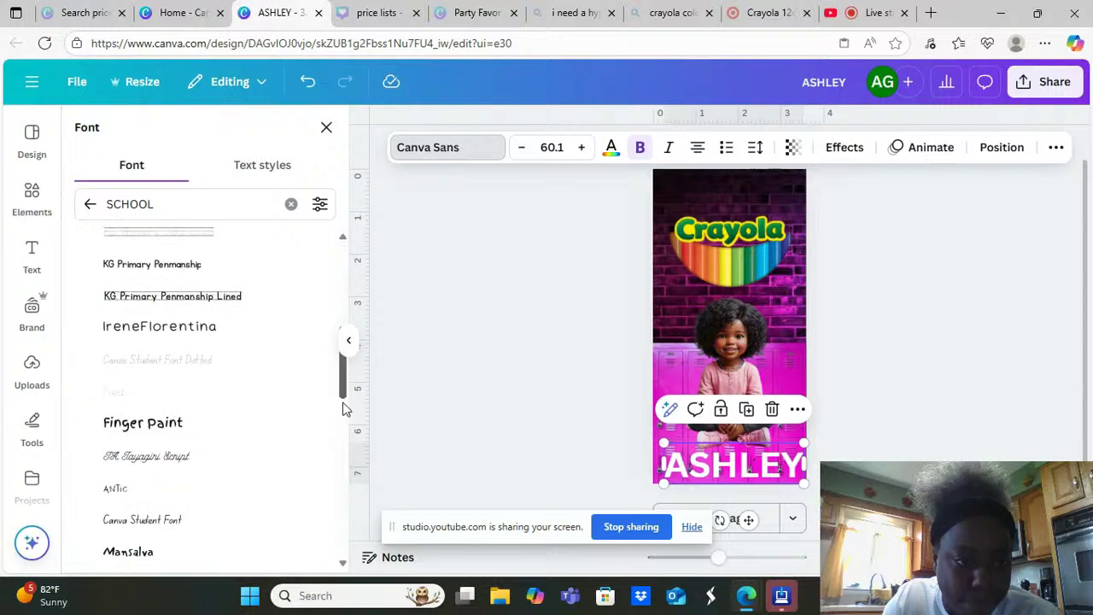
scroll(344, 410, "down", 5)
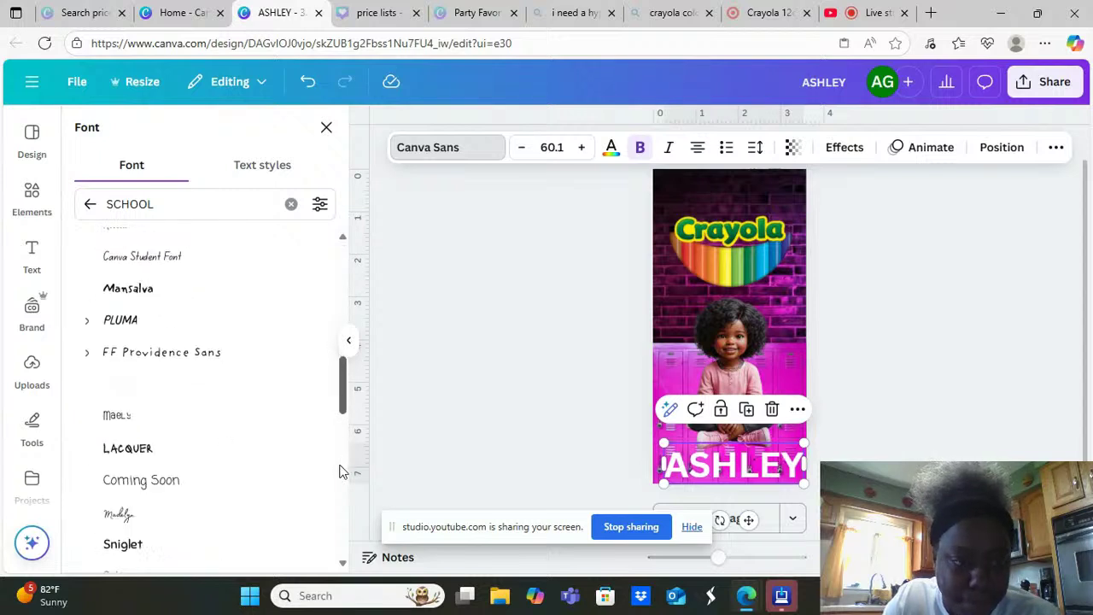
scroll(337, 491, "down", 2)
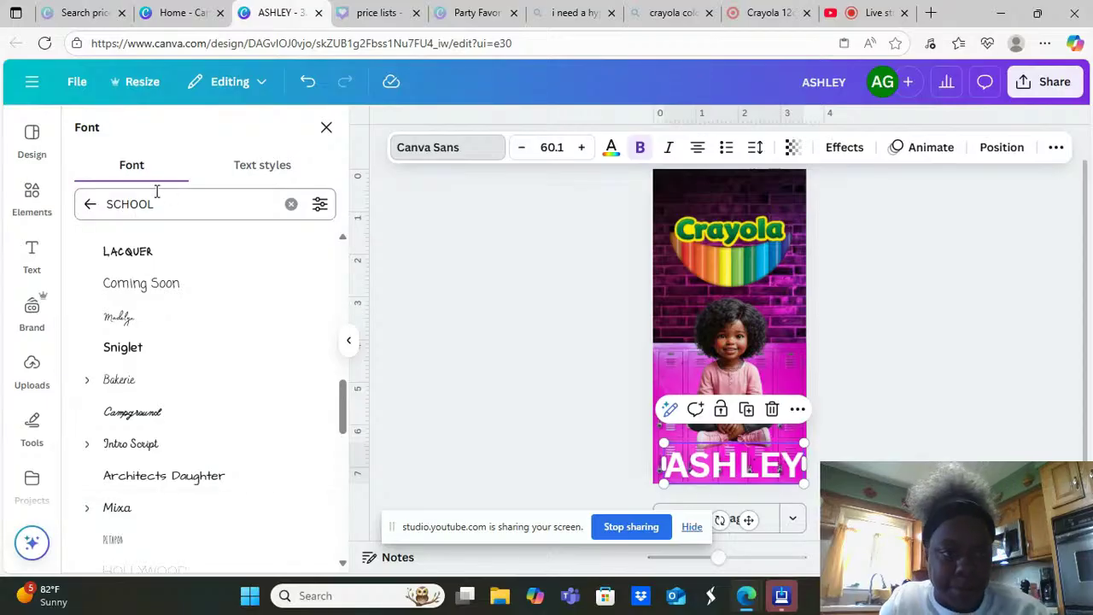
Color the name text vivid neon pink #ef28d1 and give it an Outline effect with a thickness of 200
left_click(610, 150)
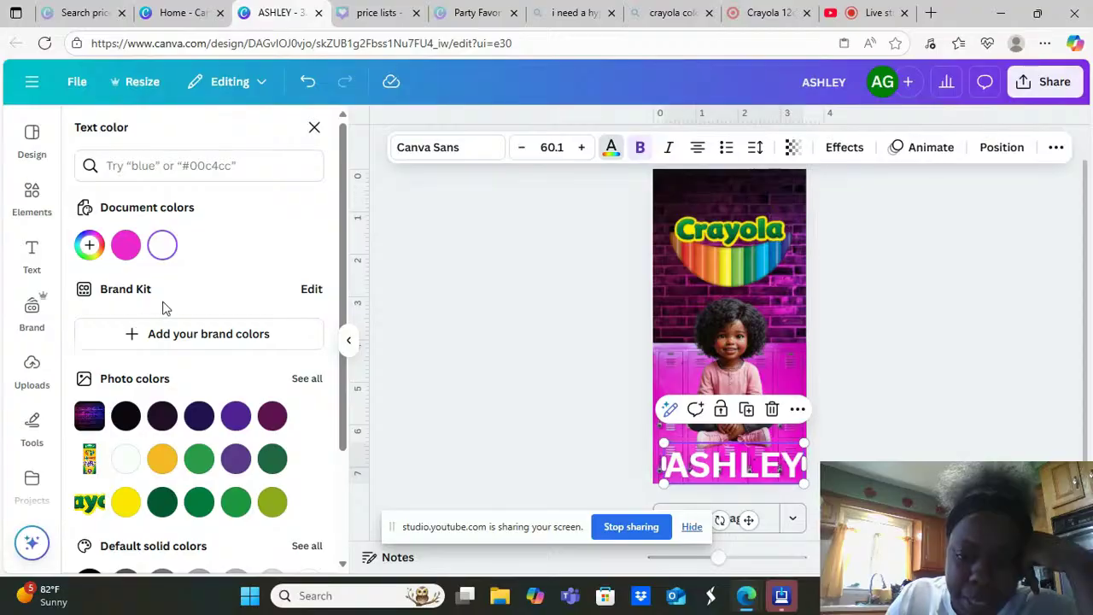
left_click(131, 253)
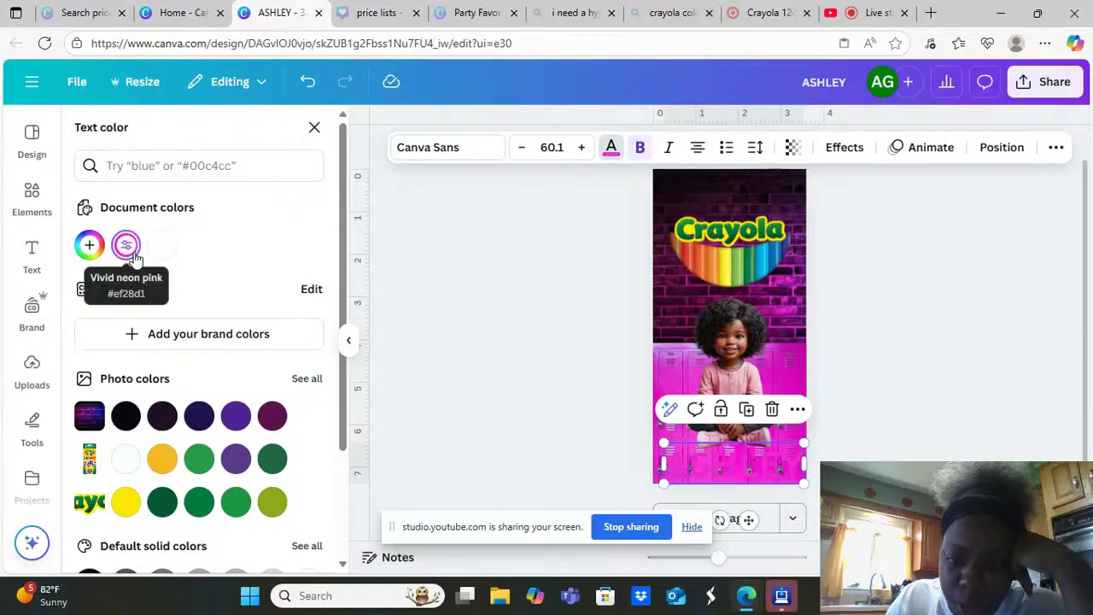
left_click(856, 162)
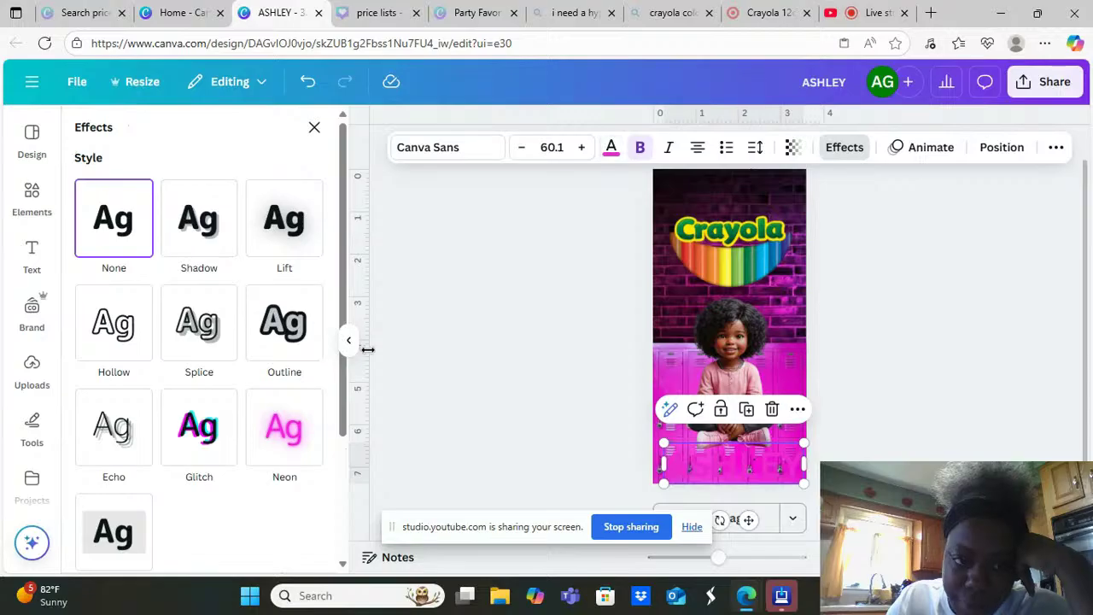
left_click(277, 318)
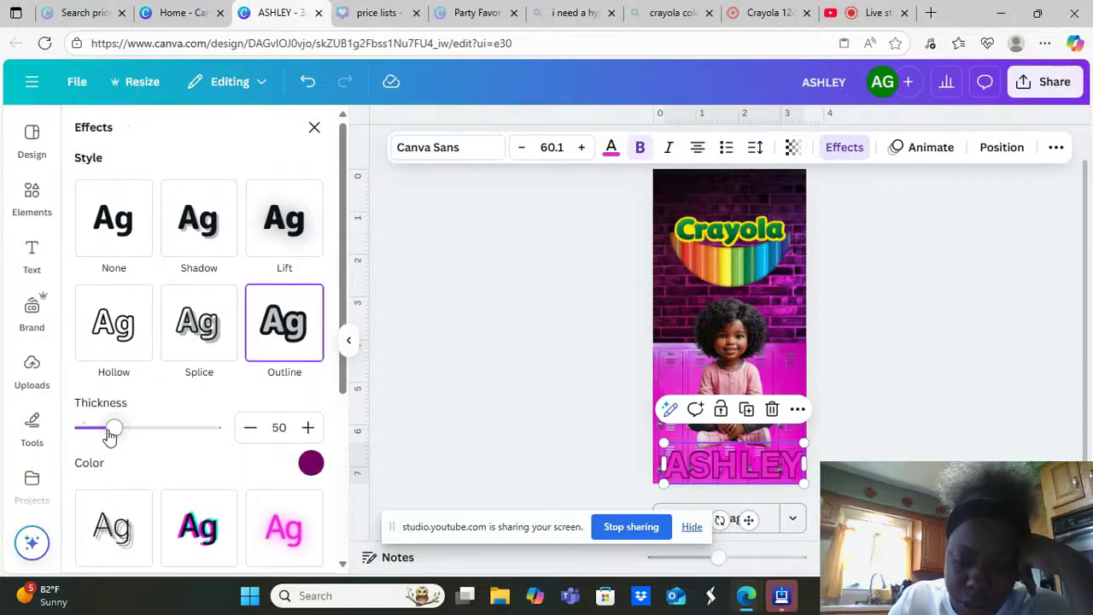
left_click_drag(109, 435, 232, 444)
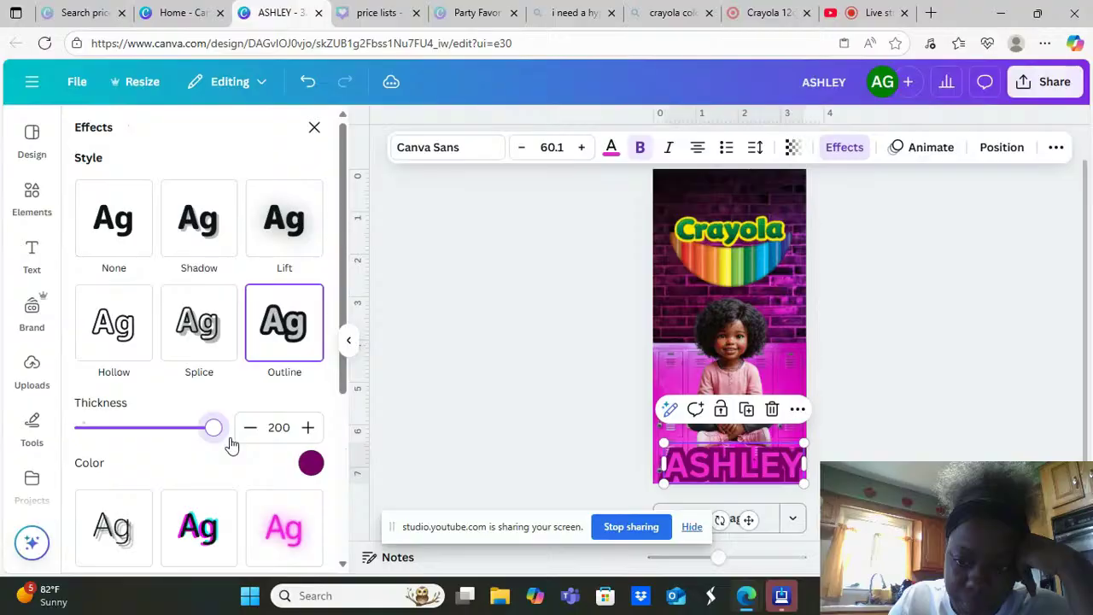
left_click_drag(769, 476, 765, 468)
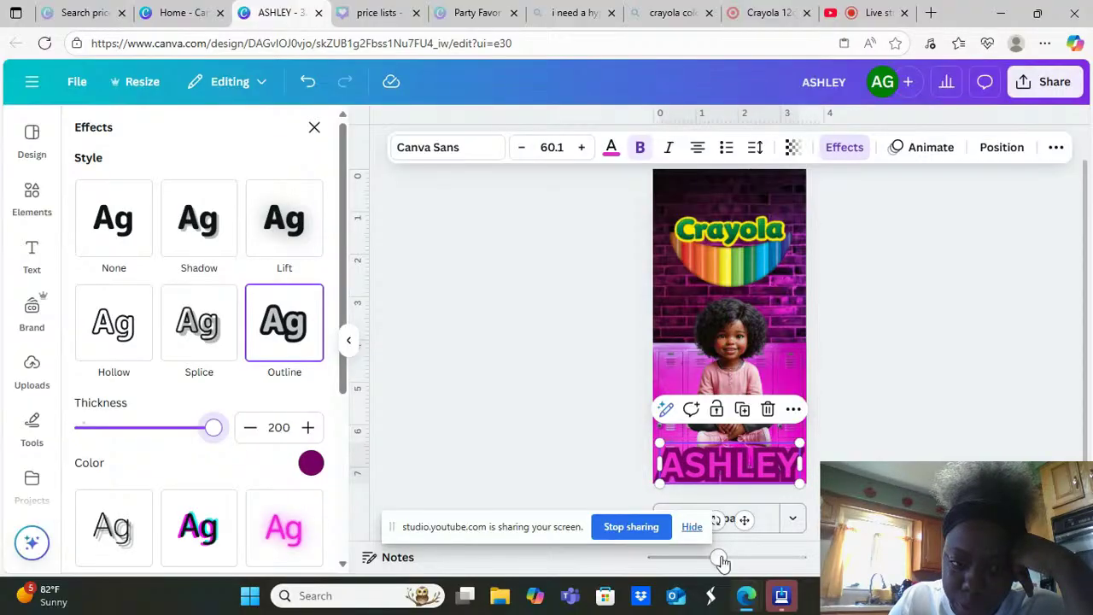
left_click(721, 457)
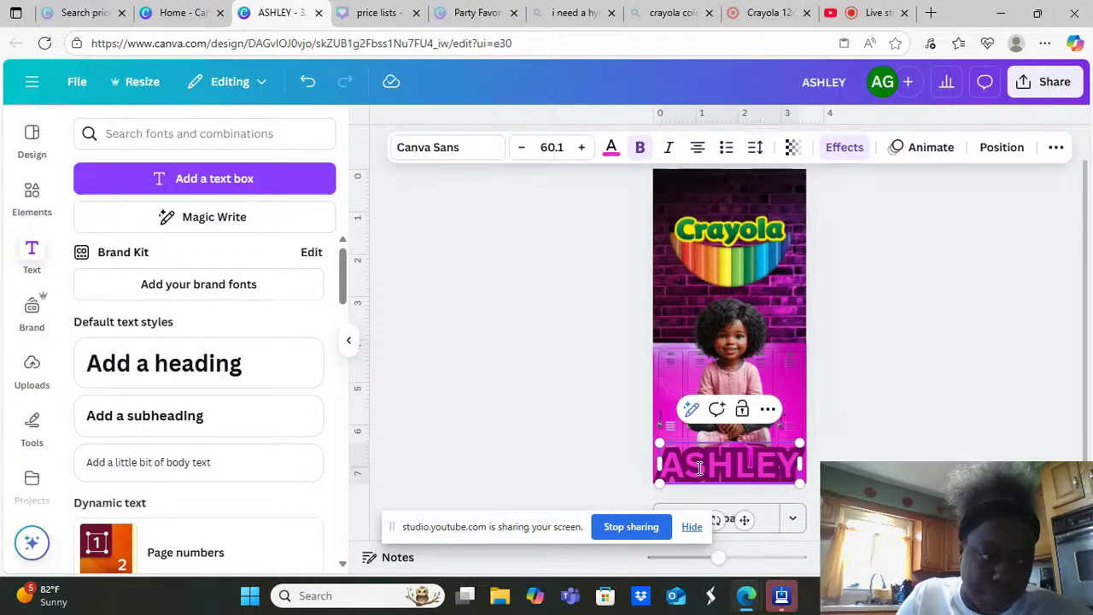
left_click(840, 157)
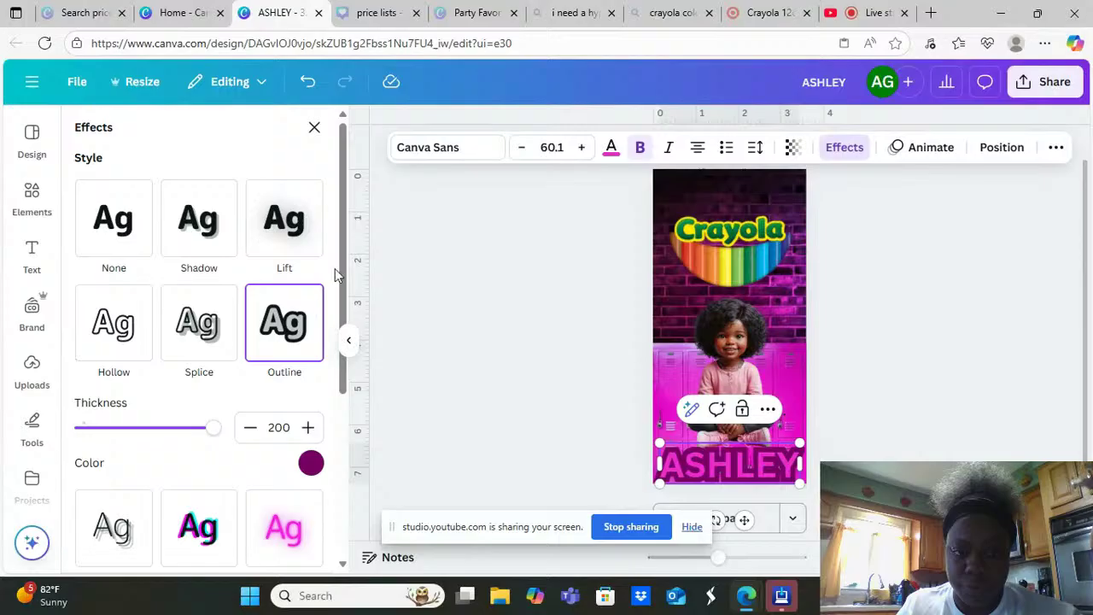
mouse_move(344, 259)
left_mouse_down()
mouse_move(340, 424)
mouse_move(345, 243)
left_mouse_up()
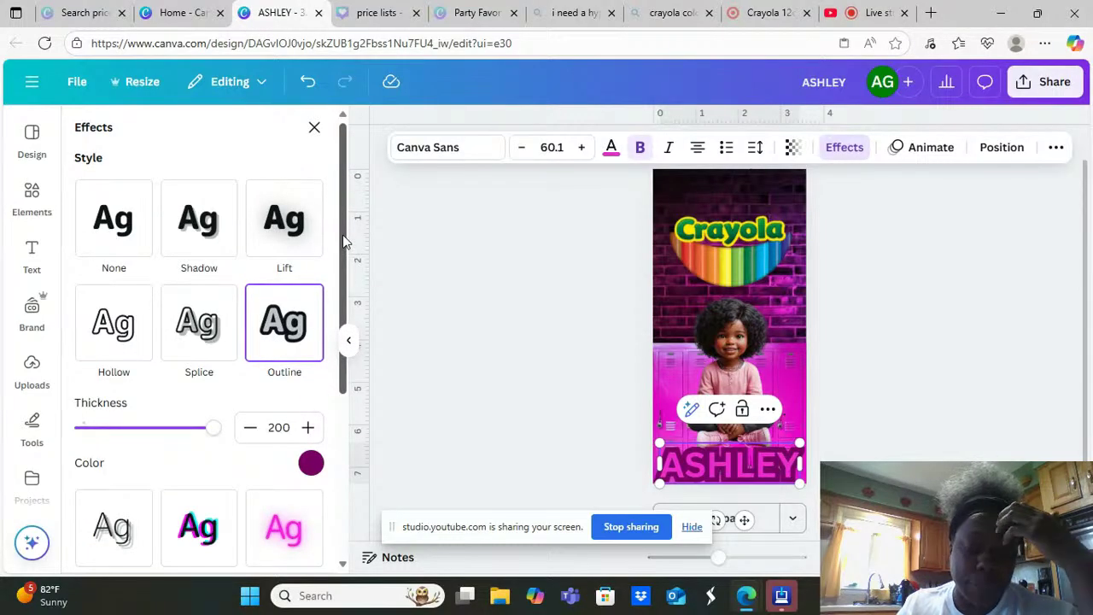
Search the fonts for "all cap" and set the name text in the Phatt font
left_click(461, 151)
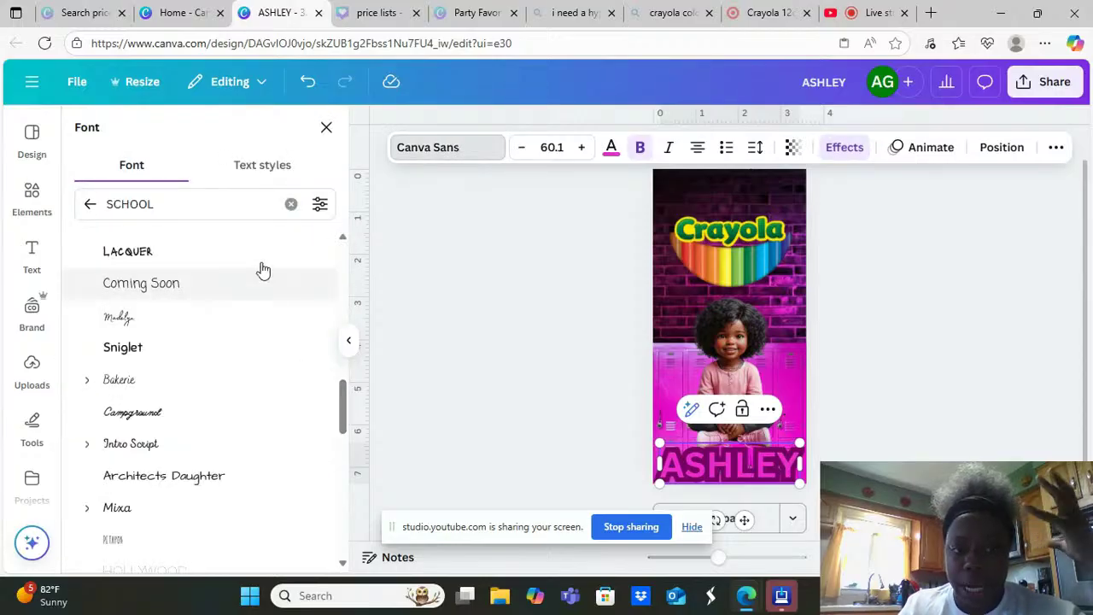
double_click(206, 211)
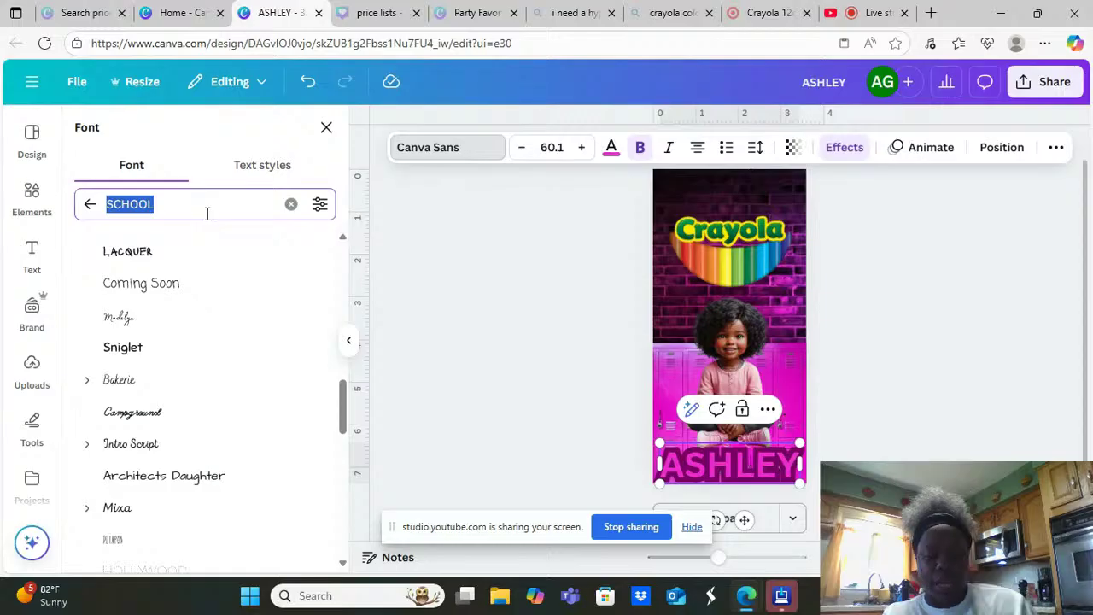
type("all cap")
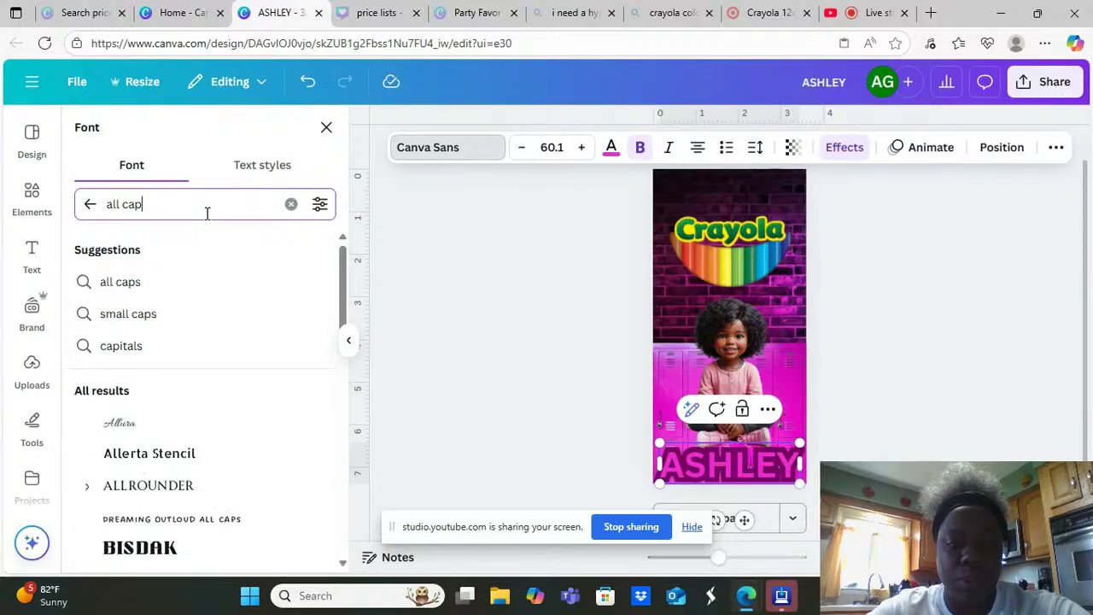
left_click(209, 486)
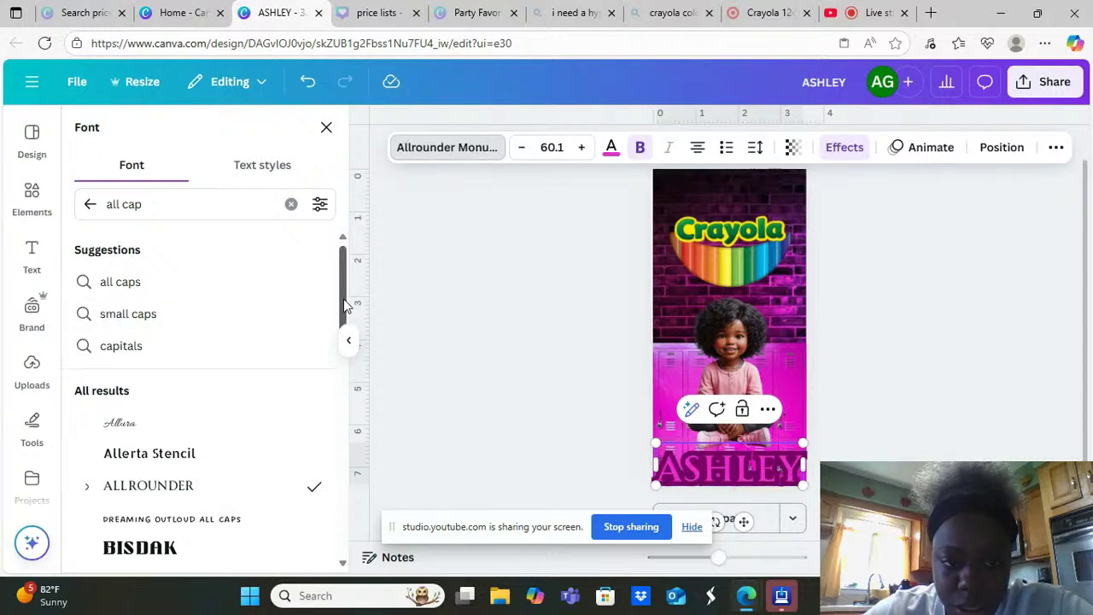
left_click_drag(344, 303, 346, 481)
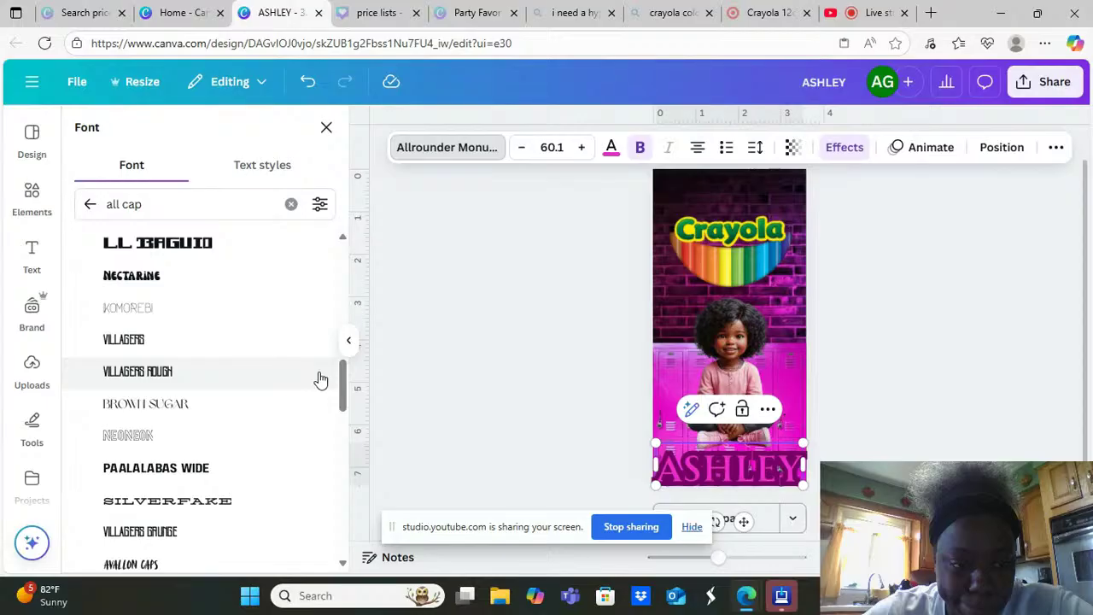
scroll(320, 380, "down", 6)
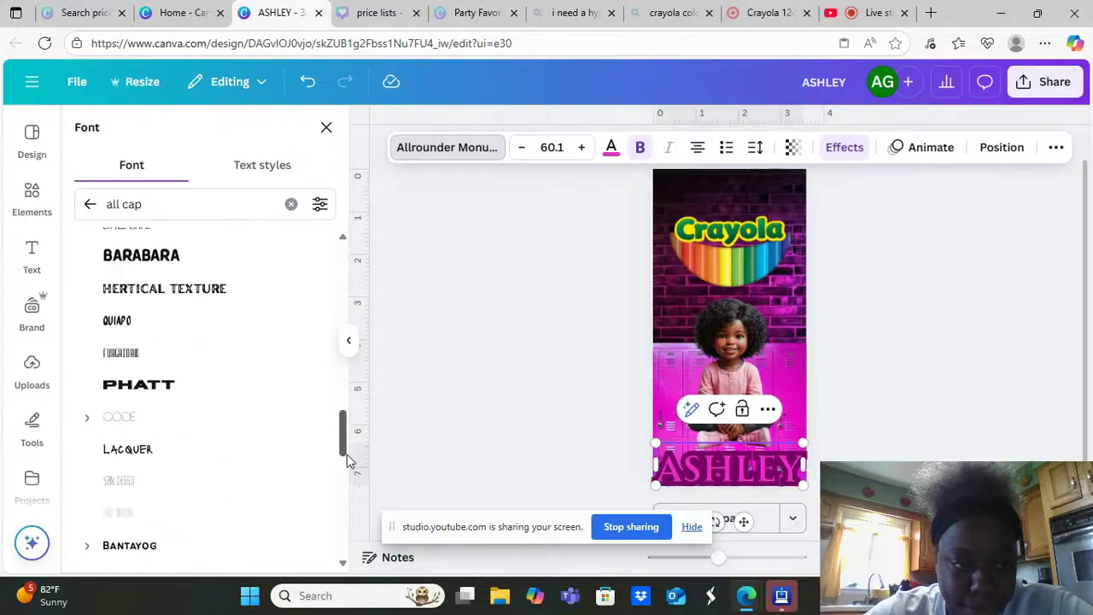
left_click(174, 387)
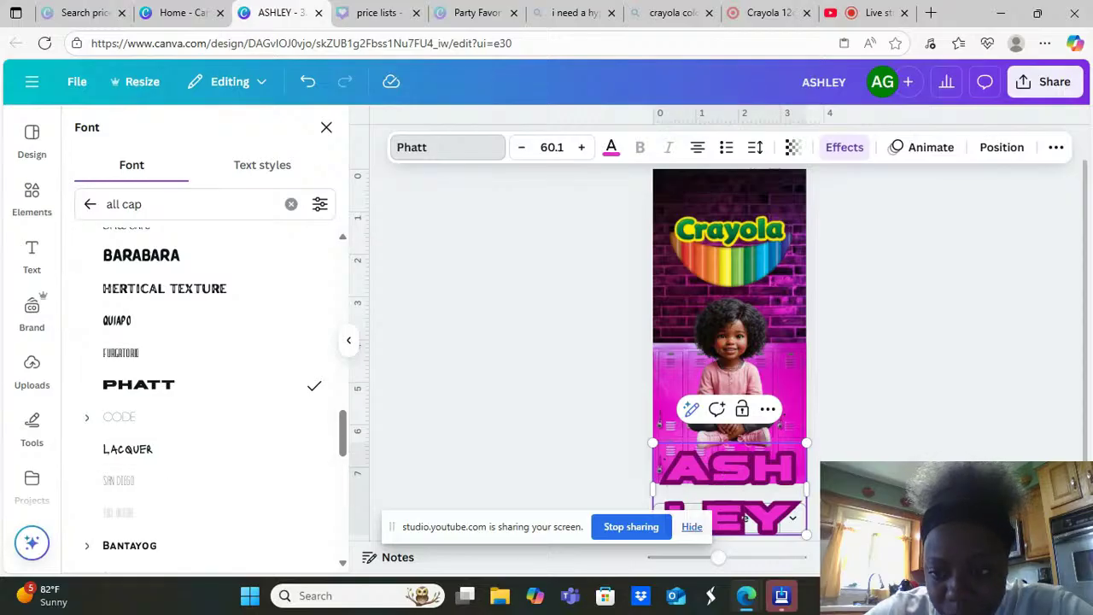
Shrink the name text to font size 31.2 so it fits on one line, centered along the page's bottom edge
left_click_drag(806, 488, 818, 462)
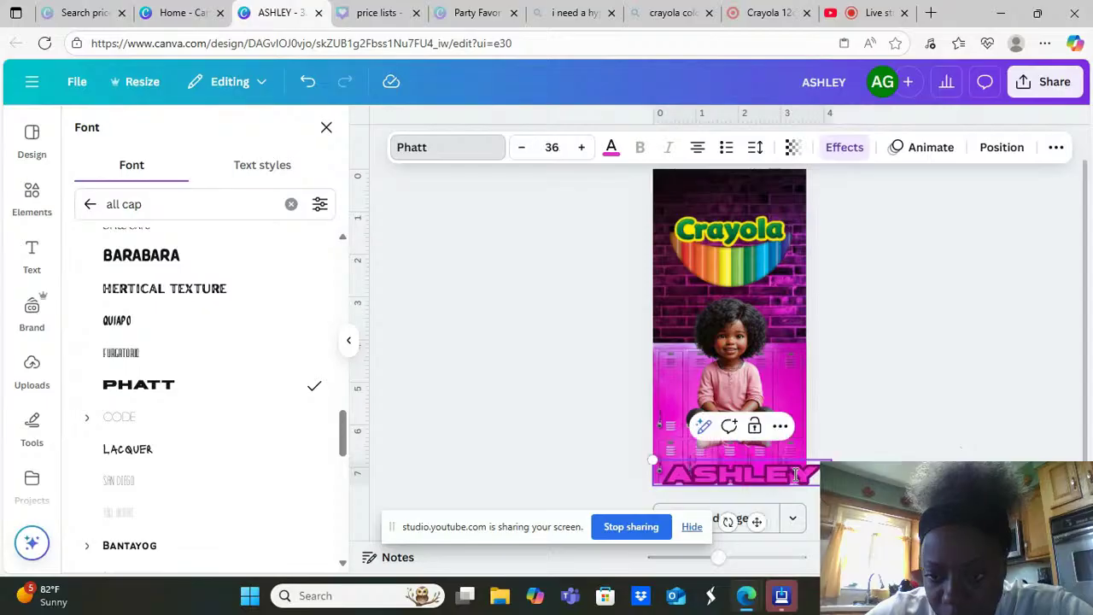
key("Escape")
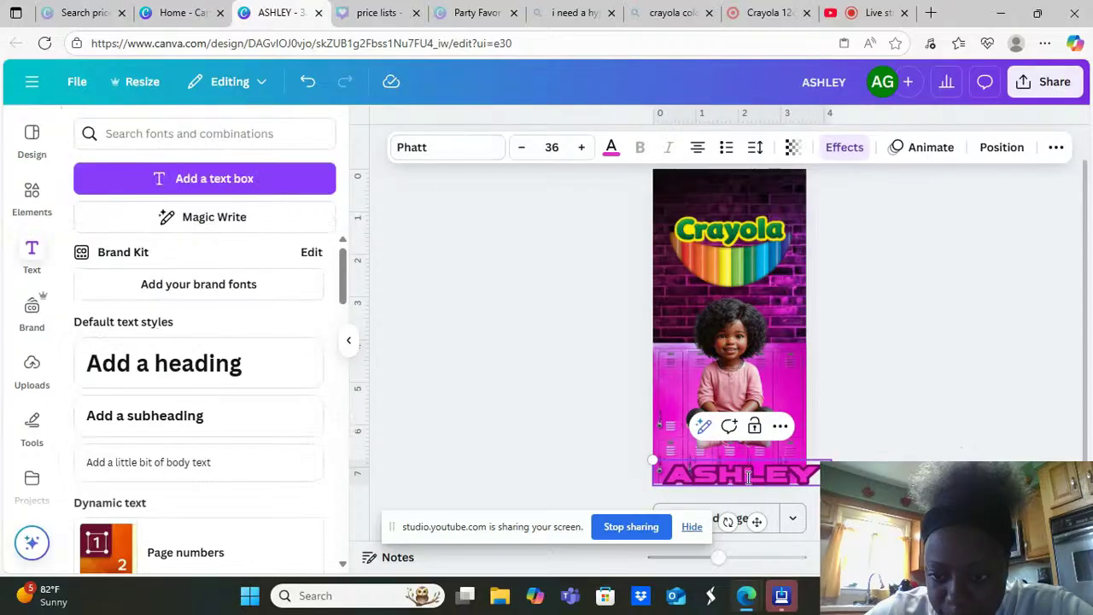
key("Escape")
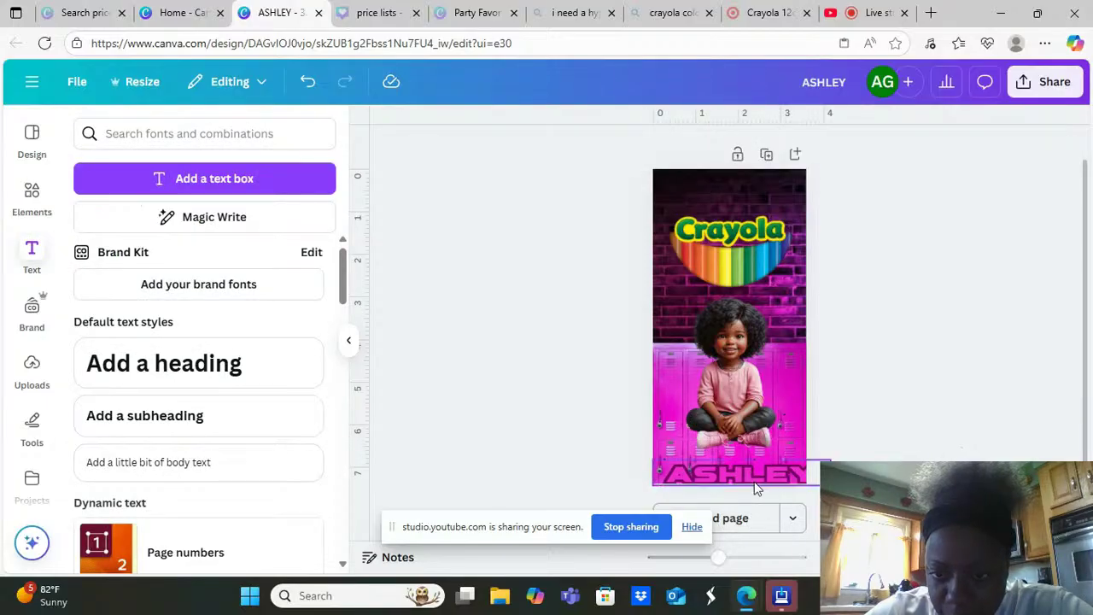
mouse_move(744, 481)
left_mouse_down()
mouse_move(744, 468)
mouse_move(744, 479)
left_mouse_up()
left_click_drag(823, 452, 805, 459)
left_click_drag(742, 486, 753, 476)
Move the little girl down until she sits on the name, and enlarge the centered name text to font size 34.3
left_click(749, 417)
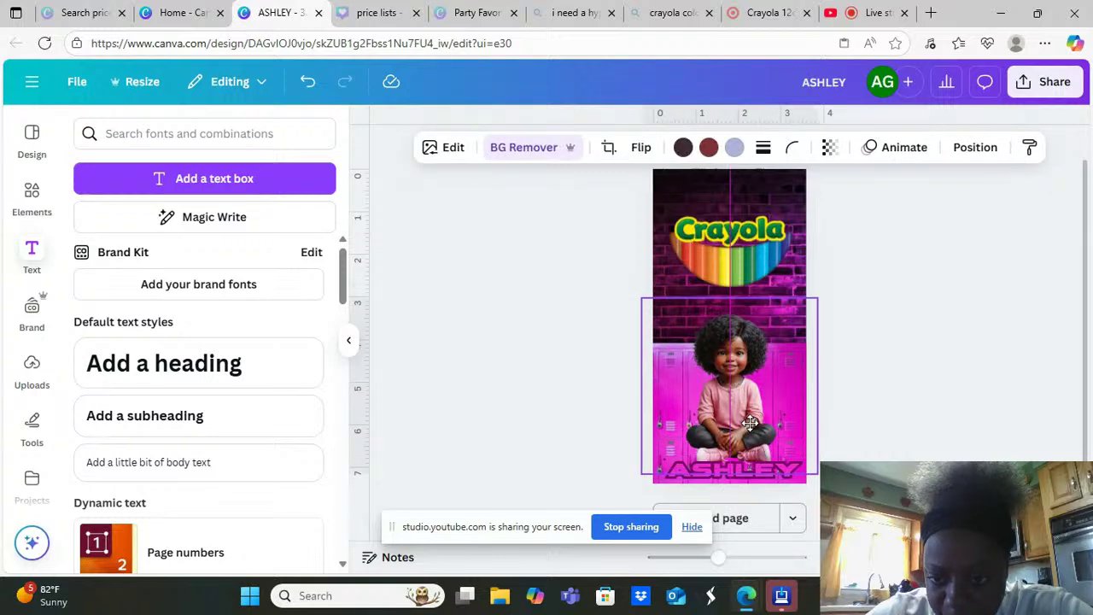
left_click(969, 421)
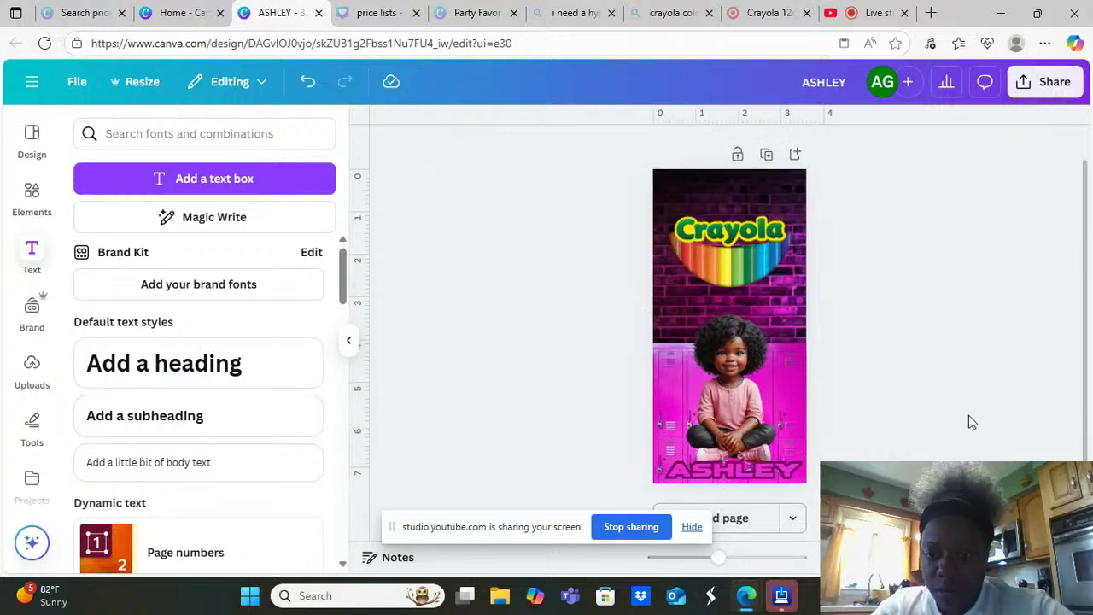
left_click(732, 464)
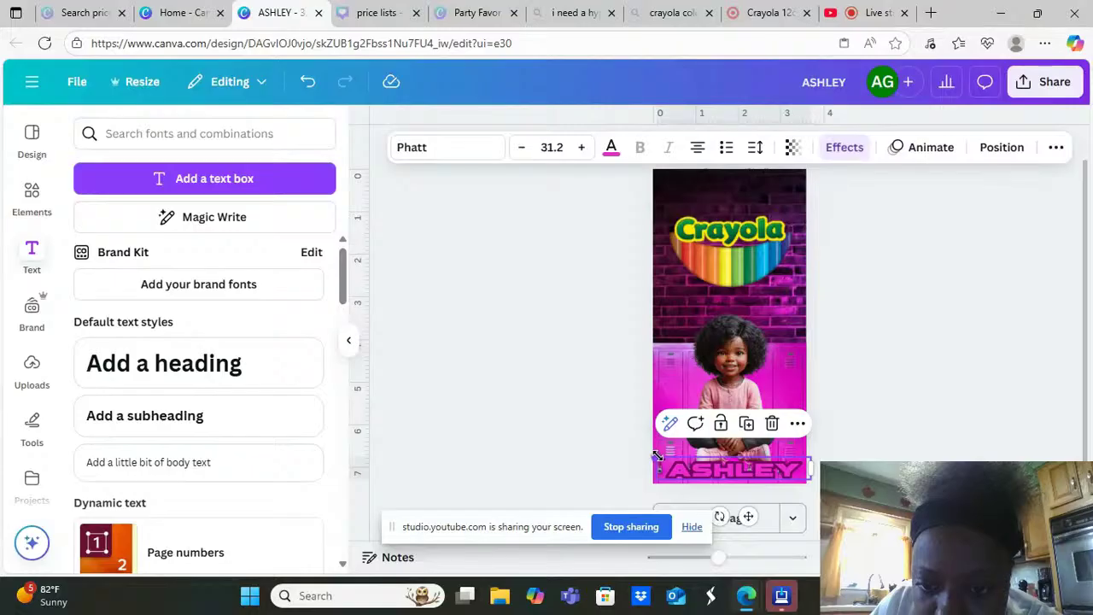
left_click_drag(657, 451, 642, 454)
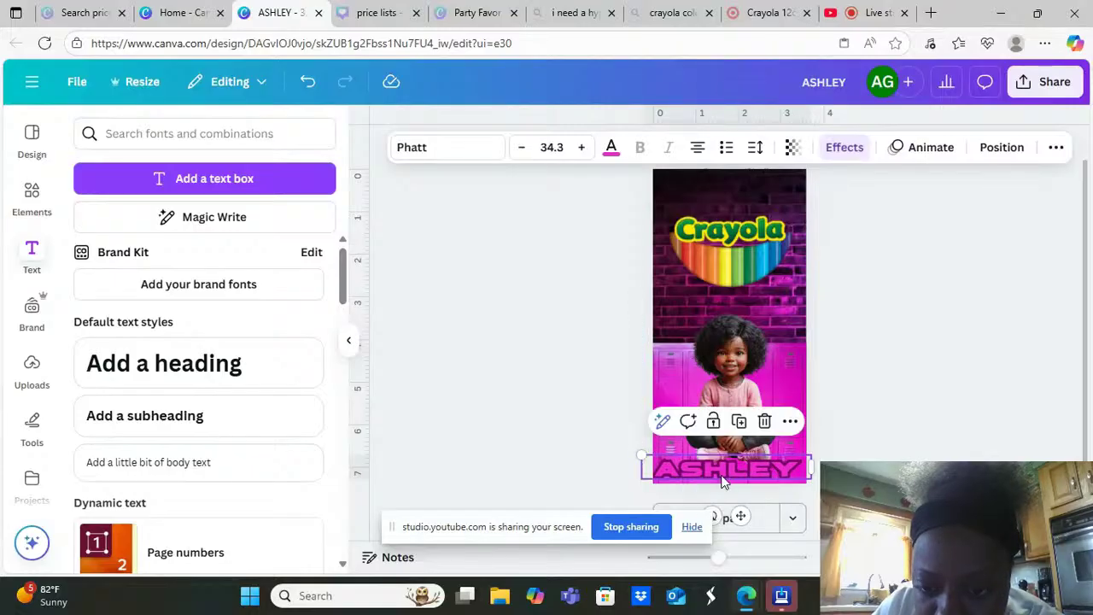
left_click_drag(722, 476, 723, 475)
left_click(879, 459)
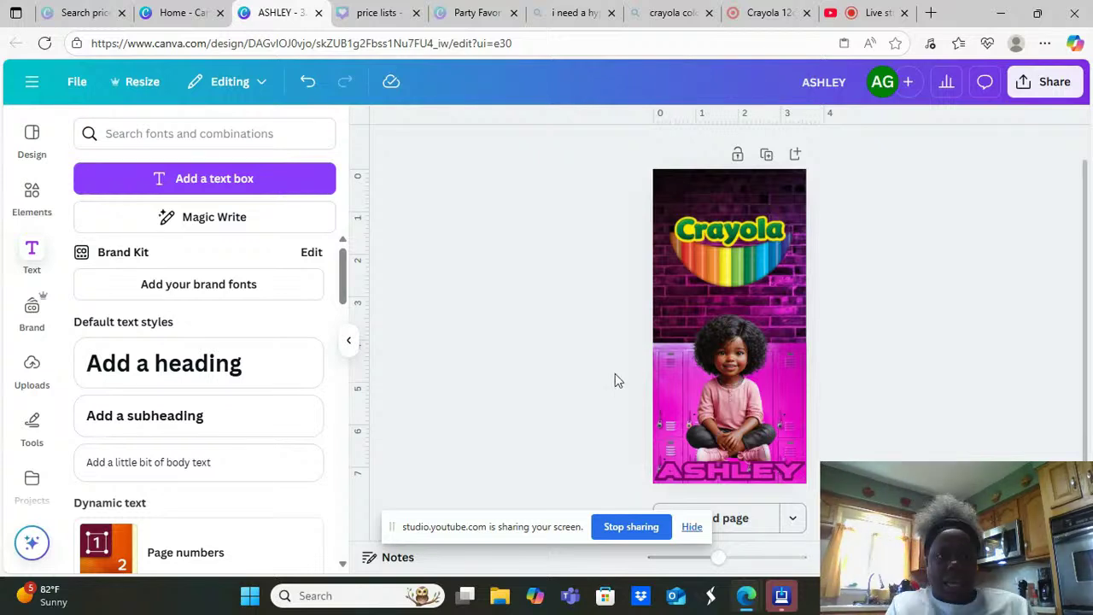
left_click(32, 204)
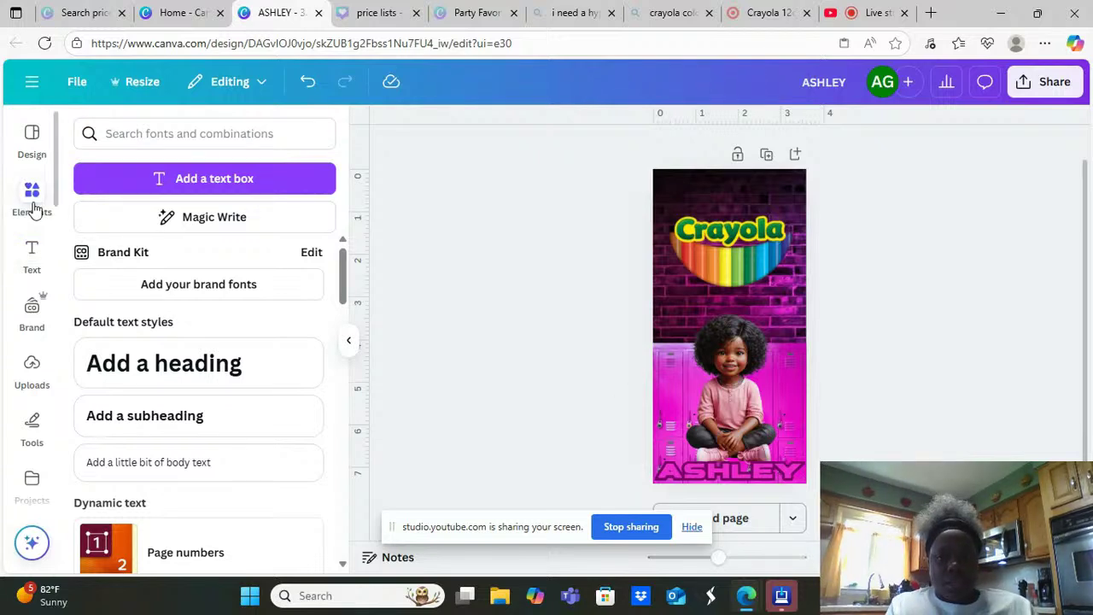
left_click(179, 137)
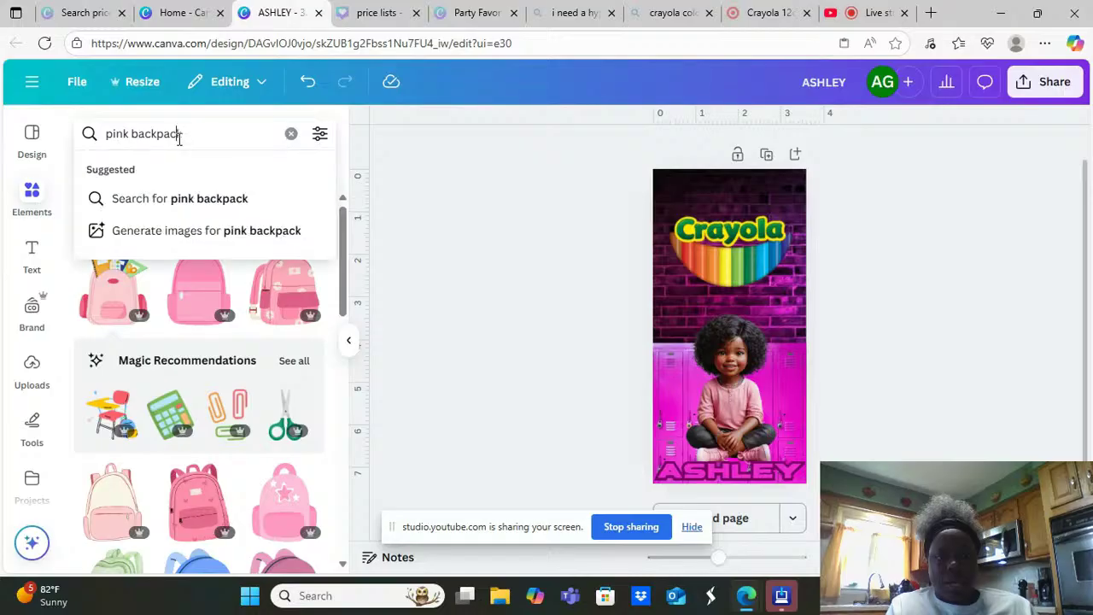
key("BackSpace")
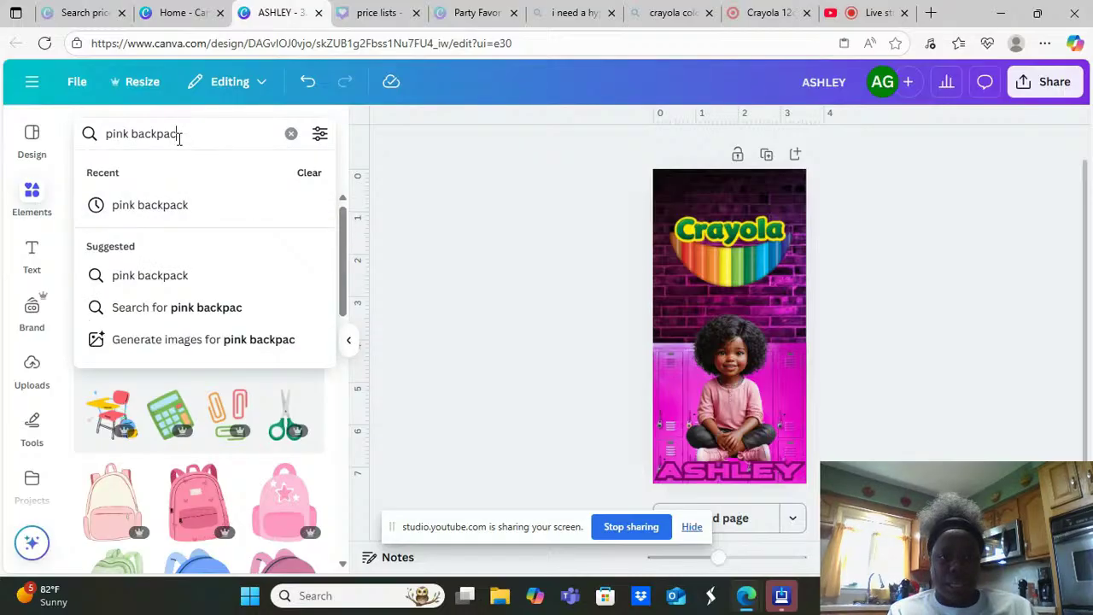
key("BackSpace")
key("BackSpace")
key("BackSpace")
key("BackSpace")
key("BackSpace")
key("BackSpace")
key("BackSpace")
key("BackSpace")
key("BackSpace")
key("BackSpace")
key("BackSpace")
key("BackSpace")
type("p")
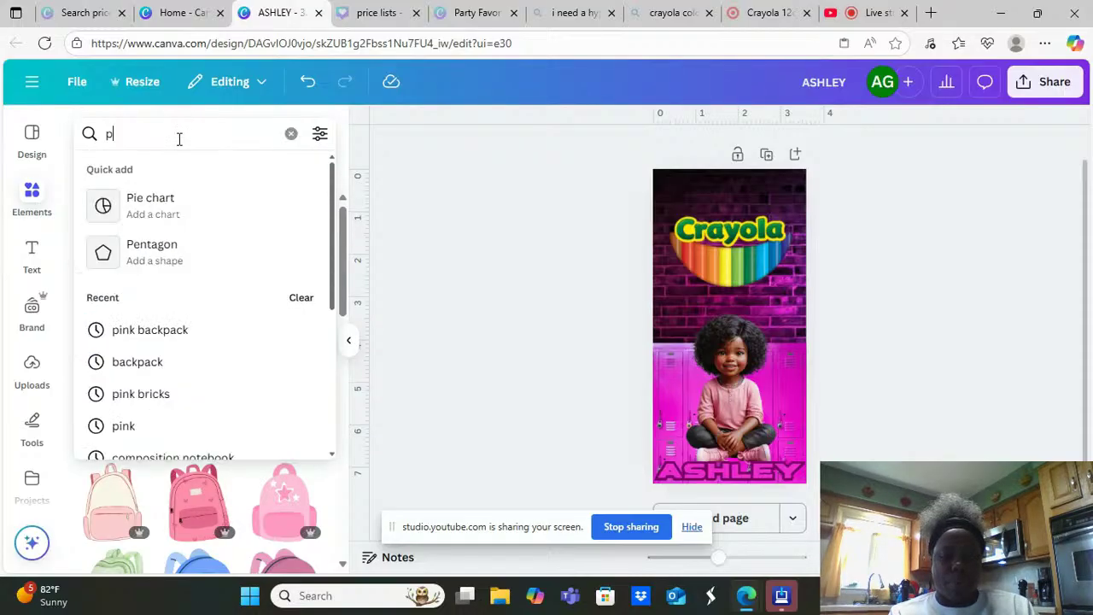
type("urple")
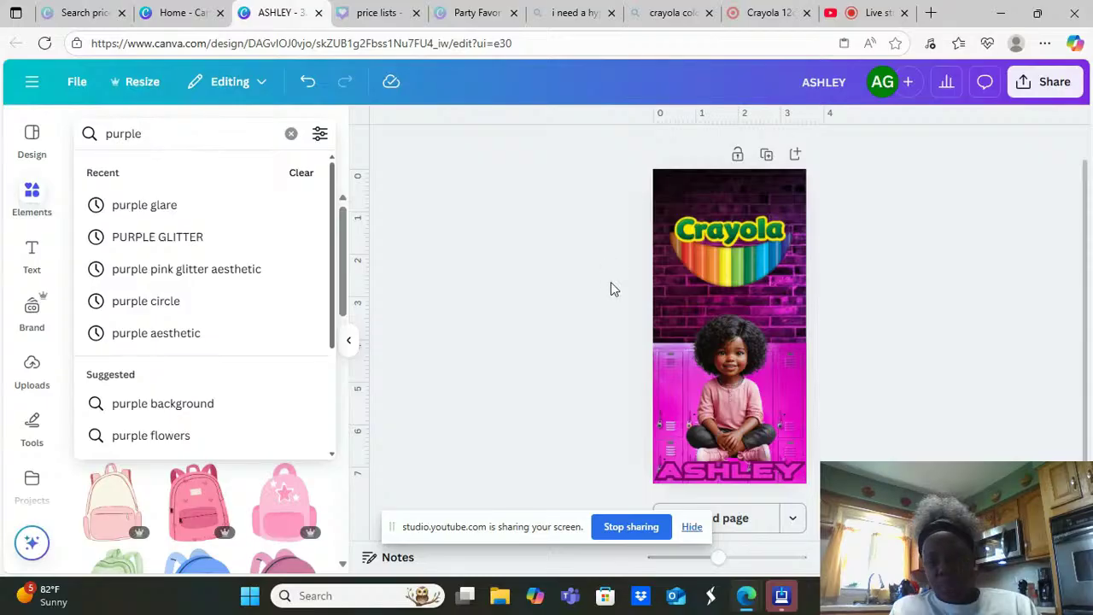
Move the name text up between the pencils and the little girl, and download it alone as a transparent-background PNG
left_click(699, 467)
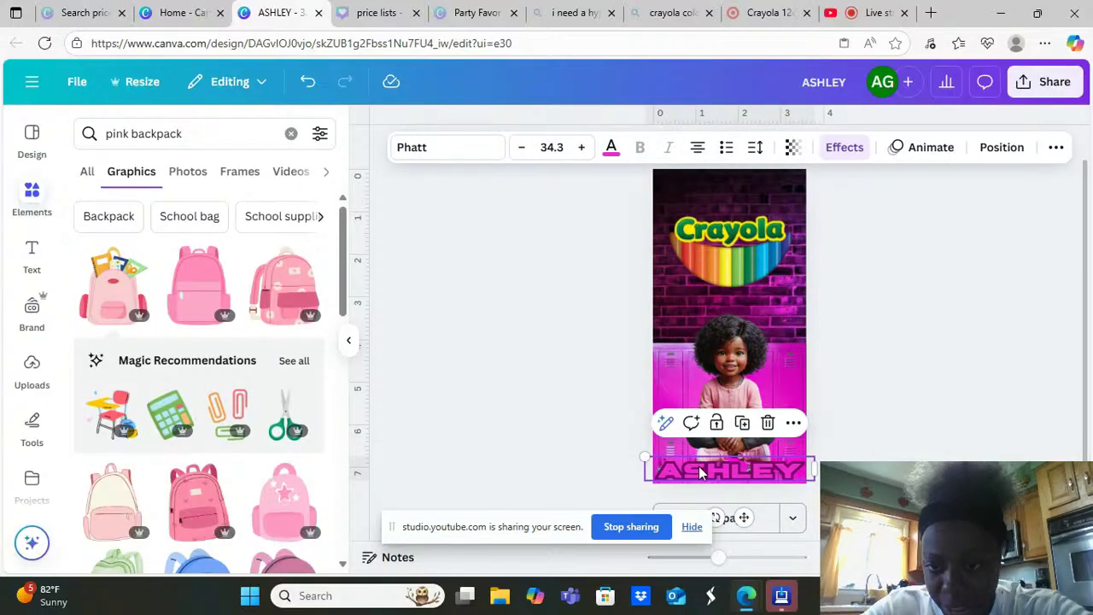
left_click_drag(699, 466, 753, 313)
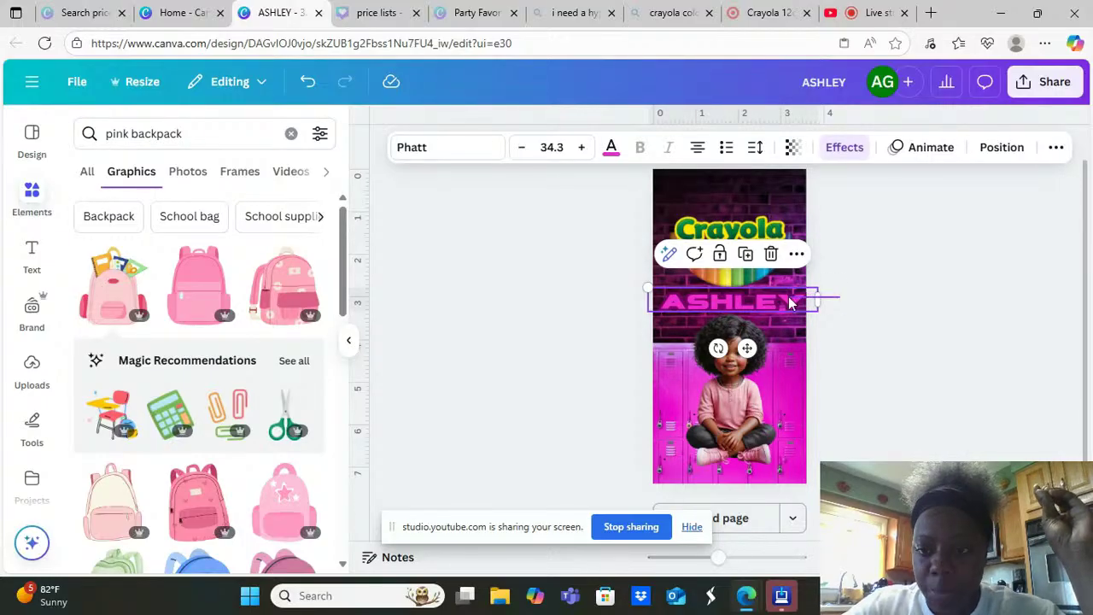
left_click(789, 303, "shift")
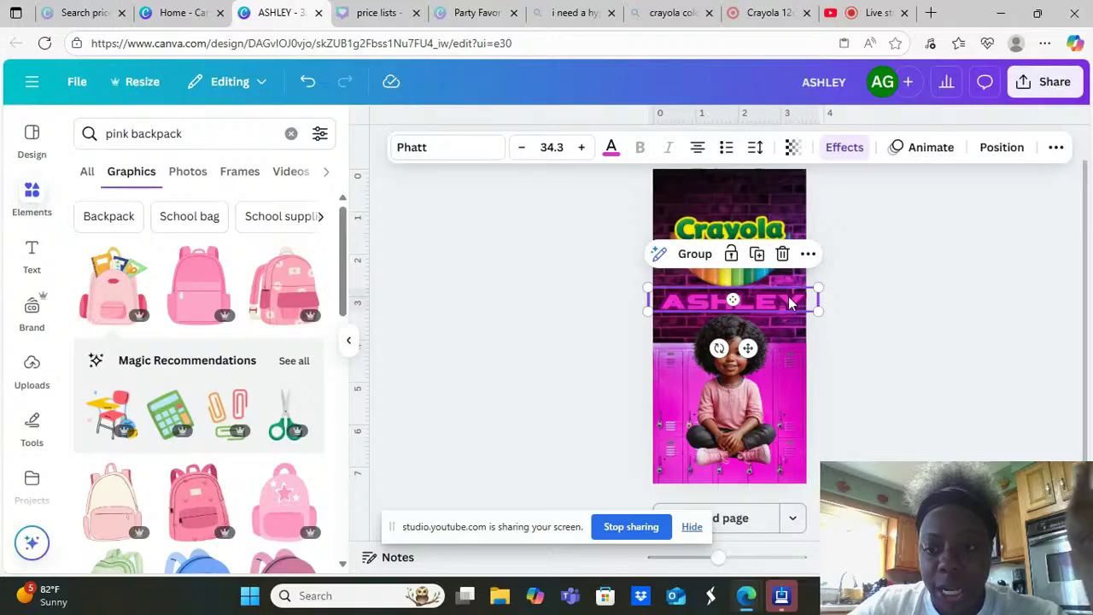
right_click(790, 303)
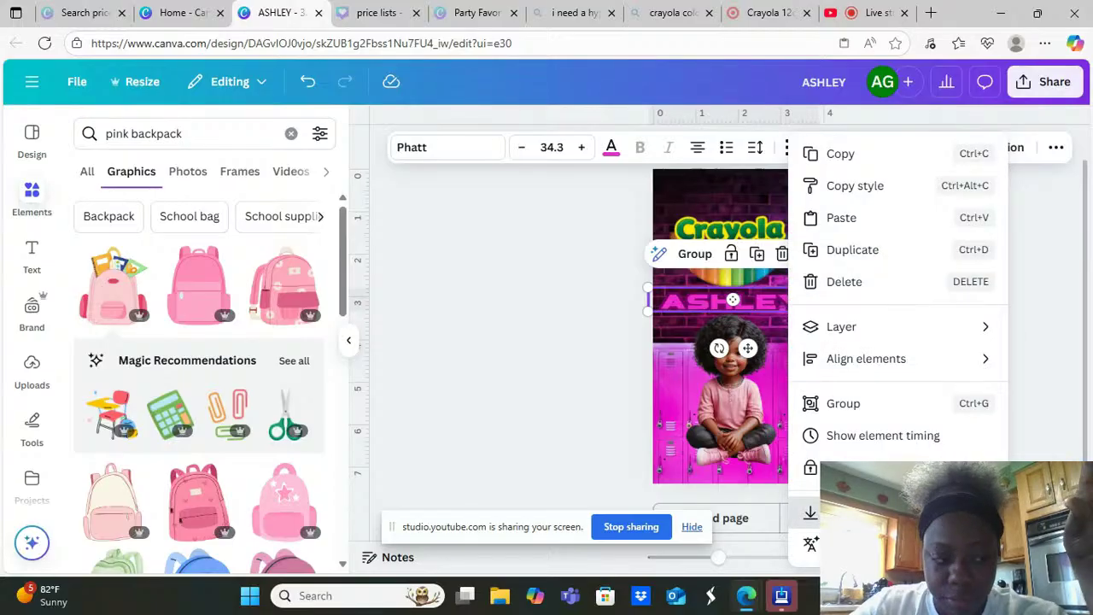
left_click(854, 514)
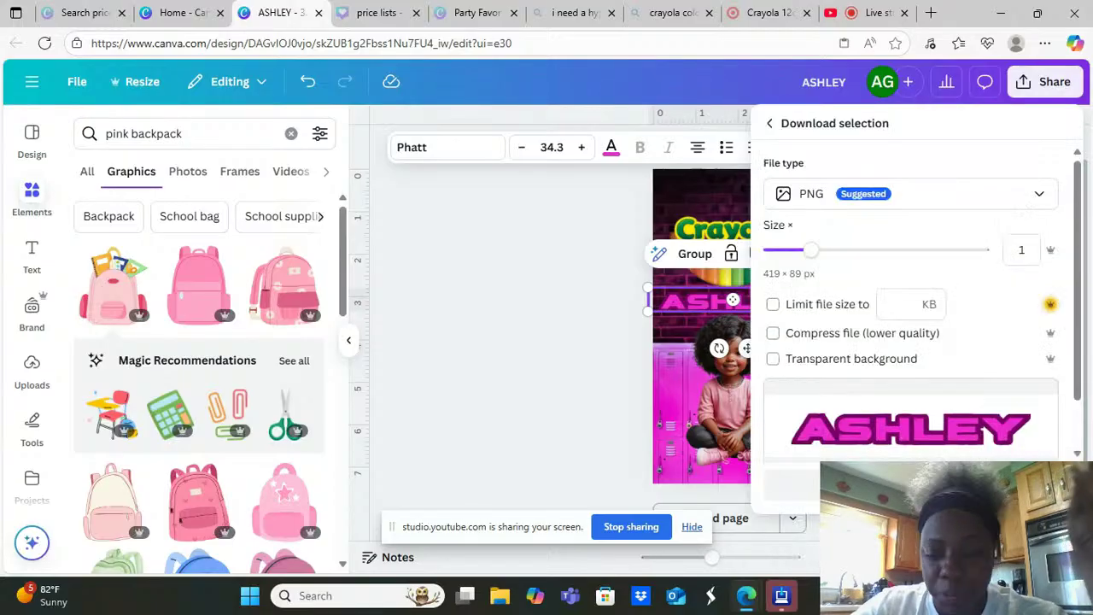
left_click(814, 364)
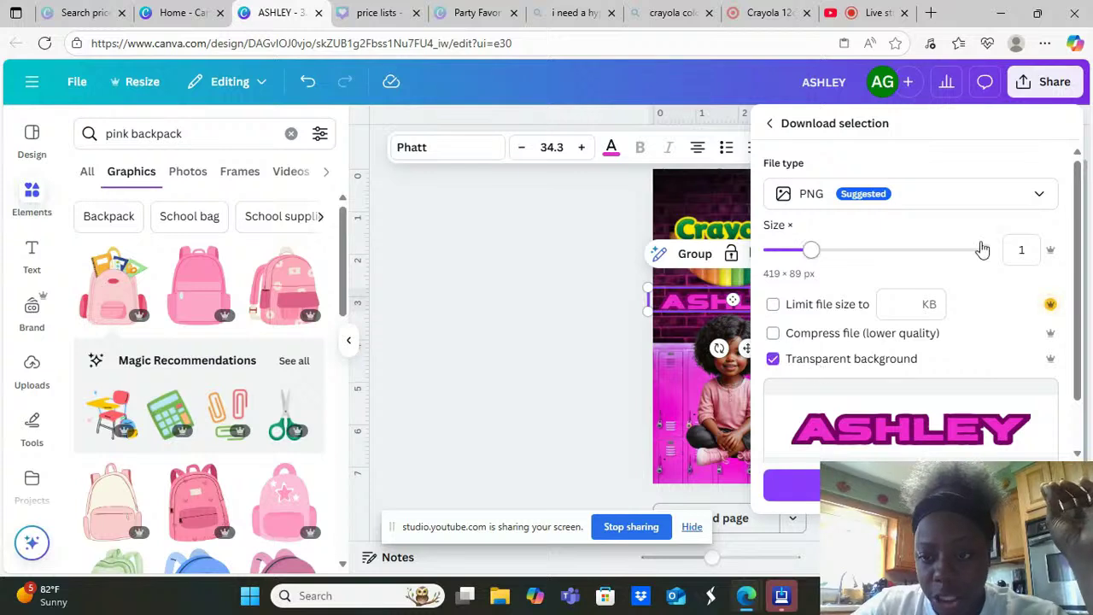
left_click(791, 485)
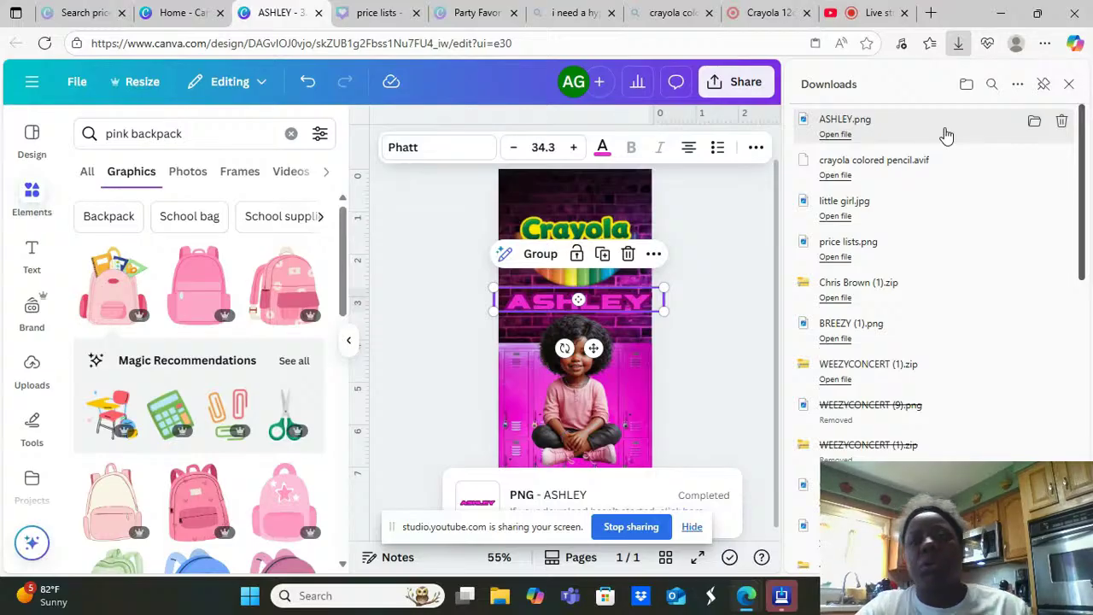
Upload the downloaded name PNG to the design's image uploads and close the browser's downloads list
left_click_drag(946, 135, 178, 279)
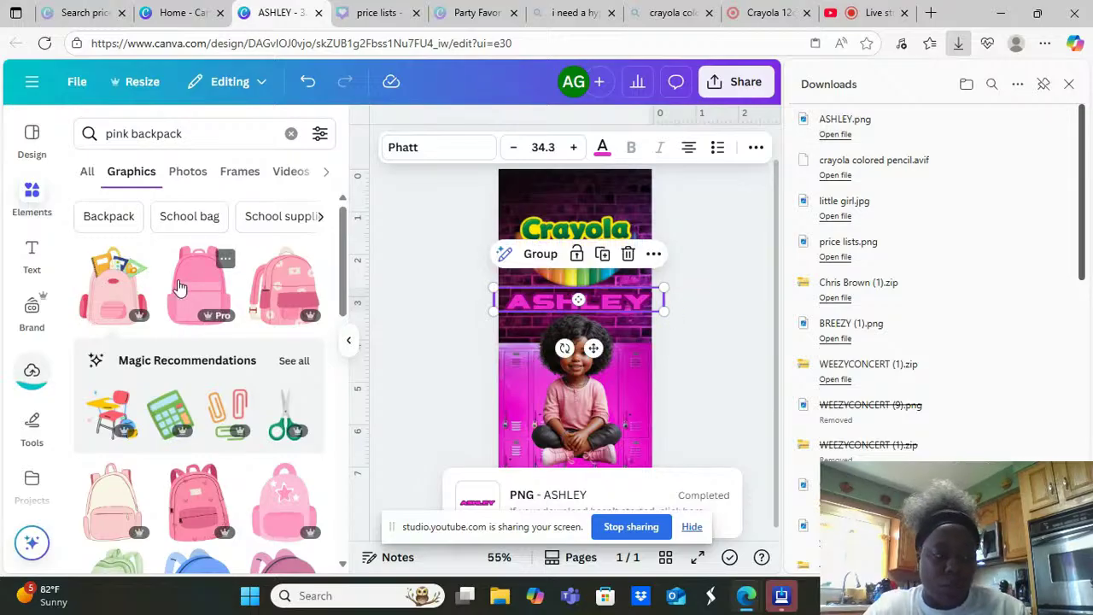
left_click(33, 367)
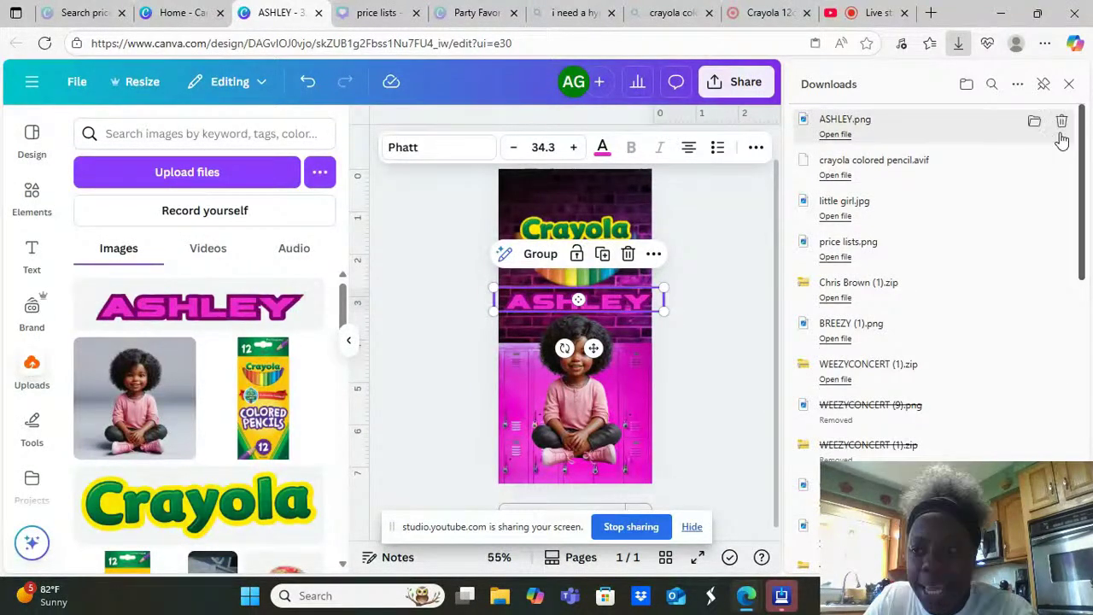
left_click(1069, 85)
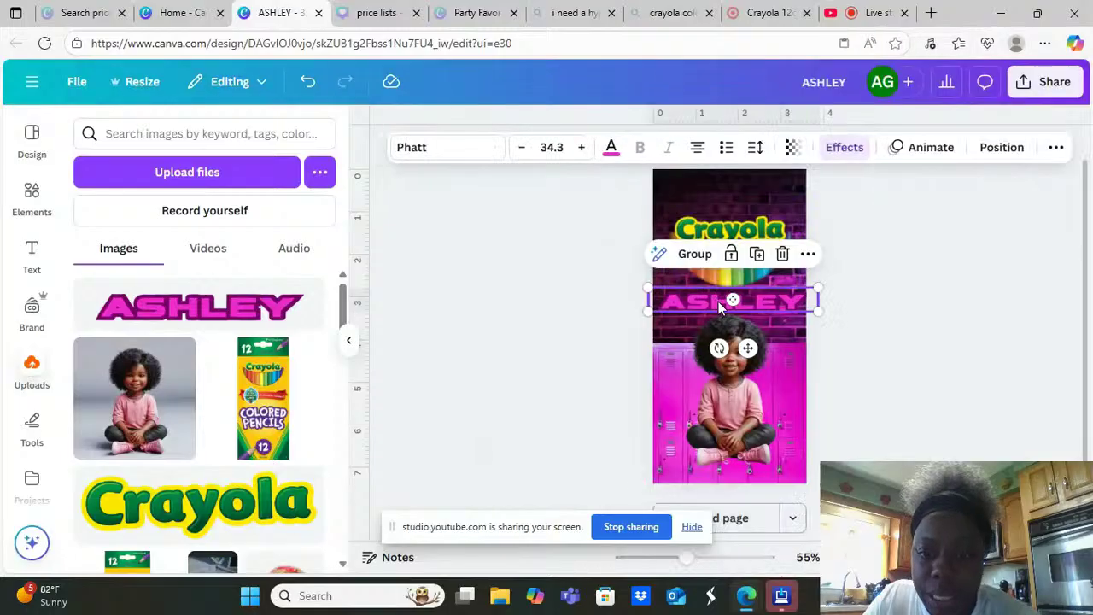
Delete the original name text above the little girl's head
left_click(874, 395)
left_click(770, 300)
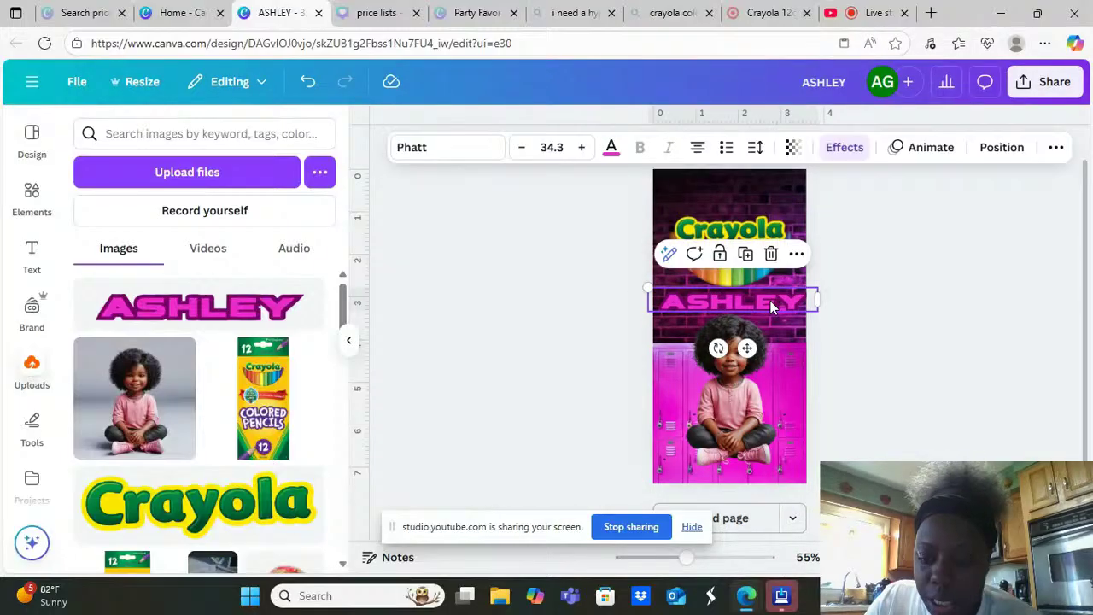
key("Escape")
left_click(770, 301)
key("Delete")
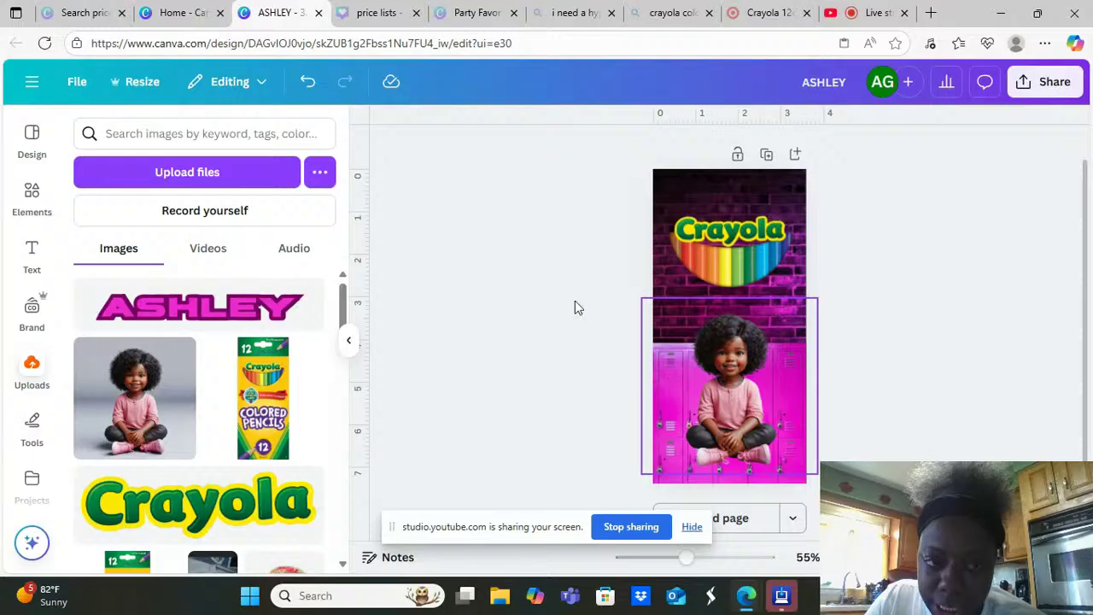
Add the uploaded name image to the page and enlarge it across the full width along the bottom edge
left_click(173, 313)
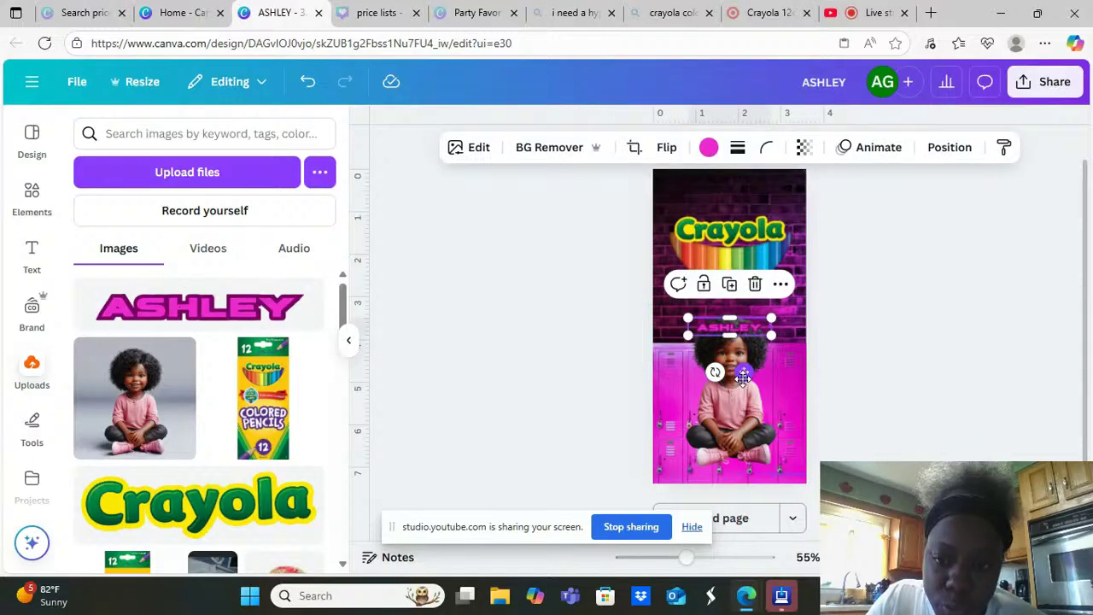
left_click_drag(743, 375, 709, 347)
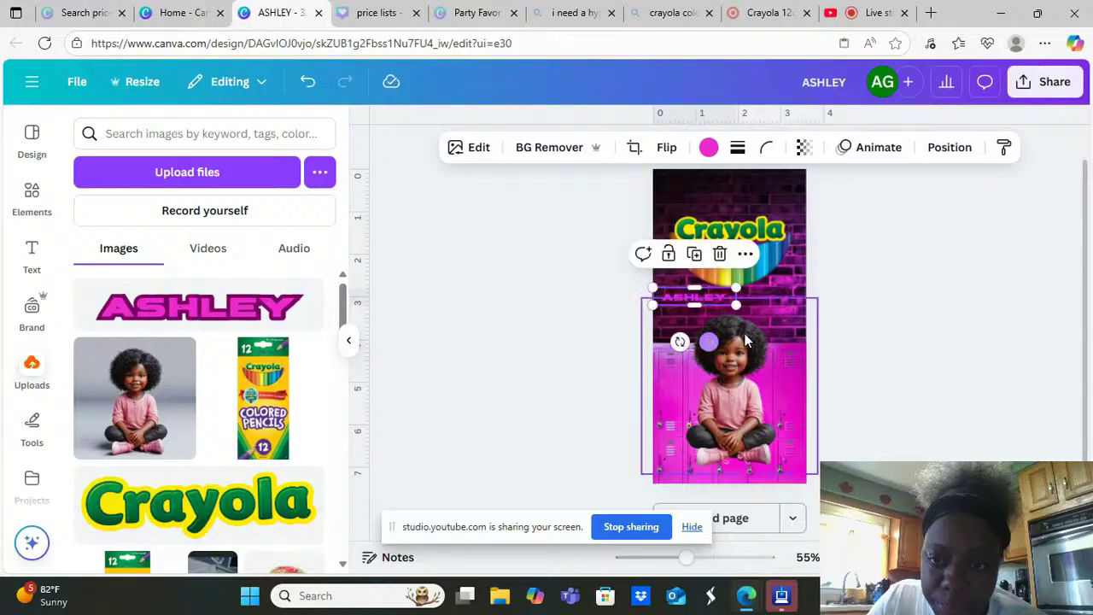
left_click_drag(736, 304, 764, 468)
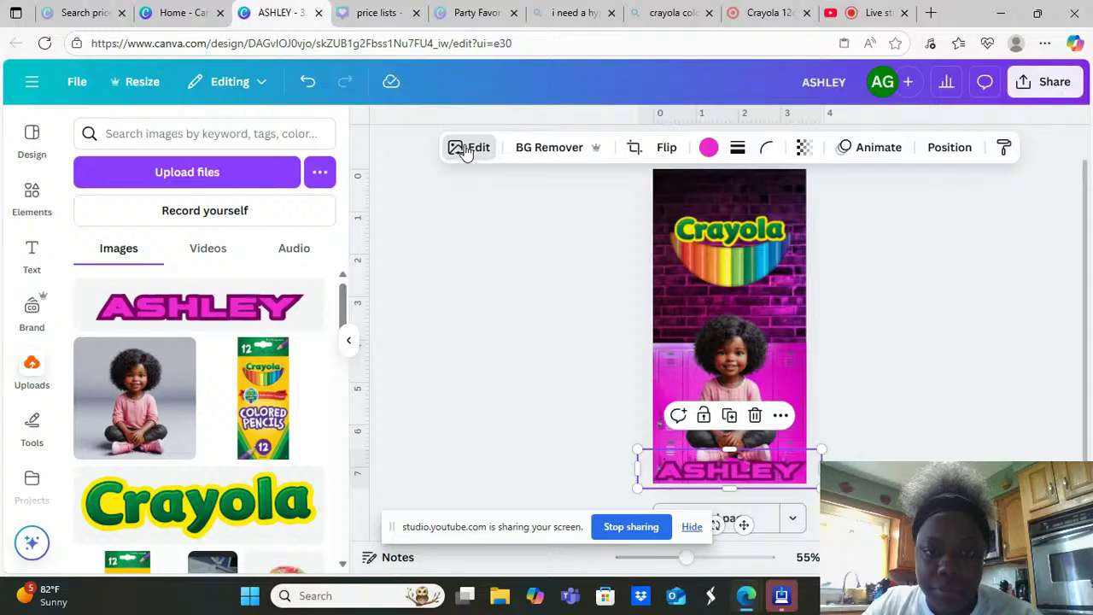
Give the name image an Outline shadow in near-white #FFFCFC
left_click(469, 147)
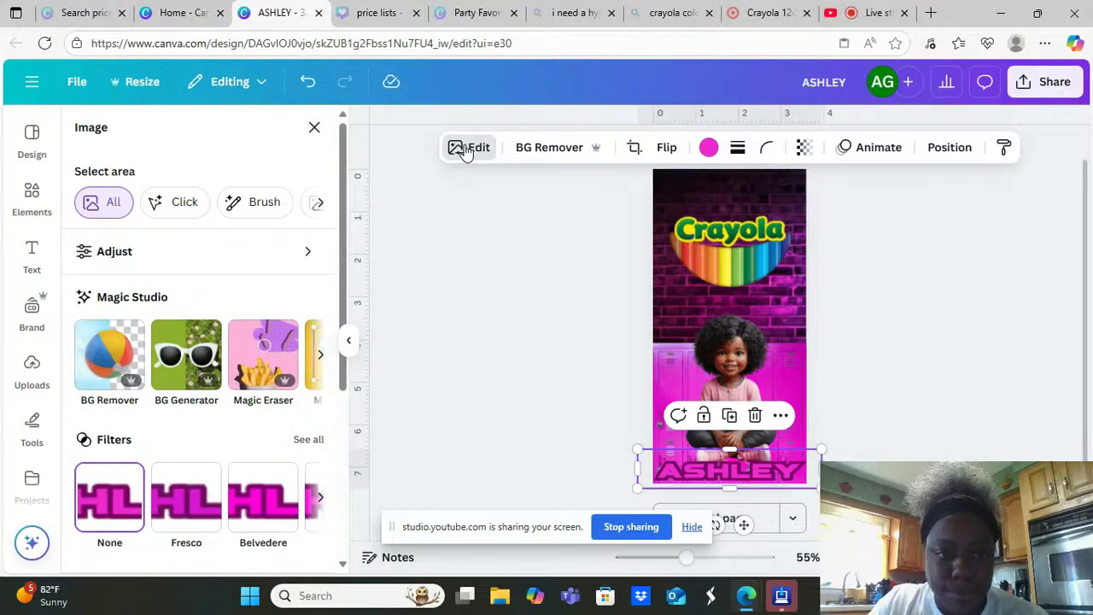
mouse_move(346, 245)
left_mouse_down()
mouse_move(340, 441)
mouse_move(345, 244)
left_mouse_up()
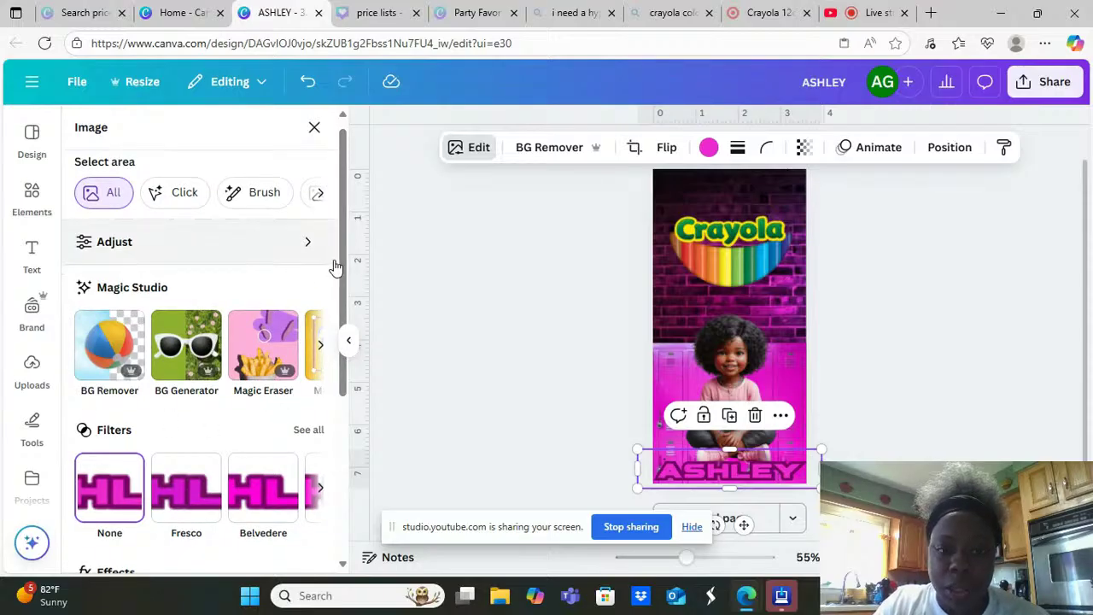
left_click_drag(340, 250, 333, 415)
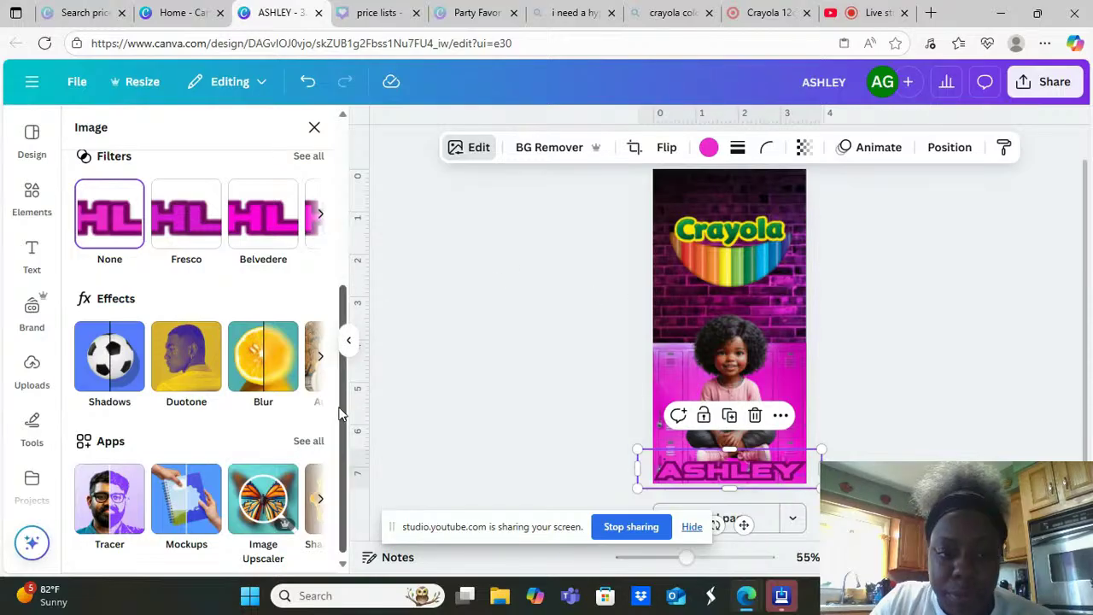
mouse_move(344, 415)
left_mouse_down()
mouse_move(346, 322)
mouse_move(339, 430)
left_mouse_up()
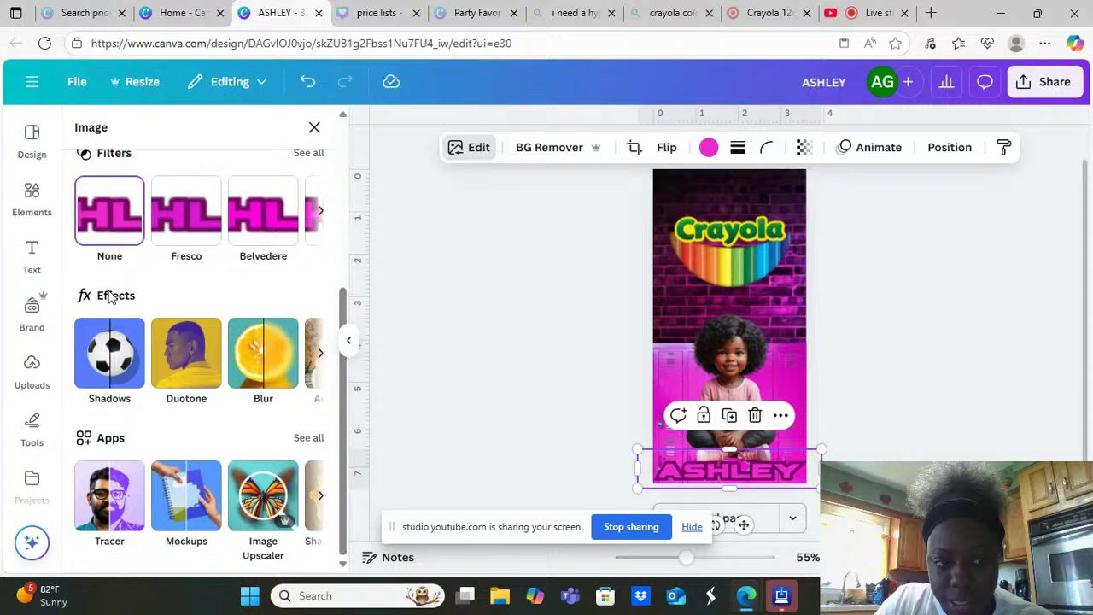
left_click(113, 355)
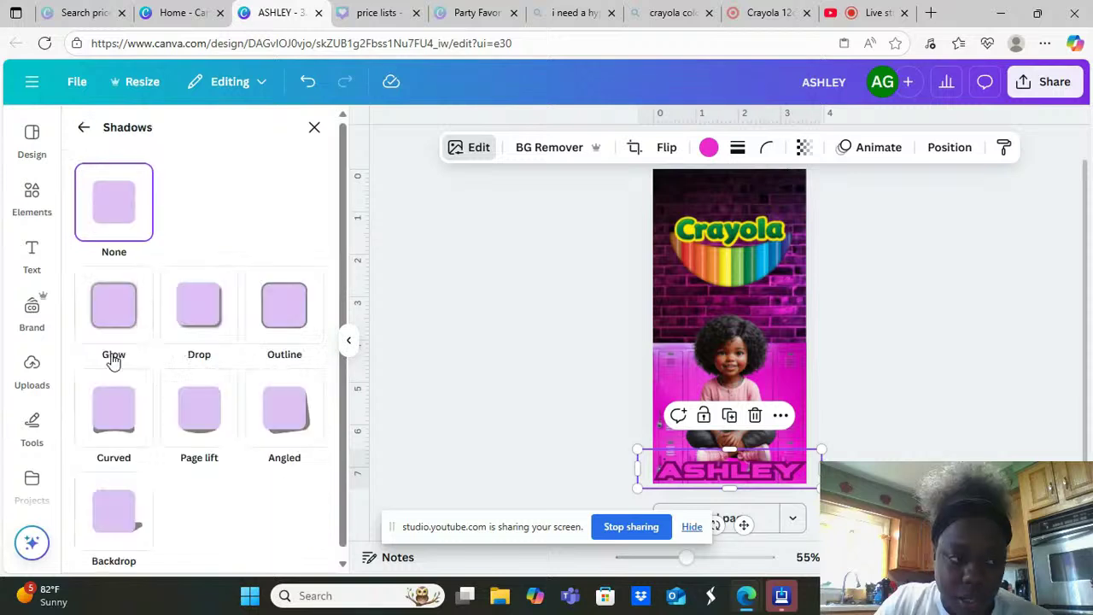
left_click(254, 331)
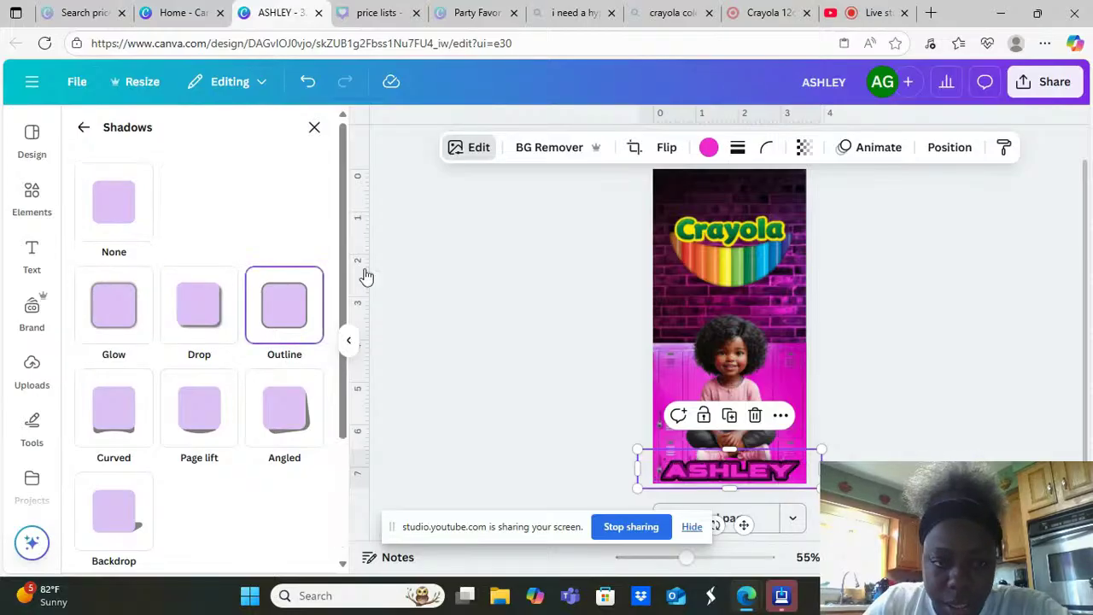
left_click_drag(345, 268, 344, 381)
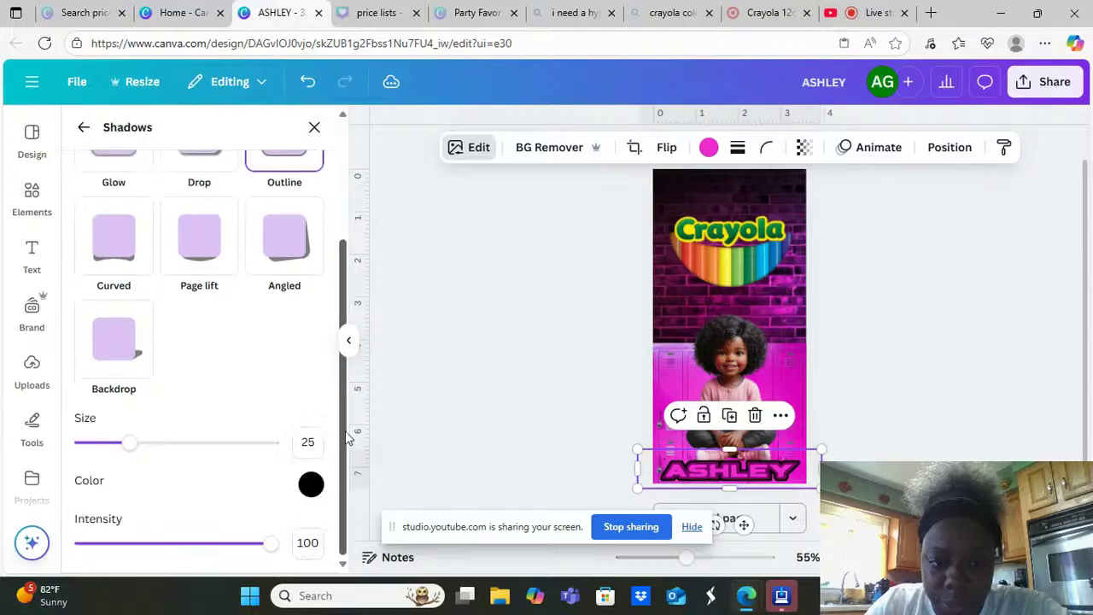
left_click(312, 483)
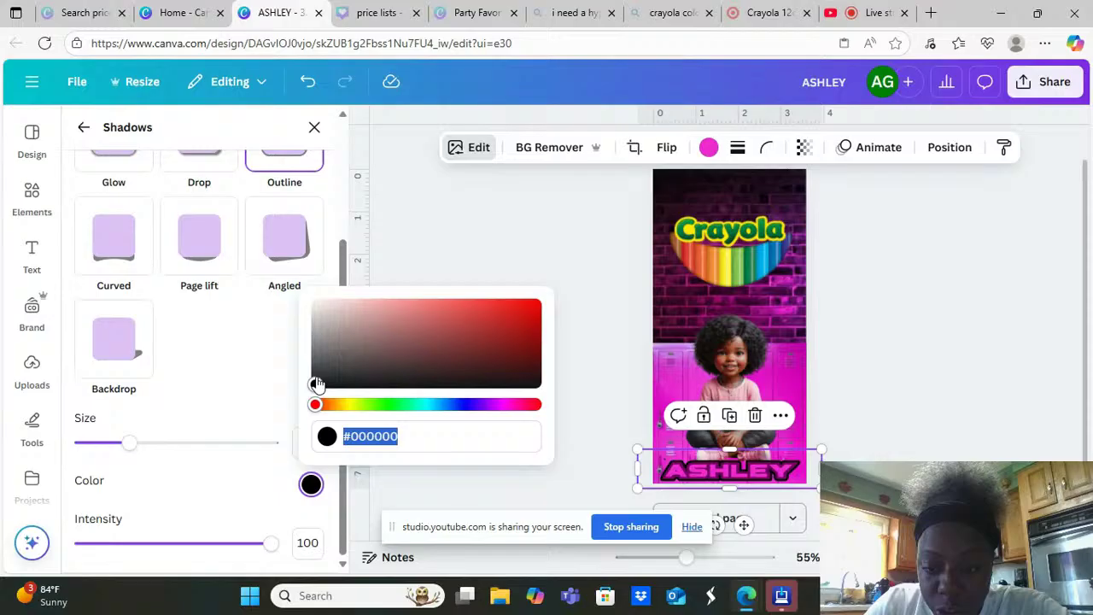
left_click_drag(316, 383, 315, 298)
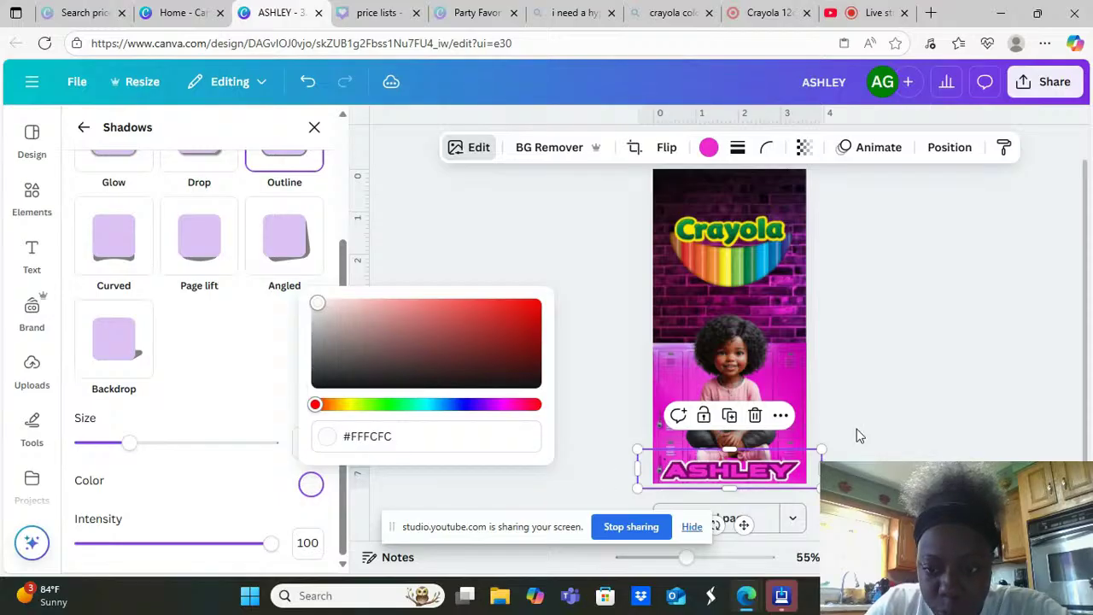
Enlarge the outlined name image slightly on both sides to about 4.6 × 1 in so it spans the page's bottom edge
left_click(821, 449)
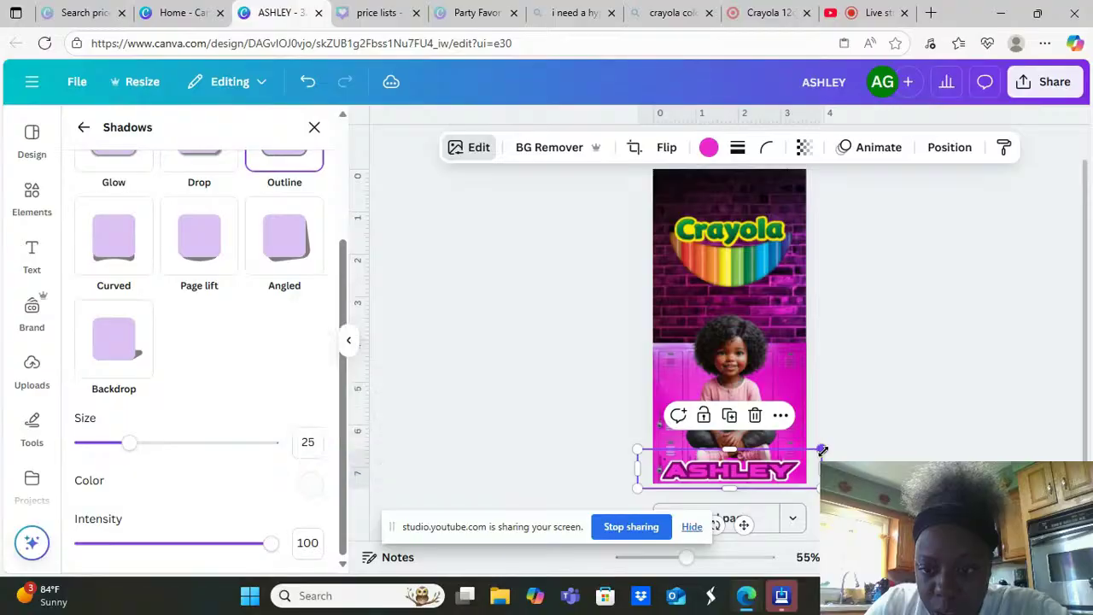
left_click_drag(822, 449, 827, 448)
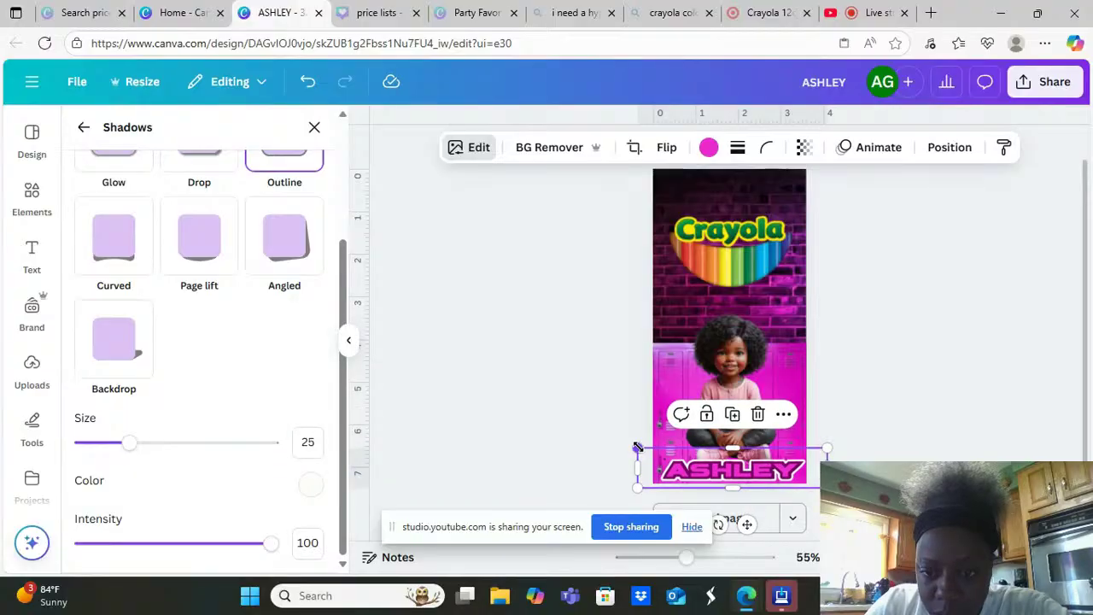
left_click_drag(636, 447, 630, 447)
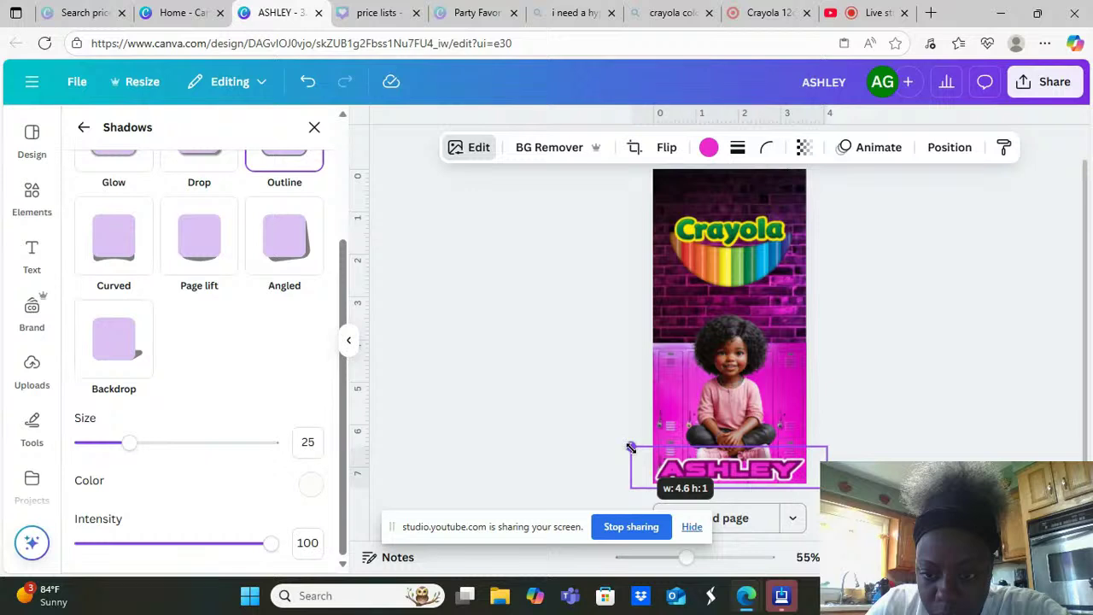
left_click(951, 412)
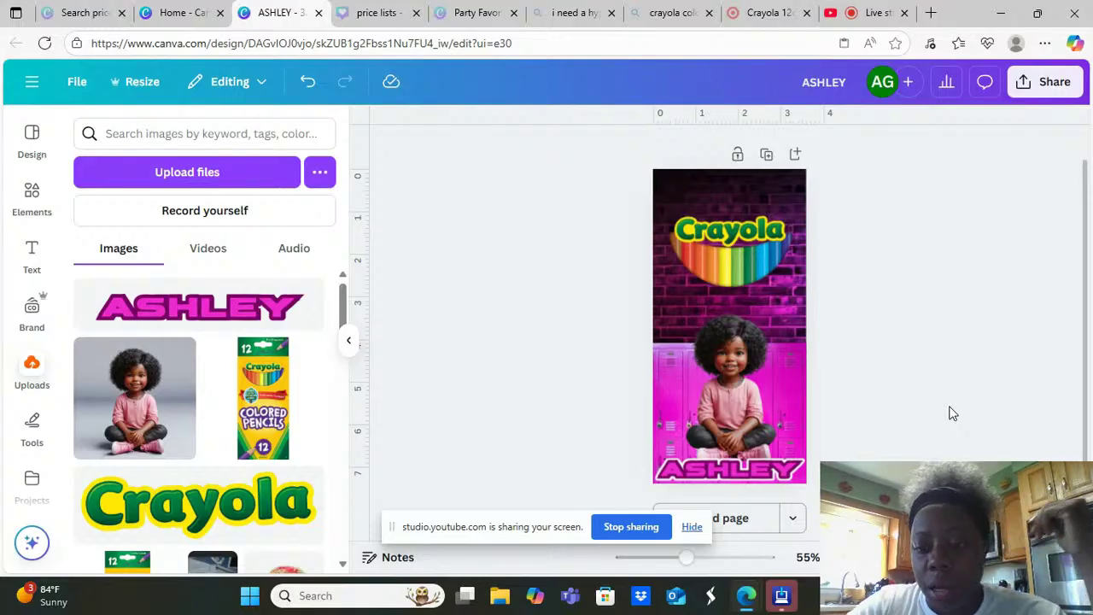
Enlarge the little girl until her hair reaches the pencils, and center her horizontally above the name
left_click(779, 335)
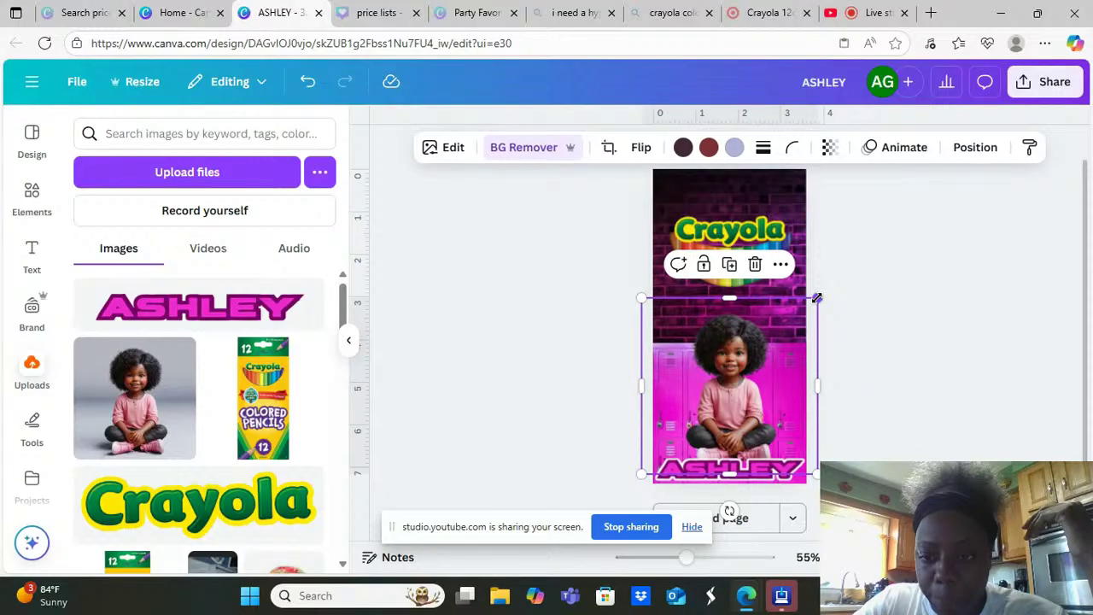
left_click_drag(817, 298, 851, 263)
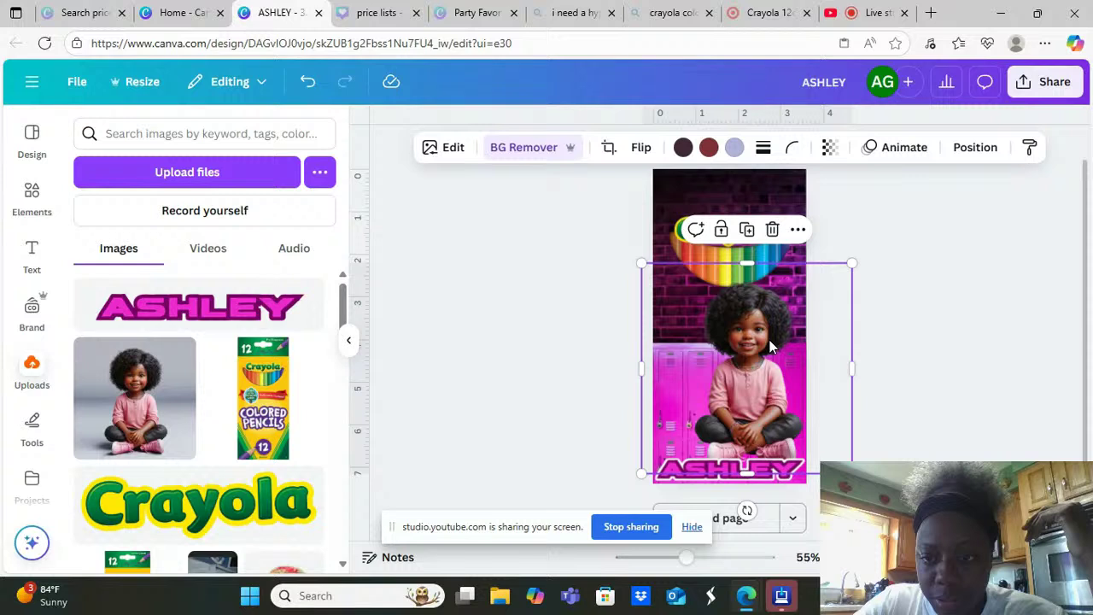
left_click_drag(769, 340, 753, 341)
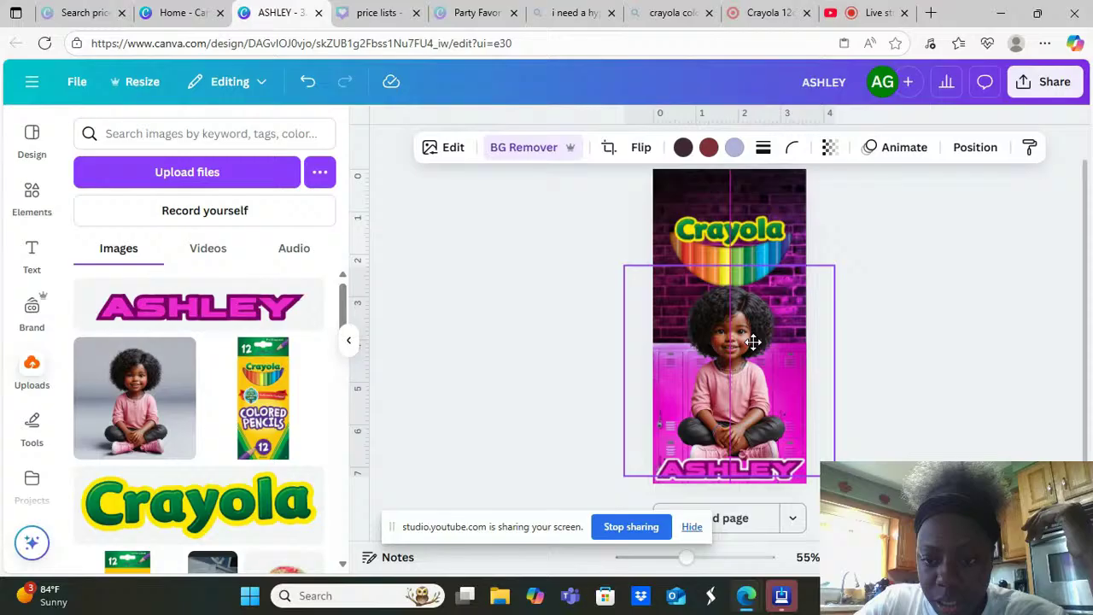
left_click_drag(753, 342, 753, 342)
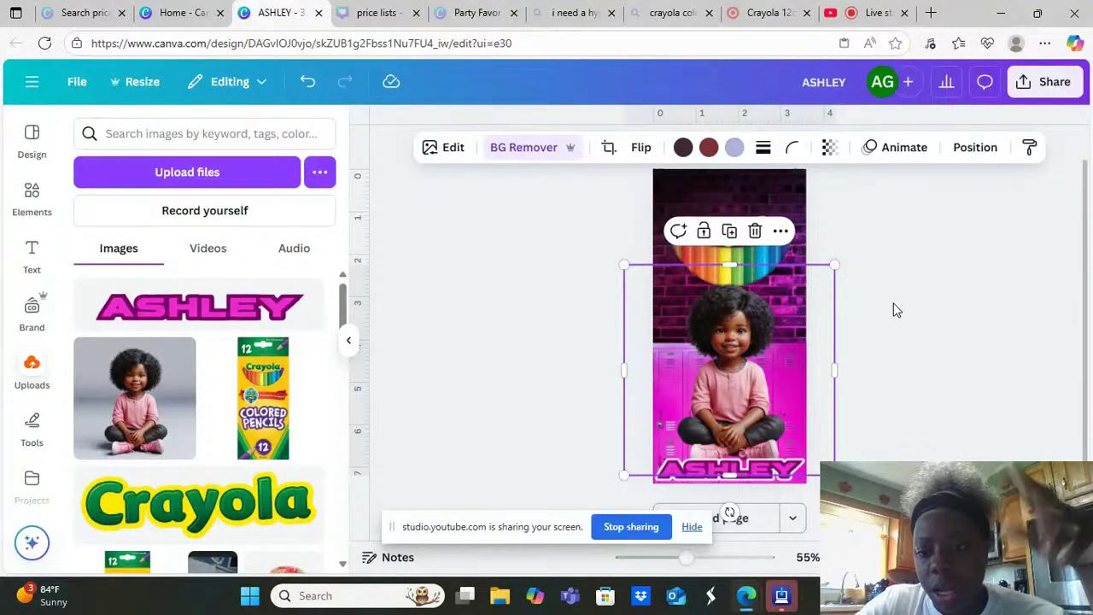
left_click(924, 330)
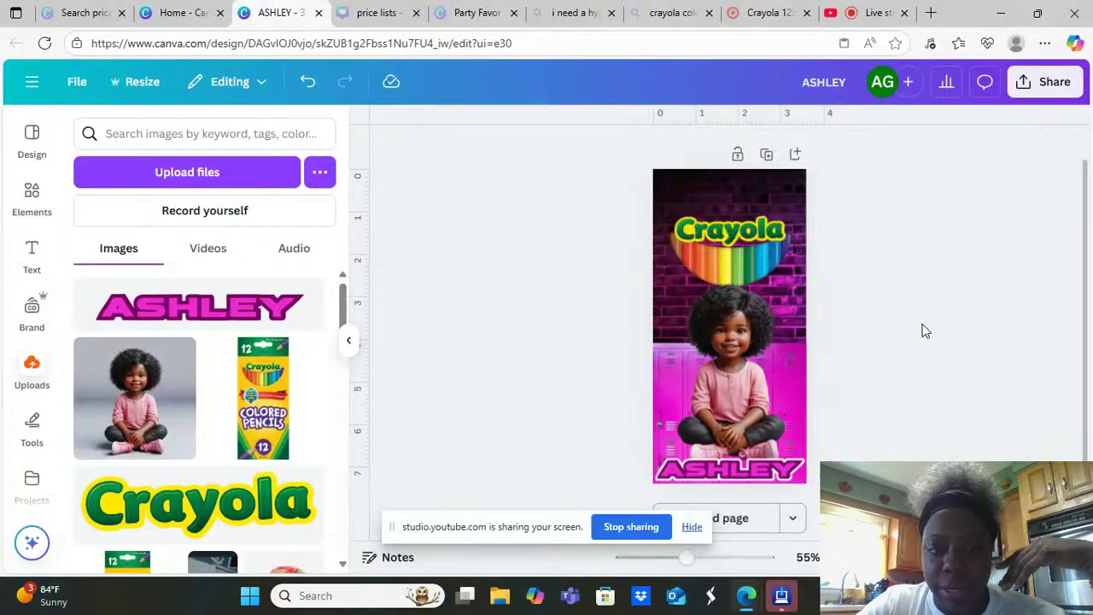
Search the elements library for "purple scissors"
left_click(171, 129)
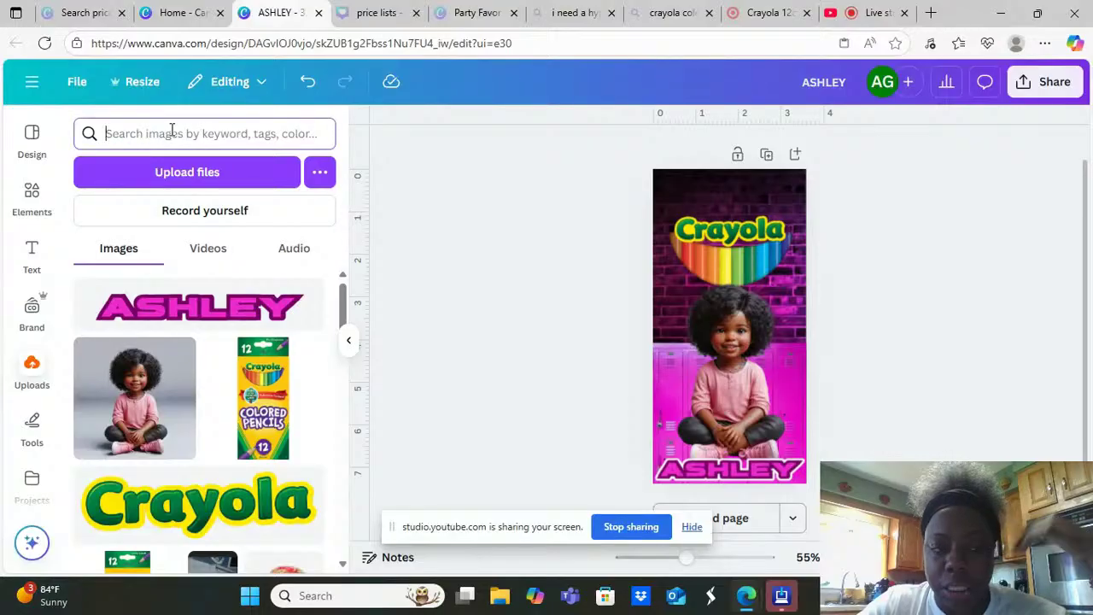
left_click(28, 205)
left_click(227, 126)
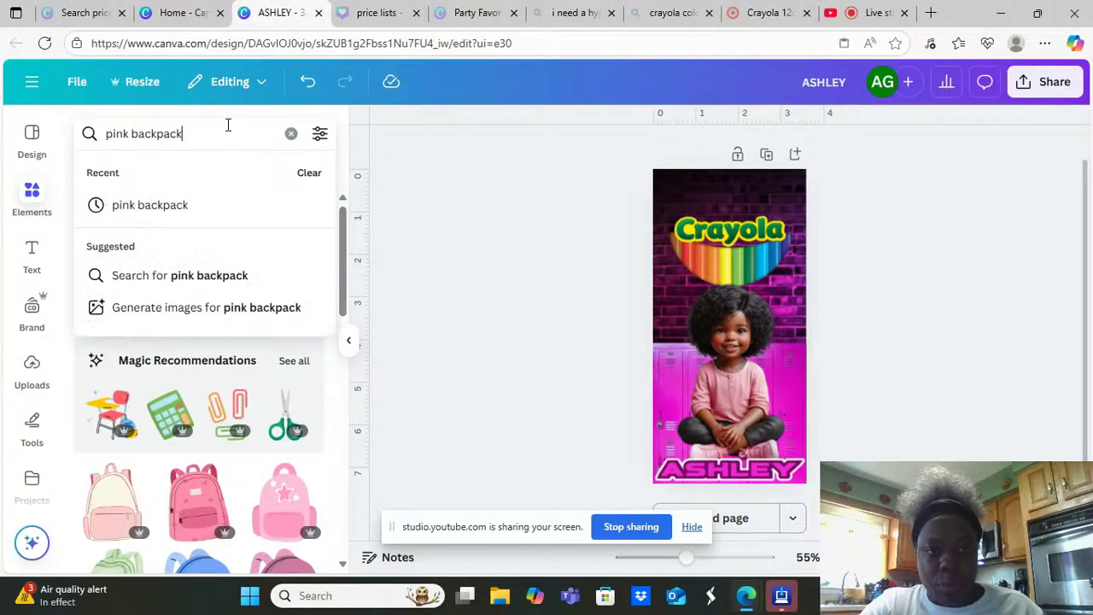
triple_click(228, 126)
key("BackSpace")
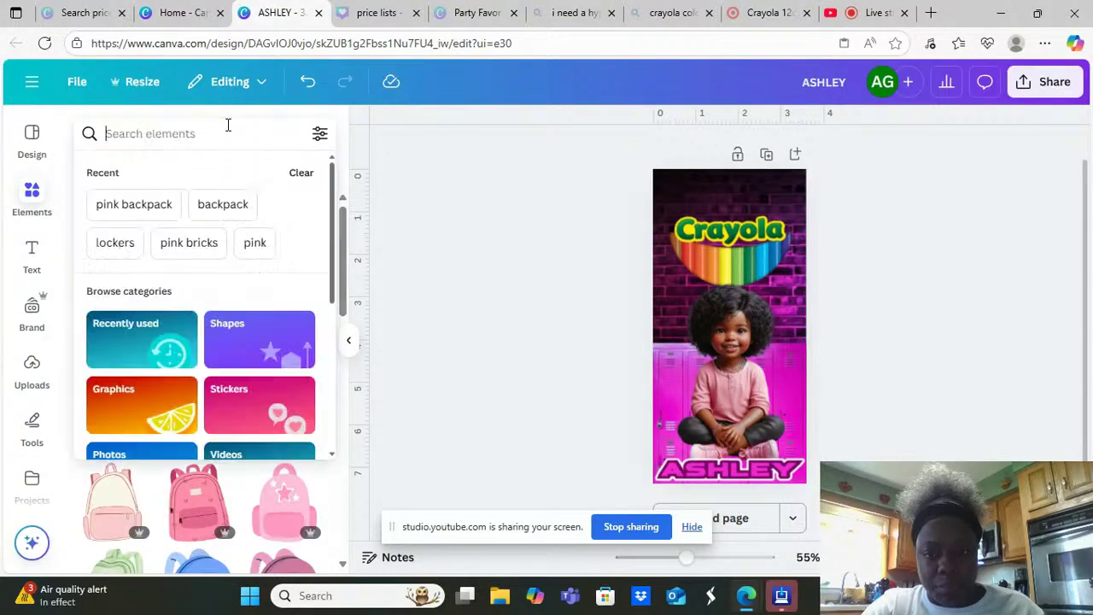
type("p")
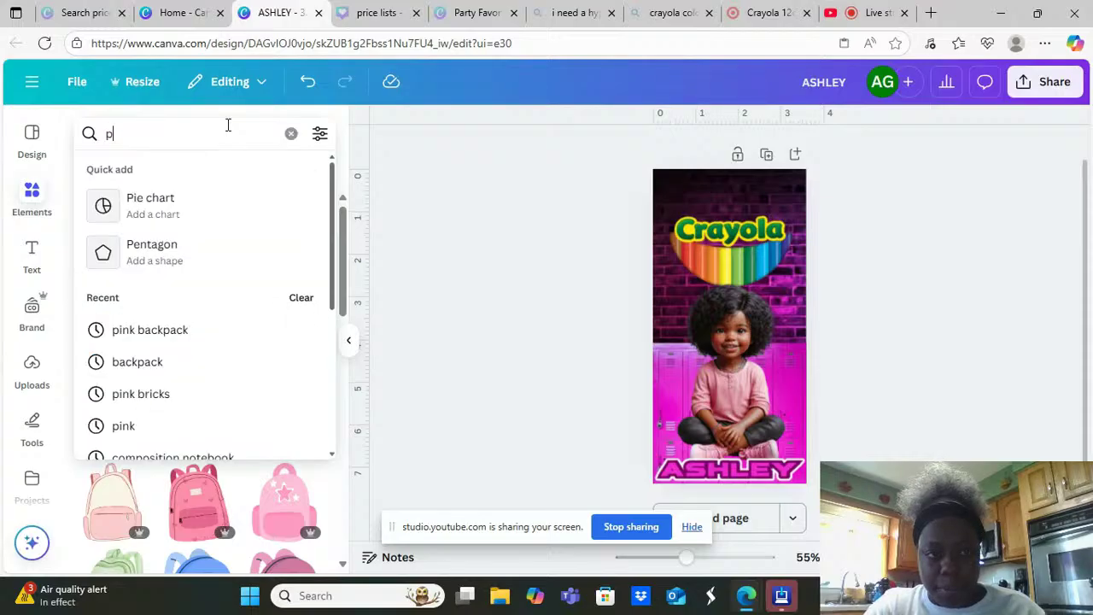
type("urpl")
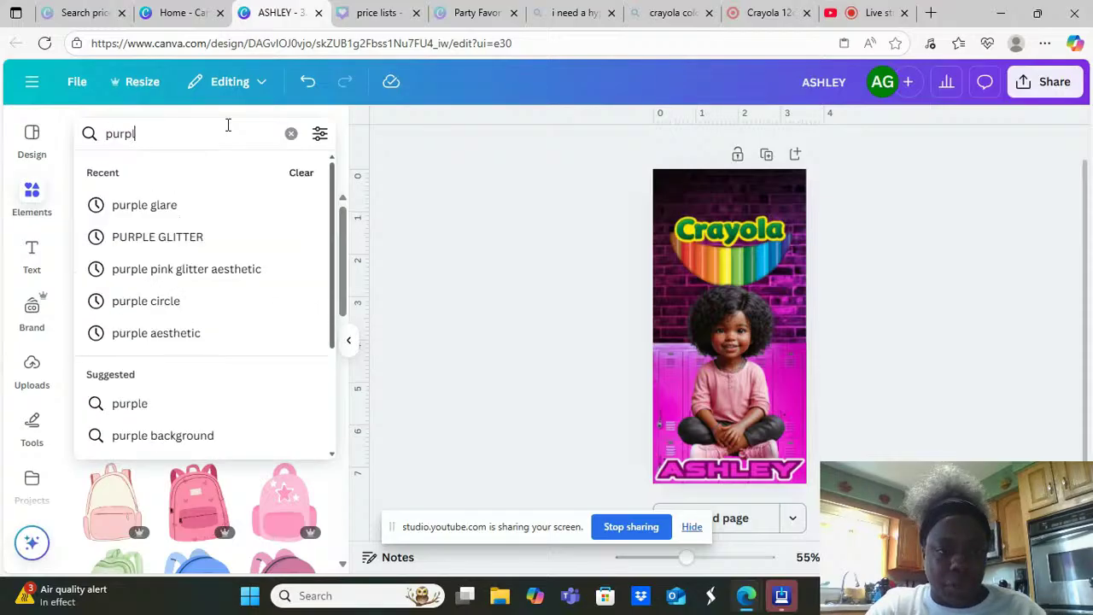
type("e scissors")
key("Return")
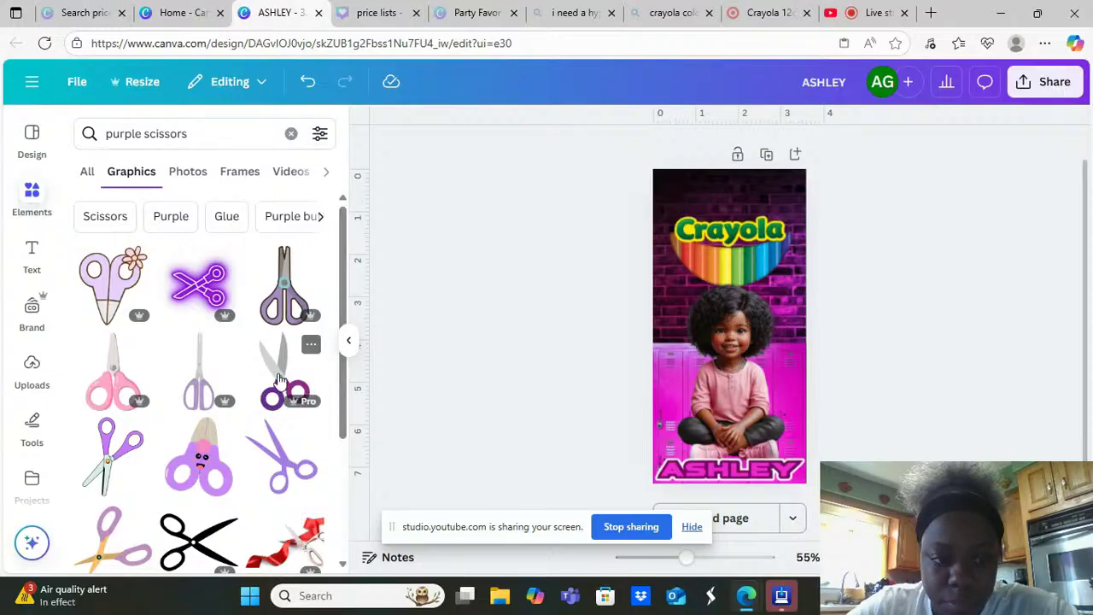
Add the photo of purple-handled scissors with its background removed and move it to the page's upper edge, overlapping the Crayola logo
left_click_drag(344, 380, 343, 421)
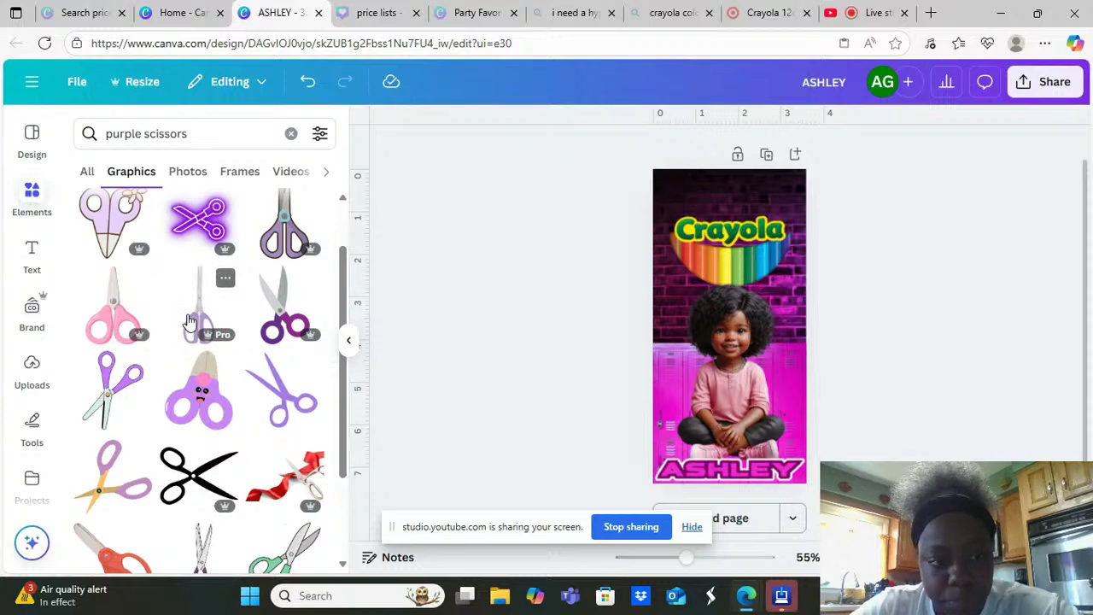
left_click(171, 176)
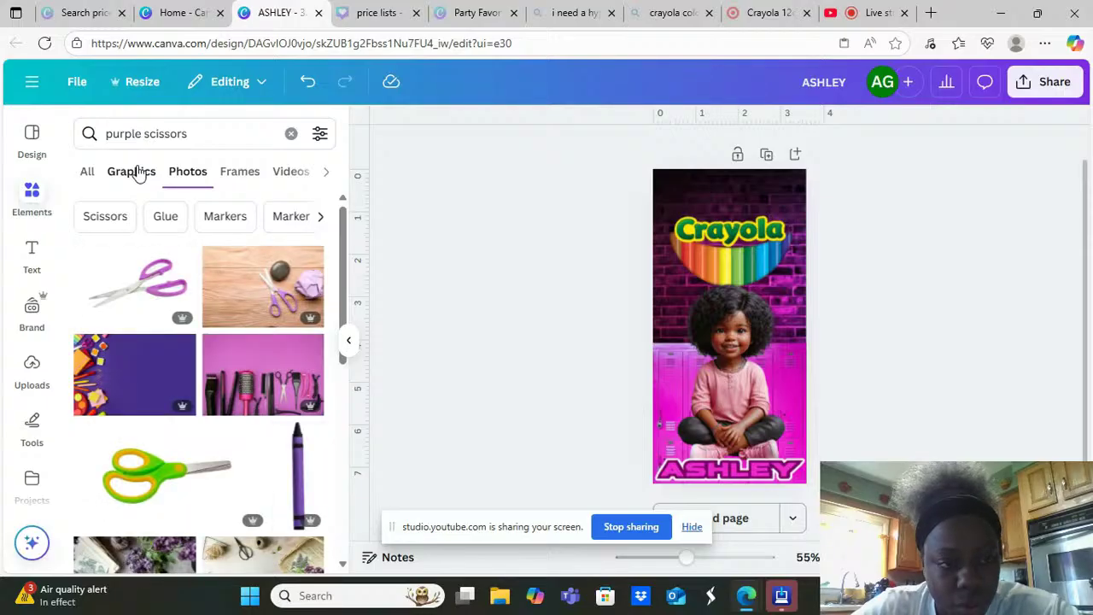
left_click(147, 282)
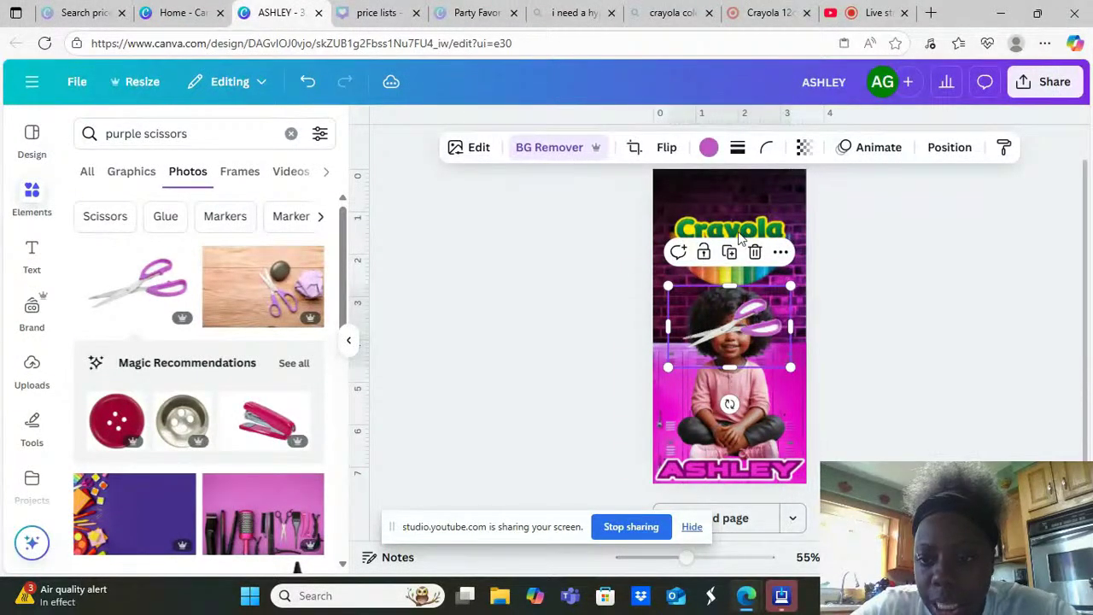
left_click_drag(739, 318, 750, 198)
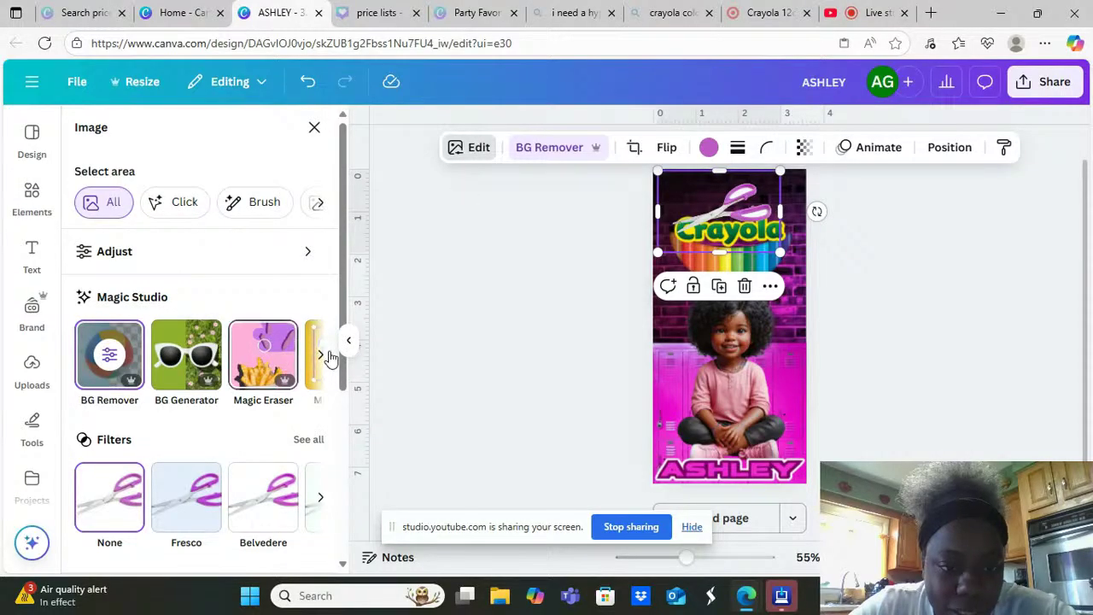
In Magic Grab, brush over the white areas inside both scissor handles with a brush size of 15 to select them
left_click(320, 357)
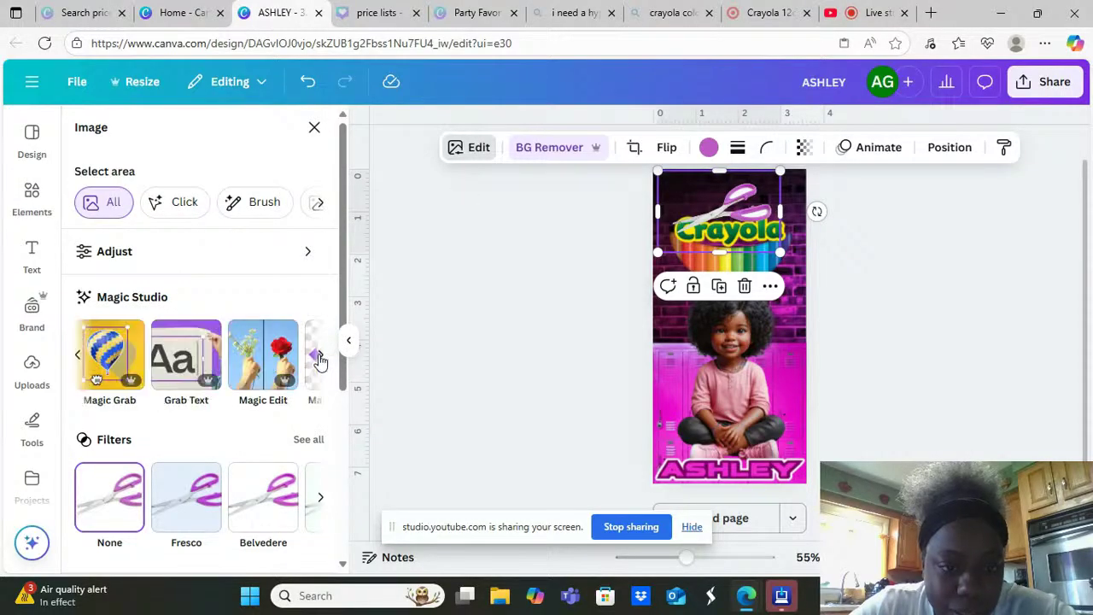
left_click(110, 354)
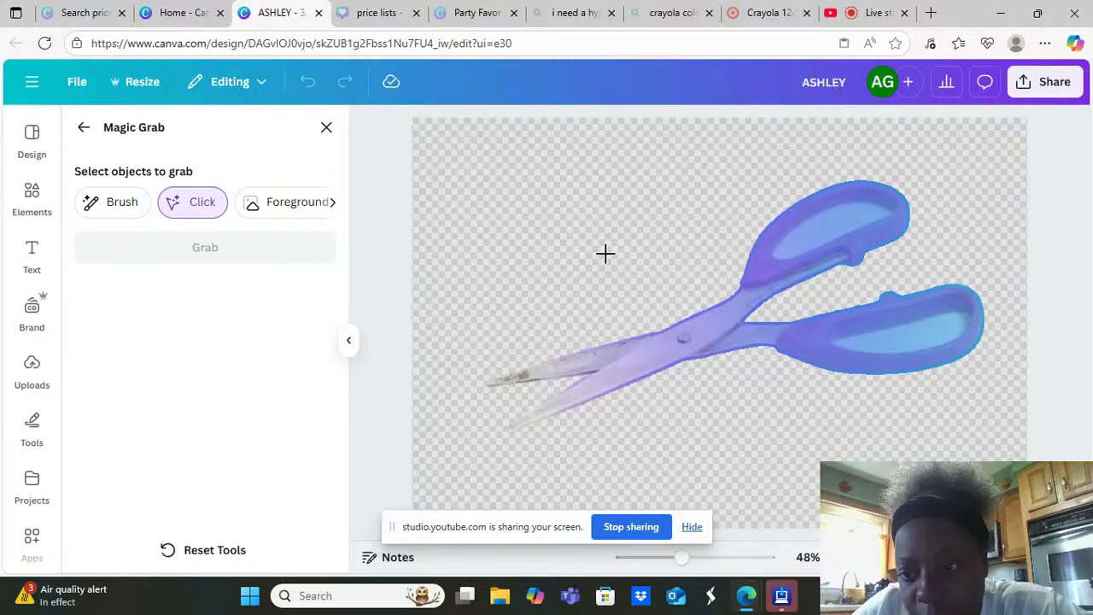
left_click(108, 202)
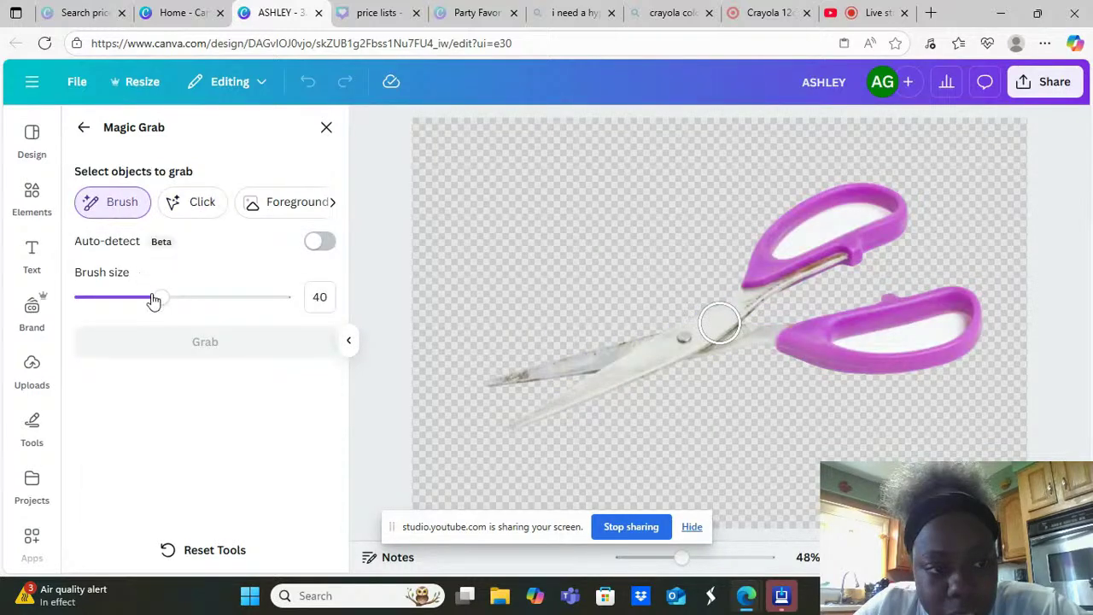
left_click_drag(161, 300, 110, 297)
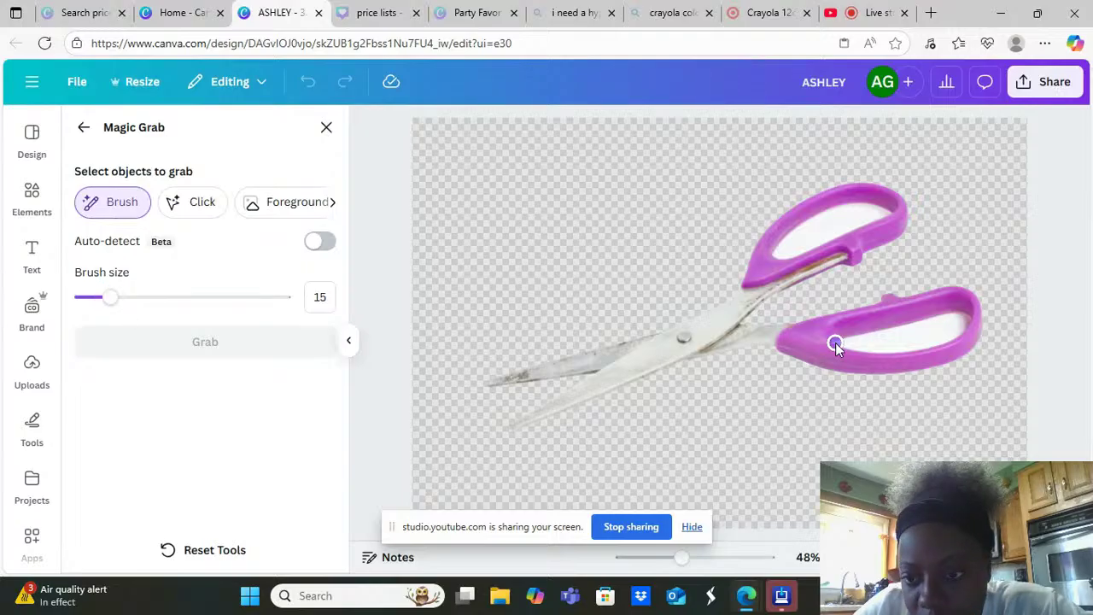
left_click_drag(835, 344, 957, 316)
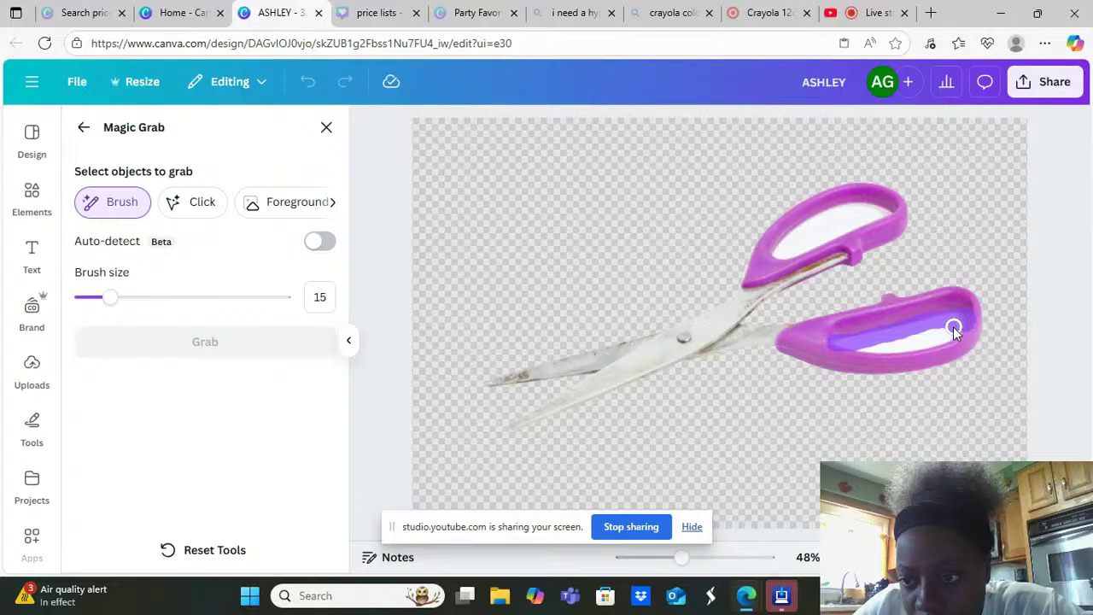
mouse_move(953, 328)
left_mouse_down()
mouse_move(862, 345)
mouse_move(967, 327)
left_mouse_up()
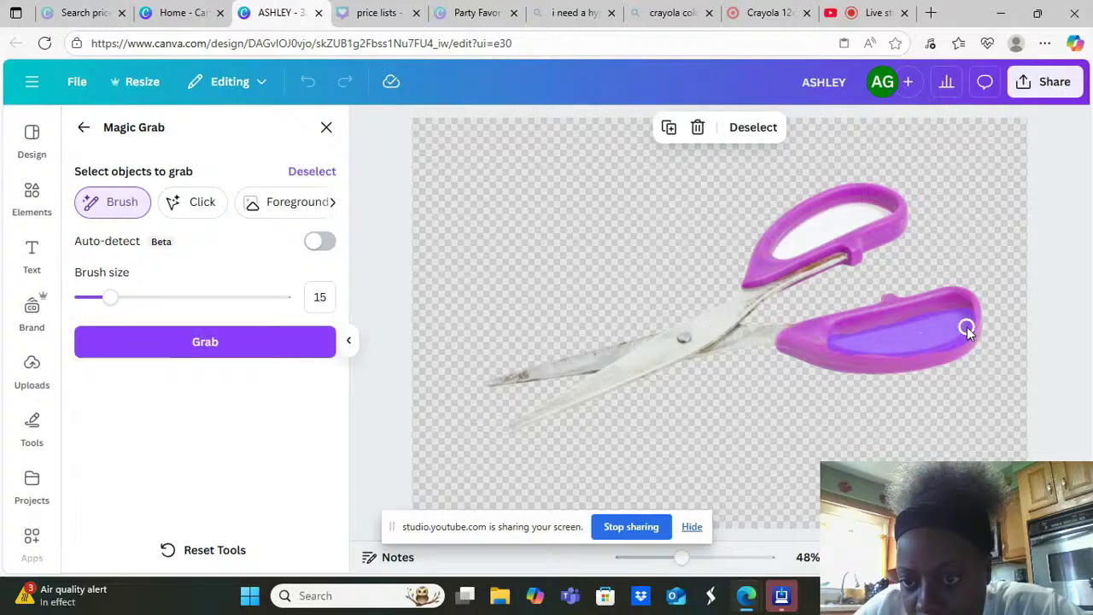
left_click_drag(764, 243, 778, 254)
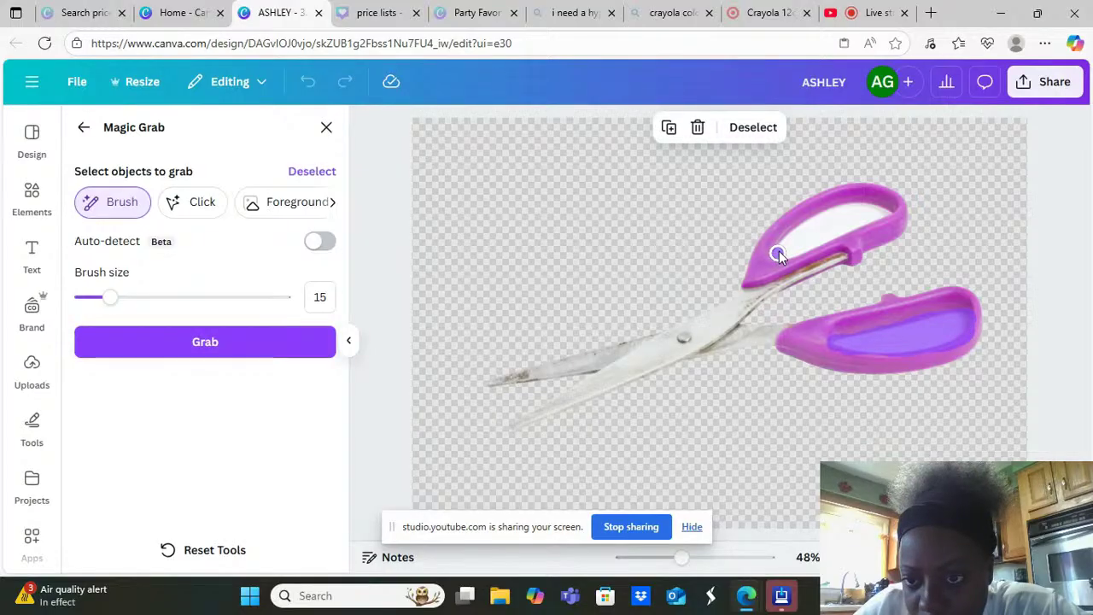
mouse_move(779, 251)
left_mouse_down()
mouse_move(887, 210)
mouse_move(785, 257)
left_mouse_up()
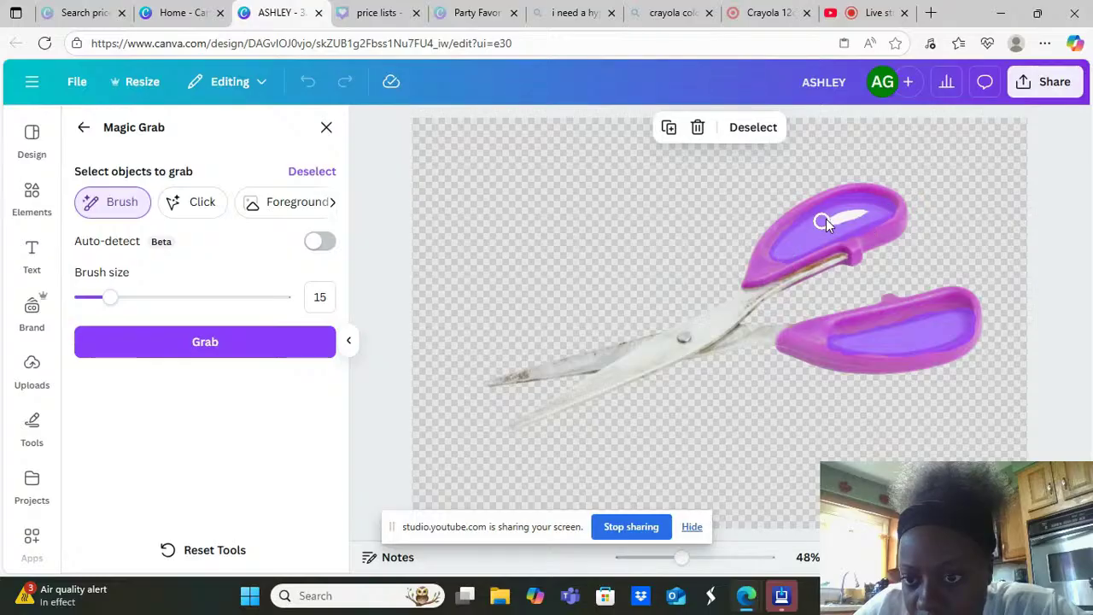
left_click_drag(826, 218, 829, 226)
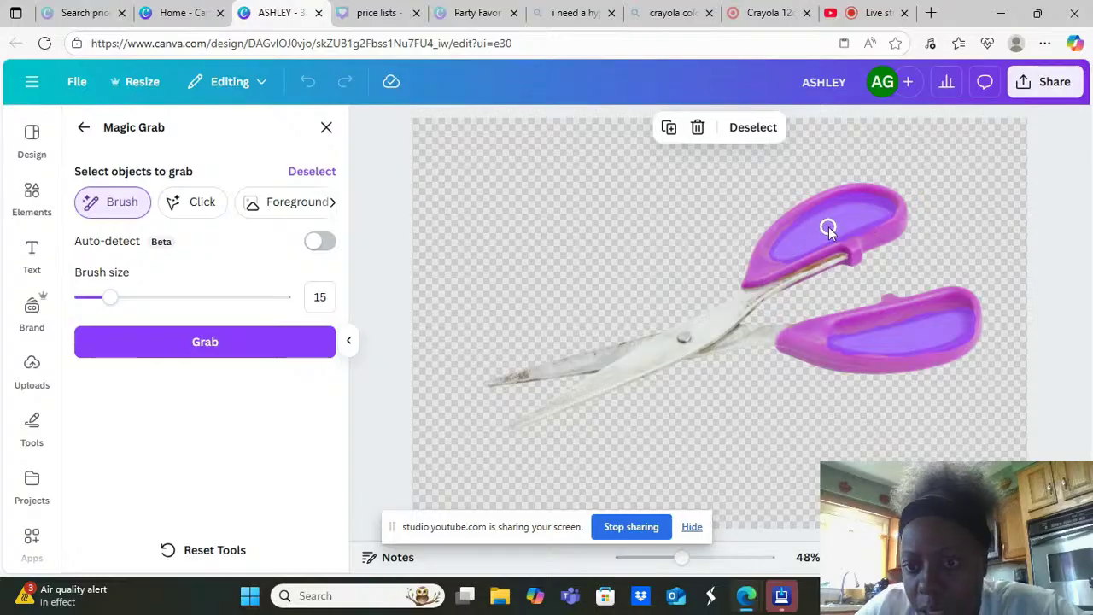
Grab the brushed handle openings out of the scissors photo and try the scissors smaller and rotated above the Crayola logo
left_click(192, 359)
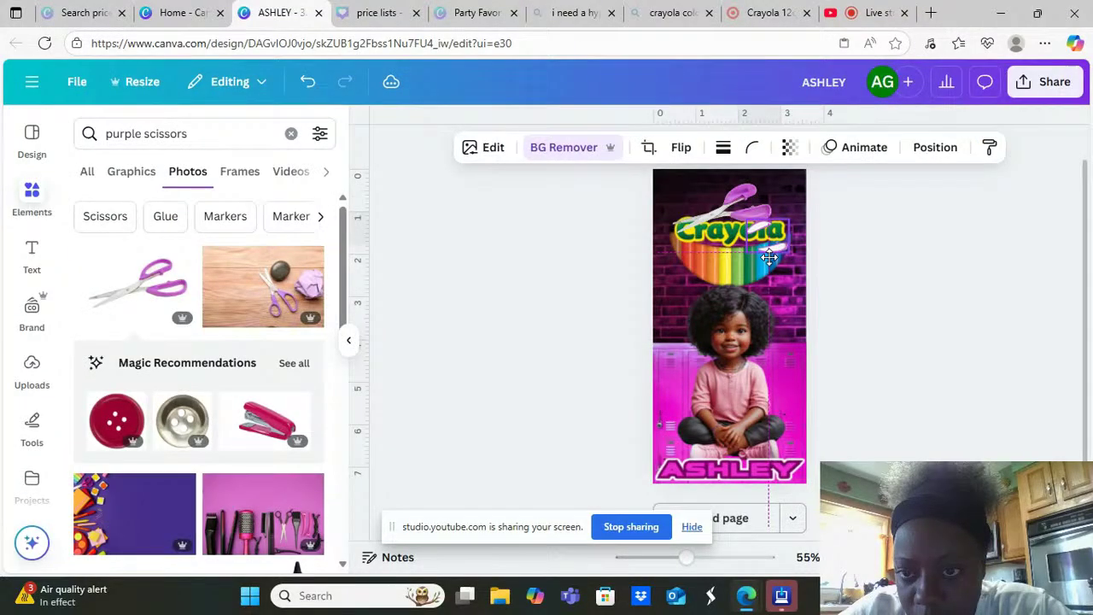
key("Escape")
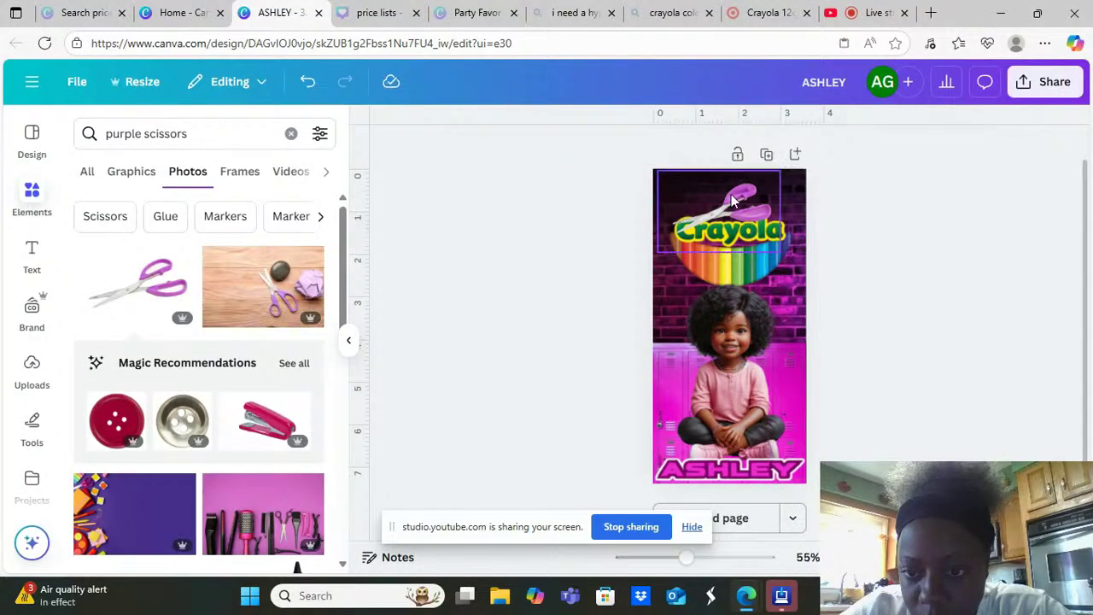
mouse_move(731, 194)
left_mouse_down()
mouse_move(725, 367)
mouse_move(747, 158)
mouse_move(740, 200)
left_mouse_up()
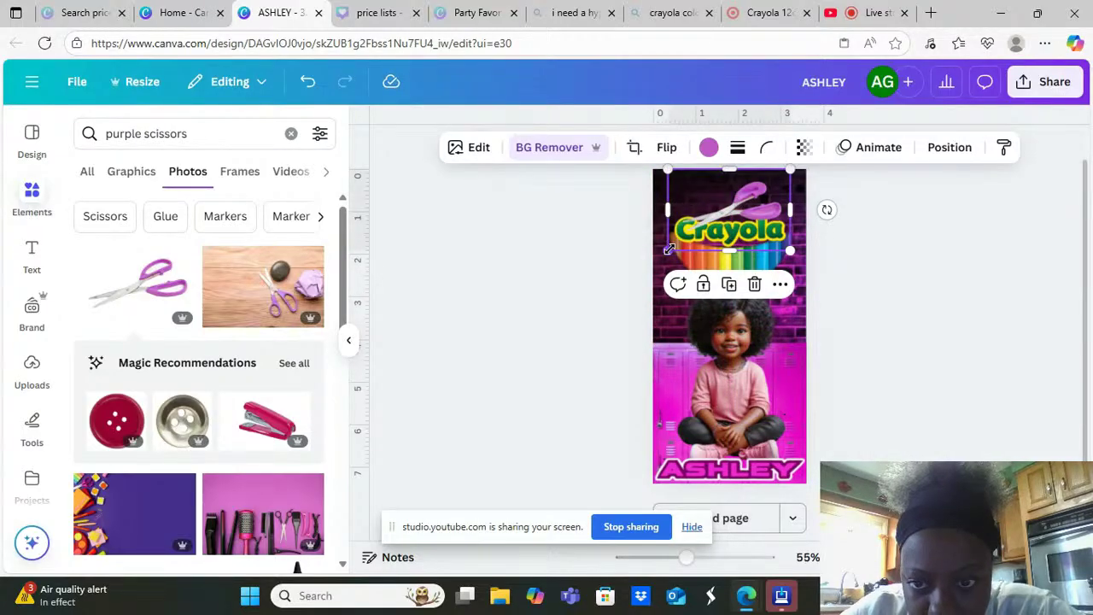
left_click_drag(668, 251, 692, 234)
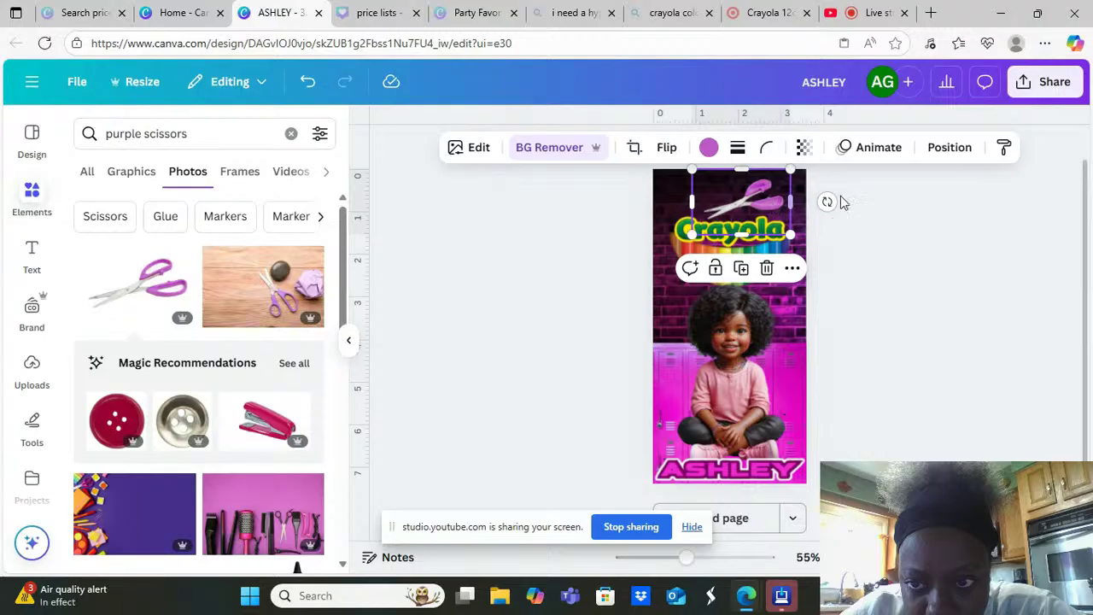
left_click_drag(826, 201, 834, 256)
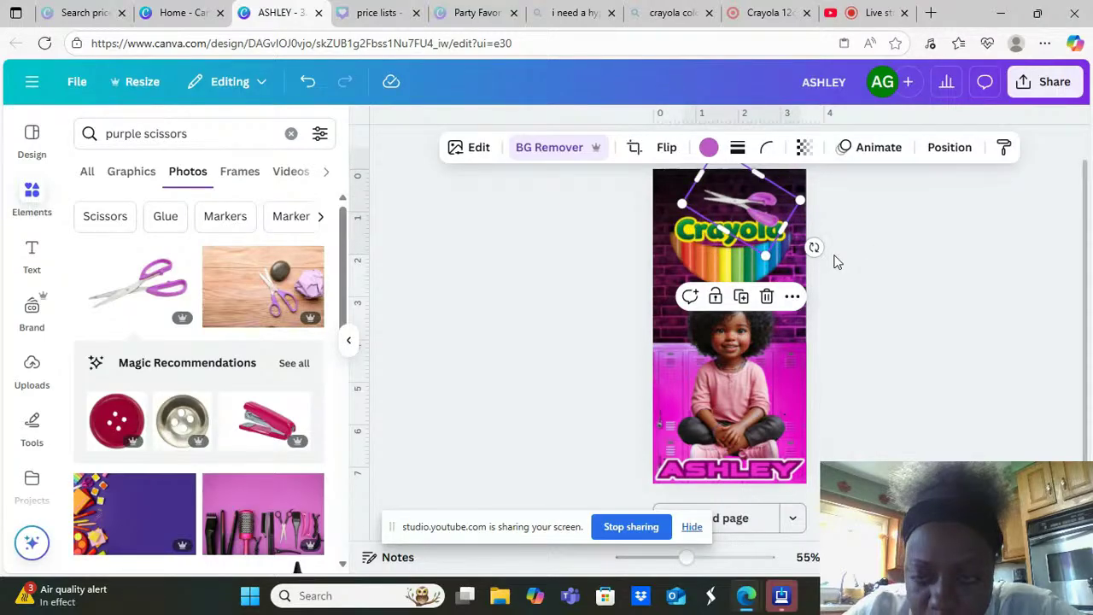
Delete the scissors photo from the design and browse graphics for purple scissors instead
key("Delete")
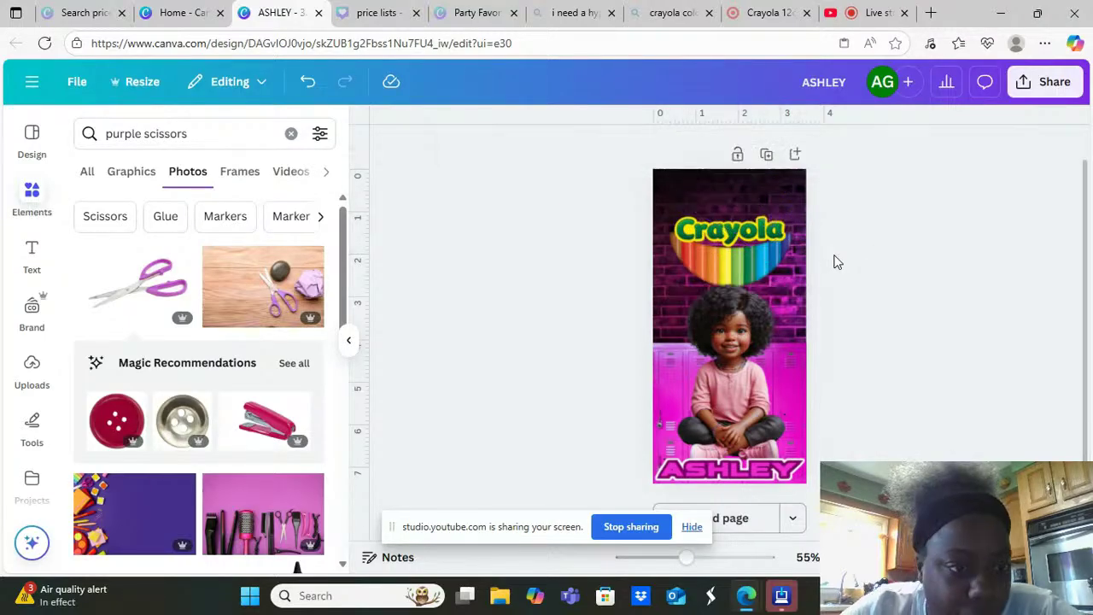
left_click(136, 172)
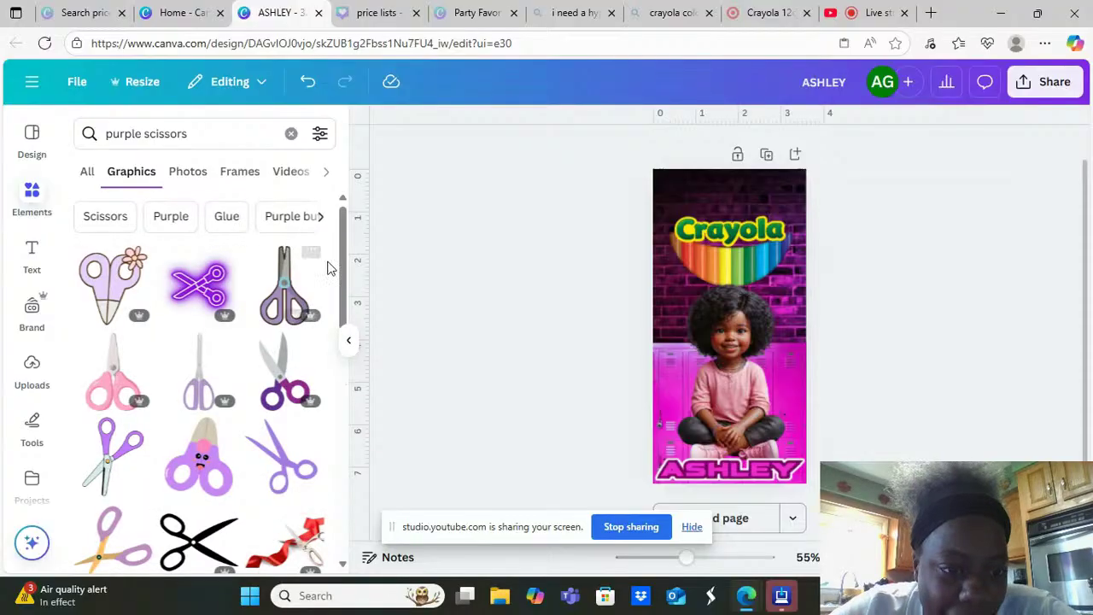
left_click_drag(343, 263, 342, 299)
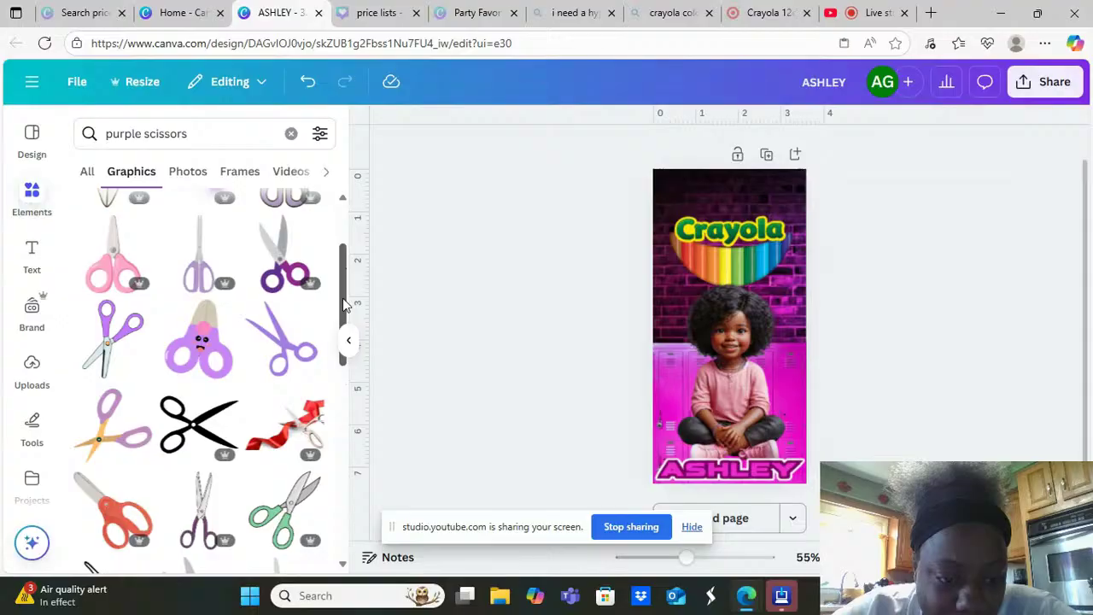
Search the graphics for "purple school"
double_click(181, 132)
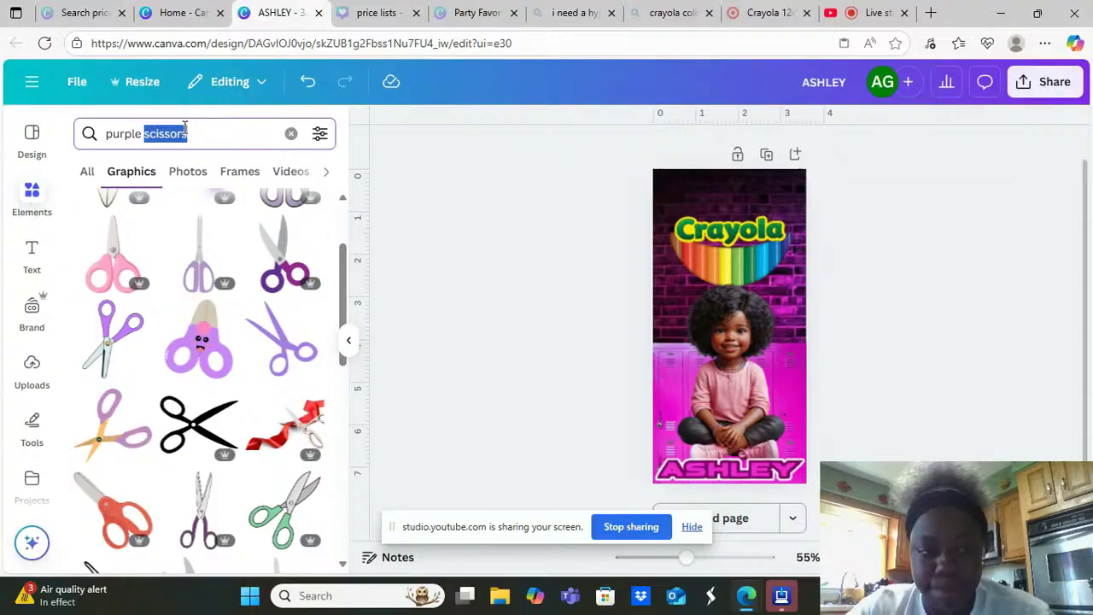
key("BackSpace")
type("school")
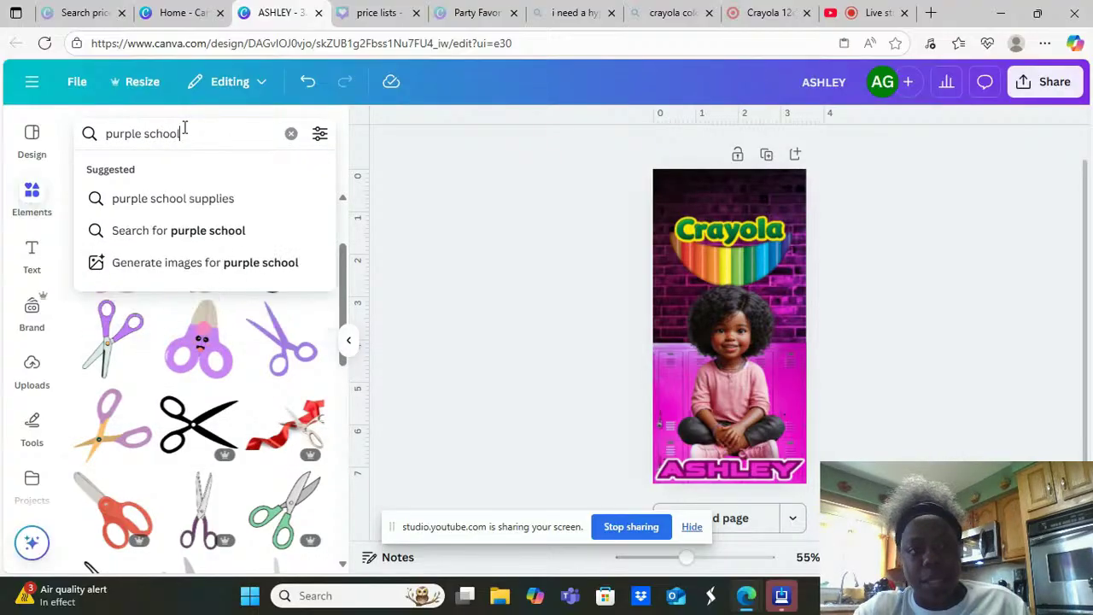
key("Return")
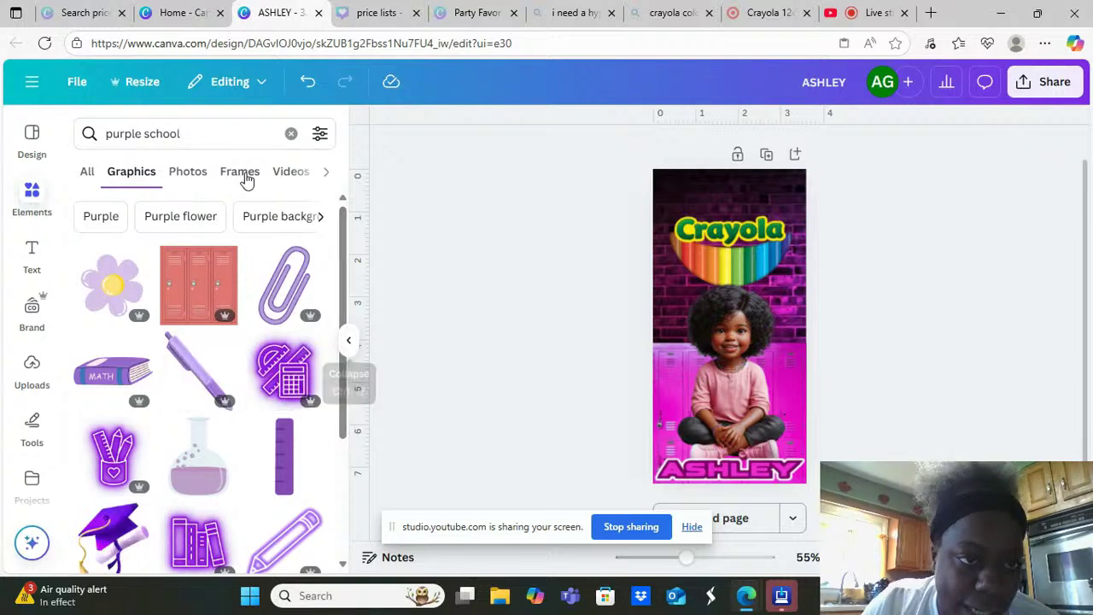
Search the graphics for "purple and white pen"
left_click(235, 147)
triple_click(235, 148)
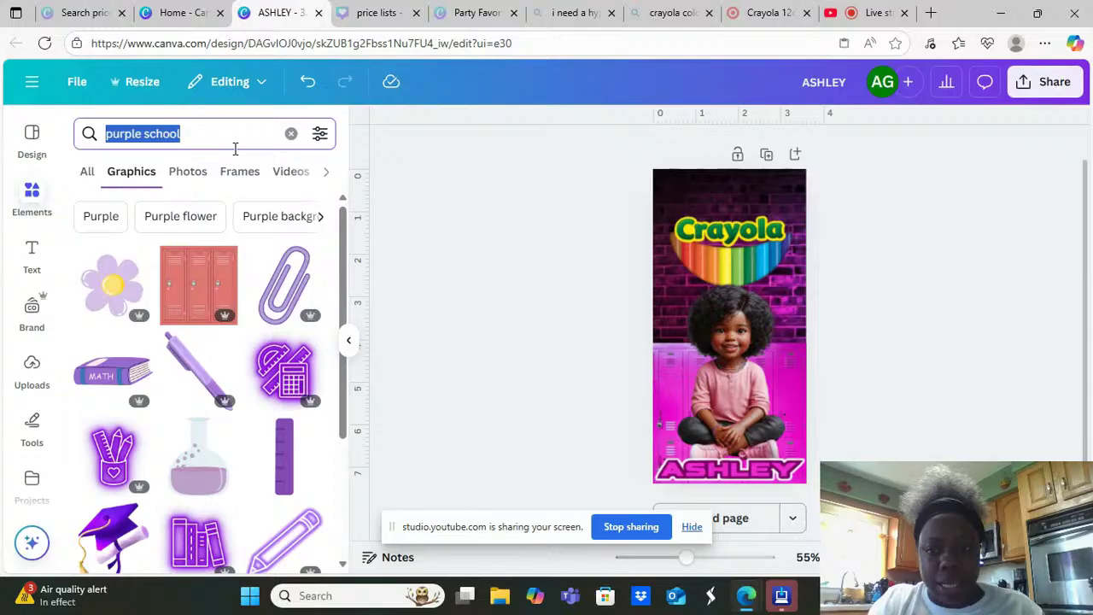
type("purple and w")
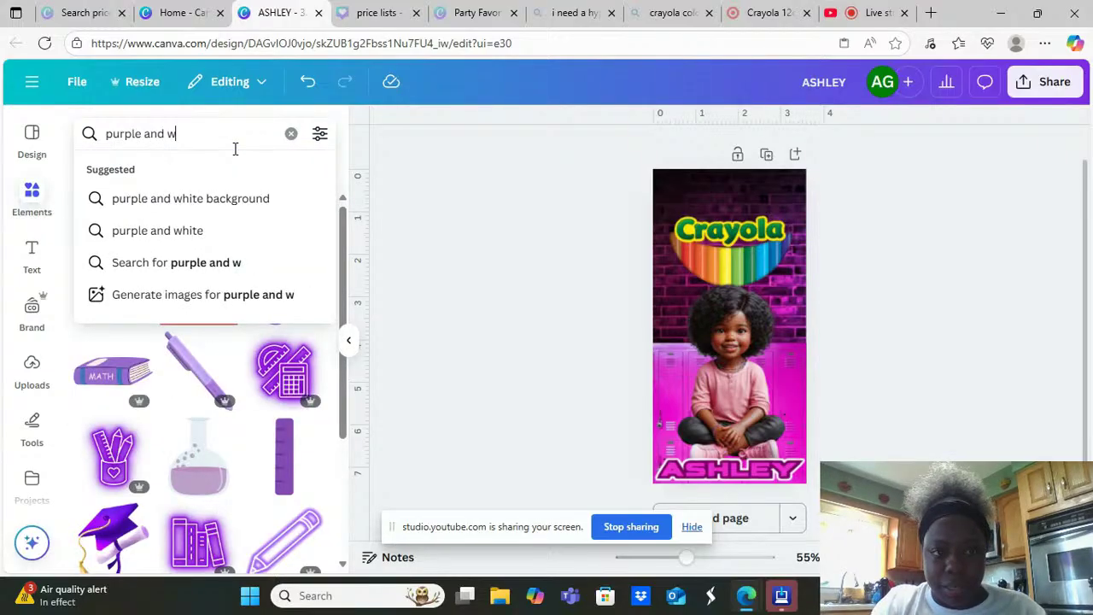
type("hite pen")
key("Return")
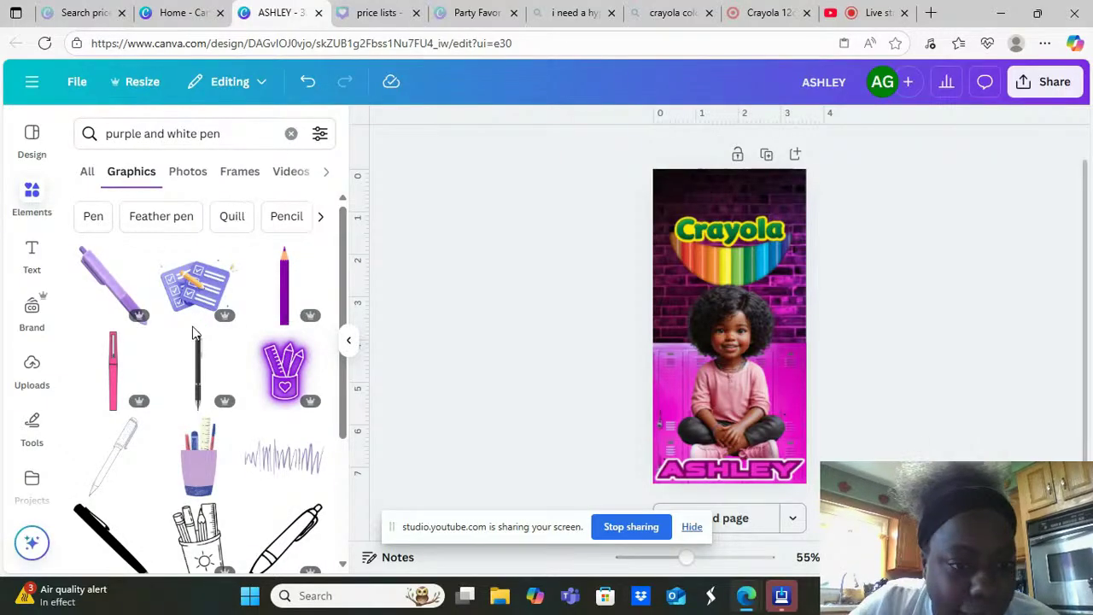
Try the purple pen graphic shrunk and tilted to the right of the seated girl, and delete it
left_click(103, 291)
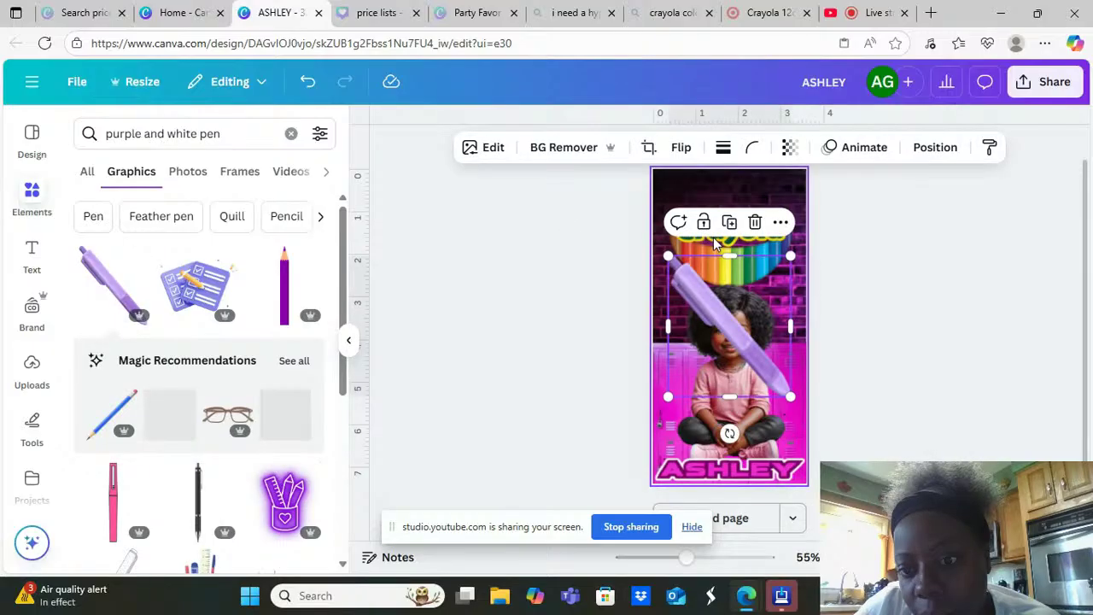
left_click_drag(668, 255, 739, 336)
mouse_move(763, 375)
left_mouse_down()
mouse_move(768, 201)
mouse_move(757, 222)
mouse_move(772, 381)
left_mouse_up()
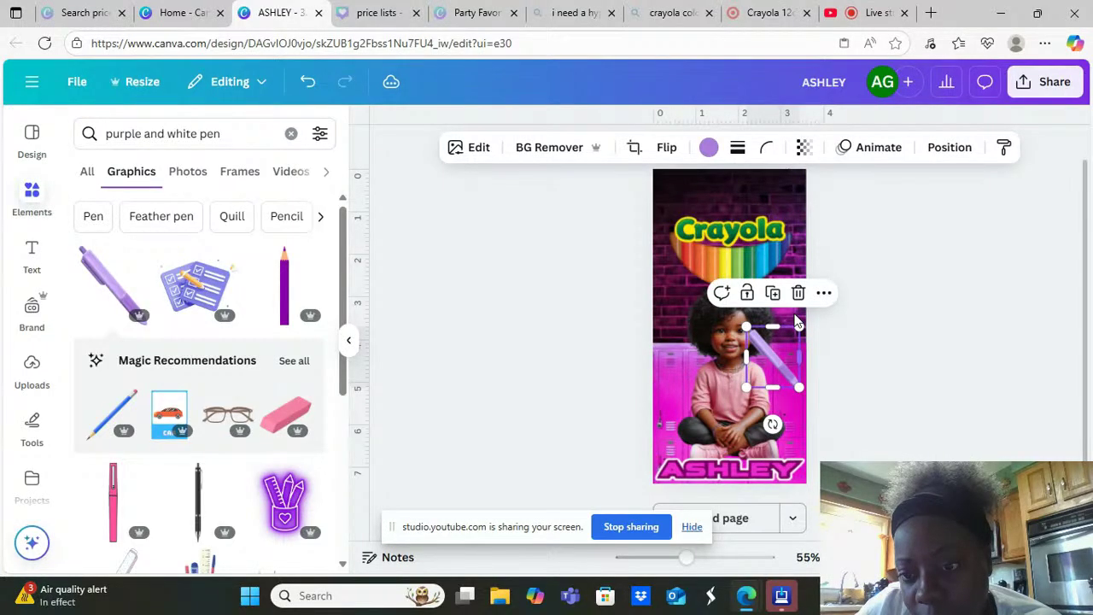
left_click_drag(772, 424, 710, 461)
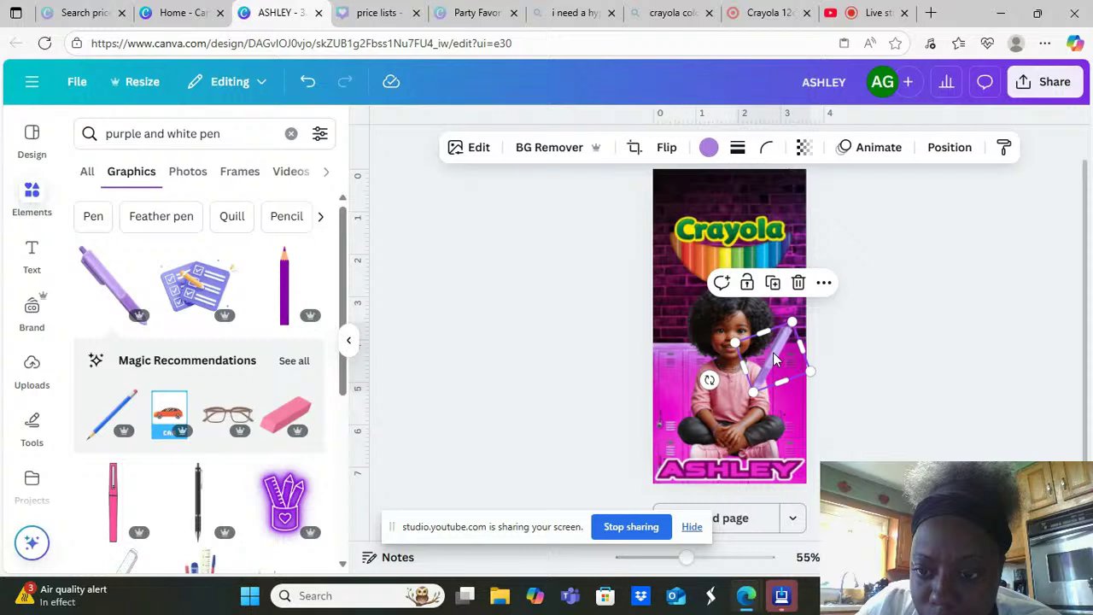
left_click_drag(773, 354, 786, 346)
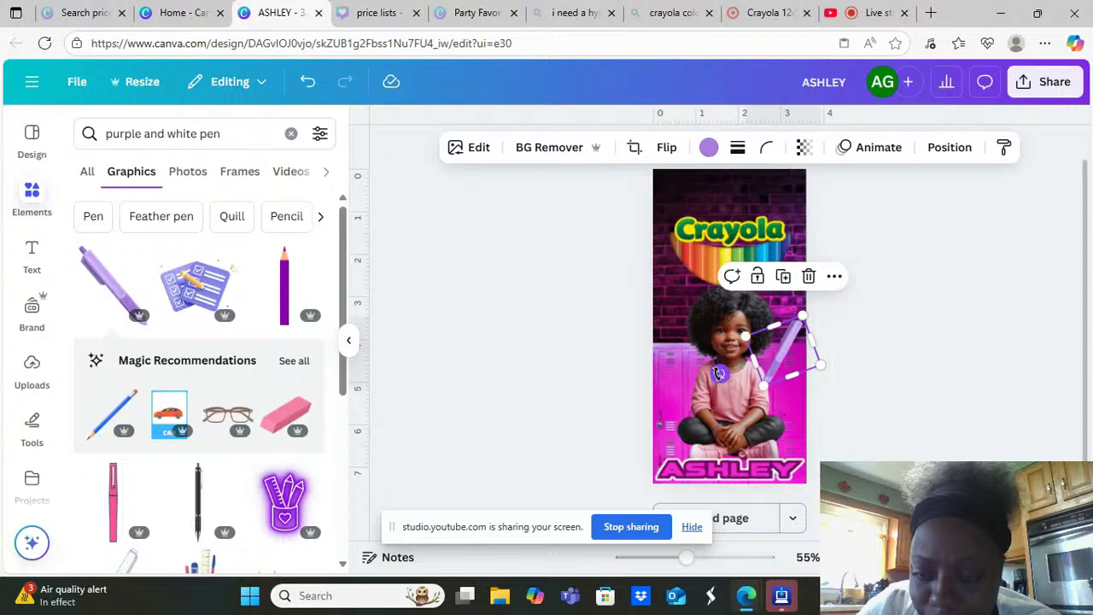
left_click_drag(722, 374, 722, 391)
left_click(947, 351)
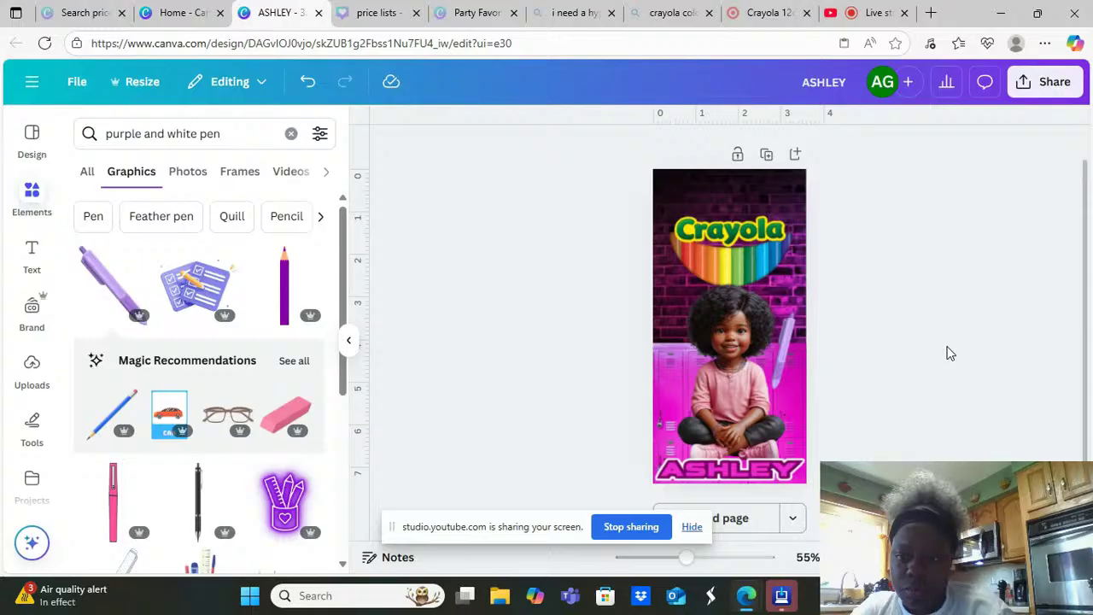
left_click(795, 352)
key("Delete")
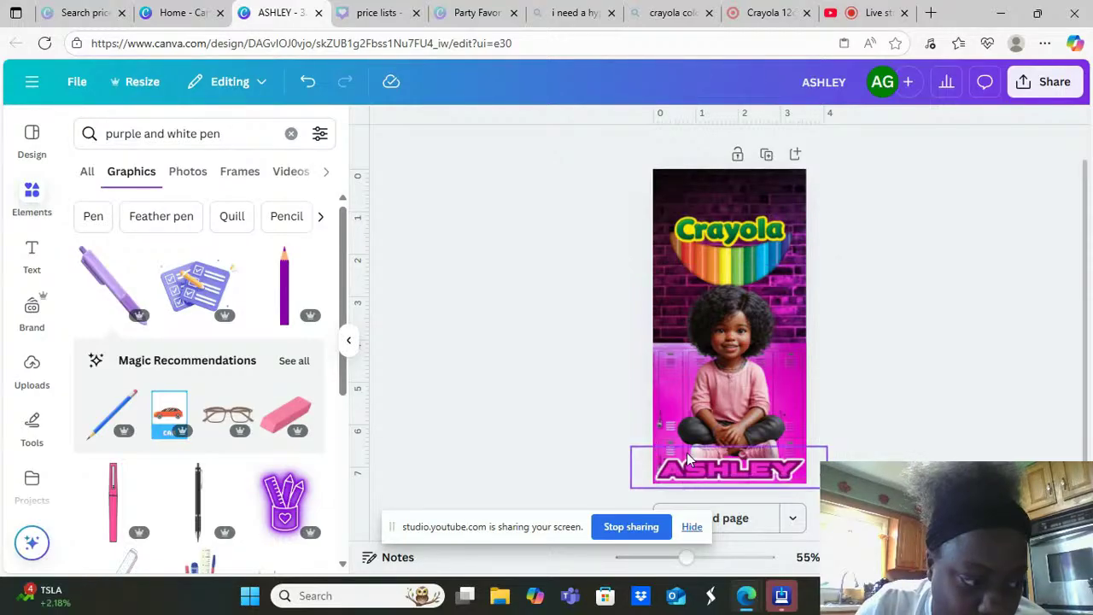
left_click_drag(687, 558, 716, 569)
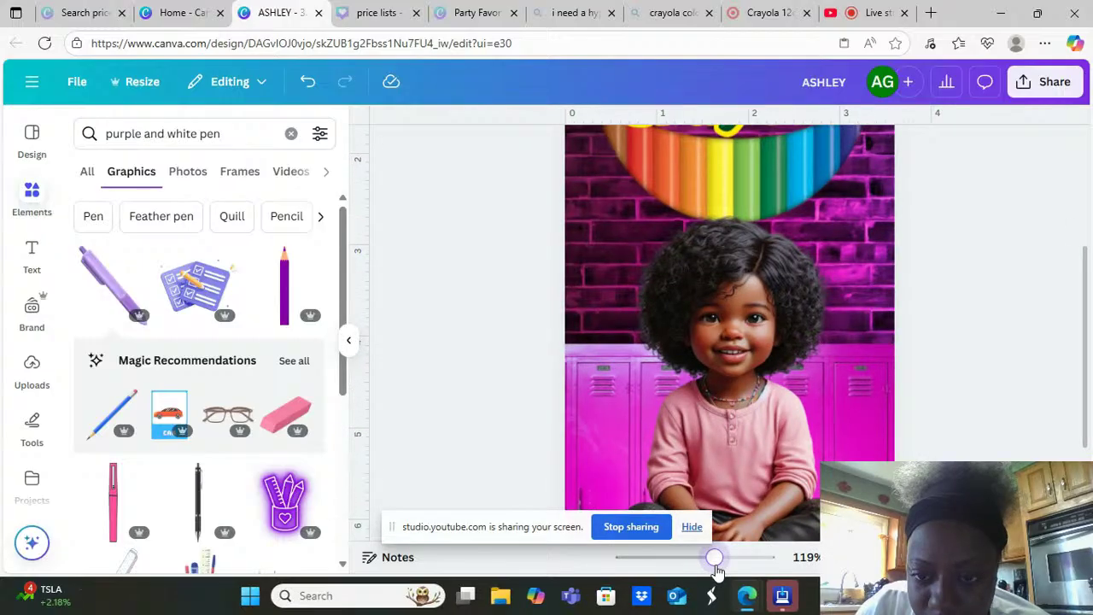
left_click_drag(715, 568, 688, 564)
scroll(1087, 303, "down", 1)
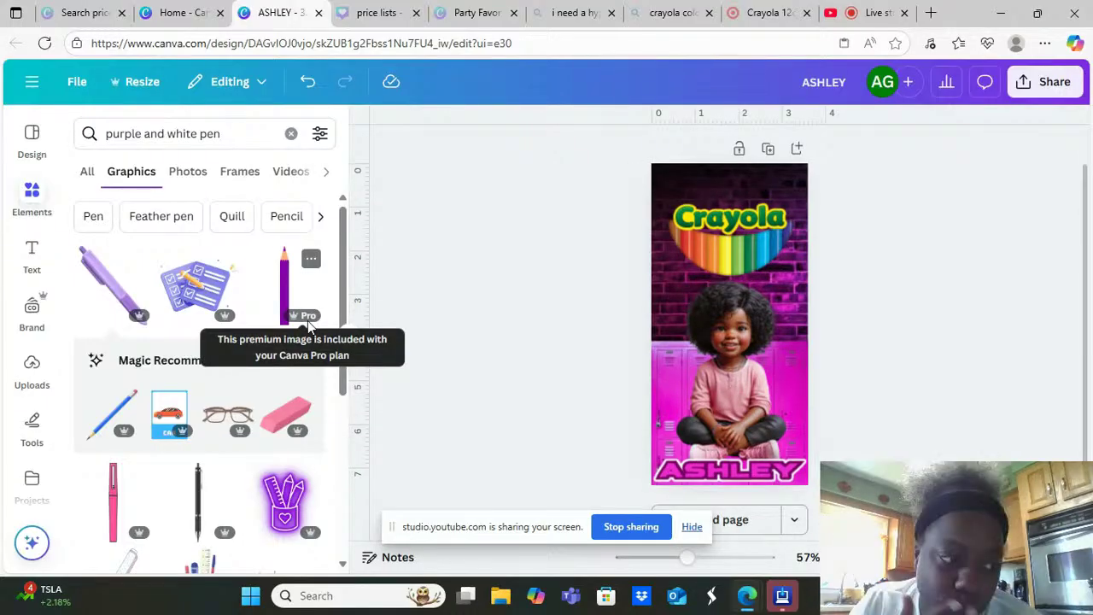
Search the graphics for "school" and look through the results
left_click(292, 133)
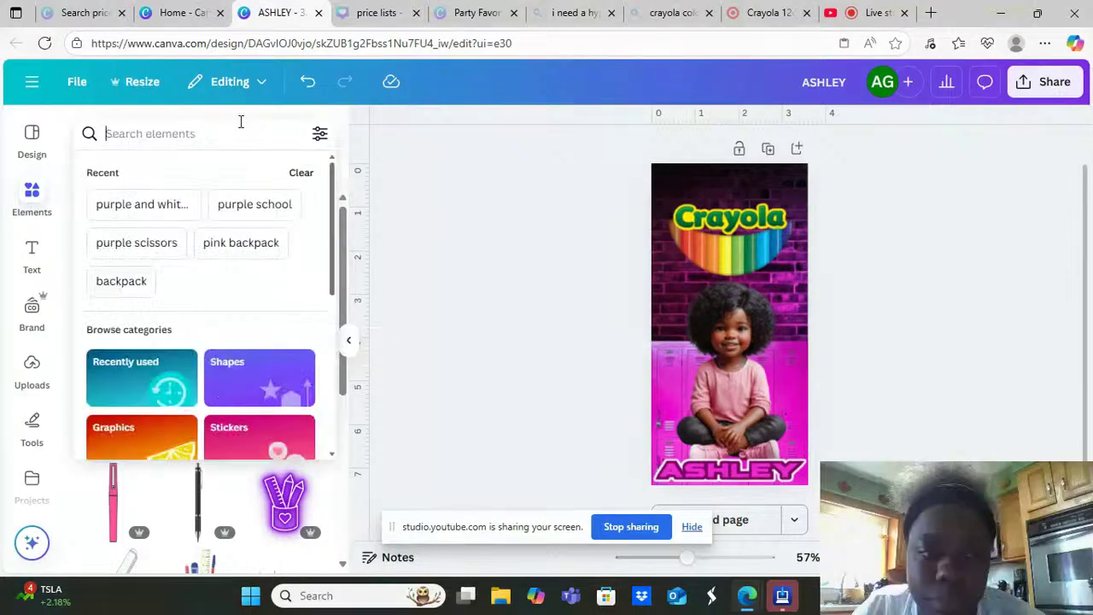
type("school")
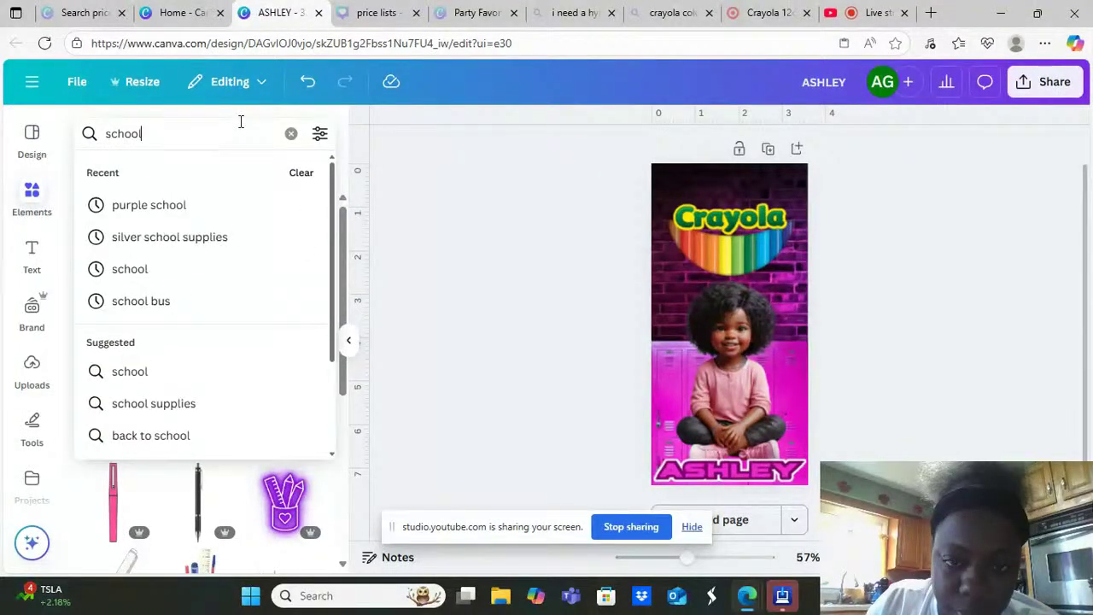
key("Return")
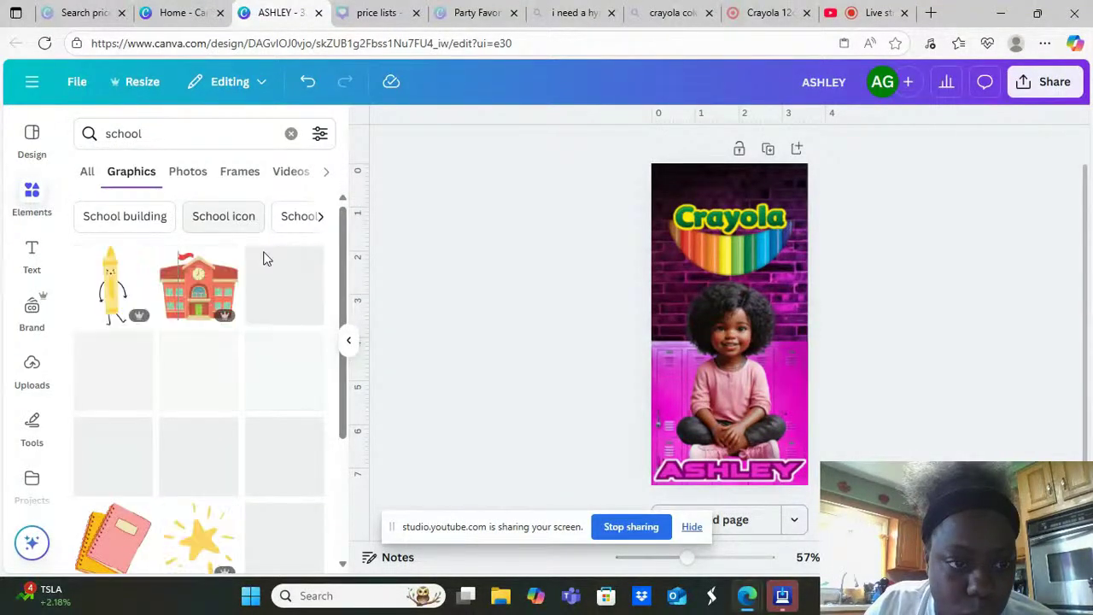
left_click_drag(342, 242, 345, 282)
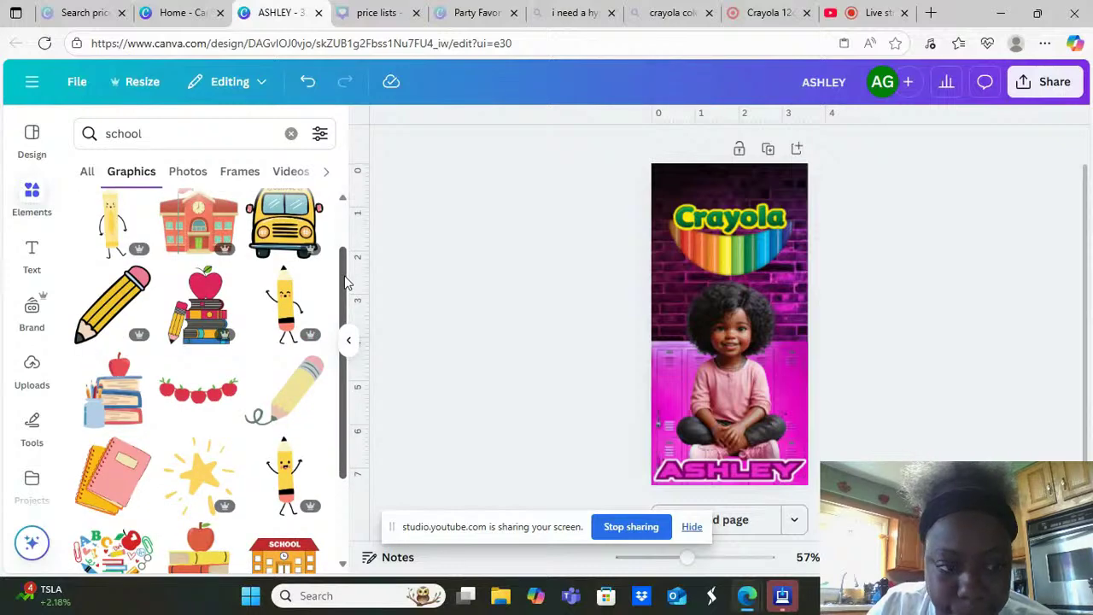
Search the graphics for "white pink notebook"
left_click(210, 141)
double_click(210, 142)
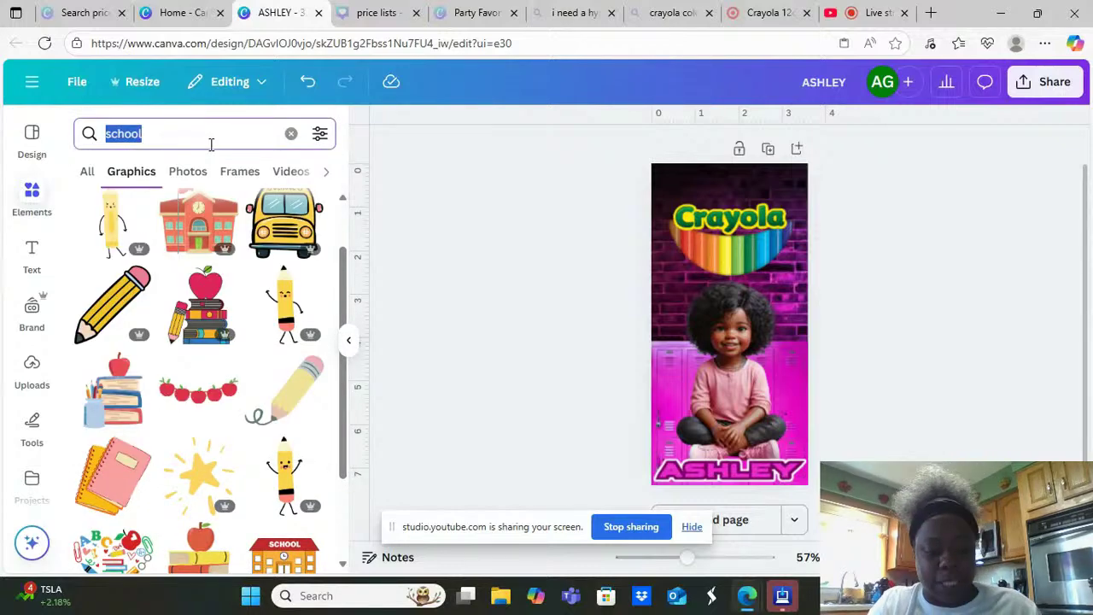
type("white pink notebooks")
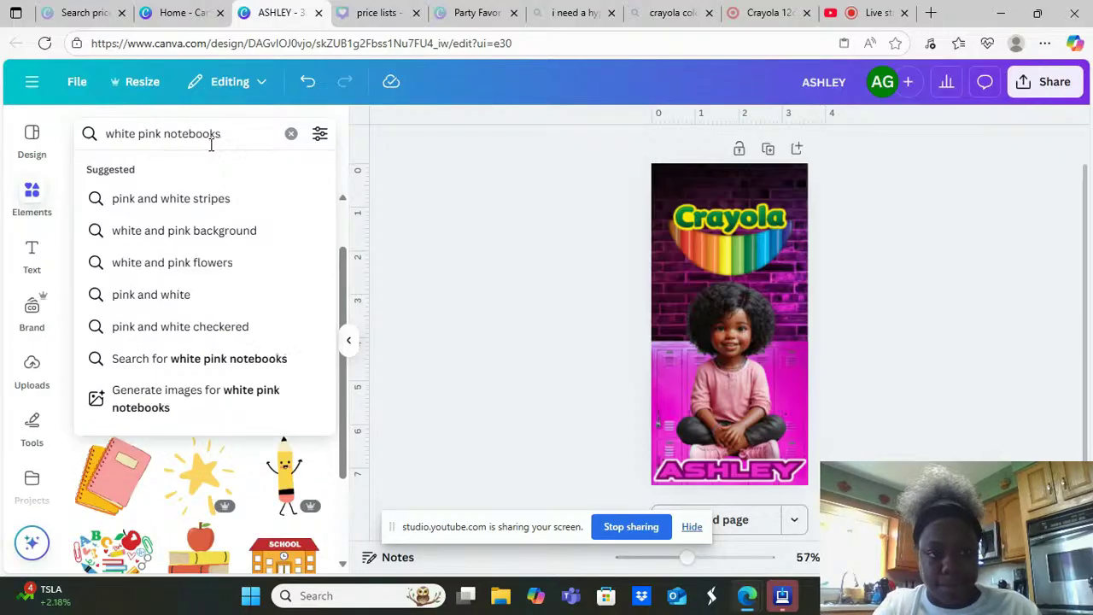
key("BackSpace")
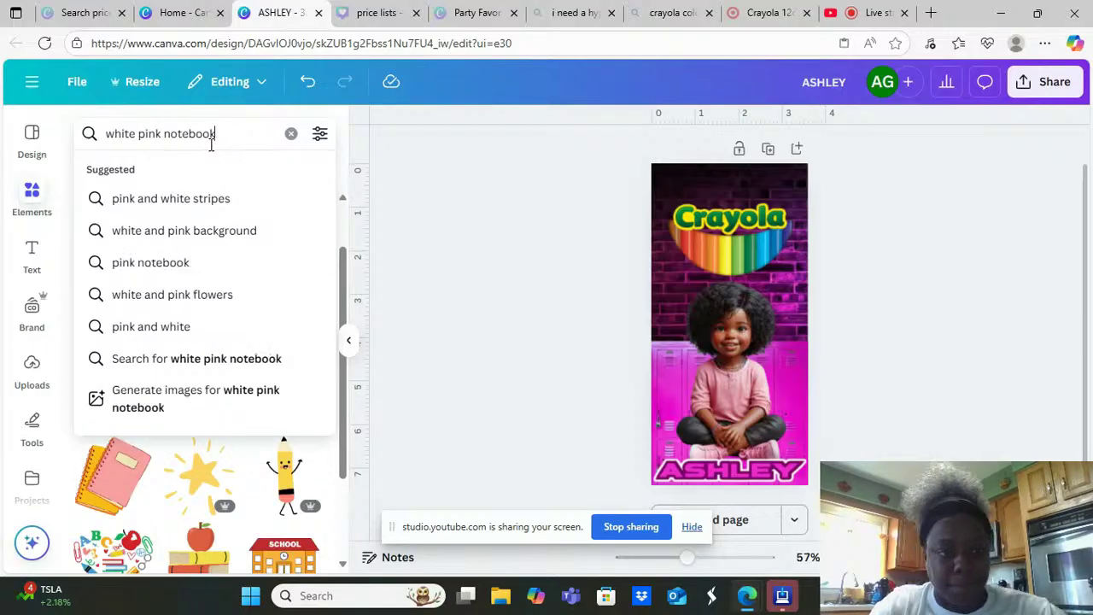
key("Return")
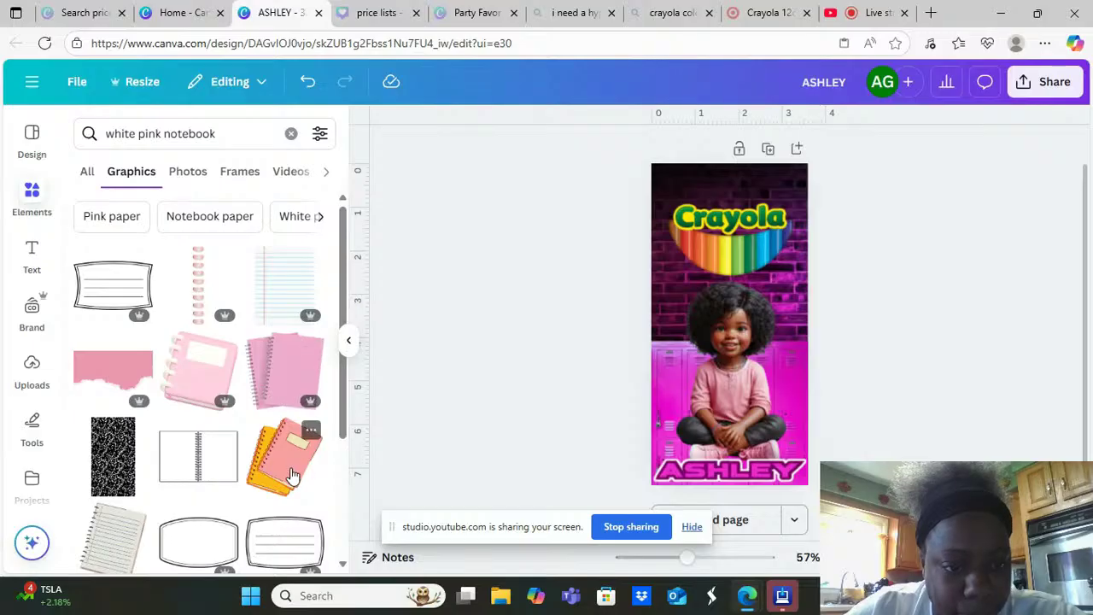
Add the pink and yellow notebooks graphic, sized about 1.6 by 1.65 in, to the right of the seated girl
left_click_drag(290, 476, 797, 278)
left_click_drag(743, 346, 743, 416)
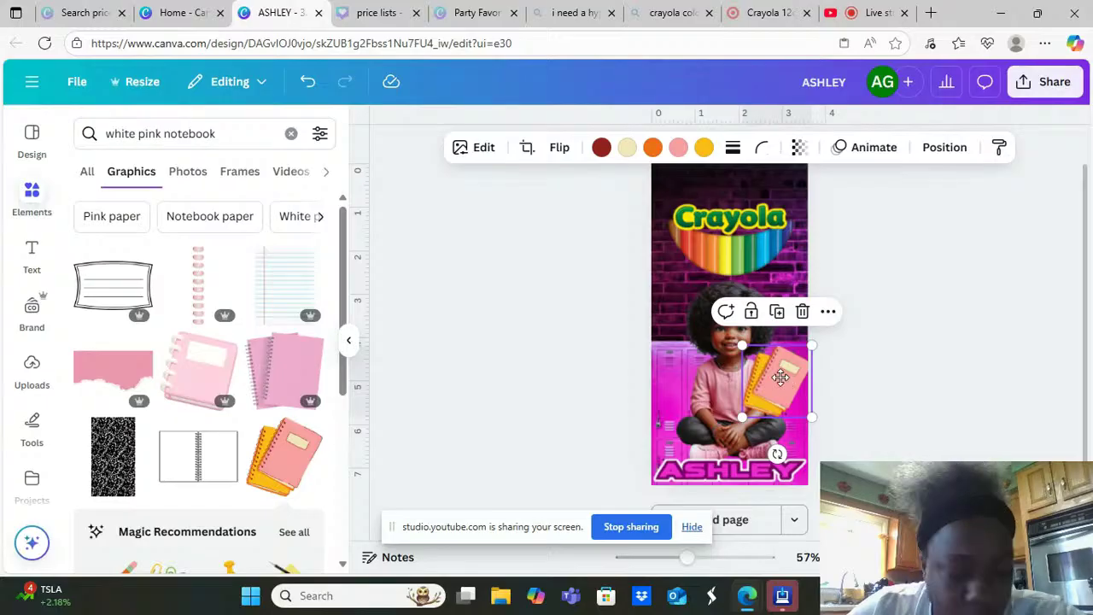
left_click_drag(784, 374, 781, 381)
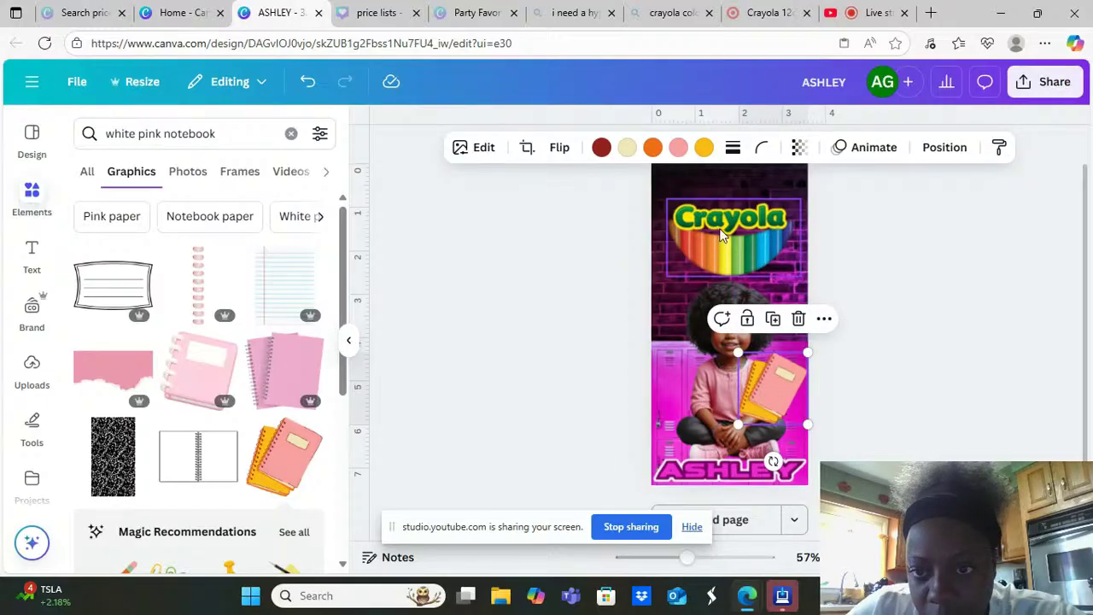
Send the notebooks backward behind the girl and move them to about X 1.89 in, Y 4.48 in
left_click(939, 154)
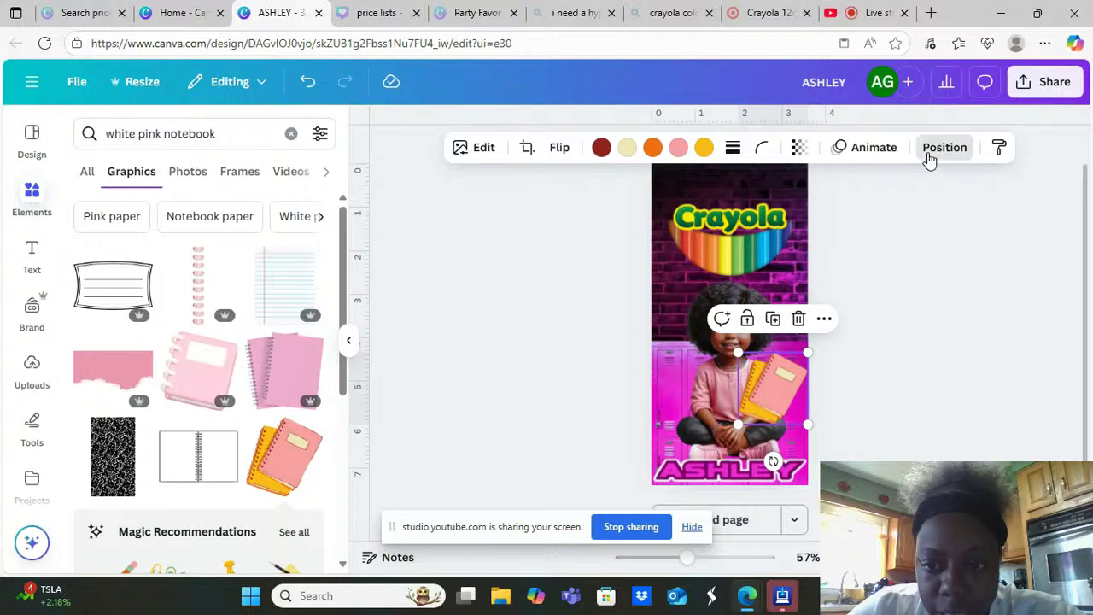
left_click(238, 216)
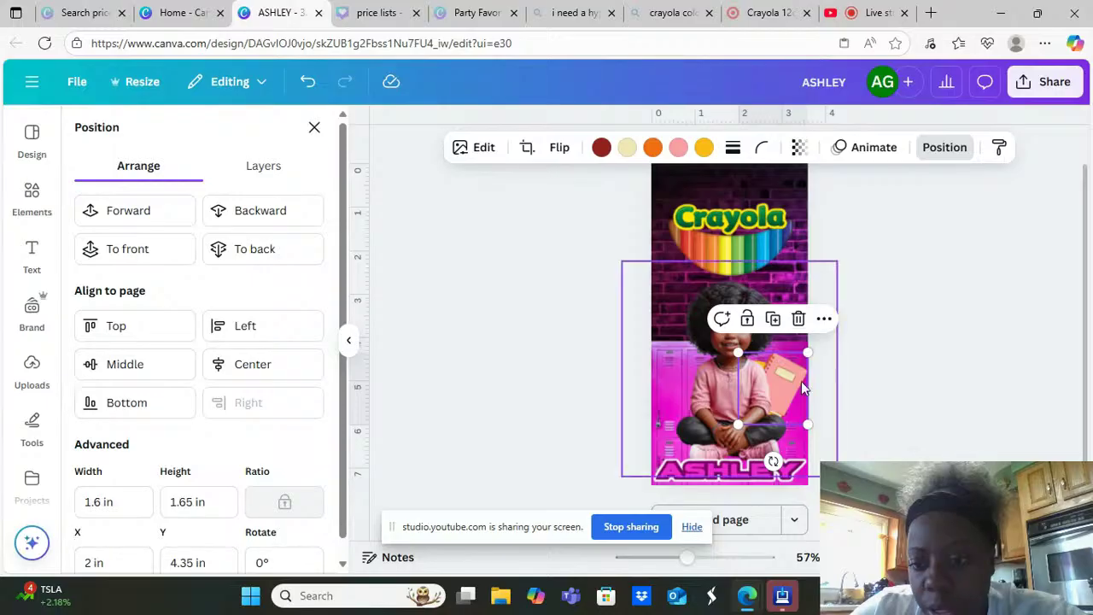
left_click_drag(801, 381, 796, 393)
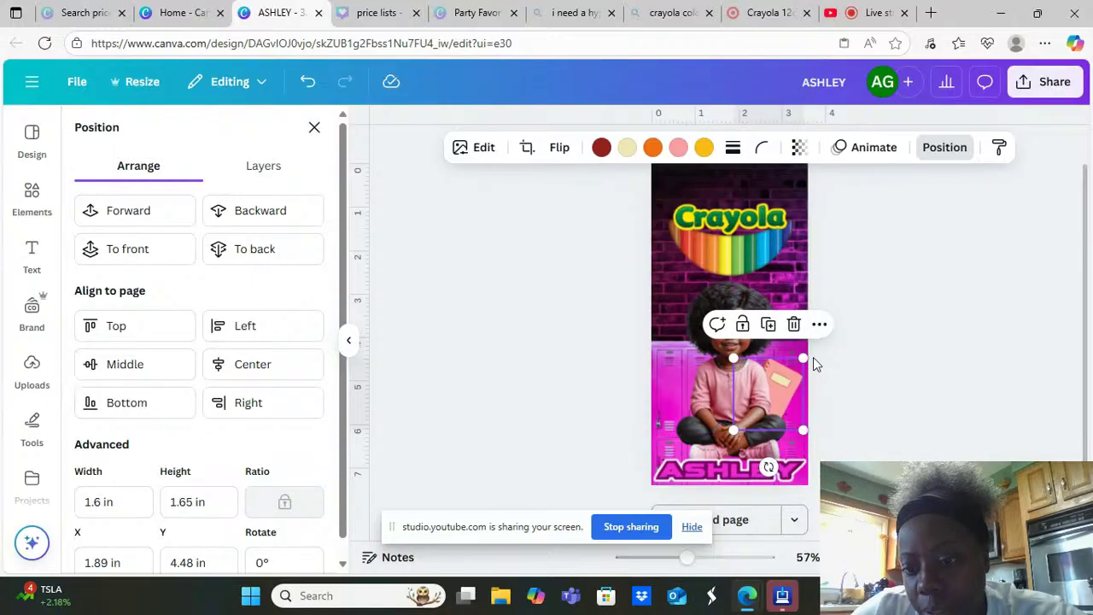
Try the pink and yellow notebooks in front of the seated girl, and send them backward behind her again
left_click(772, 376)
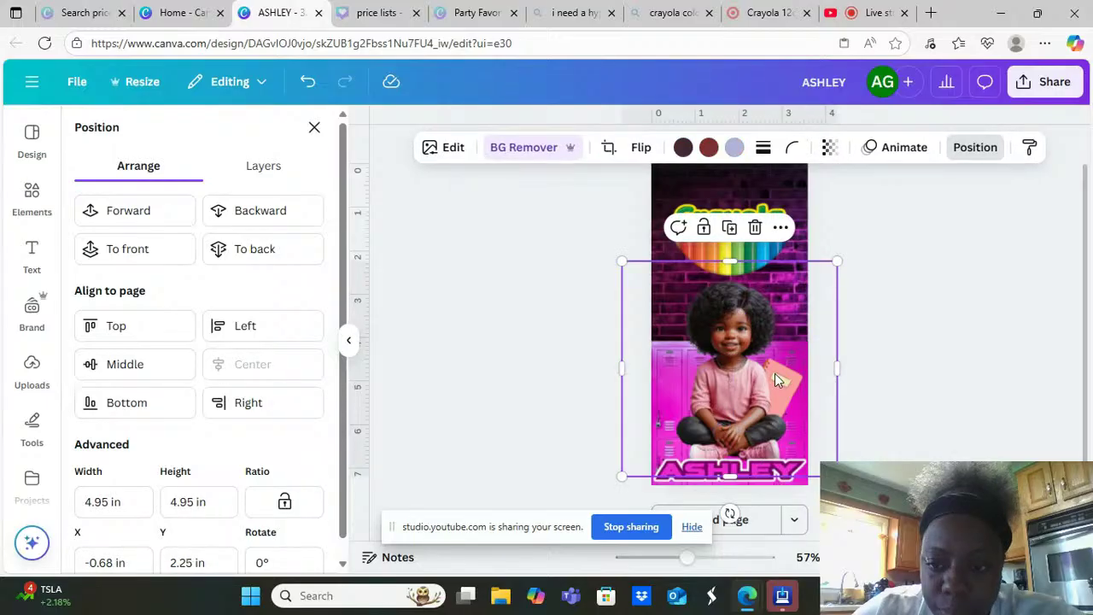
left_click(794, 381)
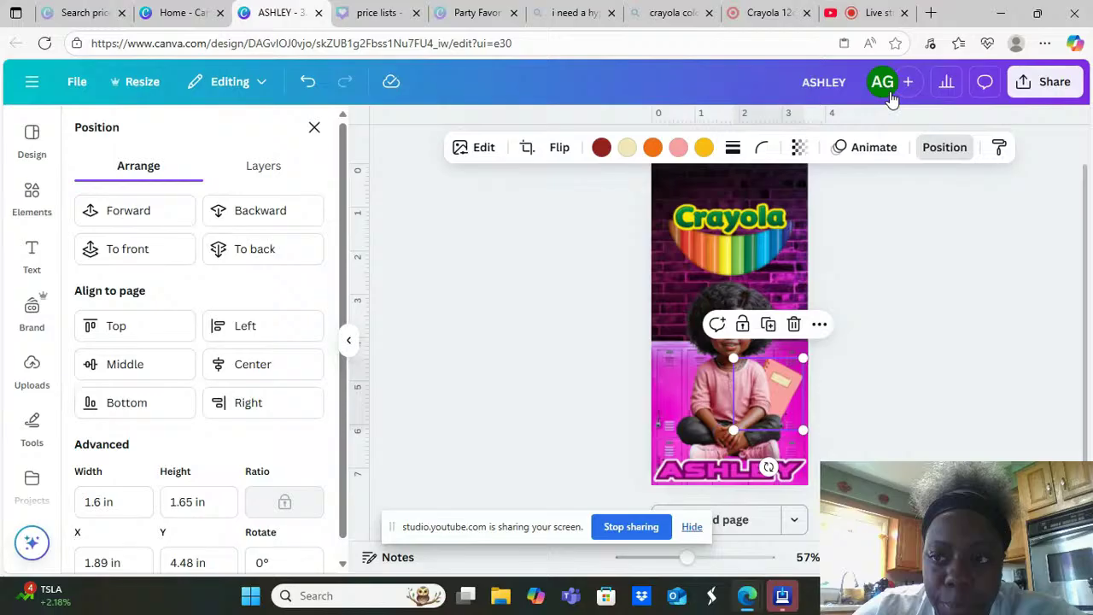
left_click(948, 148)
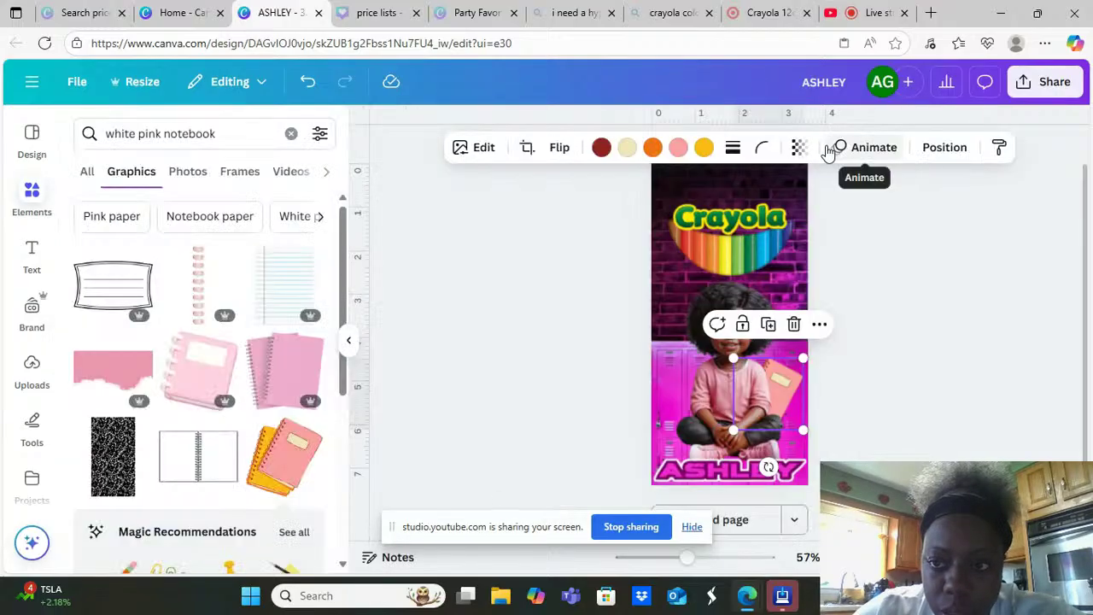
left_click(942, 150)
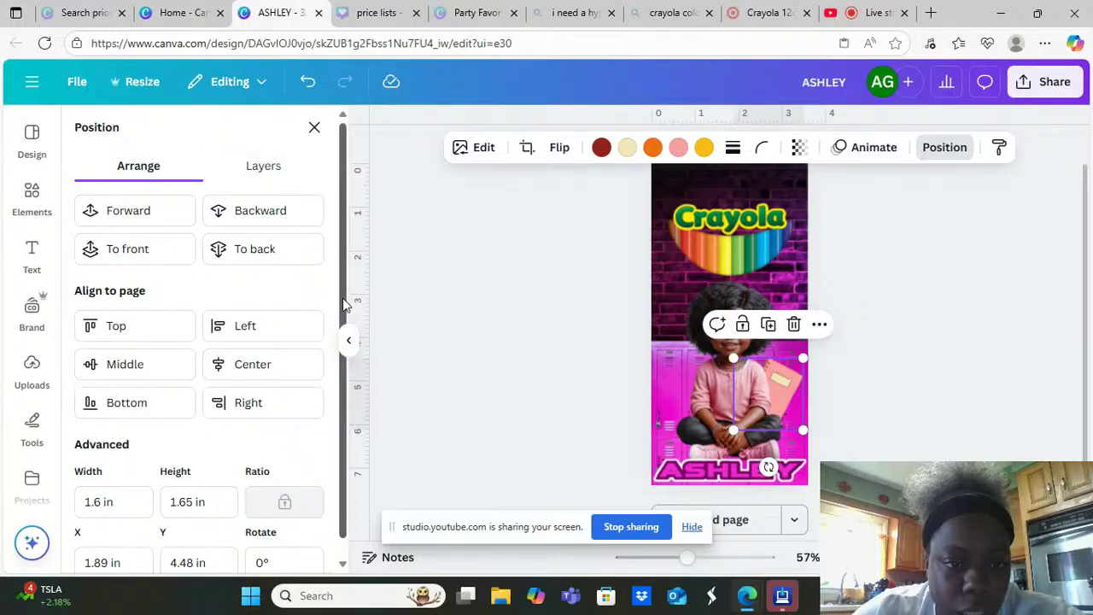
left_click_drag(343, 298, 324, 410)
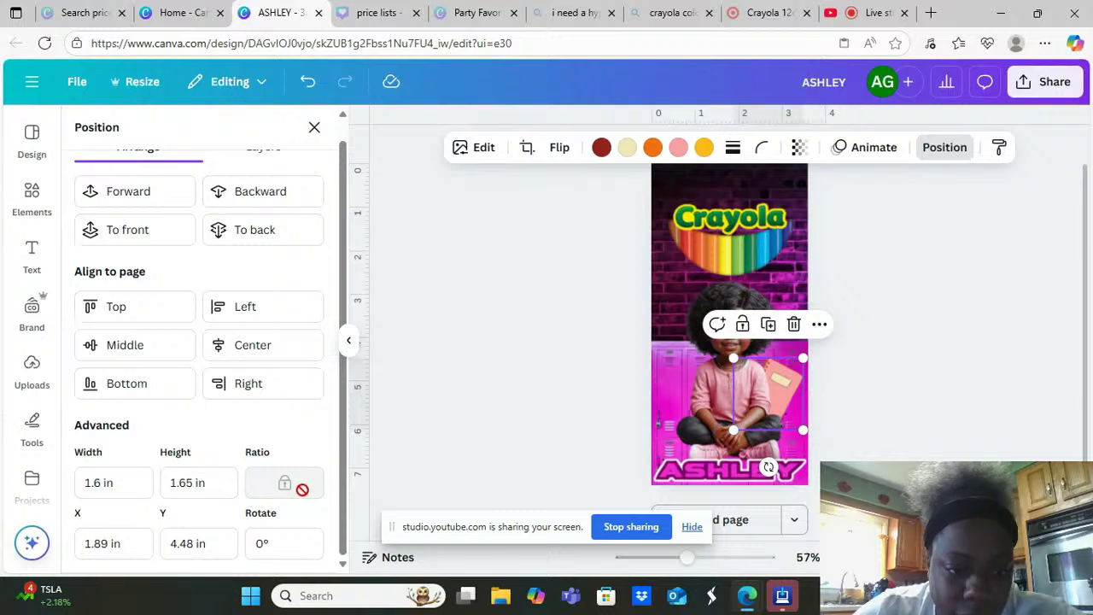
left_click_drag(344, 485, 364, 345)
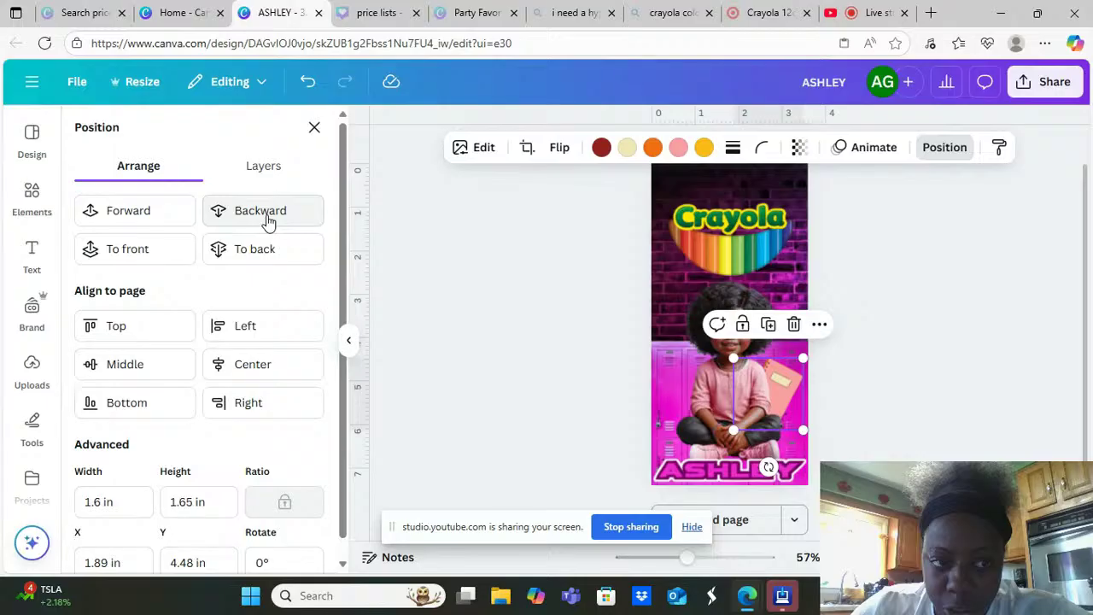
left_click(162, 249)
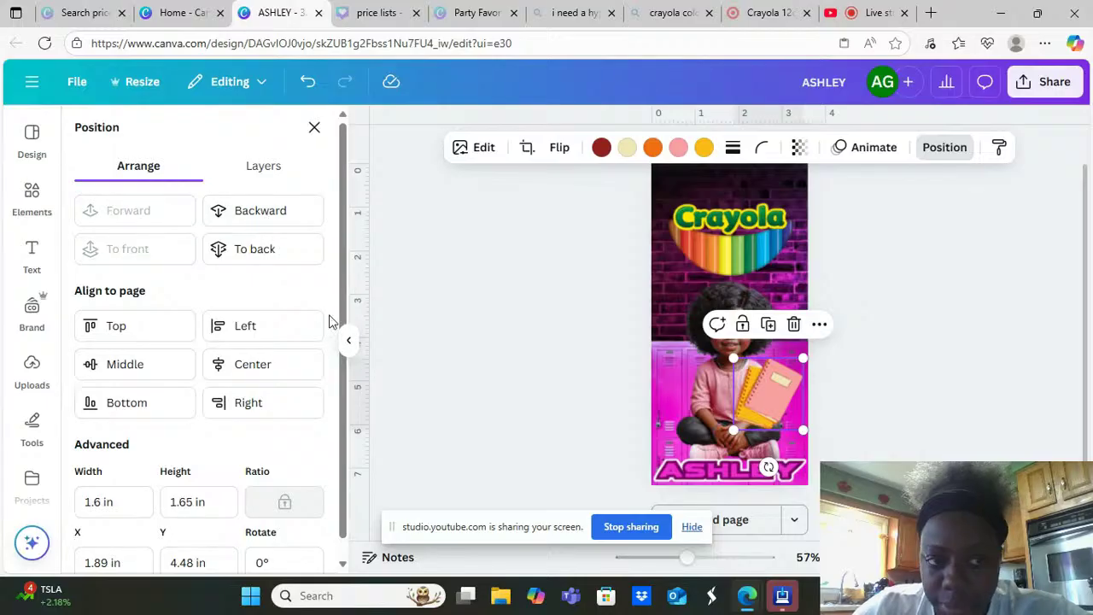
left_click(306, 222)
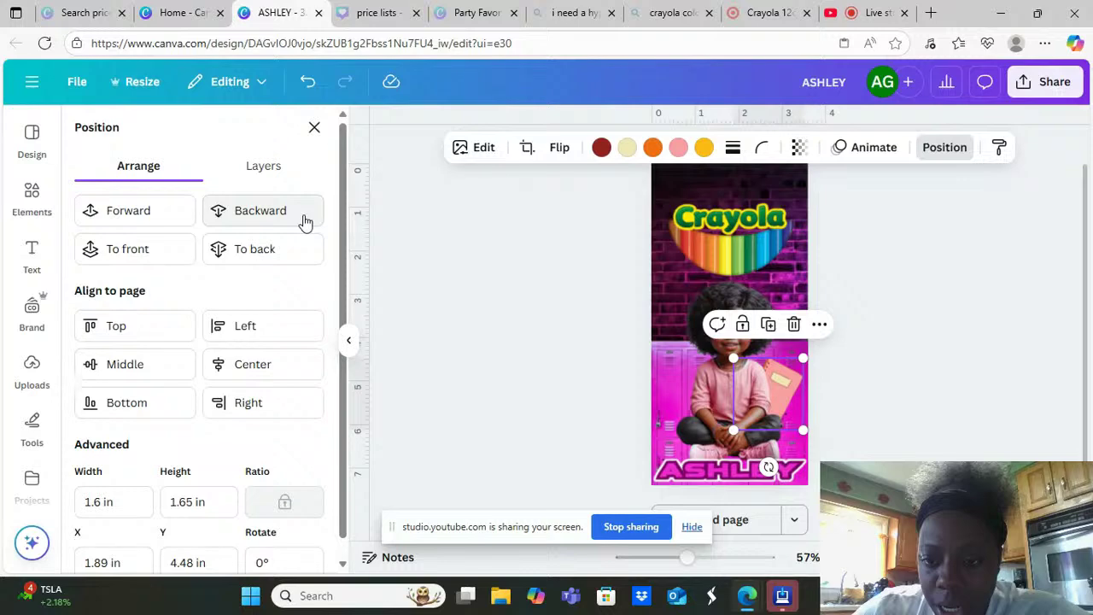
Delete the pink and yellow notebooks graphic and search the graphics for "pink notebook"
key("Delete")
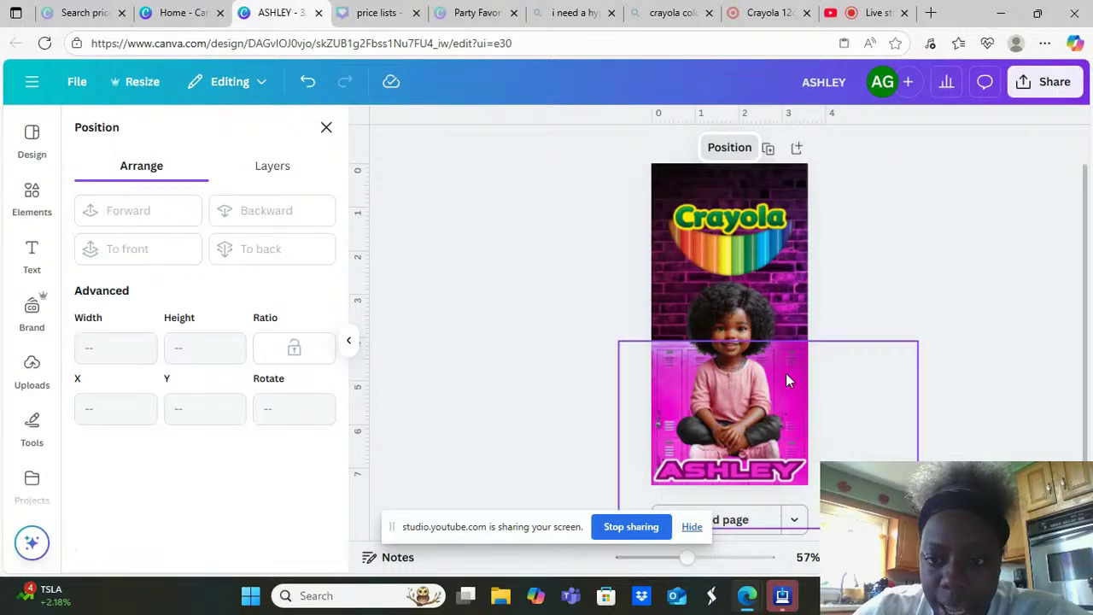
left_click(43, 203)
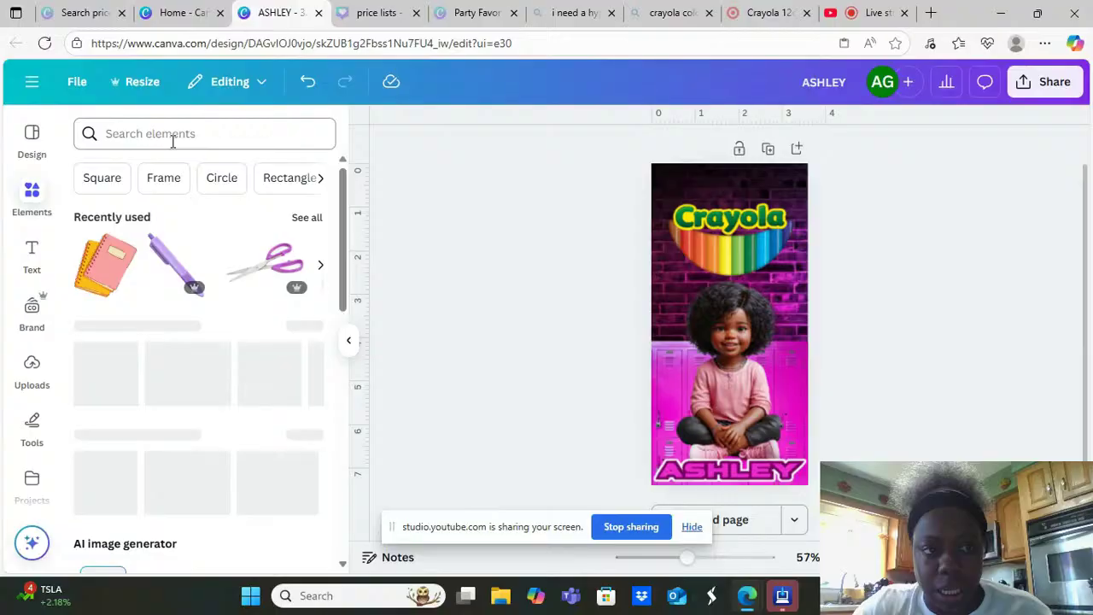
left_click(172, 134)
type("pink notebook")
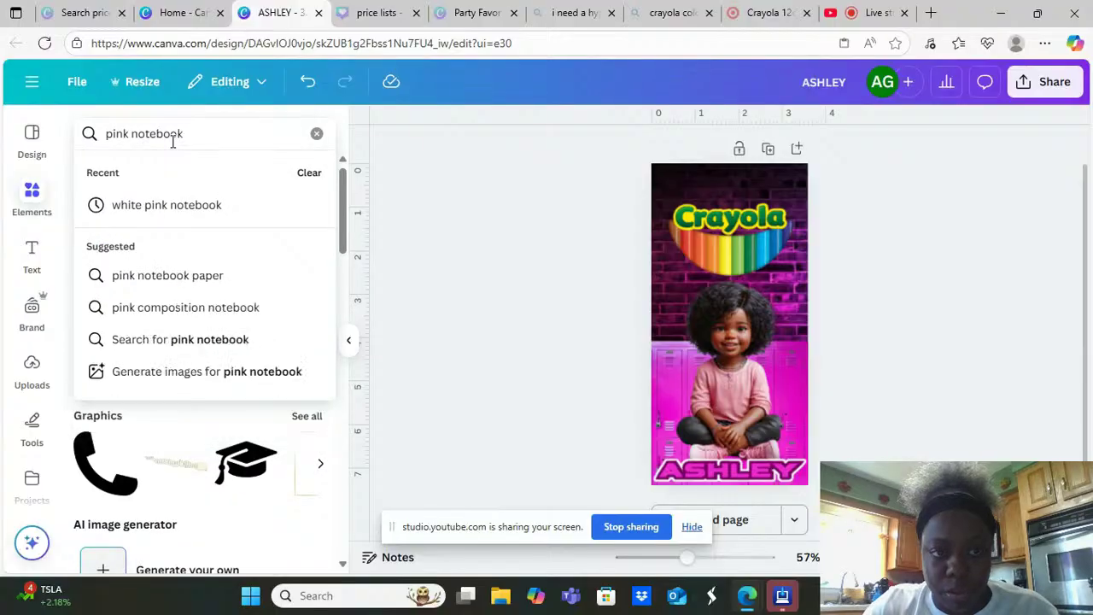
key("Return")
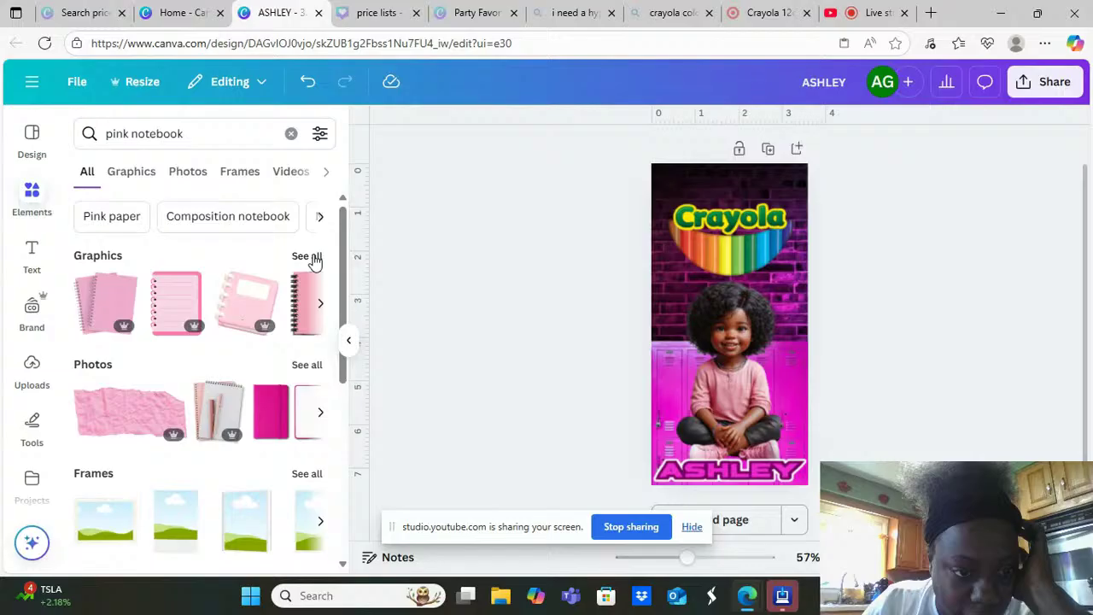
left_click(307, 256)
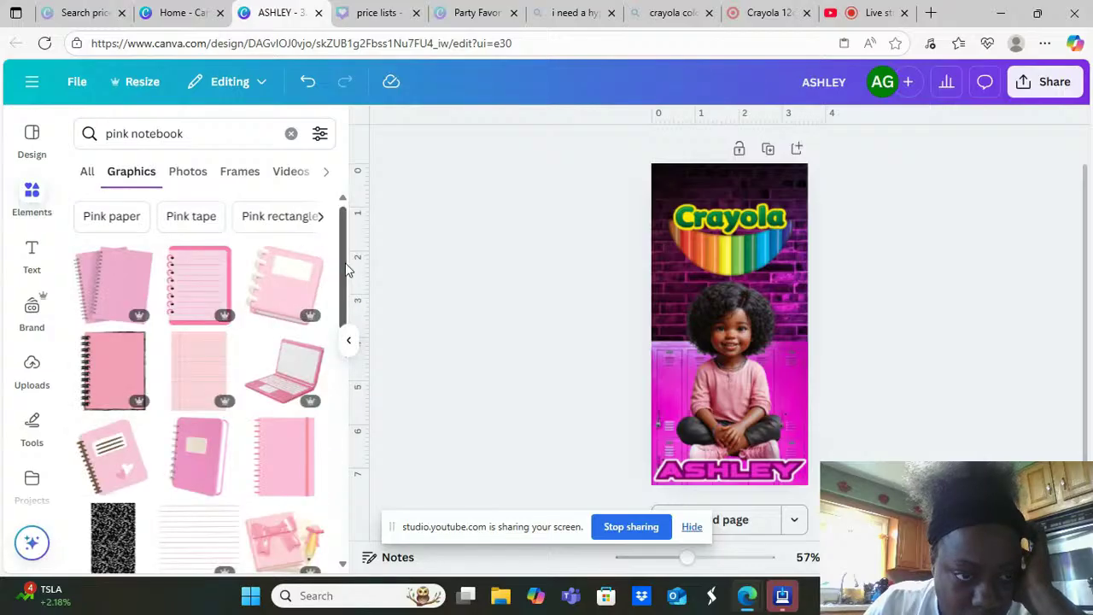
mouse_move(346, 270)
left_mouse_down()
mouse_move(346, 316)
mouse_move(346, 265)
left_mouse_up()
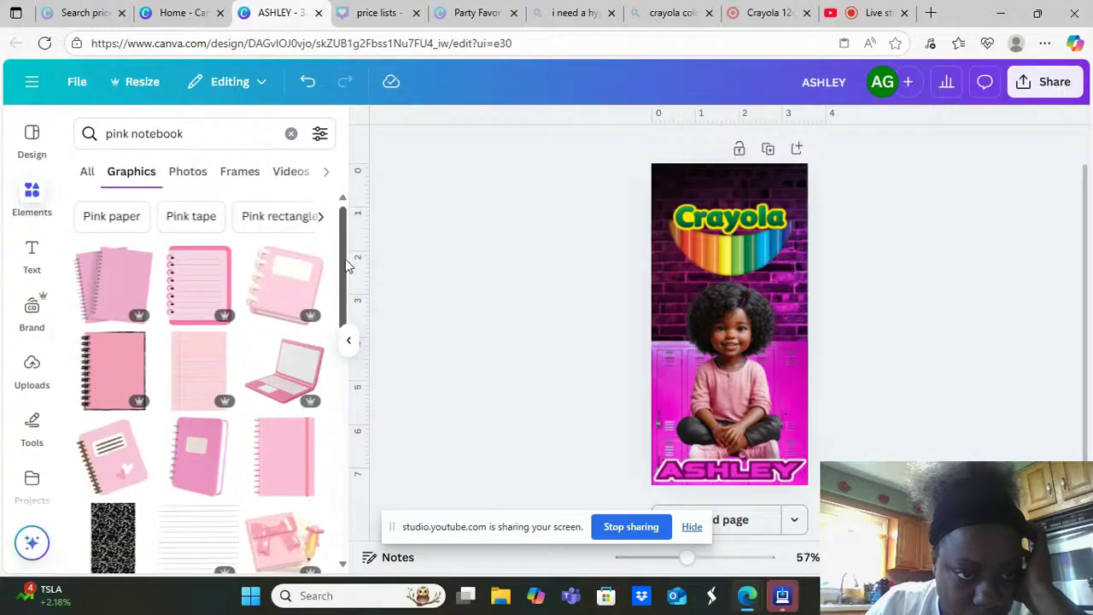
Add the graphic of two pink spiral notebooks over the girl's right side, sized about 1.54 by 1.5 in and rotated about 24°
left_click(125, 297)
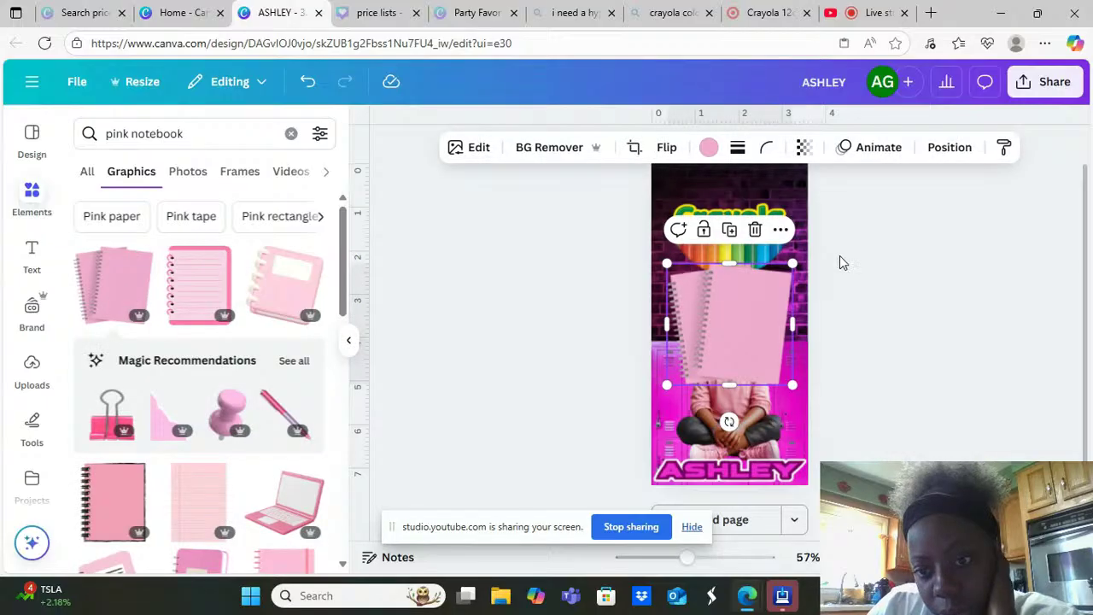
left_click_drag(787, 263, 786, 386)
left_click_drag(736, 478, 762, 422)
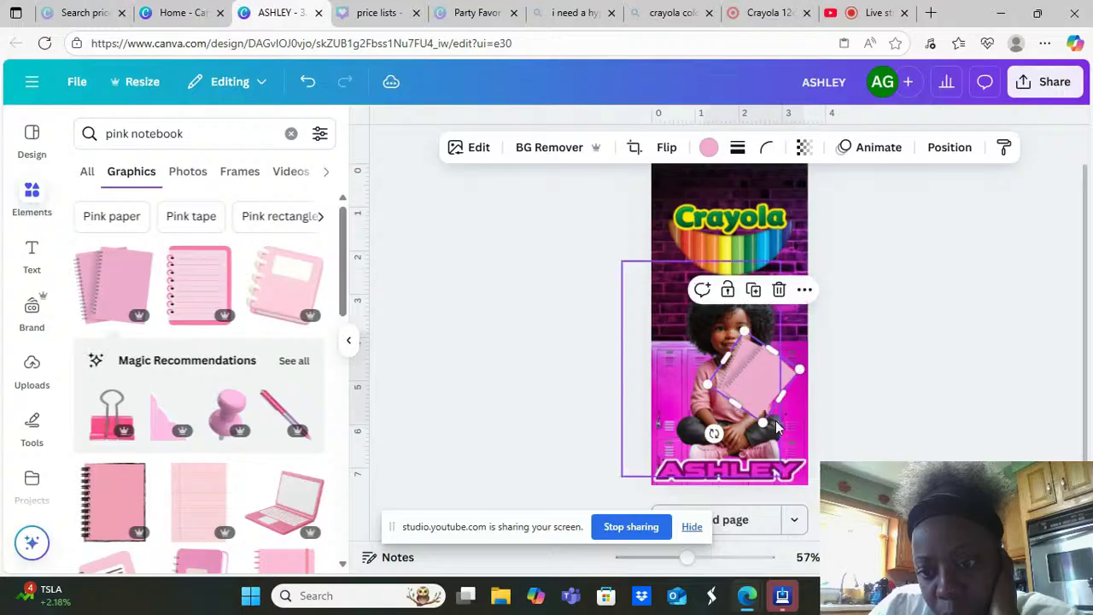
left_click_drag(771, 376, 779, 382)
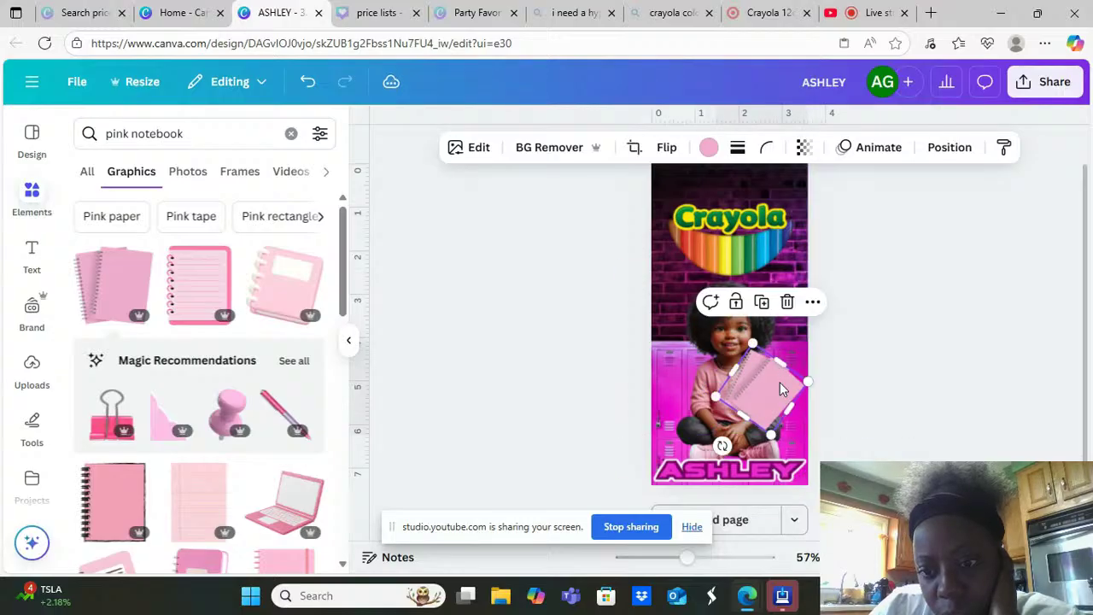
mouse_move(722, 444)
left_mouse_down()
mouse_move(768, 483)
mouse_move(736, 459)
left_mouse_up()
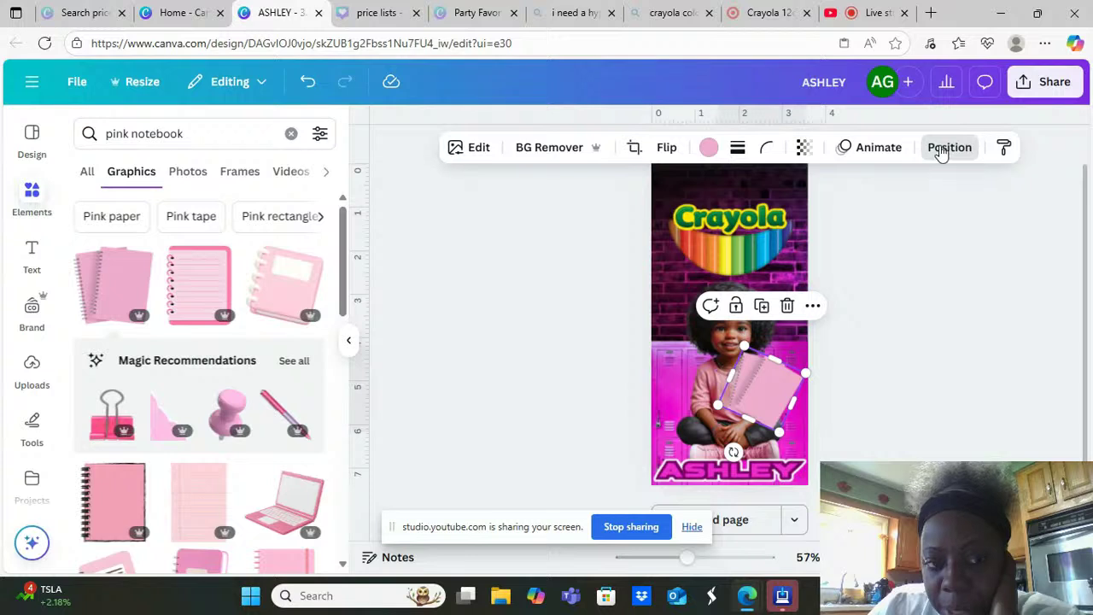
Send the pink notebooks behind the girl, resize them to about 1.48 by 1.44 in and place them at about X 2.25 in, Y 4.09 in
left_click(944, 149)
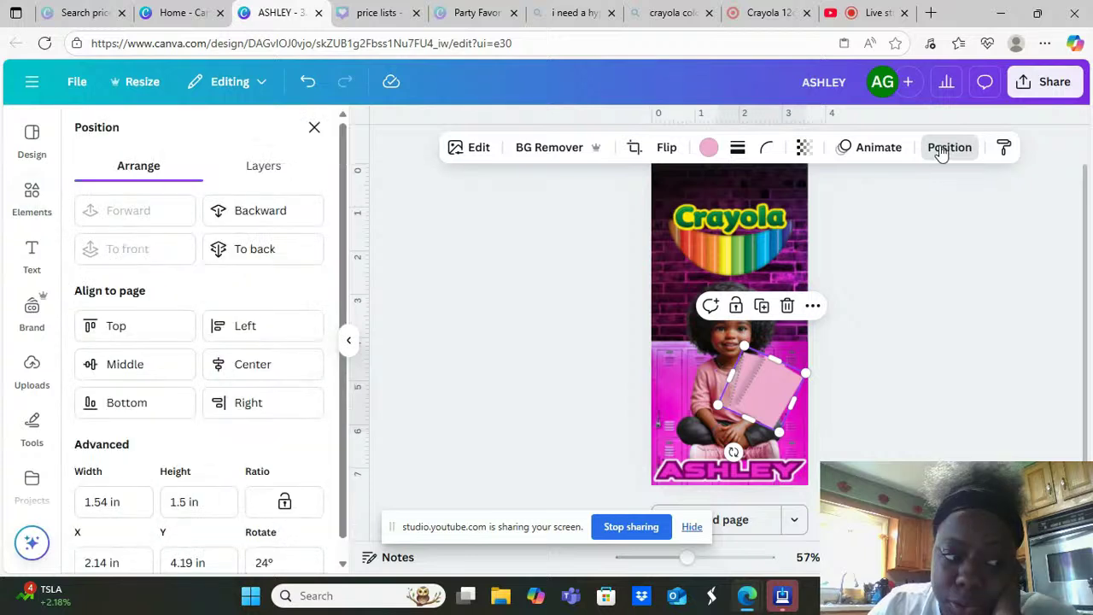
left_click(231, 218)
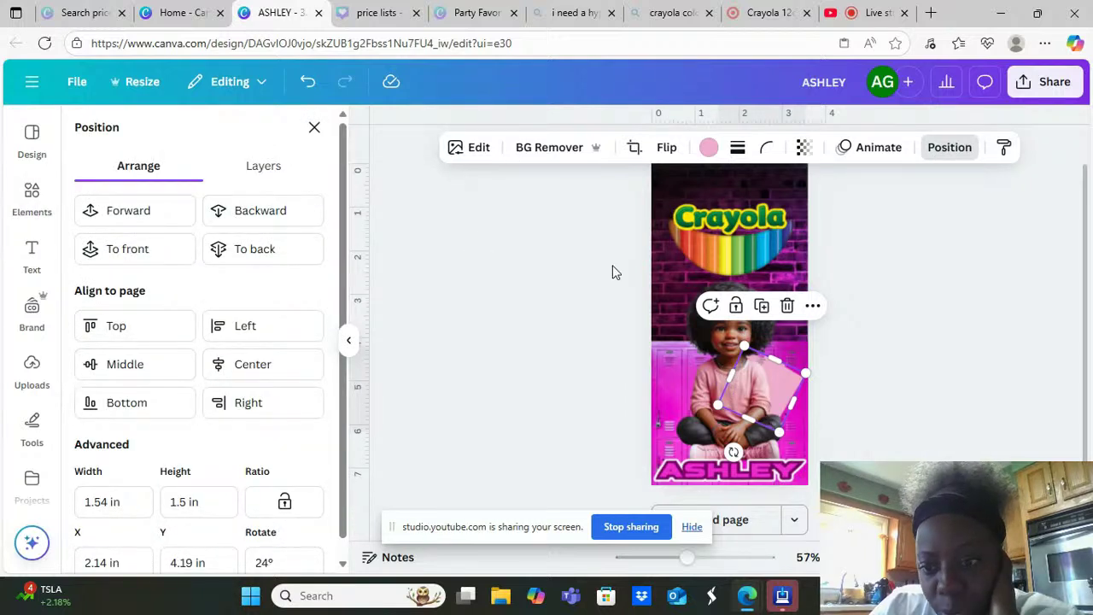
mouse_move(807, 371)
left_mouse_down()
mouse_move(786, 394)
mouse_move(793, 379)
left_mouse_up()
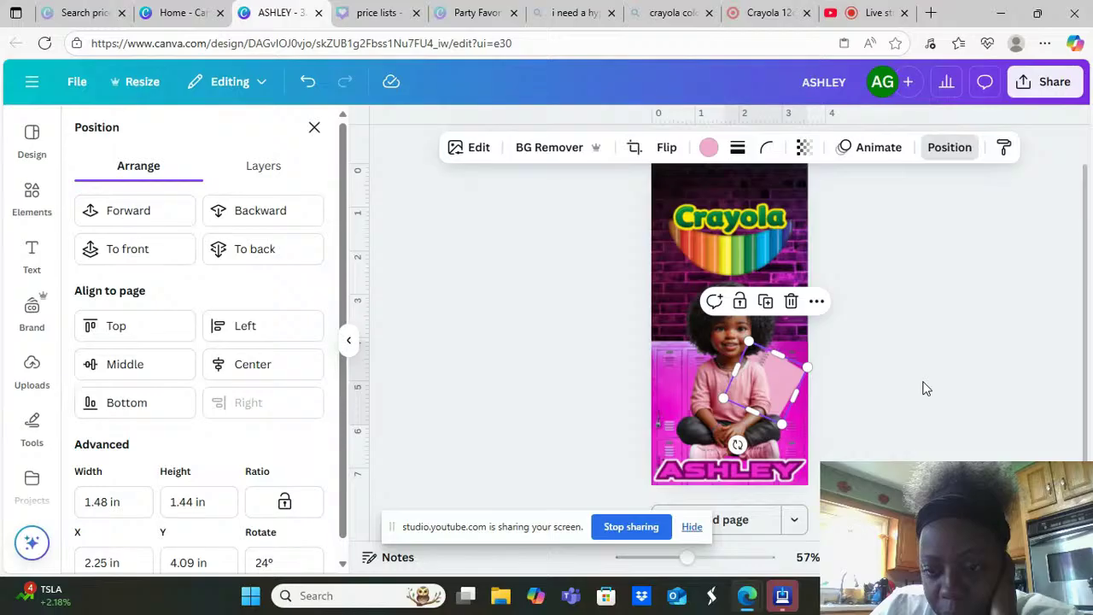
left_click(927, 389)
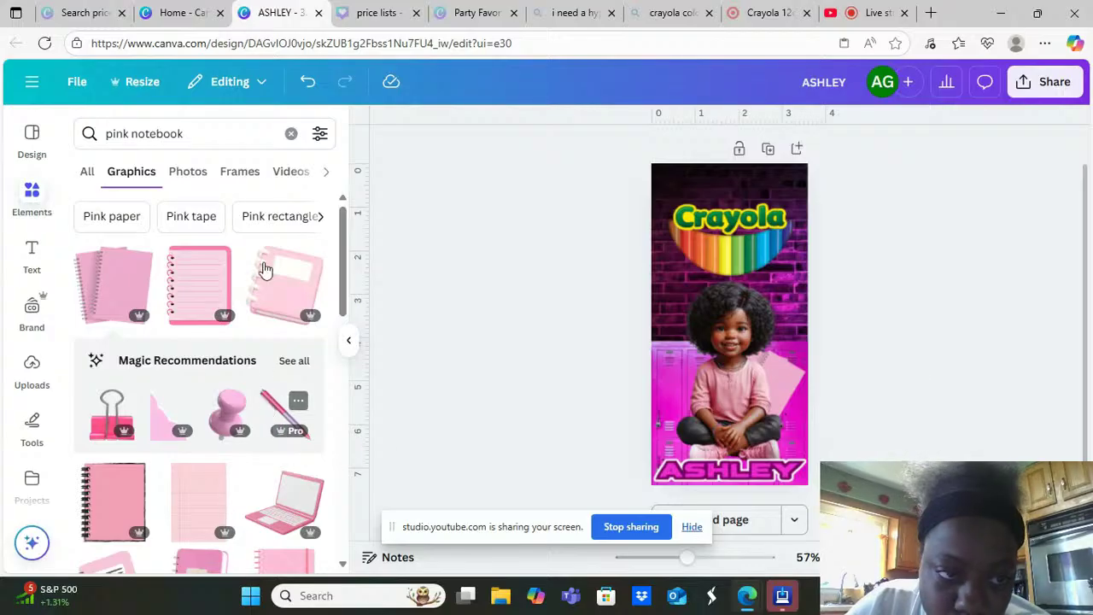
Search the graphics for "PINK PENCIL"
left_click(229, 145)
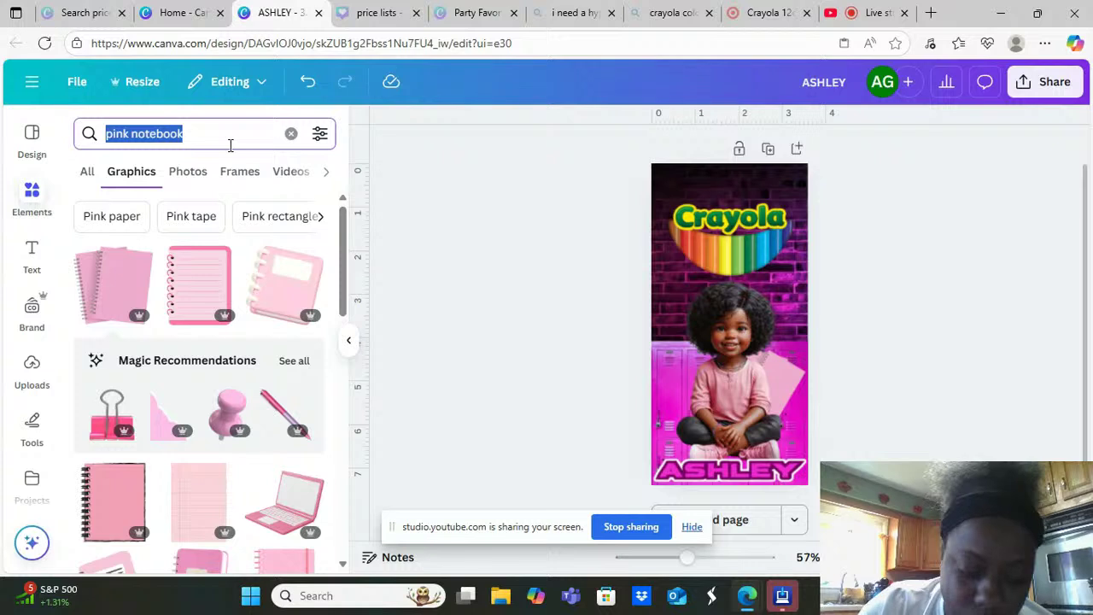
type("pencil")
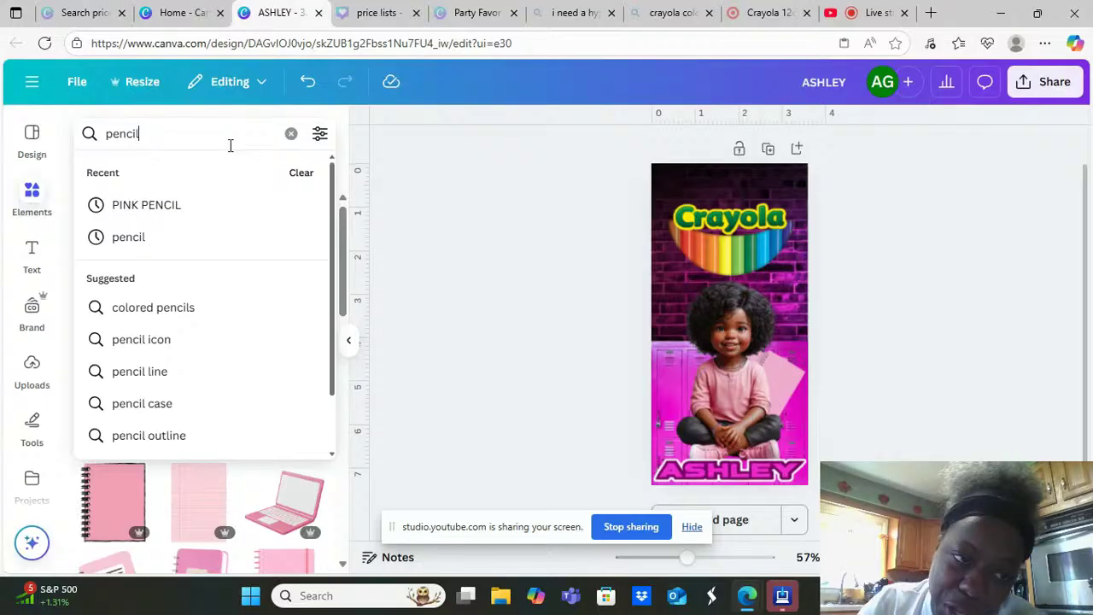
left_click(167, 211)
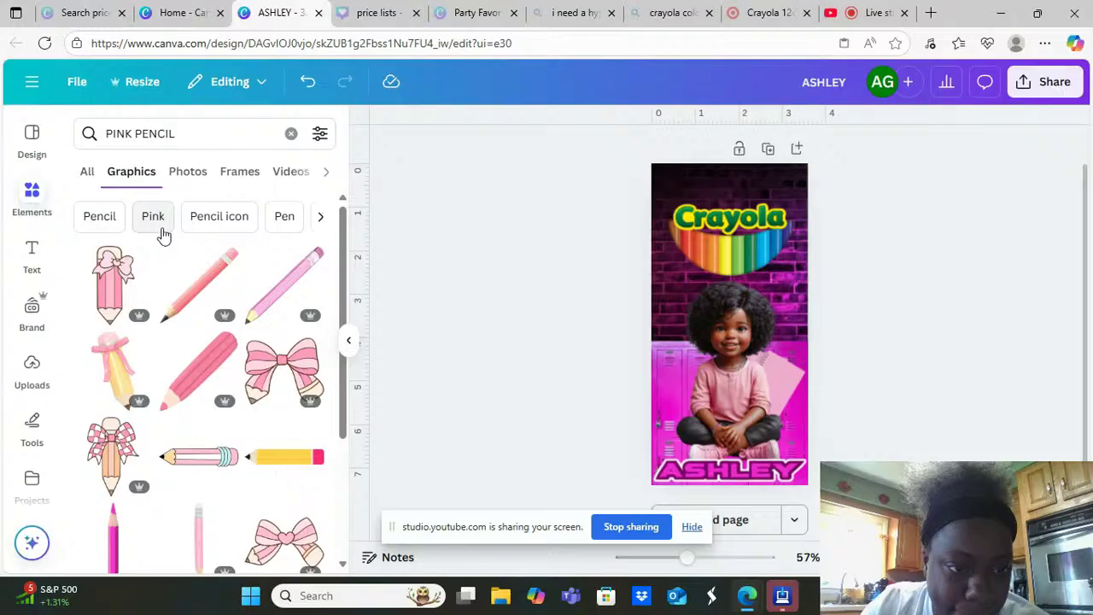
Add the black-tipped pink pencil to the left of the girl, sized about 1.82 by 1.74 in and rotated about 97°
left_click(195, 295)
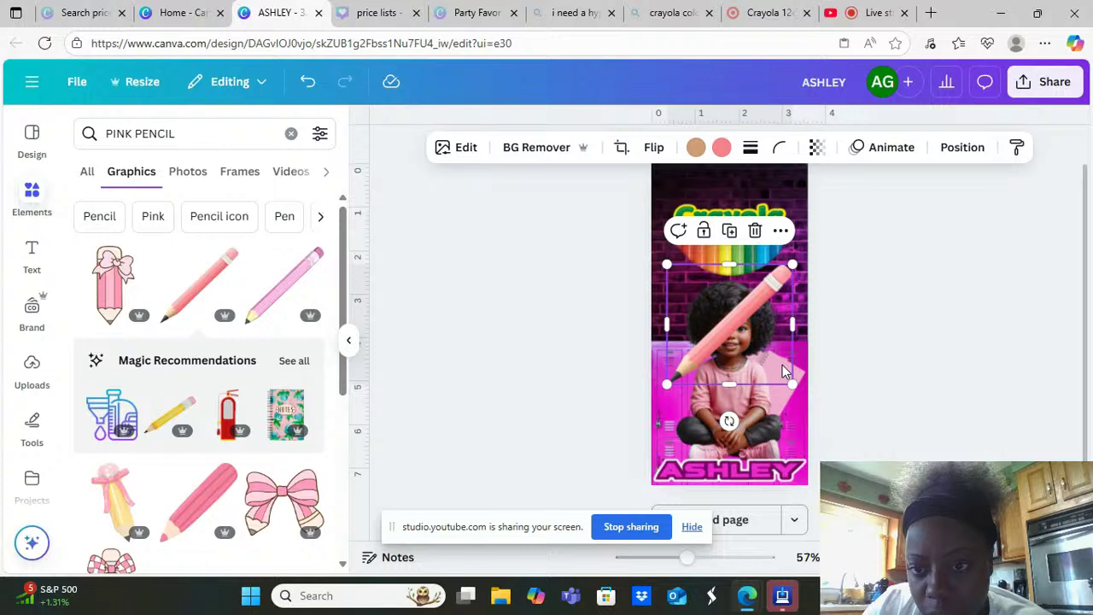
left_click_drag(728, 420, 624, 311)
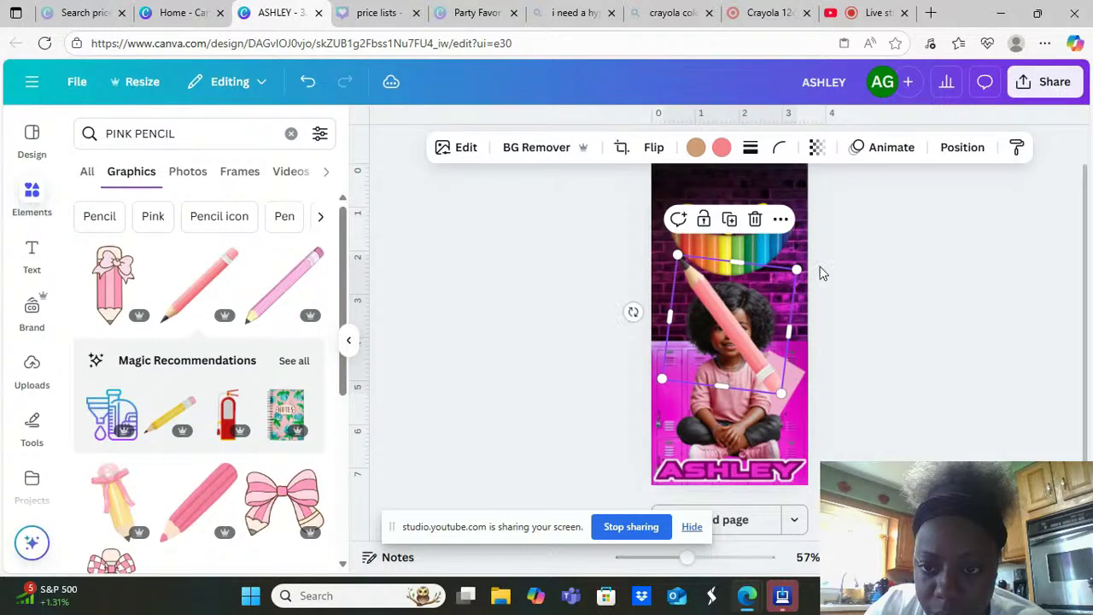
left_click_drag(799, 272, 754, 320)
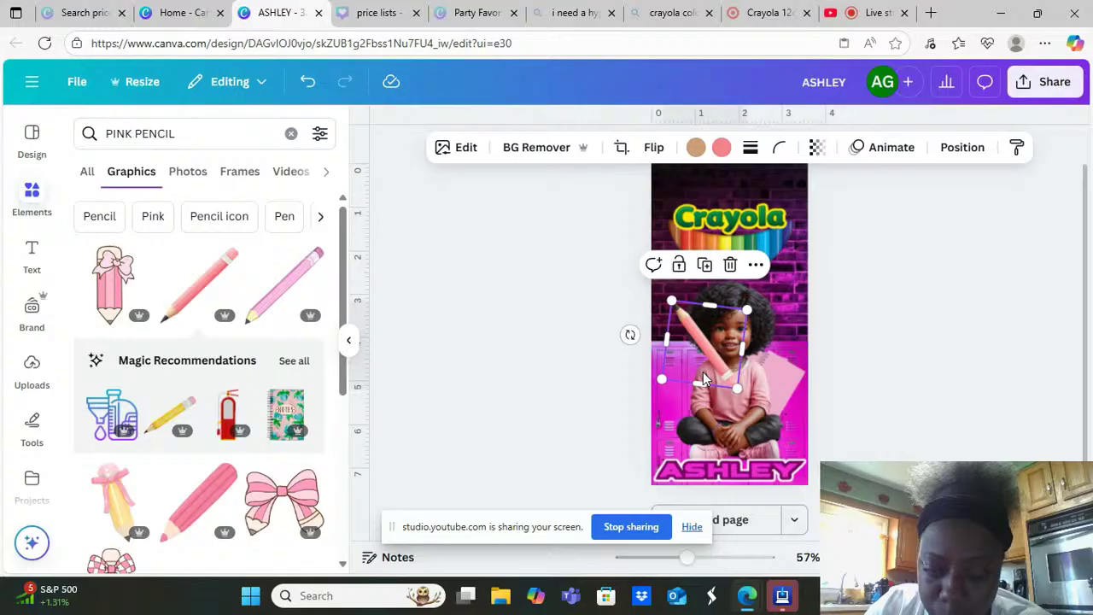
left_click_drag(703, 376, 693, 416)
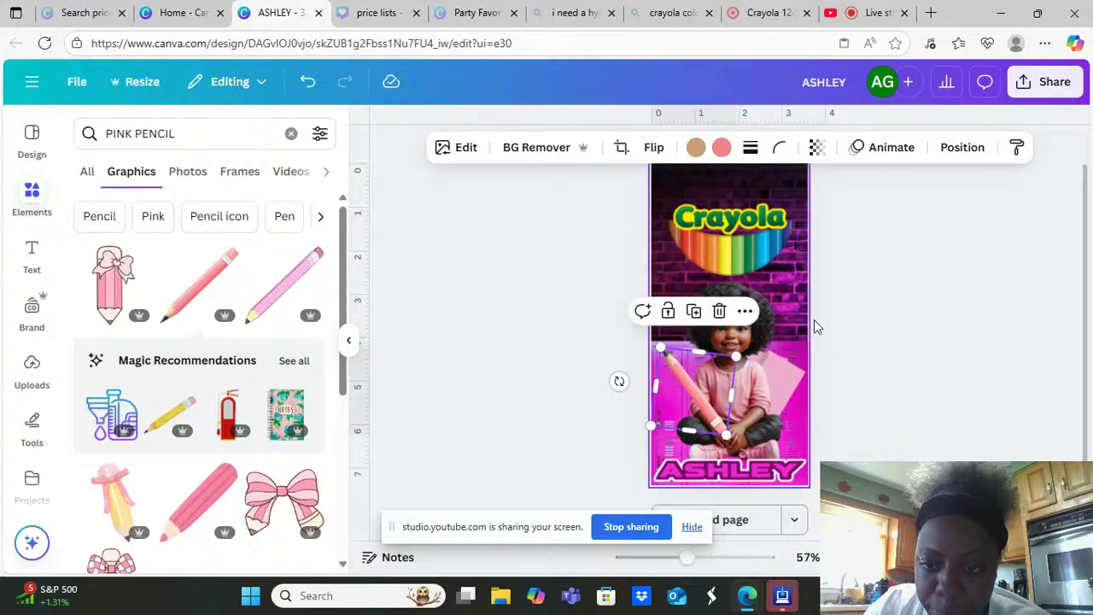
Send the pink pencil backward so it sits behind the seated girl, and clear the selection
left_click(962, 148)
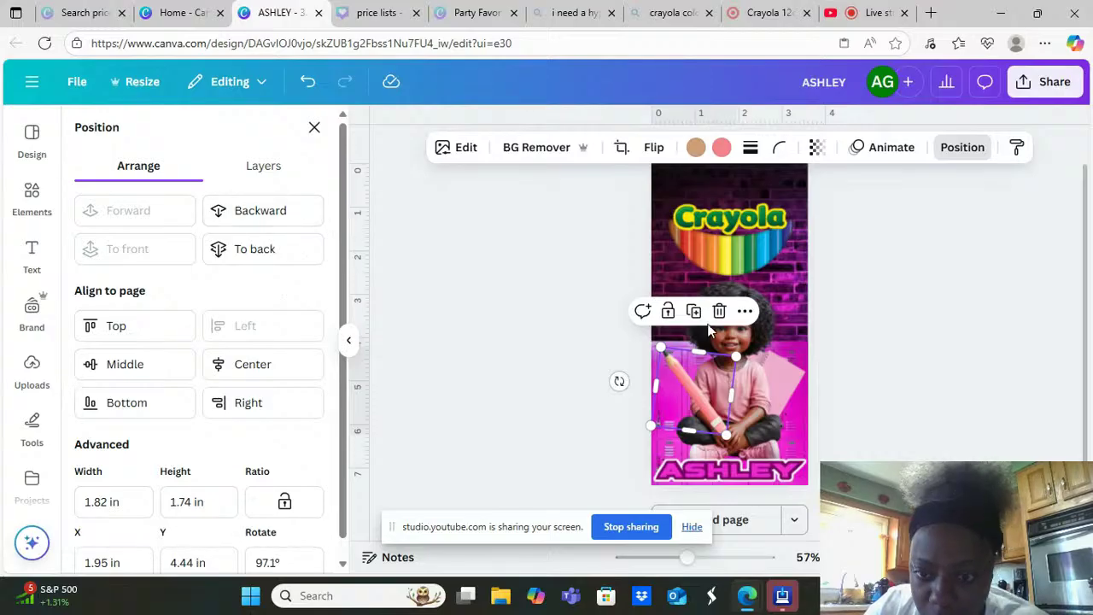
left_click(276, 212)
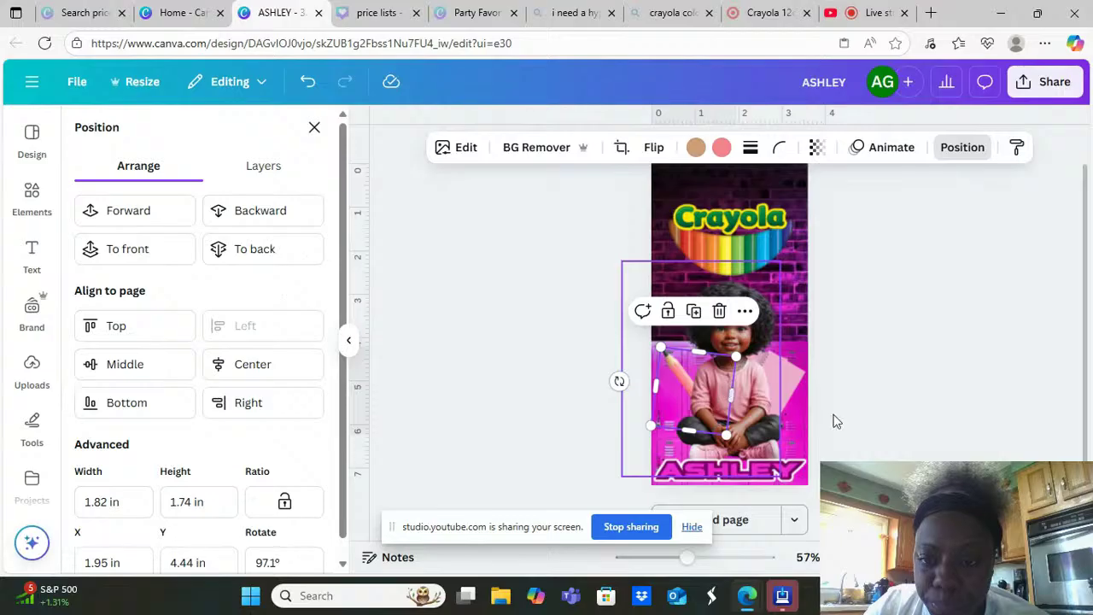
left_click(899, 427)
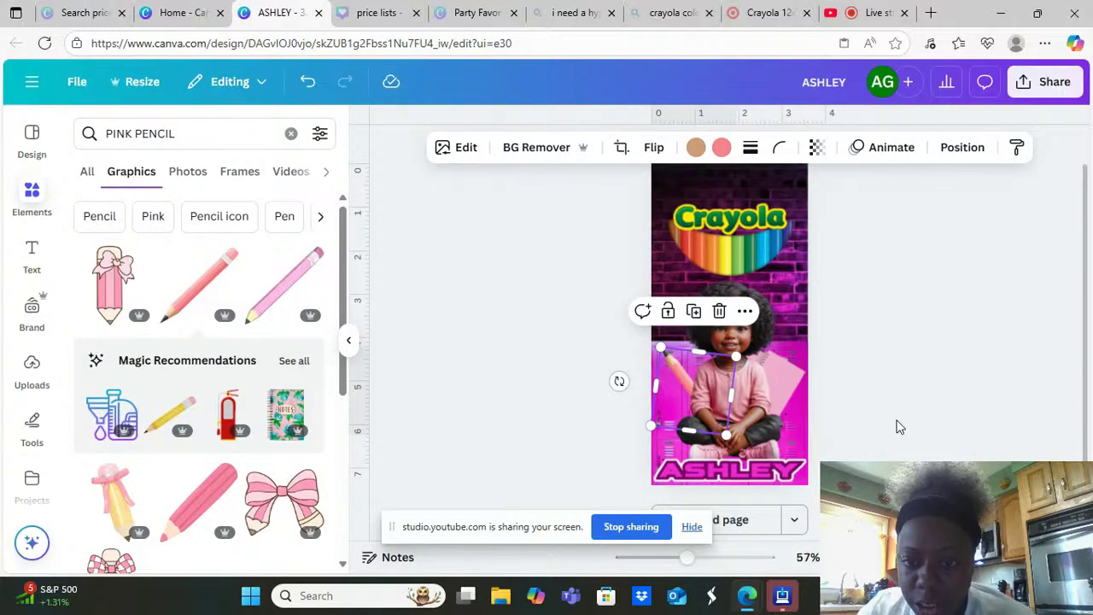
left_click(899, 427)
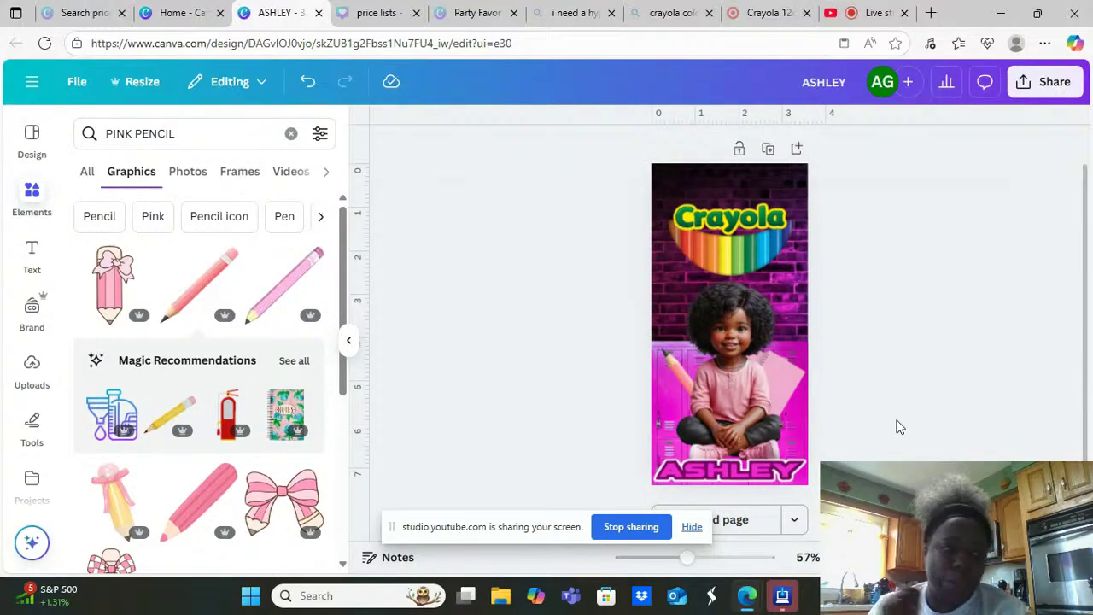
Add a second black-tipped pink pencil to the left of the girl, rotate it about 131° and send it backward behind her
left_click(681, 380)
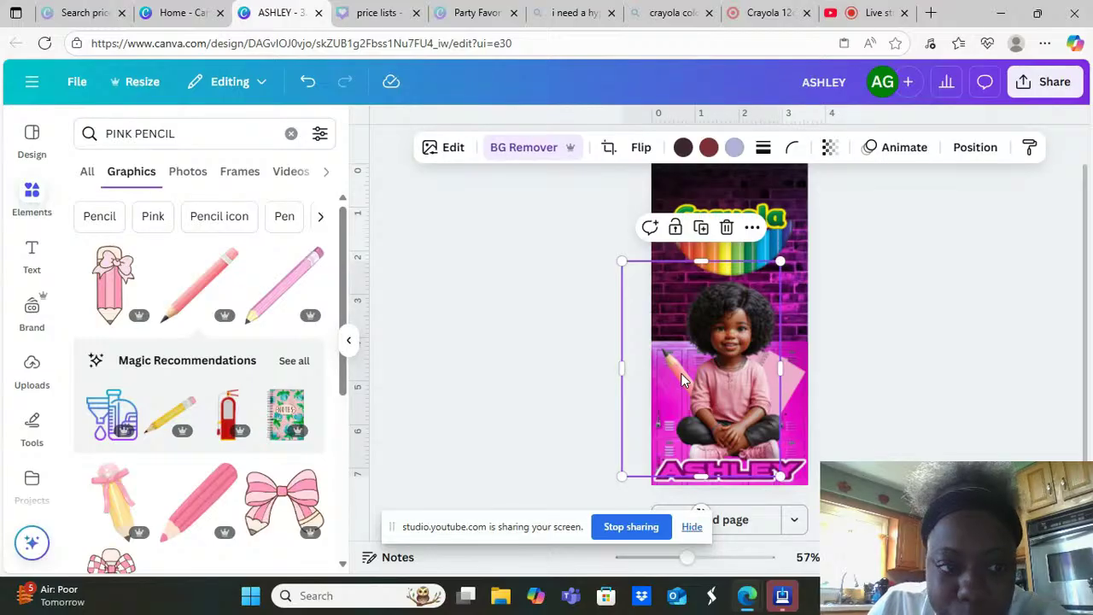
left_click(198, 277)
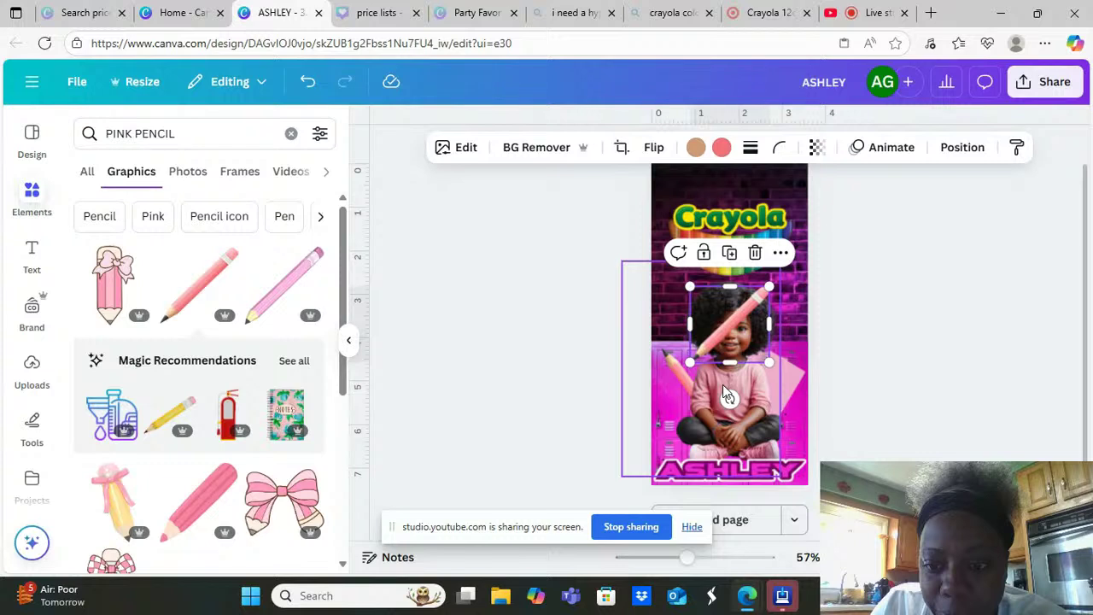
mouse_move(731, 397)
left_mouse_down()
mouse_move(622, 402)
mouse_move(603, 354)
mouse_move(709, 401)
mouse_move(603, 312)
mouse_move(640, 217)
left_mouse_up()
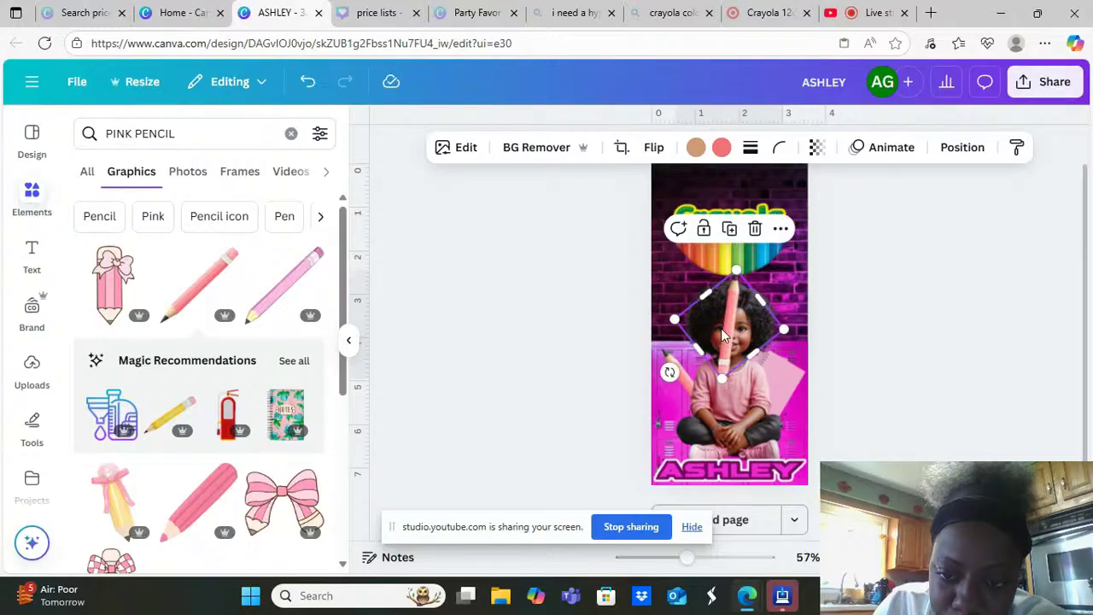
mouse_move(721, 328)
left_mouse_down()
mouse_move(666, 363)
mouse_move(665, 378)
mouse_move(684, 376)
left_mouse_up()
left_click_drag(629, 439, 640, 454)
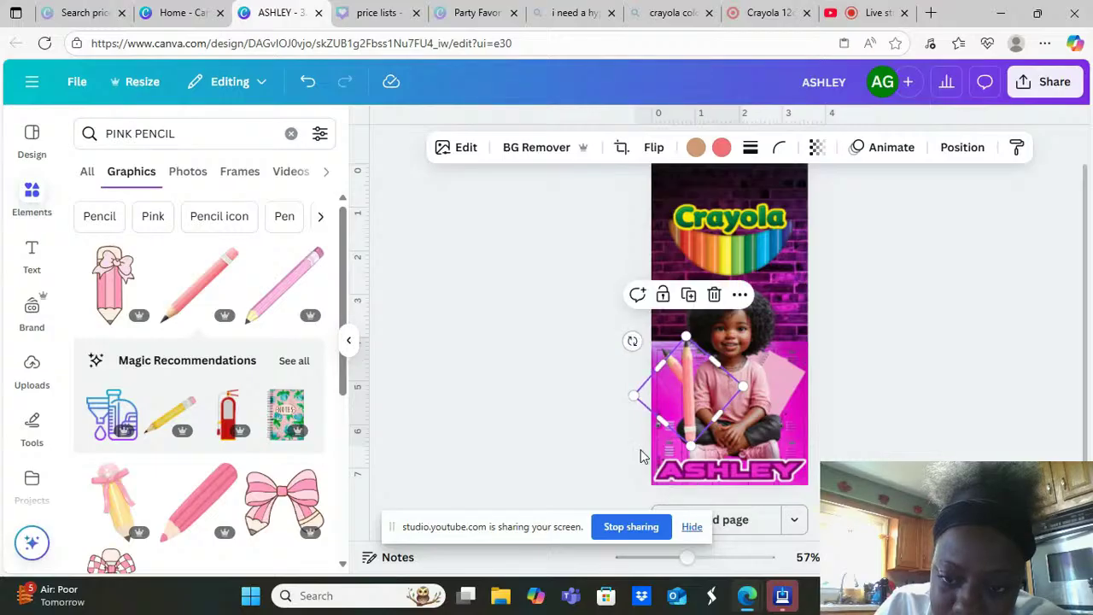
left_click(962, 148)
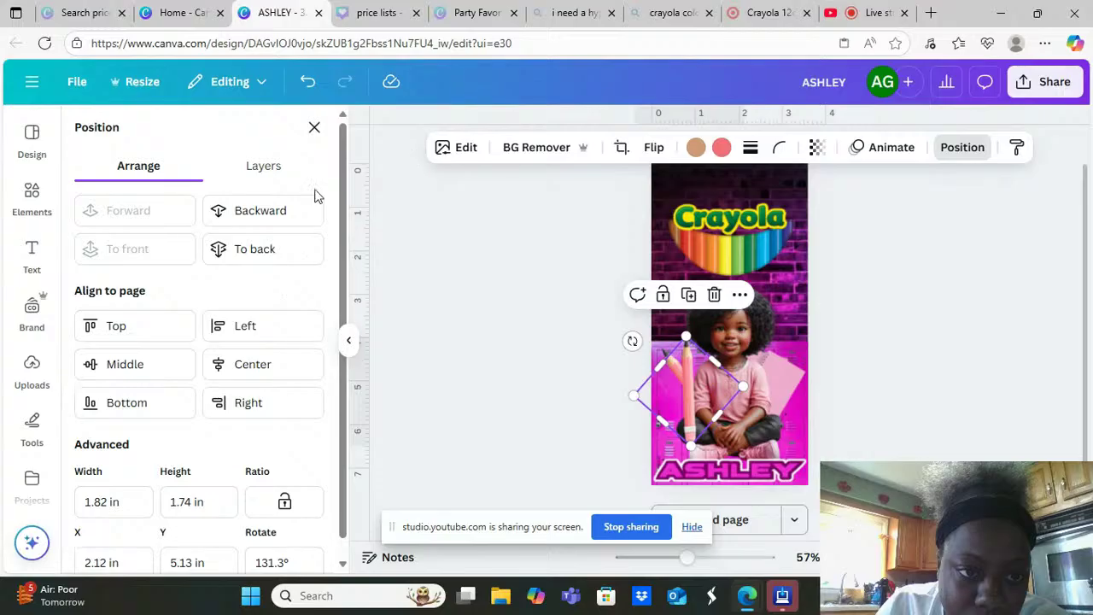
left_click(265, 214)
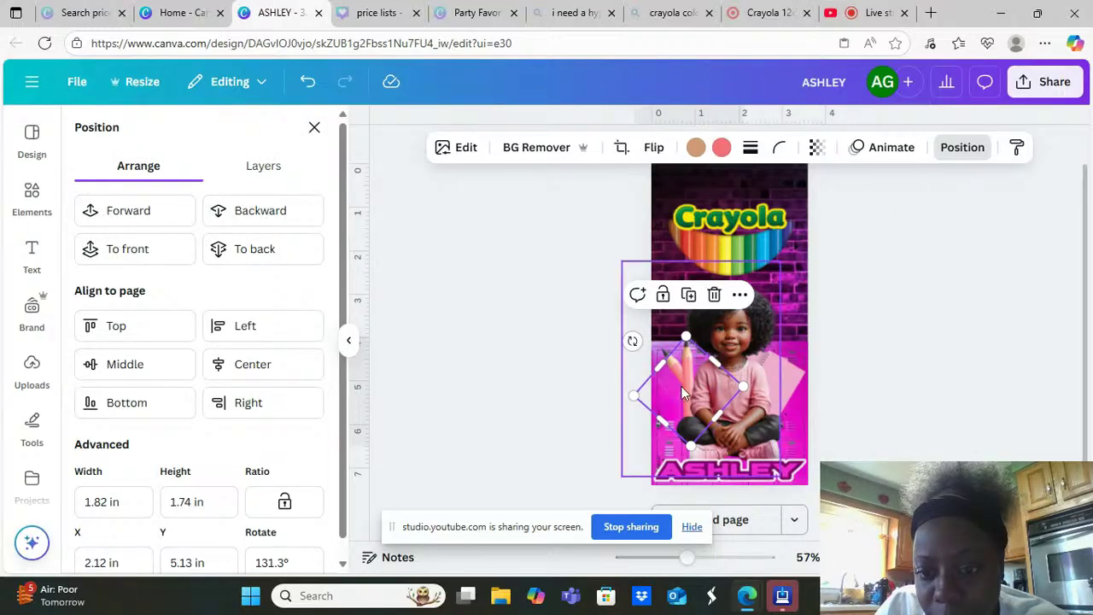
Adjust the sides of the seated girl's image frame so it fits closely around her, about 3.08 in wide
left_click(716, 354)
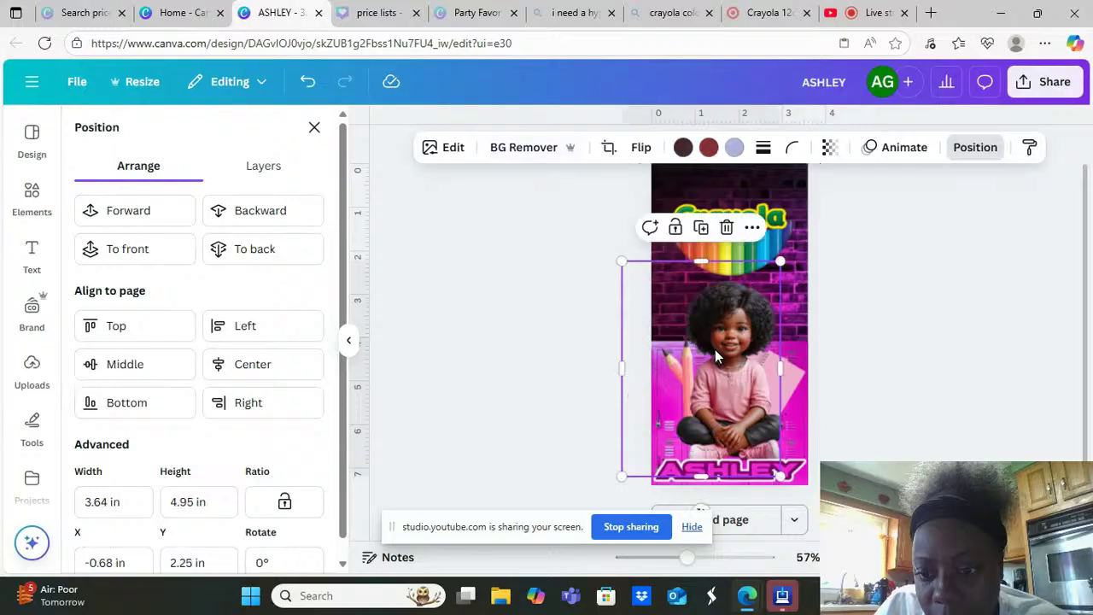
left_click_drag(778, 363, 800, 362)
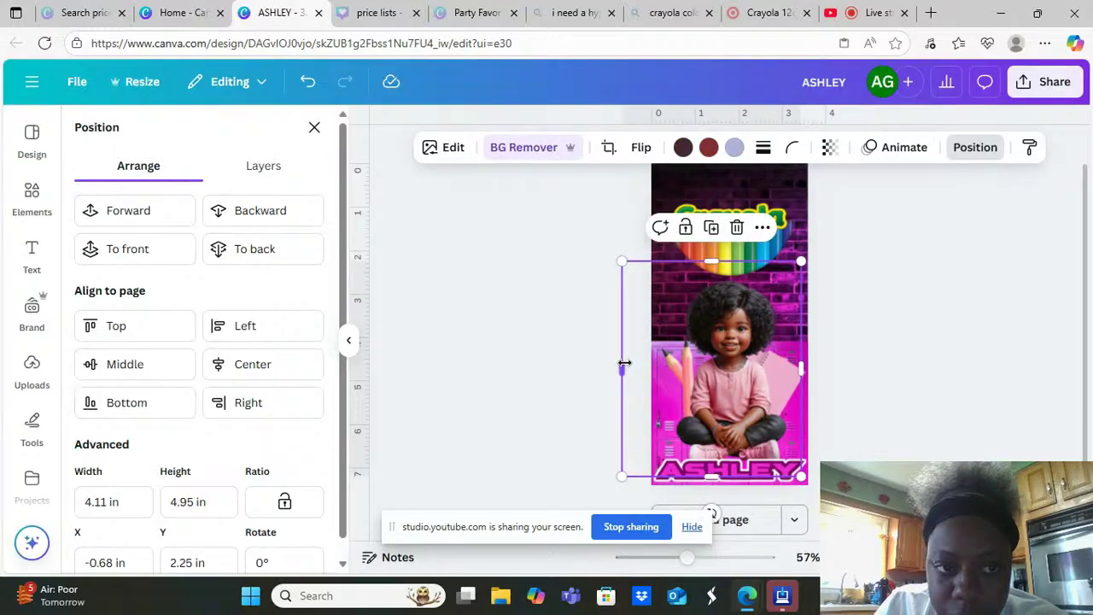
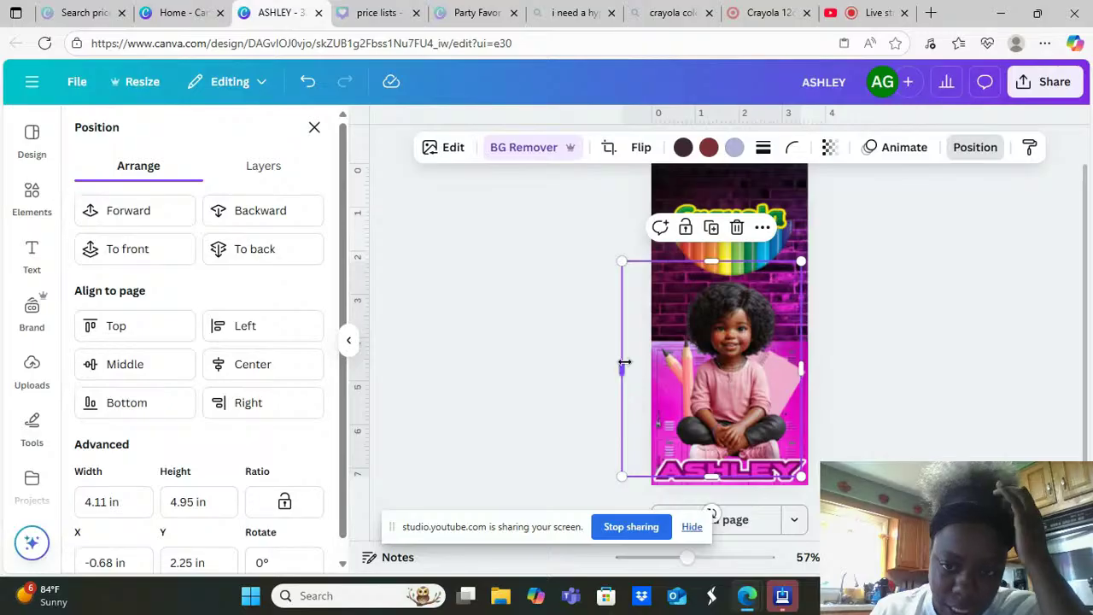
left_click_drag(624, 363, 667, 363)
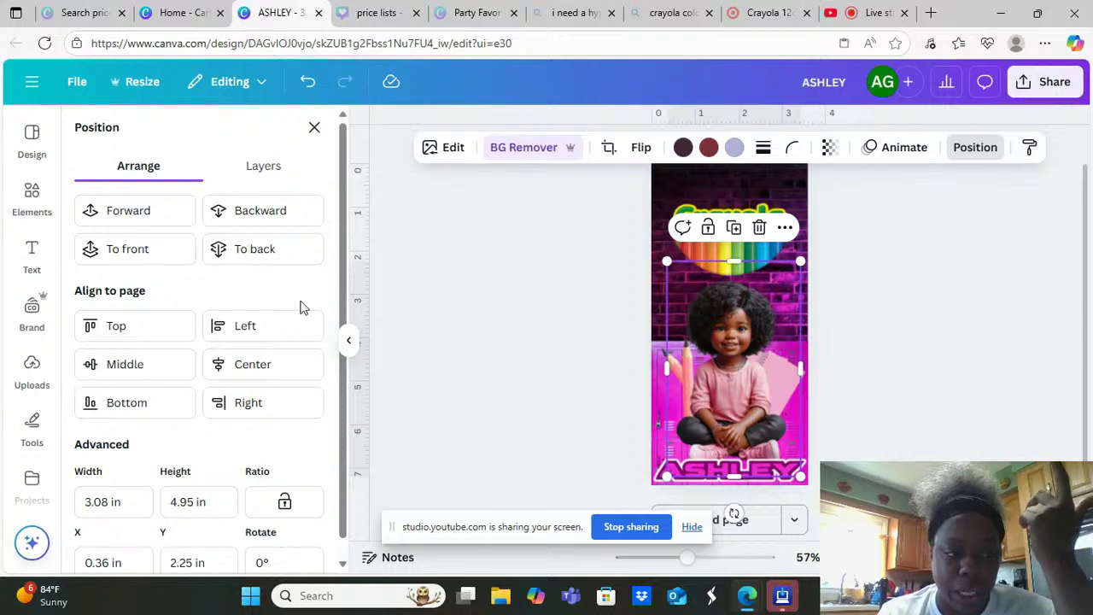
Select both pink pencils from the layer list and move them up over the left side of the Crayola logo
left_click(270, 170)
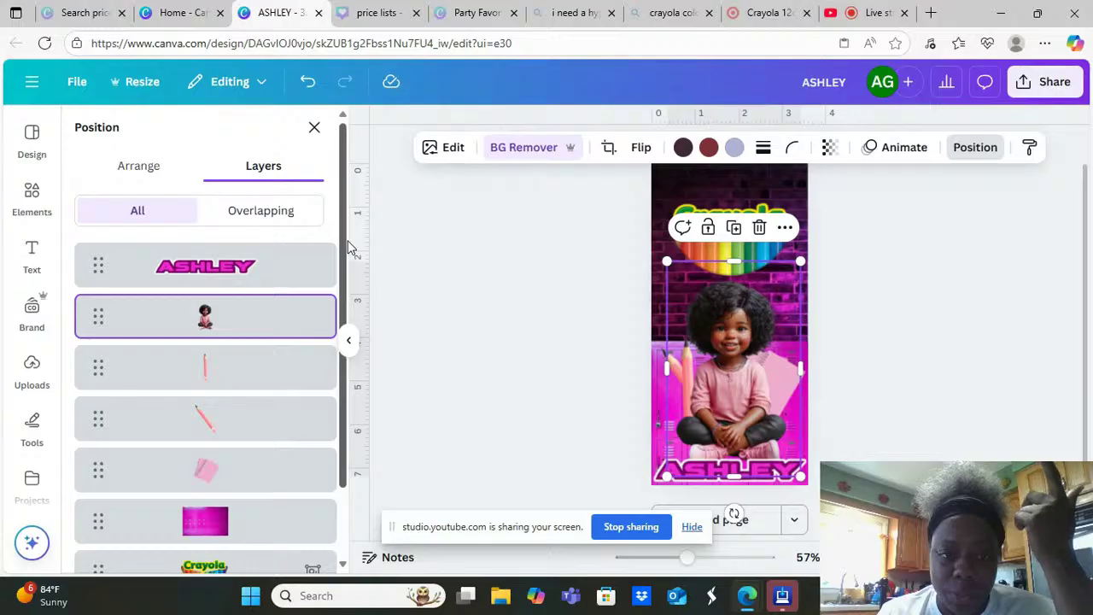
left_click_drag(348, 247, 347, 290)
left_click(252, 317)
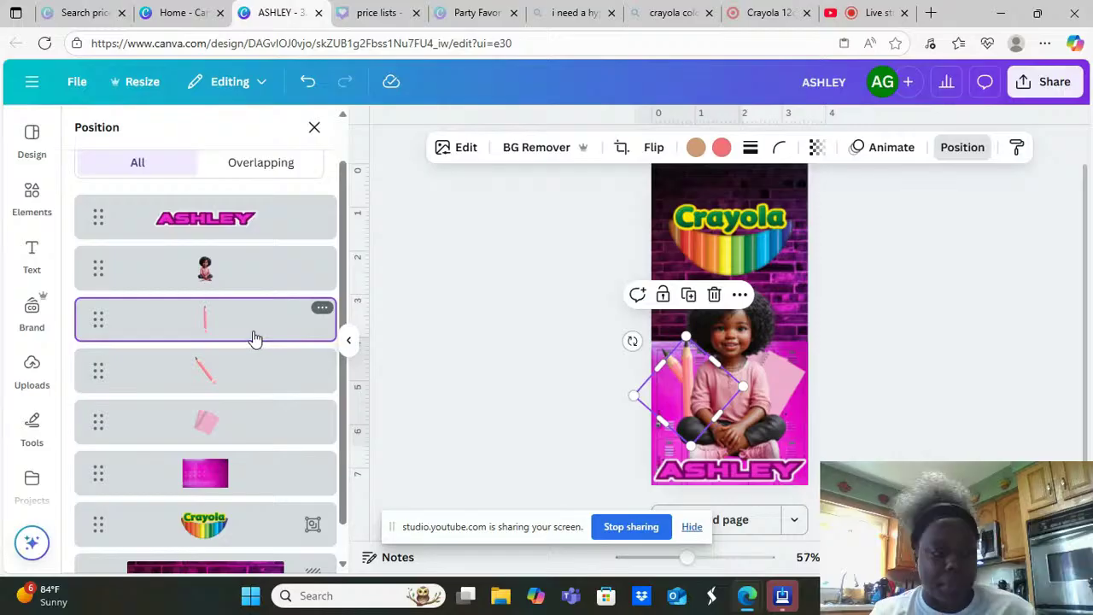
left_click(238, 381, "shift")
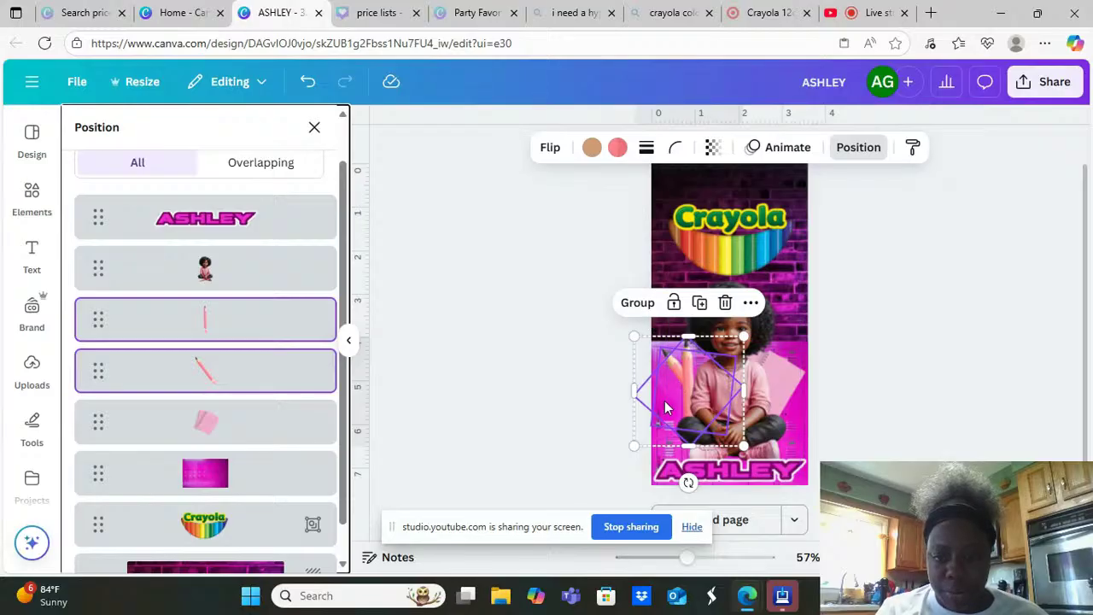
left_click_drag(666, 408, 653, 250)
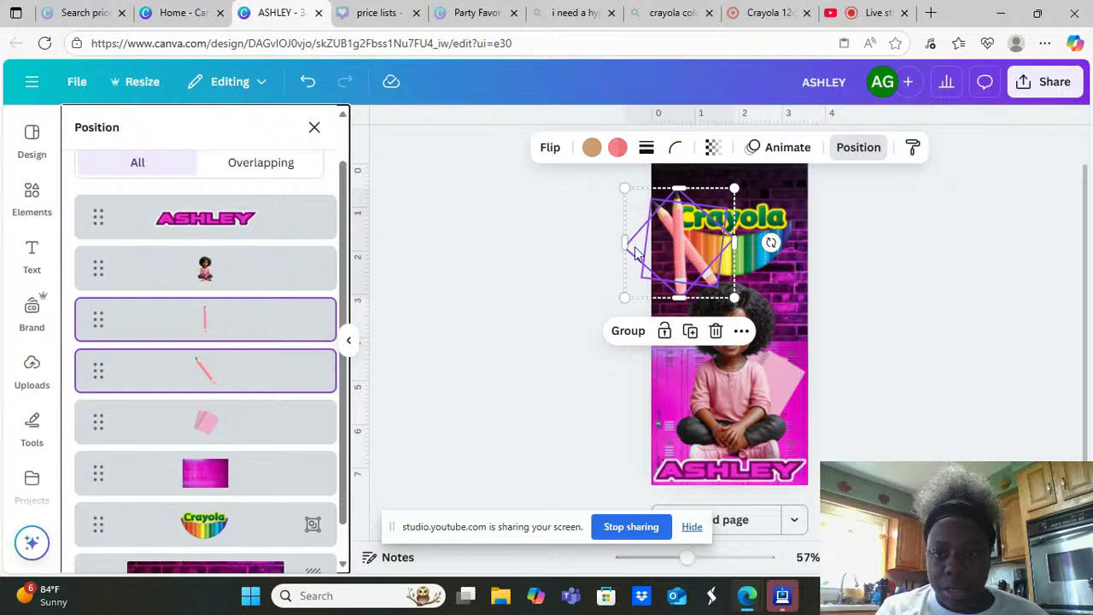
left_click(498, 276)
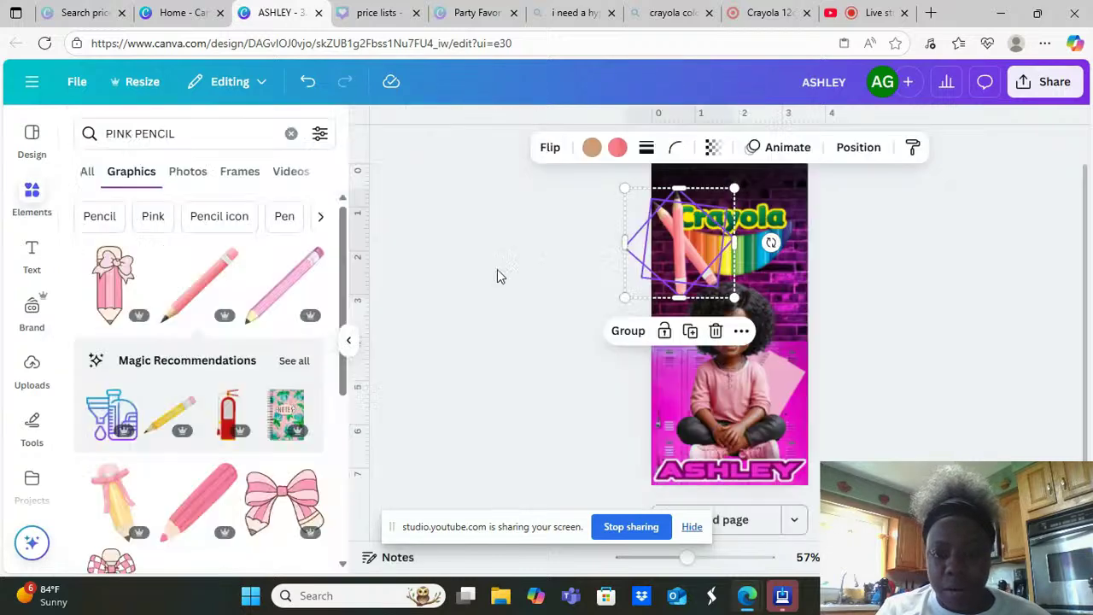
Adjust the position and rotation of the upright pencil so it crosses the slanted one, and group the two pencils
left_click(685, 248)
left_click_drag(691, 248, 691, 248)
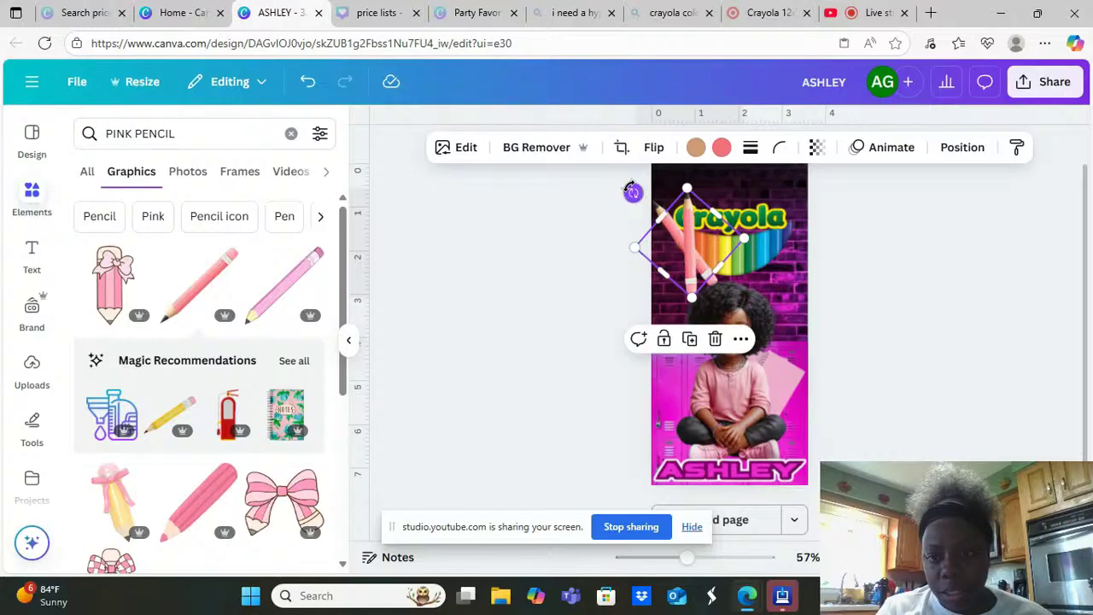
left_click_drag(632, 190, 664, 215)
left_click_drag(723, 241, 719, 239)
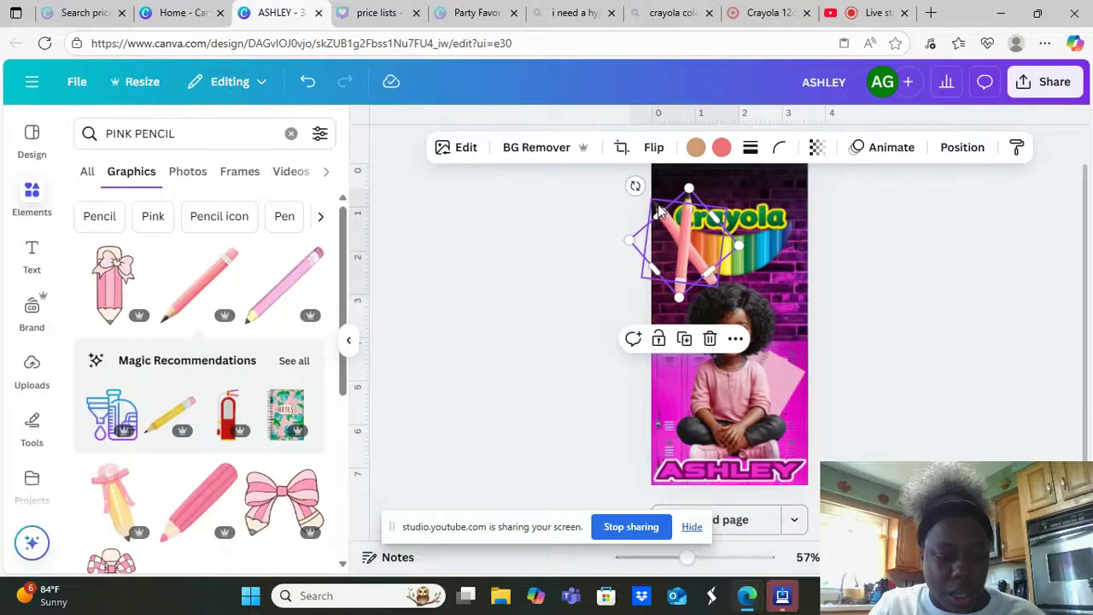
left_click(659, 211, "shift")
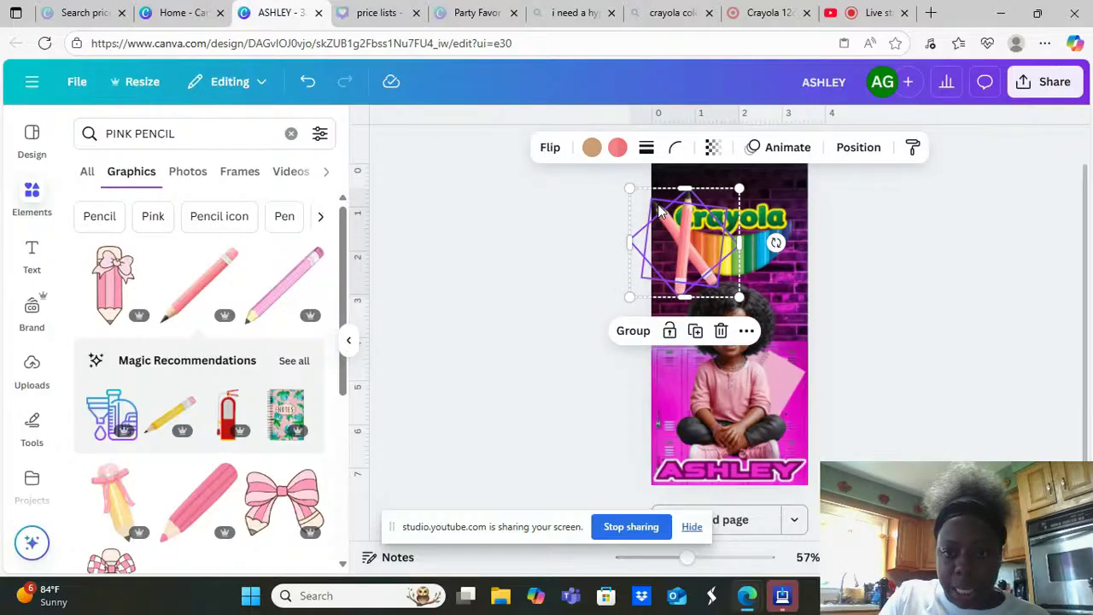
left_click(632, 331)
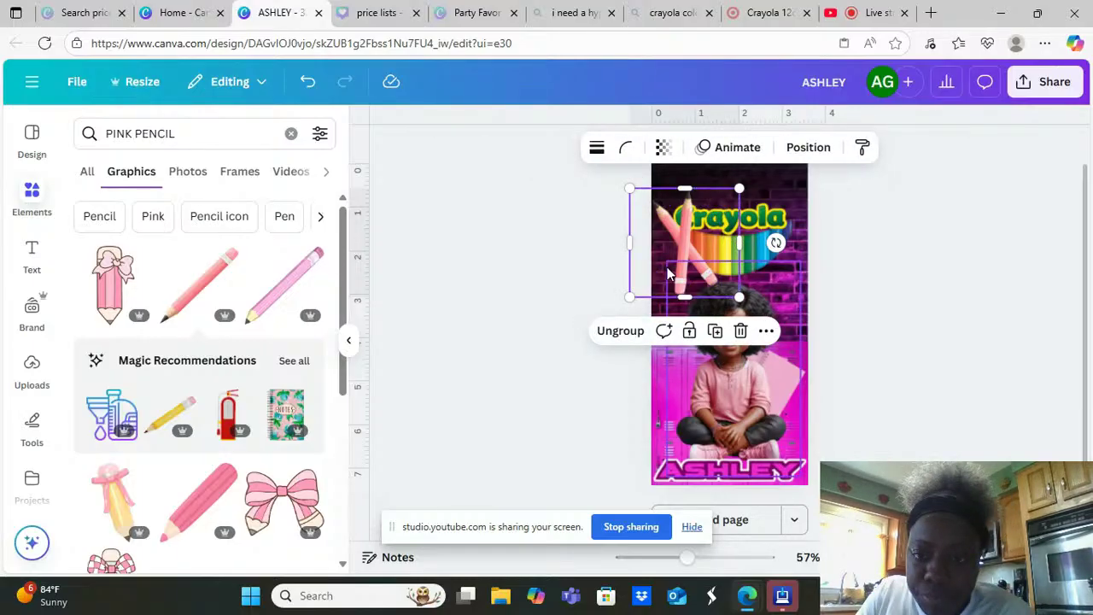
Move the pencil group back down behind the girl's left side and rotate it counterclockwise so the tips fan outward
left_click_drag(708, 231, 713, 383)
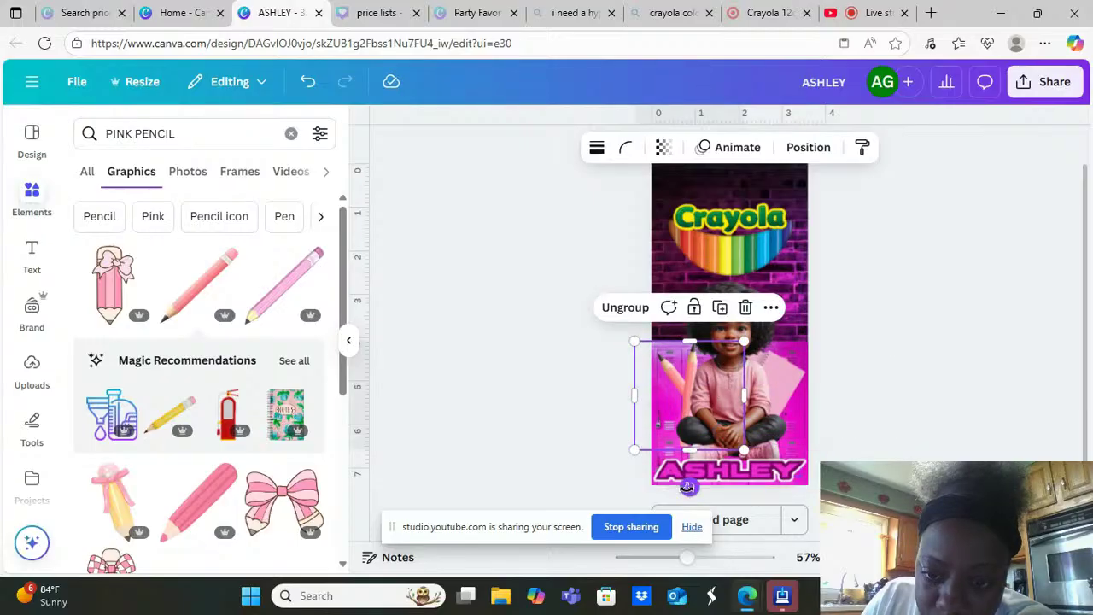
left_click_drag(688, 486, 724, 486)
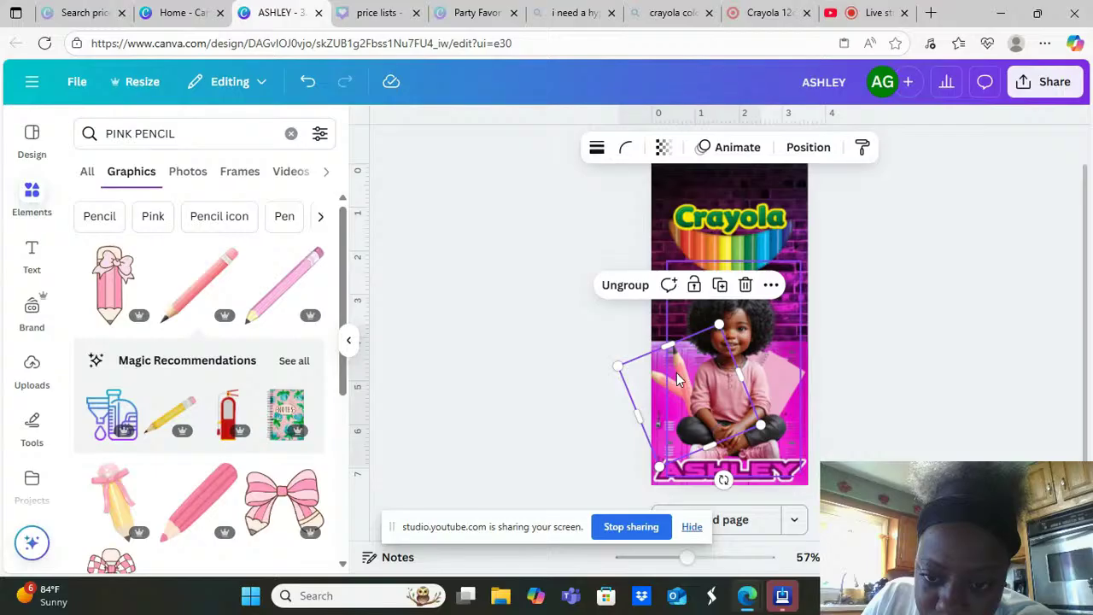
left_click_drag(676, 372, 682, 376)
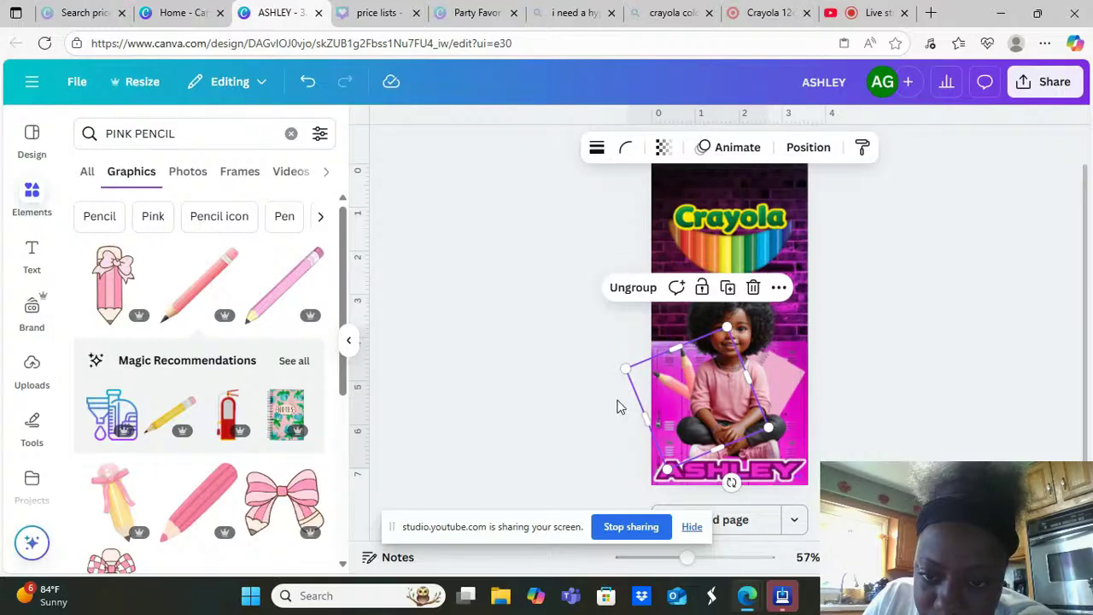
left_click(562, 367)
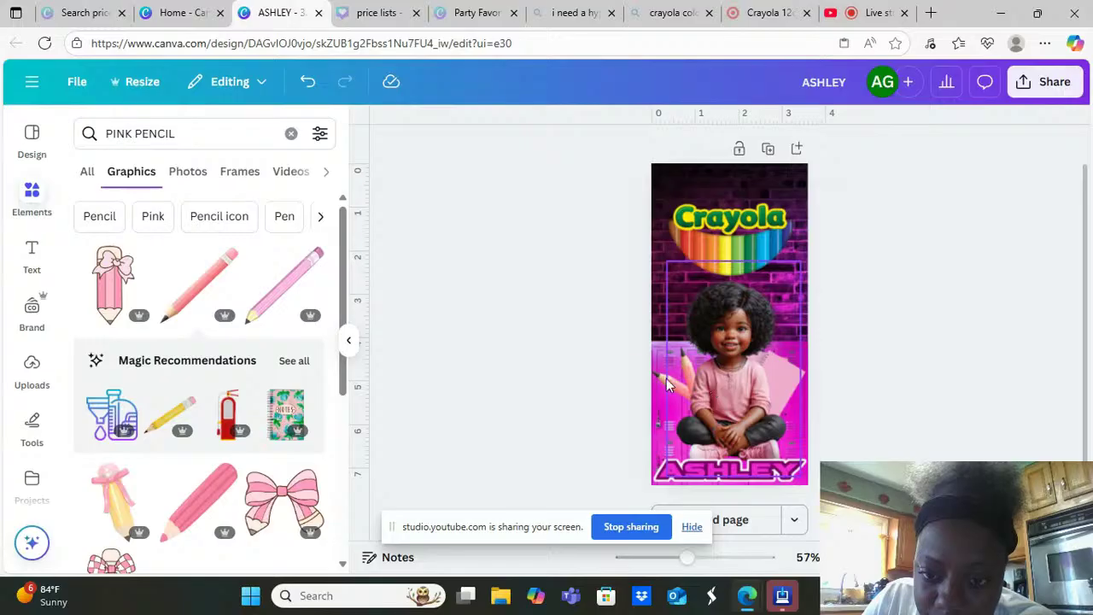
Rotate the pencil group slightly clockwise beside the girl and ungroup the two pencils
left_click(666, 379)
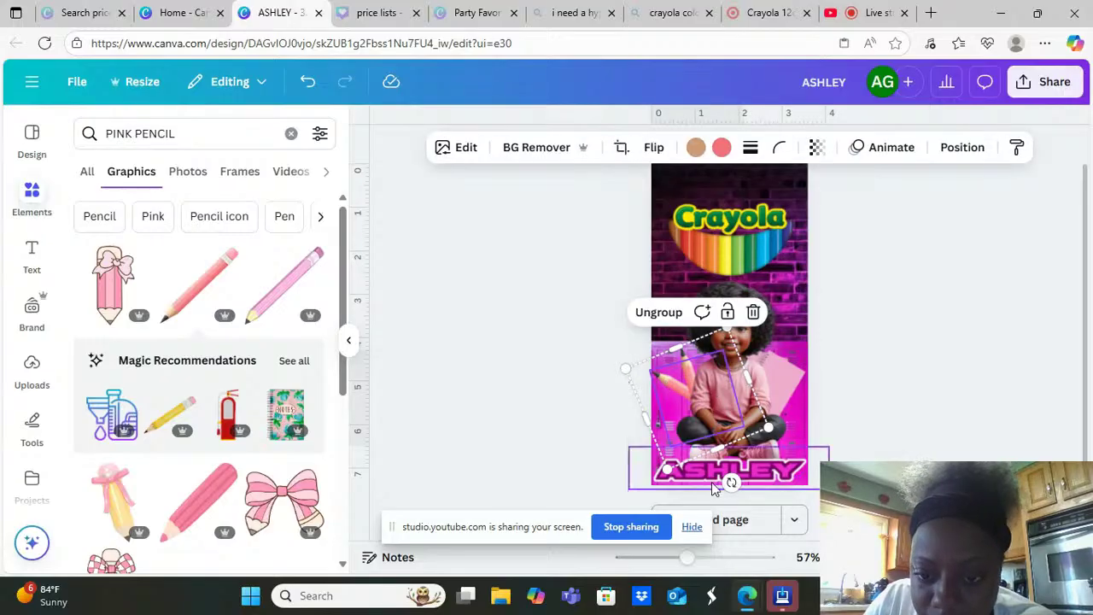
left_click_drag(730, 481, 722, 495)
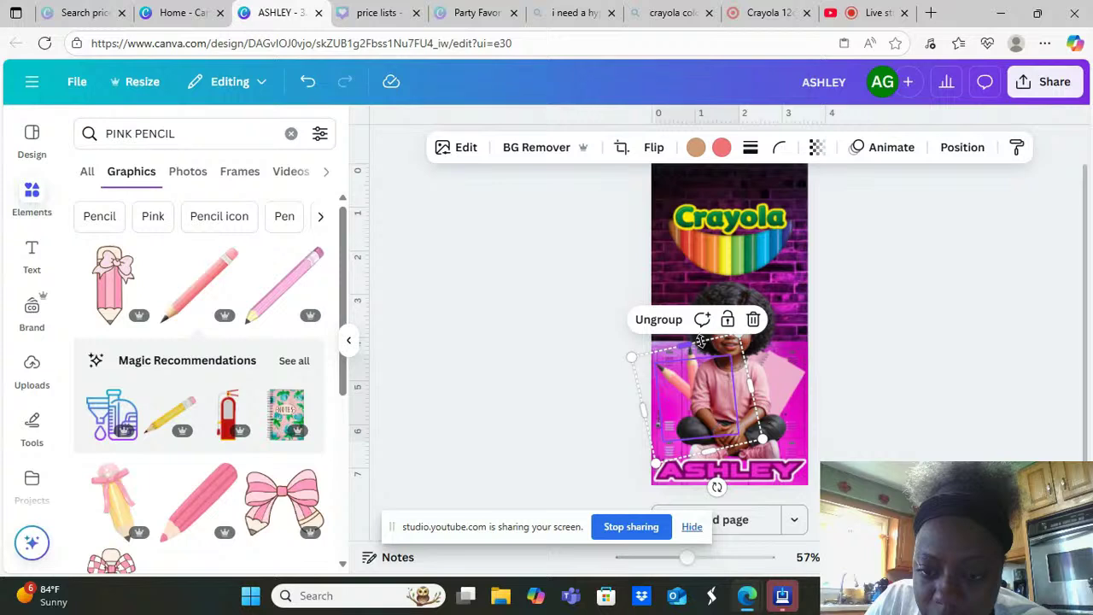
left_click(850, 324)
left_click(663, 360)
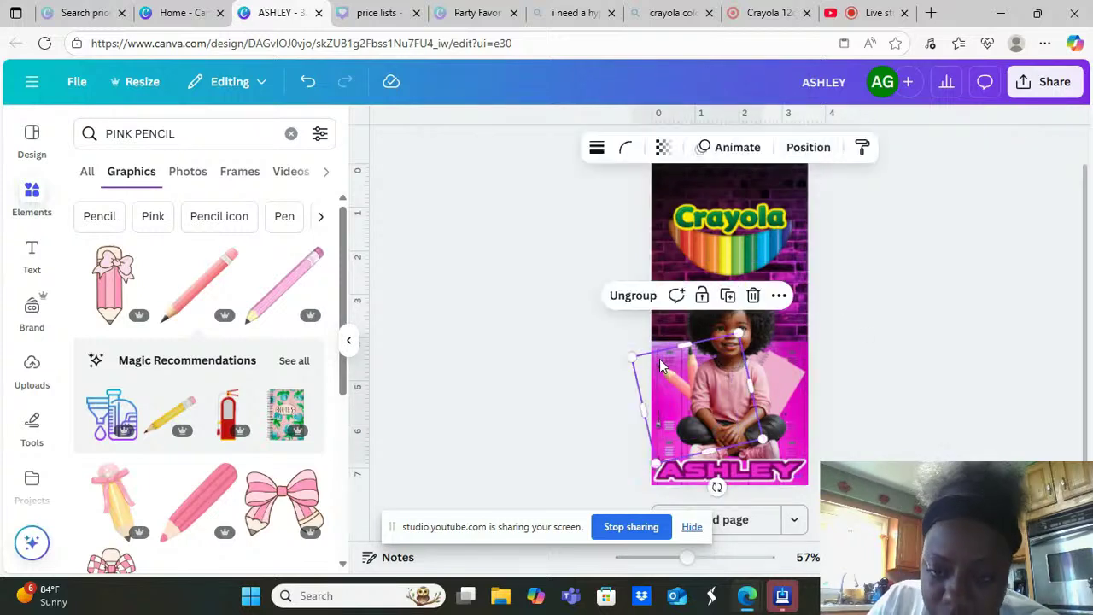
left_click(639, 301)
left_click(552, 320)
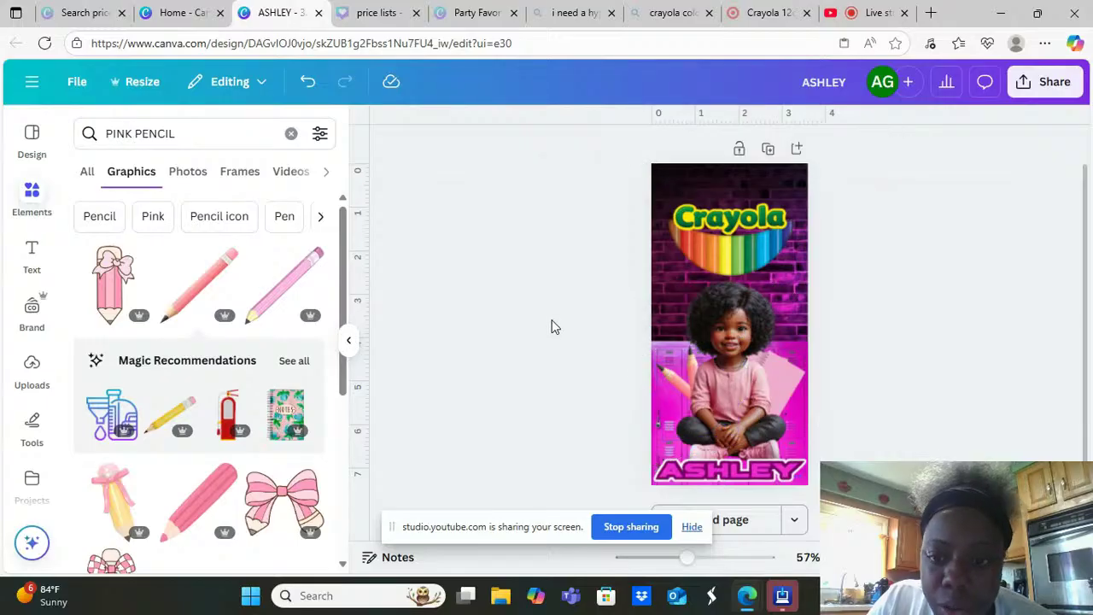
Lower the slanted pencil slightly and reposition the upright pencil, turning it so its eraser end points up
left_click(665, 367)
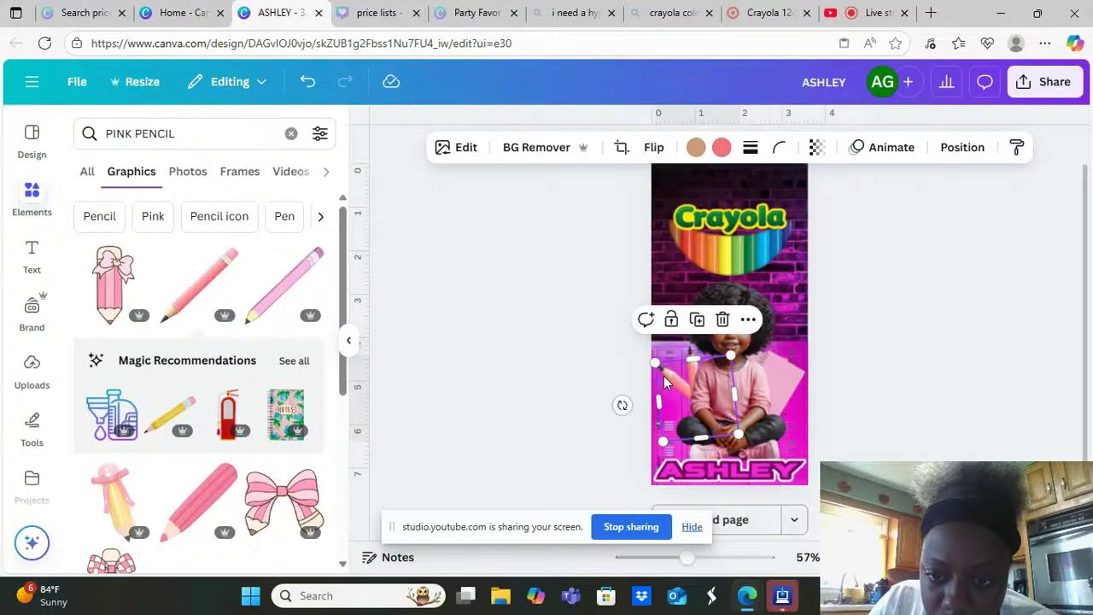
left_click_drag(667, 381, 663, 386)
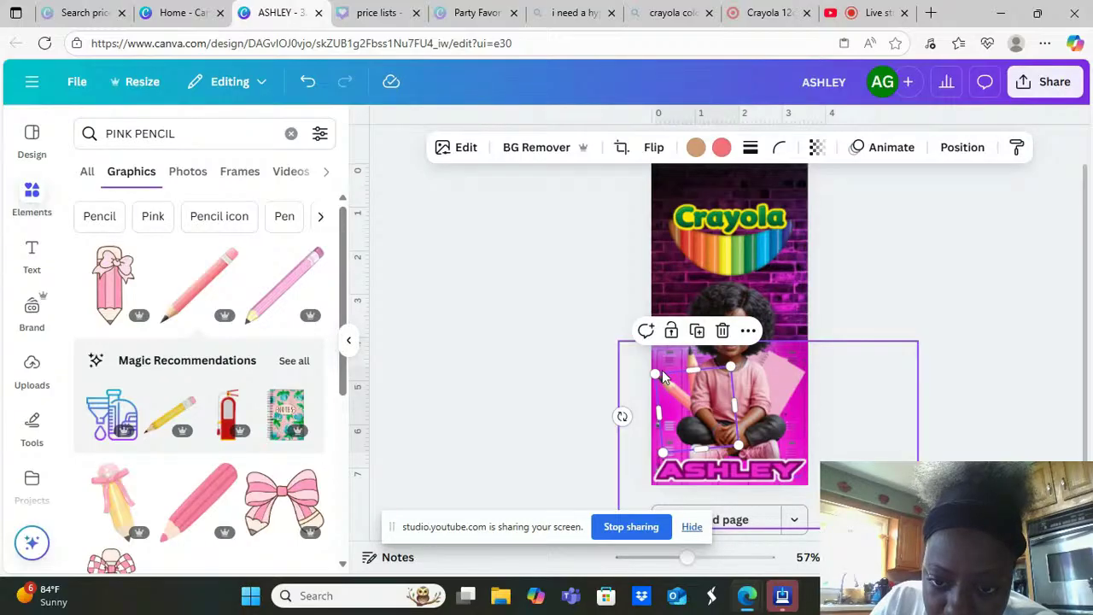
left_click(653, 416)
left_click_drag(697, 372, 691, 380)
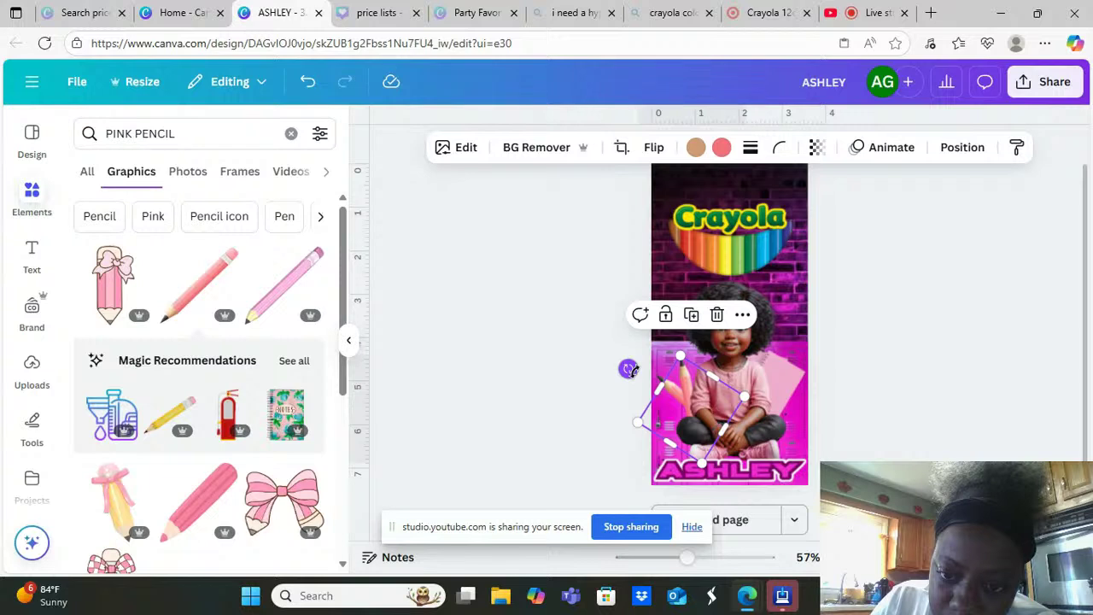
left_click_drag(708, 403, 713, 403)
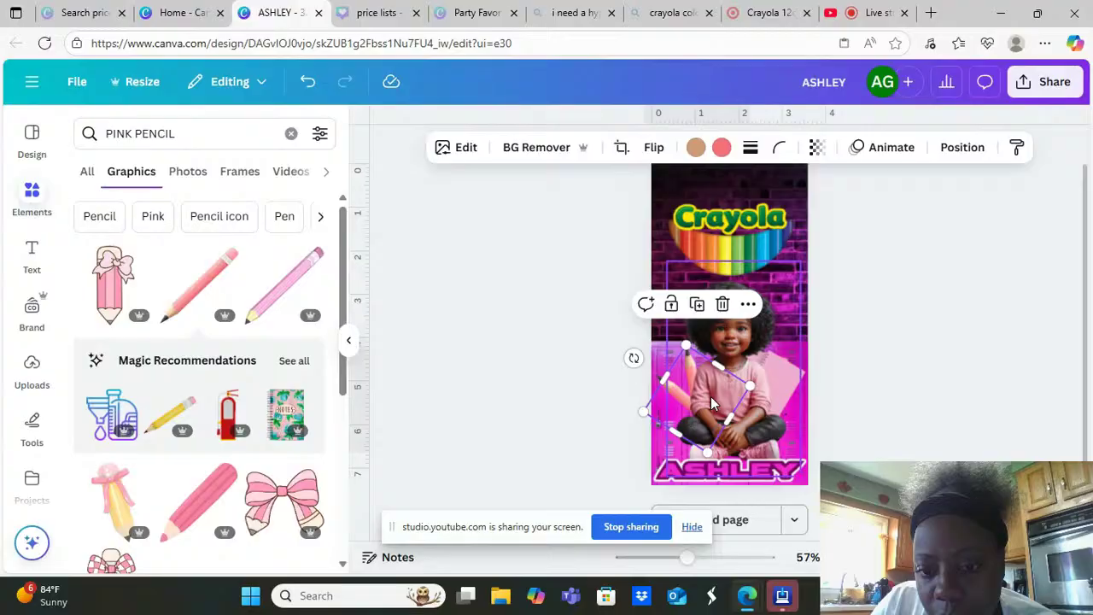
mouse_move(634, 357)
left_mouse_down()
mouse_move(764, 362)
mouse_move(722, 426)
mouse_move(736, 427)
left_mouse_up()
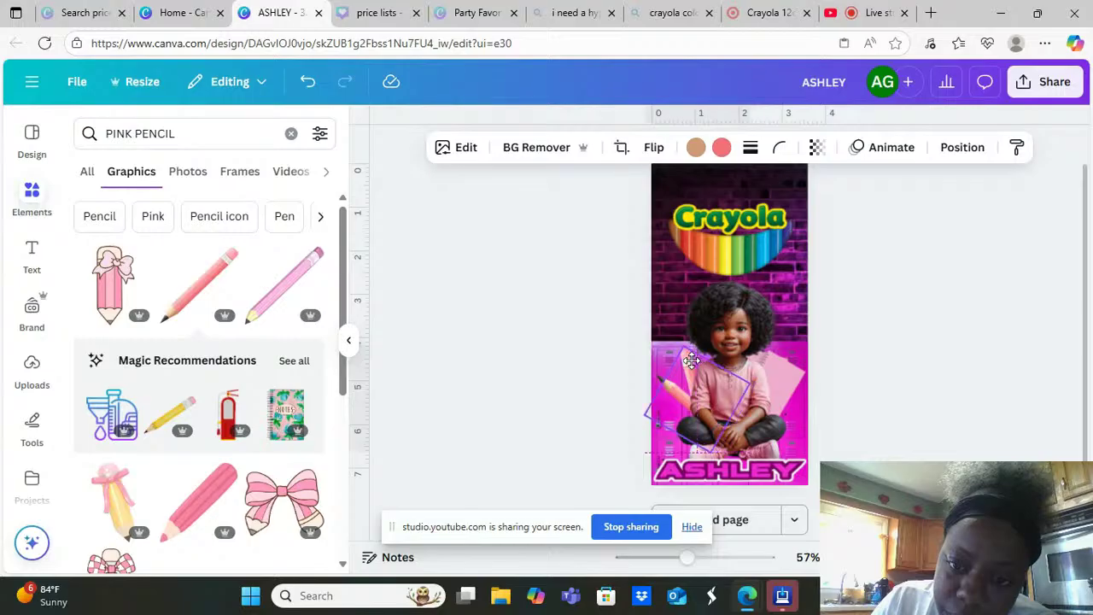
Fine-tune the rotation of the slanted black-tipped pencil beside the girl and clear the selection to check the arrangement
left_click(659, 382)
left_click(659, 382)
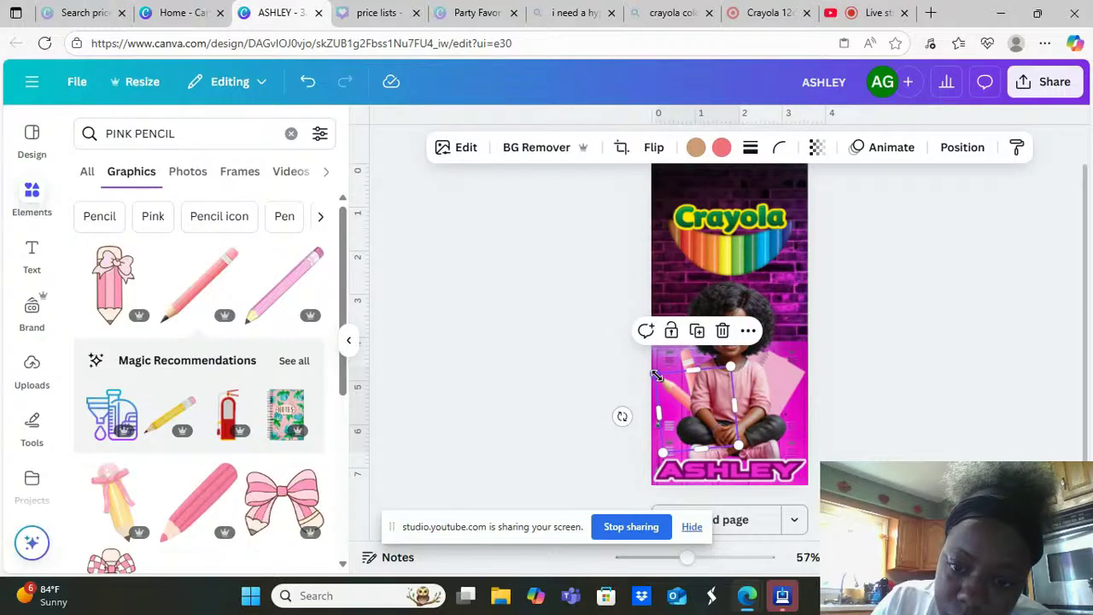
left_click_drag(621, 416, 625, 419)
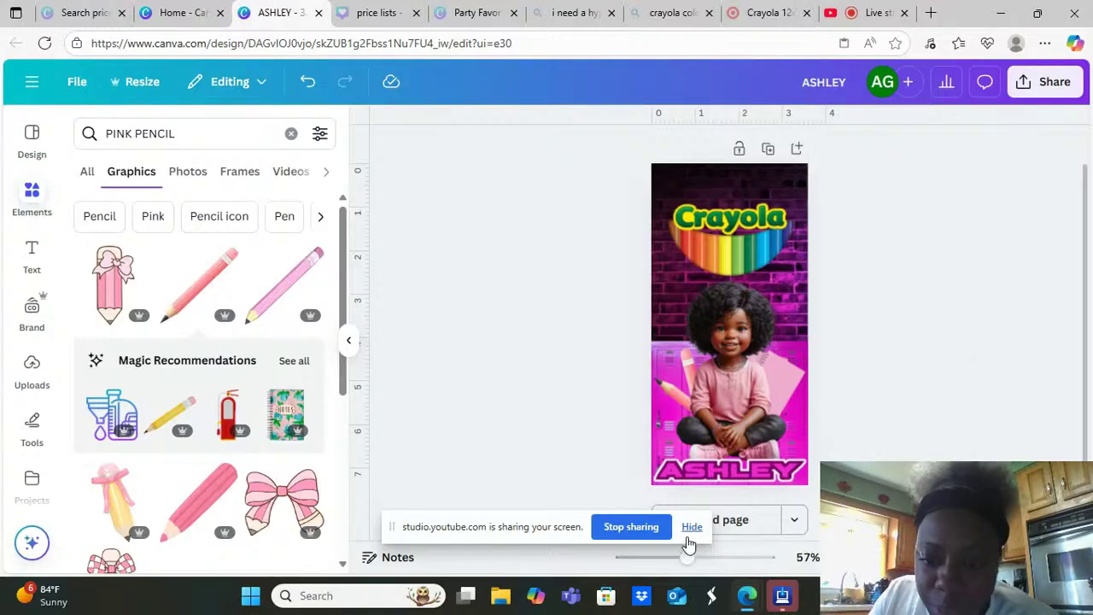
left_click_drag(687, 559, 716, 557)
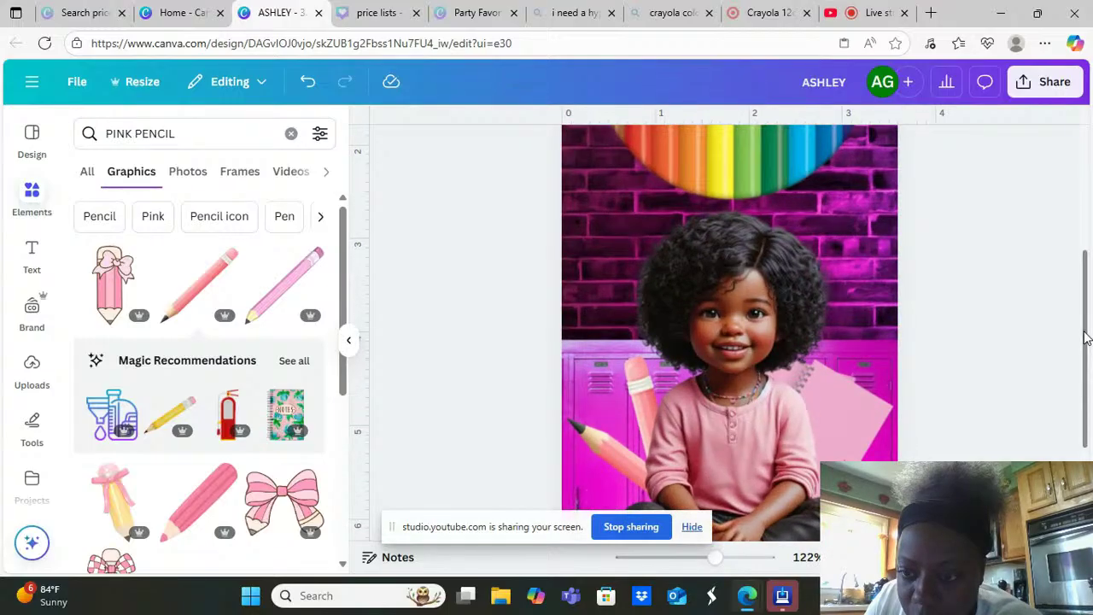
Add the striped pink pencil-bow graphic, shrink it, and try it tilted on and beside the girl's hair
left_click_drag(1087, 337, 1090, 422)
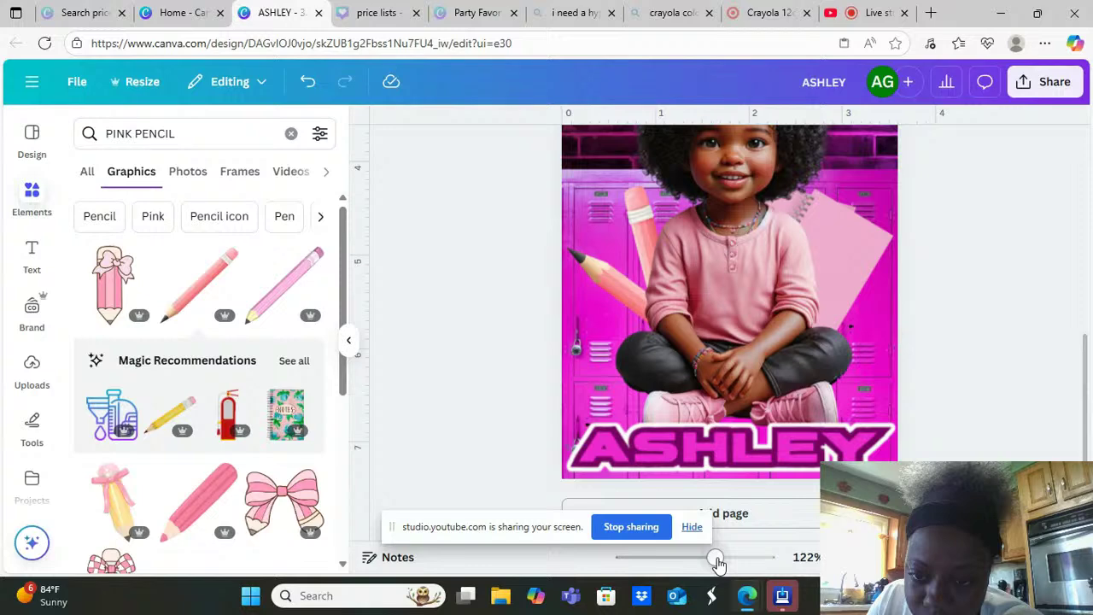
left_click_drag(716, 559, 688, 560)
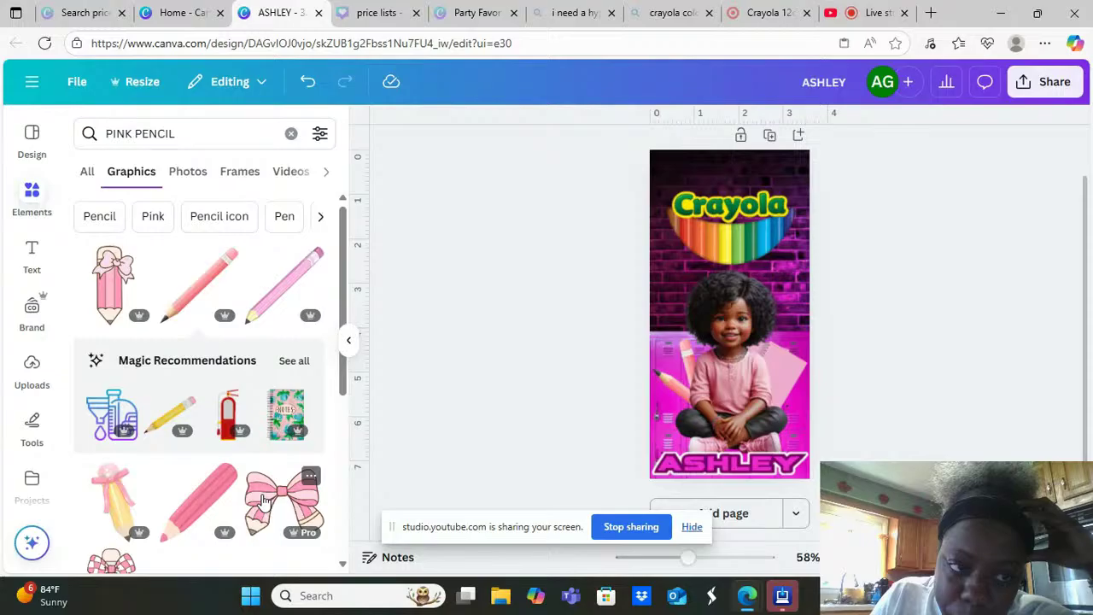
left_click(265, 500)
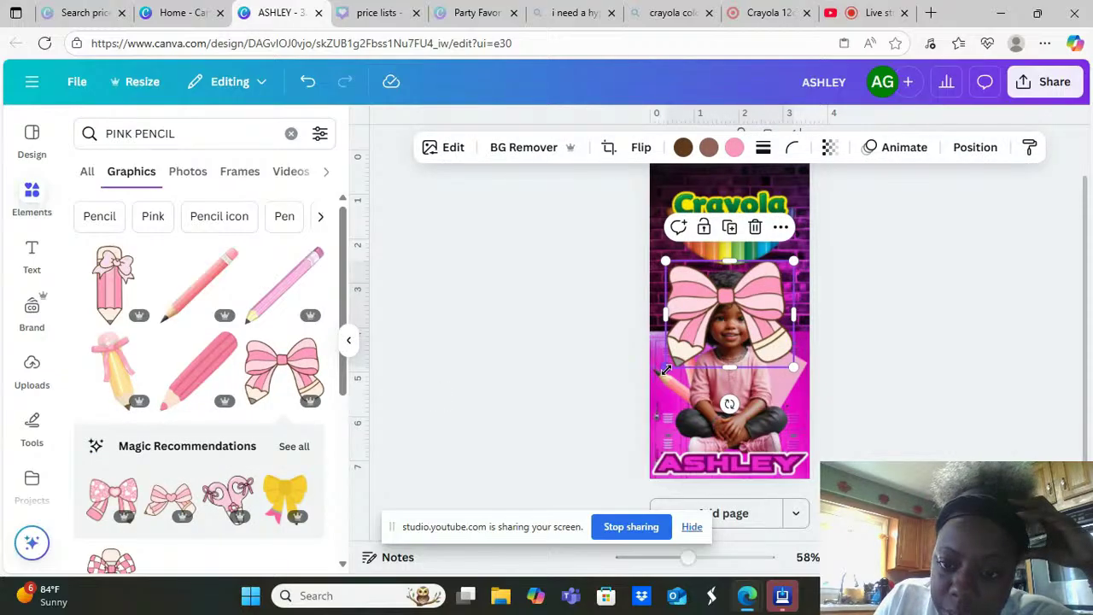
left_click_drag(665, 367, 737, 308)
mouse_move(780, 277)
left_mouse_down()
mouse_move(794, 265)
mouse_move(731, 268)
mouse_move(769, 270)
left_mouse_up()
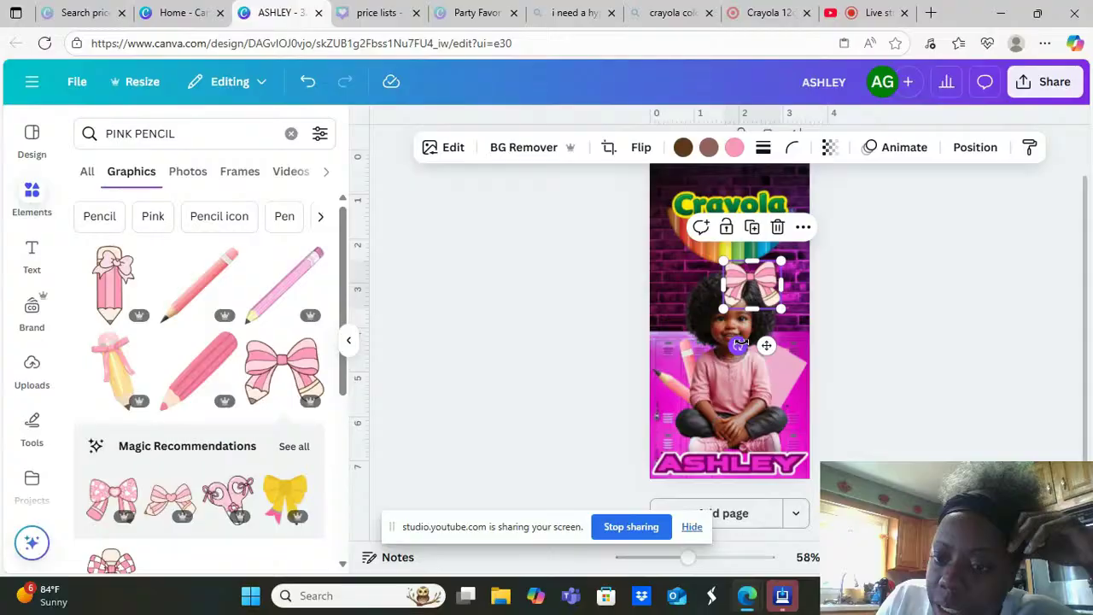
left_click_drag(739, 345, 722, 360)
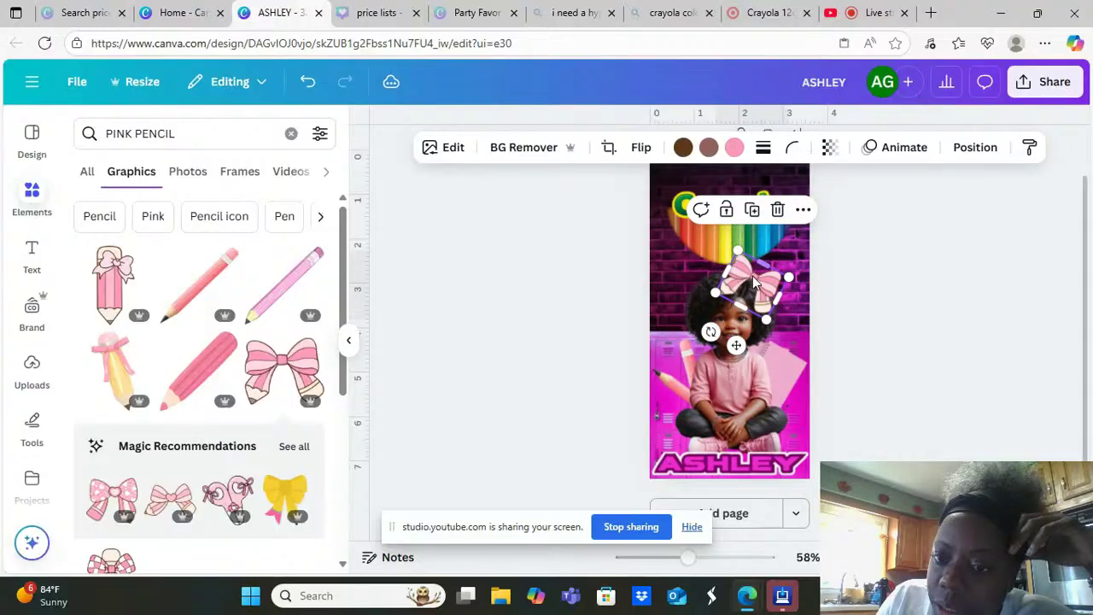
left_click_drag(750, 283, 740, 290)
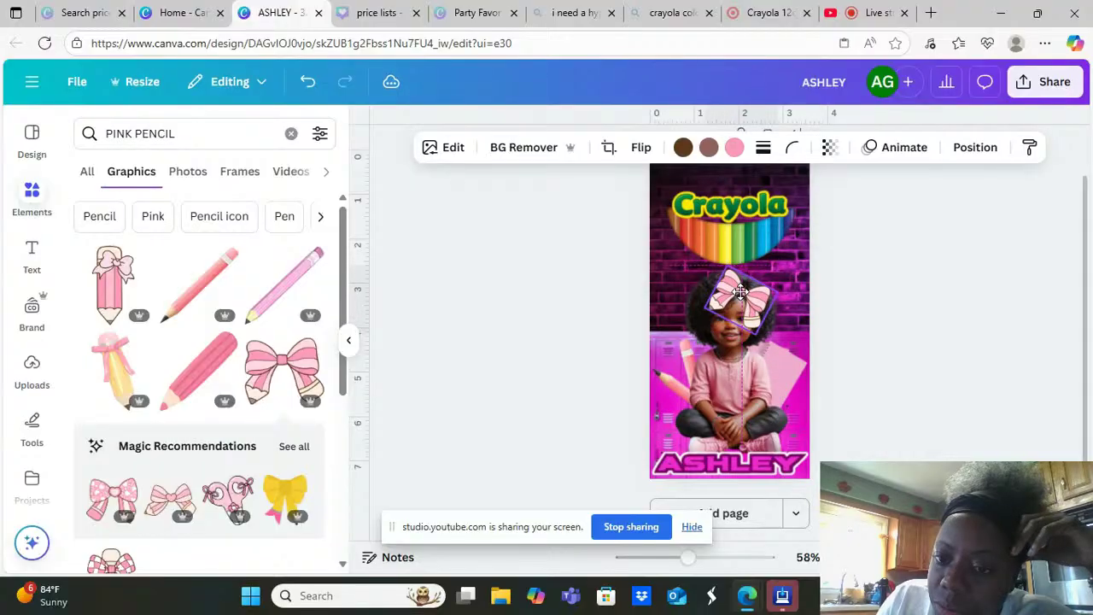
left_click_drag(739, 291, 778, 265)
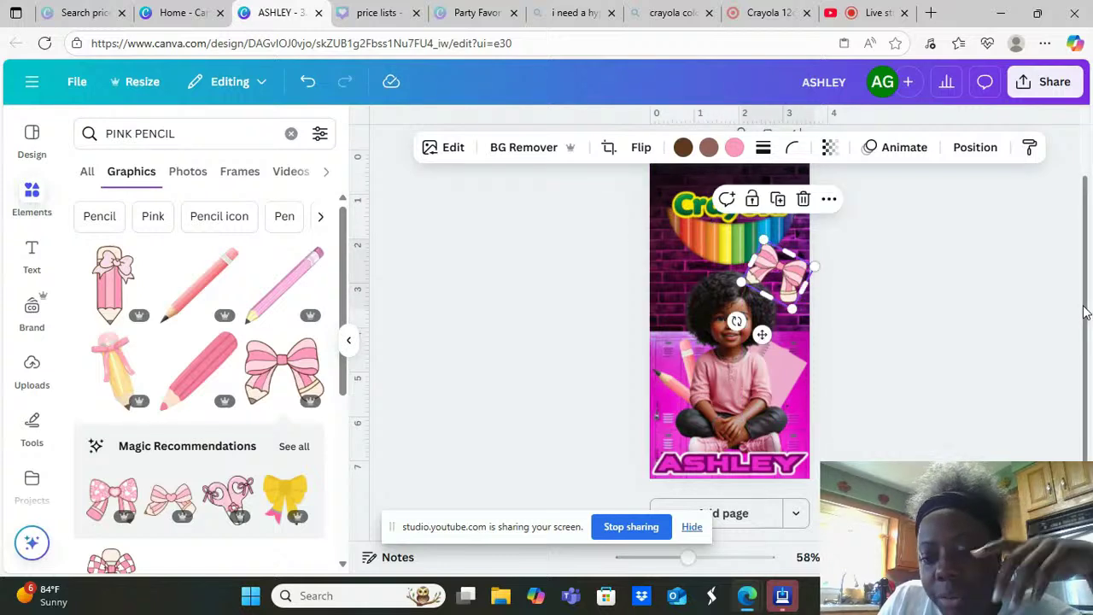
Try the striped pencil bow at different angles on the Crayola logo's upper-left edge and remove it from the design
left_click_drag(1088, 312, 1076, 205)
left_click_drag(793, 333, 744, 235)
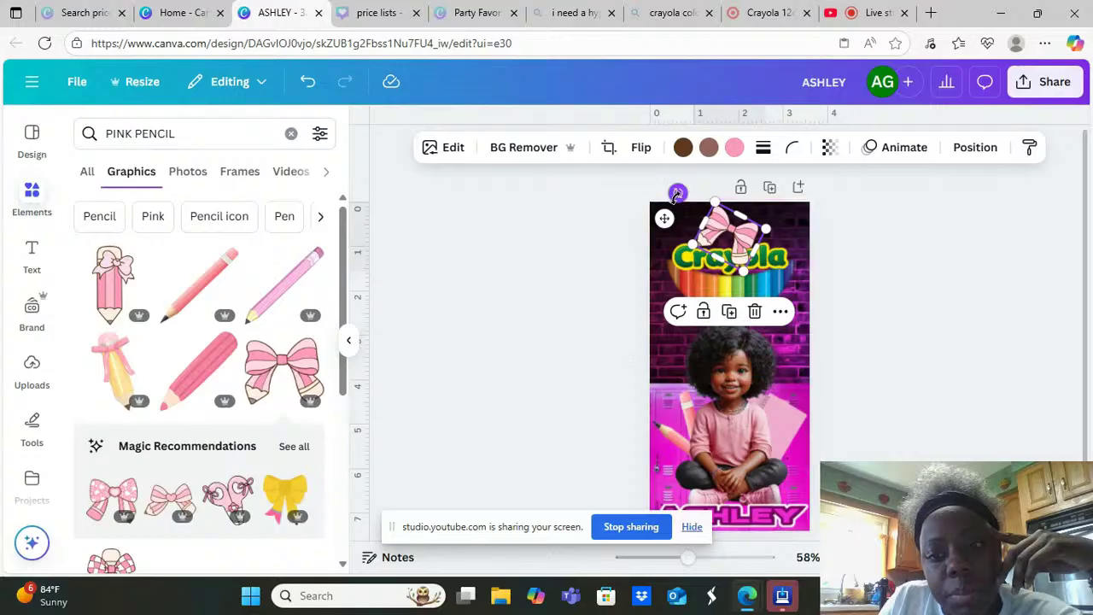
left_click_drag(677, 193, 662, 235)
left_click_drag(739, 239, 694, 252)
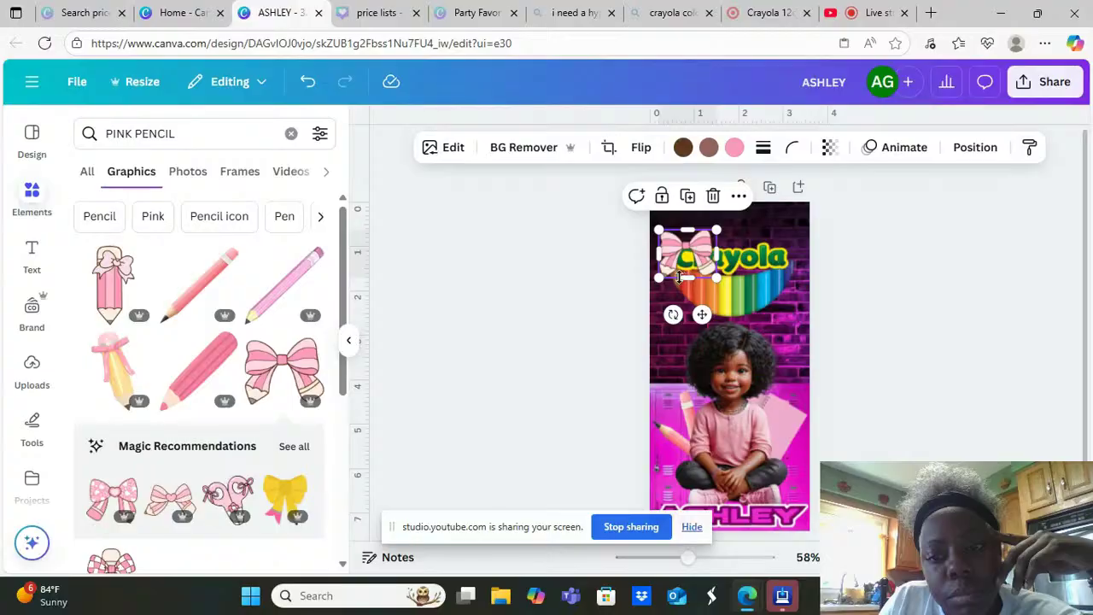
left_click_drag(674, 316, 715, 326)
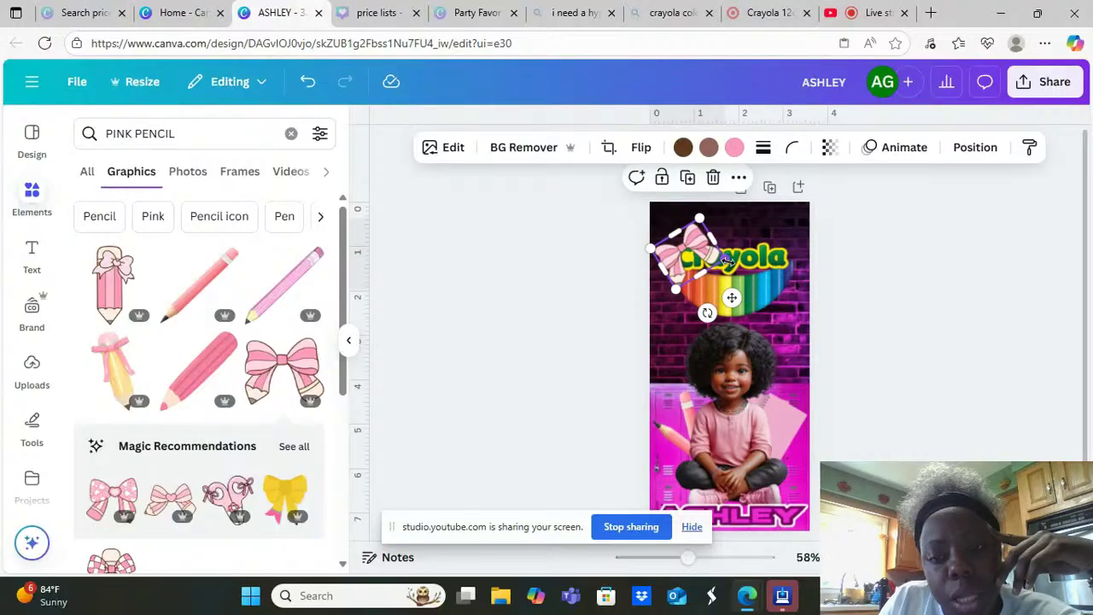
left_click_drag(724, 258, 706, 273)
left_click(687, 273)
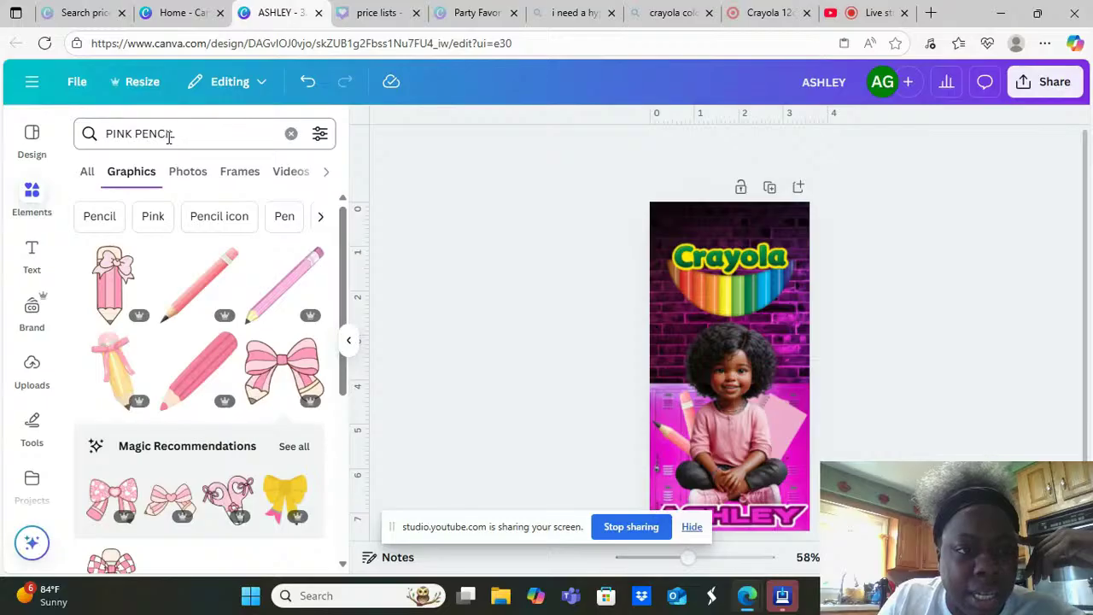
Replace the graphics search with "school bow"
left_click(168, 138)
double_click(168, 139)
key("BackSpace")
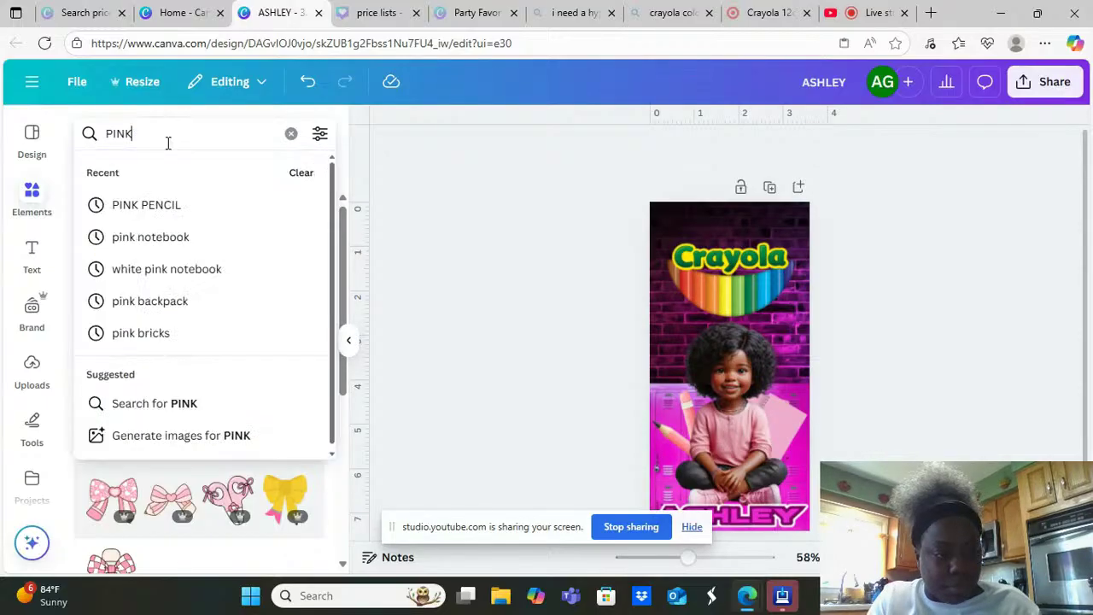
key("BackSpace")
key("BackSpace")
key("BackSpace")
key("BackSpace")
type("school bow")
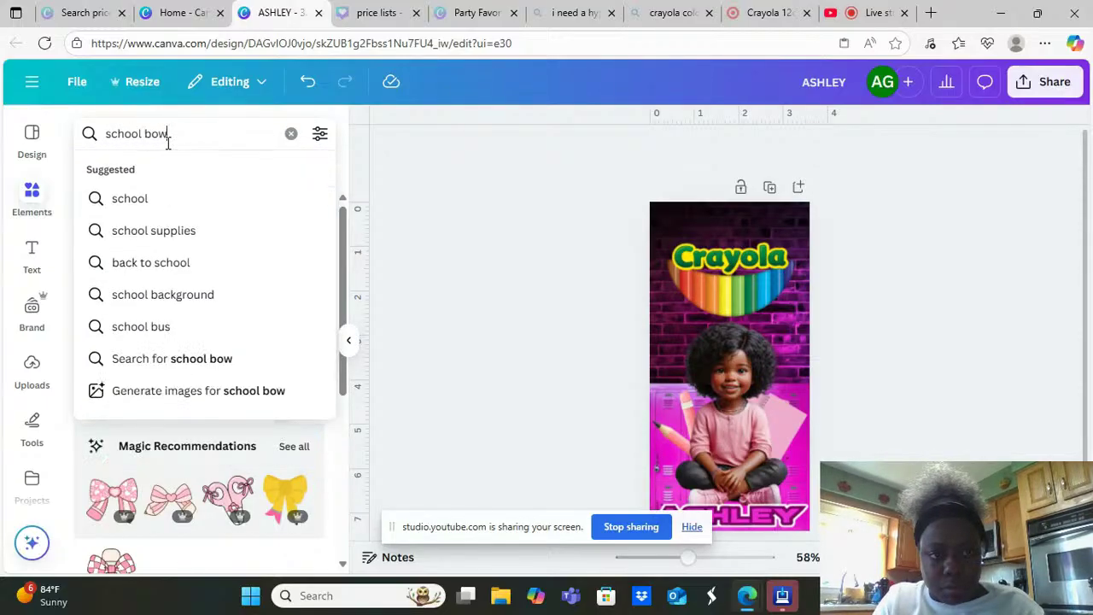
key("Return")
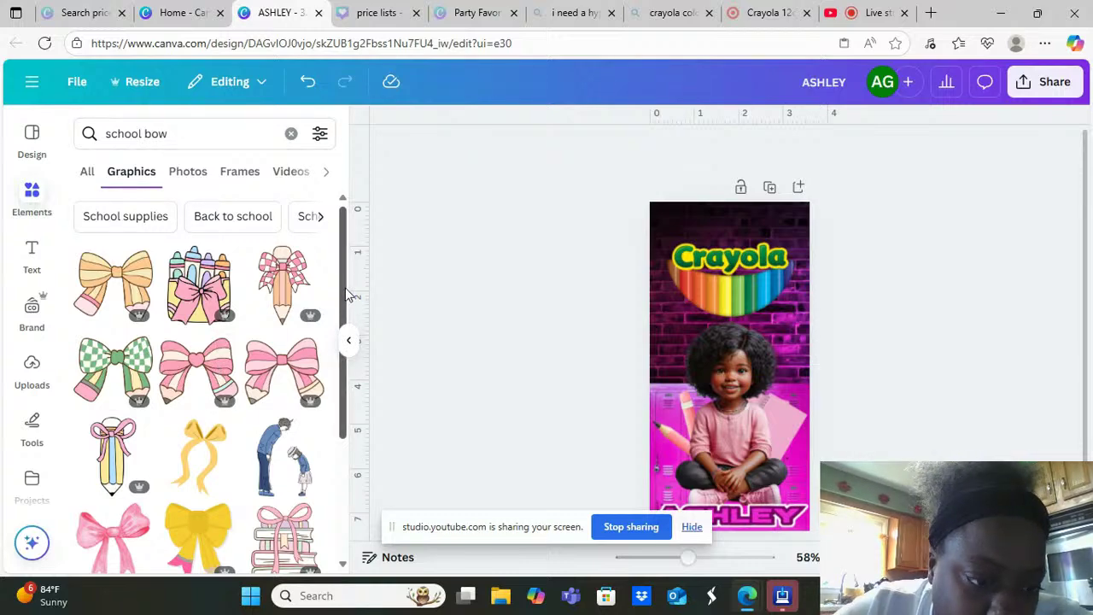
Browse the bow graphics and add the plain light-pink bow to the page
mouse_move(345, 287)
left_mouse_down()
mouse_move(361, 361)
mouse_move(360, 473)
mouse_move(360, 405)
mouse_move(340, 381)
mouse_move(342, 307)
left_mouse_up()
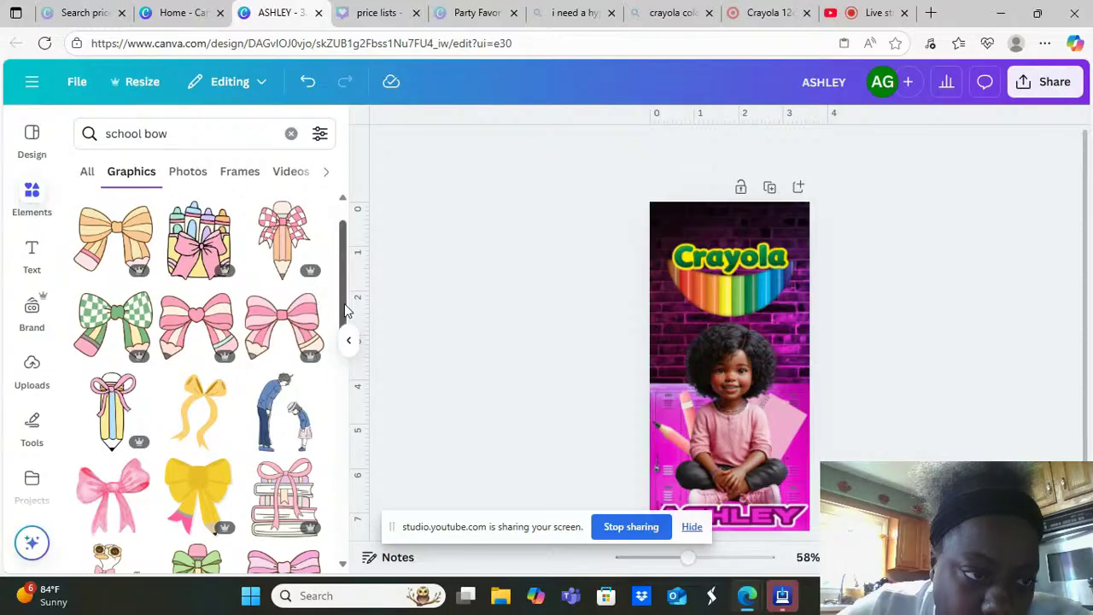
left_click_drag(345, 313, 351, 415)
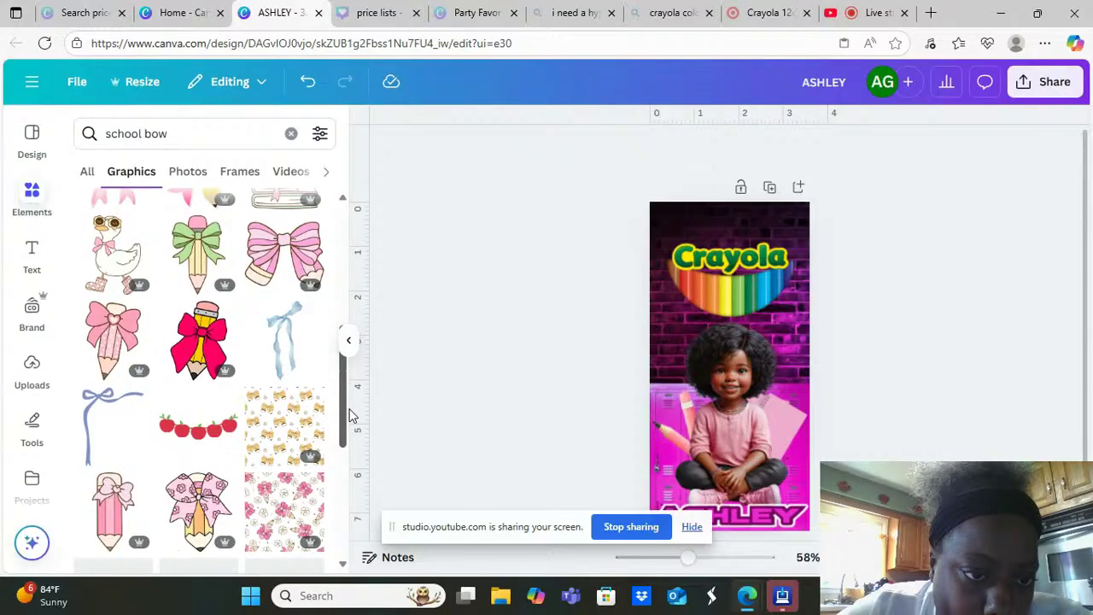
scroll(350, 415, "down", 3)
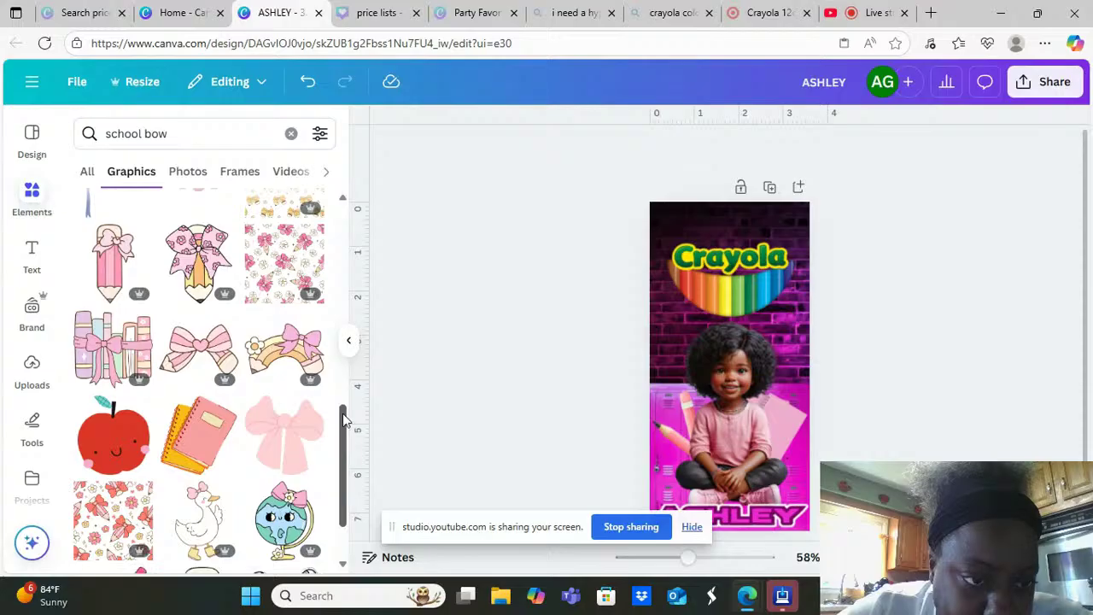
left_click_drag(342, 431, 342, 471)
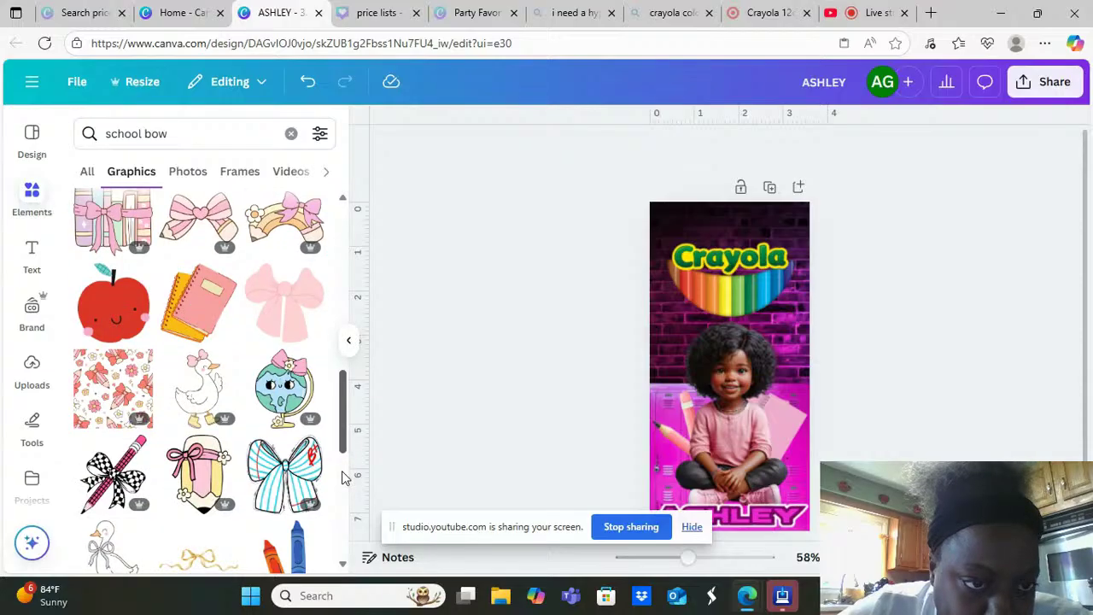
scroll(342, 471, "down", 1)
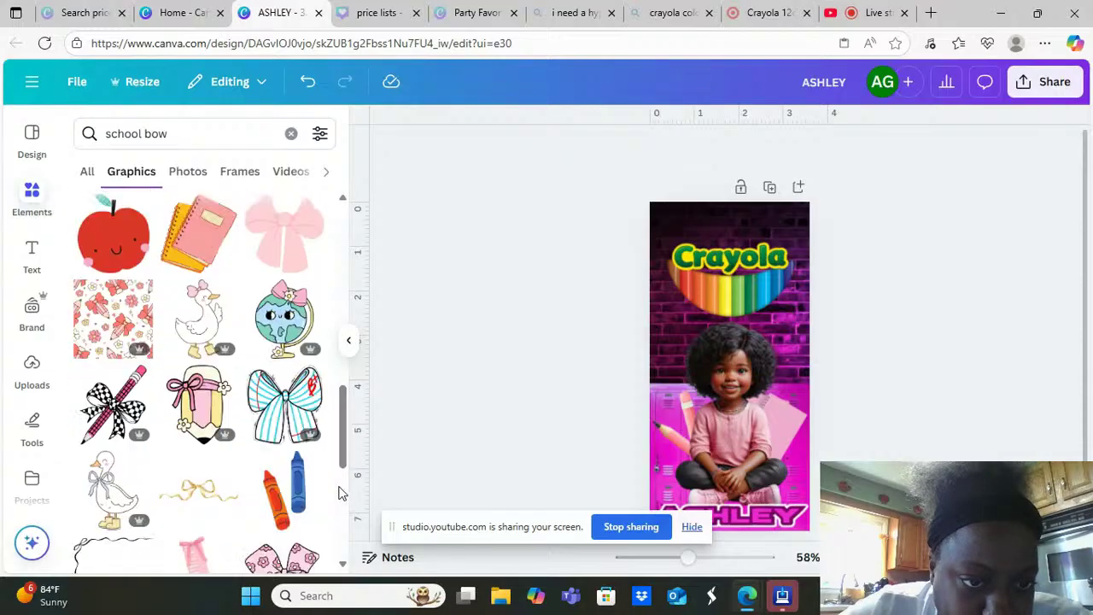
left_click(270, 242)
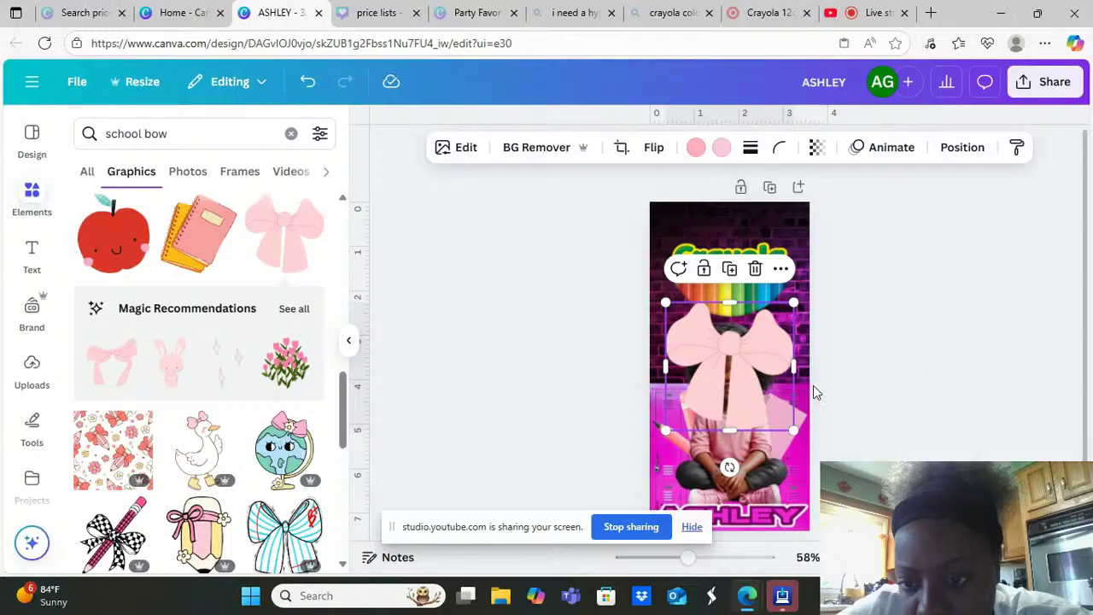
Shrink the light-pink bow to about half its size and place it in the page's upper-right corner above the logo
left_click(699, 150)
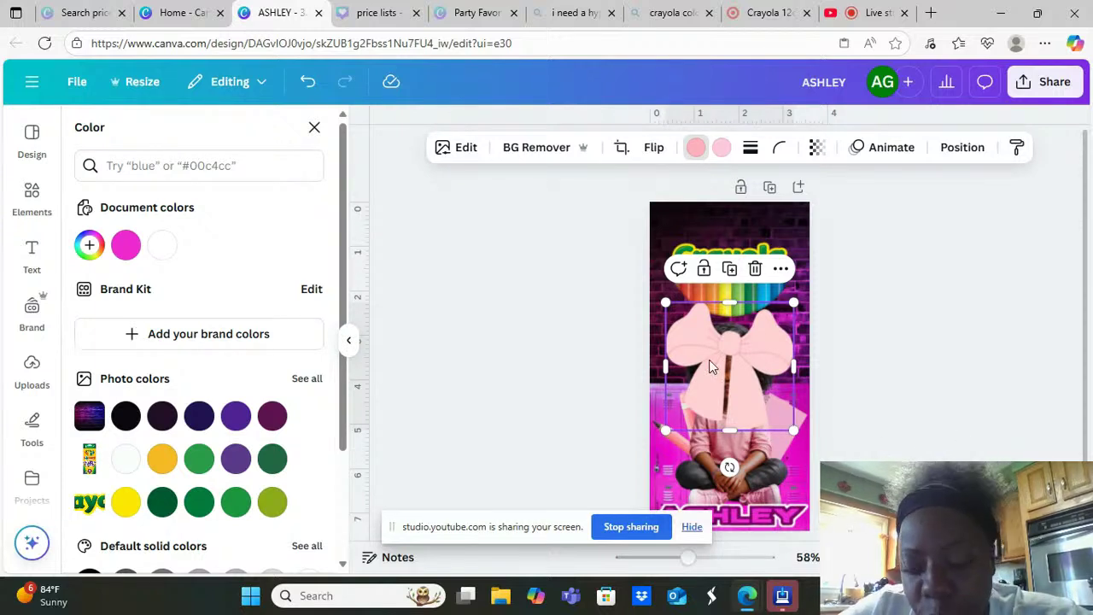
left_click_drag(714, 378, 702, 287)
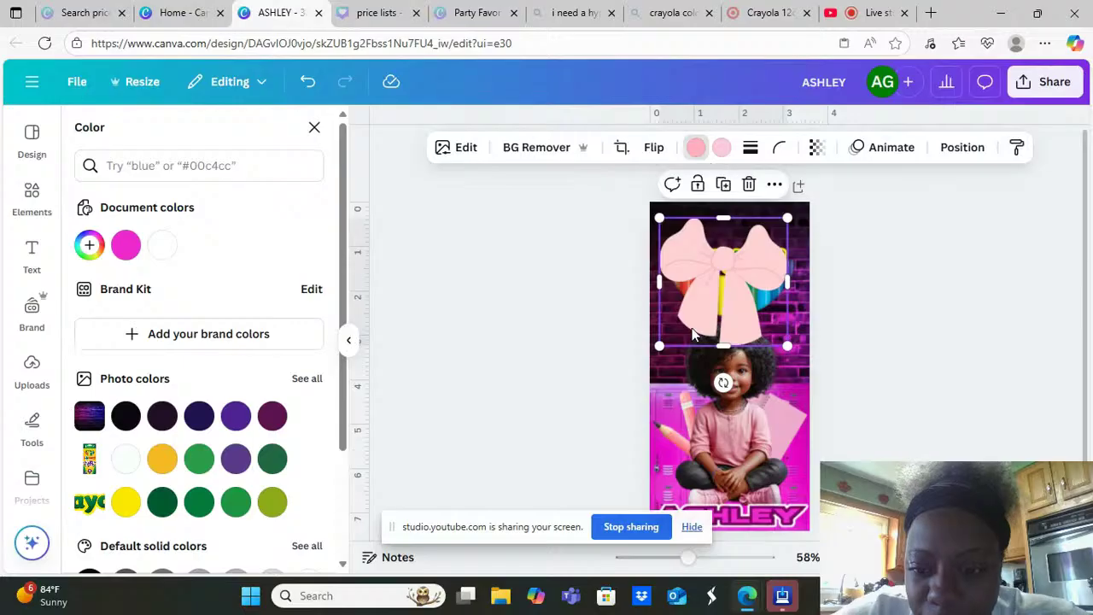
left_click_drag(655, 346, 726, 278)
left_click_drag(771, 246, 787, 229)
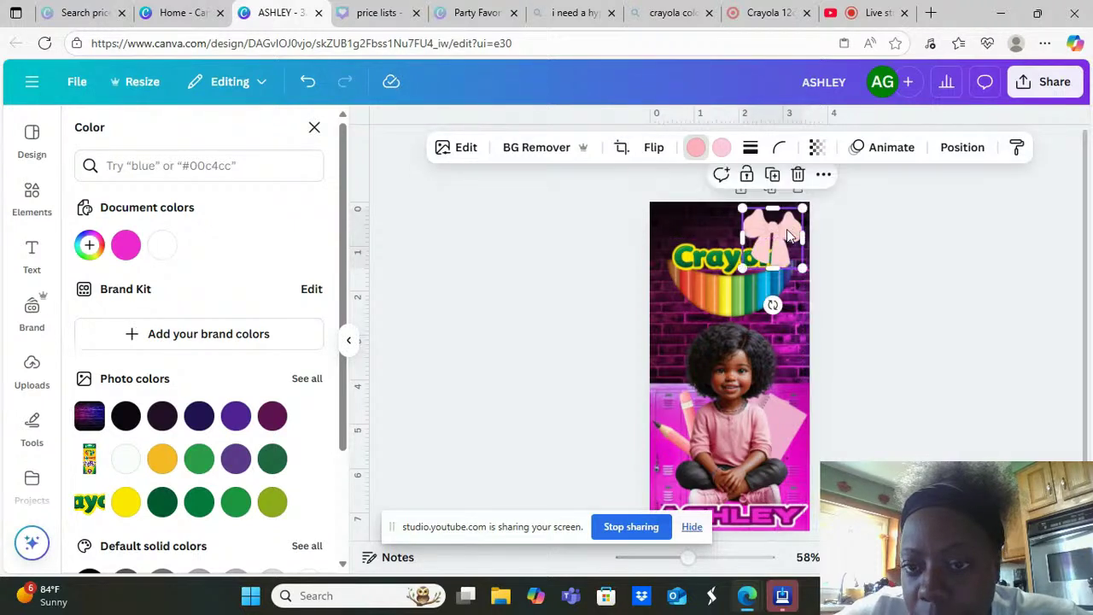
Try the vivid neon pink #ef28d1 as the bow's first colour and undo the change
left_click(722, 148)
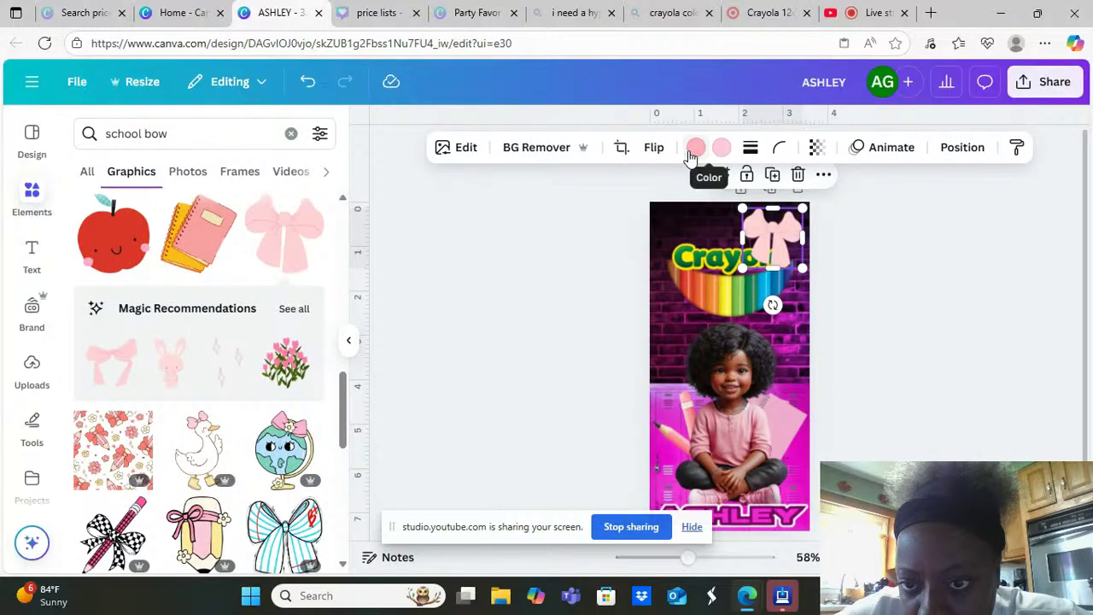
left_click(694, 152)
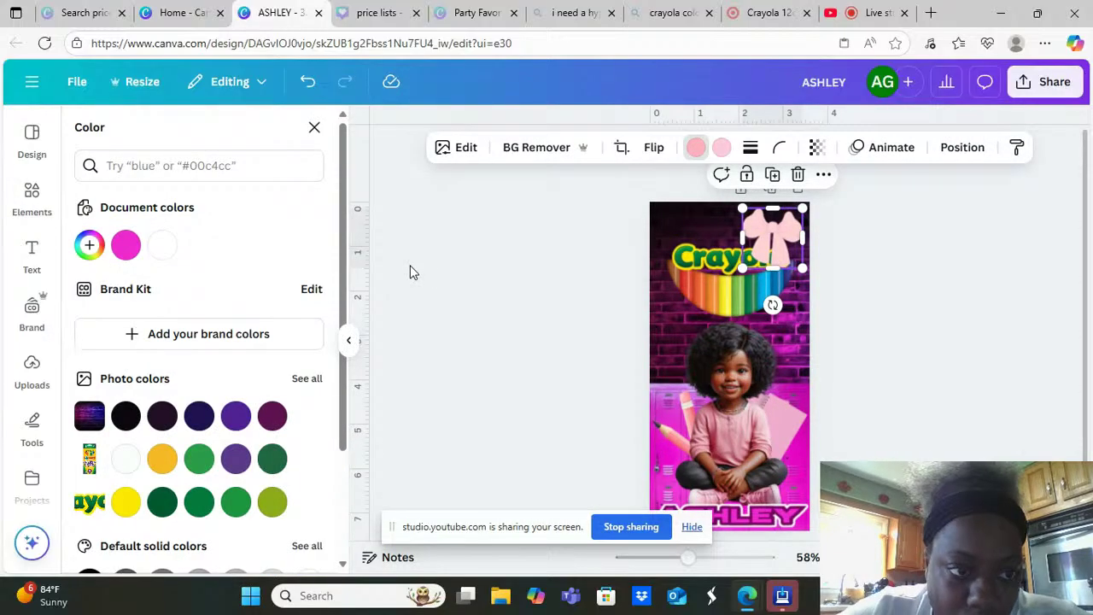
left_click(132, 246)
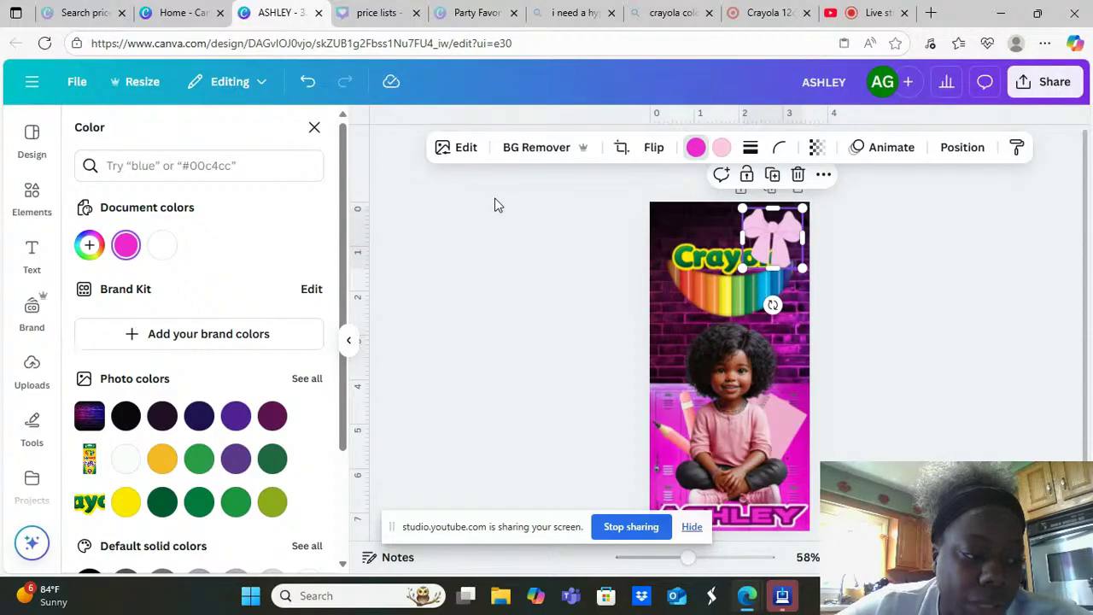
left_click(311, 84)
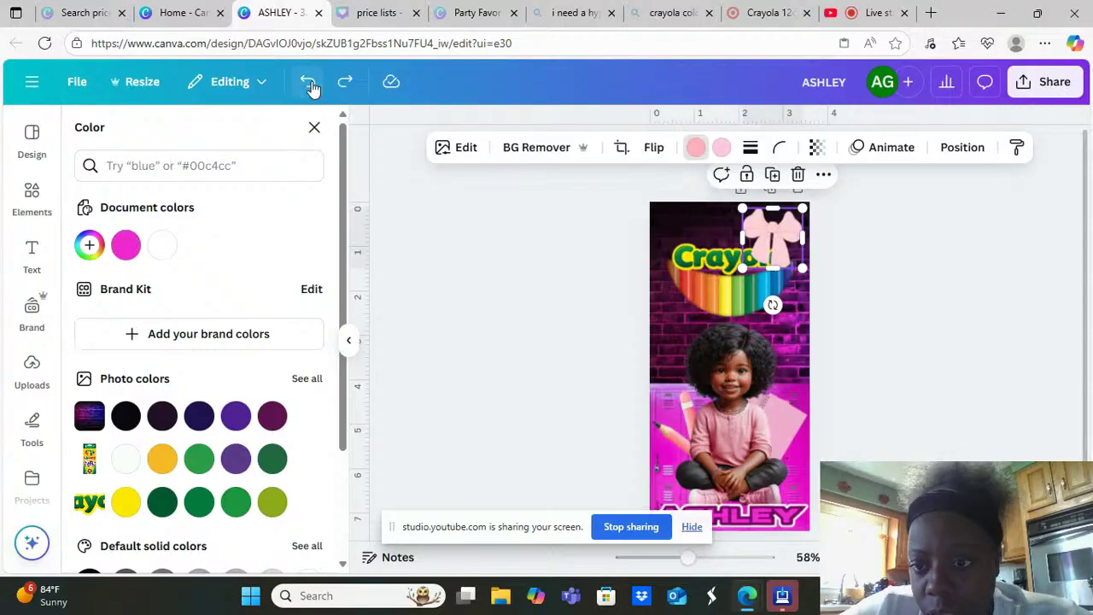
Move the bow over the middle of the Crayola logo and change its second colour to a soft orchid pink
left_click_drag(771, 237, 726, 248)
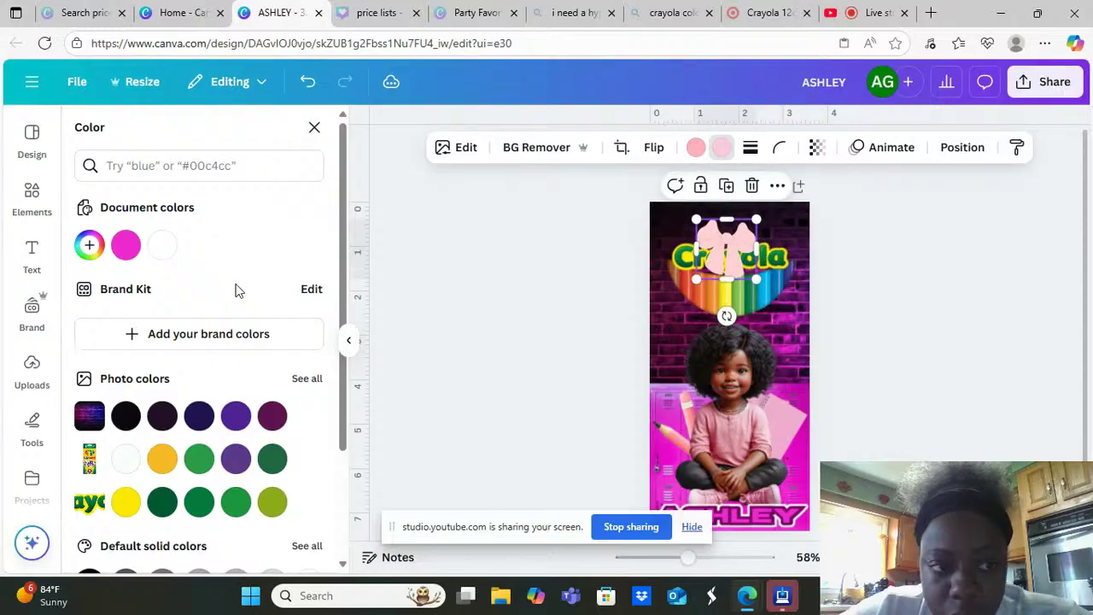
left_click(127, 246)
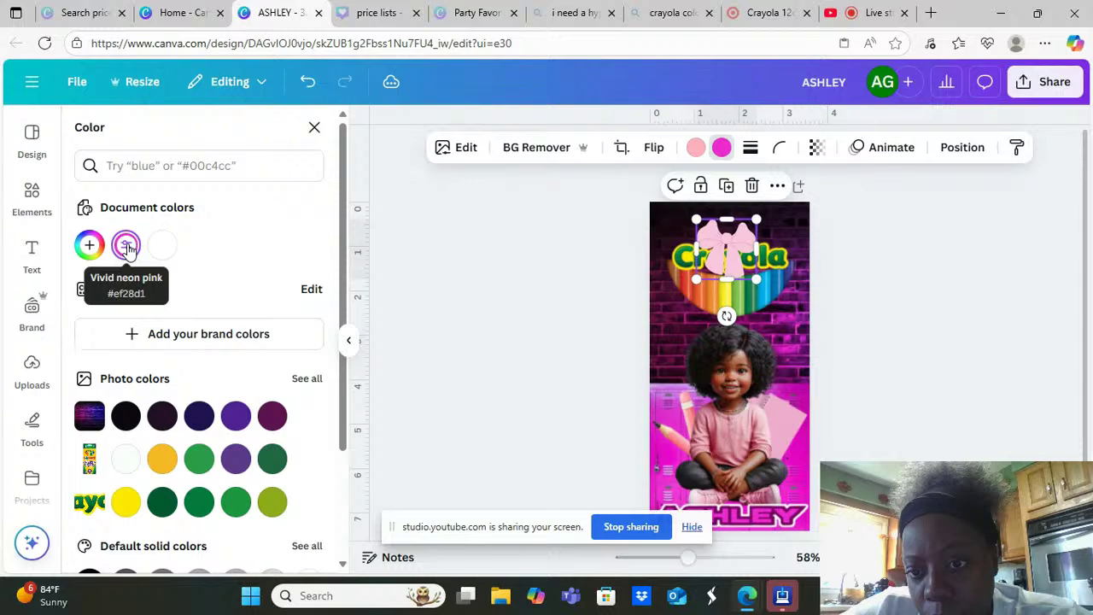
left_click(308, 85)
left_click(309, 83)
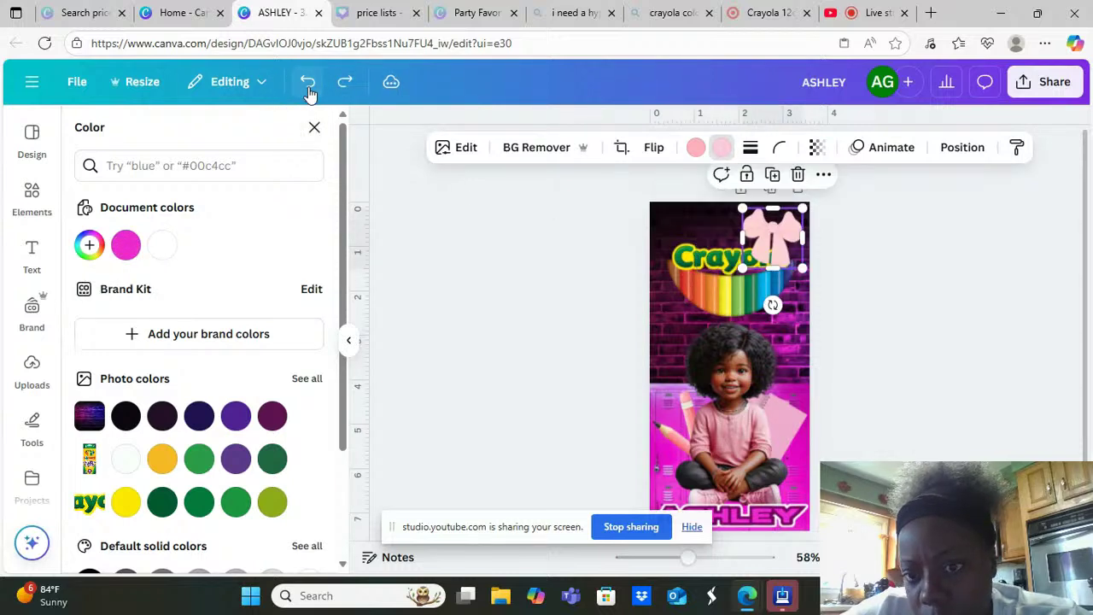
left_click(354, 83)
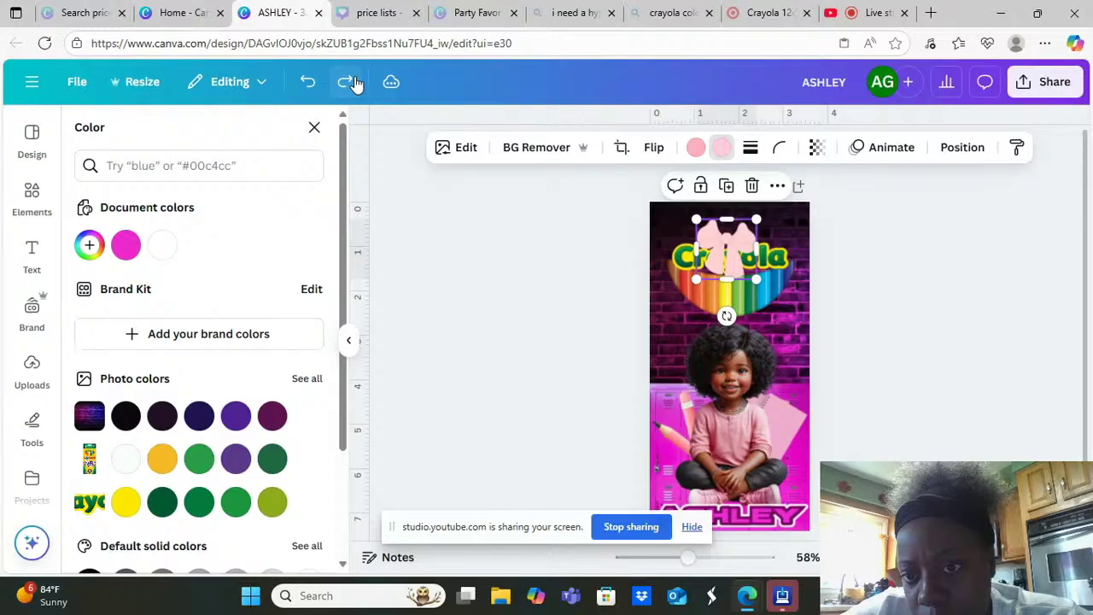
left_click(353, 82)
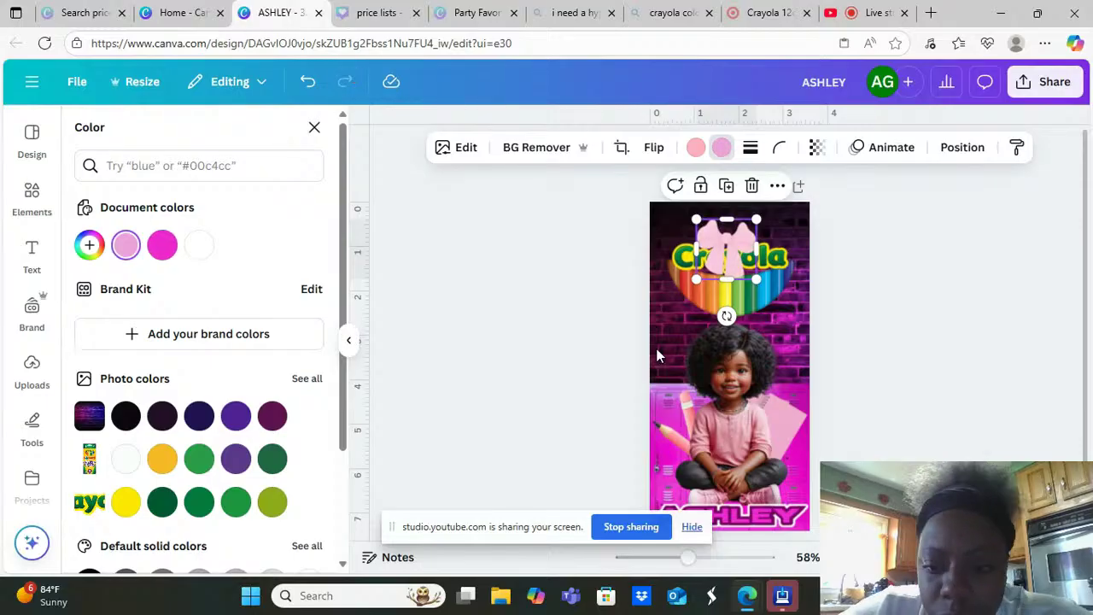
Move the bow to the page's upper-left corner, overlapping the start of the Crayola lettering
left_click_drag(692, 559, 706, 559)
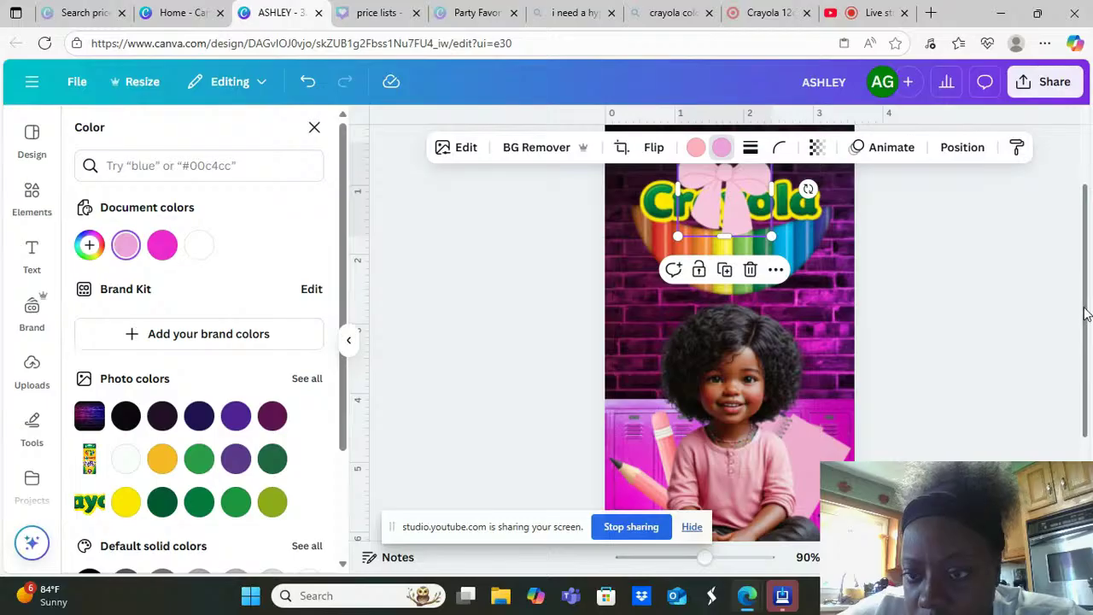
scroll(1086, 314, "up", 2)
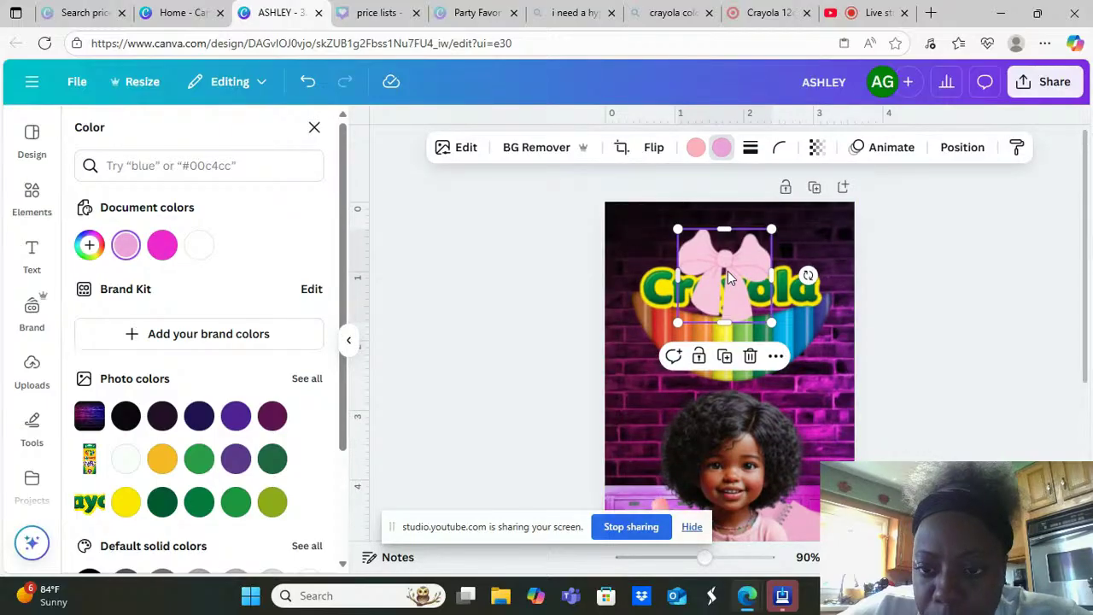
left_click_drag(724, 263, 659, 246)
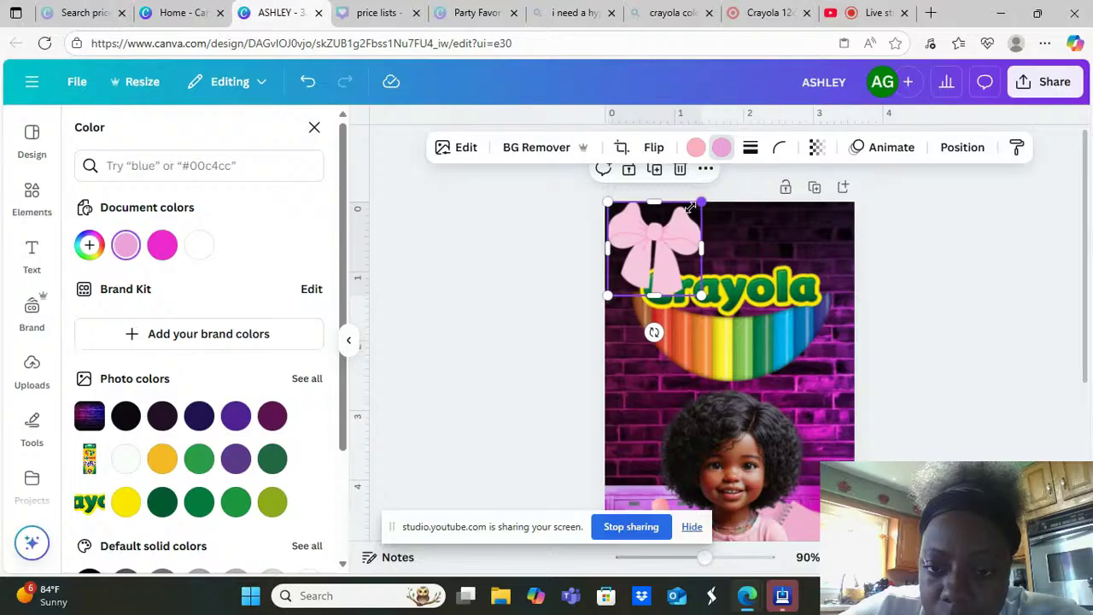
Shrink the bow to about two-thirds of its size and move it up into the page's upper-left corner, clear of the Crayola logo
left_click_drag(690, 207, 668, 238)
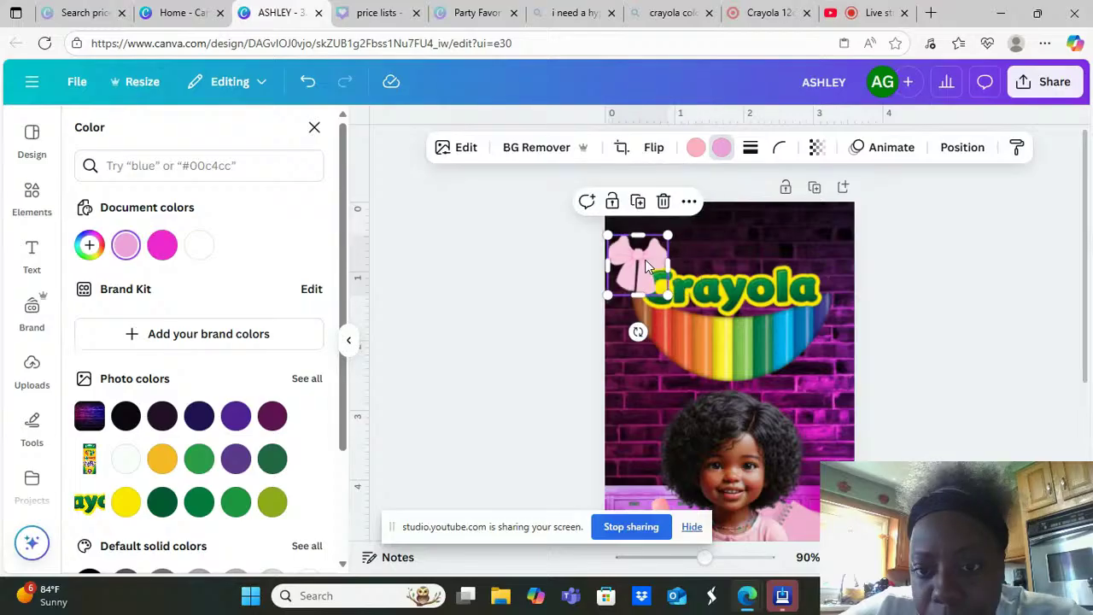
left_click_drag(639, 292, 642, 260)
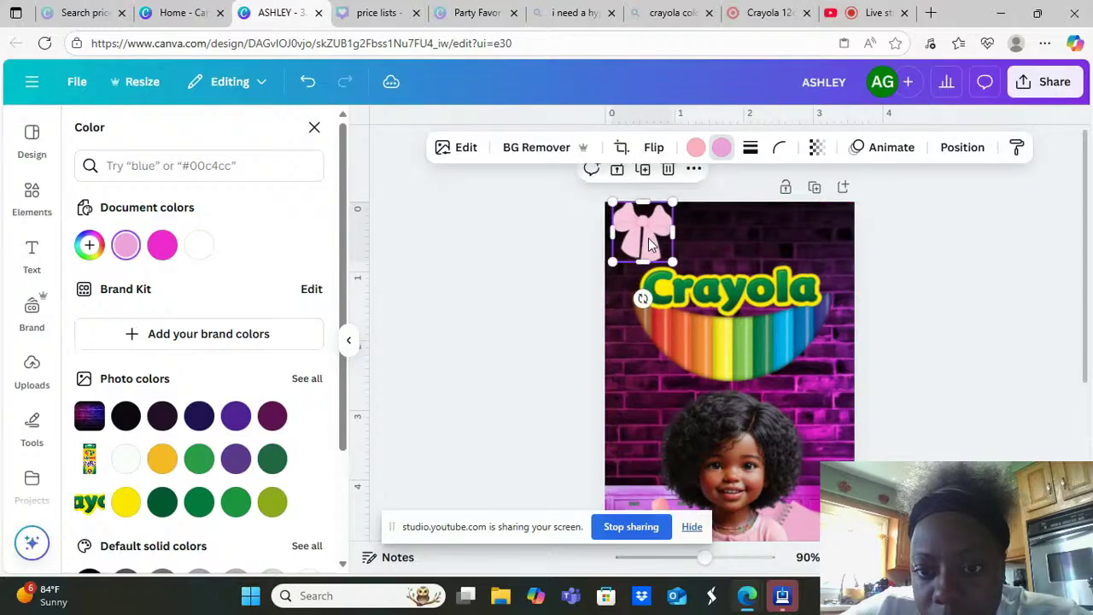
Try nudging the Crayola logo sideways and widening the bow slightly, undoing both changes
left_click(650, 309)
left_click_drag(653, 315, 647, 315)
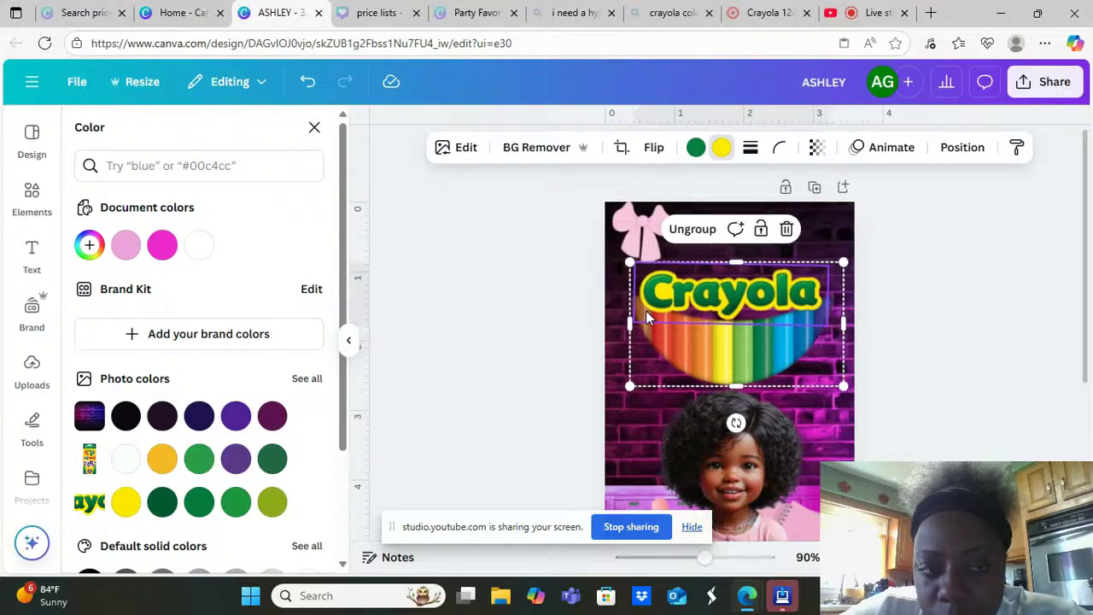
left_click(311, 85)
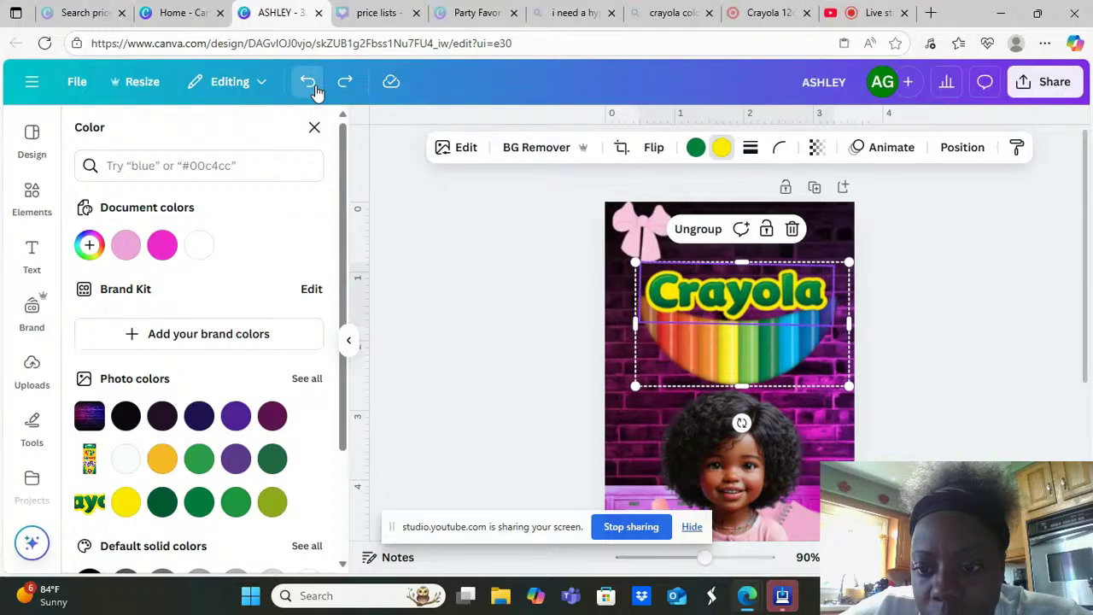
left_click(313, 87)
left_click(616, 232)
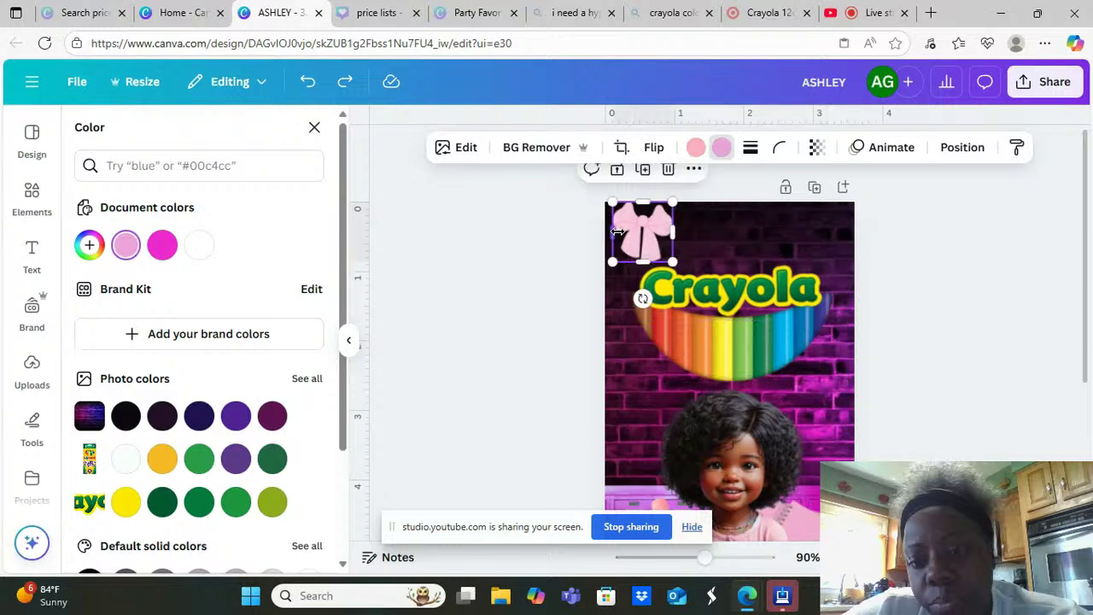
left_click_drag(616, 233, 613, 232)
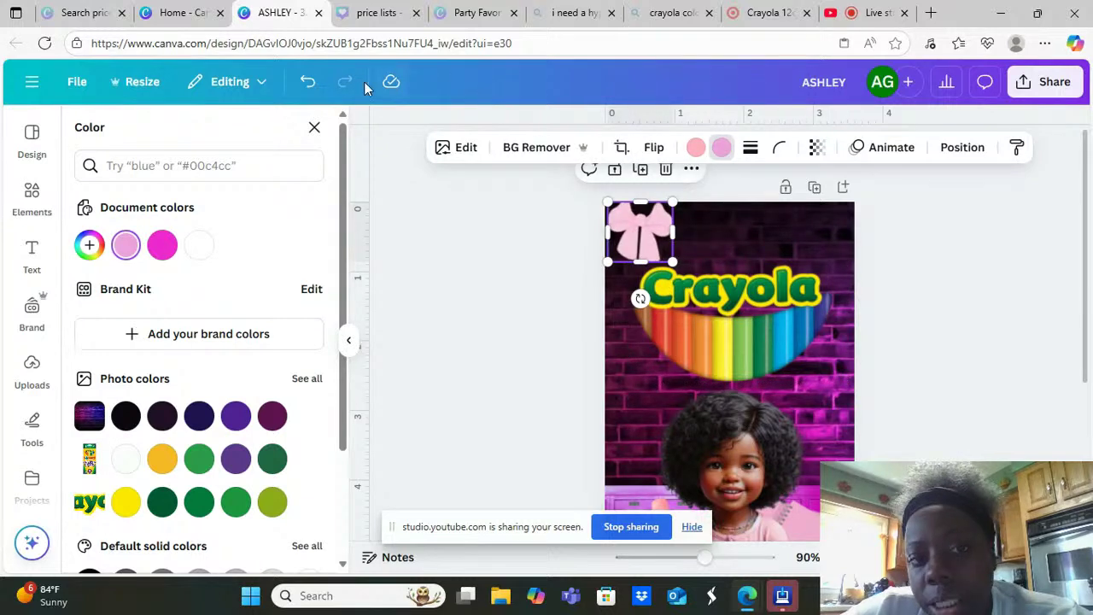
left_click(309, 82)
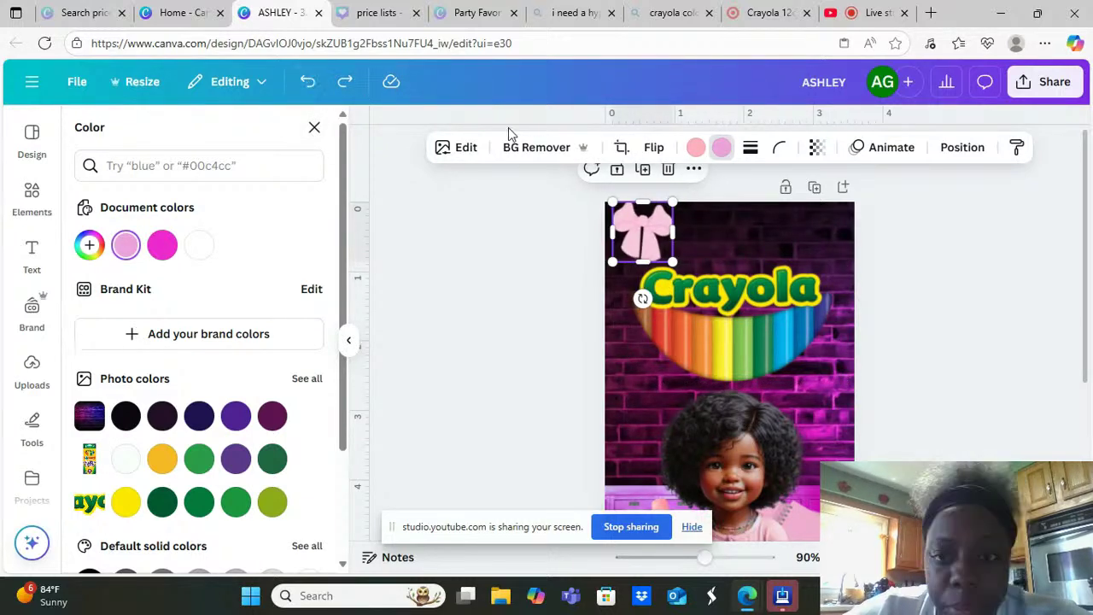
Nudge the bow closer to the page's left edge and tilt it slightly counterclockwise
left_click_drag(635, 219, 632, 225)
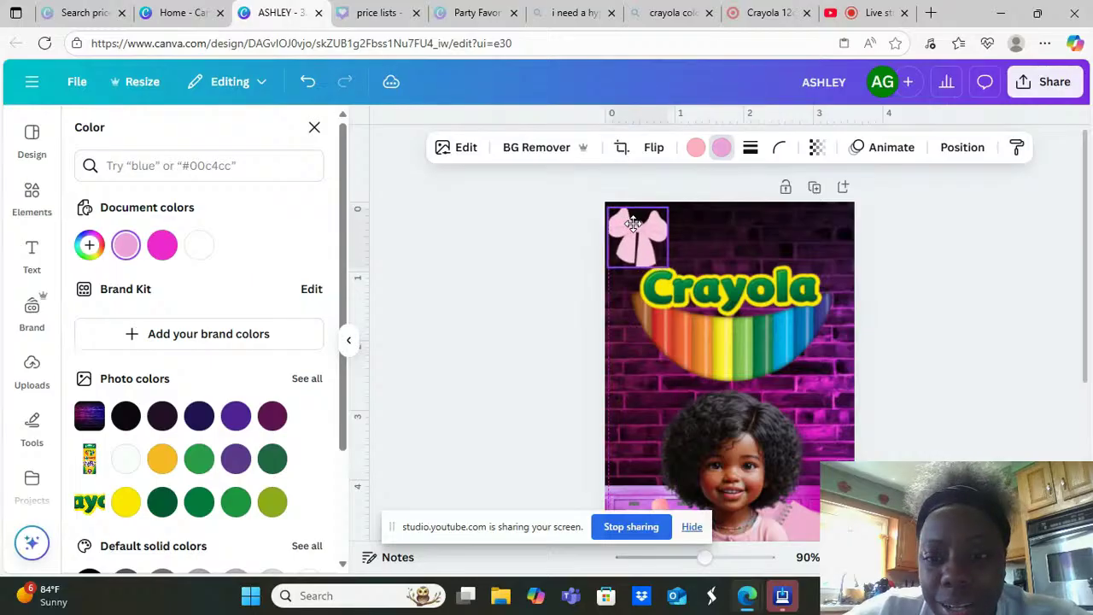
left_click(633, 223)
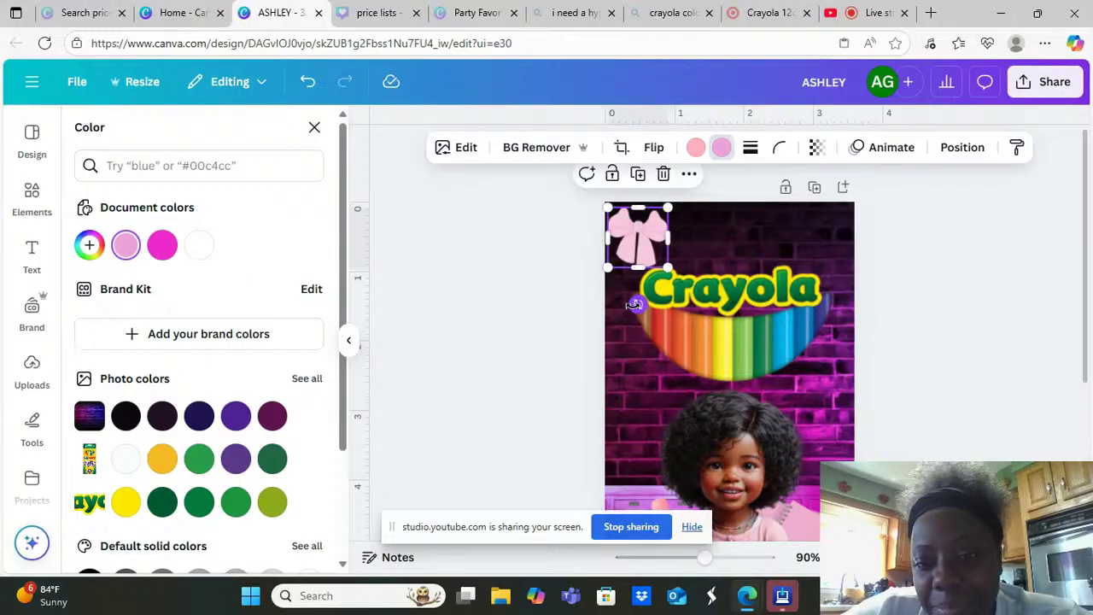
left_click_drag(633, 305, 641, 304)
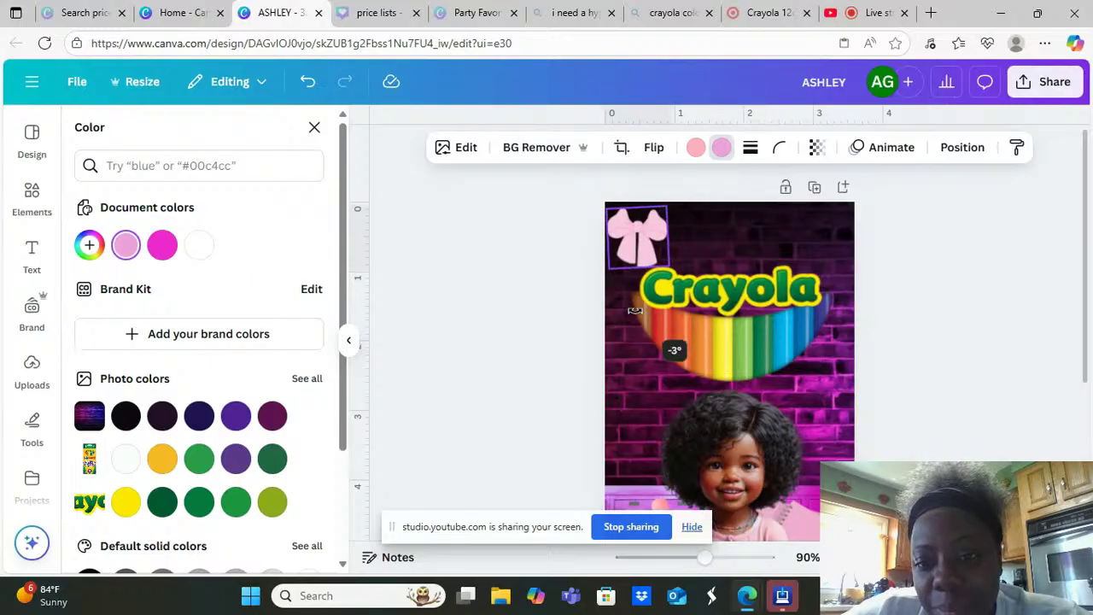
left_click(881, 291)
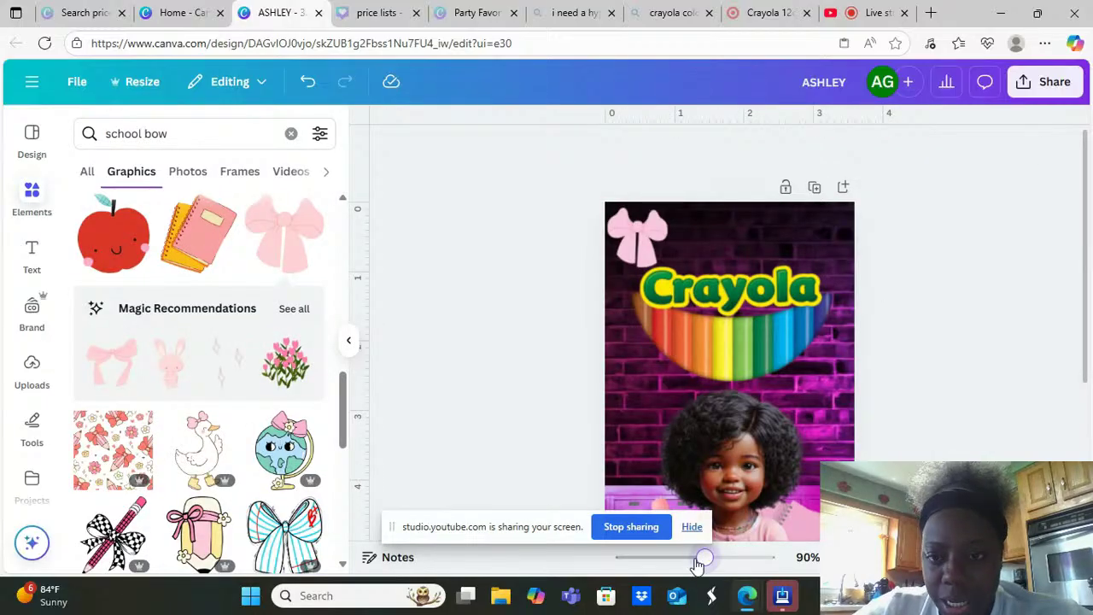
Delete the pink bow from the page's upper-left corner
left_click_drag(704, 558, 685, 560)
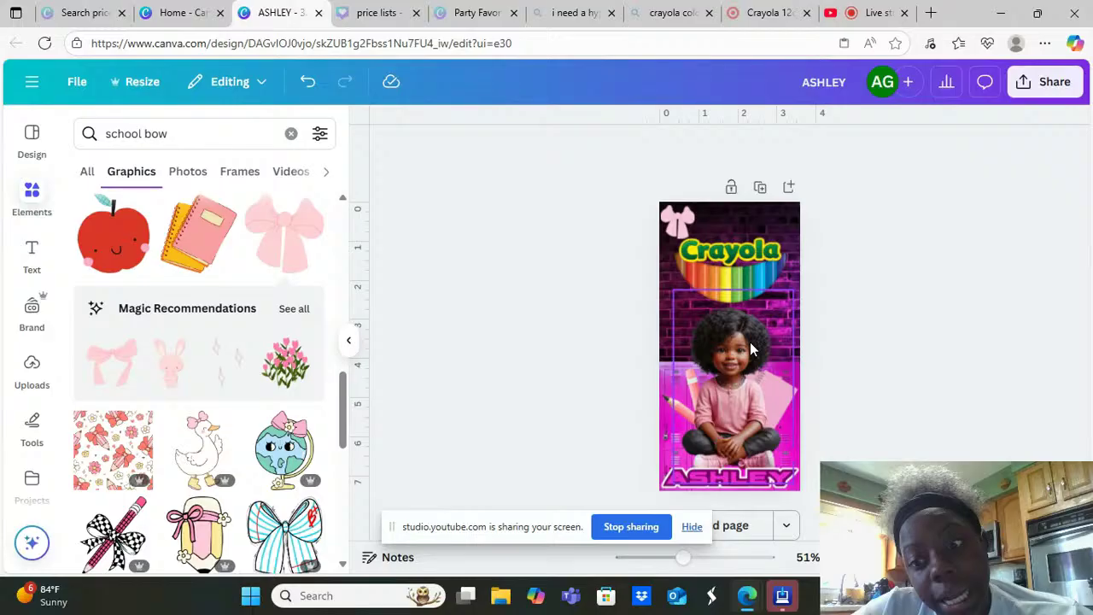
left_click(670, 231)
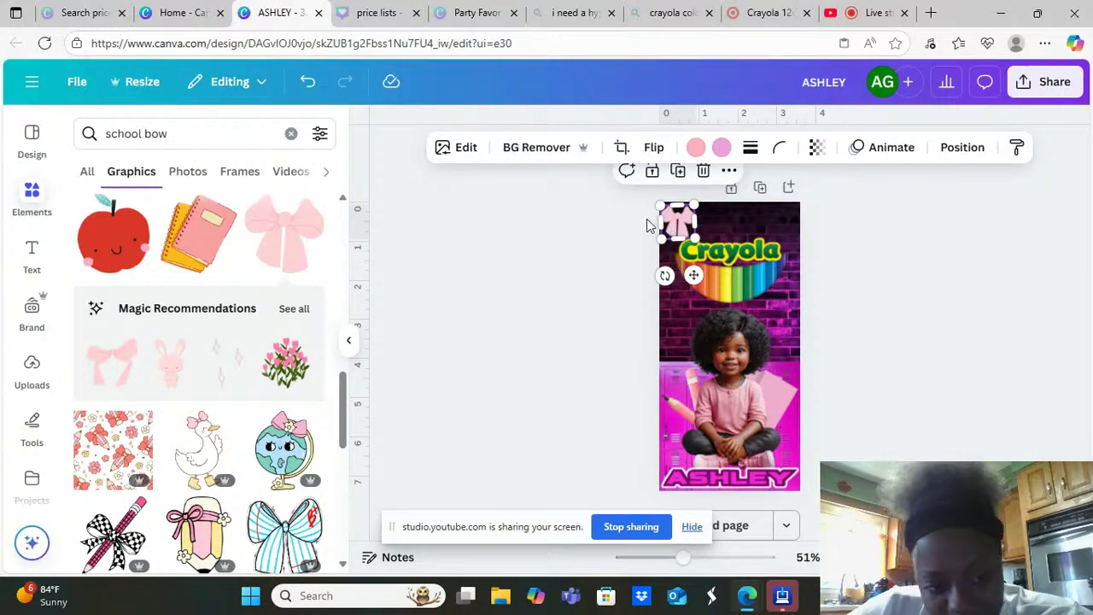
key("Delete")
Search the graphics library for "graffiti" in place of the school bow search
left_click_drag(338, 413, 345, 248)
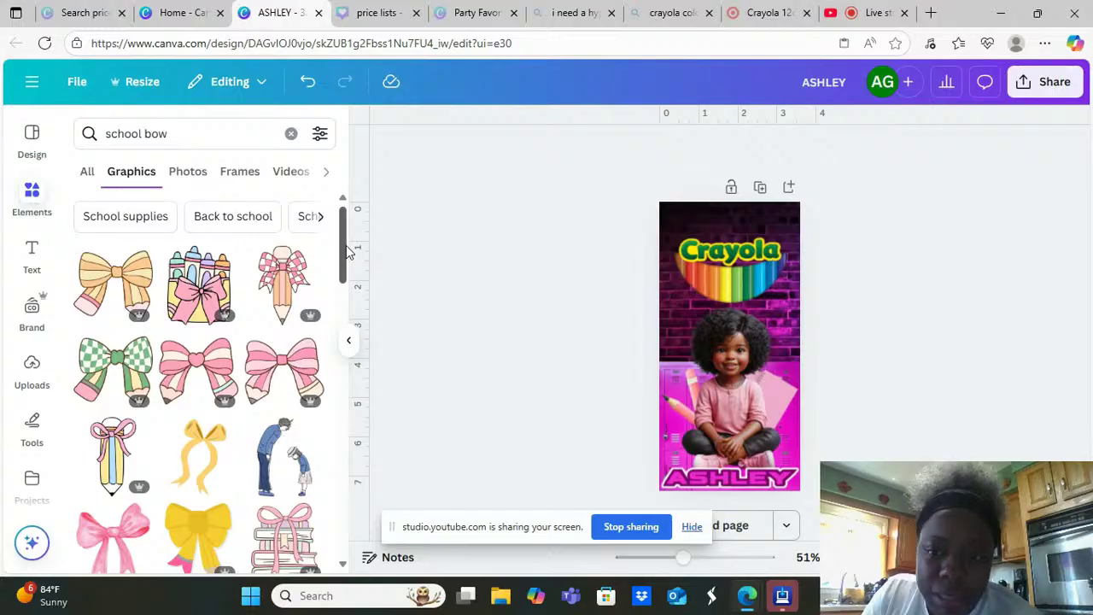
triple_click(177, 133)
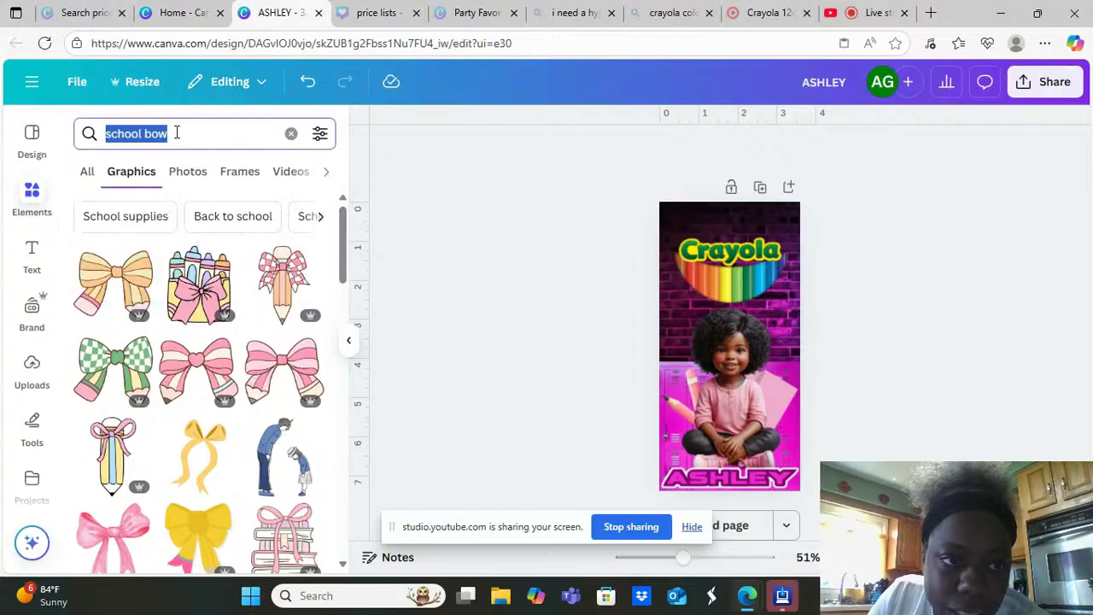
type("graffiti")
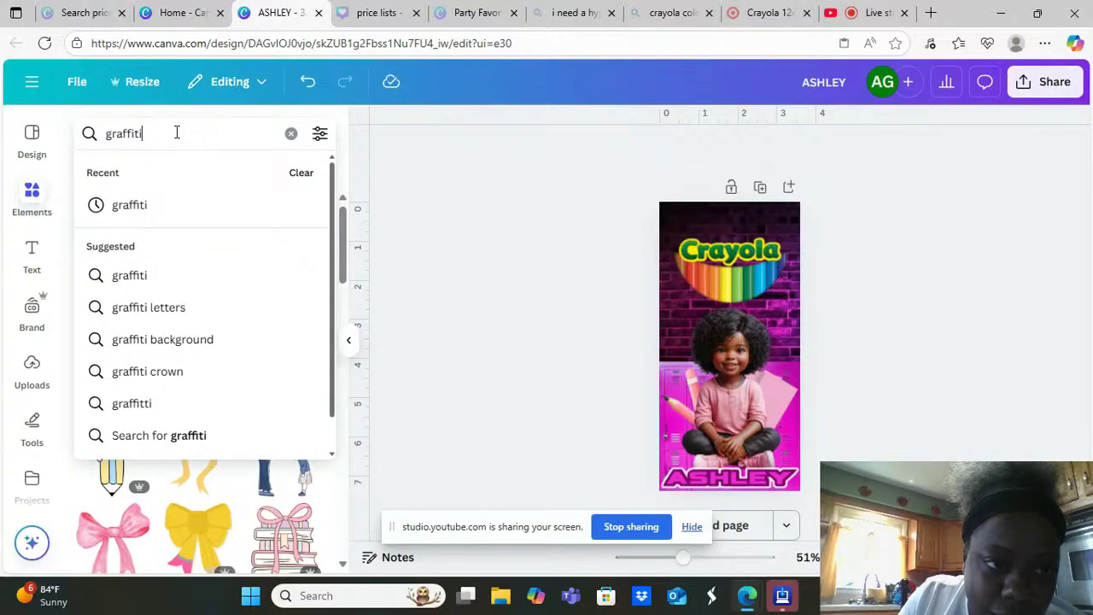
key("Return")
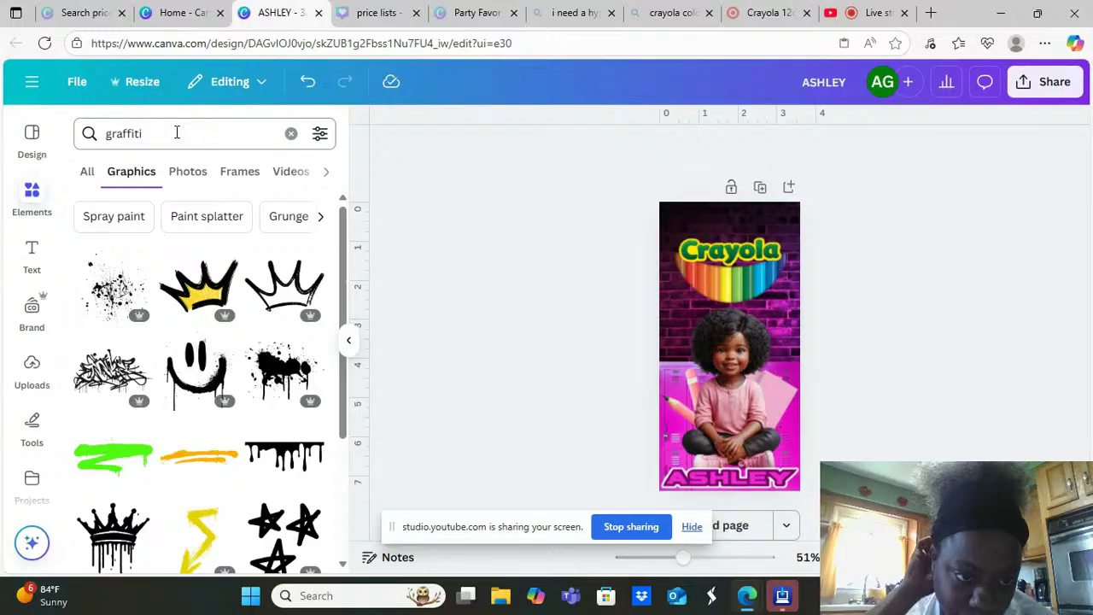
Add the black paint splatter graphic and enlarge it to about 5.97 × 6.5 in over the Crayola logo
left_click(96, 305)
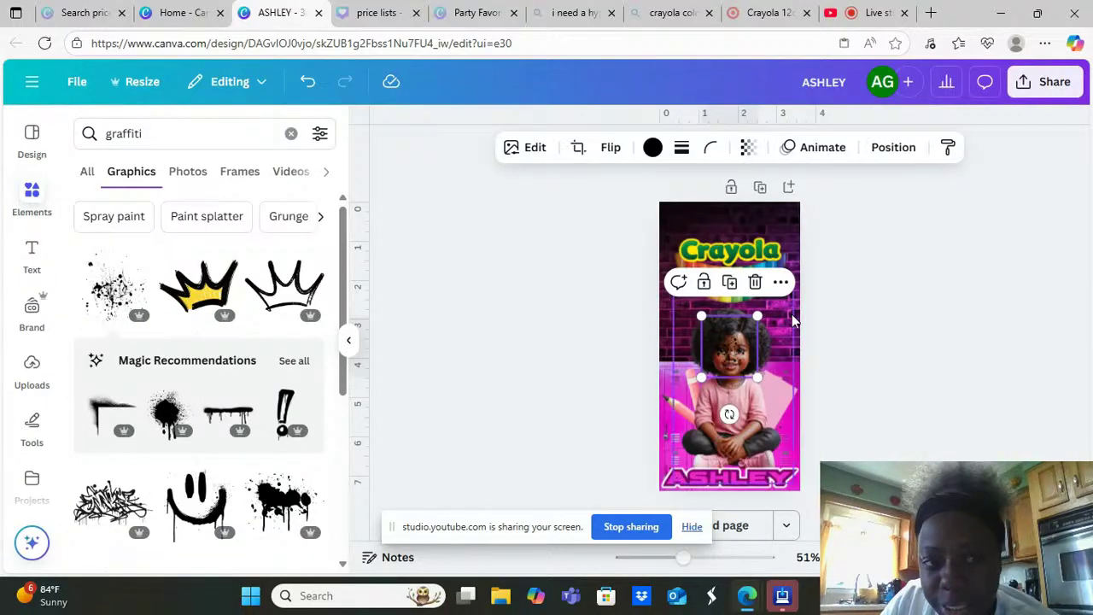
left_click_drag(763, 318, 975, 160)
left_click_drag(832, 280, 756, 272)
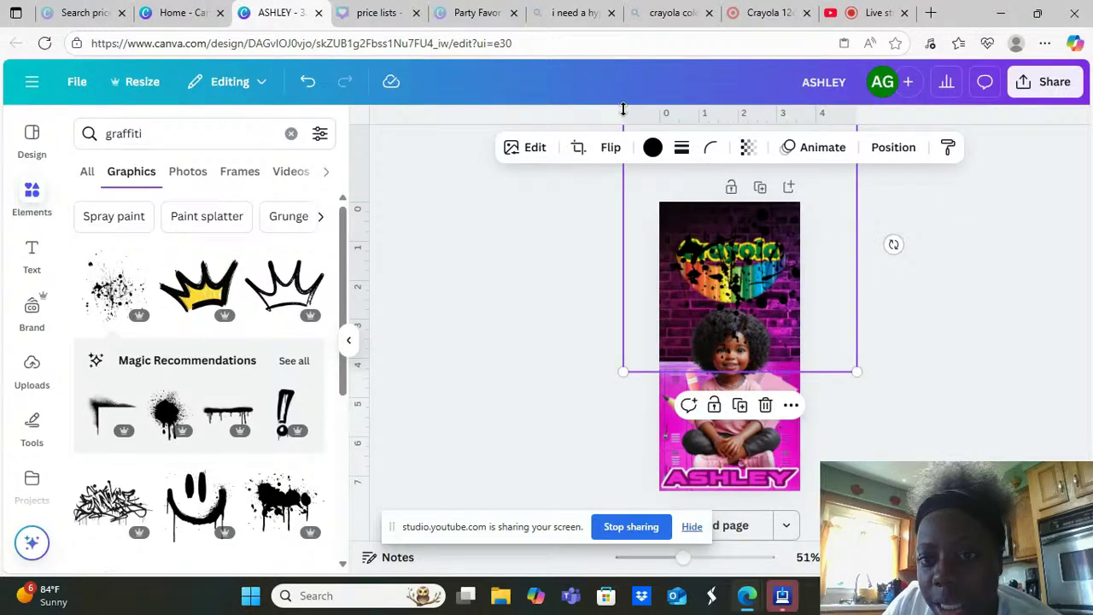
Recolour the splatter with the document's bright magenta #EF28D1 and shift it slightly toward the page's left edge
left_click(652, 147)
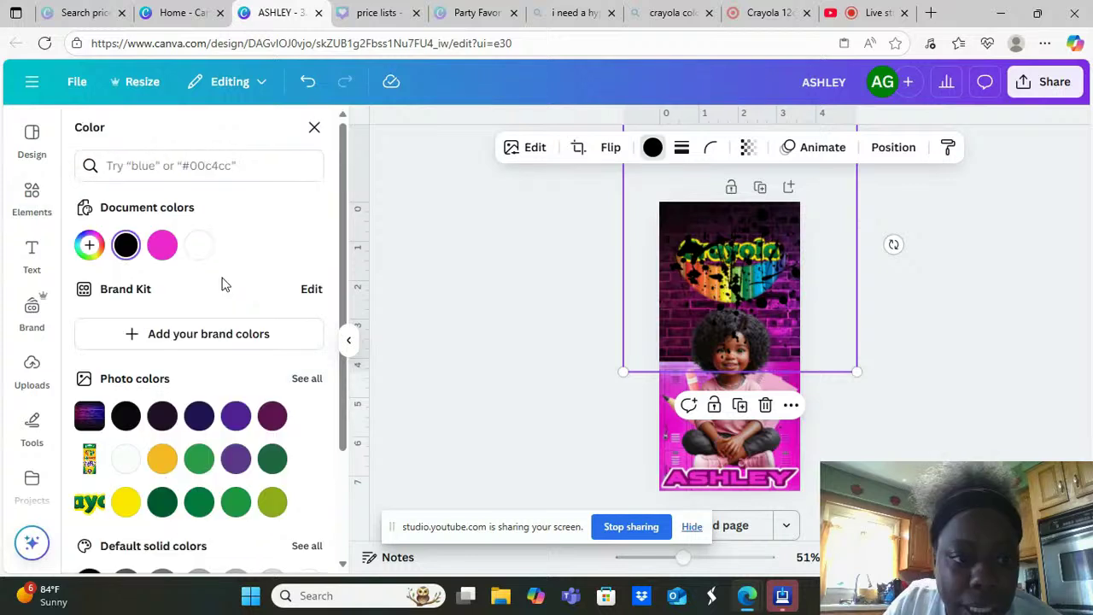
left_click(161, 244)
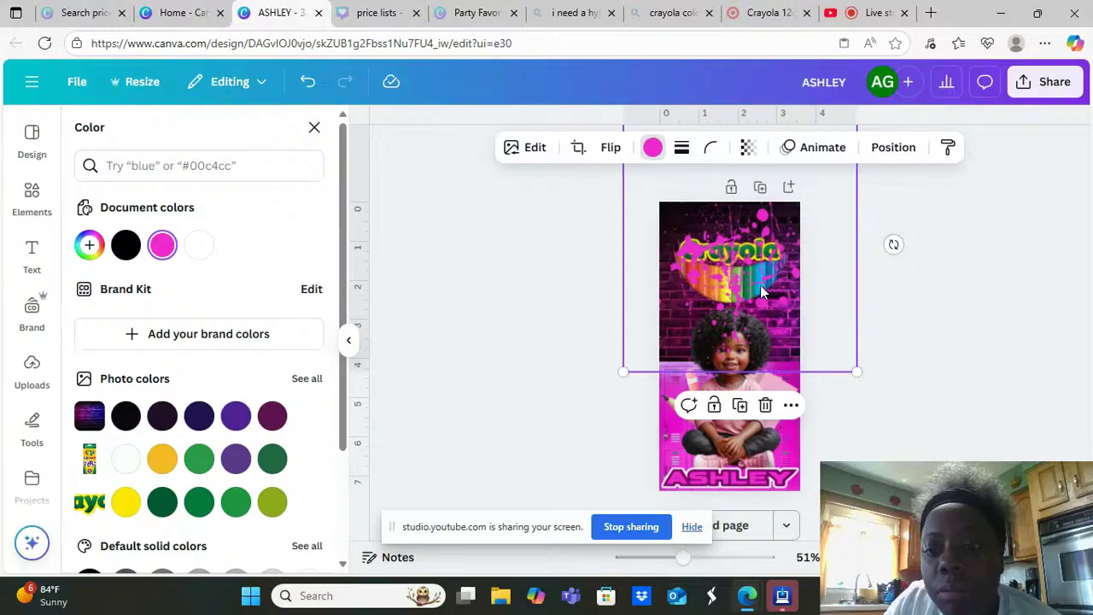
left_click_drag(760, 290, 745, 285)
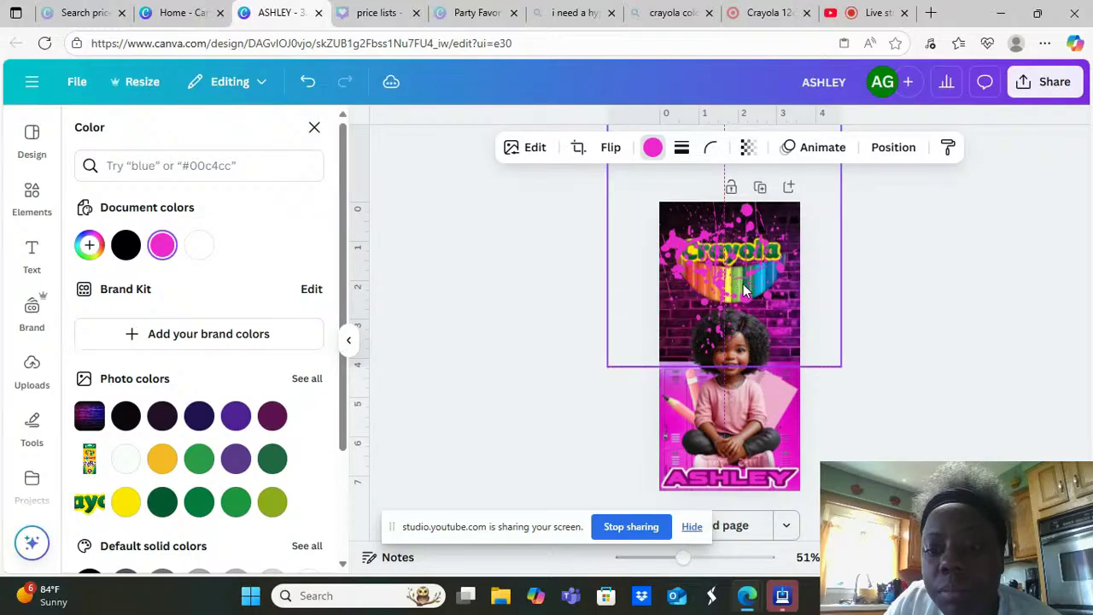
Send the splatter behind all other elements and enlarge it to about 6.74 × 7.34 in, centred across the page
left_click(905, 150)
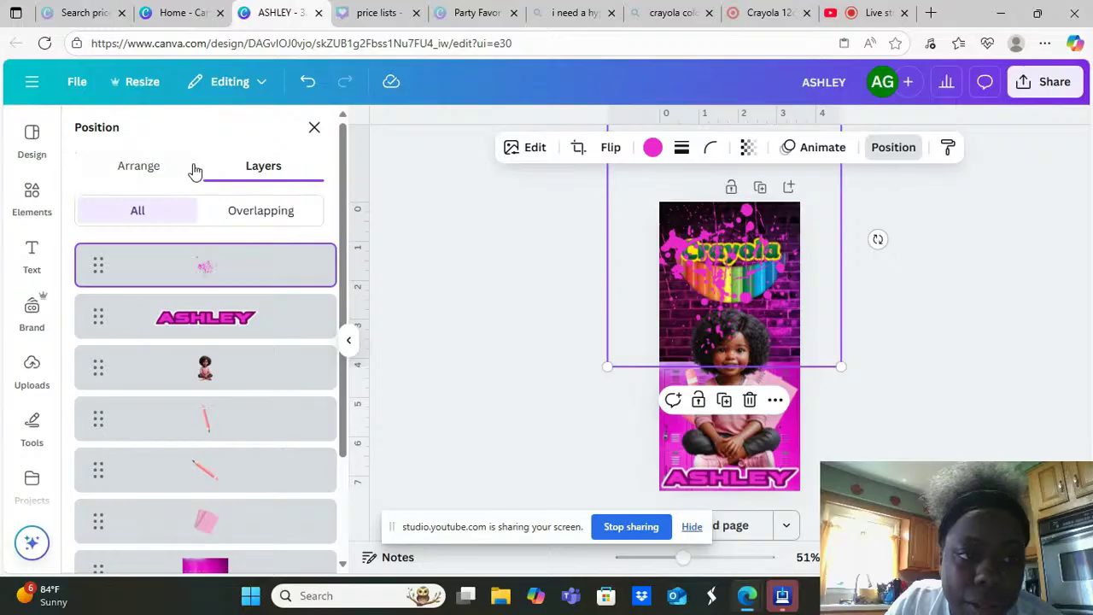
left_click(147, 172)
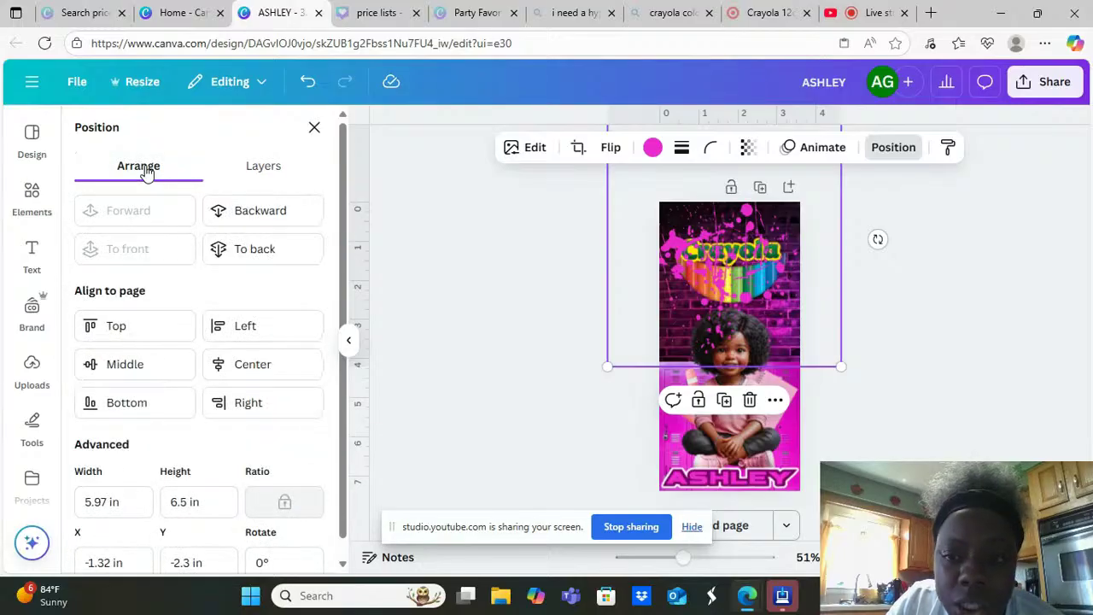
left_click(287, 254)
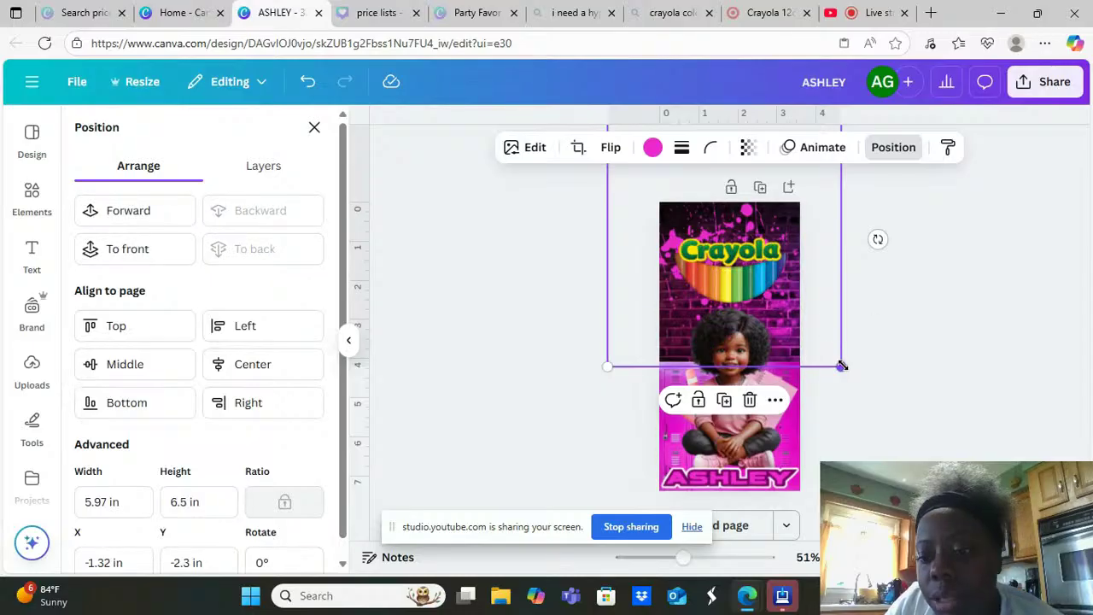
left_click_drag(842, 368, 871, 400)
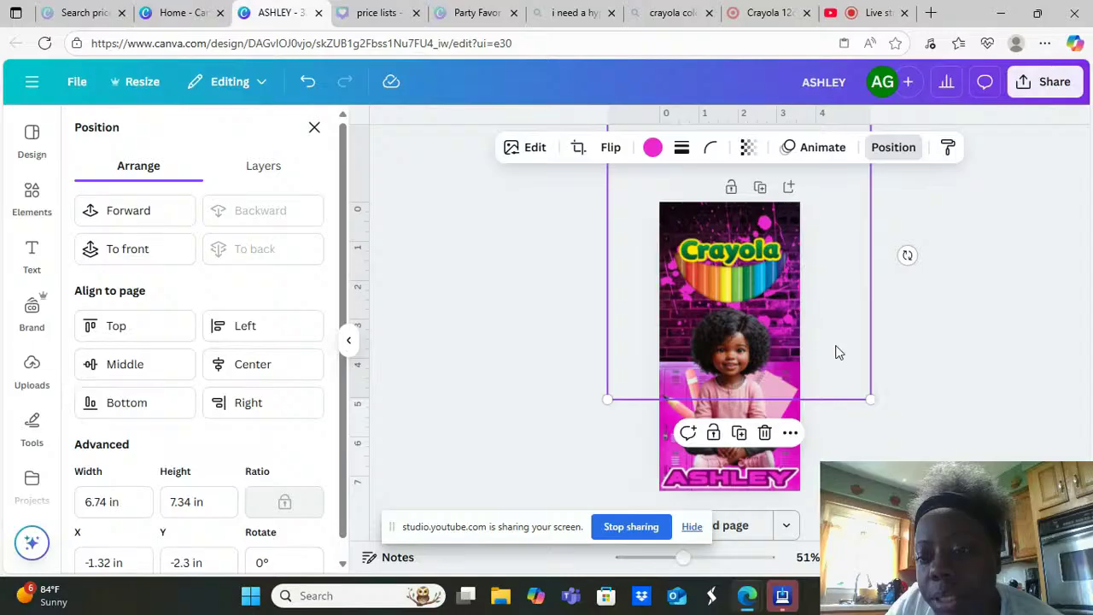
left_click_drag(836, 350, 825, 334)
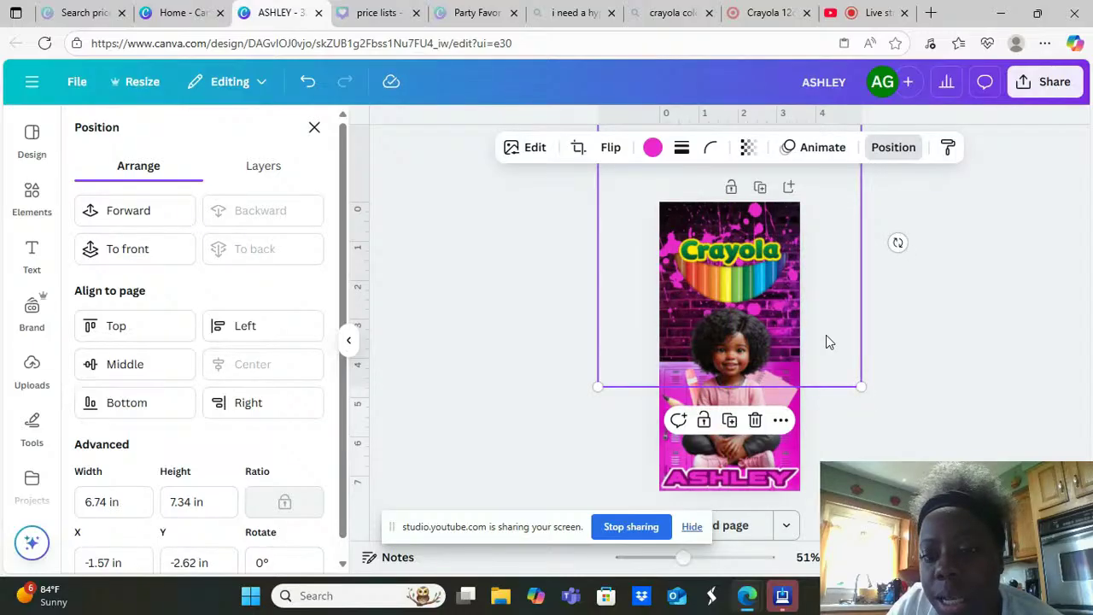
Recolour the splatter light pink #FEAAB5 by sampling the colour from the pencil beside the girl
left_click(652, 148)
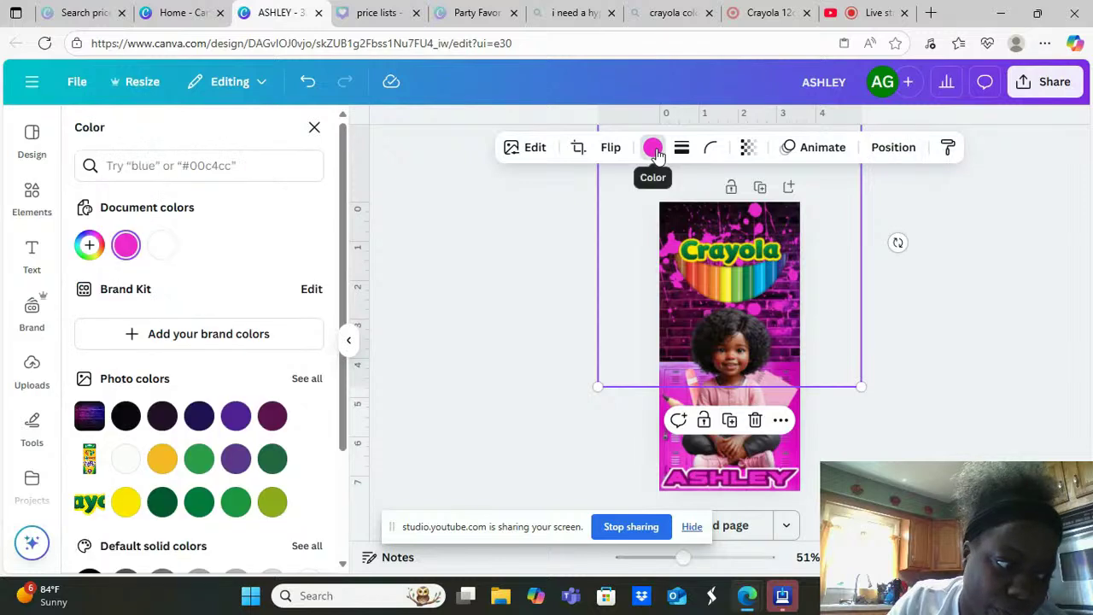
left_click(88, 249)
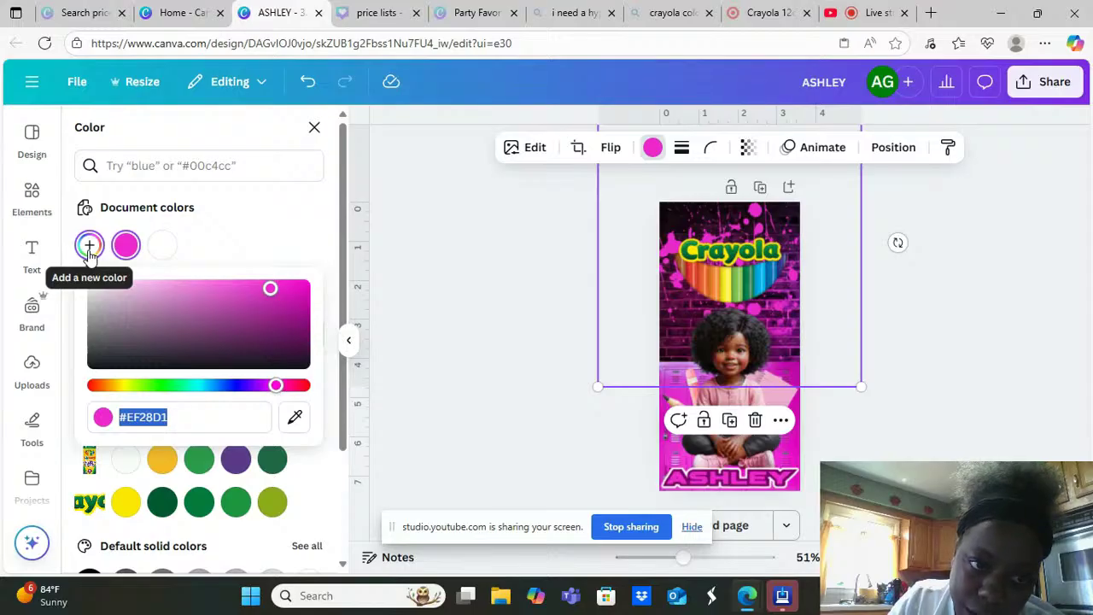
left_click(299, 425)
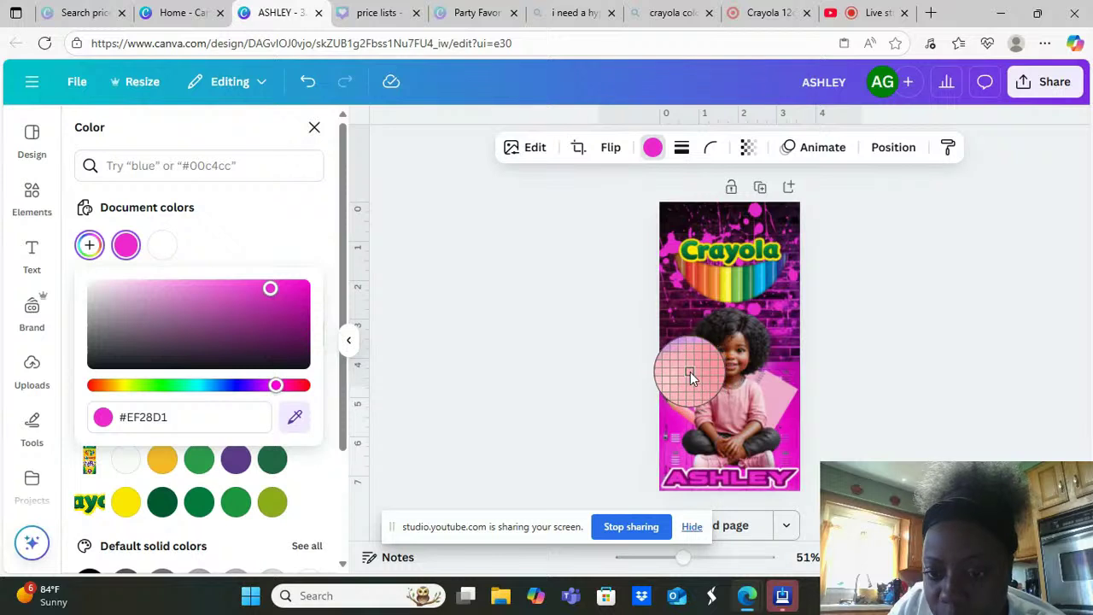
key("Escape")
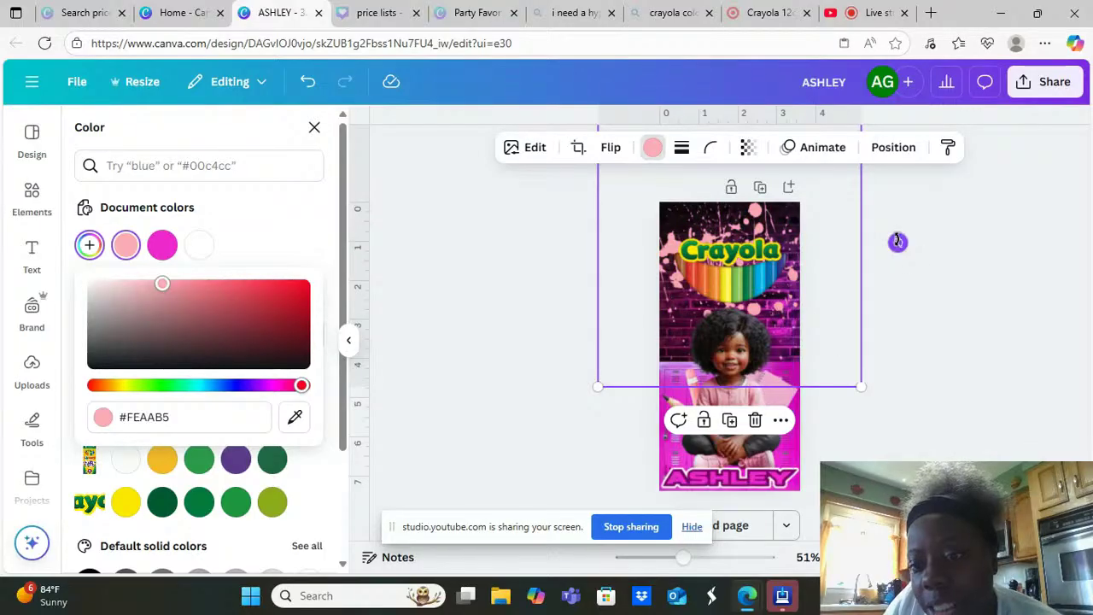
Rotate and further enlarge the pink splatter so its drops spread across the brick wall around the Crayola logo
left_click_drag(903, 255, 984, 232)
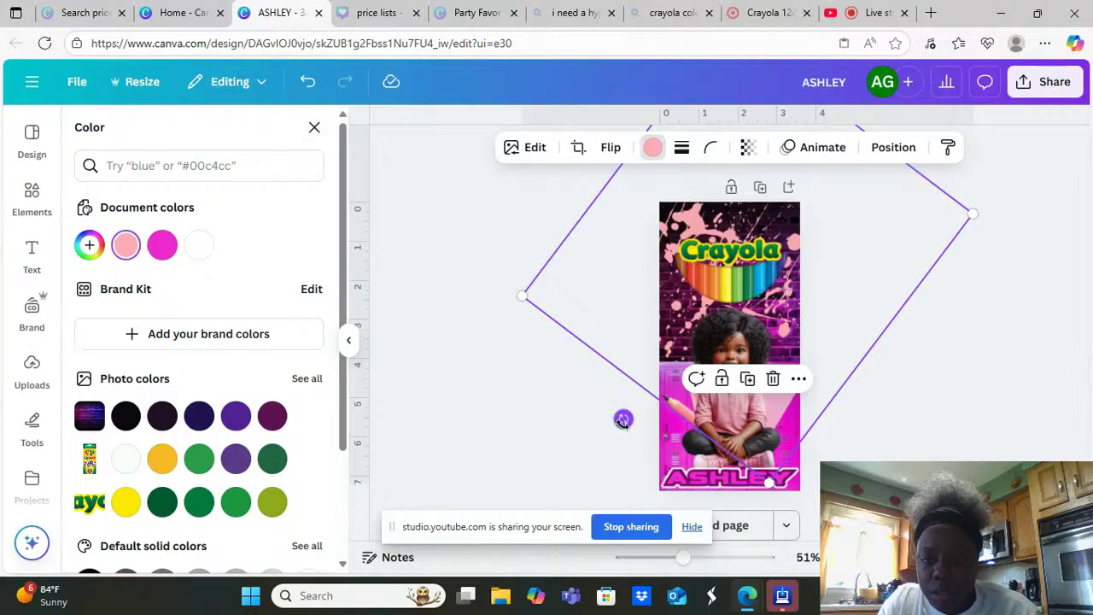
left_click_drag(623, 419, 801, 309)
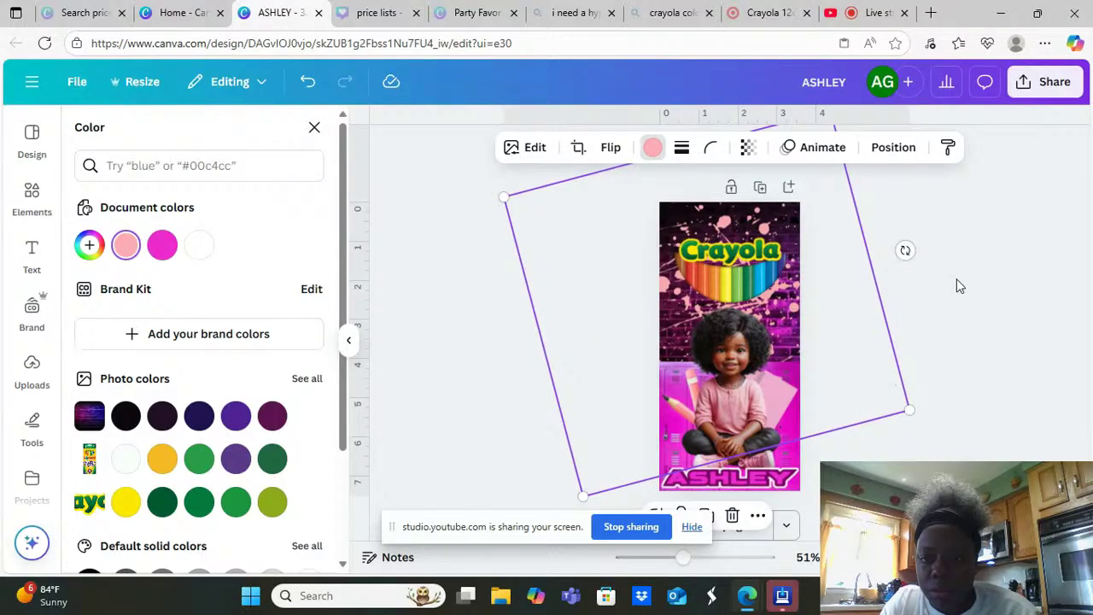
key("Escape")
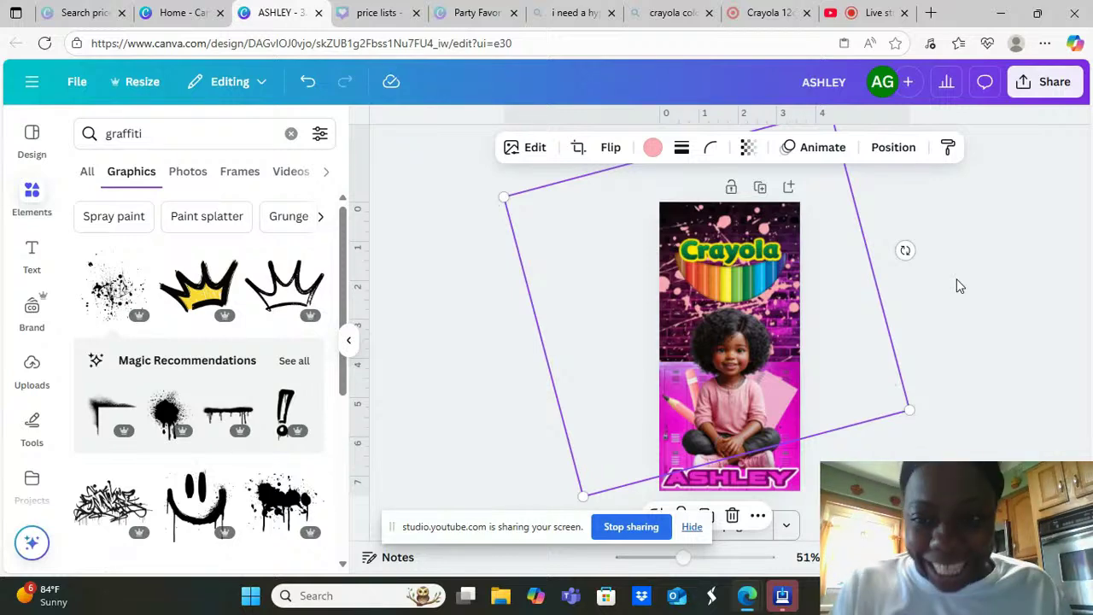
left_click(958, 280)
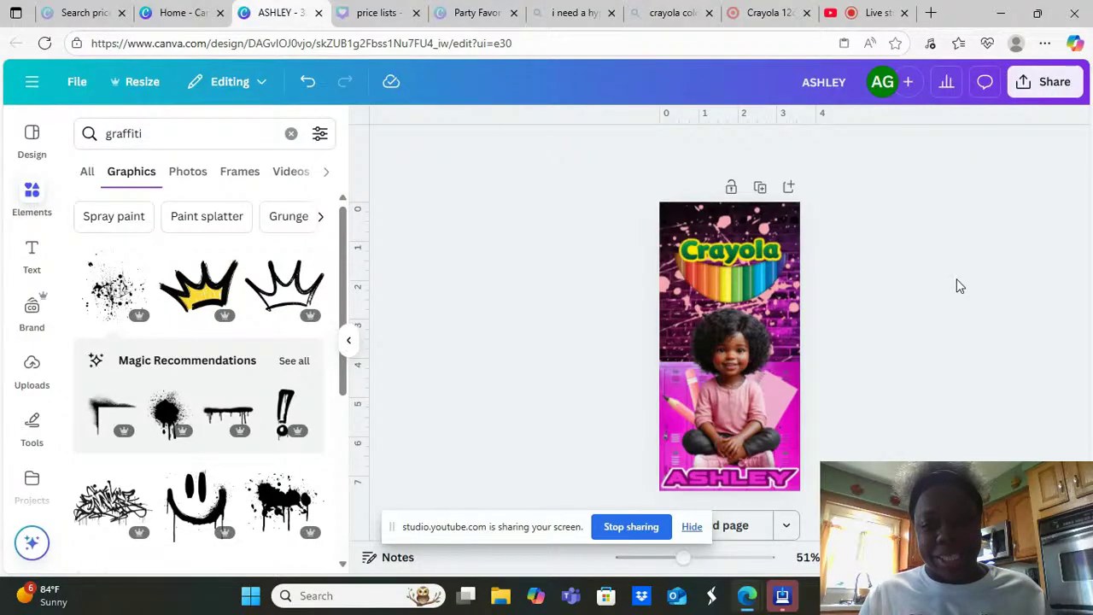
Nudge the Crayola logo and its crayon half-circle slightly higher above the girl
left_click_drag(751, 268, 751, 262)
left_click(888, 279)
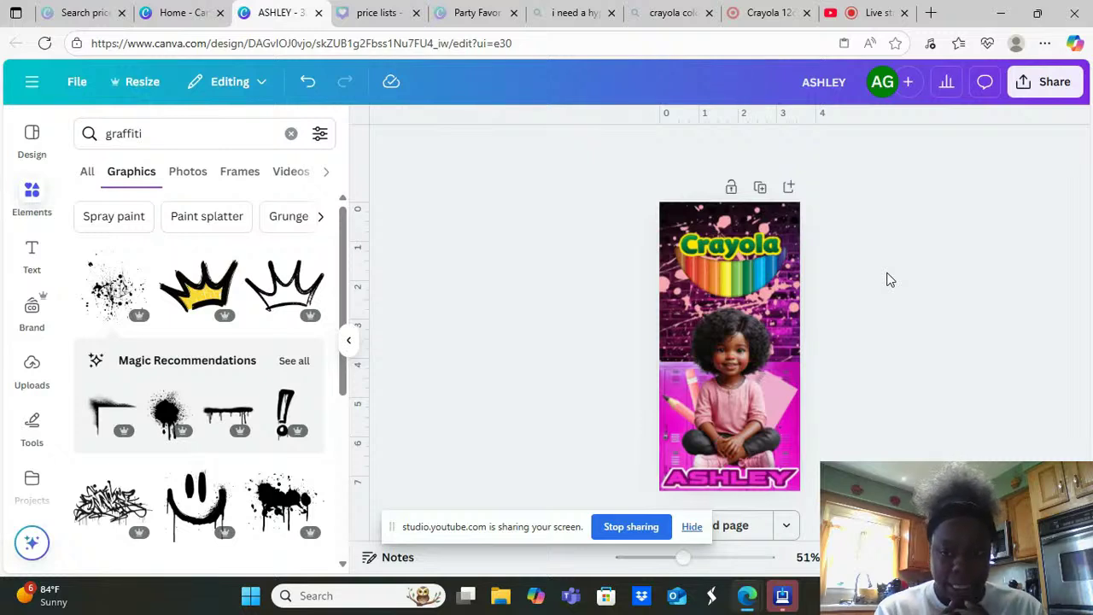
Search graphics for "pink glare" and add the magenta star-shaped glare to the page
left_click(196, 140)
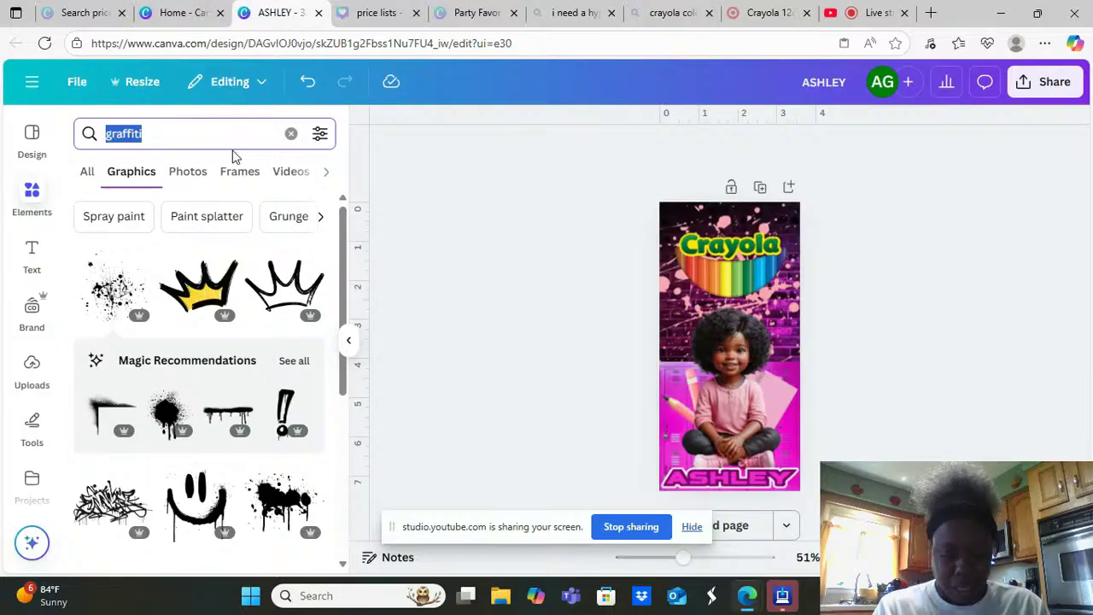
type("pink glare")
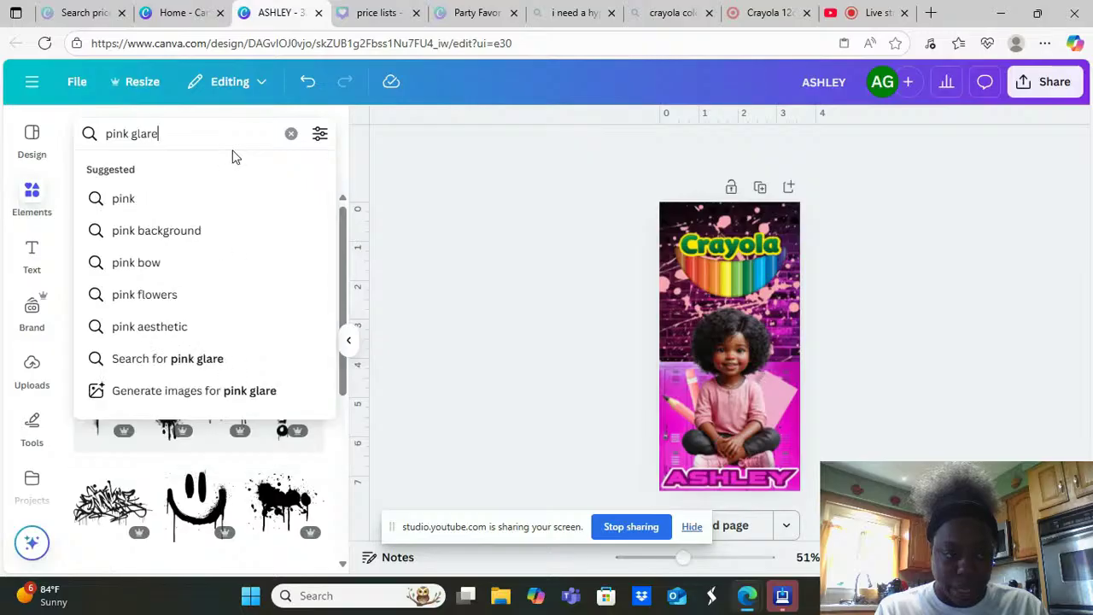
key("Return")
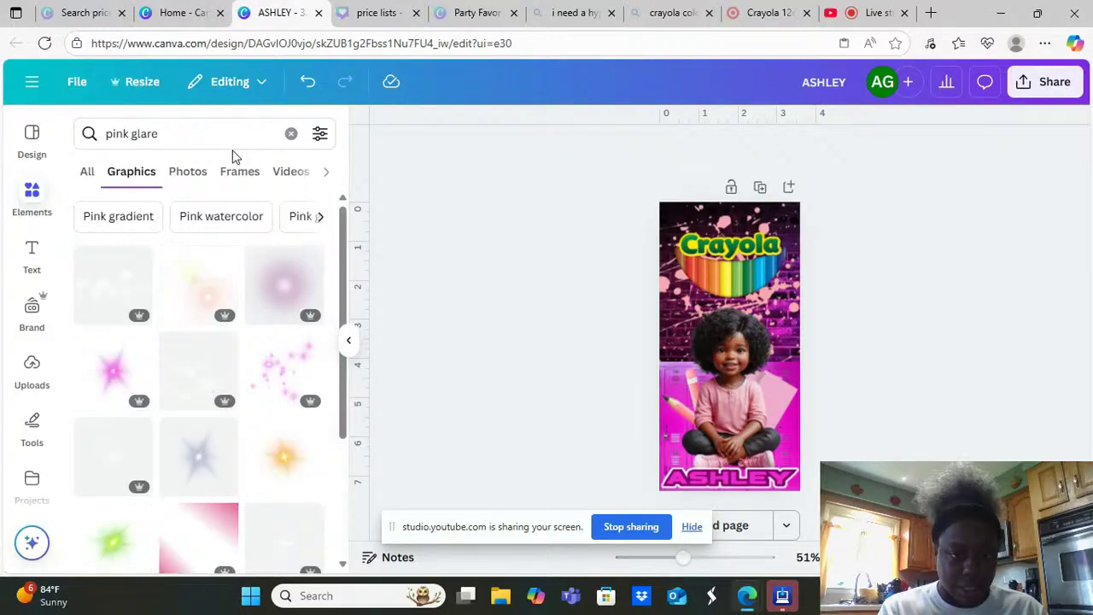
left_click(119, 380)
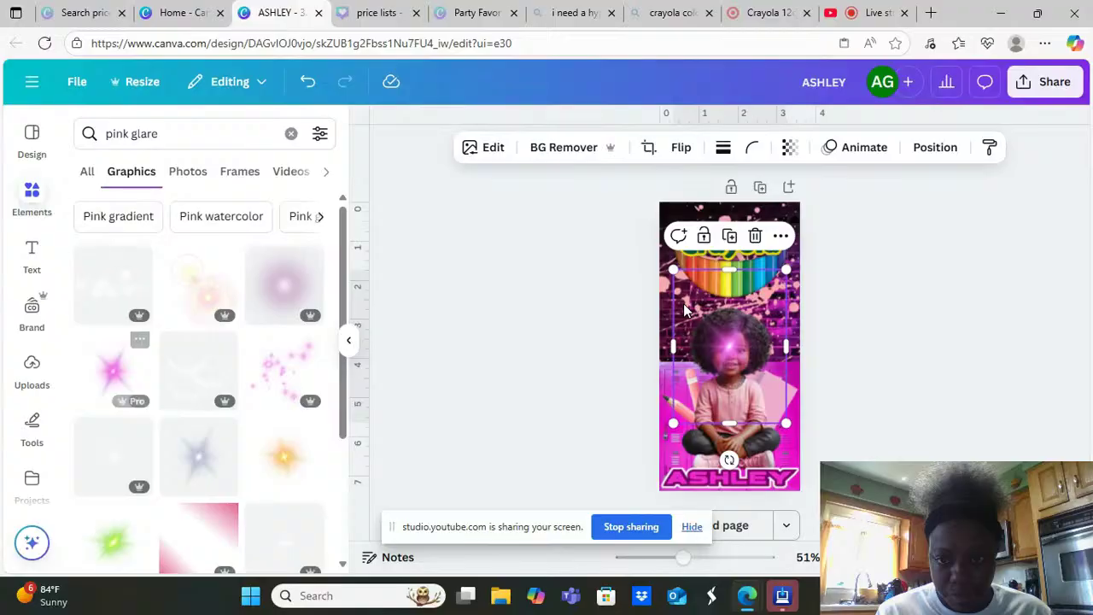
Shrink the magenta glare and position its bright centre at the upper right edge of the girl's hair
left_click_drag(686, 310, 713, 286)
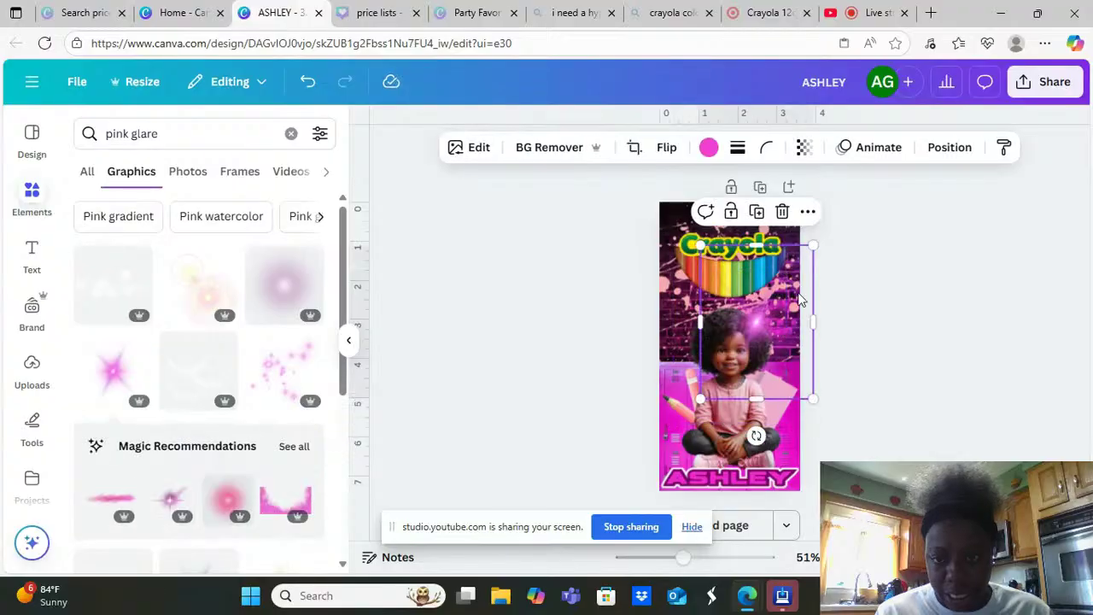
left_click_drag(807, 250, 780, 286)
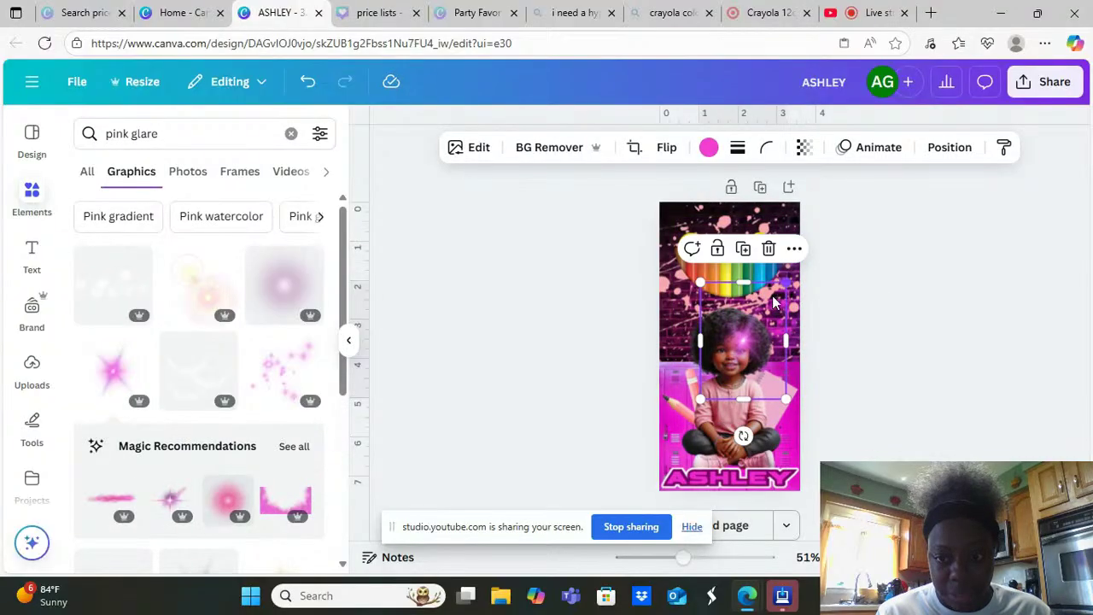
left_click_drag(757, 354, 772, 336)
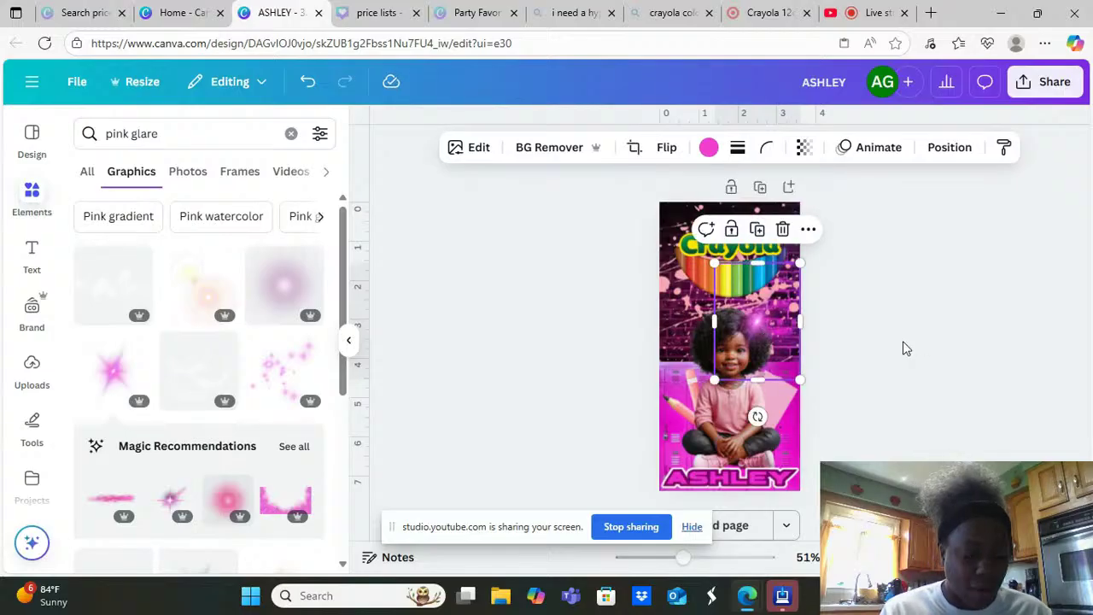
Rotate the magenta glare counterclockwise so its rays tilt beside the girl's hair
left_click_drag(684, 559, 703, 560)
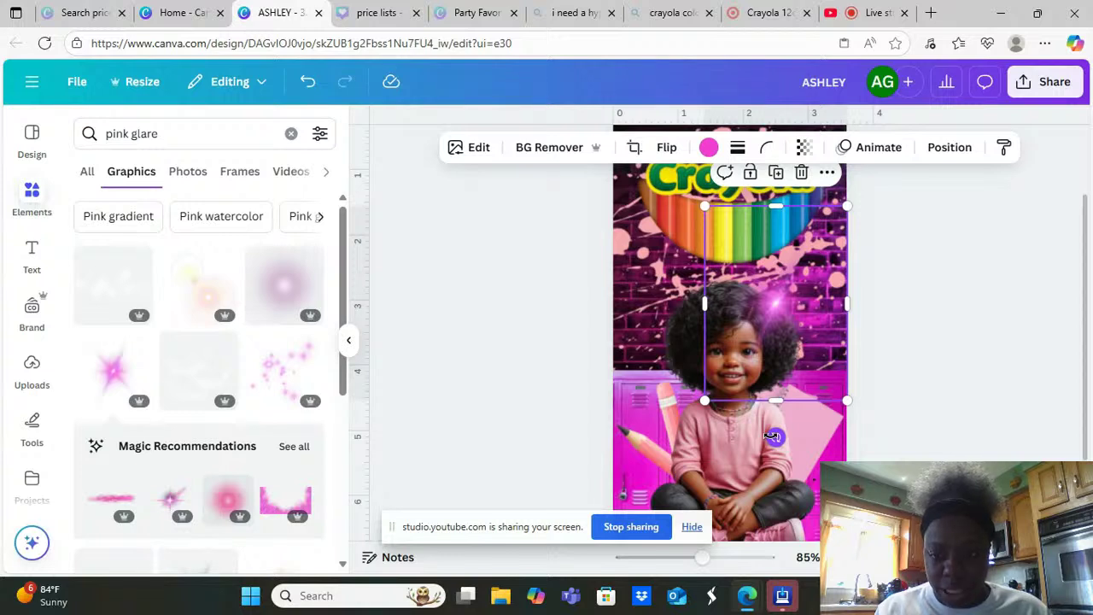
left_click_drag(773, 436, 863, 426)
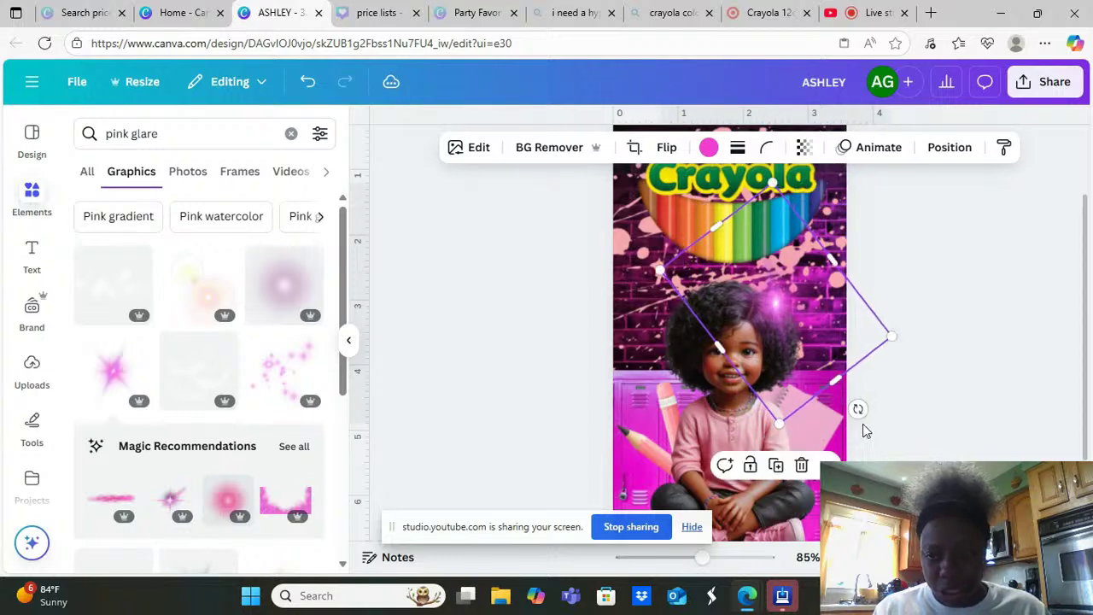
left_click(968, 371)
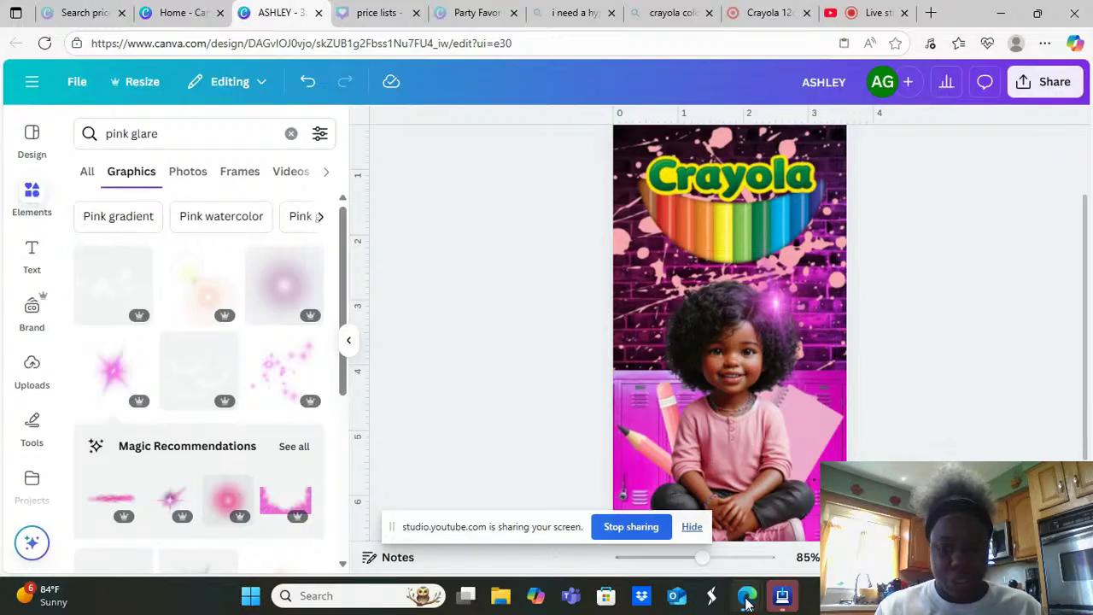
left_click_drag(705, 569, 692, 565)
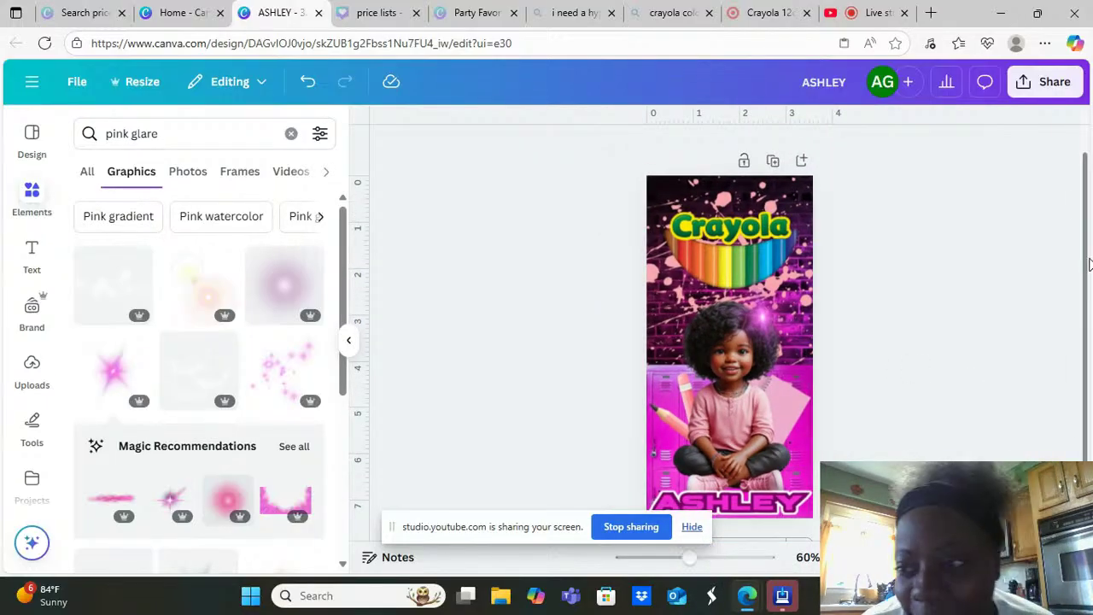
Add a new custom-size page 5.25 in wide and 1.875 in high below the first page
scroll(1092, 341, "down", 1)
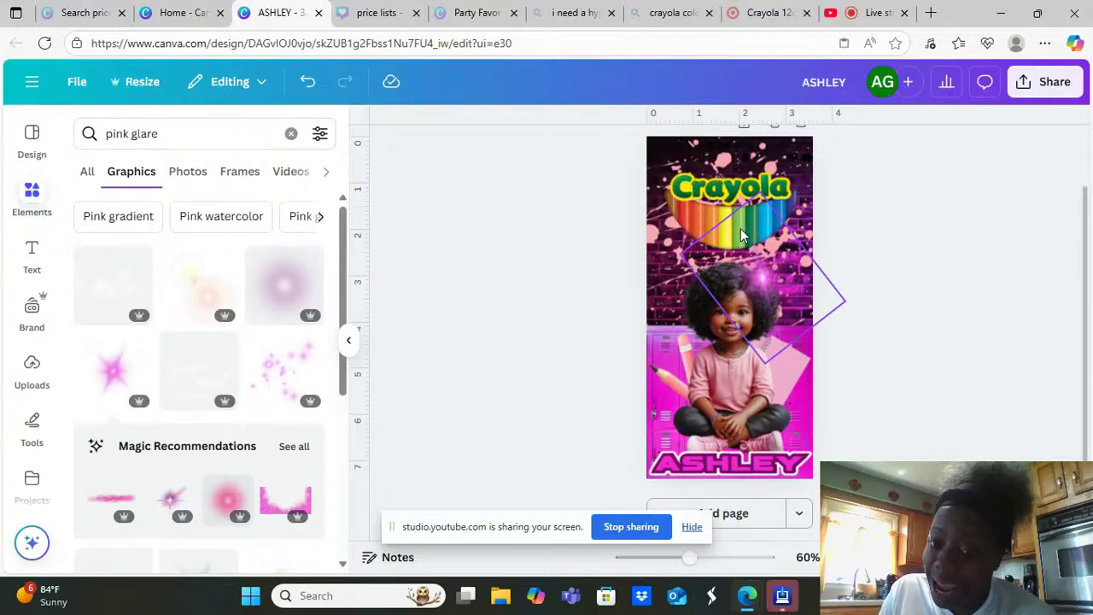
left_click(800, 515)
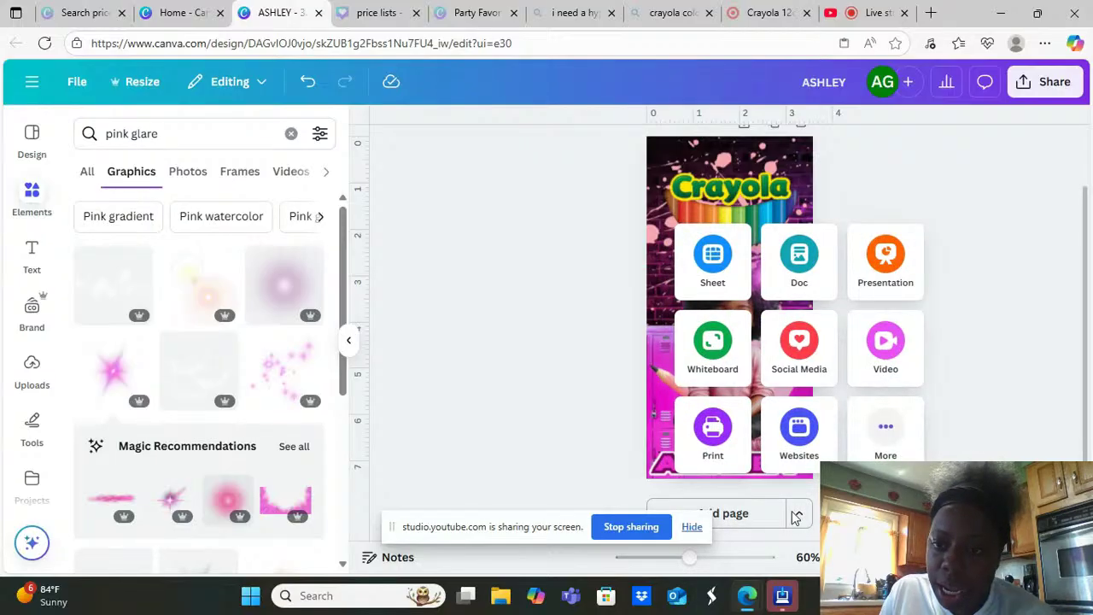
left_click(888, 440)
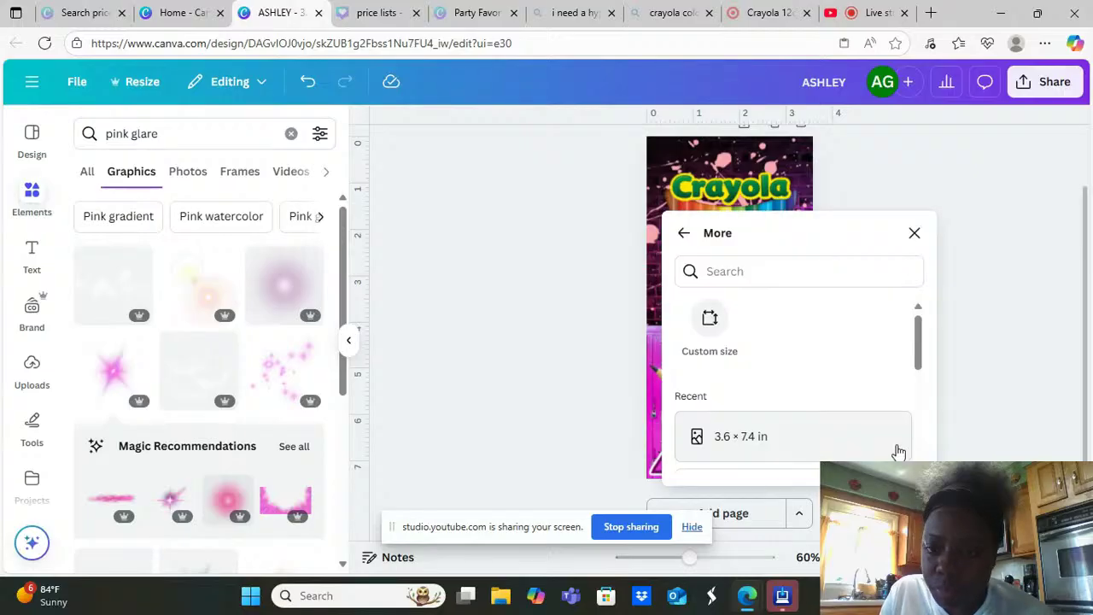
left_click(708, 324)
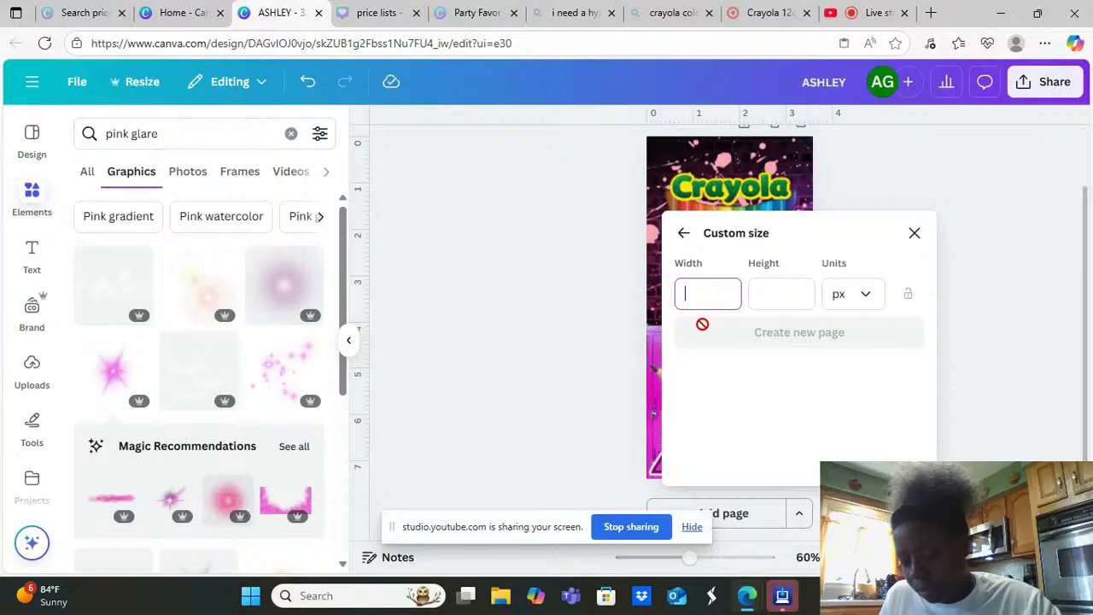
left_click(855, 296)
left_click(849, 369)
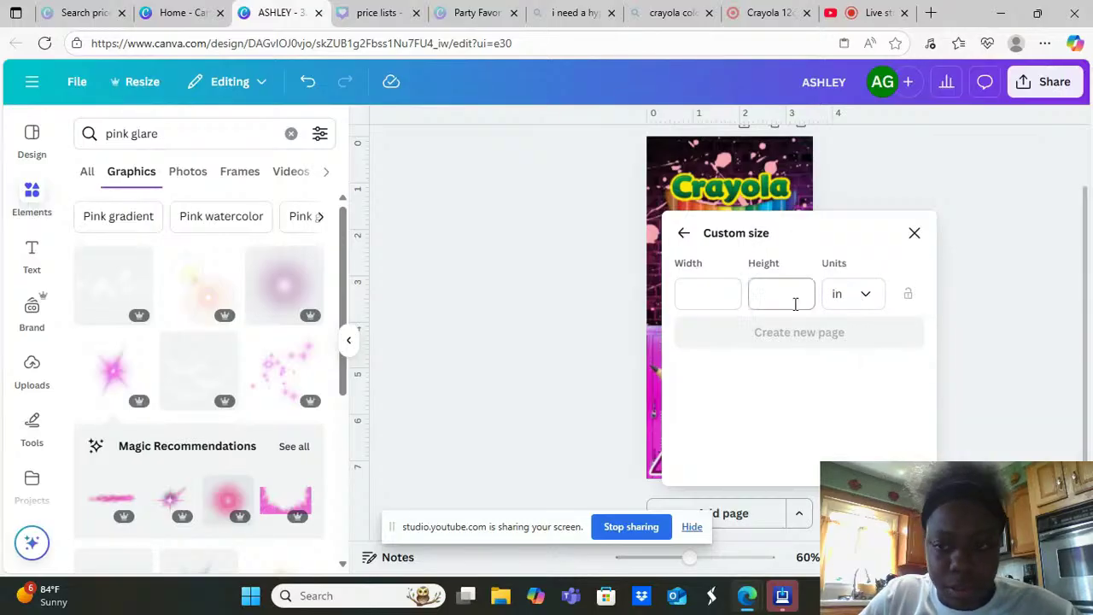
left_click(727, 291)
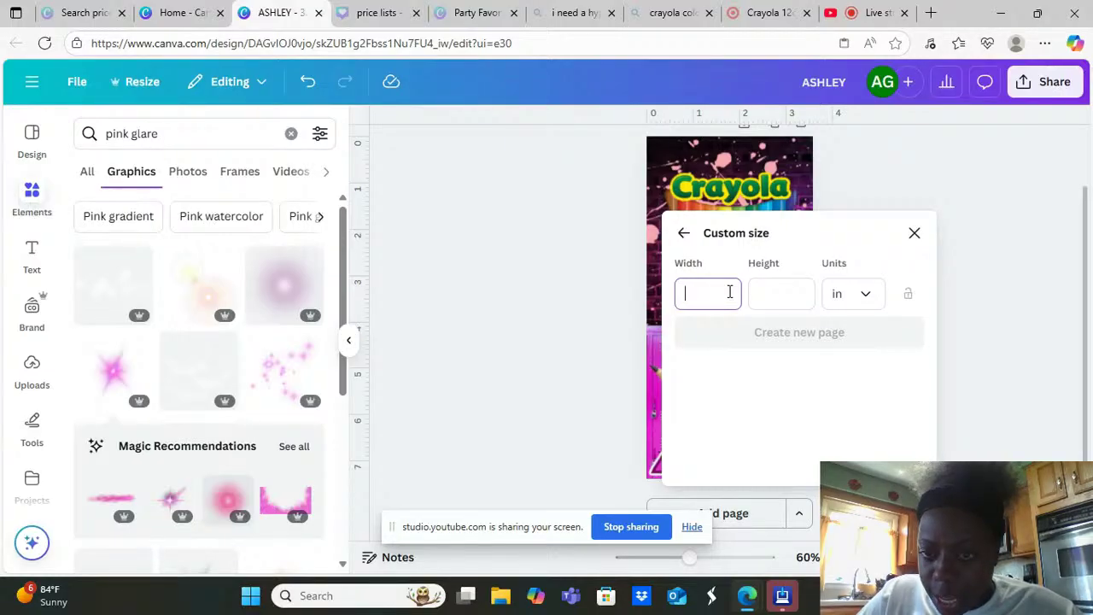
type("5.25")
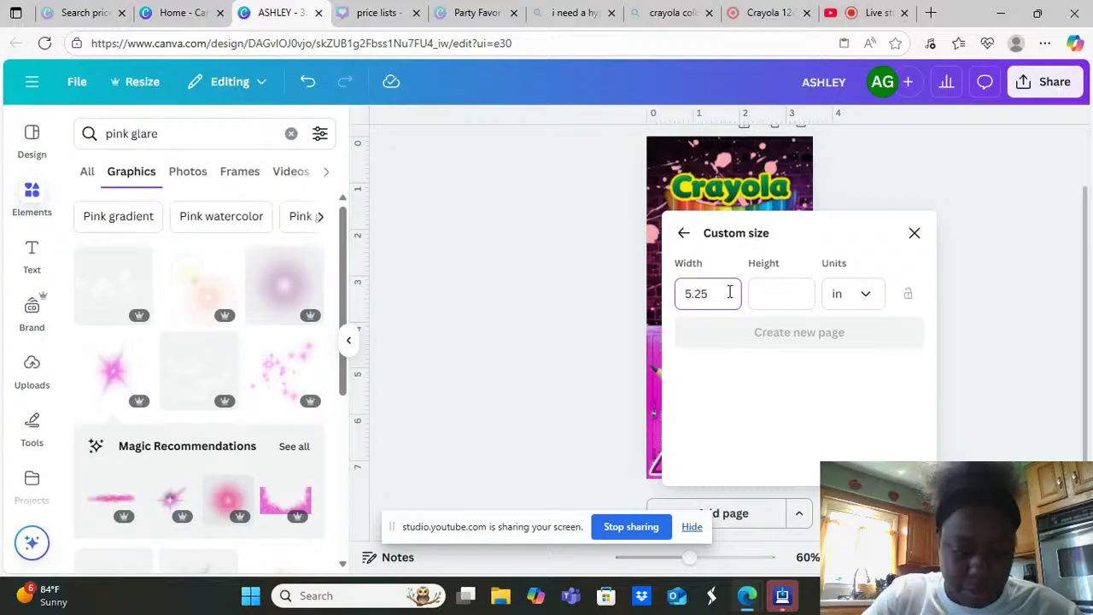
key("Tab")
type("1.875")
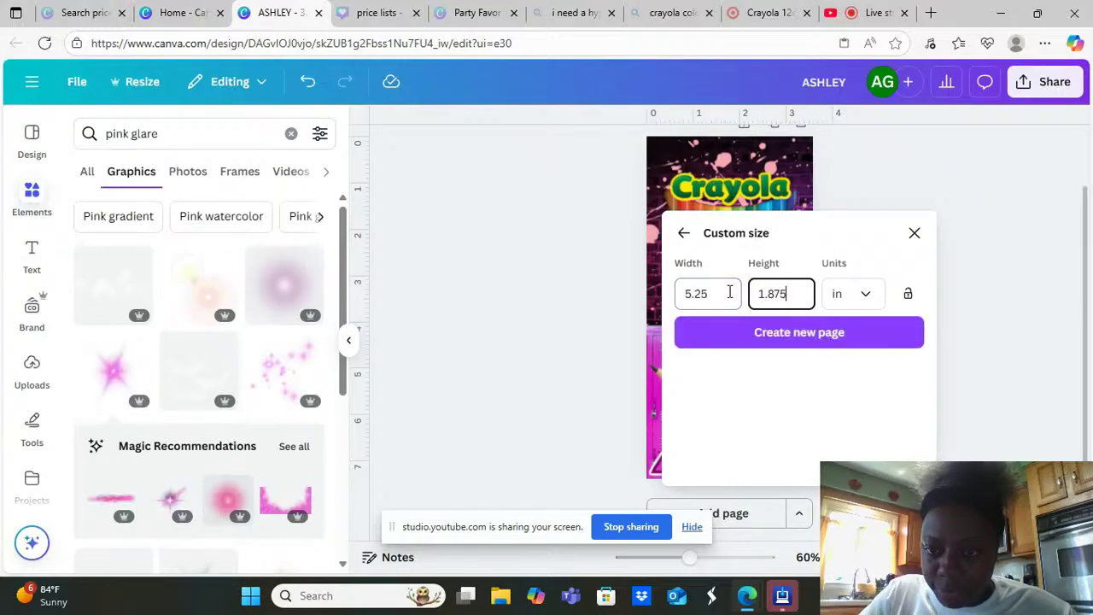
left_click(778, 338)
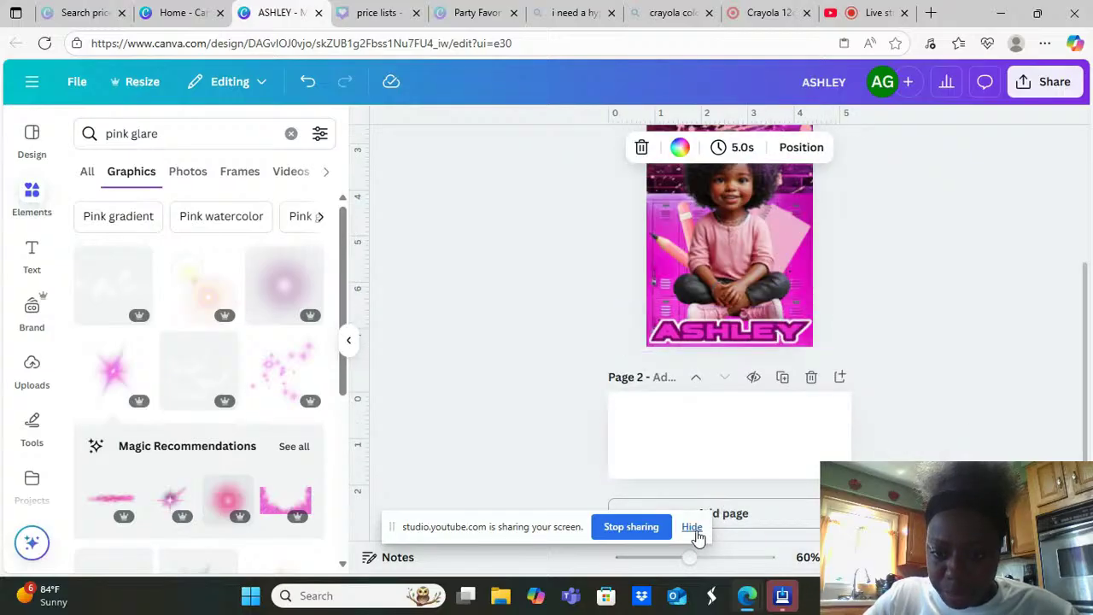
left_click(691, 527)
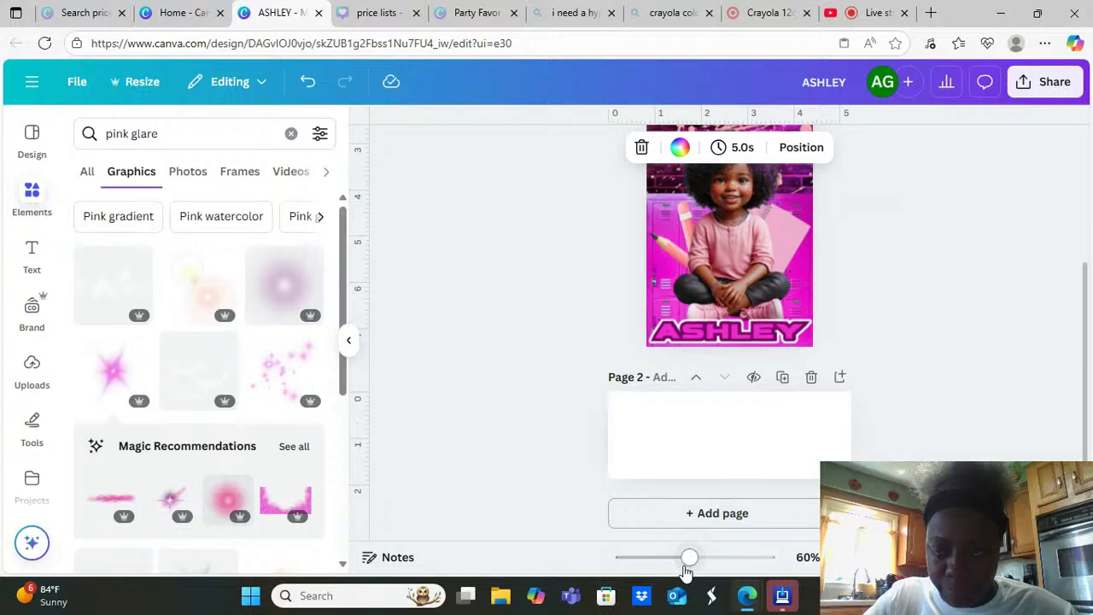
left_click_drag(686, 567, 724, 565)
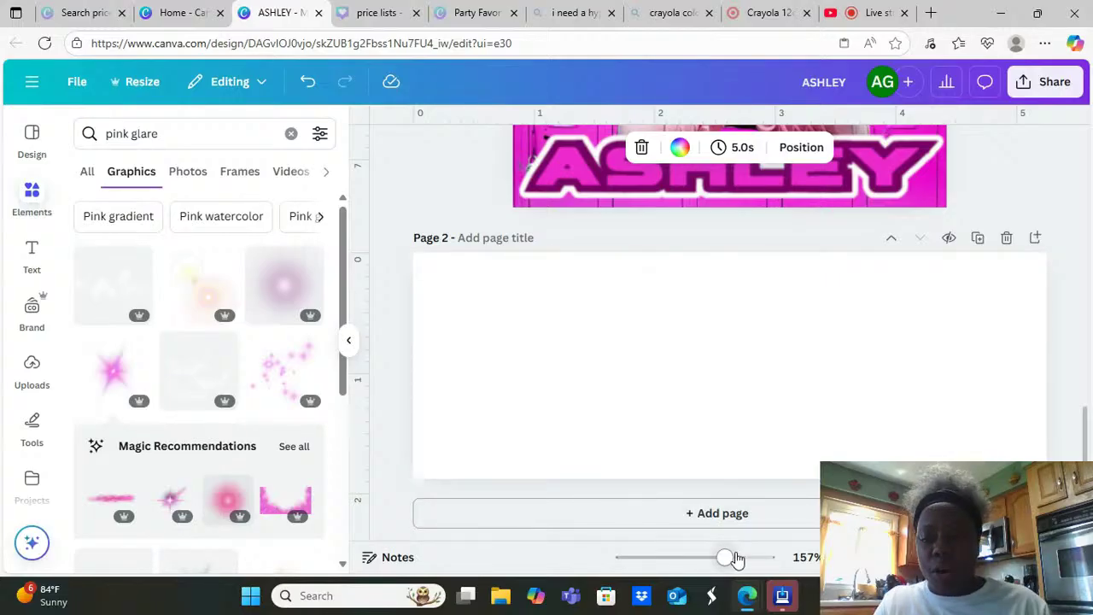
left_click_drag(736, 559, 683, 557)
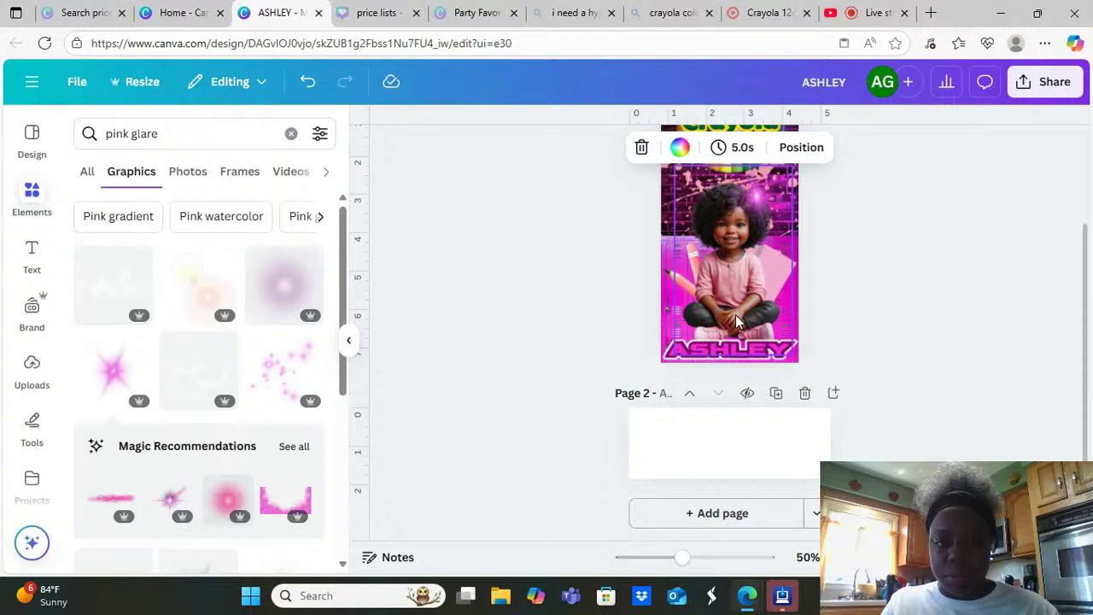
Add the dark pink-and-blue brick wall image from the recently used elements to page 2
left_click(291, 136)
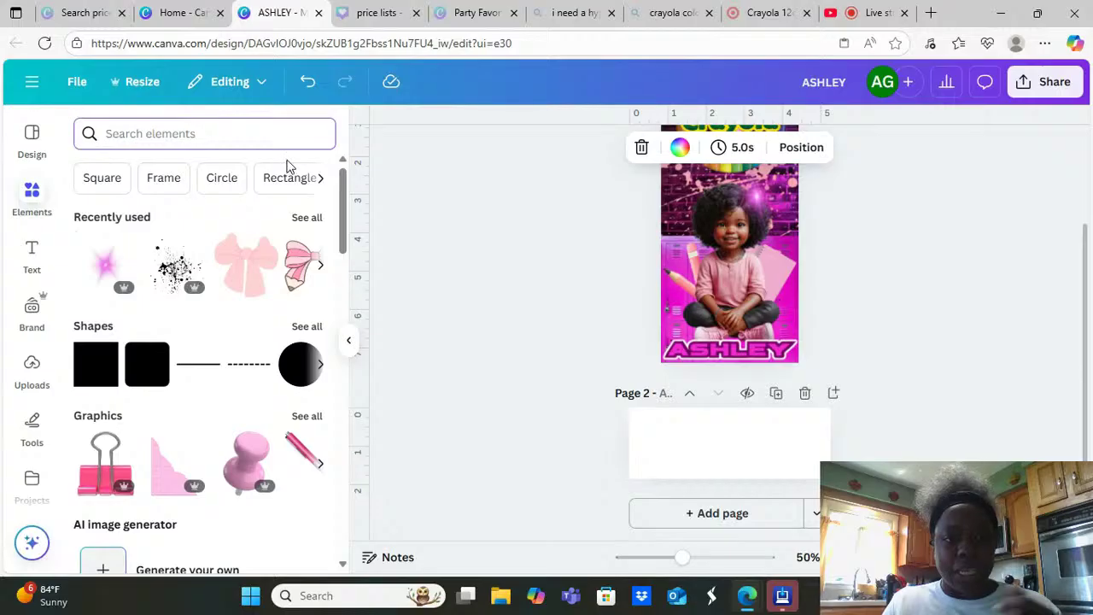
left_click(303, 218)
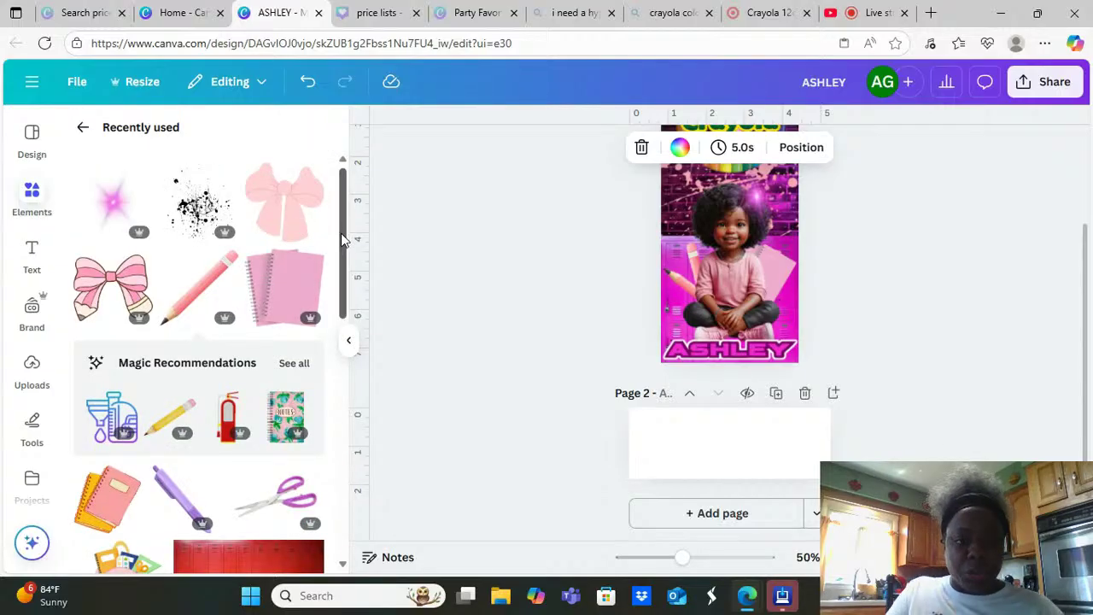
mouse_move(340, 233)
left_mouse_down()
mouse_move(356, 490)
mouse_move(346, 243)
left_mouse_up()
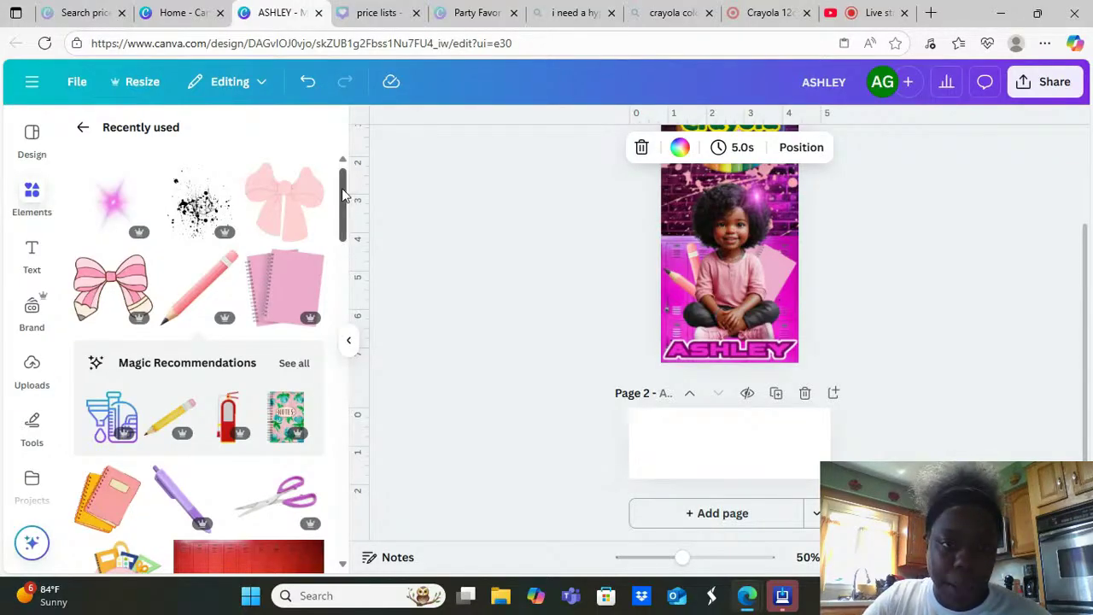
scroll(346, 243, "down", 3)
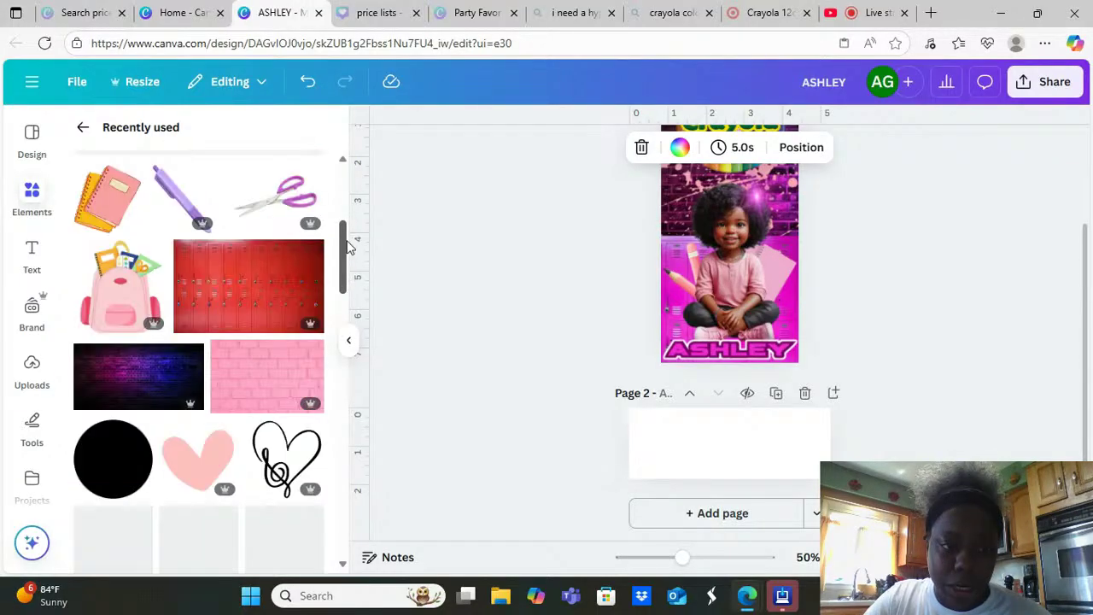
left_click(132, 377)
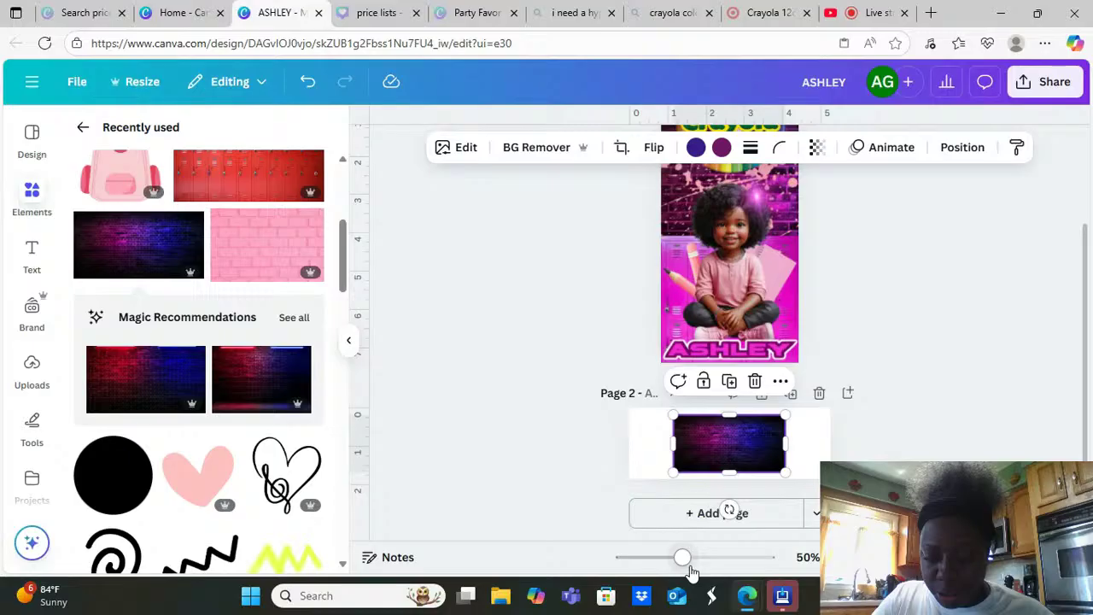
left_click_drag(689, 563, 723, 564)
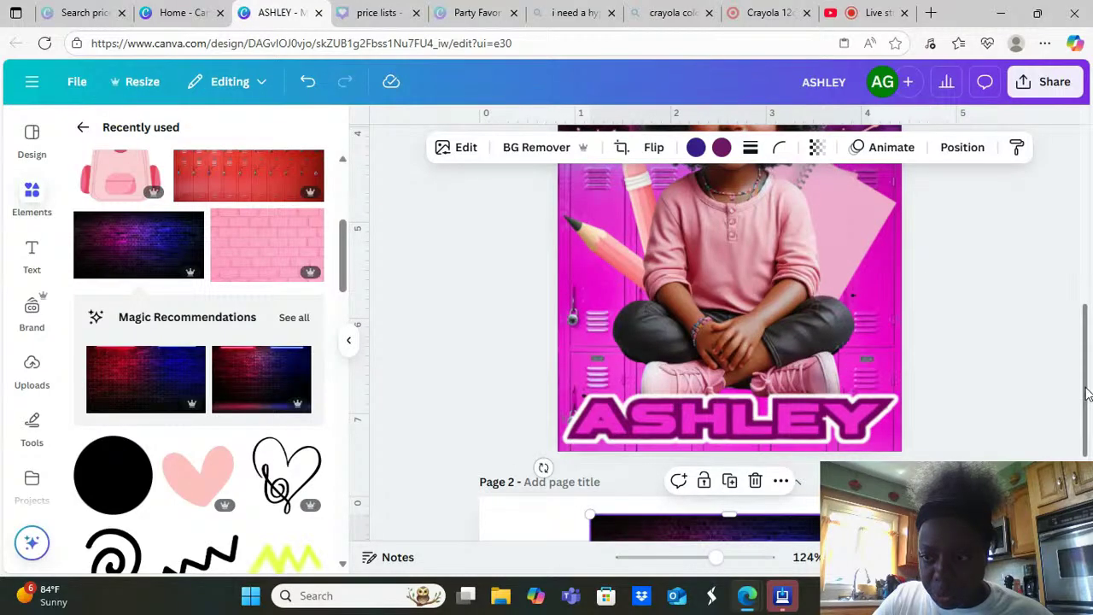
scroll(1089, 392, "down", 3)
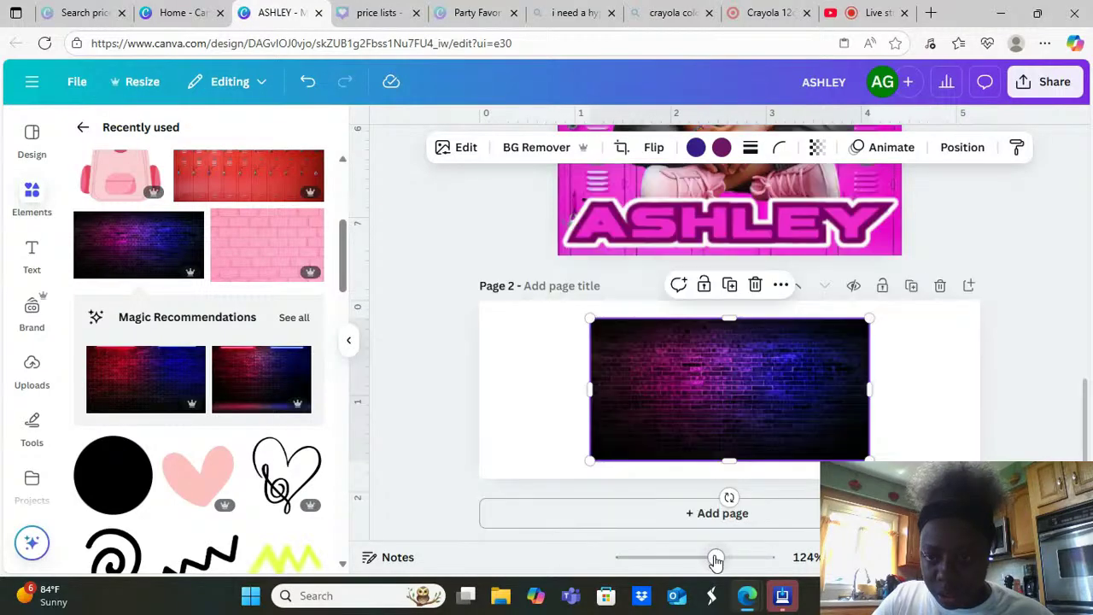
left_click_drag(715, 560, 733, 560)
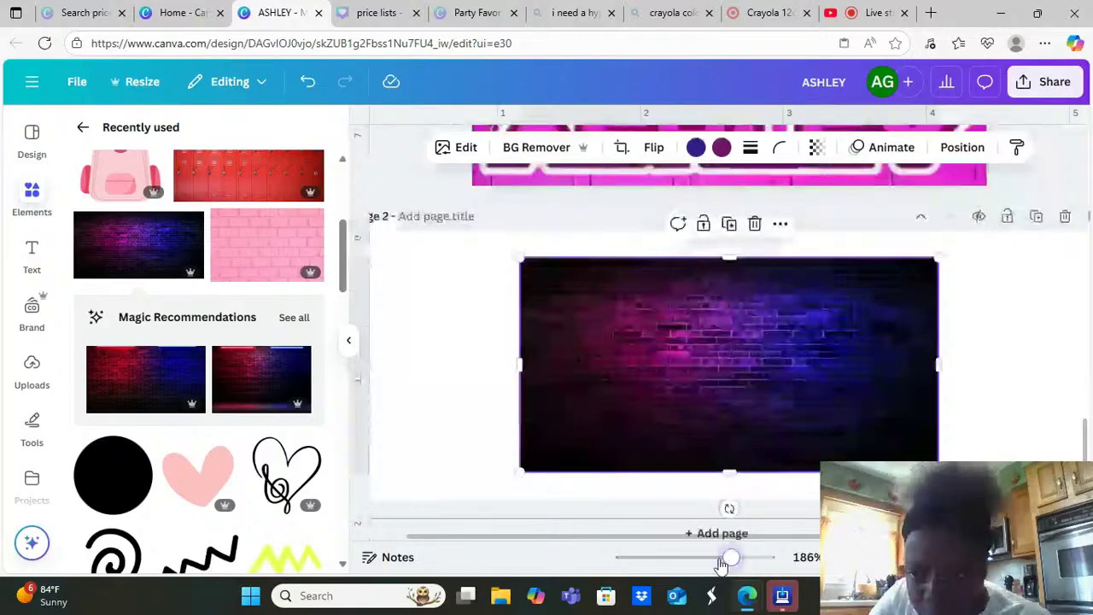
left_click_drag(722, 562, 717, 559)
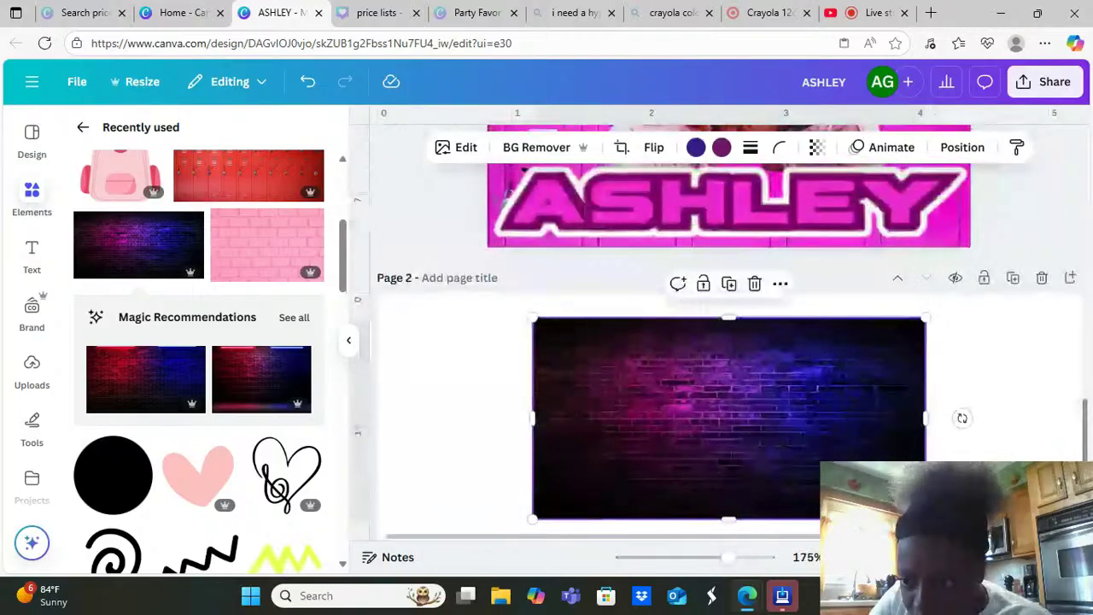
scroll(831, 426, "down", 1)
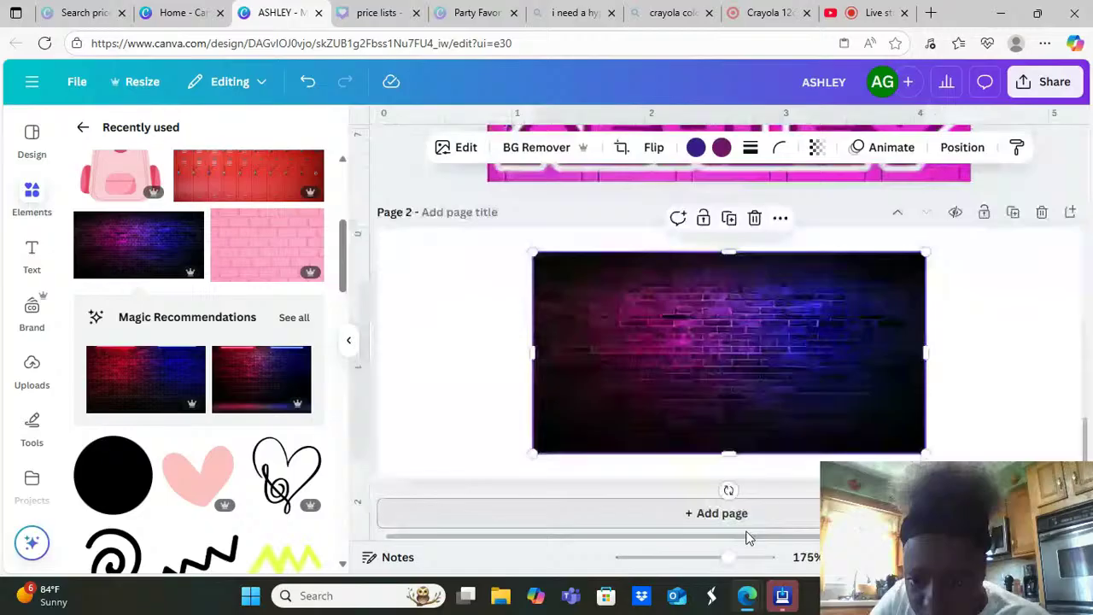
left_click_drag(749, 536, 724, 561)
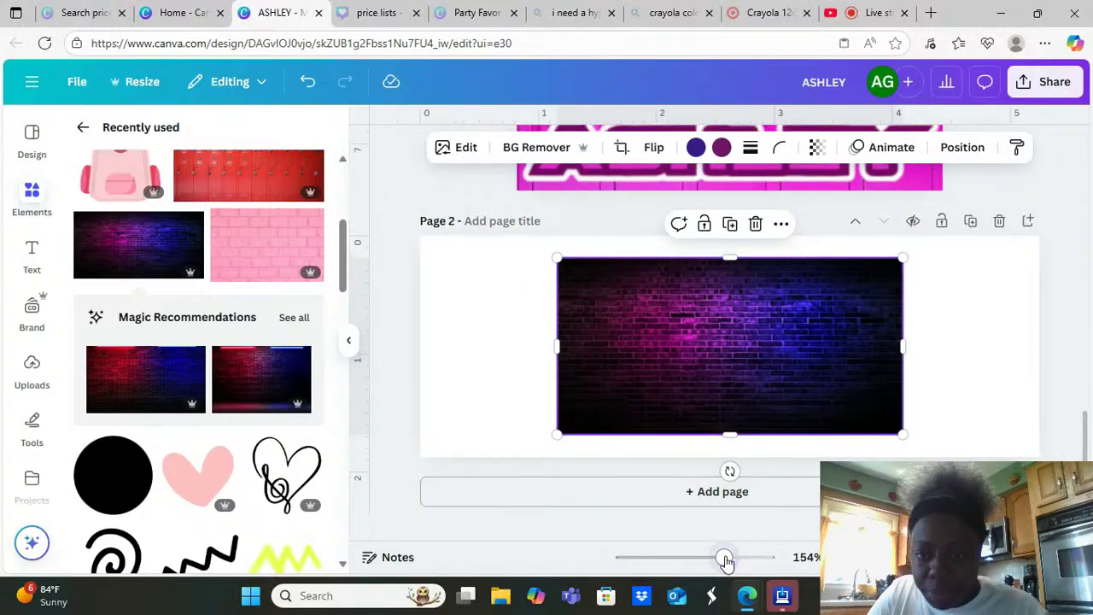
Set the brick wall image as page 2's background and enlarge it within the crop frame
right_click(765, 330)
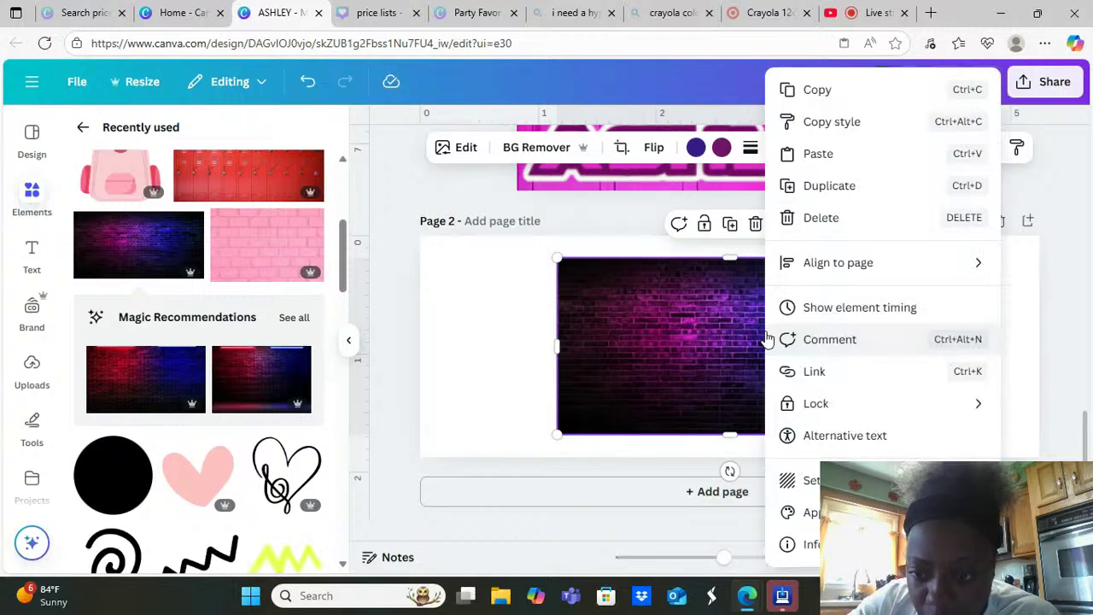
left_click(805, 494)
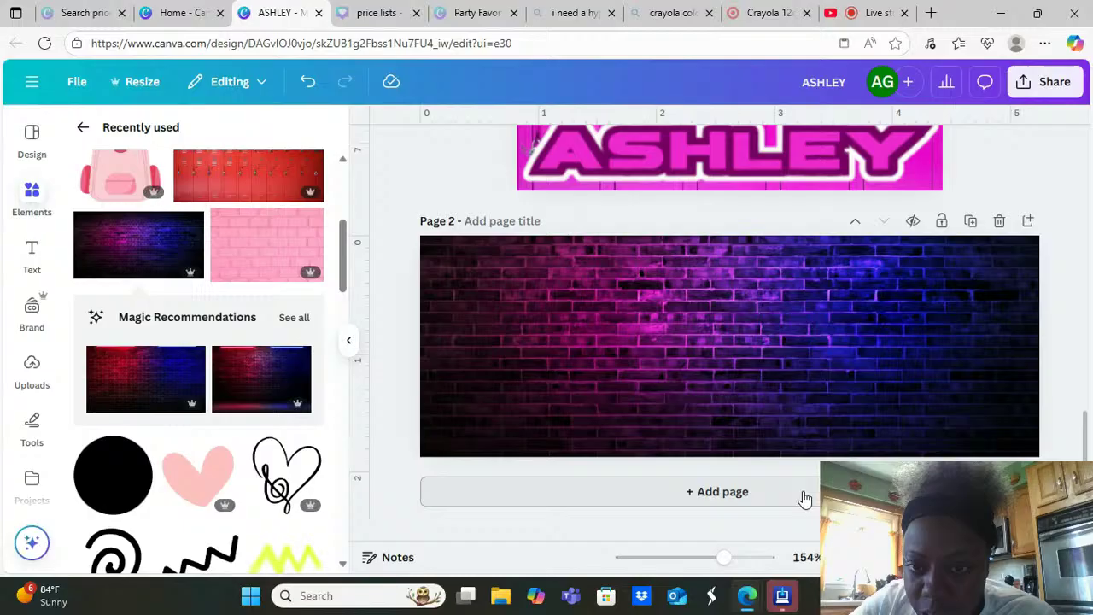
left_click(761, 329)
double_click(761, 329)
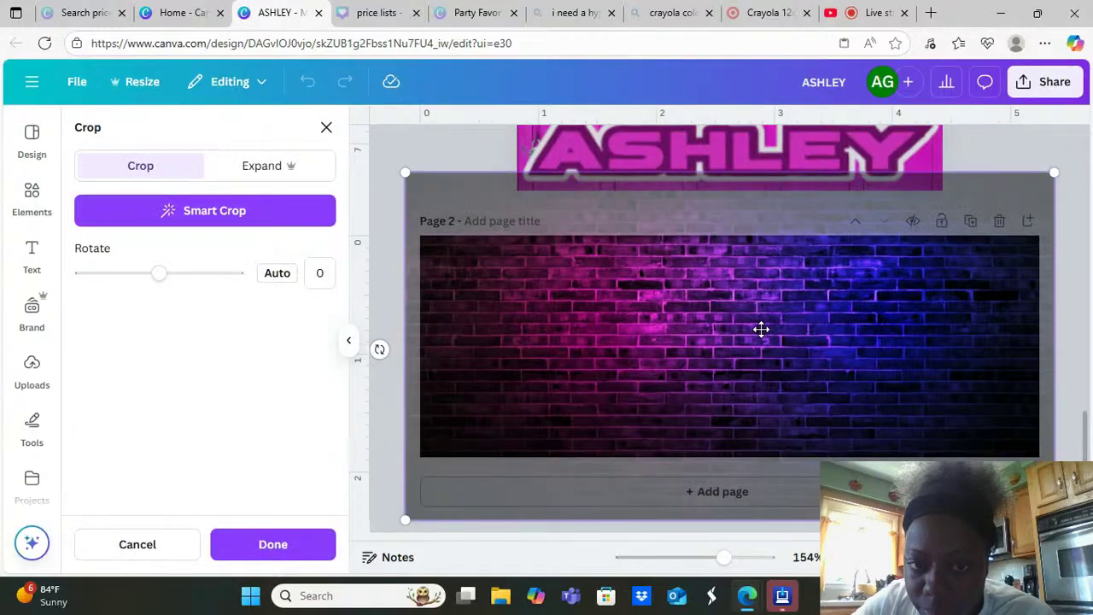
left_click_drag(761, 329, 986, 256)
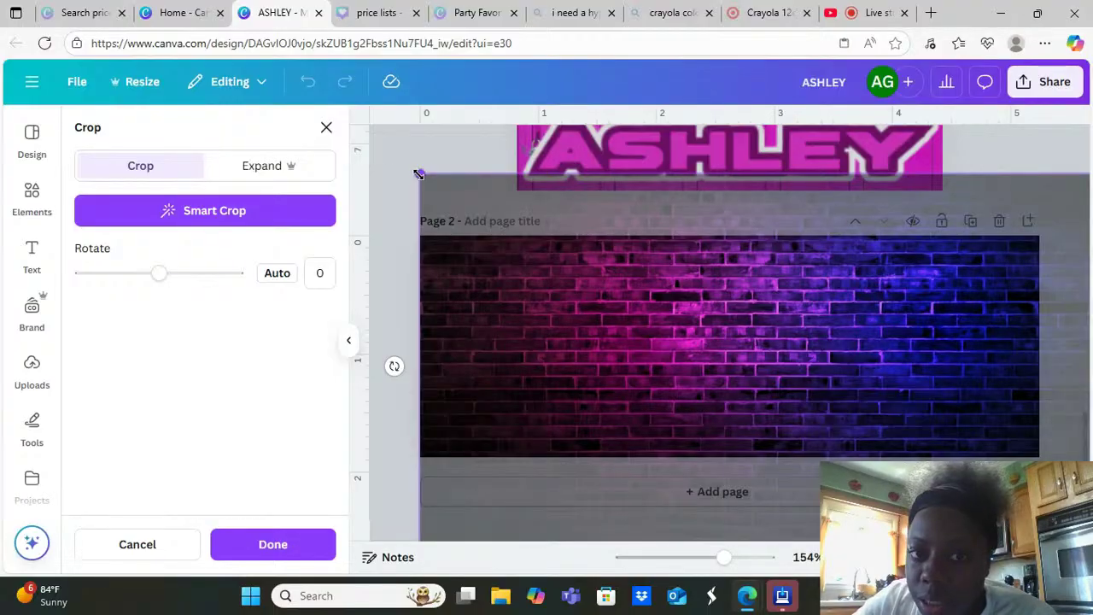
left_click_drag(421, 172, 391, 133)
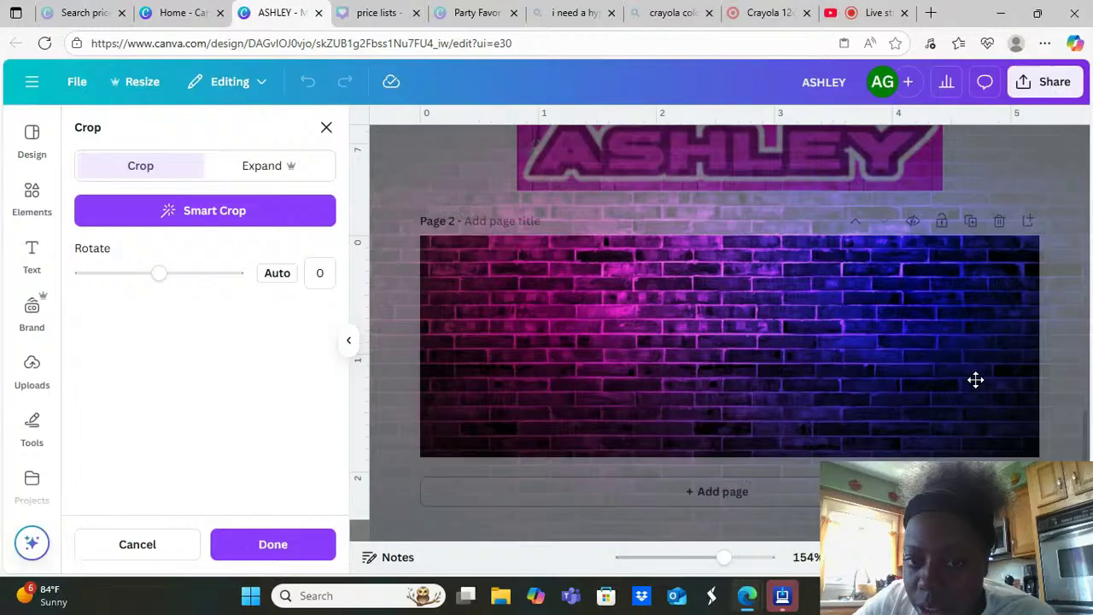
left_click_drag(975, 379, 892, 367)
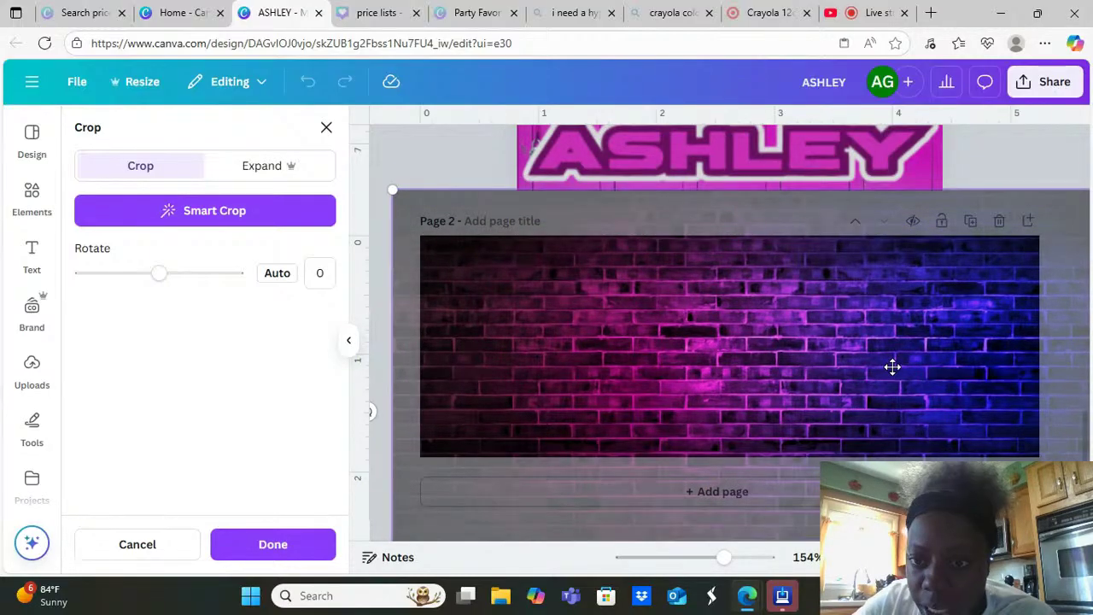
left_click_drag(825, 368, 997, 373)
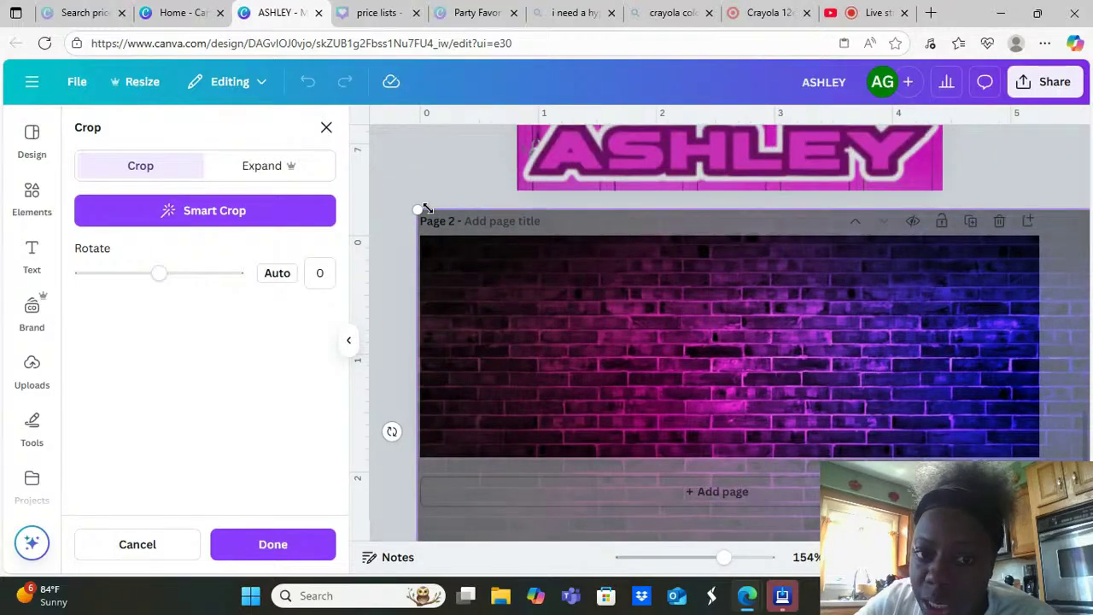
left_click_drag(410, 202, 372, 175)
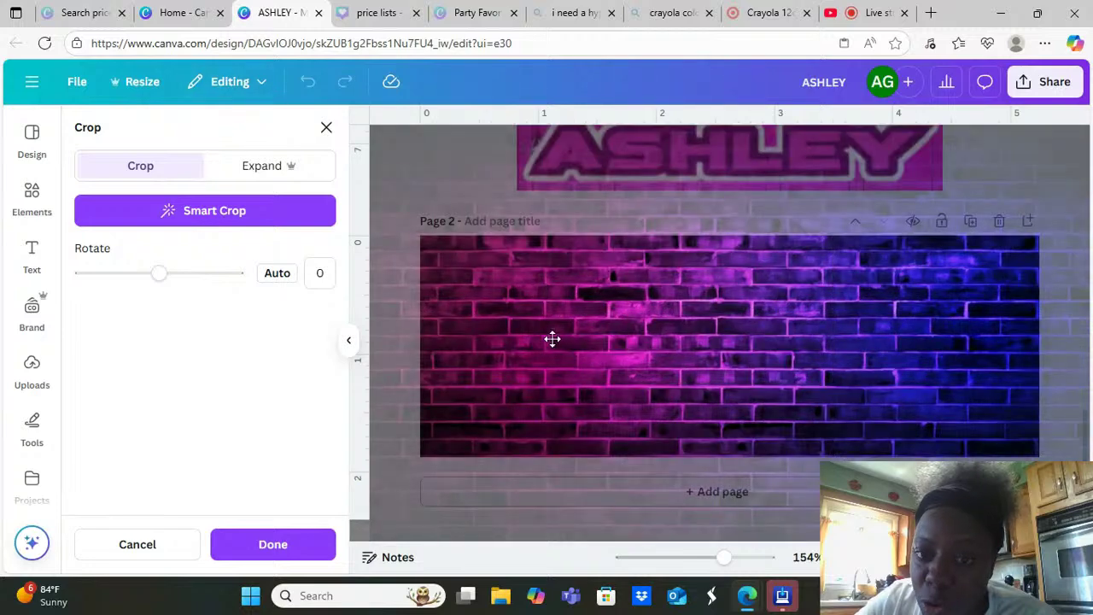
Enlarge the brick background further and shift its crop so magenta bricks fill the page and the blue area is mostly cut off
left_click_drag(568, 367, 944, 415)
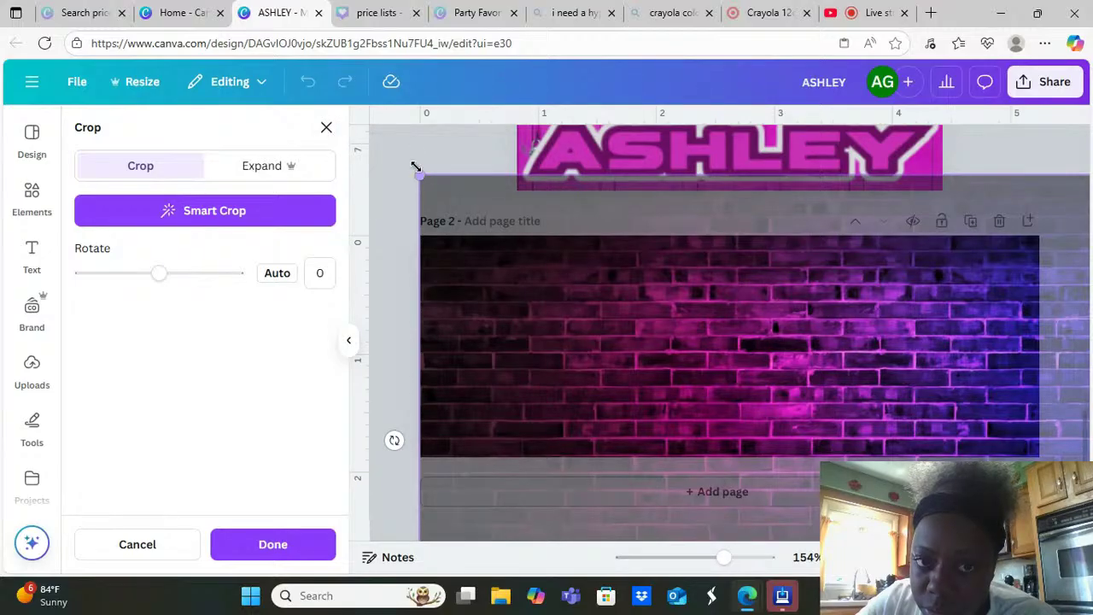
left_click_drag(418, 175, 329, 79)
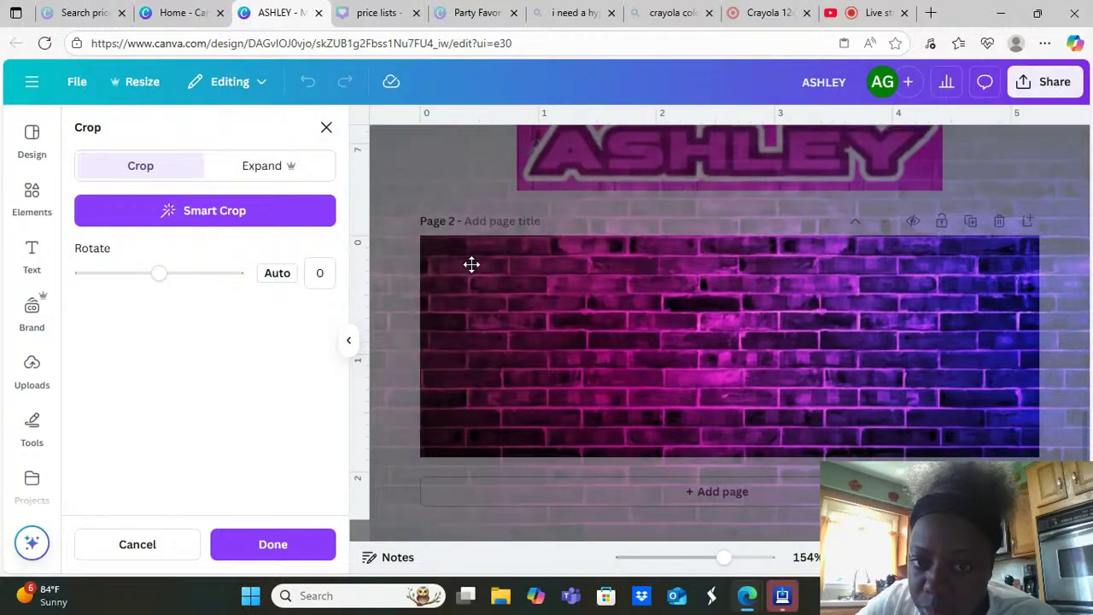
left_click_drag(553, 279, 724, 308)
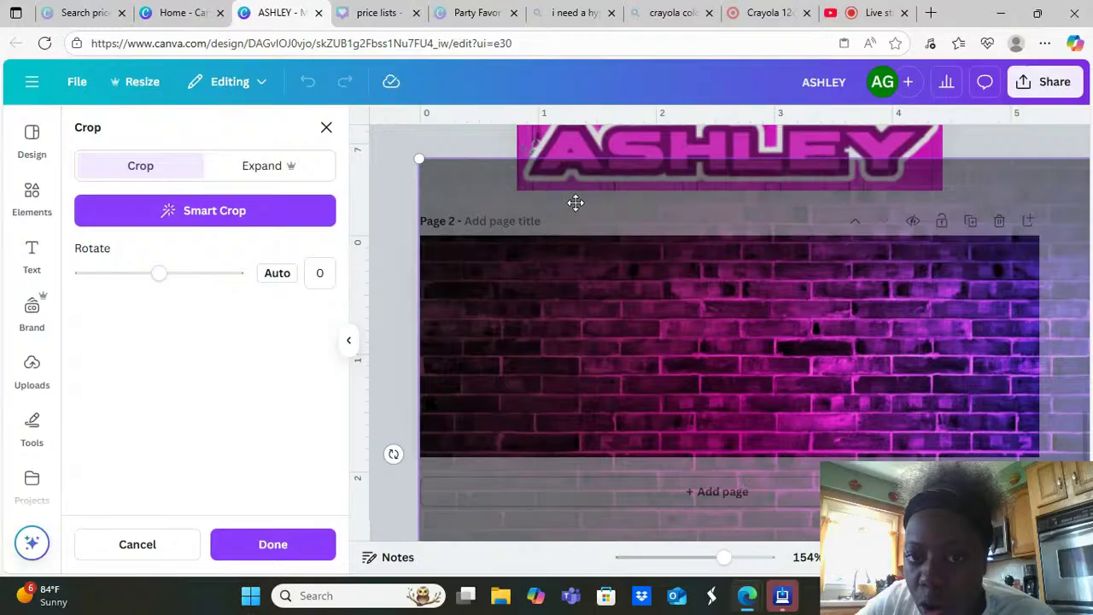
left_click_drag(419, 160, 280, 35)
left_click_drag(529, 359, 794, 415)
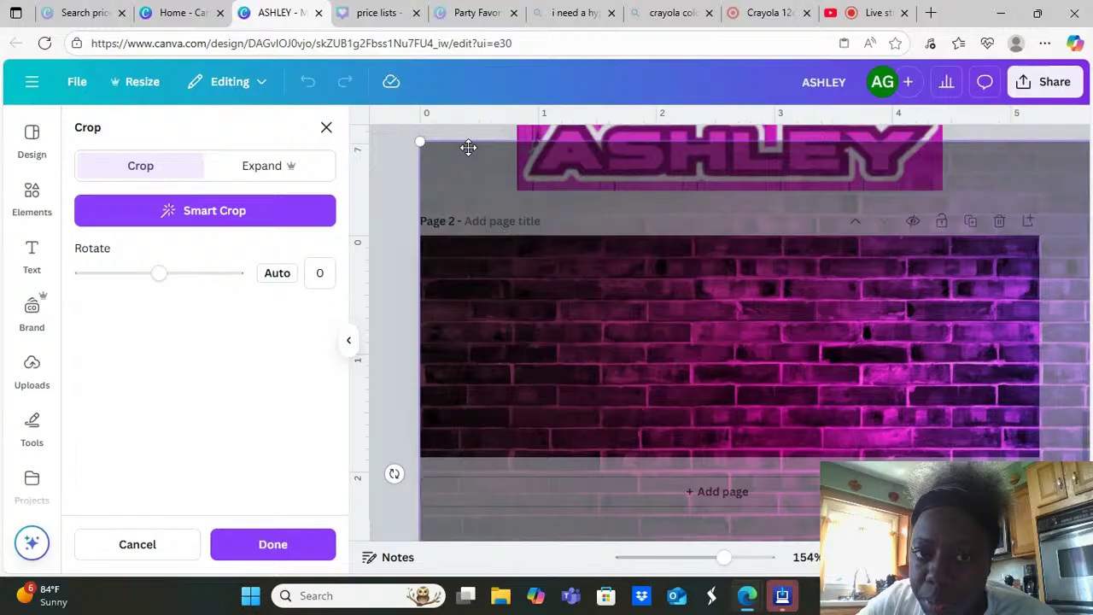
left_click_drag(420, 139, 345, 83)
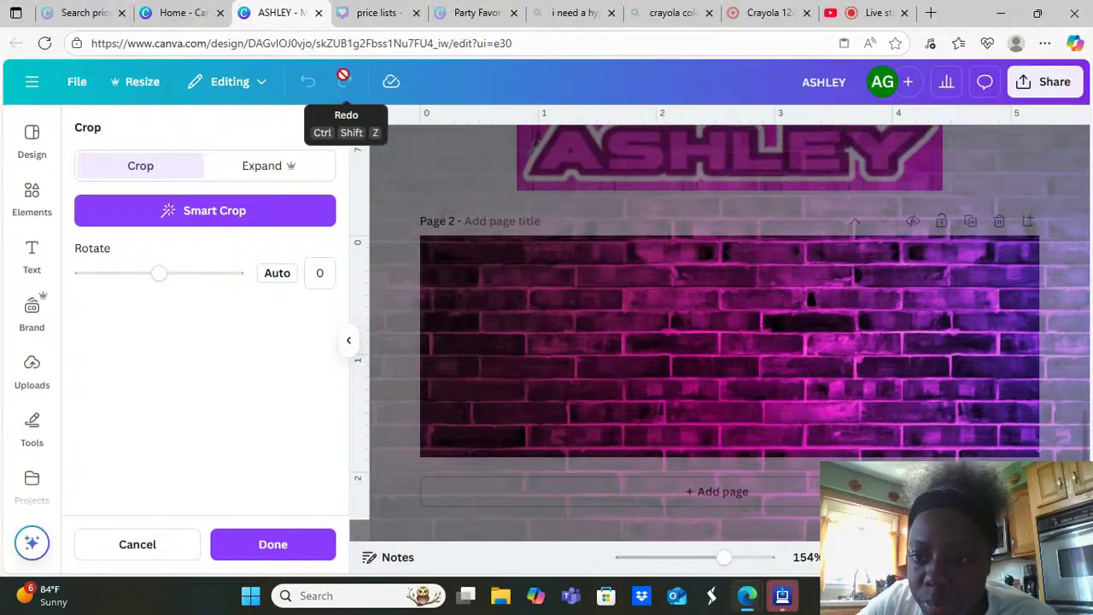
left_click_drag(587, 401, 760, 456)
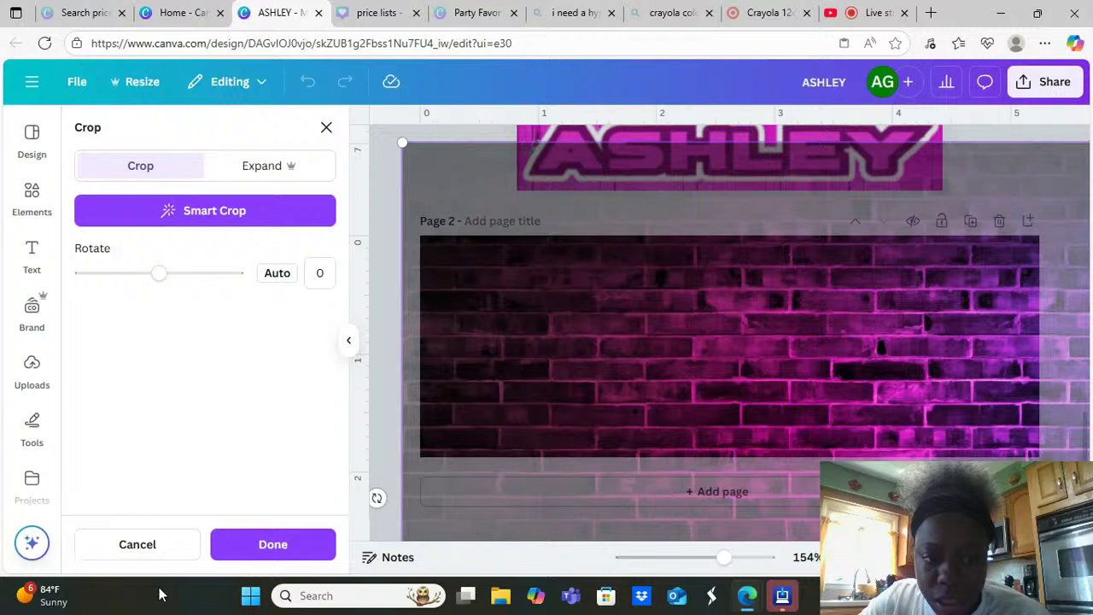
left_click(274, 544)
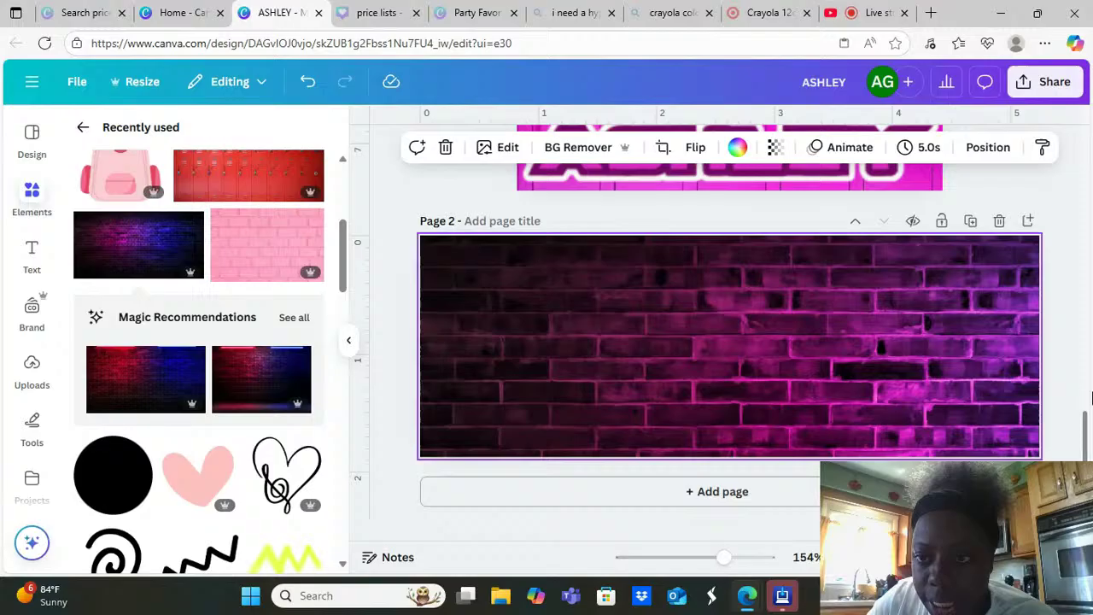
Duplicate the magenta lockers image on page 1
scroll(523, 289, "up", 10)
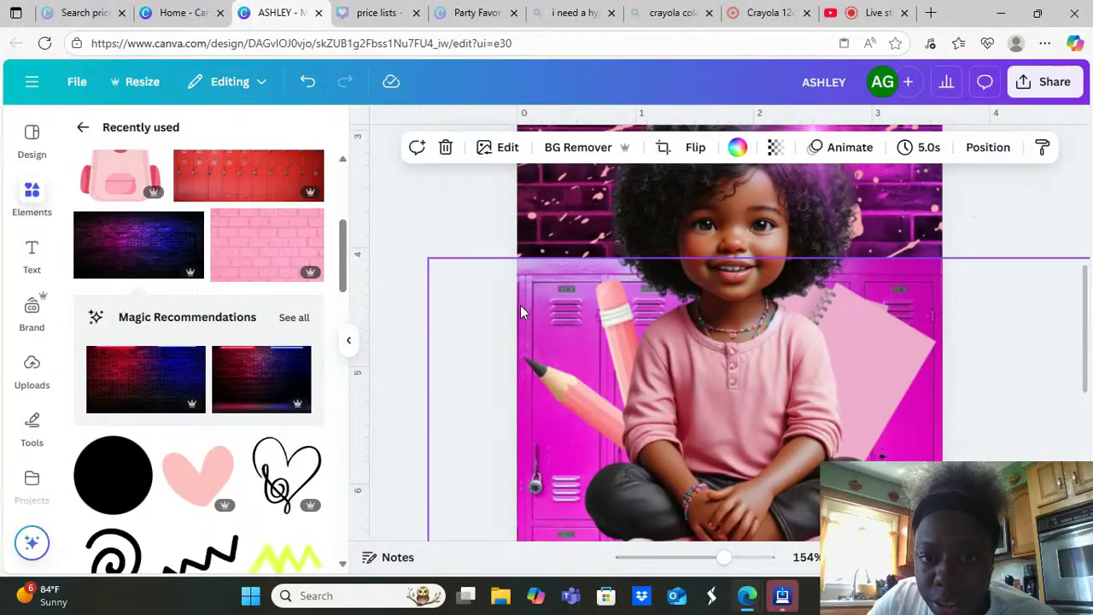
left_click(520, 306)
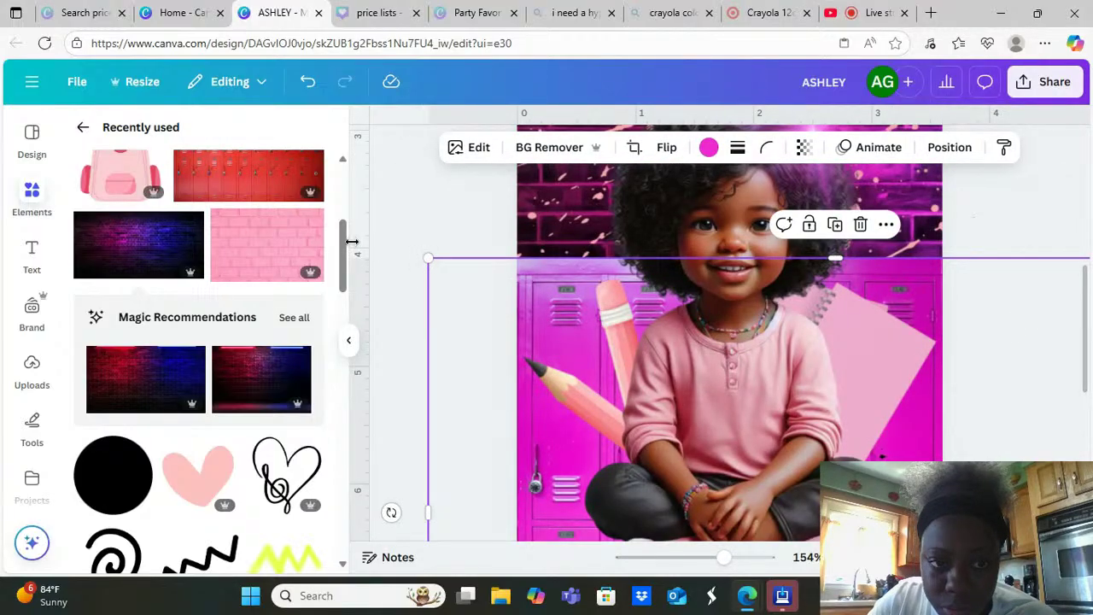
left_click_drag(342, 219, 338, 252)
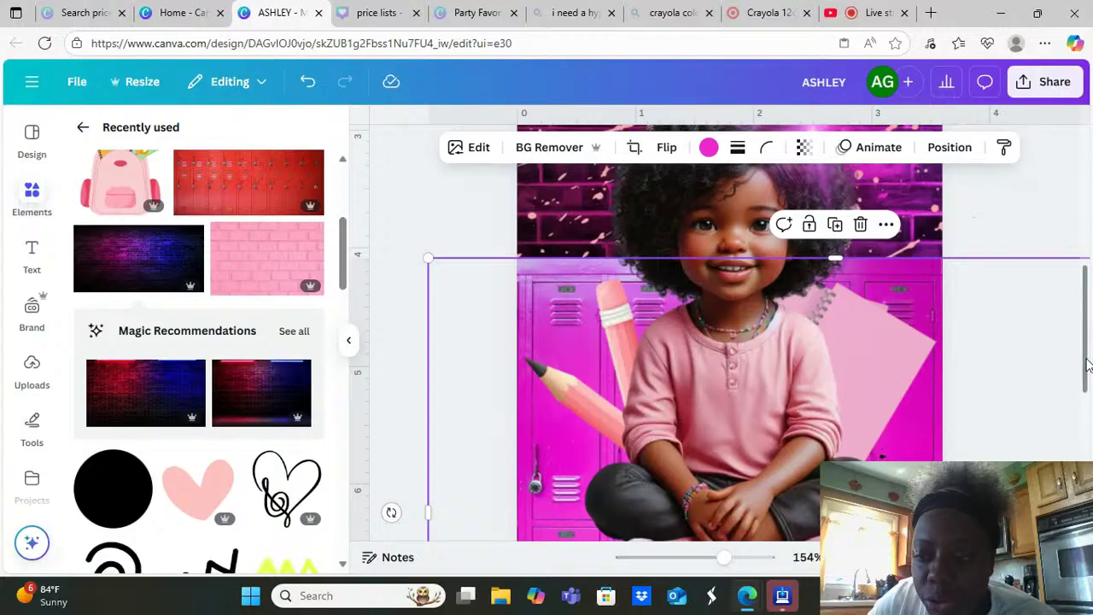
scroll(1087, 365, "down", 3)
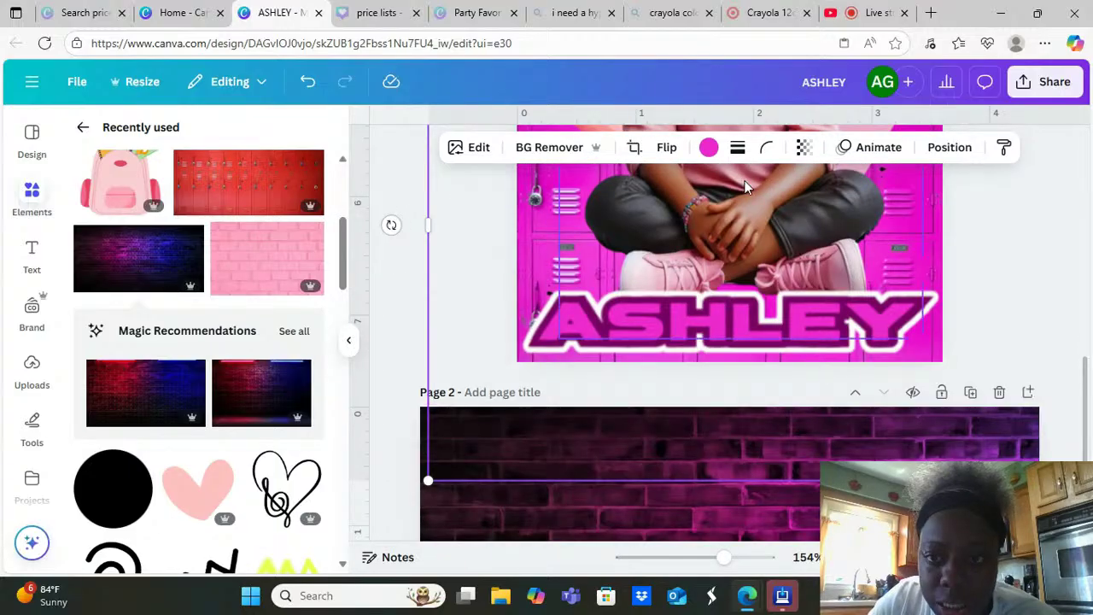
right_click(511, 269)
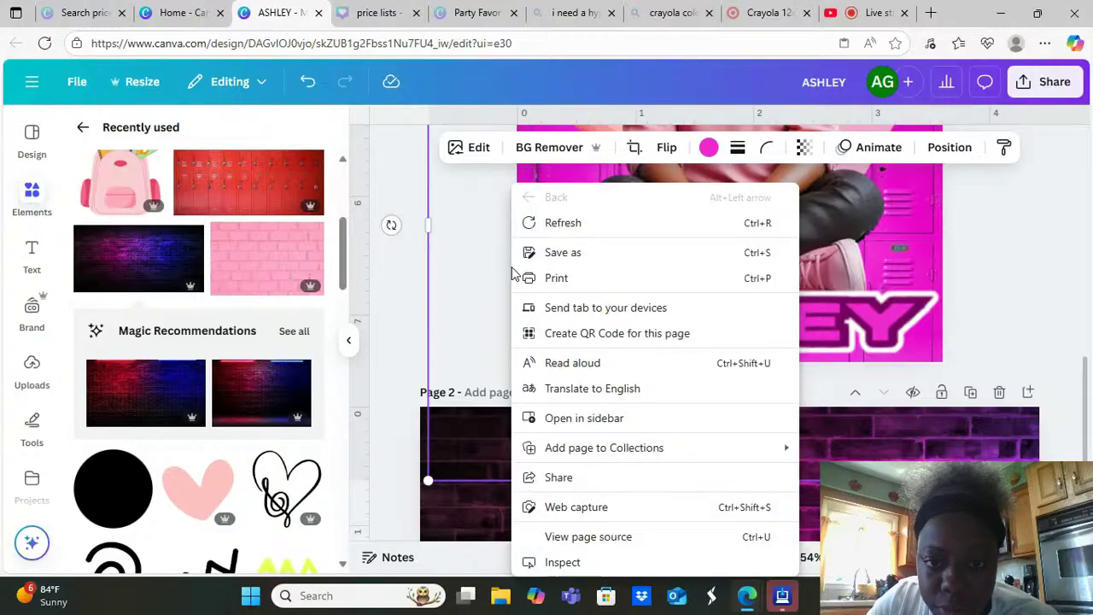
right_click(554, 181)
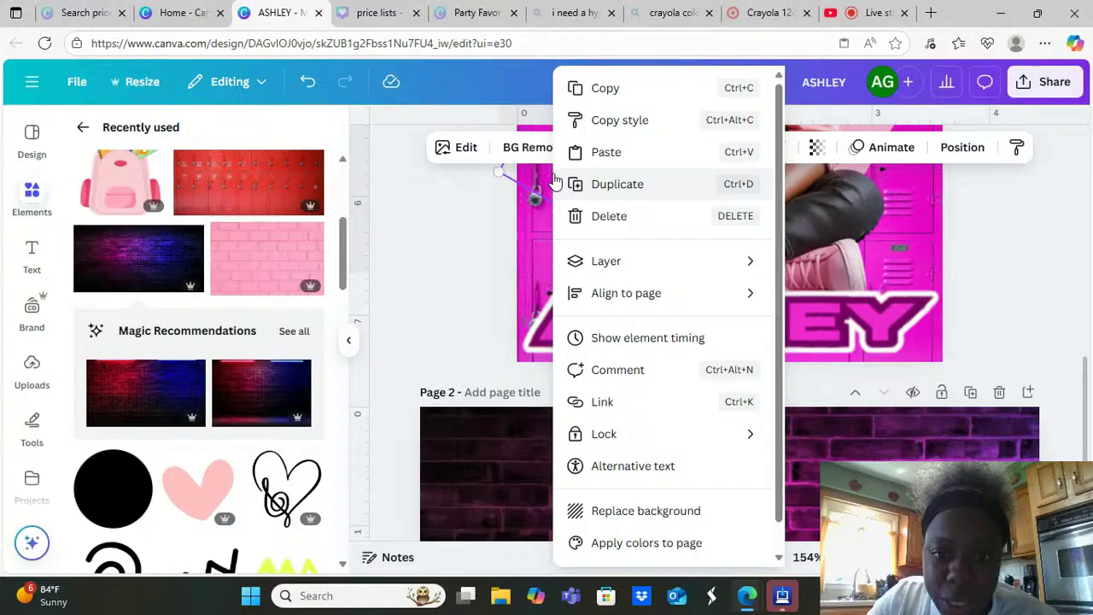
left_click(533, 239)
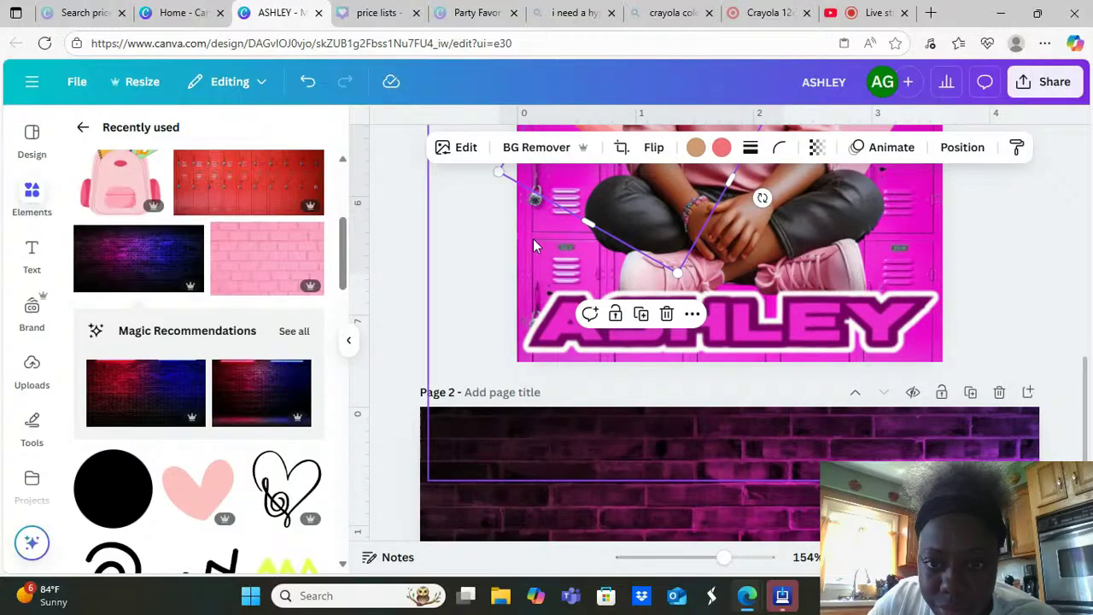
left_click(533, 238)
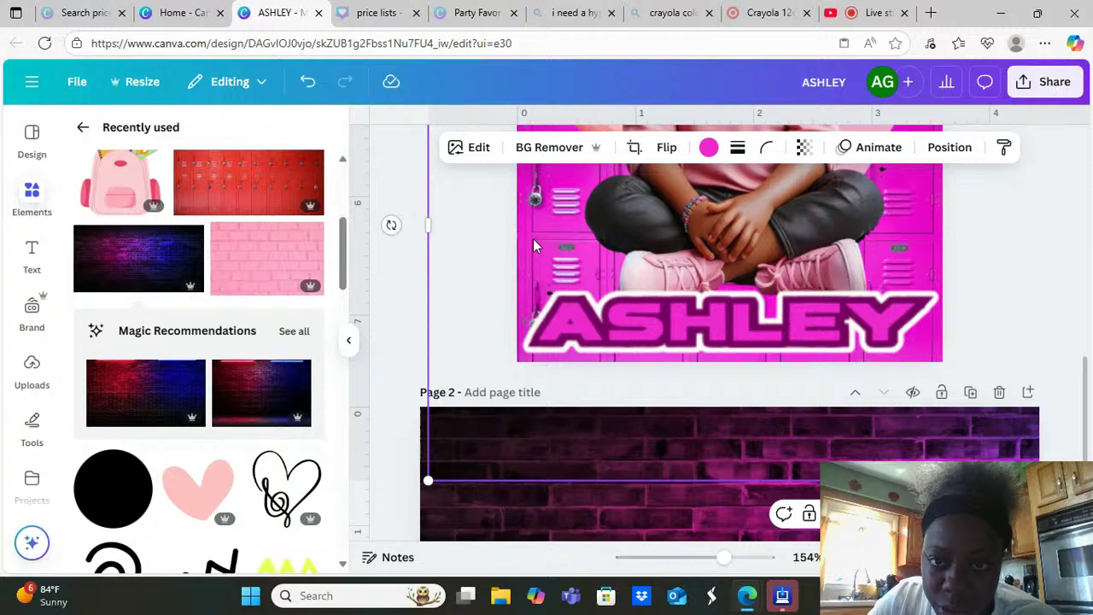
right_click(532, 242)
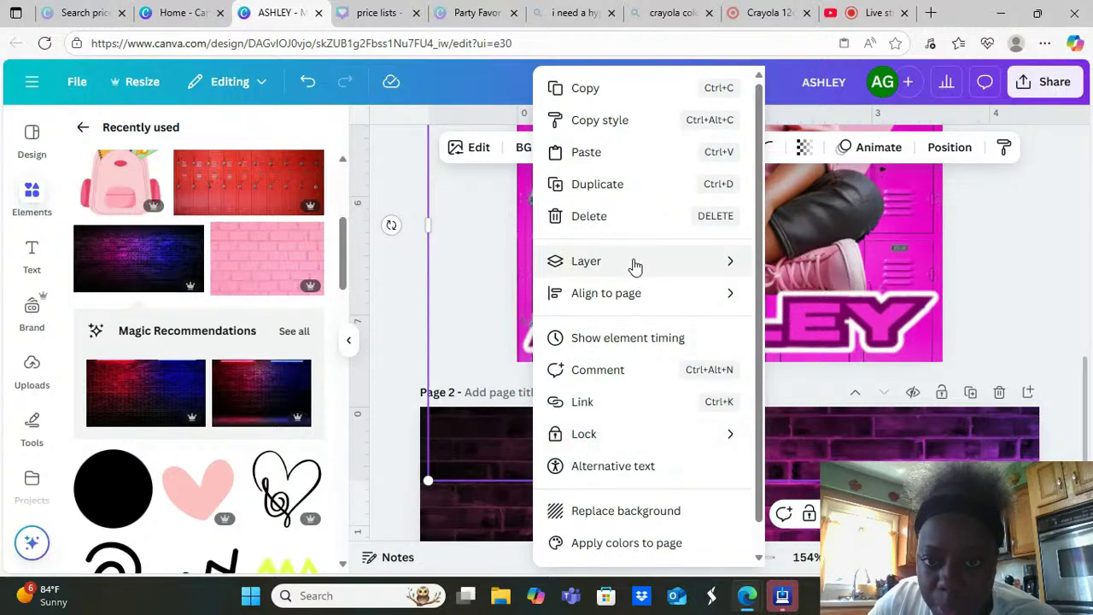
left_click(597, 185)
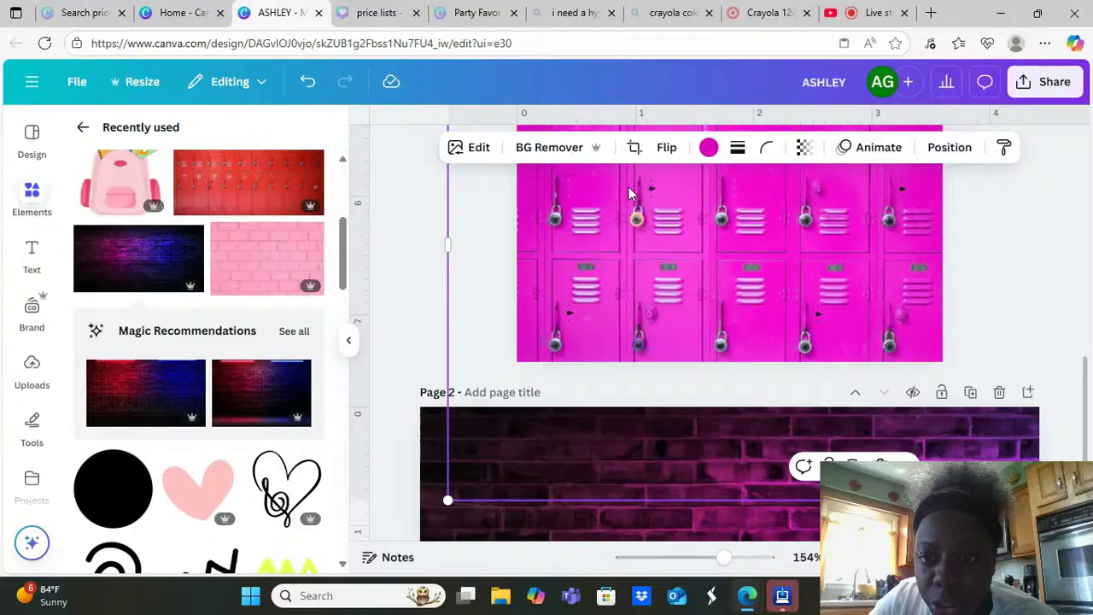
Move the duplicated lockers image from page 1 onto the left part of page 2
left_click_drag(747, 230, 751, 307)
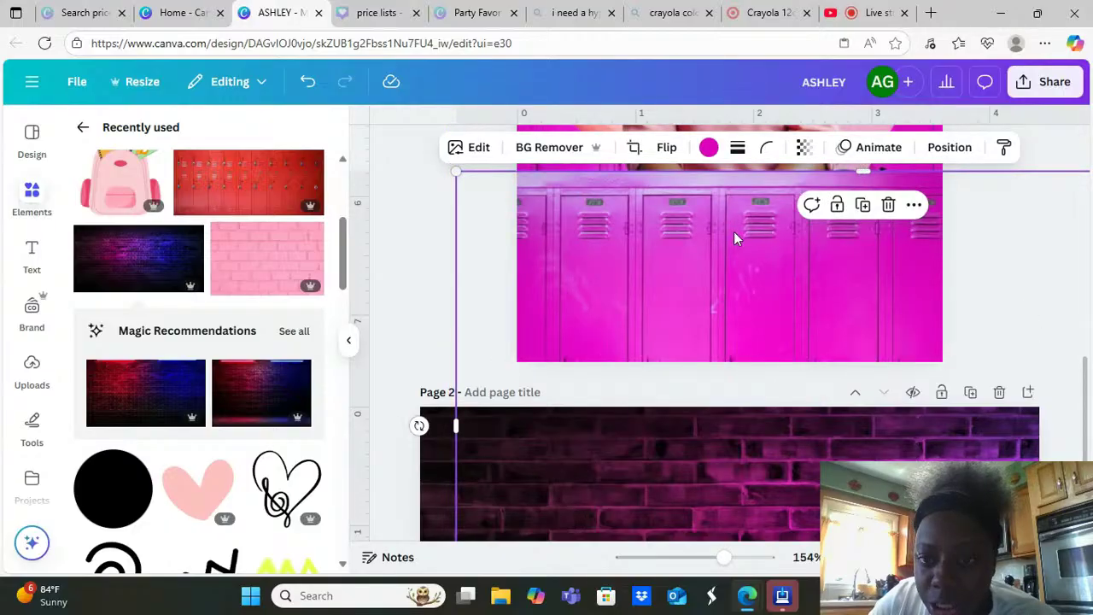
left_click_drag(734, 231, 698, 573)
left_click_drag(695, 553, 670, 503)
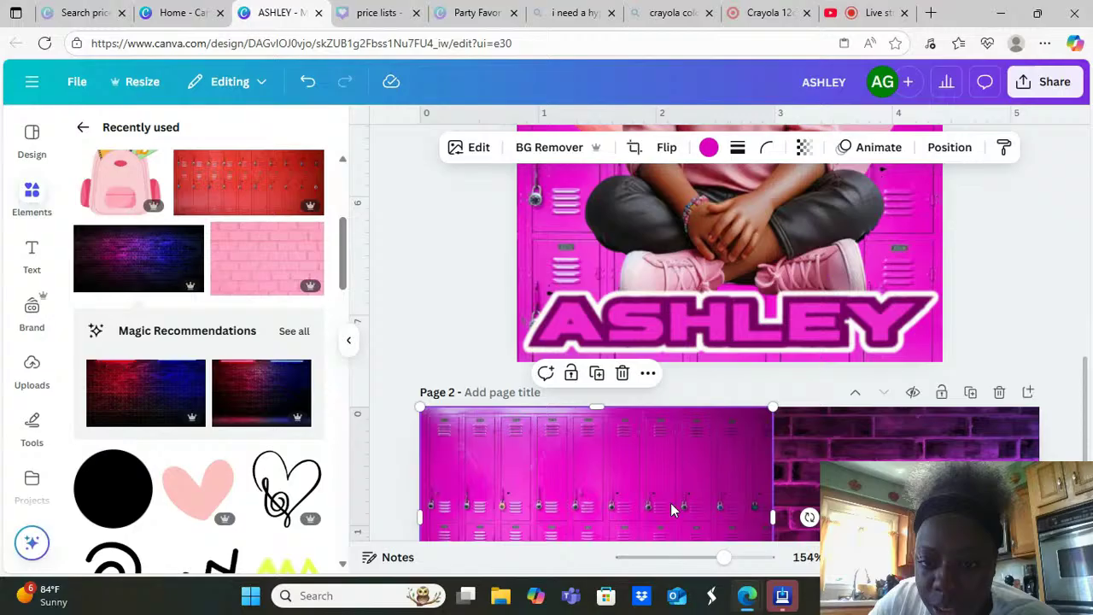
Enlarge the lockers image to span page 2's full width and position it over the lower half, below the brick wall
scroll(1085, 389, "down", 1)
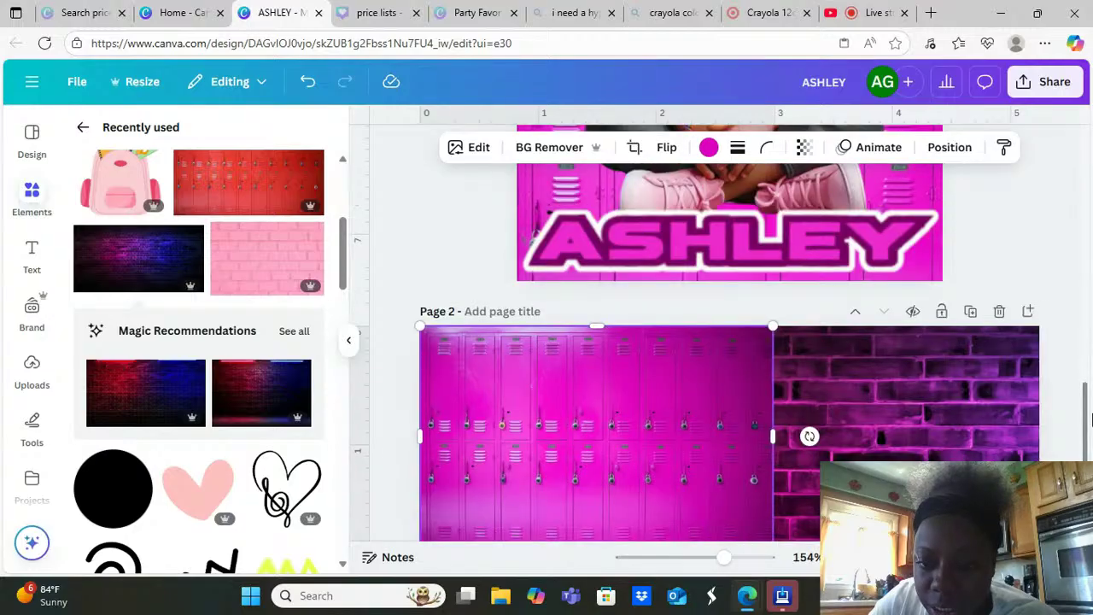
scroll(1086, 389, "up", 2)
scroll(1087, 388, "down", 2)
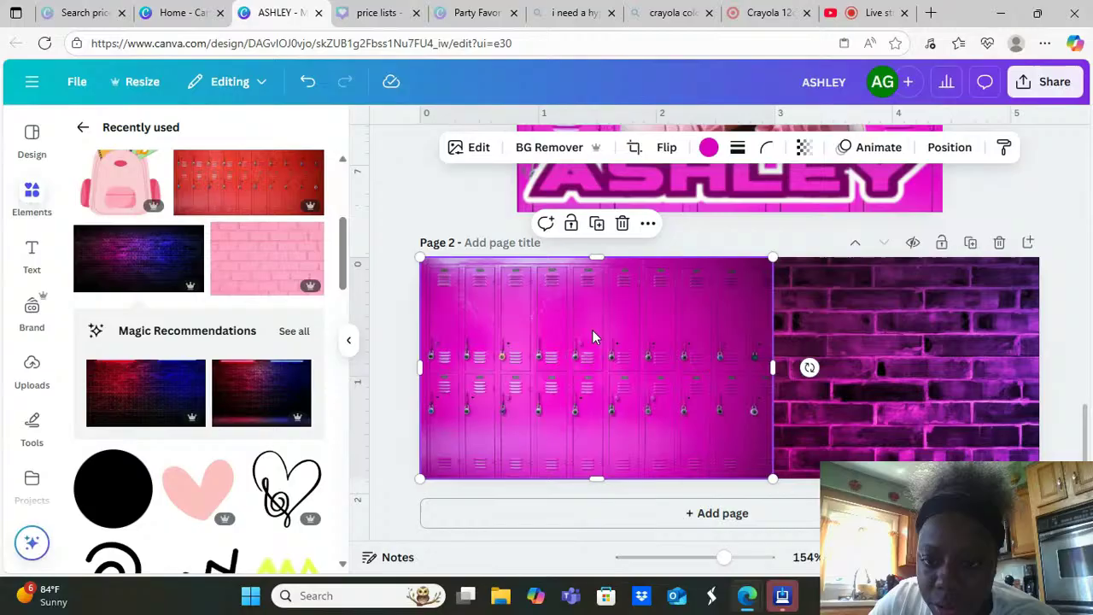
left_click_drag(593, 337, 588, 450)
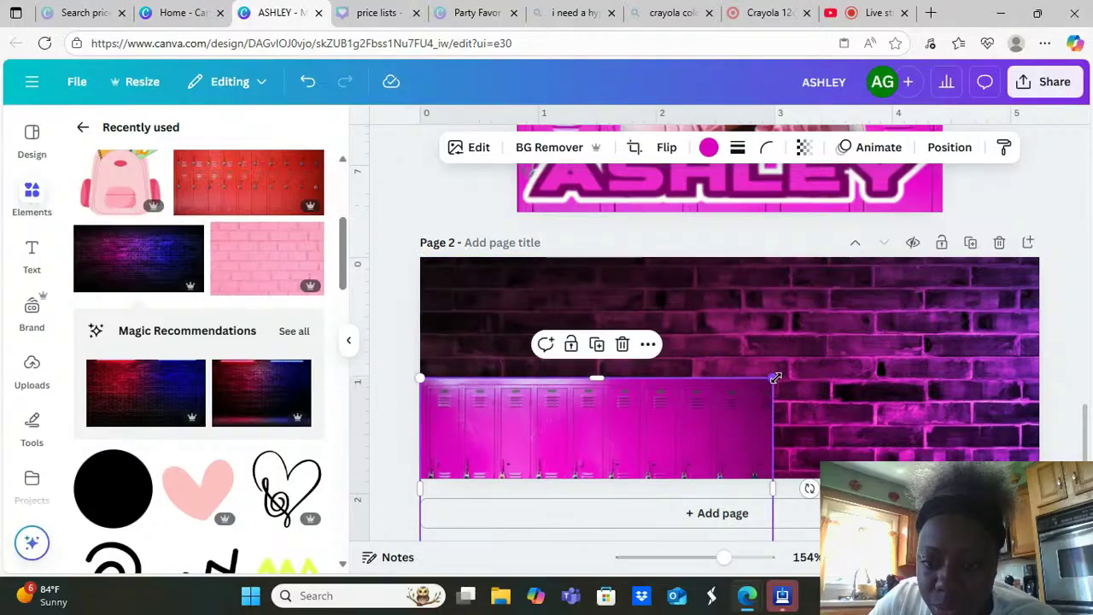
left_click_drag(776, 377, 1059, 198)
left_click_drag(888, 353, 888, 472)
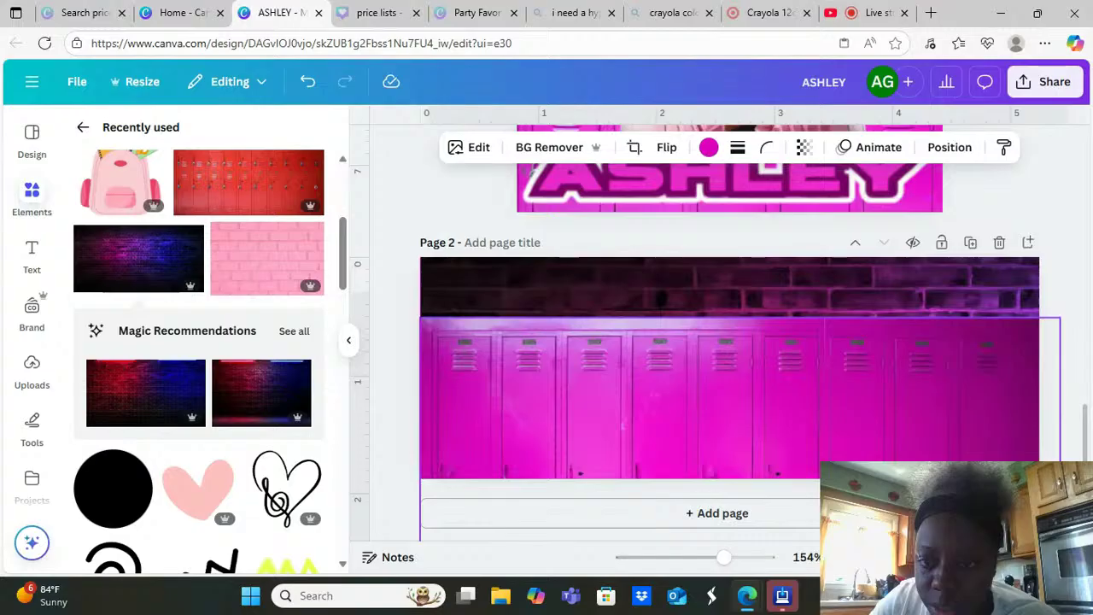
left_click_drag(888, 472, 883, 528)
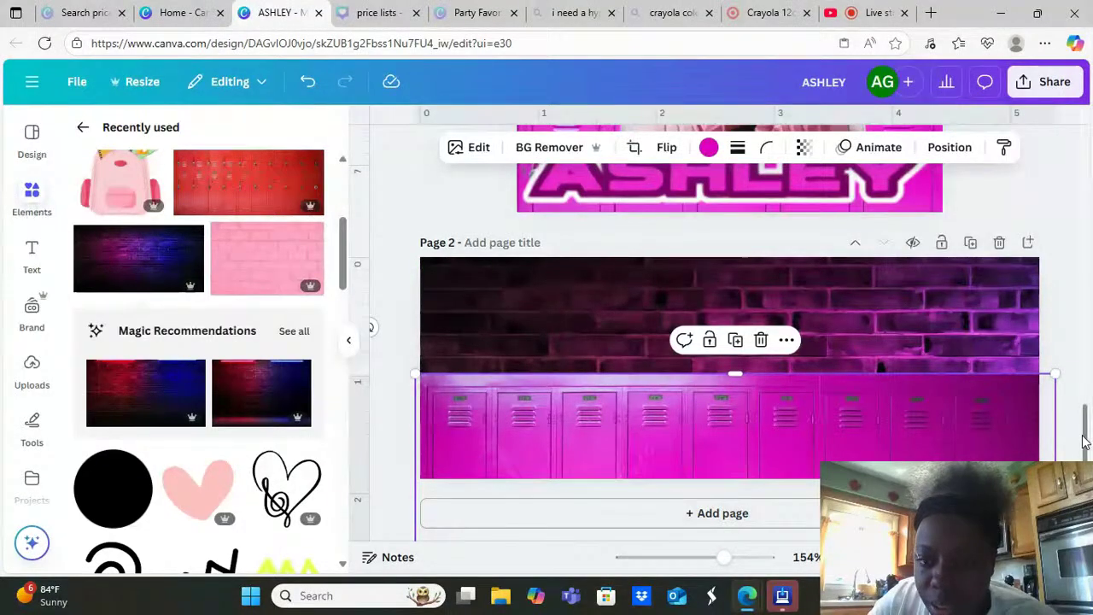
left_click_drag(974, 436, 968, 434)
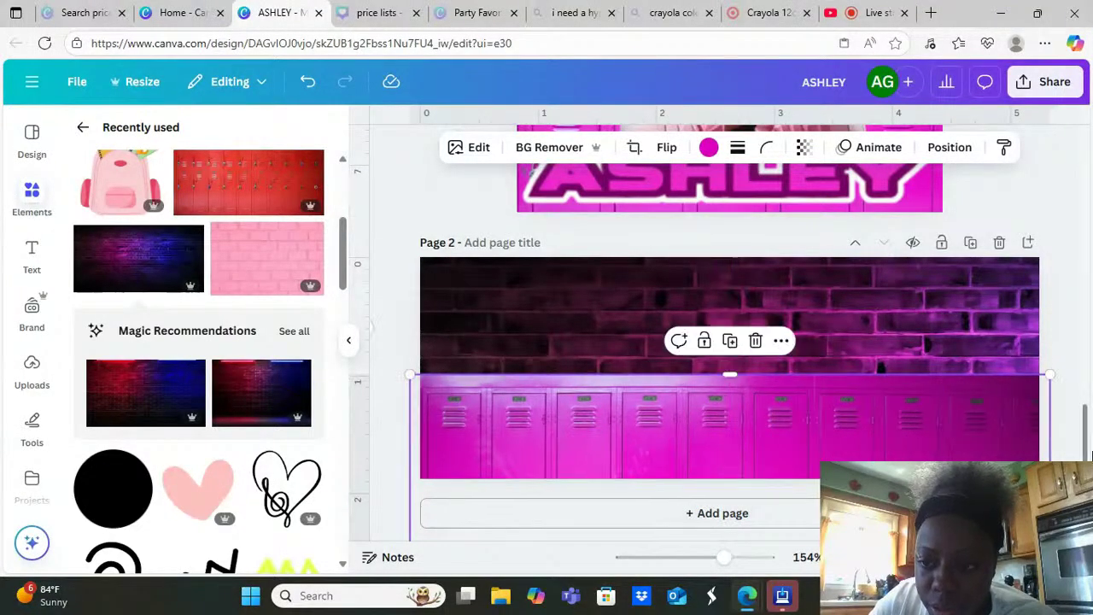
left_click(1073, 449)
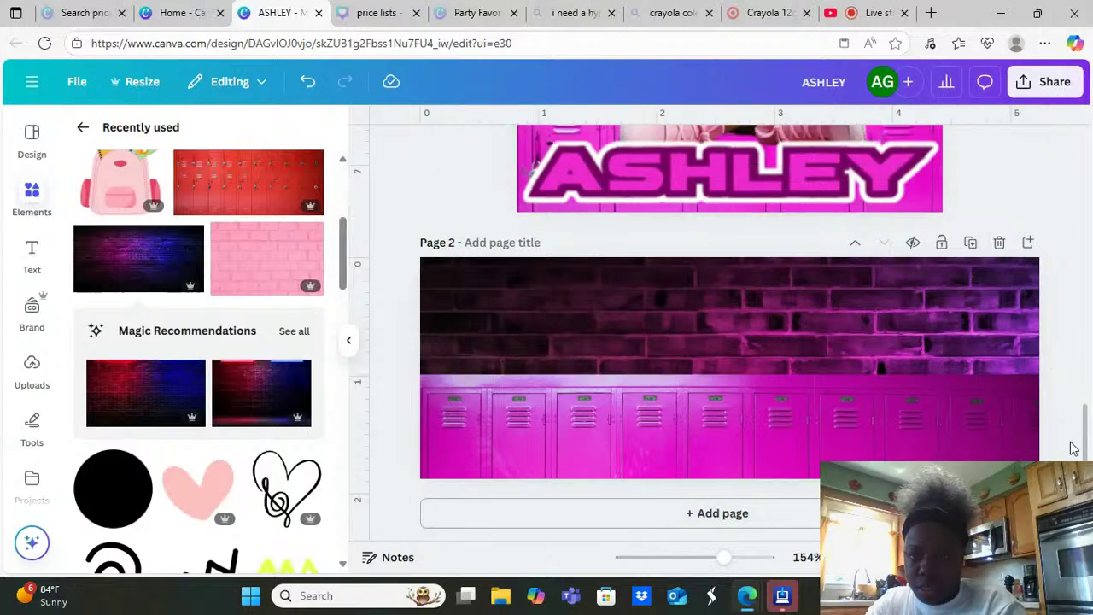
left_click(922, 424)
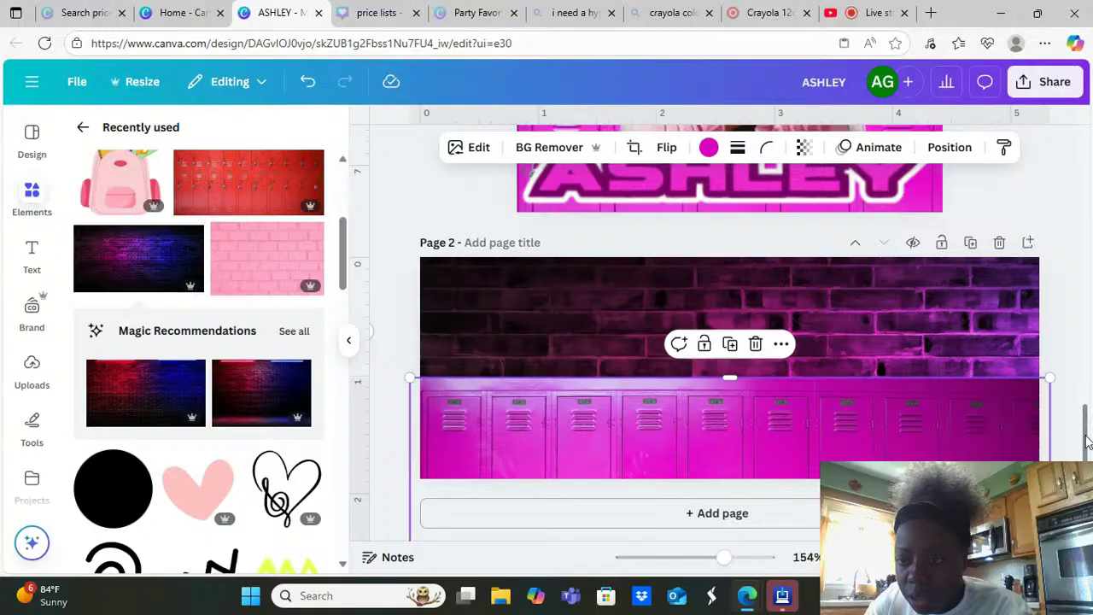
Bring a copy of page 1's name graphic onto page 2, shrink it and place it low over the lockers near the centre
mouse_move(1086, 439)
left_mouse_down()
mouse_move(1088, 307)
mouse_move(1087, 440)
left_mouse_up()
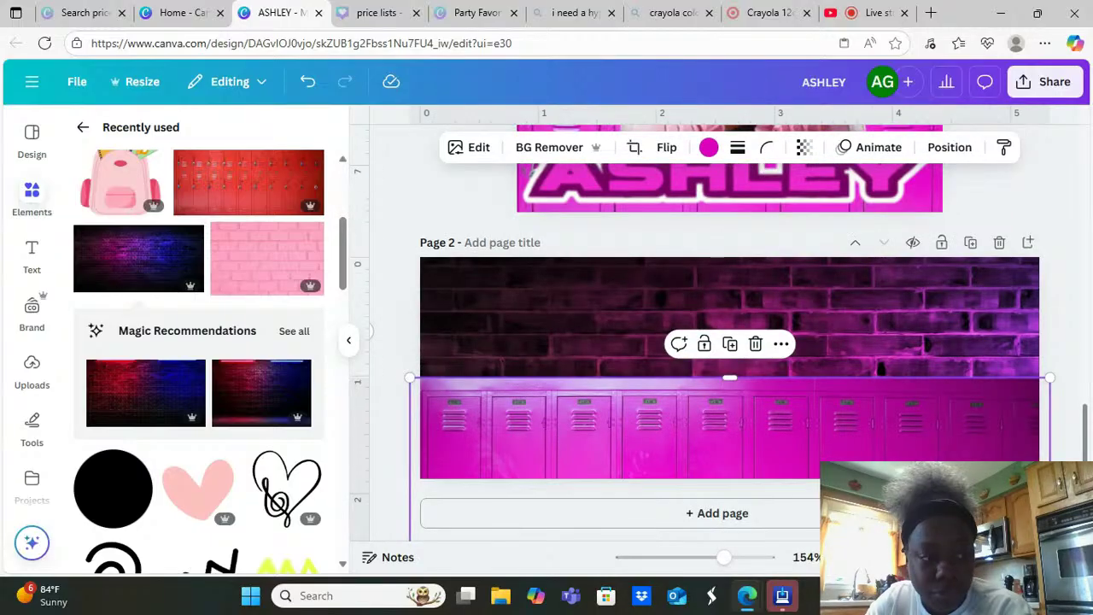
left_click(909, 329)
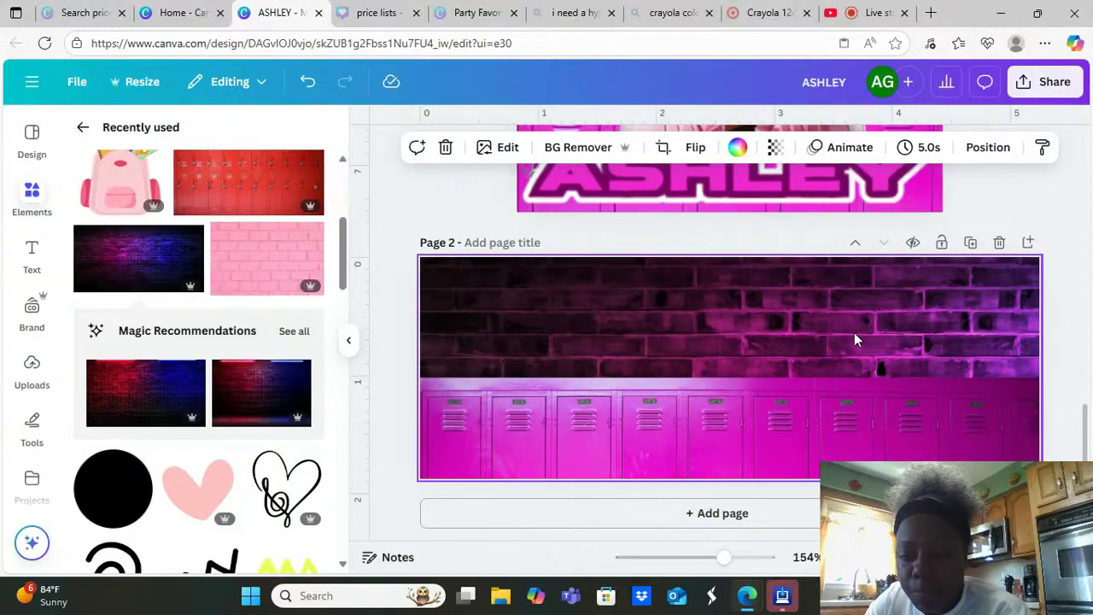
left_click(819, 165)
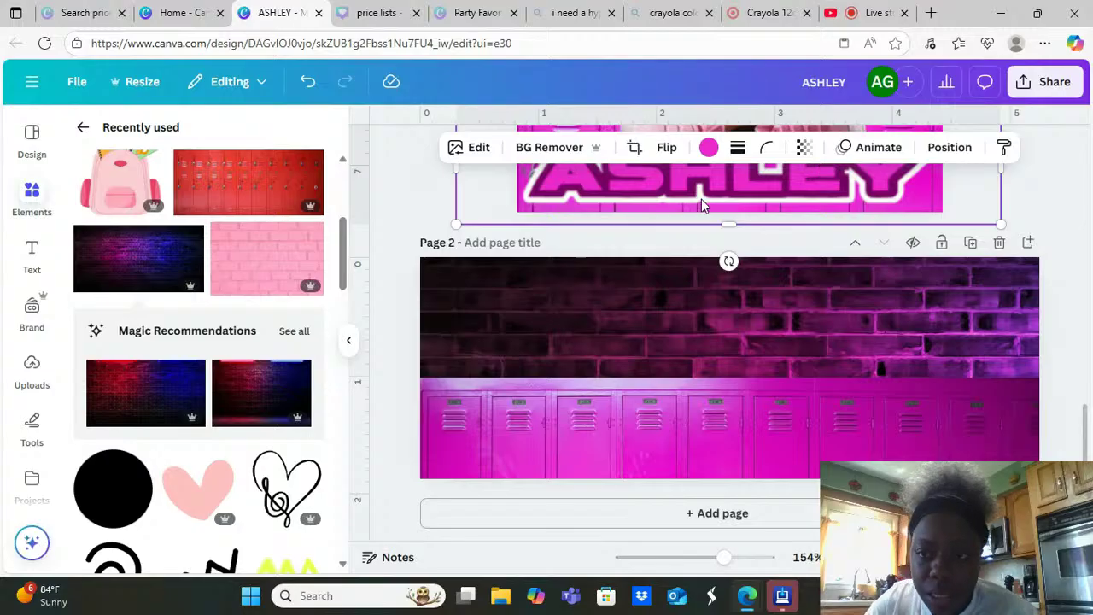
left_click_drag(701, 199, 710, 468)
left_click_drag(738, 337, 763, 454)
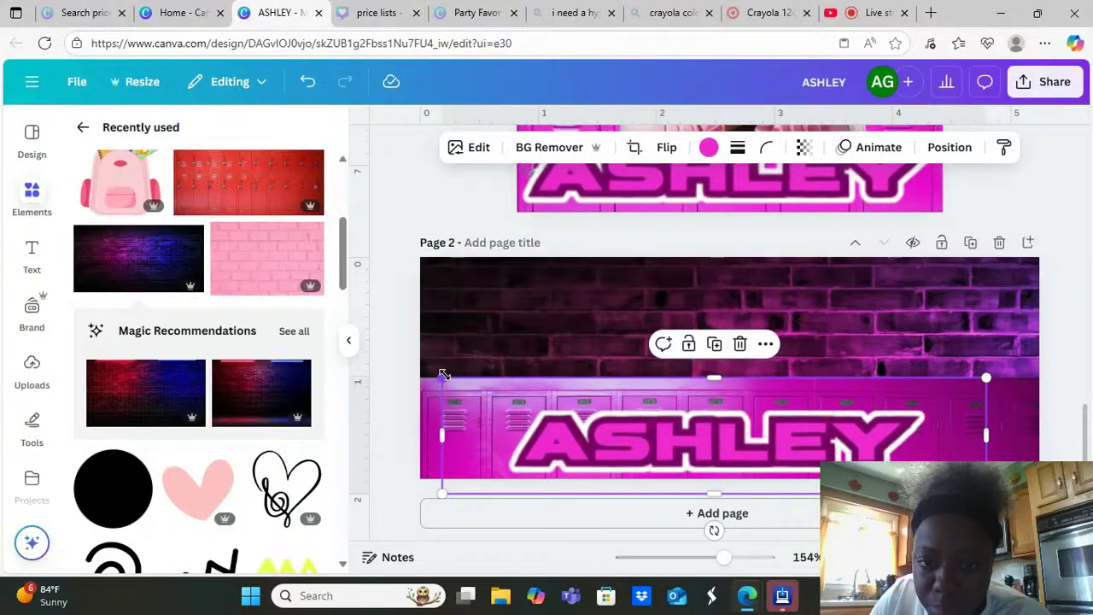
left_click_drag(441, 378, 629, 386)
left_click_drag(817, 462, 745, 451)
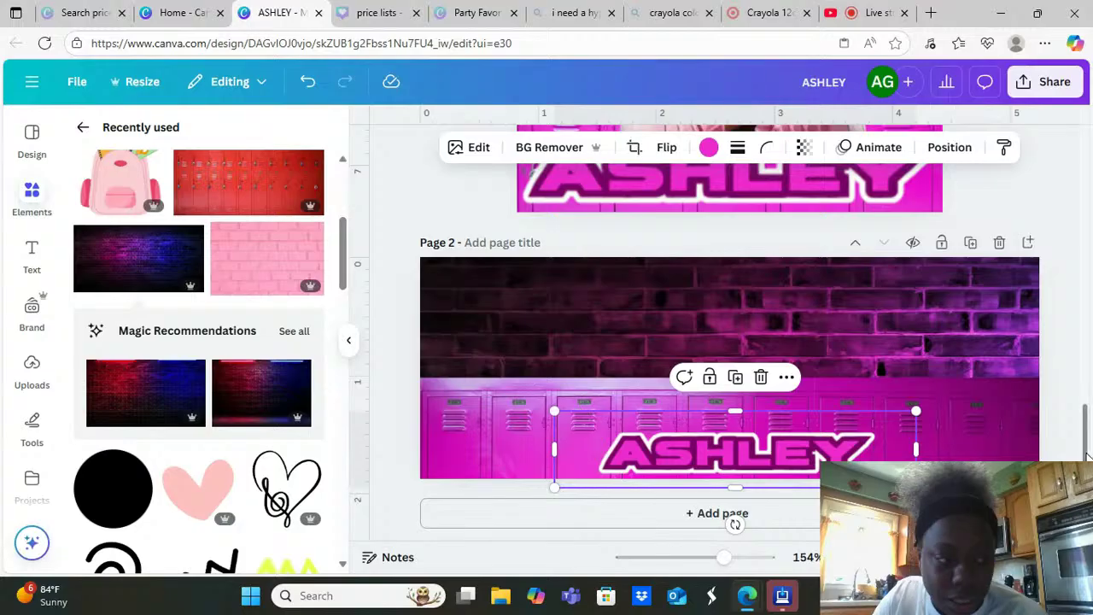
Copy the seated girl image from page 1, paste it onto page 2 and place it in the middle above the name graphic
left_click_drag(1087, 455, 1087, 378)
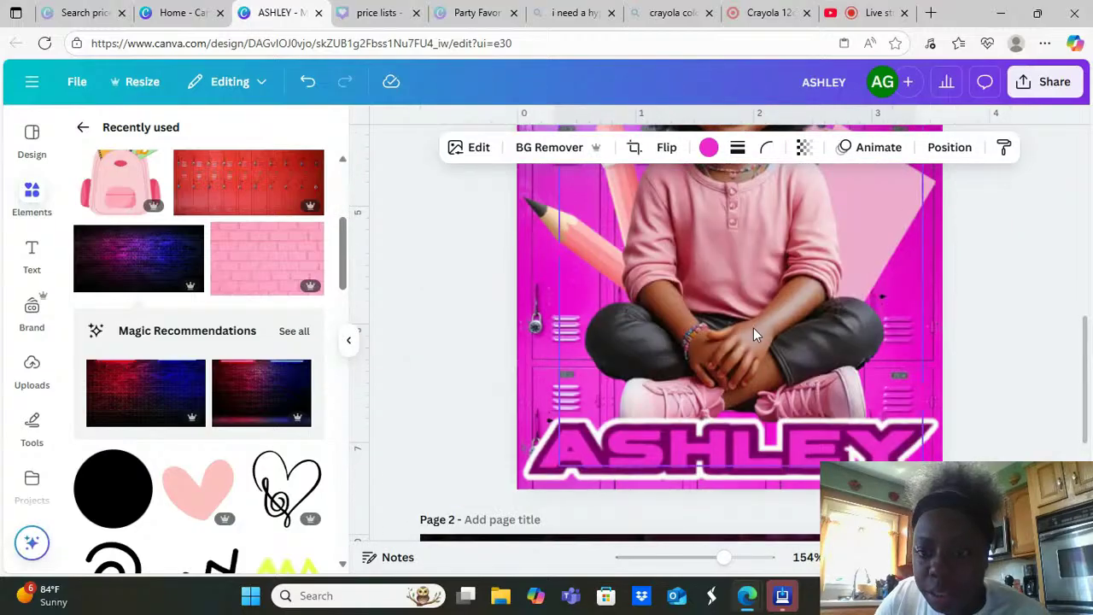
left_click(751, 327)
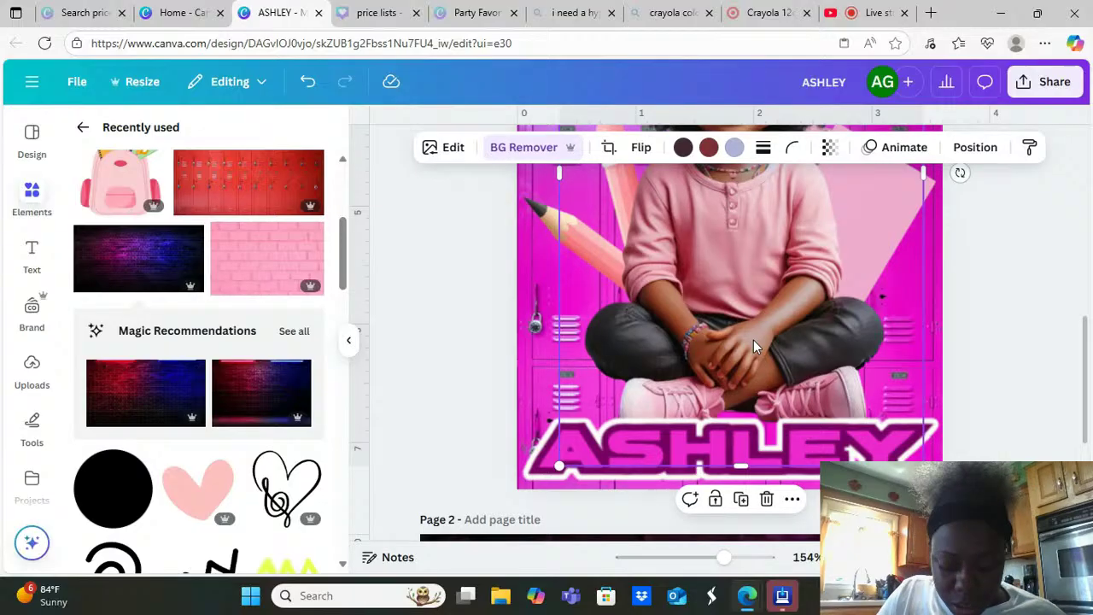
right_click(753, 339)
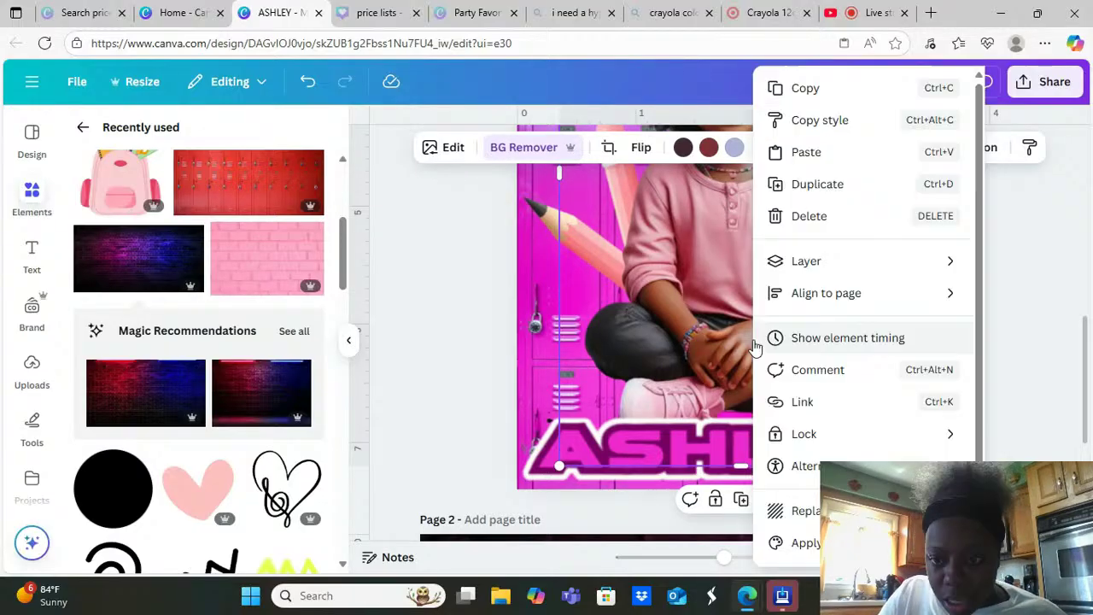
left_click(852, 89)
scroll(1087, 376, "down", 5)
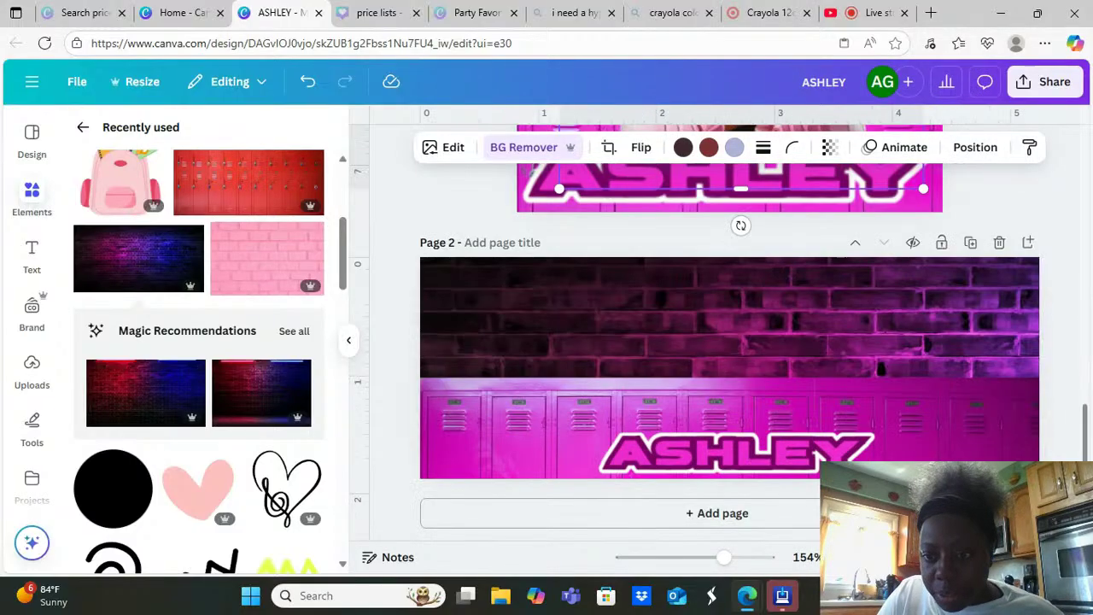
right_click(704, 318)
left_click(747, 231)
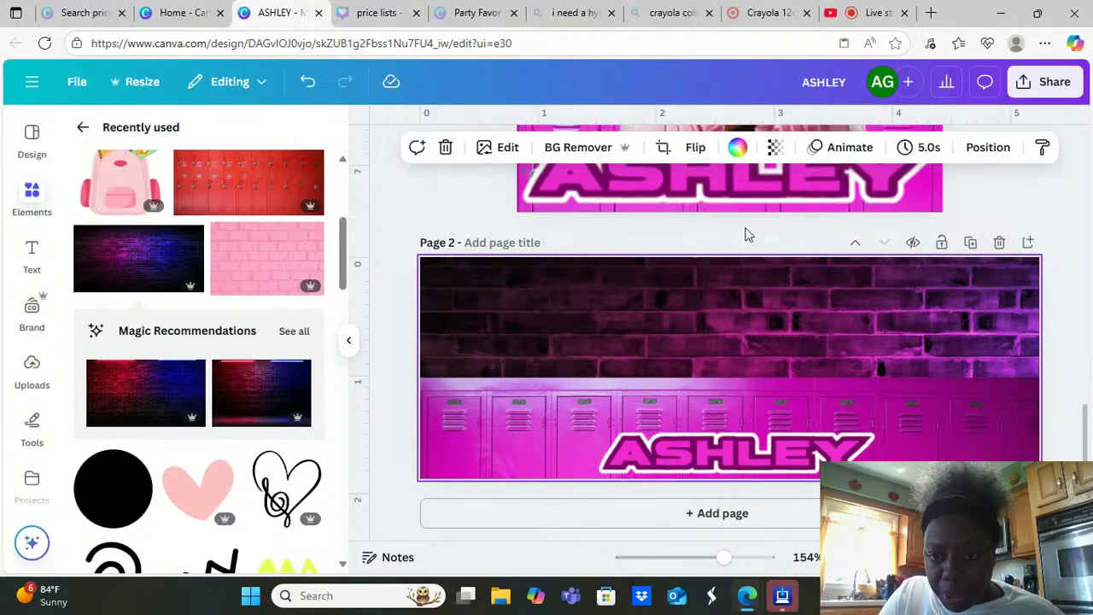
left_click_drag(487, 342, 732, 338)
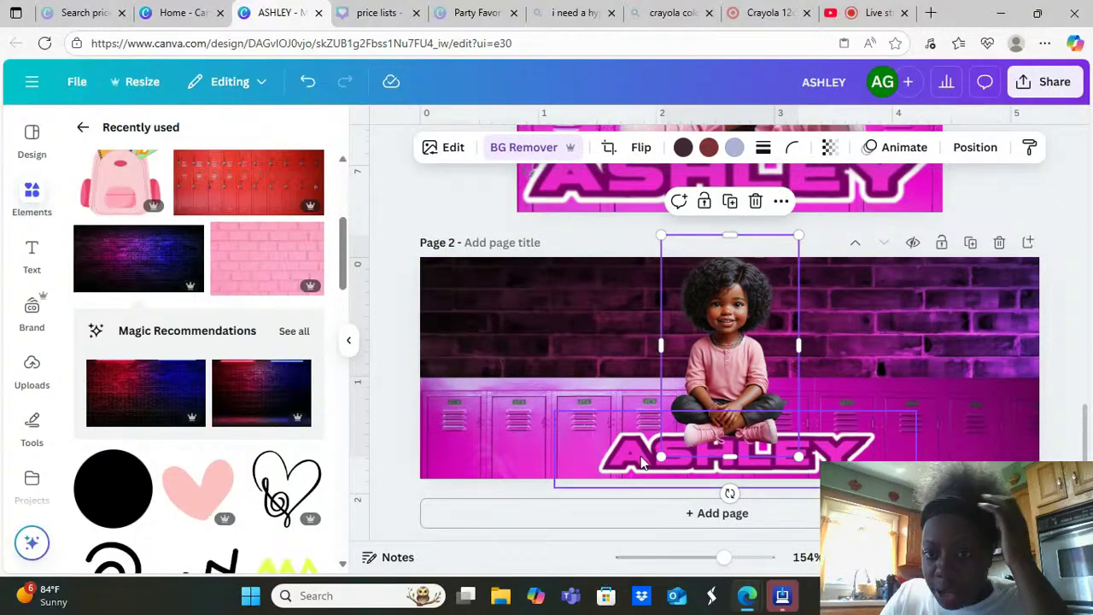
Arrange page 2 with the name graphic on the right and the girl slightly enlarged and shifted down and left beside it
left_click_drag(642, 457, 806, 348)
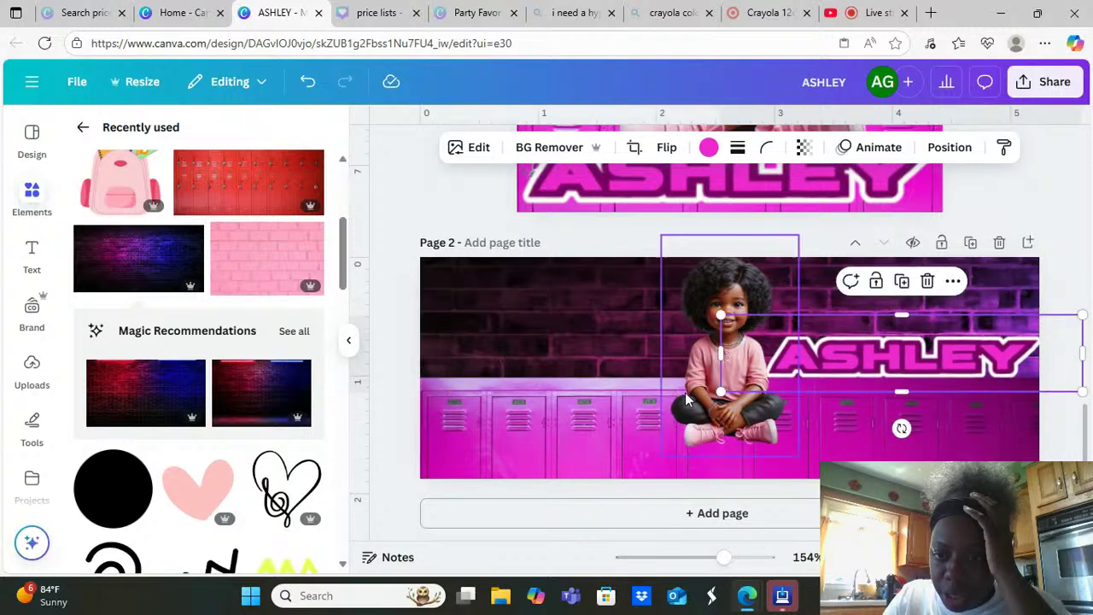
left_click_drag(683, 399, 626, 425)
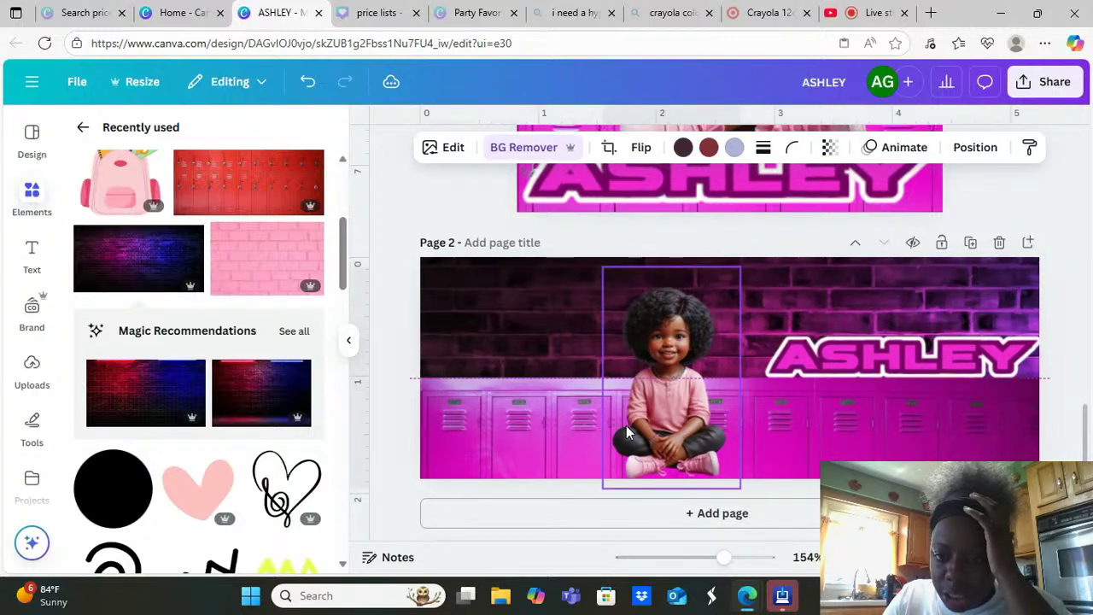
left_click_drag(741, 267, 763, 254)
left_click_drag(890, 367, 845, 367)
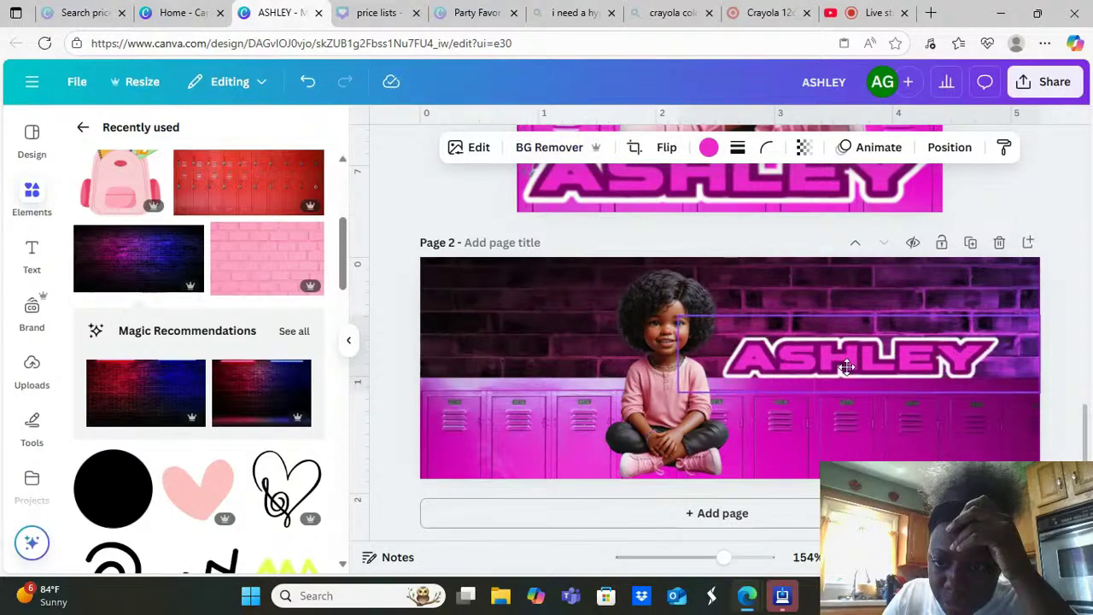
left_click_drag(843, 367, 844, 370)
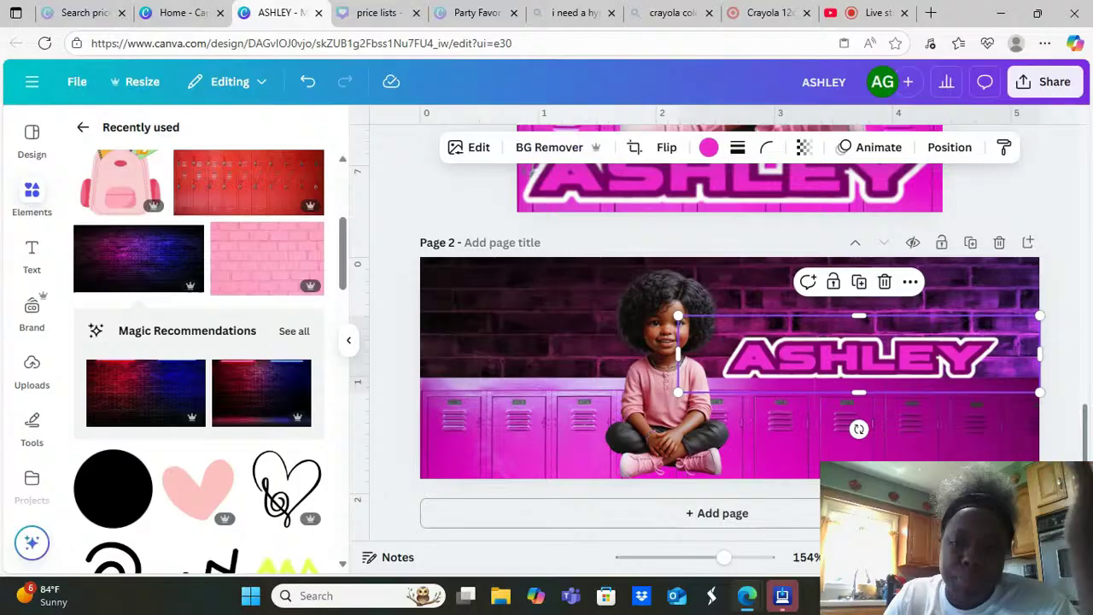
Enlarge the girl on page 2 slightly more and lower the name graphic to straddle the top edge of the lockers
scroll(1090, 333, "up", 5)
left_click_drag(1090, 333, 1089, 450)
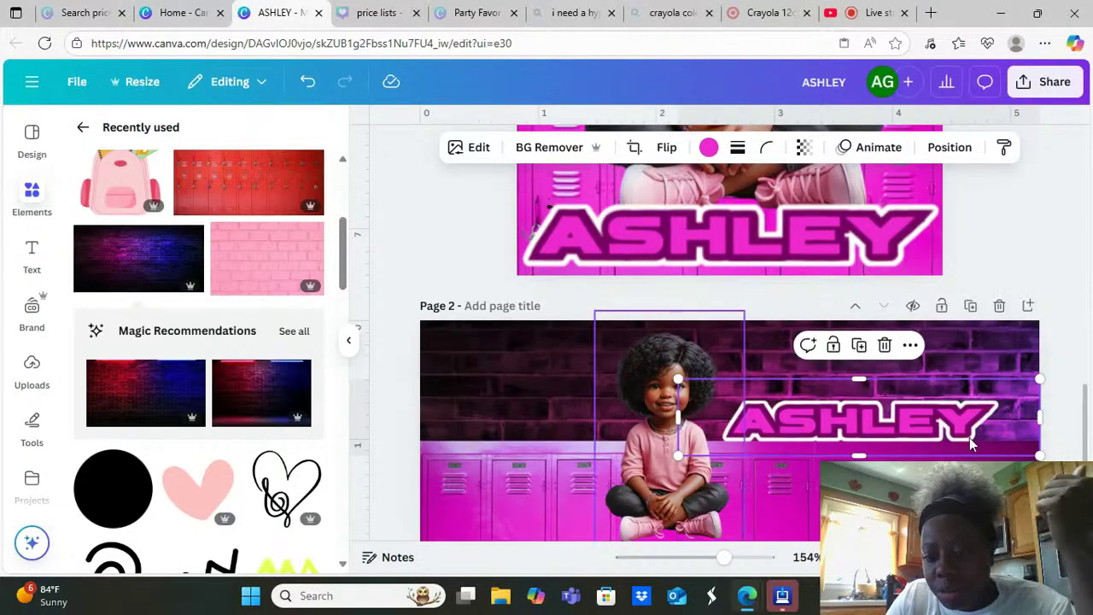
scroll(1088, 419, "down", 2)
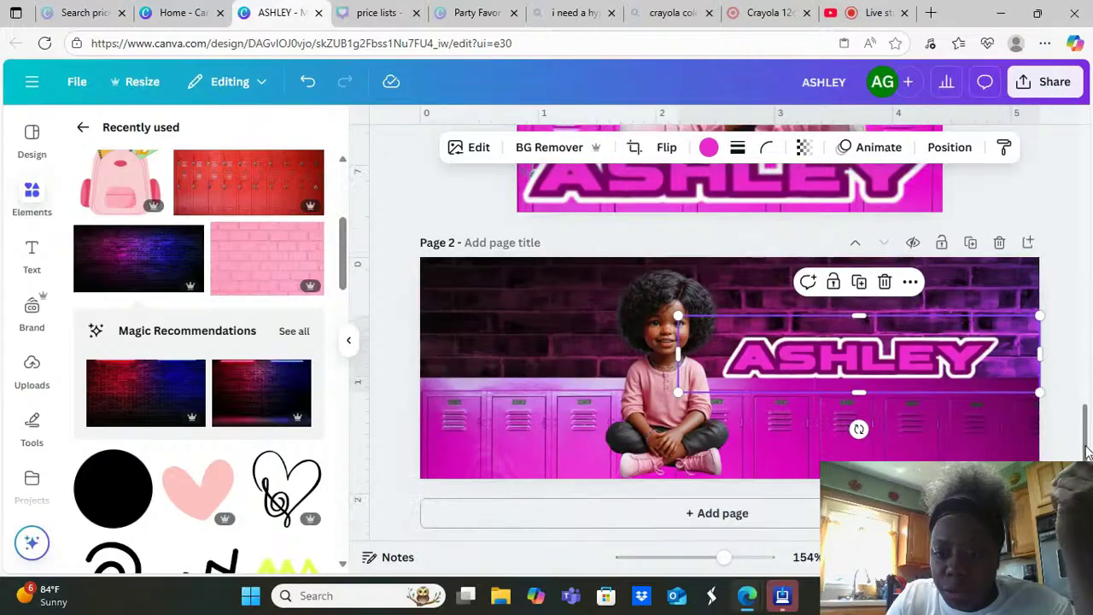
left_click(688, 306)
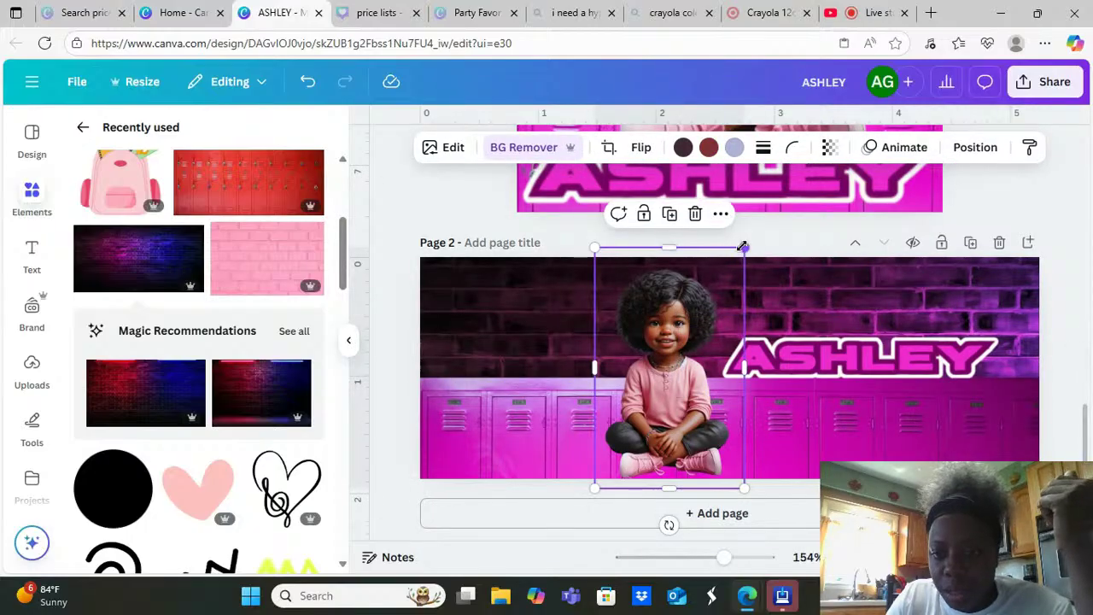
left_click_drag(743, 246, 748, 243)
mouse_move(863, 362)
left_mouse_down()
mouse_move(872, 448)
mouse_move(848, 362)
mouse_move(857, 369)
left_mouse_up()
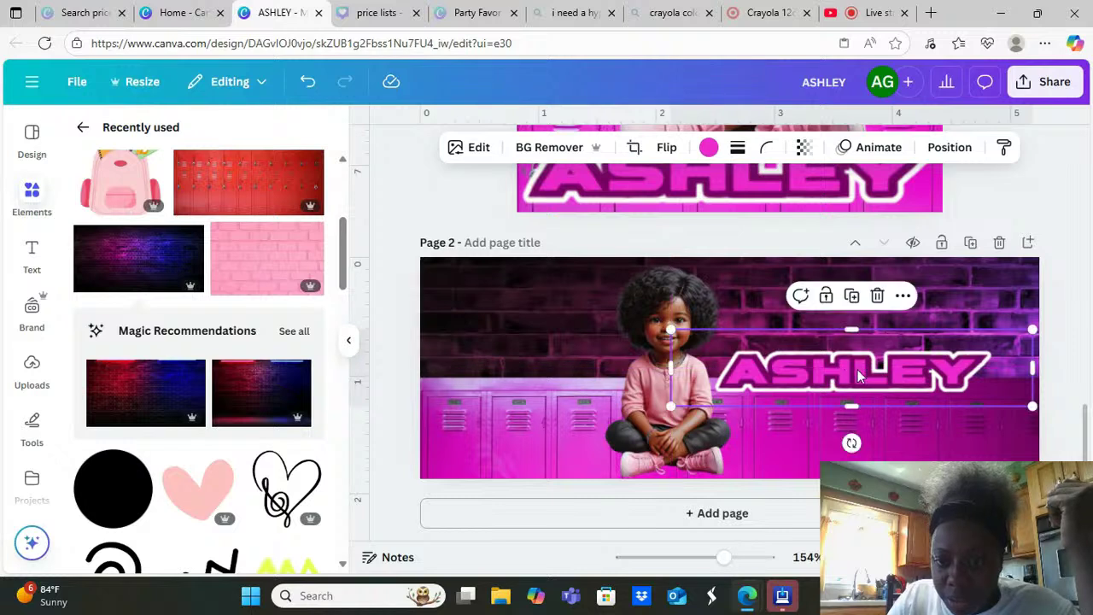
Tilt the girl image on page 2 clockwise by about 2.1°
left_click(693, 387)
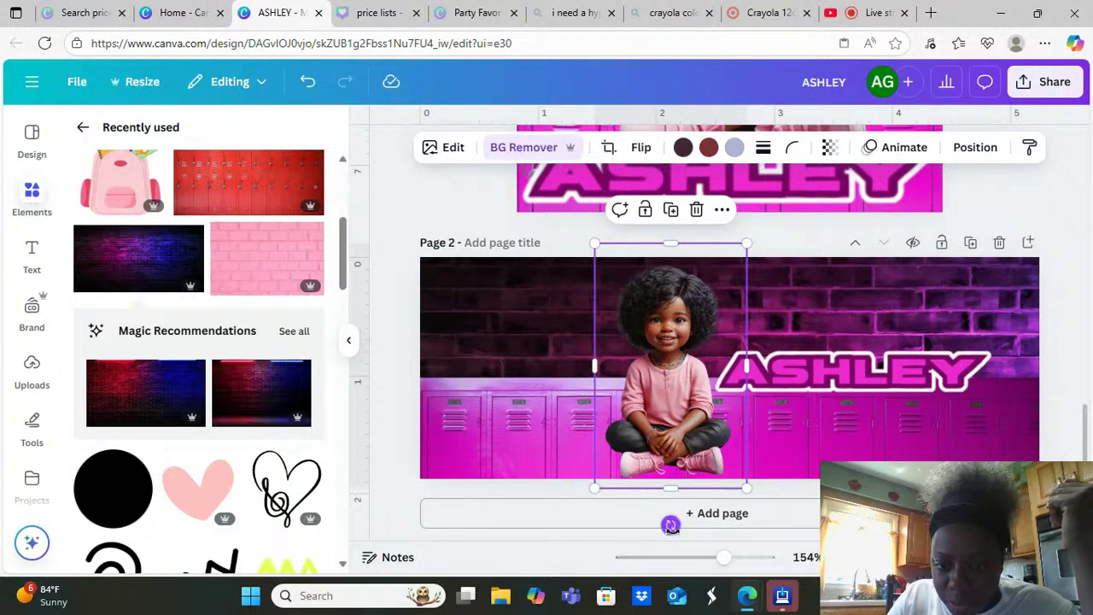
left_click_drag(670, 524, 668, 538)
left_click(990, 419)
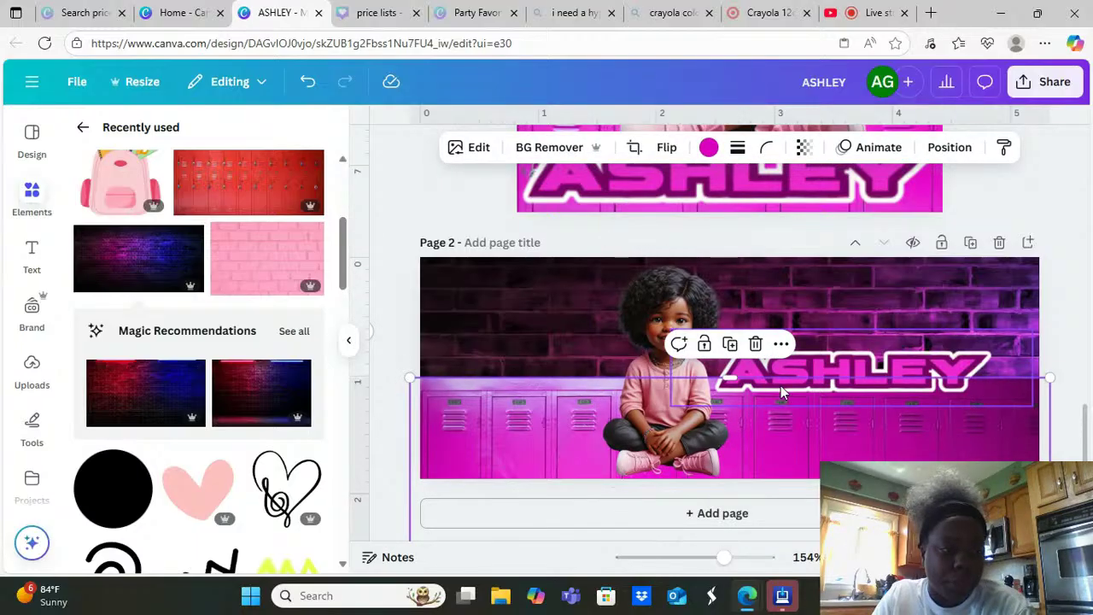
left_click(644, 312)
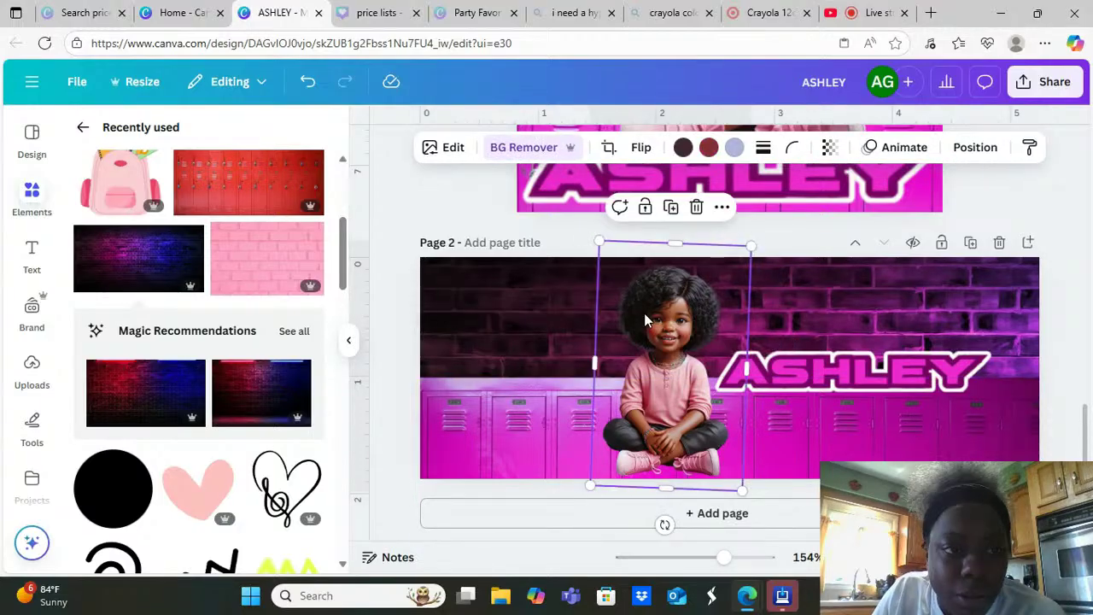
Search the elements for "drop shadow" and add the soft, blurred shadow graphic to page 2
left_click(81, 130)
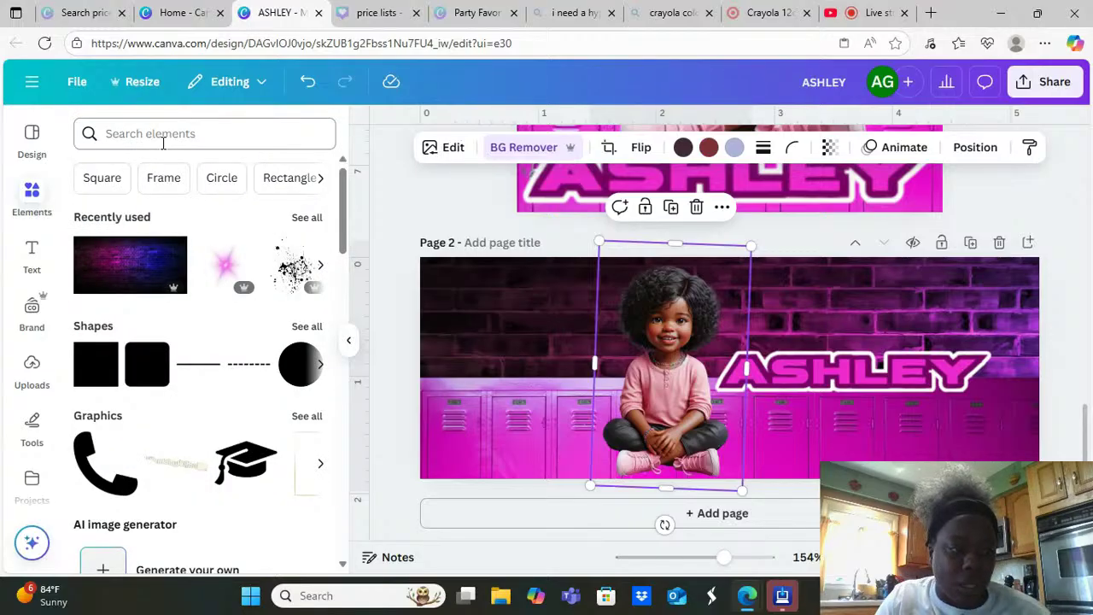
left_click(164, 142)
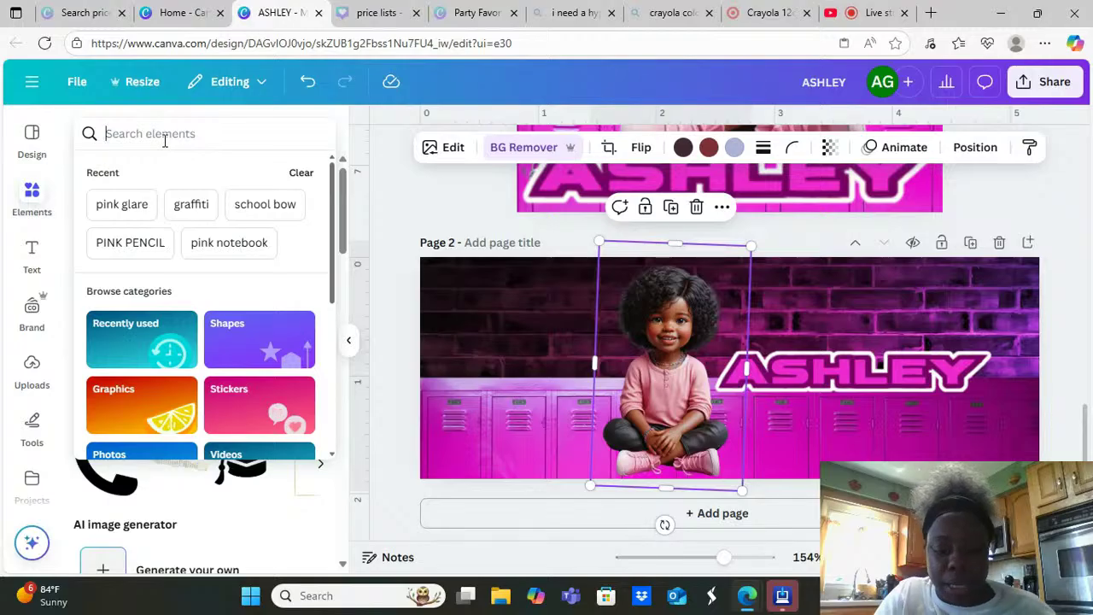
type("drop")
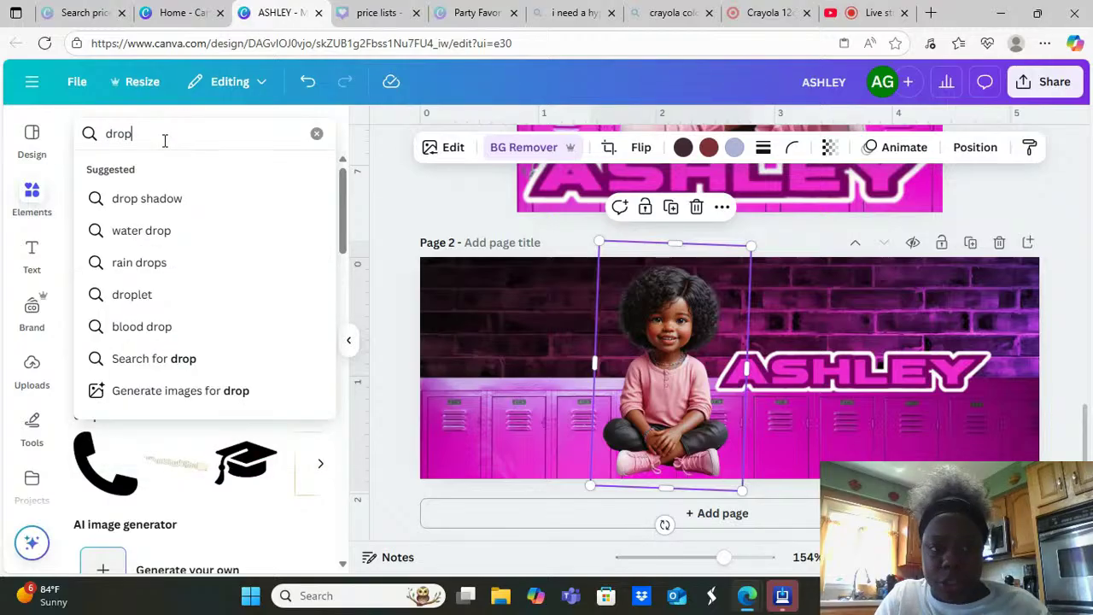
left_click(162, 201)
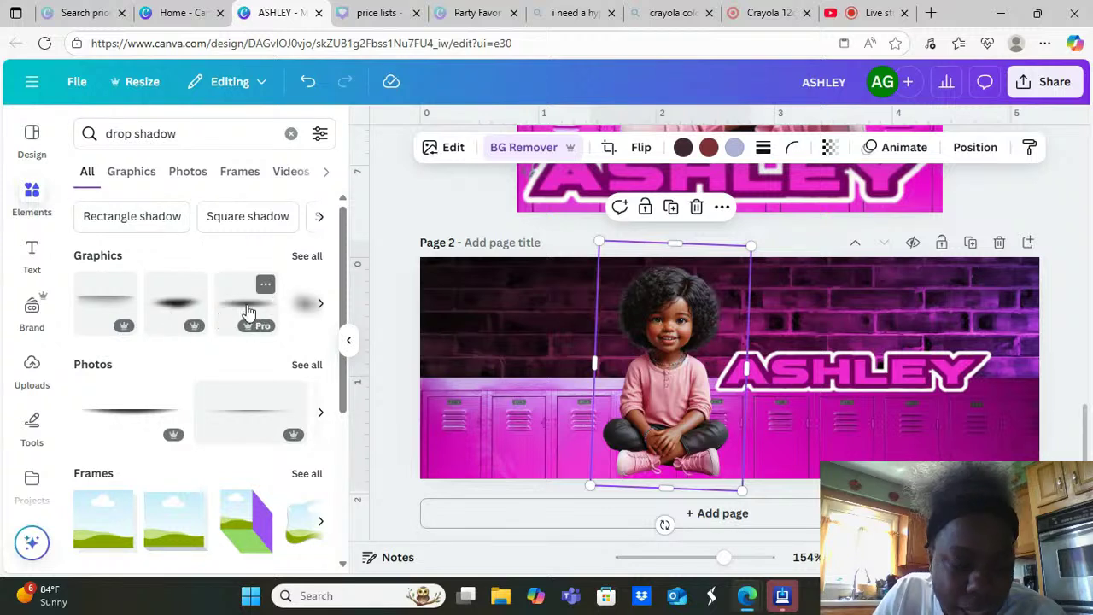
left_click(310, 315)
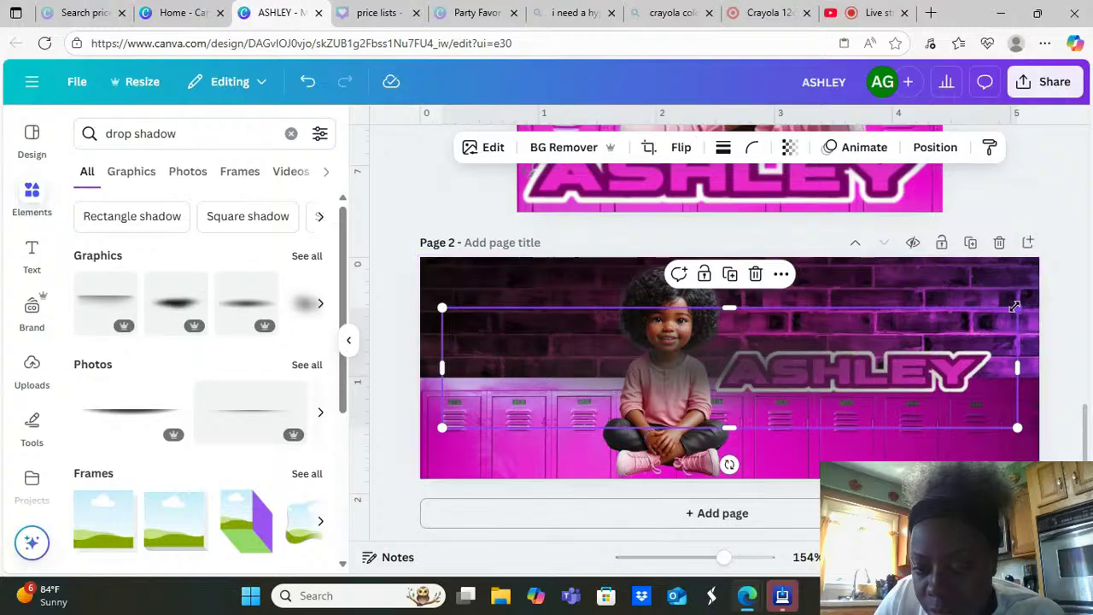
Shrink the shadow to about 1.19 × 0.25 in, raise the girl slightly and place the shadow under her feet
left_click_drag(1014, 306, 583, 399)
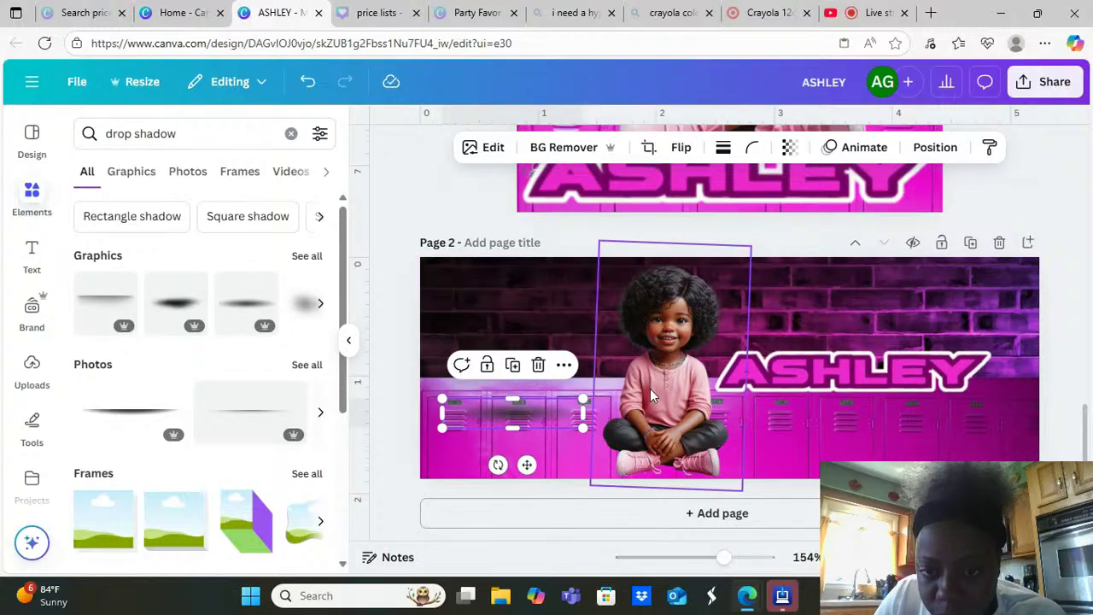
left_click_drag(650, 395, 640, 377)
left_click_drag(500, 405, 646, 457)
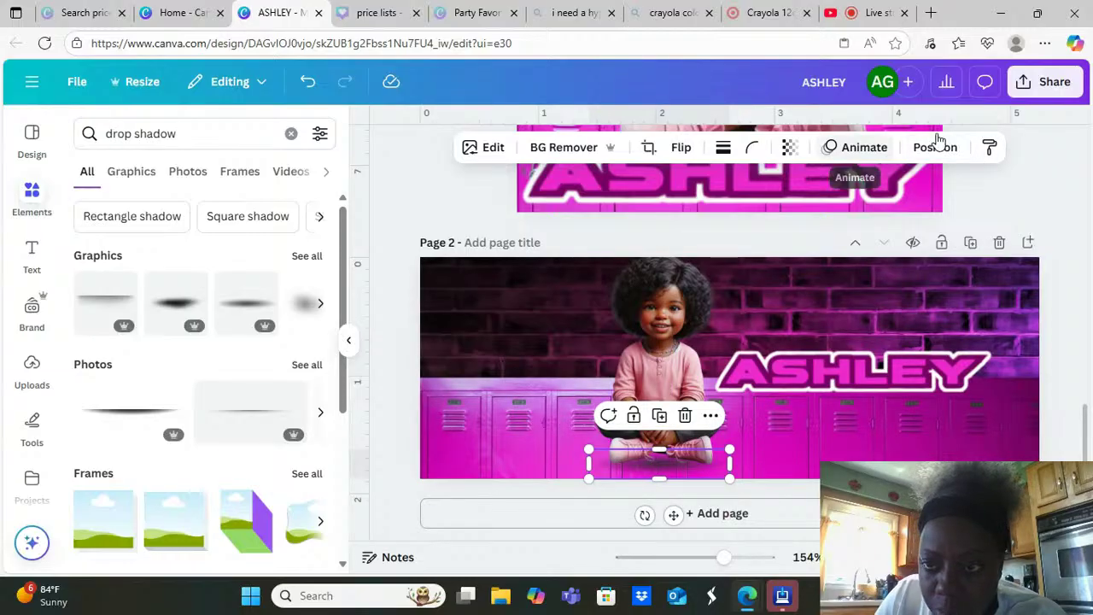
Layer the shadow behind the girl but in front of the lockers, and nudge it to about X 1.47 in, Y 1.56 in
left_click(906, 147)
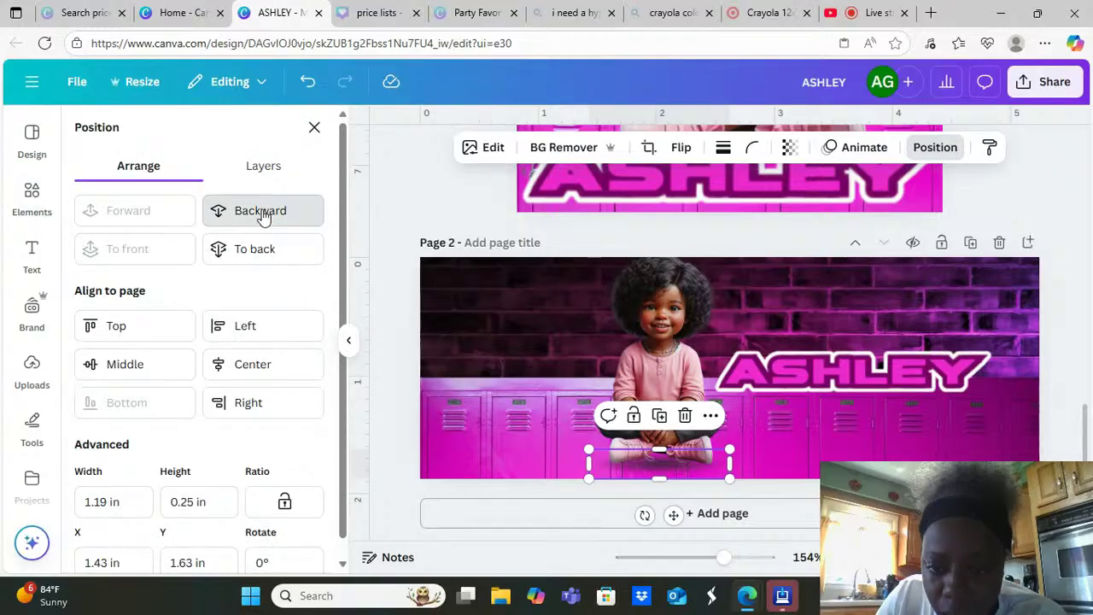
left_click(263, 213)
left_click(262, 211)
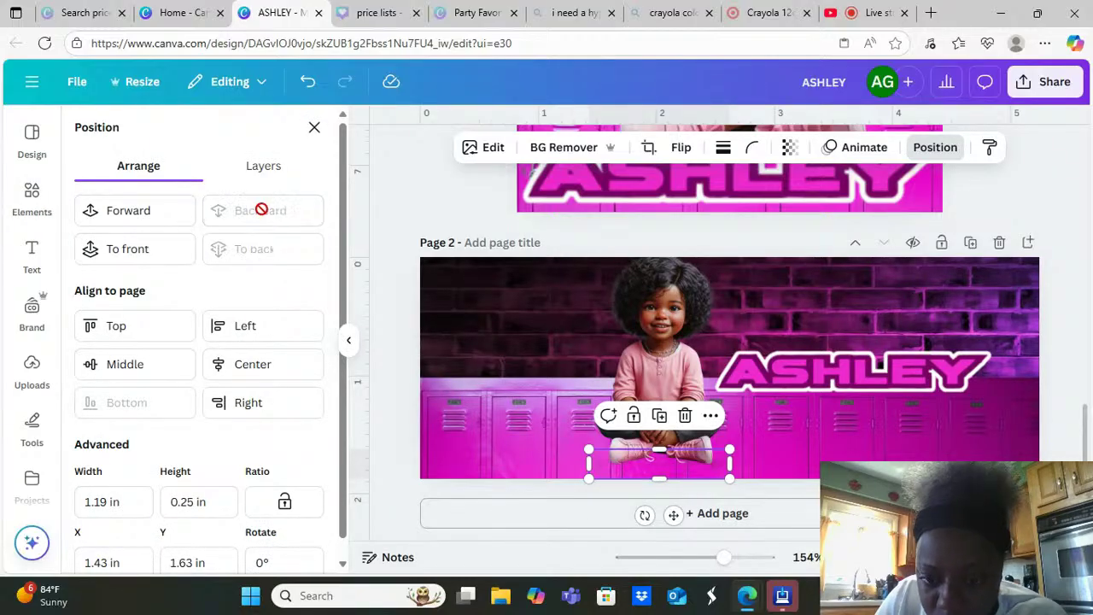
left_click(142, 216)
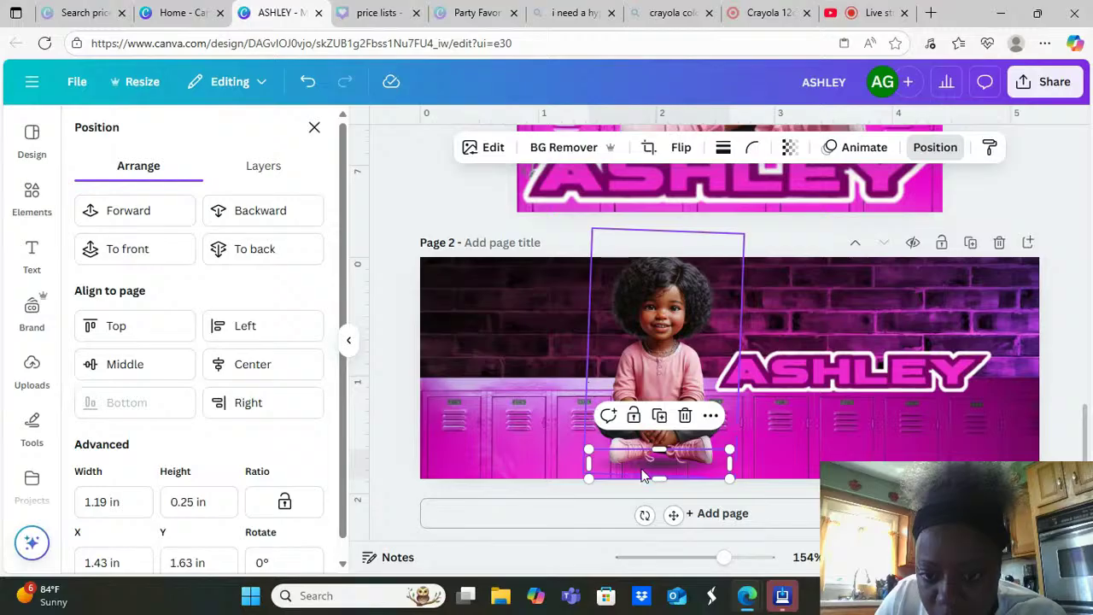
left_click_drag(641, 470, 645, 464)
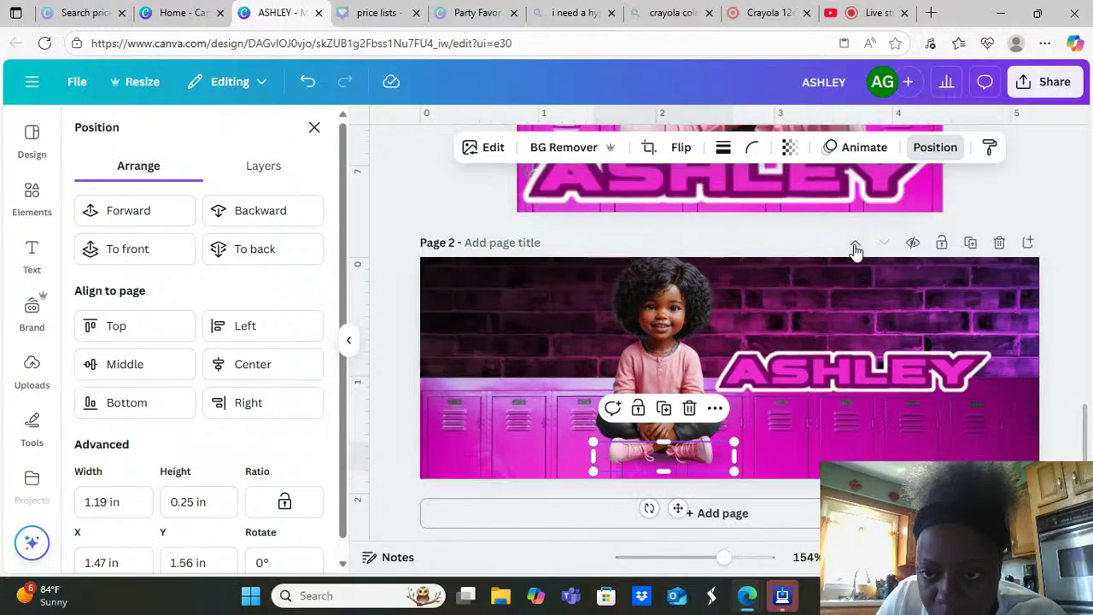
key("Escape")
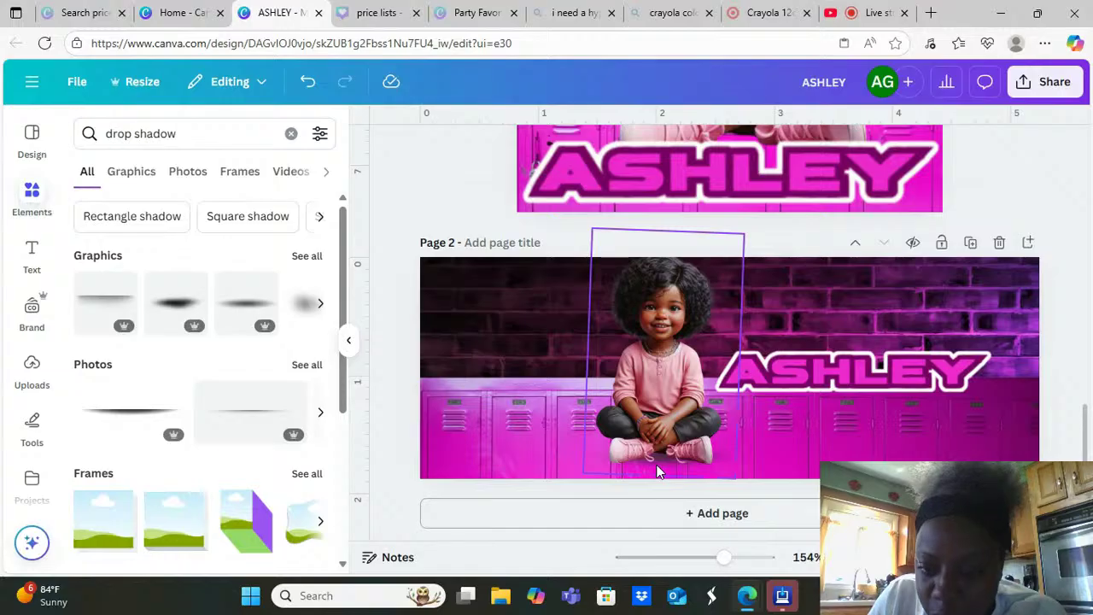
Shrink the girl image to about 1.21 × 1.94 in, reposition it over the shadow and open its position settings
left_click(709, 293)
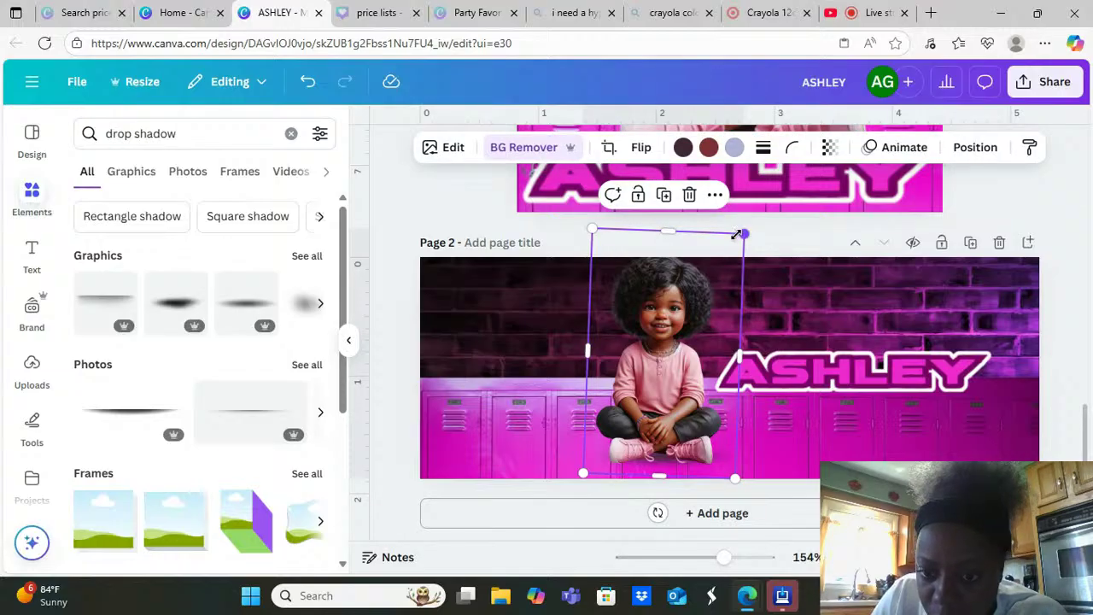
mouse_move(658, 333)
left_mouse_down()
mouse_move(668, 312)
mouse_move(663, 321)
left_mouse_up()
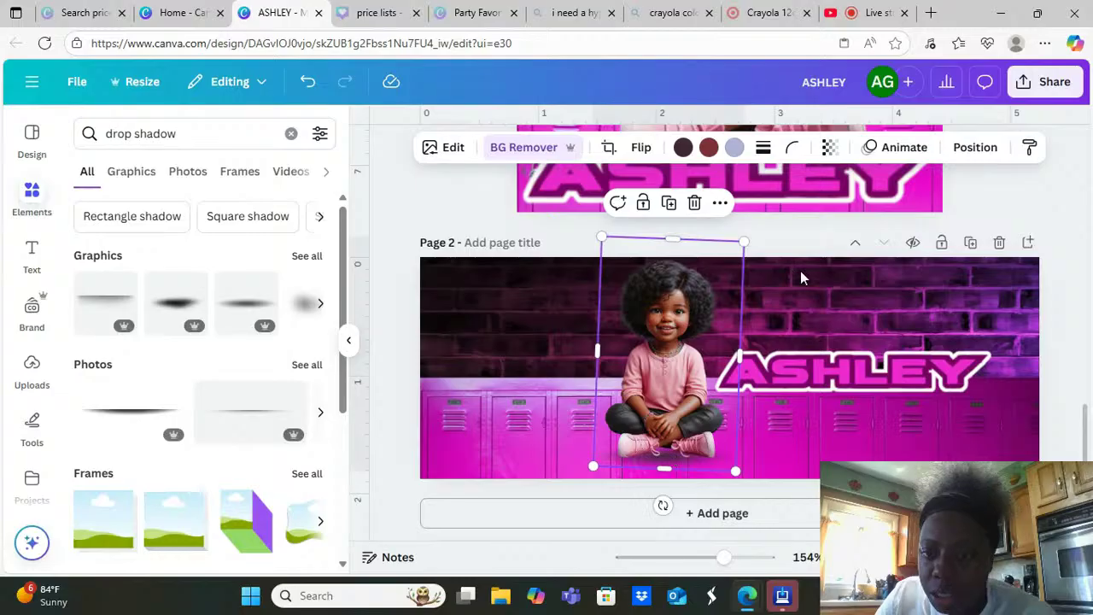
left_click(974, 150)
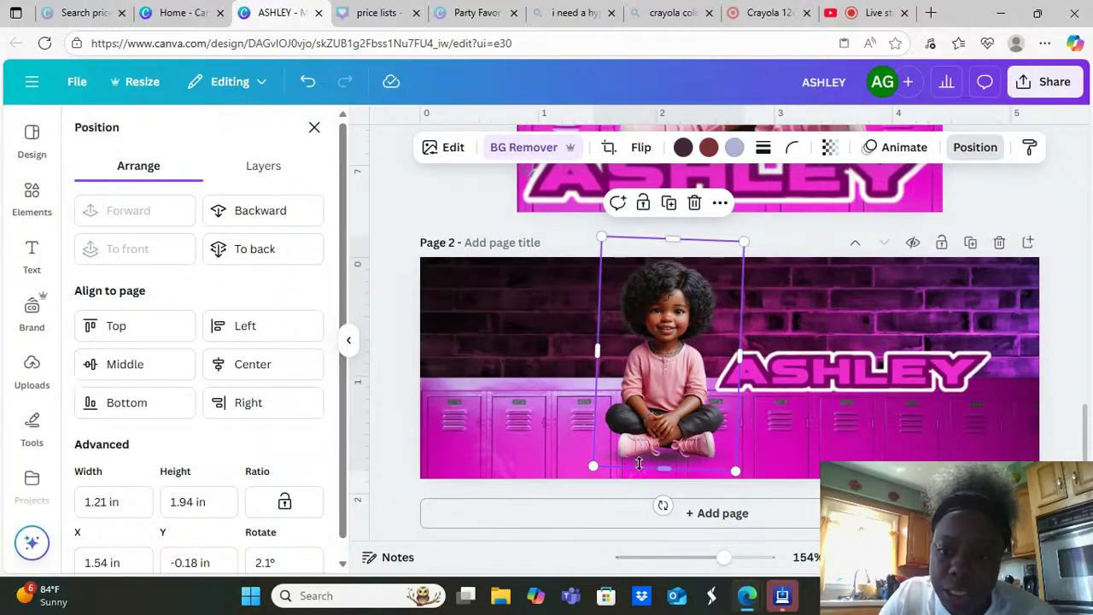
Group the seated girl on page 2 with her drop shadow and move the group slightly down
left_click(263, 168)
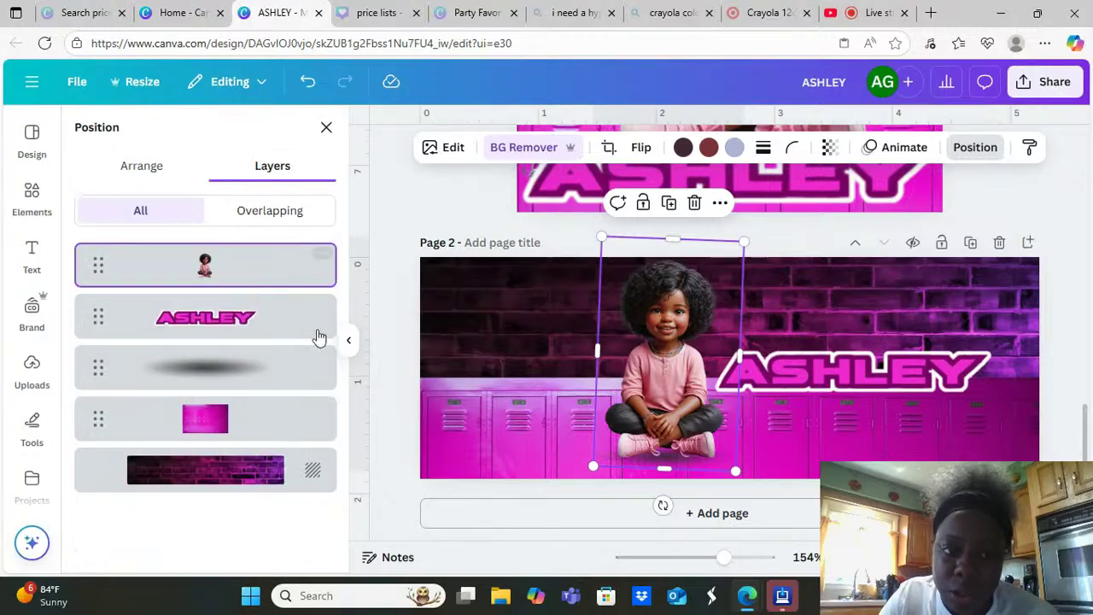
left_click(233, 371, "shift")
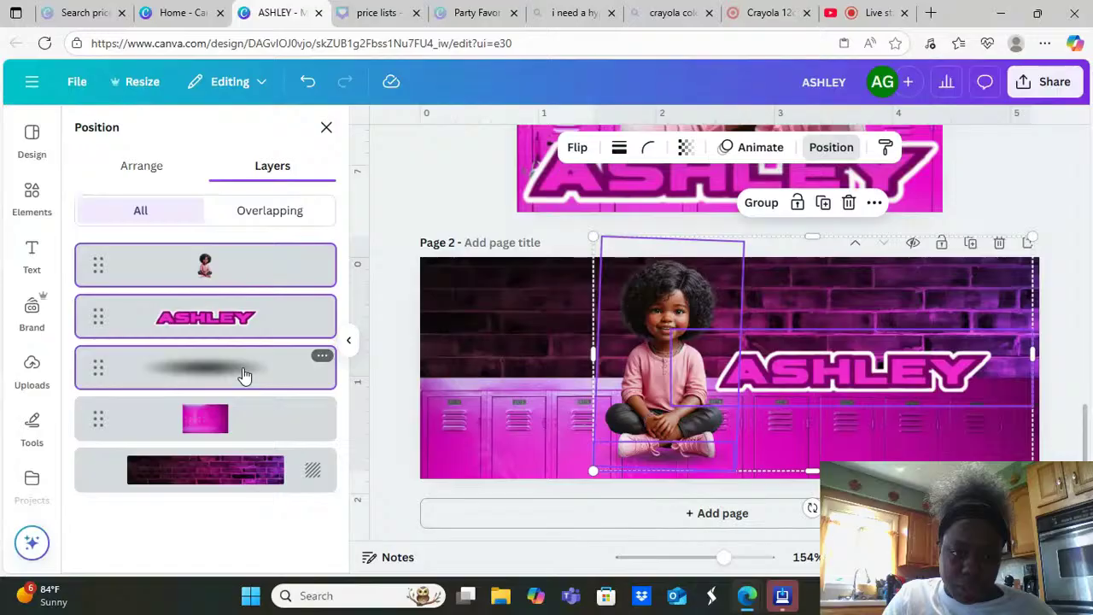
left_click(250, 273)
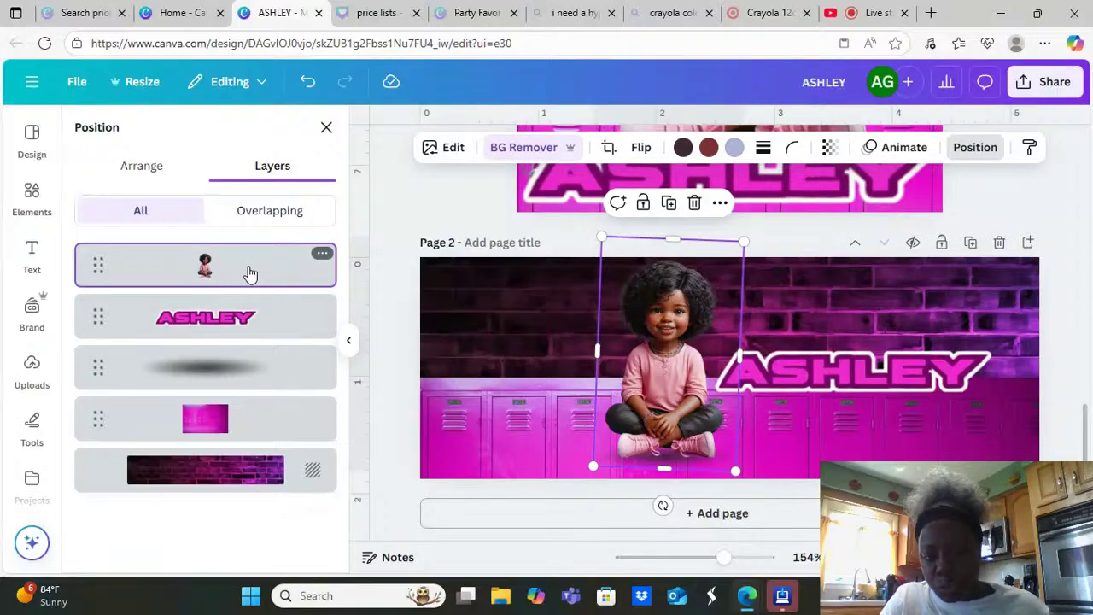
left_click(273, 379, "shift")
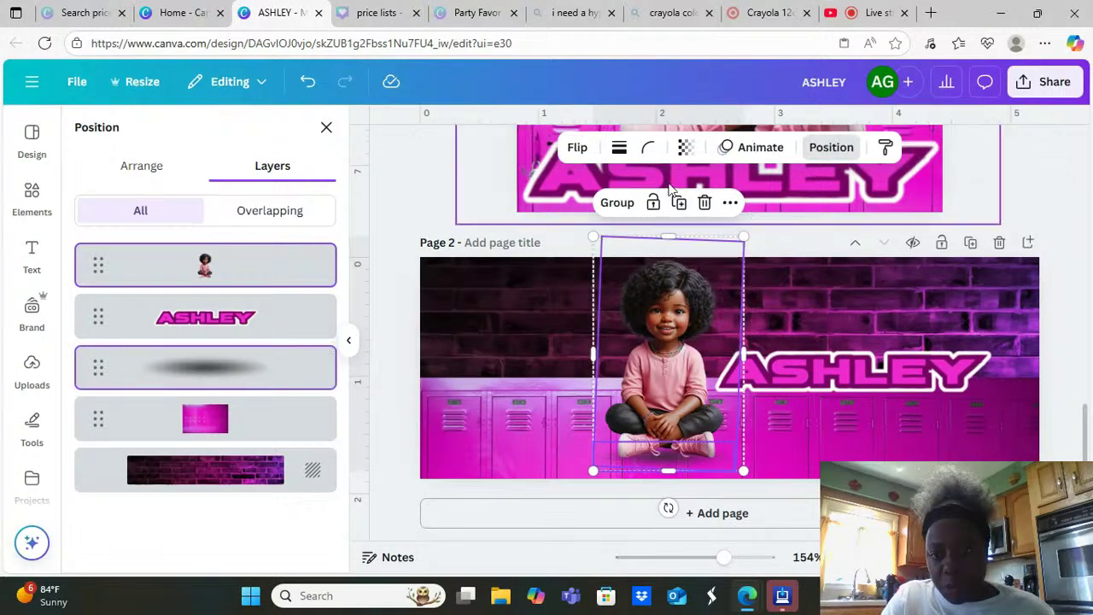
left_click(629, 206)
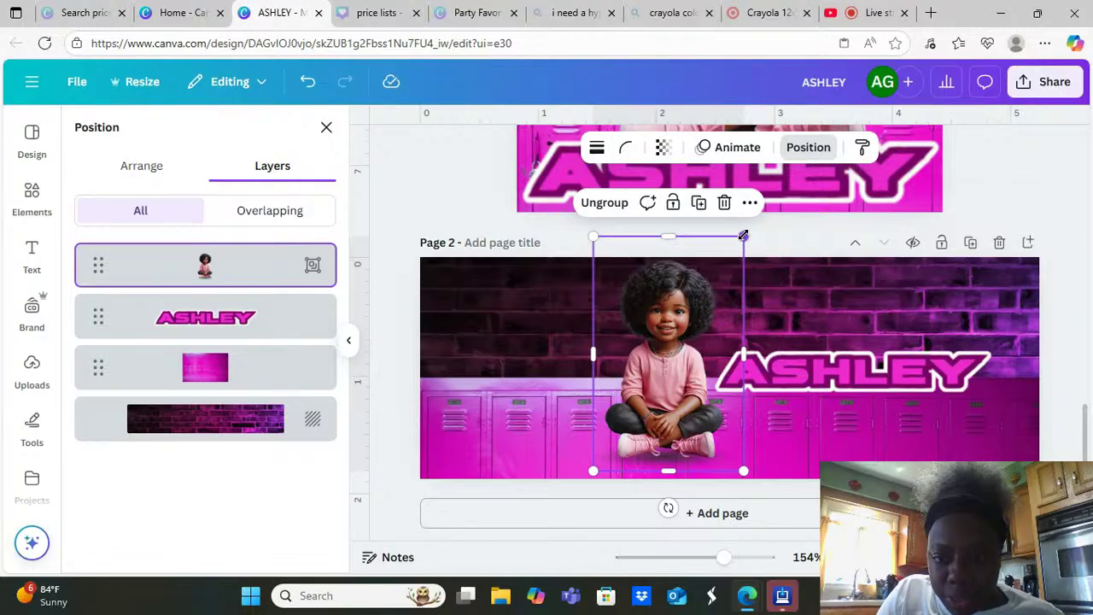
mouse_move(743, 236)
left_mouse_down()
mouse_move(695, 286)
mouse_move(739, 248)
left_mouse_up()
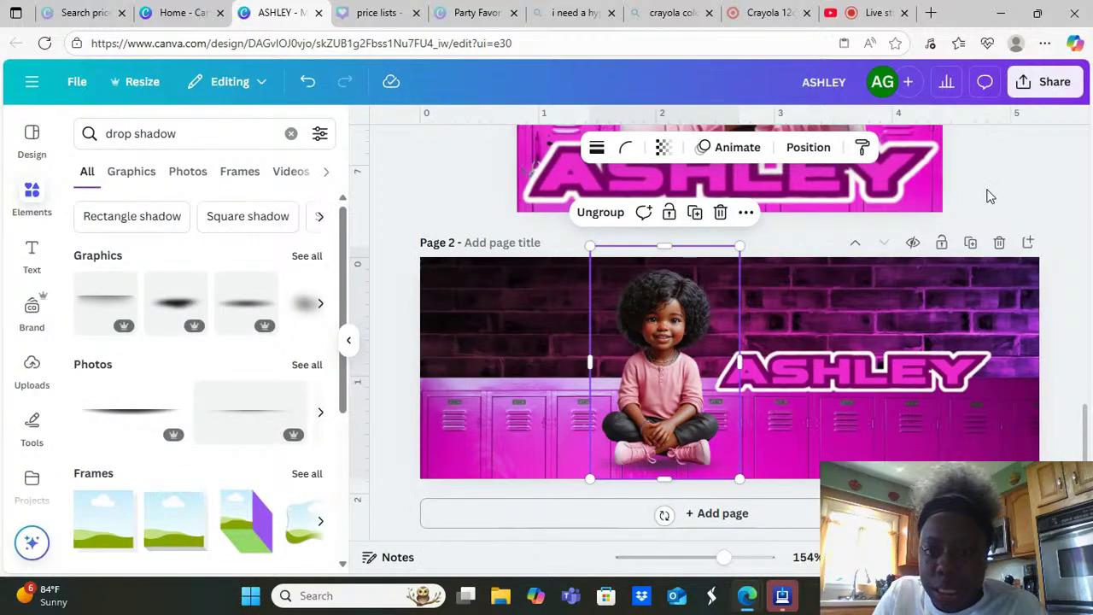
left_click(989, 196)
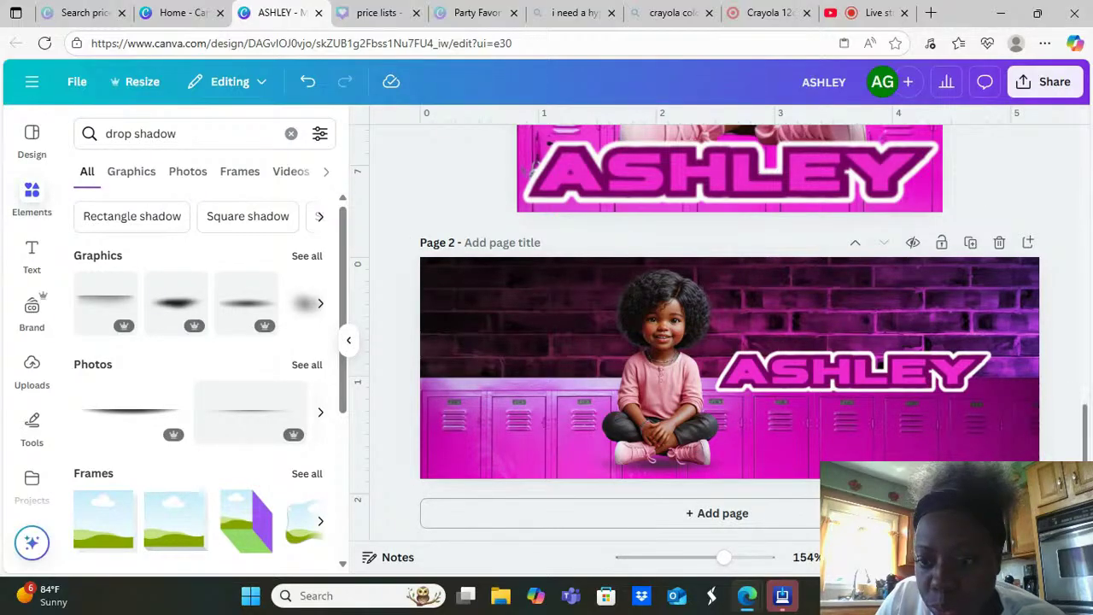
Add the recently used pink notebooks and pink pencil graphics to page 2
scroll(1005, 313, "up", 3)
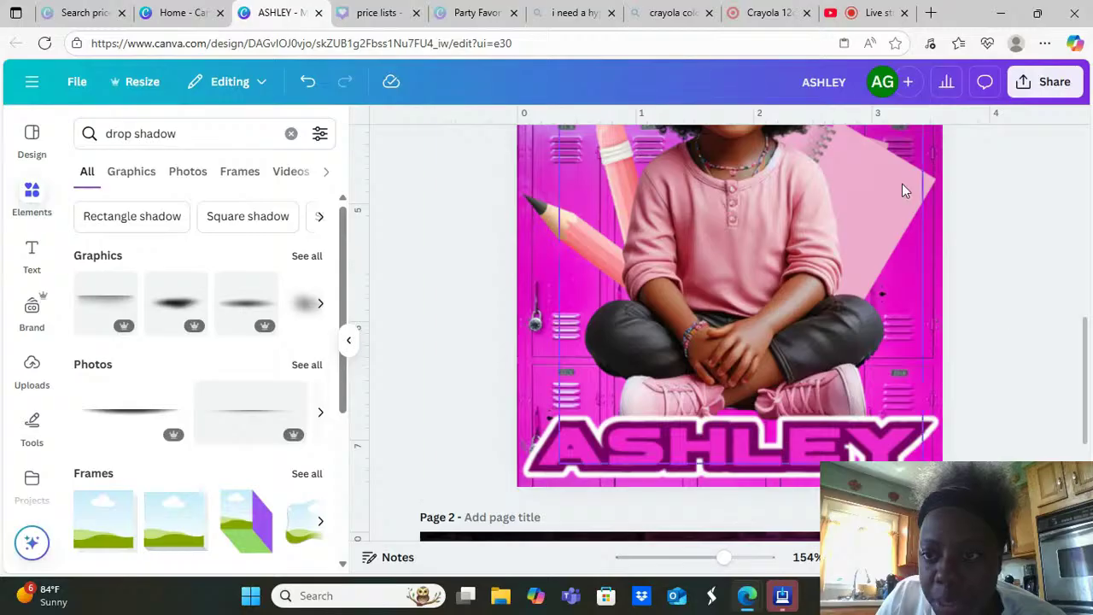
scroll(1086, 350, "down", 3)
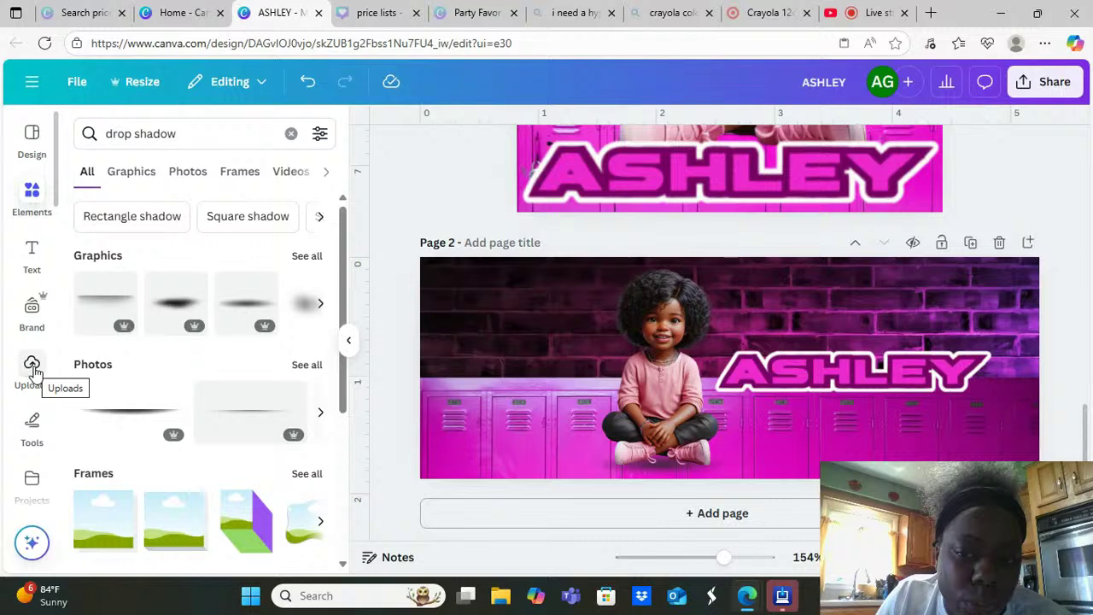
left_click(26, 205)
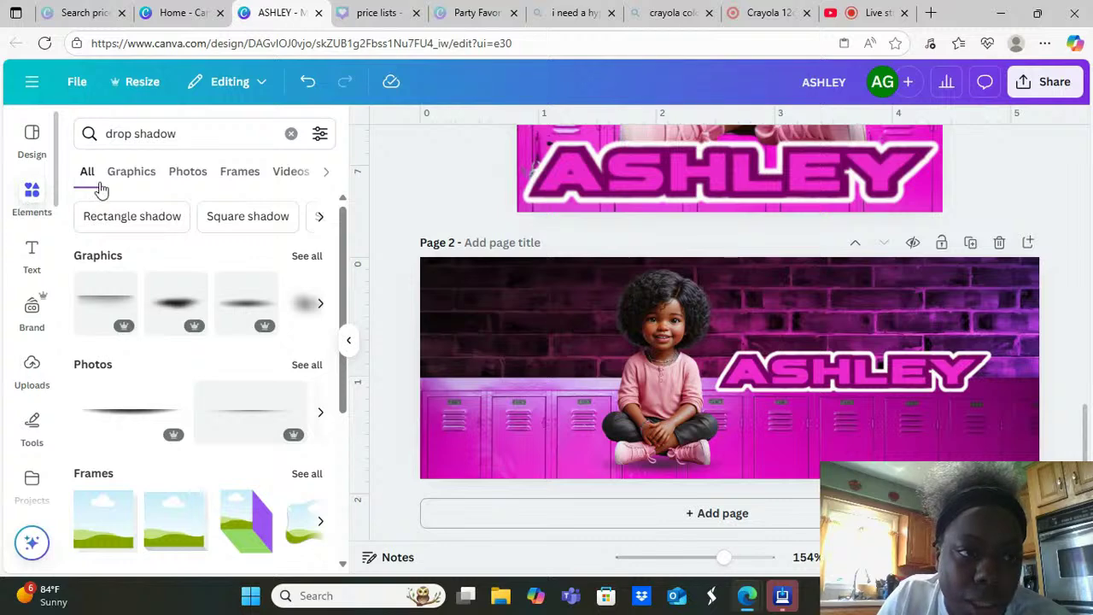
left_click(292, 139)
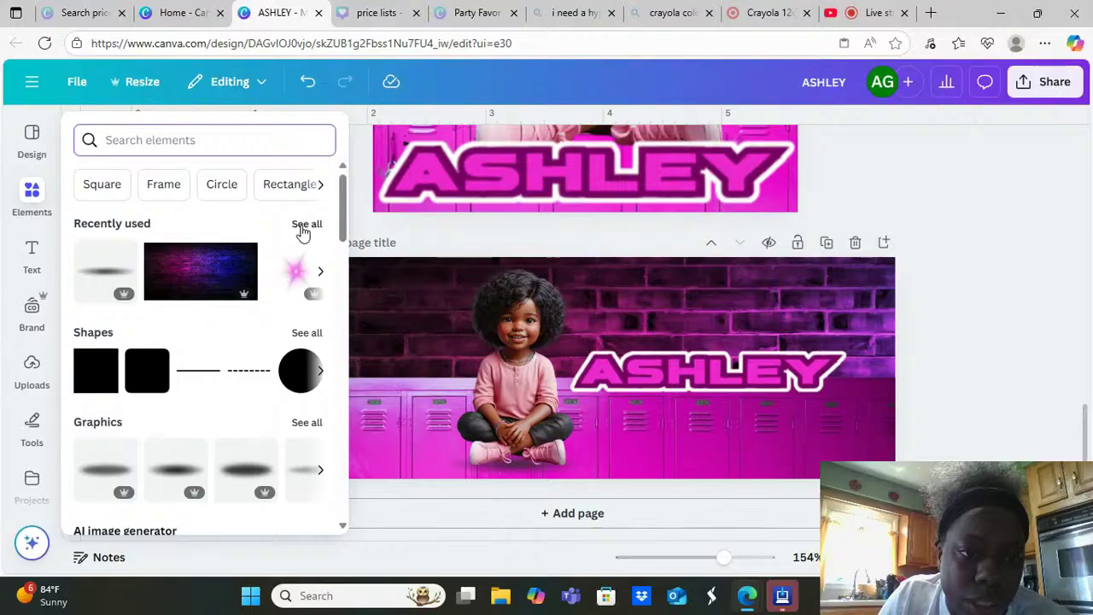
left_click(305, 225)
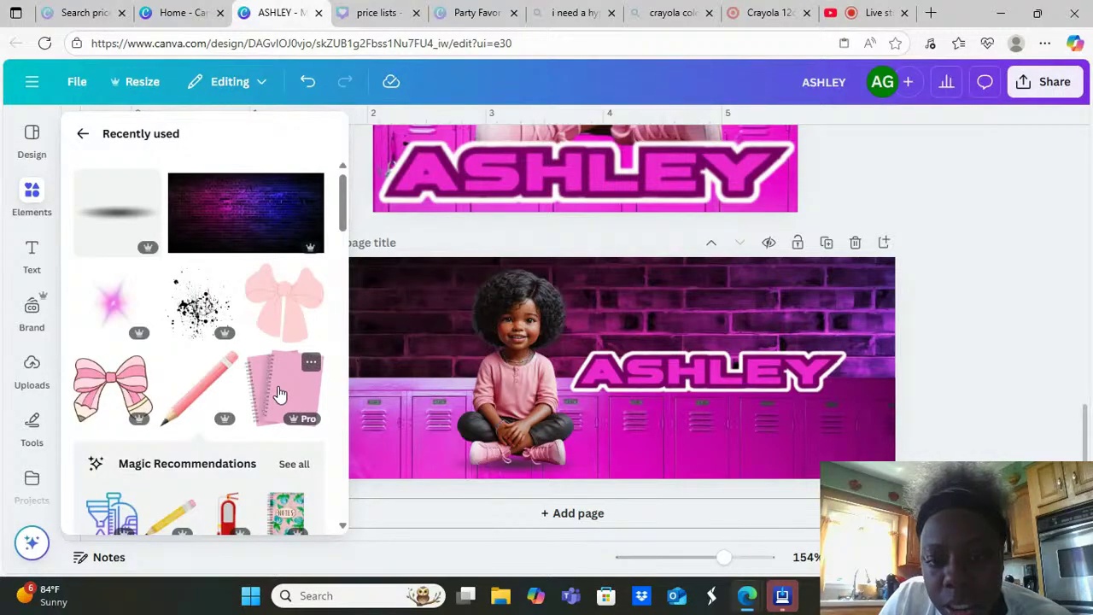
left_click(279, 393)
left_click(205, 397)
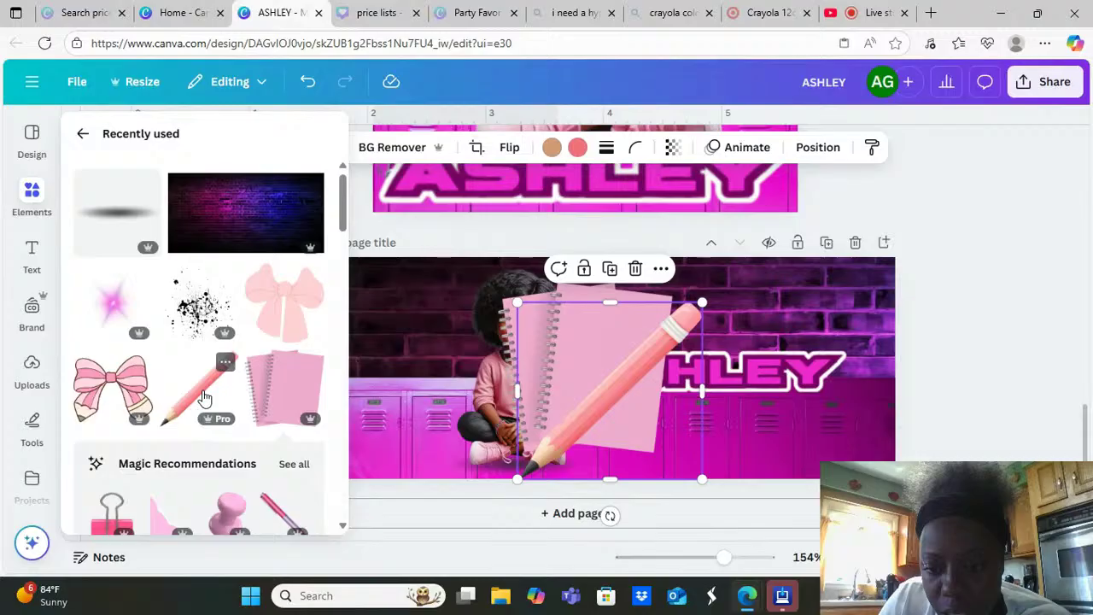
Shrink the pink notebooks to about half size and place them on the empty area left of the girl
mouse_move(723, 557)
left_mouse_down()
mouse_move(703, 557)
mouse_move(738, 565)
left_mouse_up()
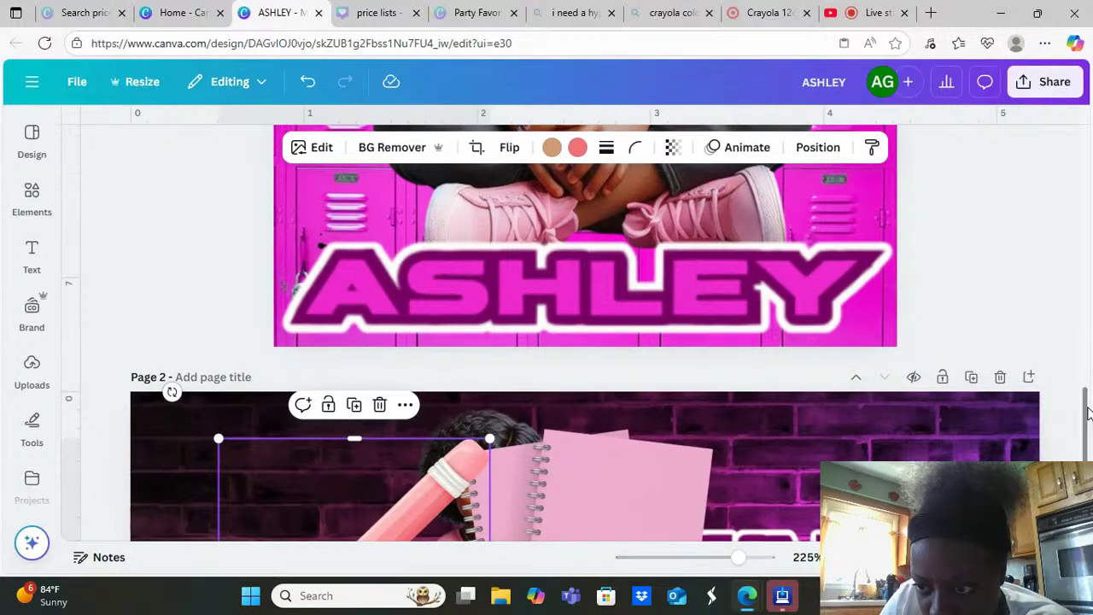
scroll(1086, 384, "down", 3)
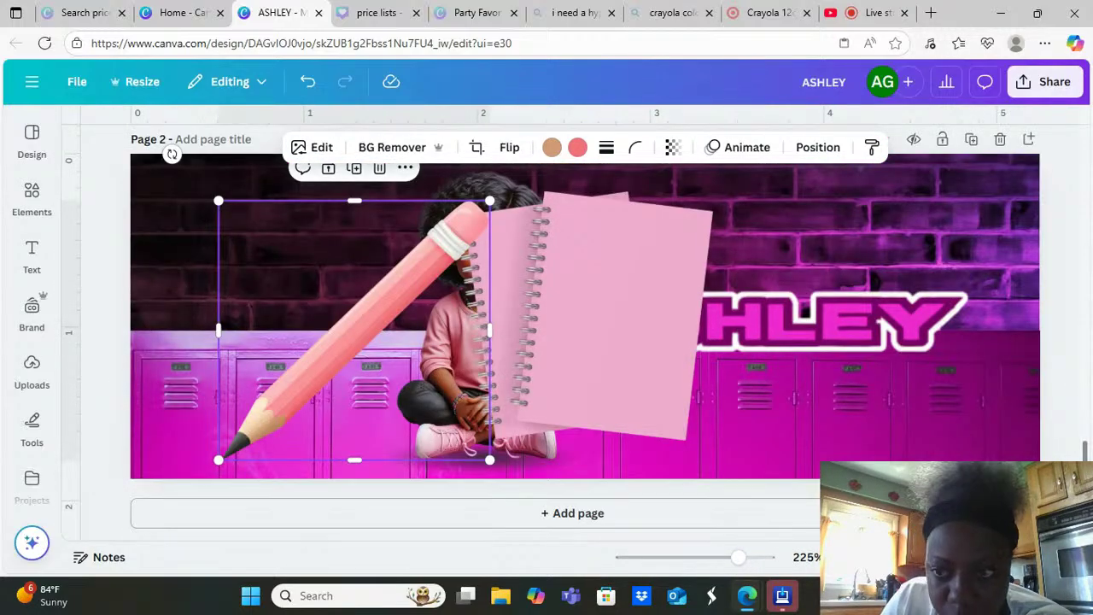
scroll(585, 331, "up", 1)
scroll(585, 331, "down", 1)
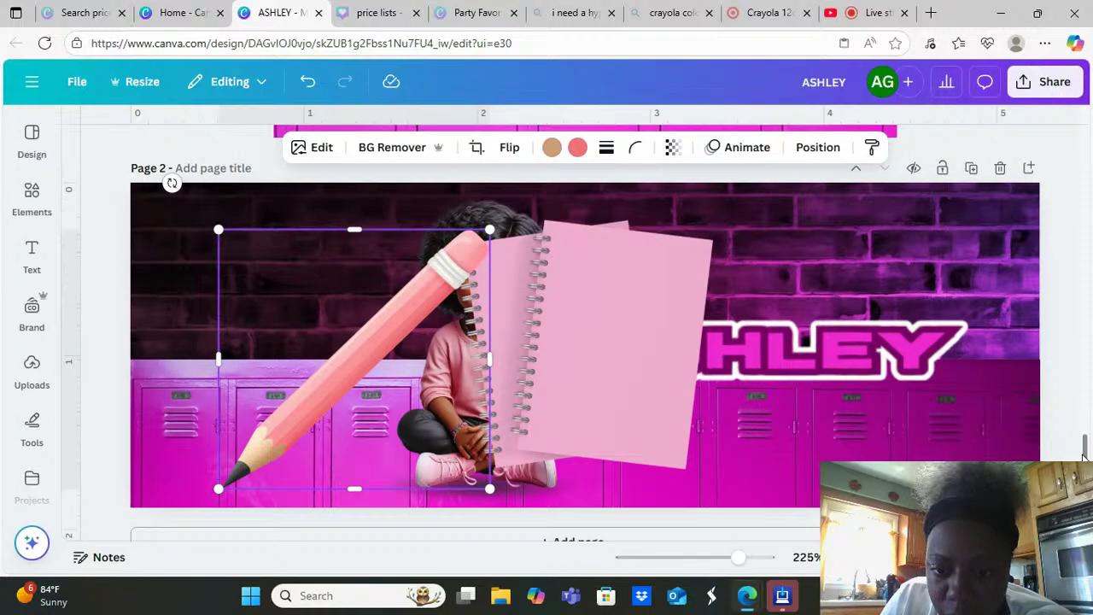
left_click(523, 387)
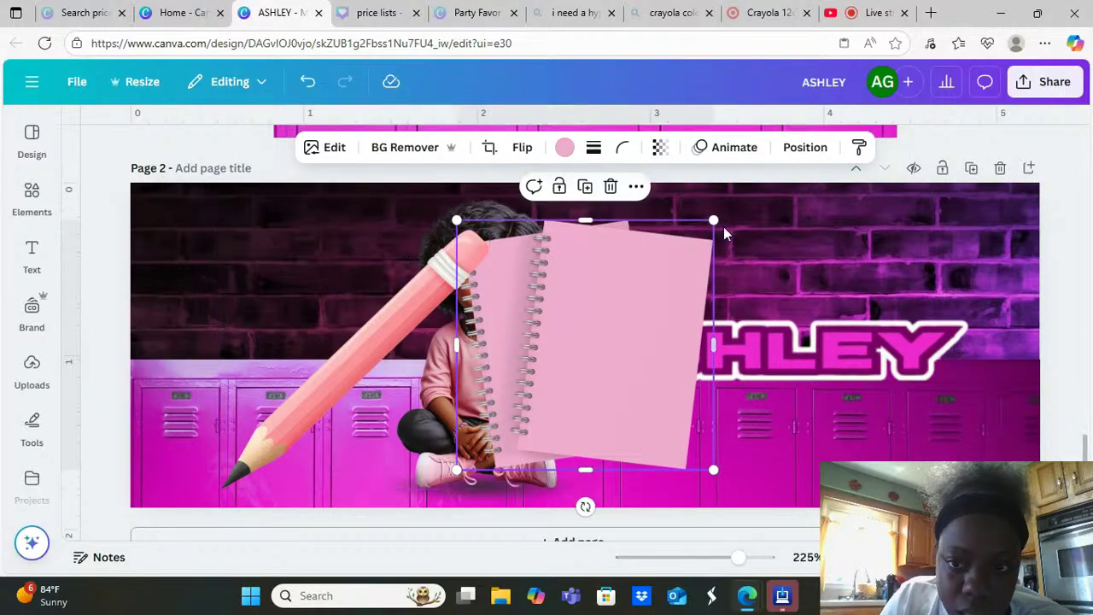
left_click_drag(672, 247, 557, 352)
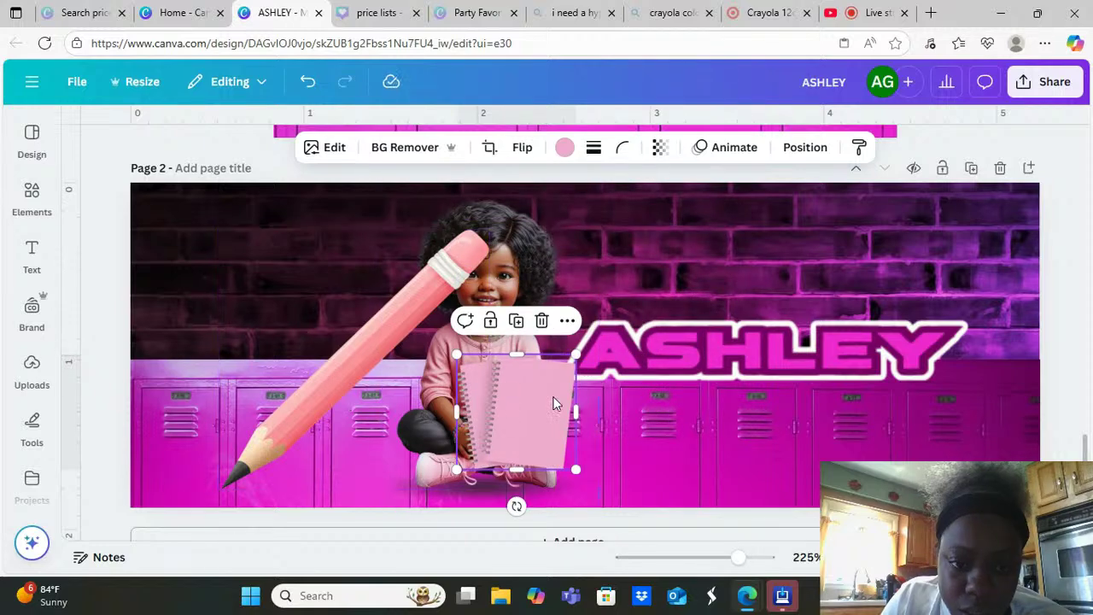
left_click_drag(553, 403, 356, 341)
Shrink the pink pencil and place it diagonally over the front of the notebooks
left_click(356, 341, "shift")
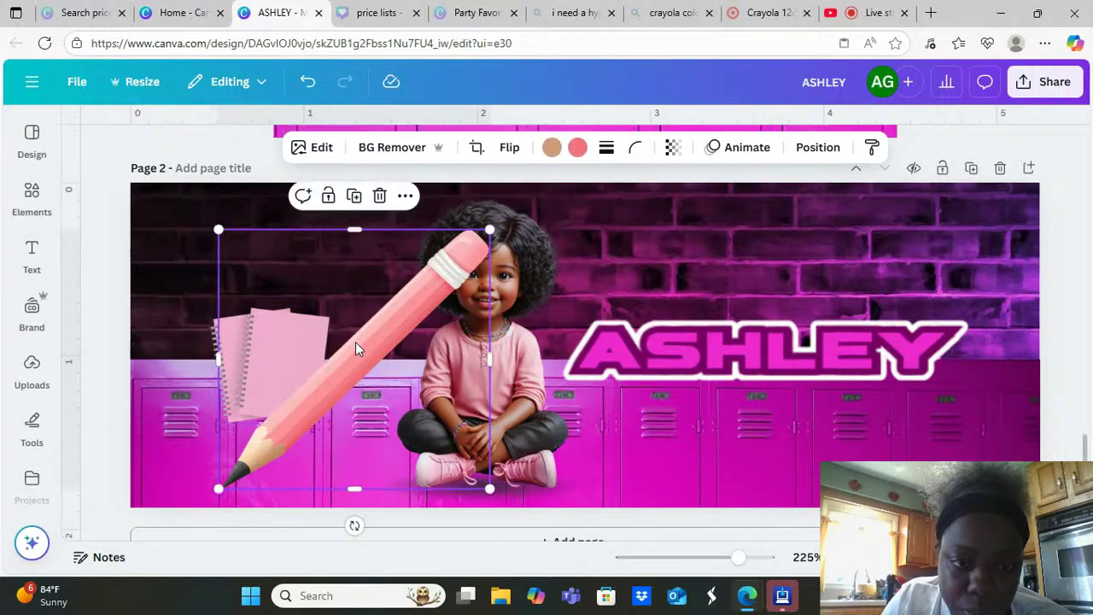
left_click_drag(484, 232, 321, 390)
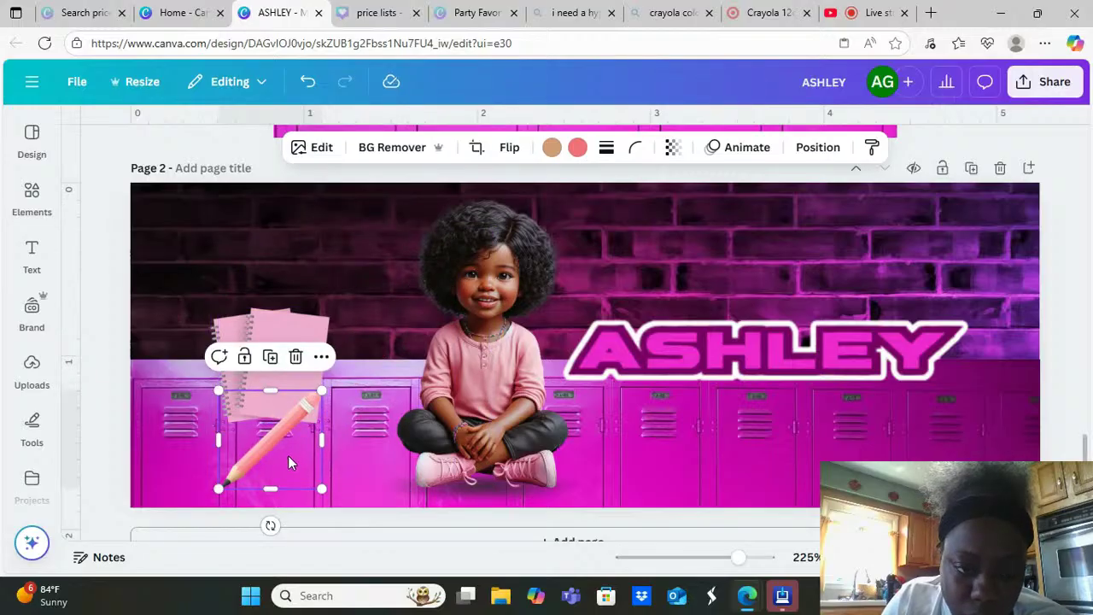
left_click_drag(288, 455, 327, 403)
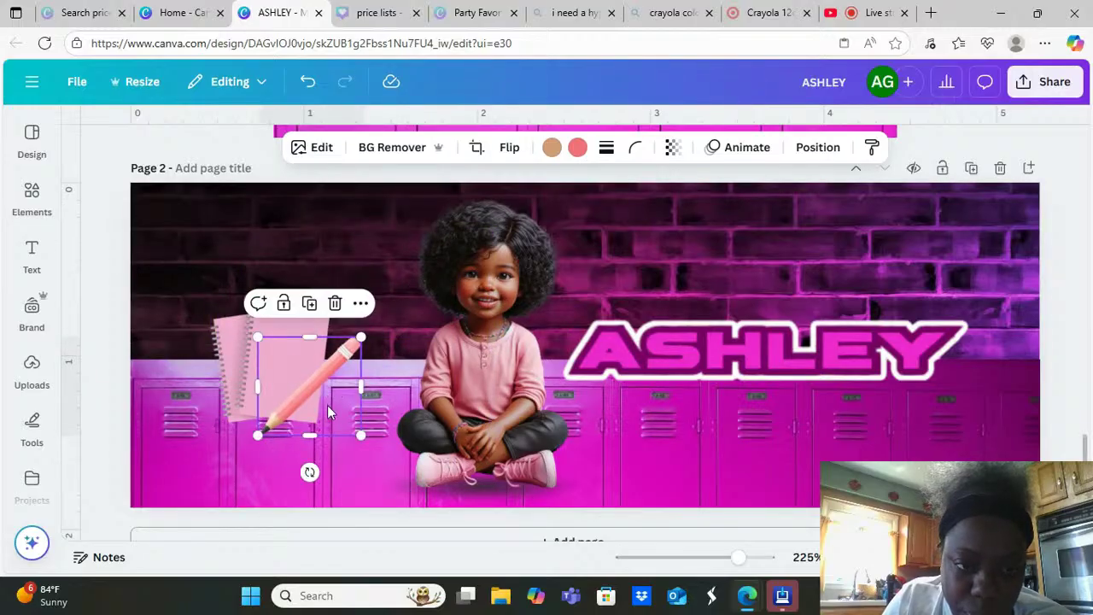
Enlarge the notebooks and pencil together and shift them slightly up and left, away from the girl
left_click(229, 350)
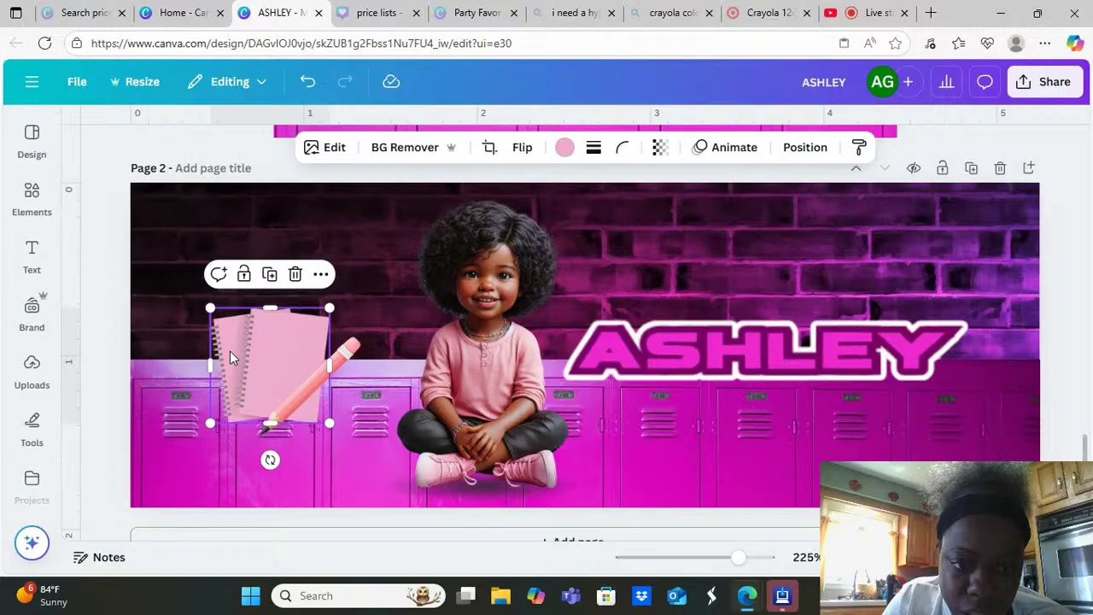
left_click(357, 376, "shift")
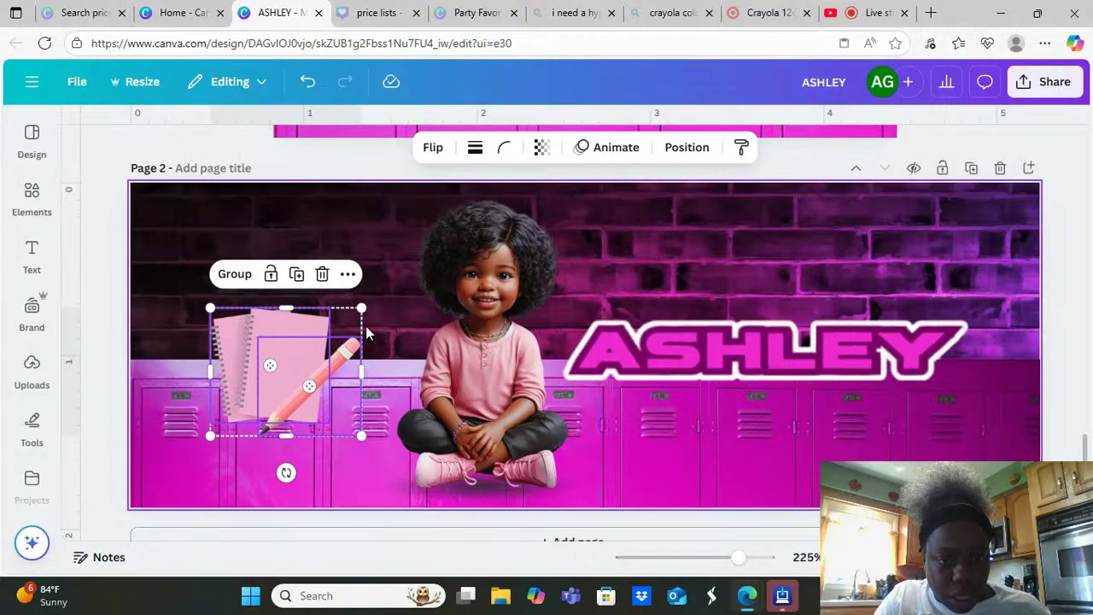
left_click_drag(363, 307, 410, 267)
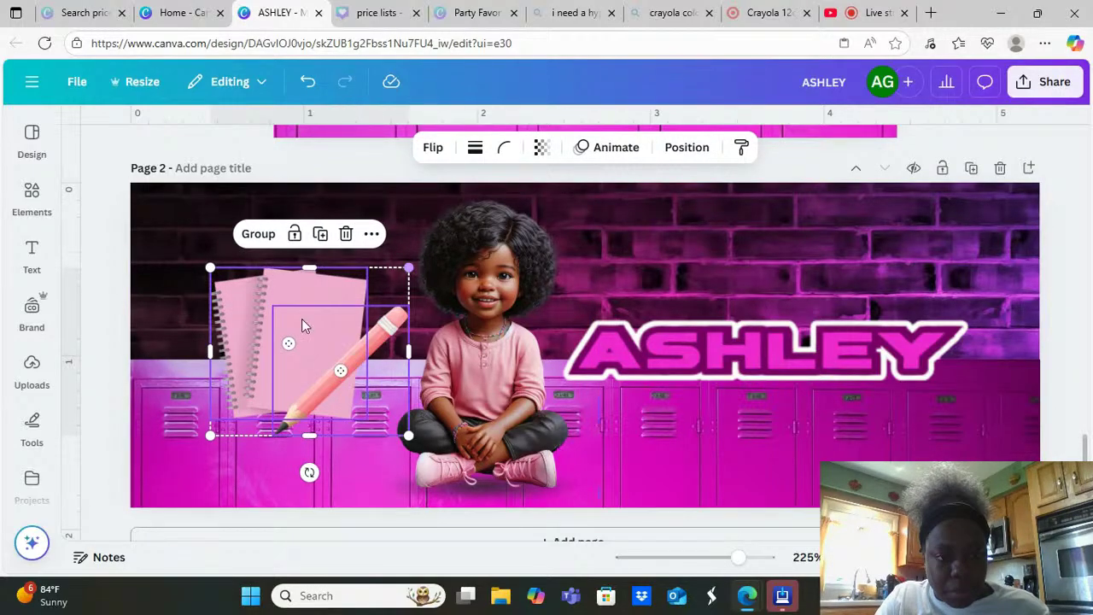
left_click_drag(261, 341, 244, 333)
left_click(168, 324)
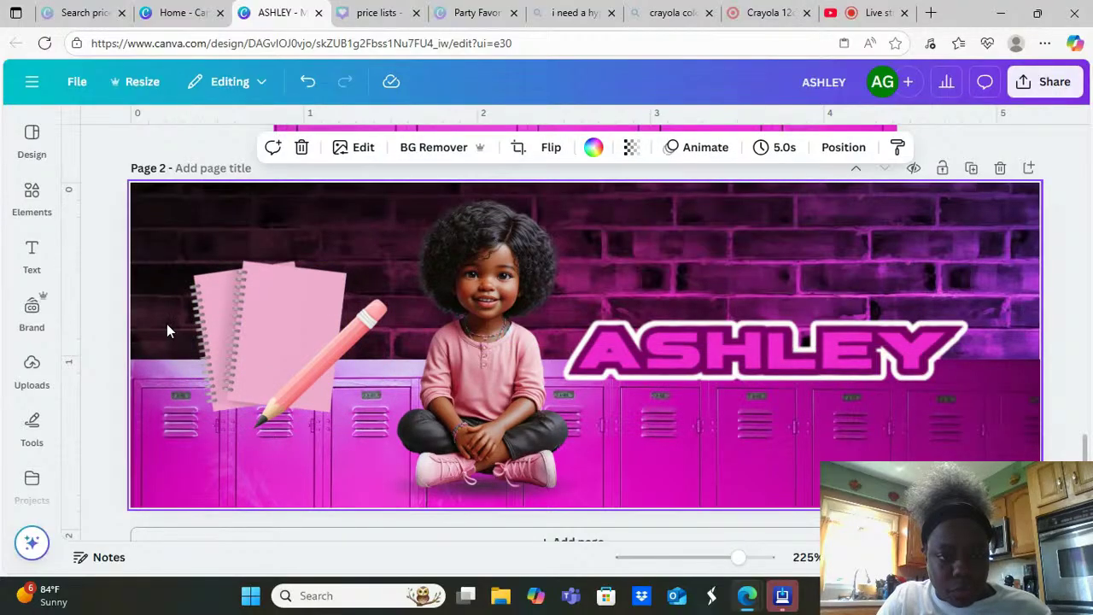
Rotate the notebooks slightly counterclockwise and shift the pencil up and left over them
left_click(216, 313)
left_click_drag(269, 450, 309, 457)
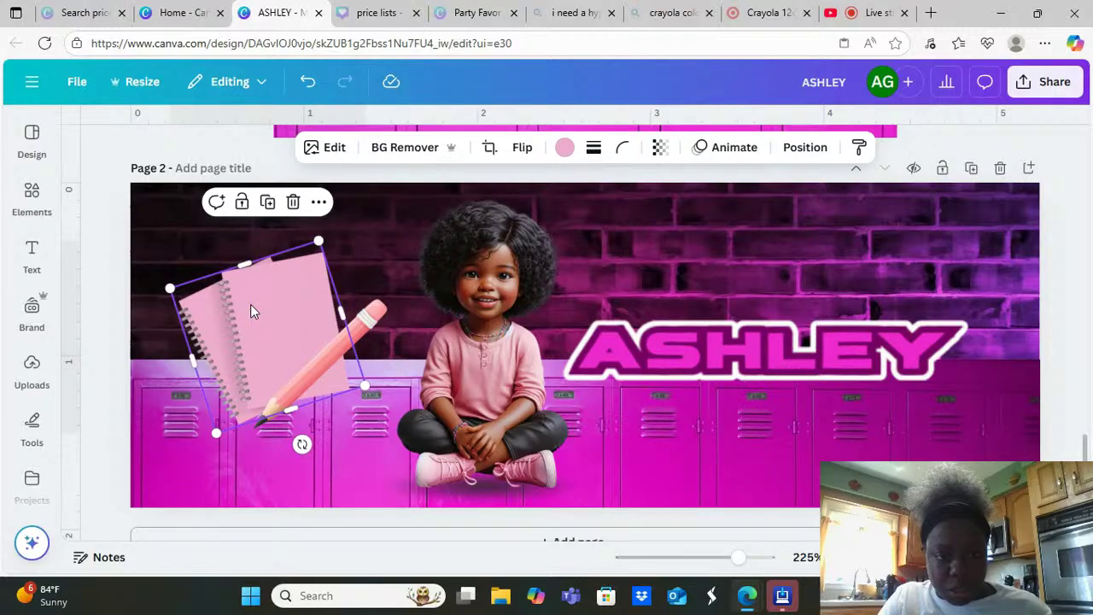
left_click(364, 320)
mouse_move(364, 320)
left_mouse_down()
mouse_move(369, 299)
mouse_move(359, 304)
left_mouse_up()
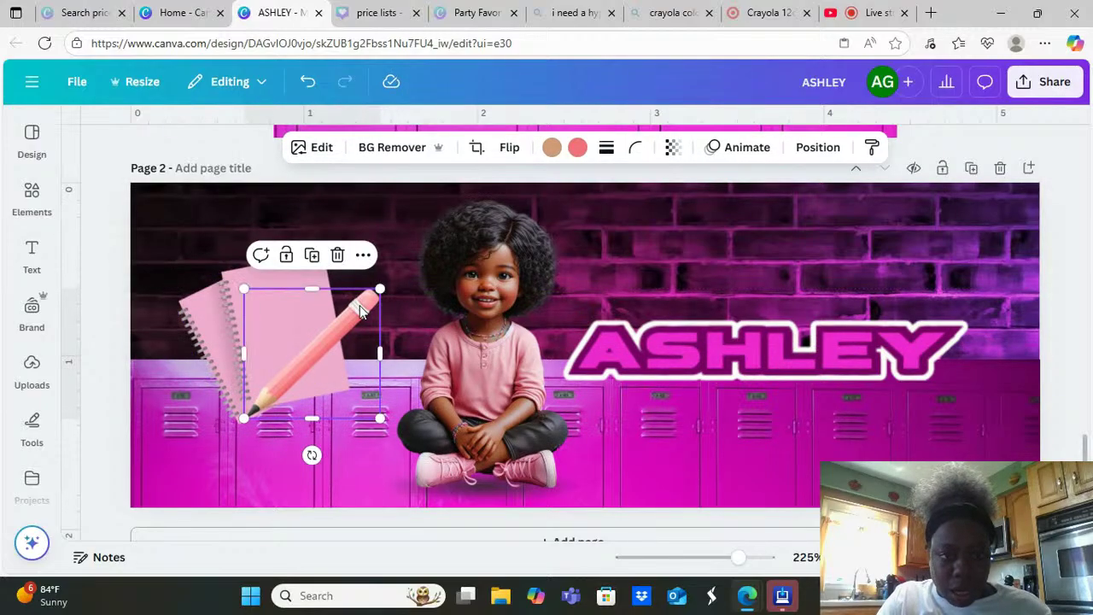
Enlarge the tilted notebooks and pencil together slightly so they fill the space left of the girl
left_click(208, 293, "shift")
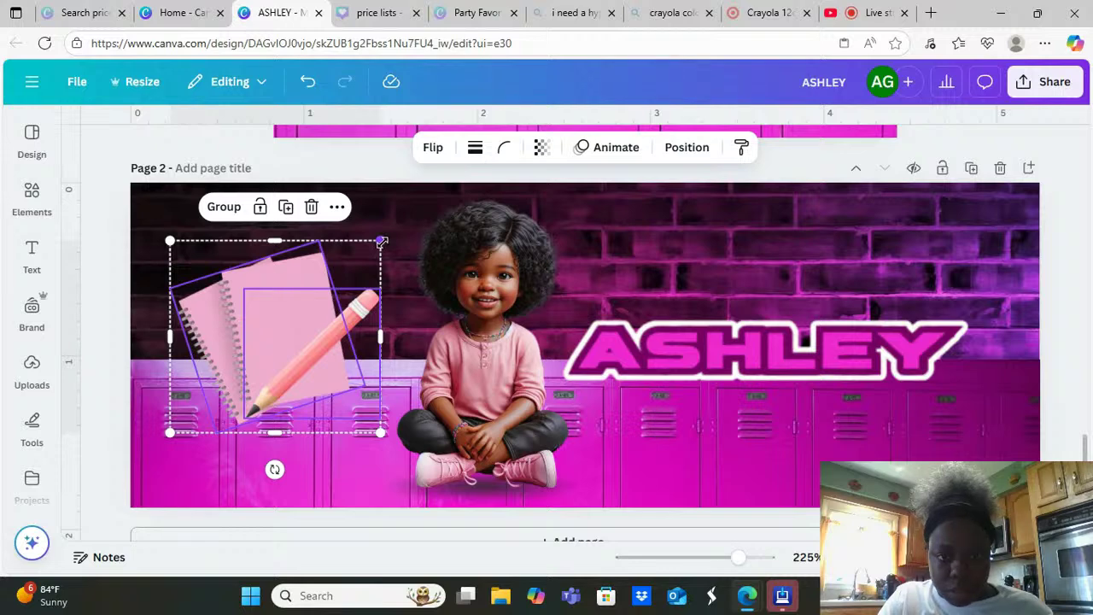
left_click_drag(355, 319, 351, 332)
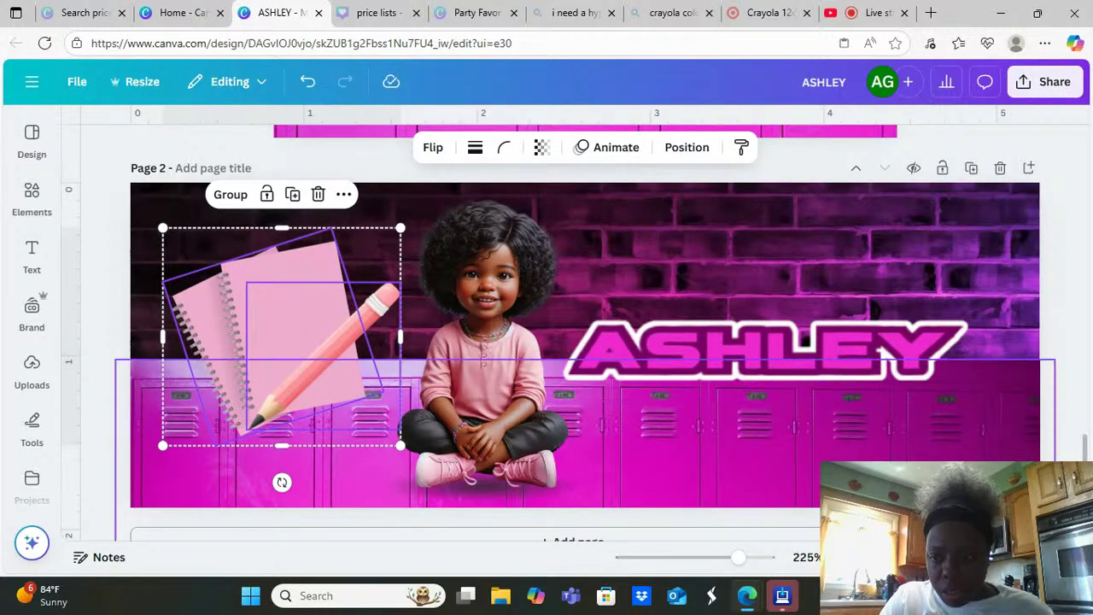
left_click(939, 518)
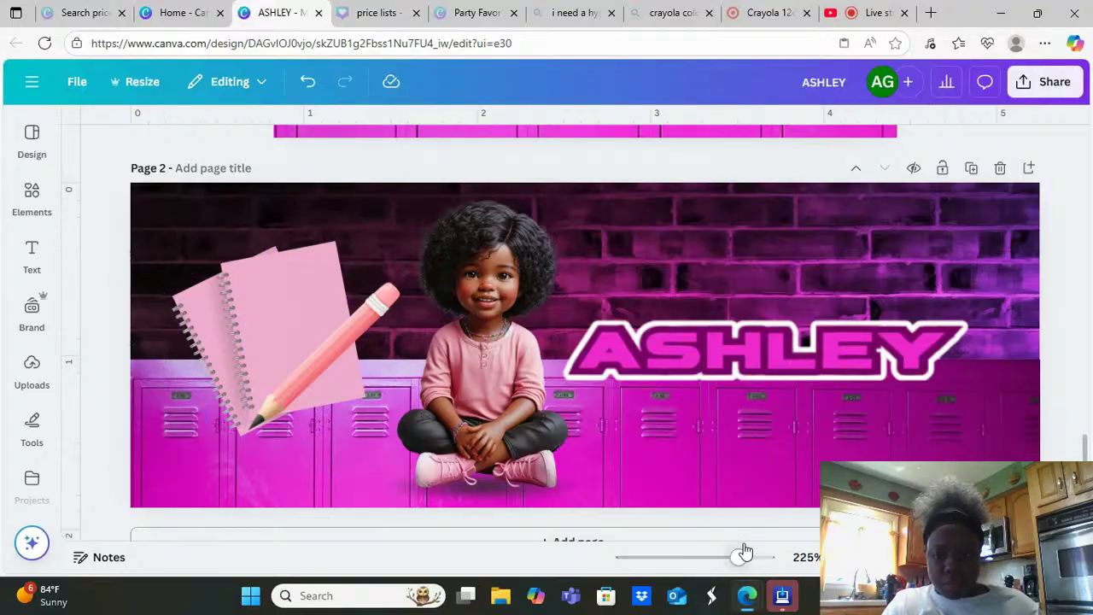
Move the name title on page 2 to the bottom left, beneath the notebooks and overlapping the girl's legs
left_click_drag(741, 555, 711, 559)
left_click(407, 362)
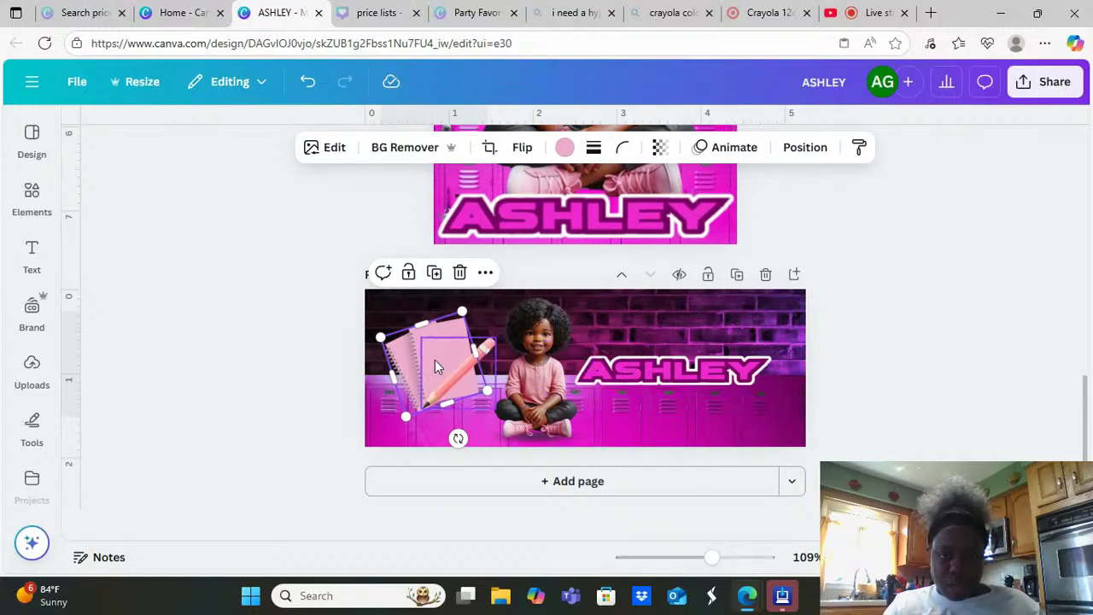
left_click(261, 384)
left_click_drag(710, 349, 510, 411)
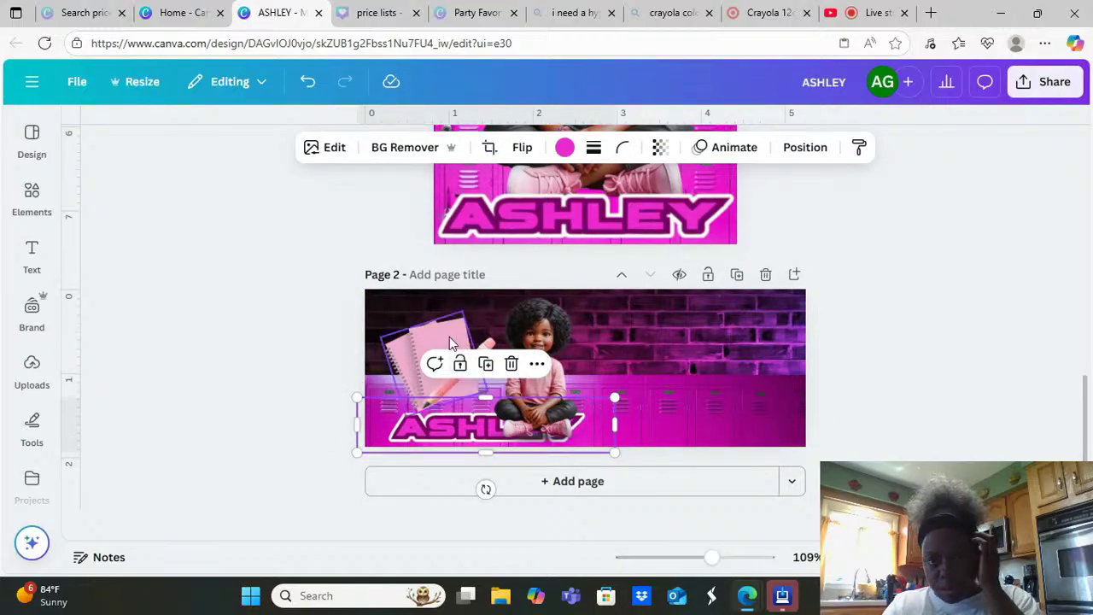
Move the notebooks to the girl's right-hand side, tilt them clockwise and shrink them beside her torso
left_click(450, 338)
left_click_drag(451, 343, 610, 343)
left_click_drag(633, 439, 553, 432)
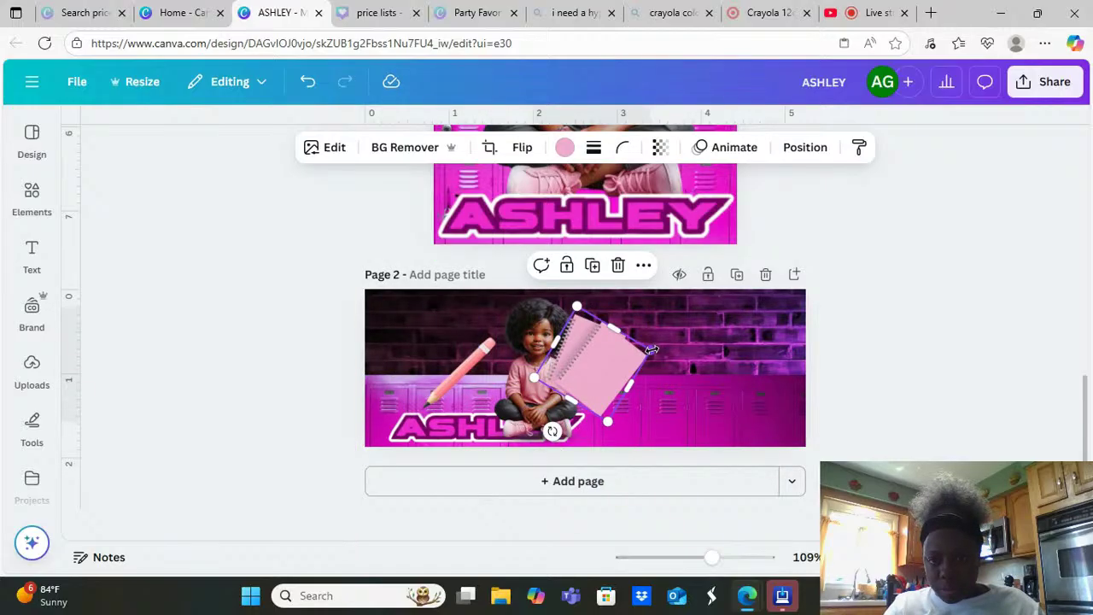
left_click_drag(651, 349, 580, 381)
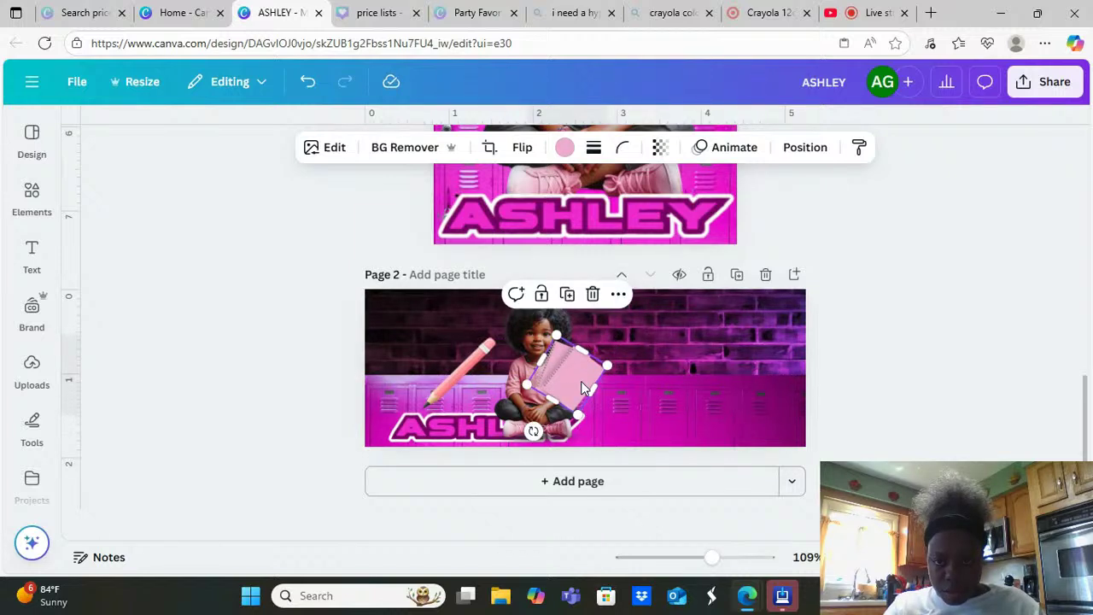
Send the notebooks on page 2 backward so they sit behind the seated girl
left_click(803, 149)
left_click(141, 232)
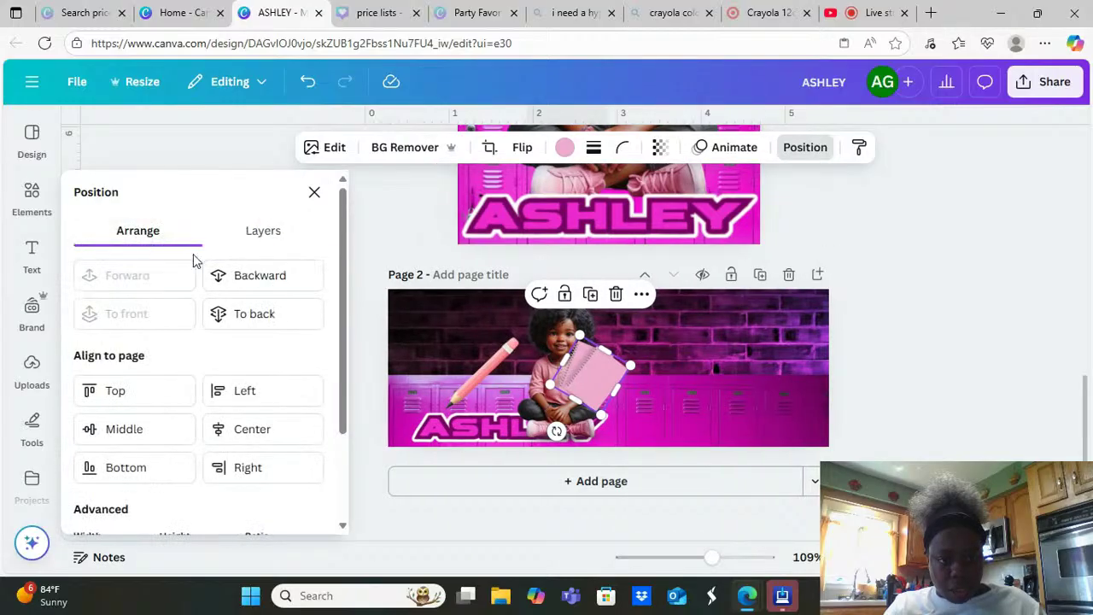
left_click(252, 286)
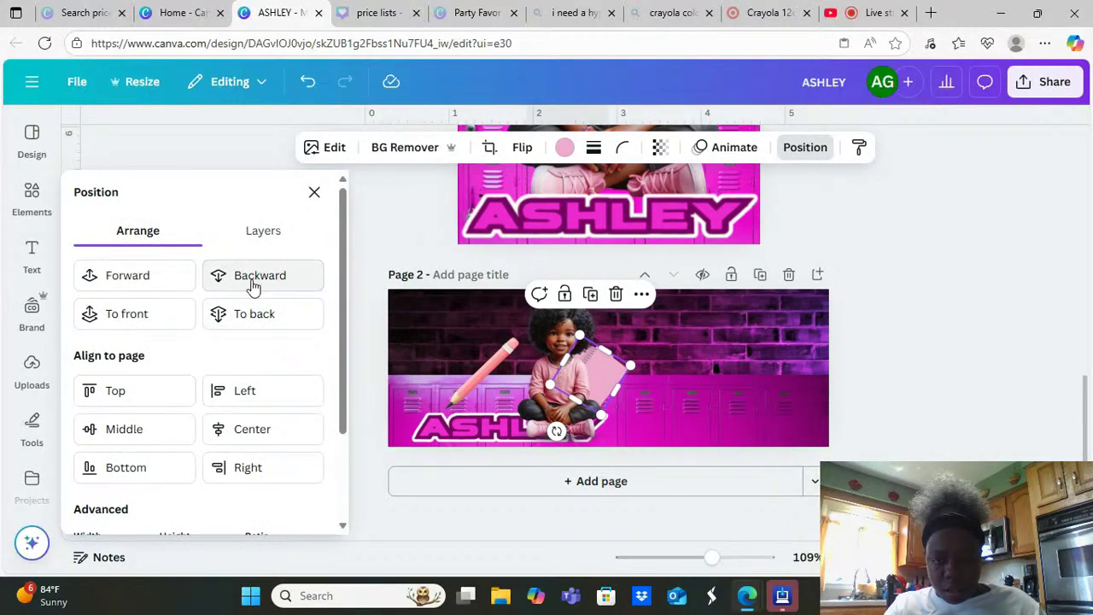
Rotate the pencil so its tip points to the upper left, move it against the girl's side and send it behind her
left_click(487, 368)
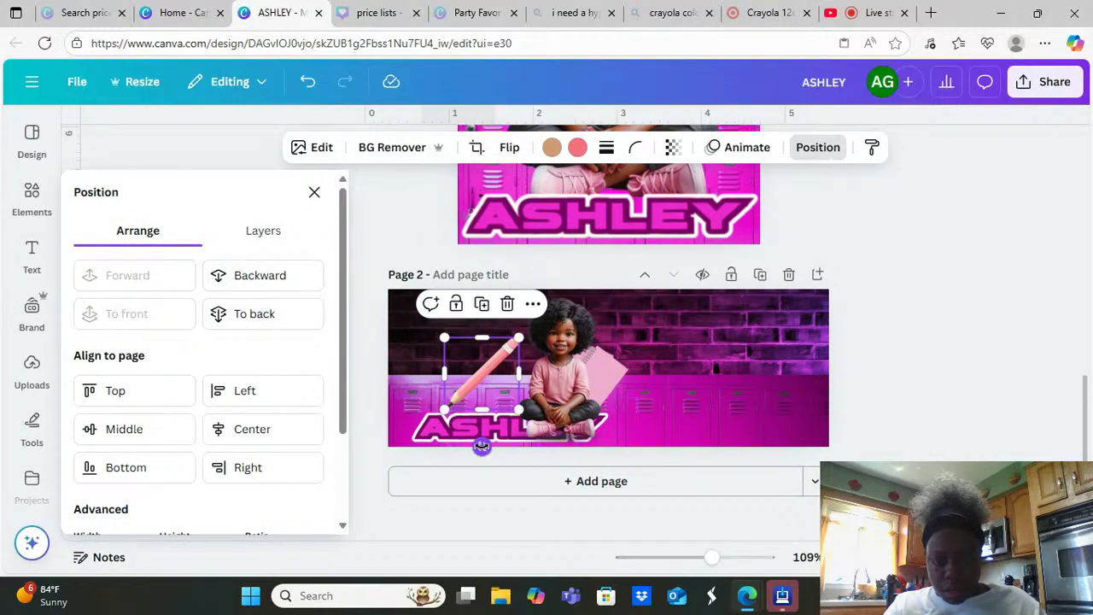
left_click_drag(482, 446, 388, 410)
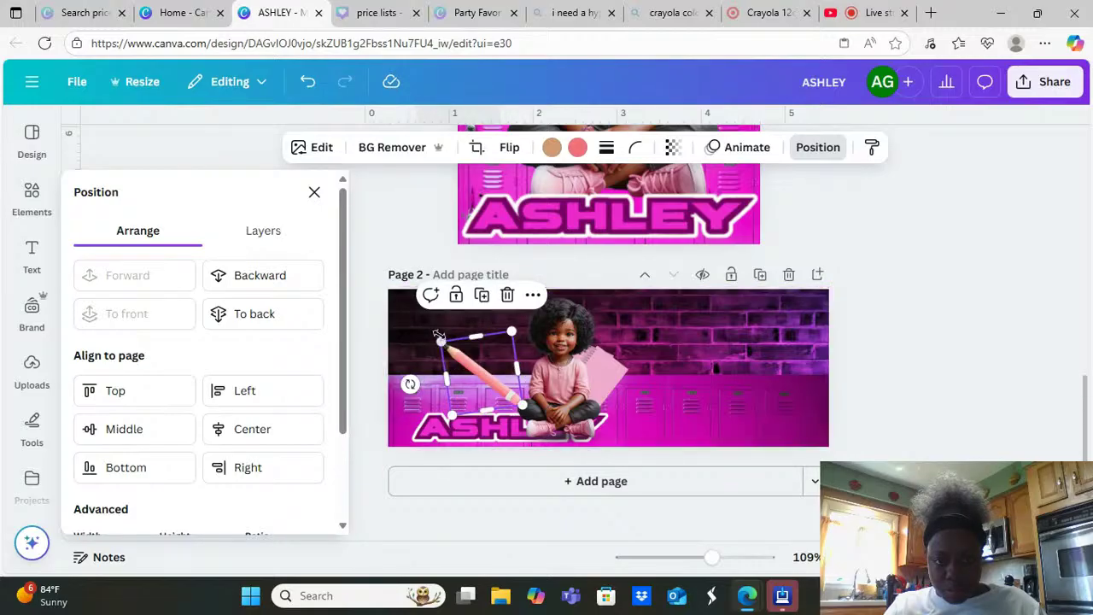
mouse_move(478, 369)
left_mouse_down()
mouse_move(514, 381)
mouse_move(507, 374)
left_mouse_up()
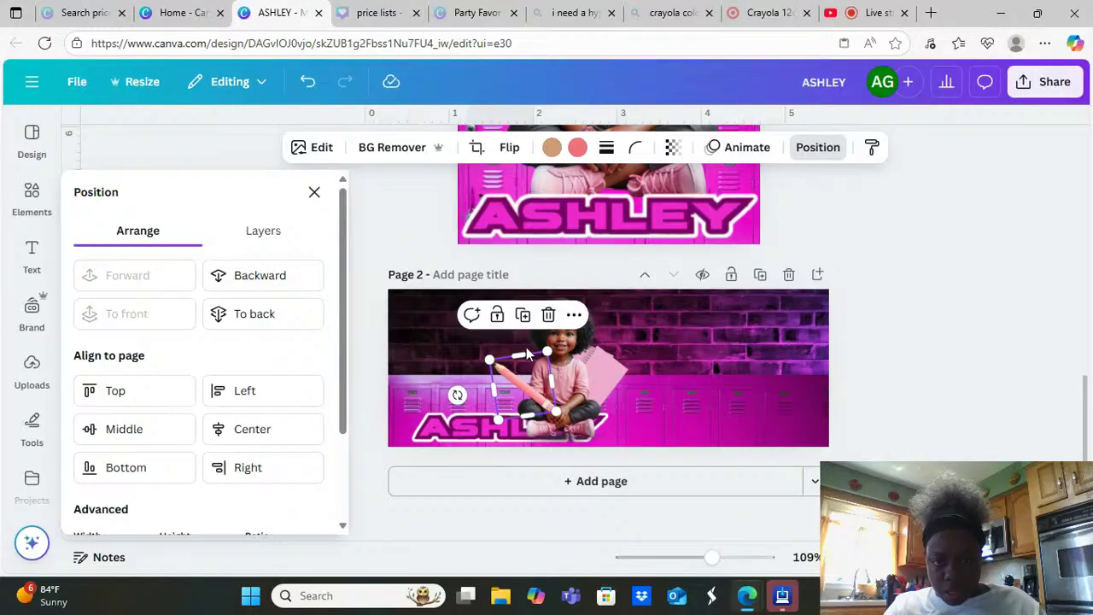
left_click(287, 291)
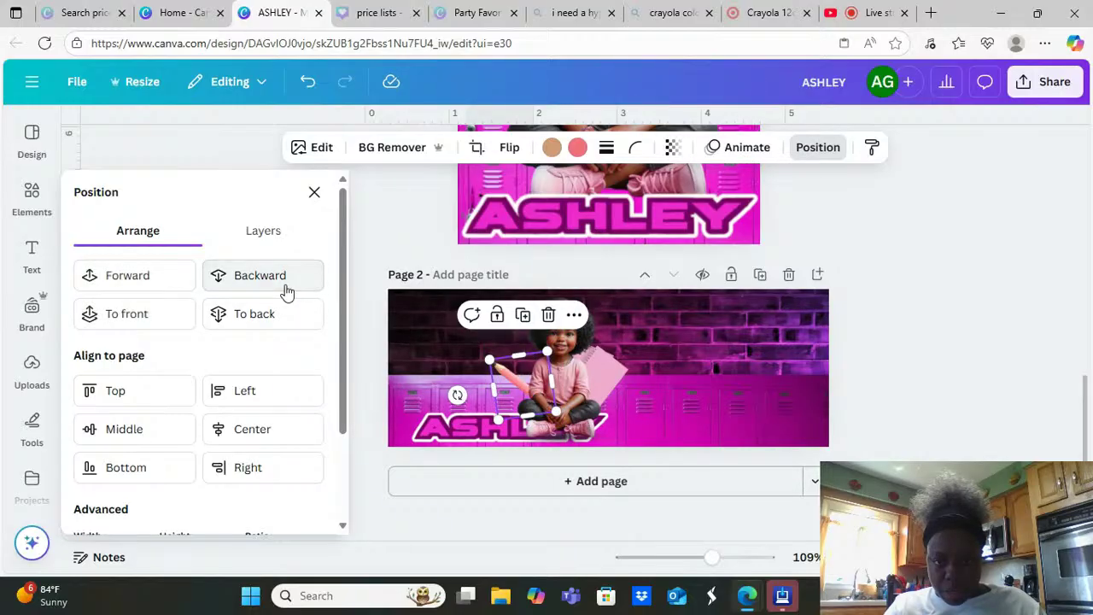
left_click(451, 385)
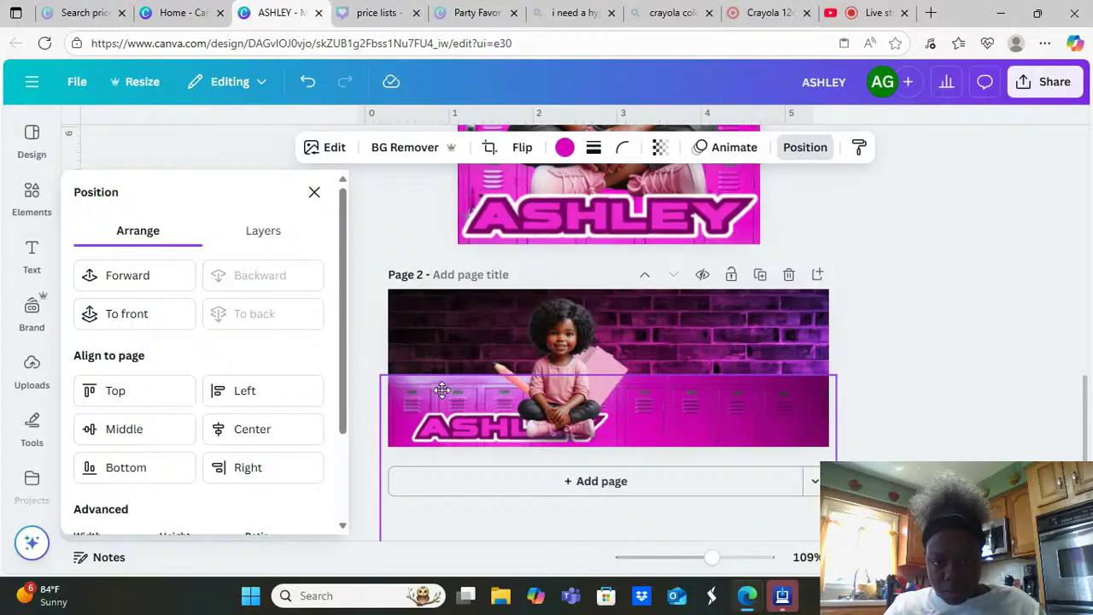
Duplicate the pencil, tilt the copy more upright beside the first one and send it behind the girl
left_click(510, 378)
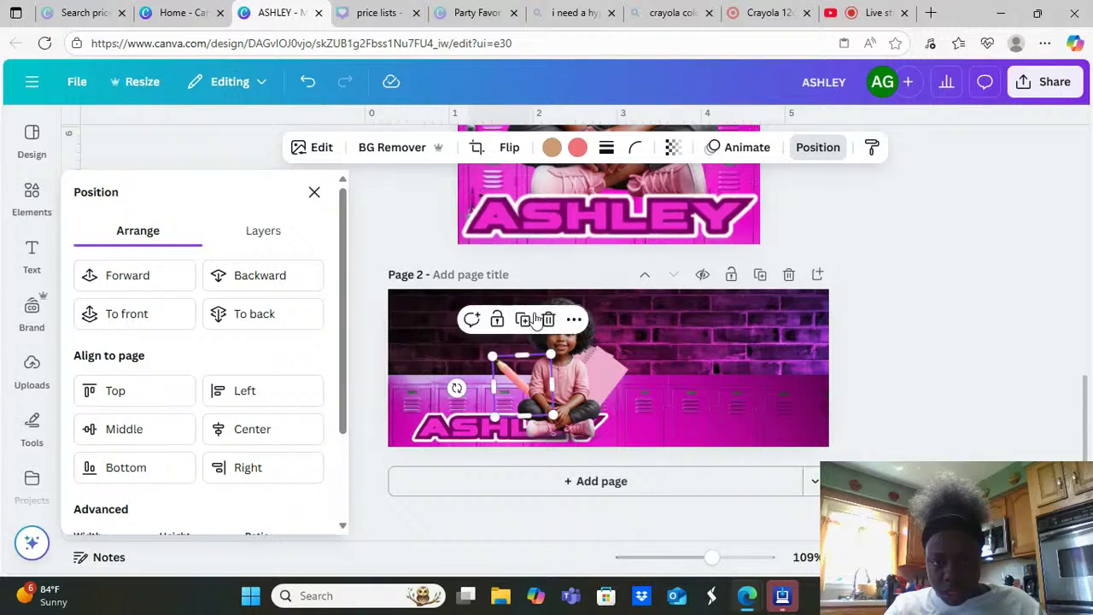
left_click(529, 319)
left_click_drag(514, 433, 598, 398)
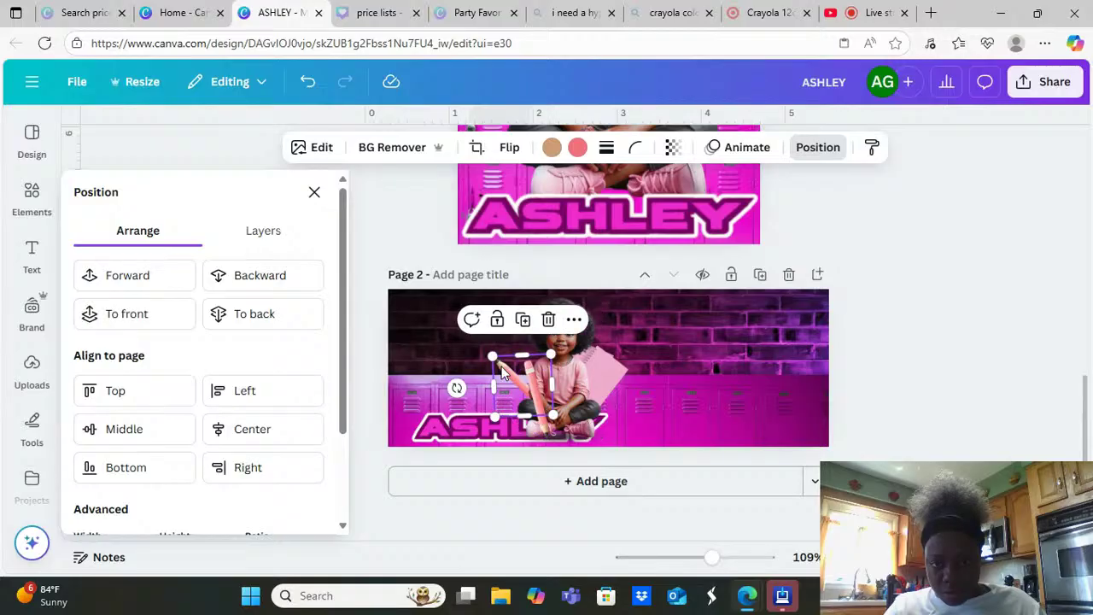
mouse_move(504, 369)
left_mouse_down()
mouse_move(529, 391)
mouse_move(524, 369)
left_mouse_up()
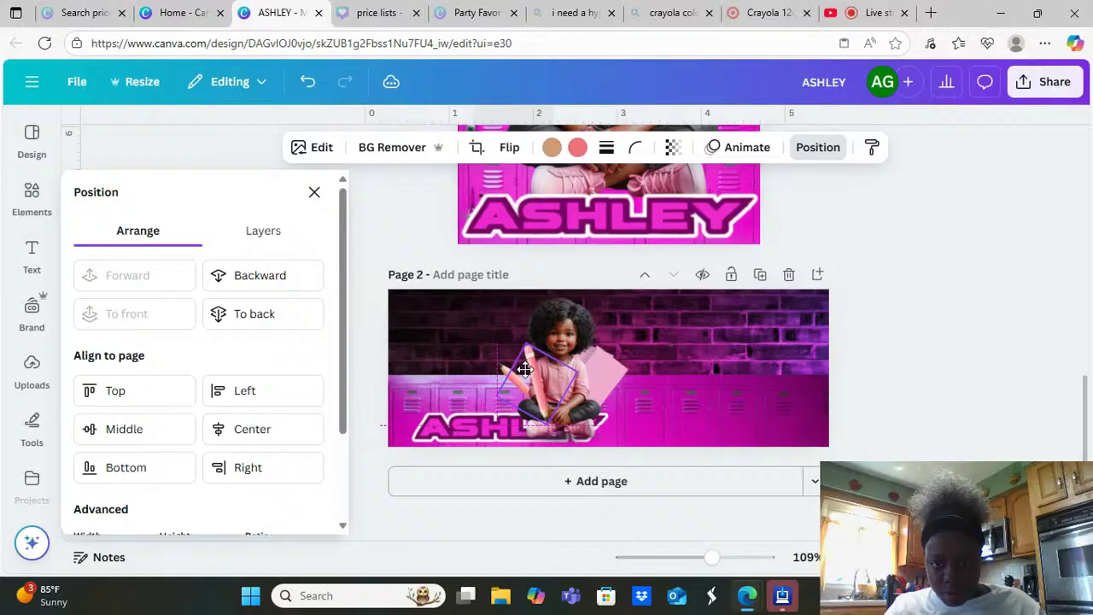
left_click_drag(524, 369, 524, 372)
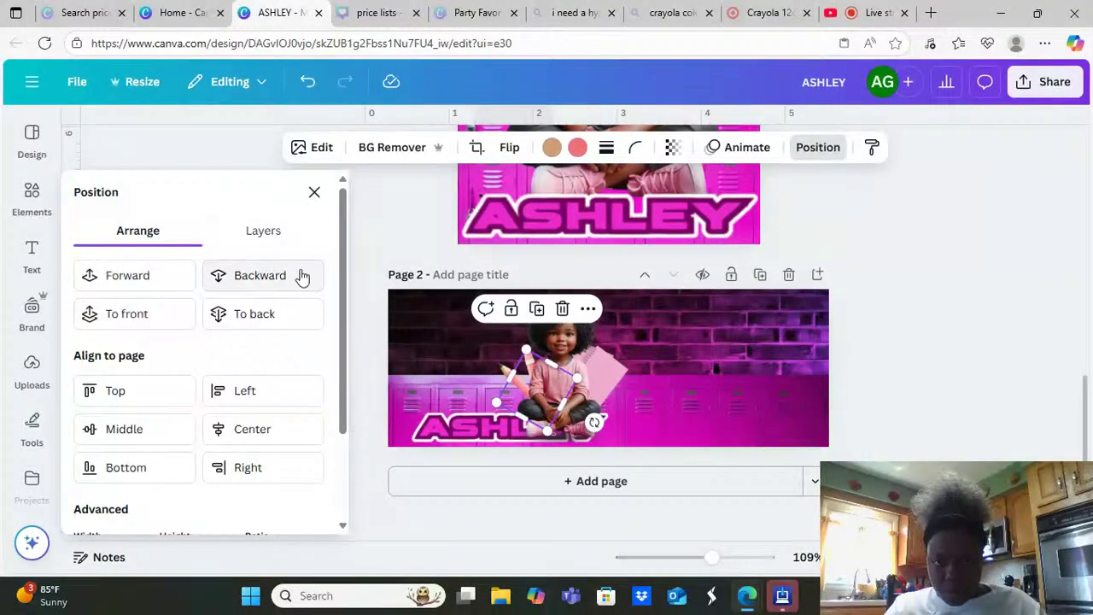
left_click(299, 276)
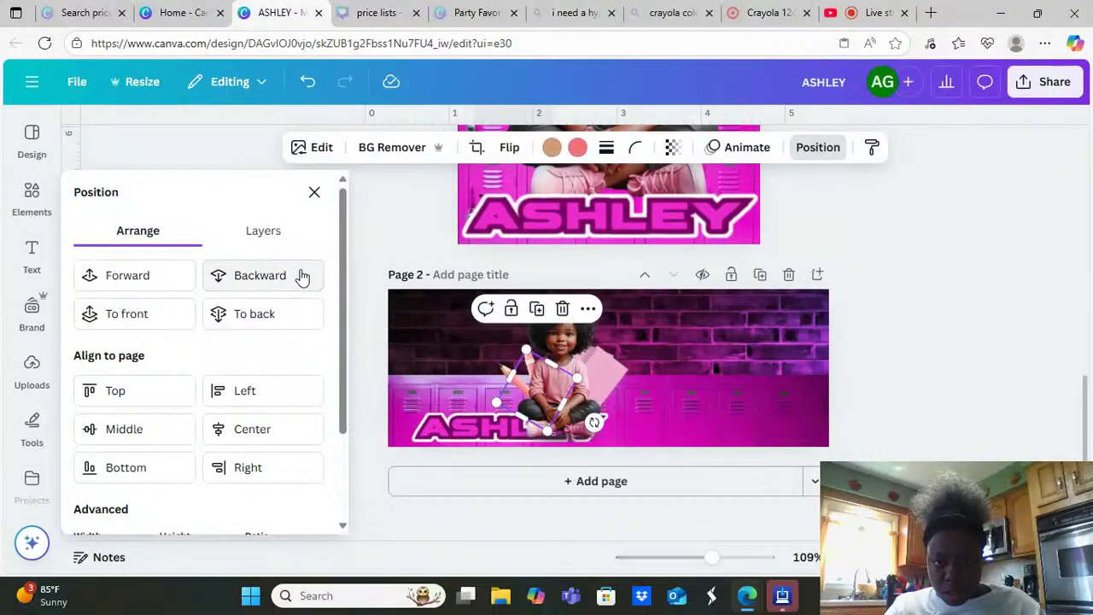
left_click(816, 339)
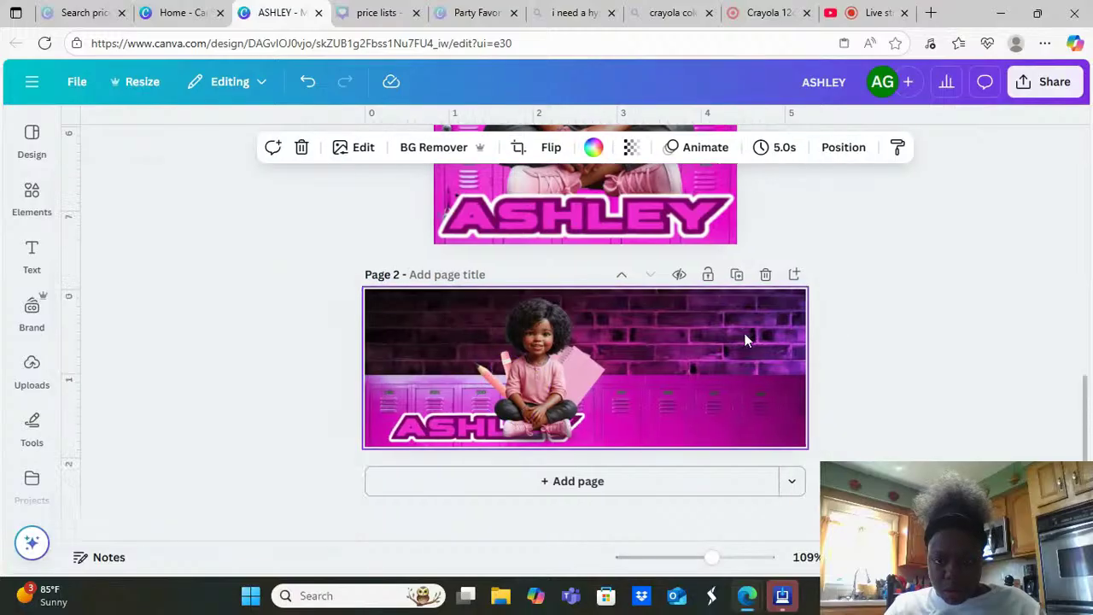
Group the girl with the notebooks and both pencils, move the group to the right of the name title and enlarge it slightly
left_click(595, 365)
left_click(673, 337)
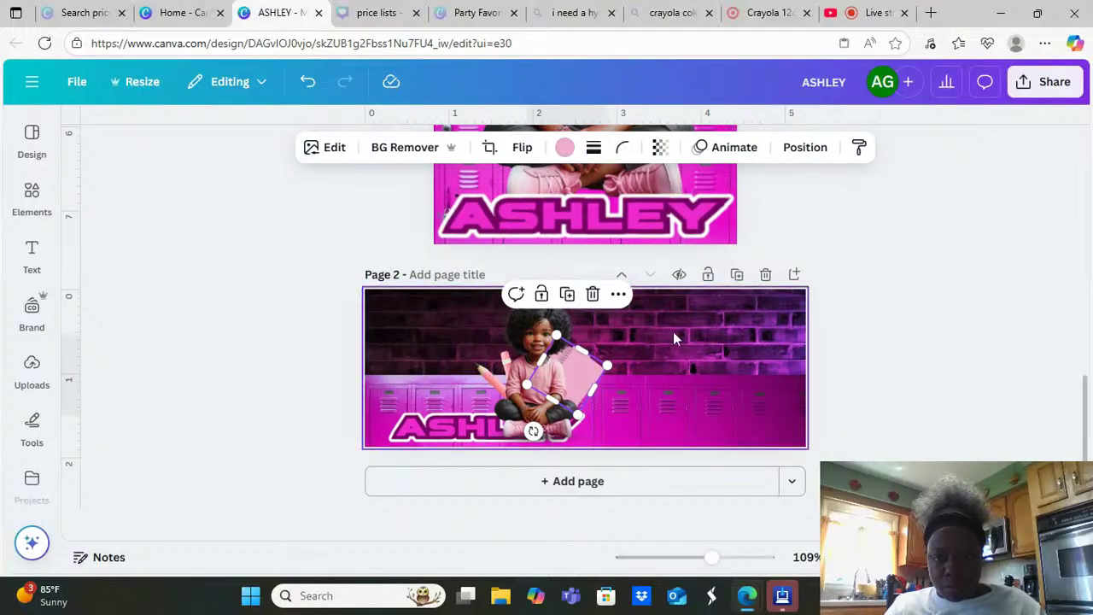
left_click_drag(637, 359, 488, 369)
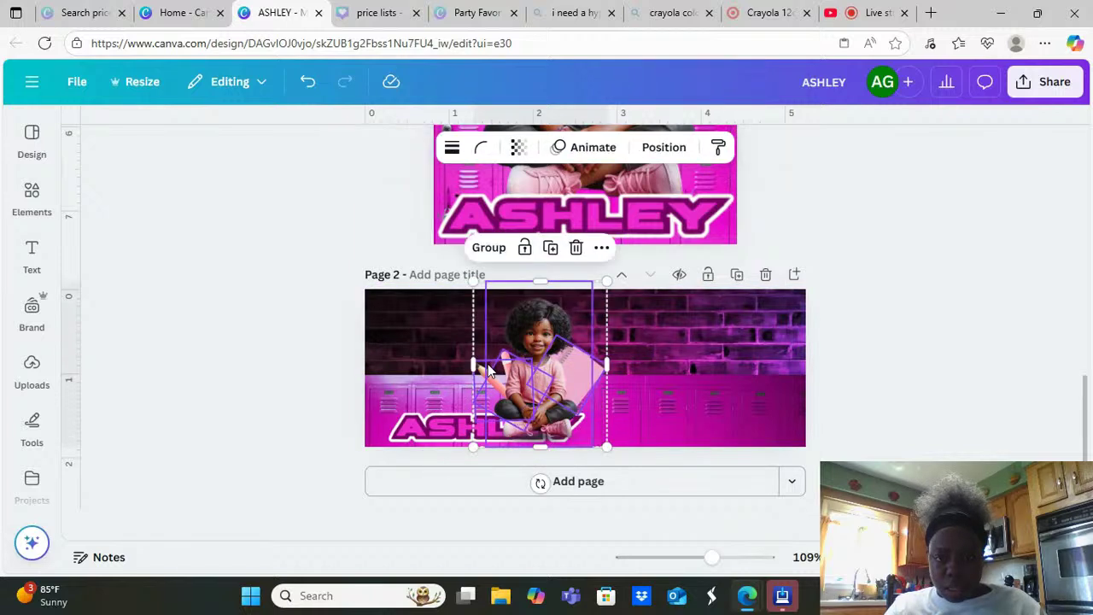
left_click(488, 247)
left_click_drag(564, 347, 673, 345)
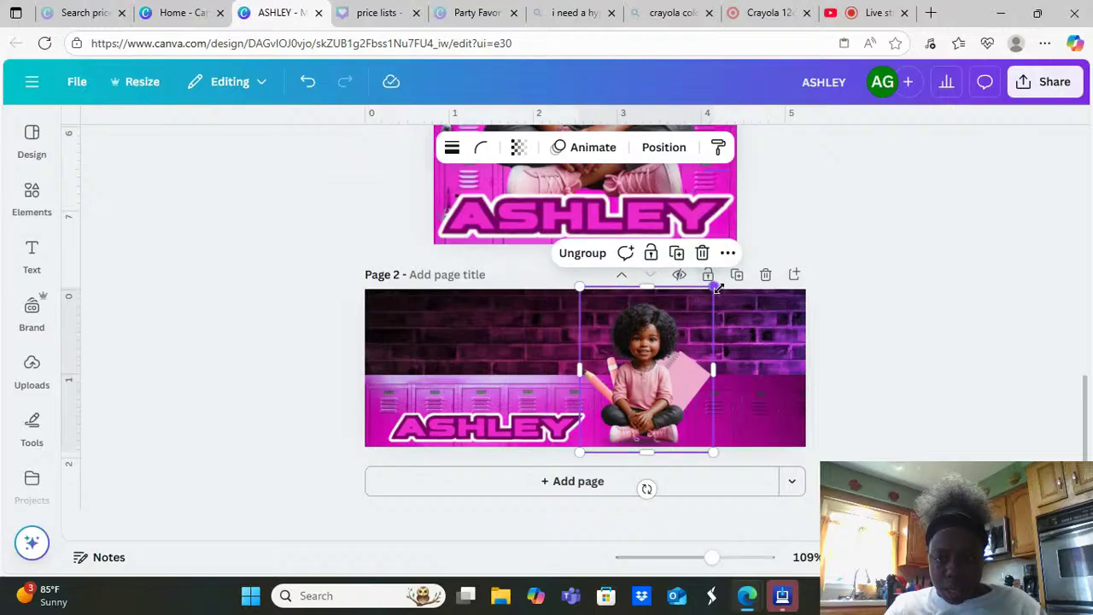
mouse_move(715, 289)
left_mouse_down()
mouse_move(734, 262)
mouse_move(723, 282)
left_mouse_up()
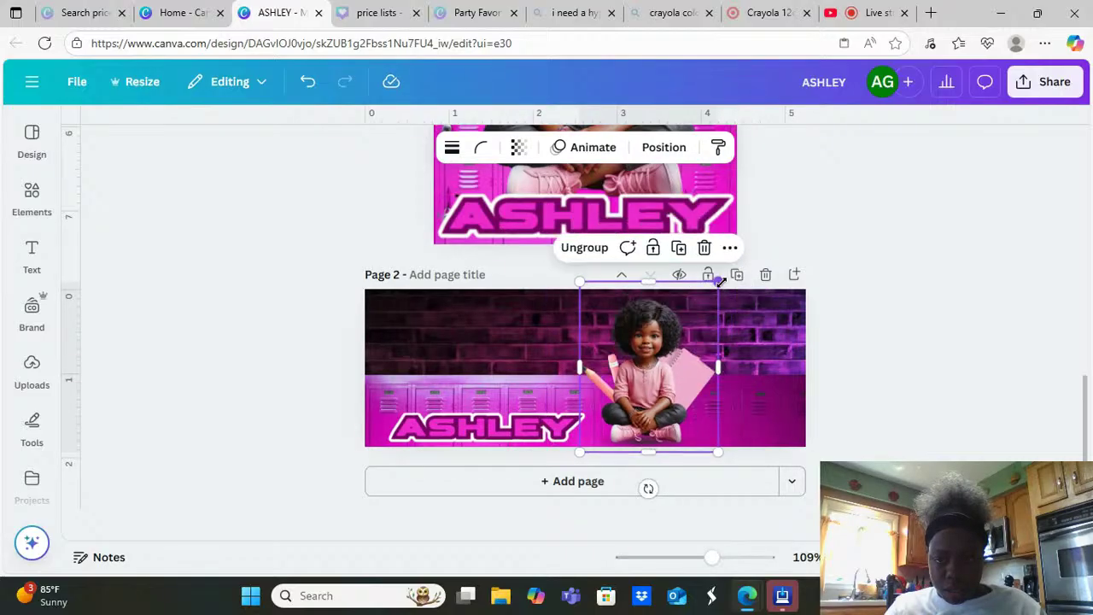
left_click(686, 339)
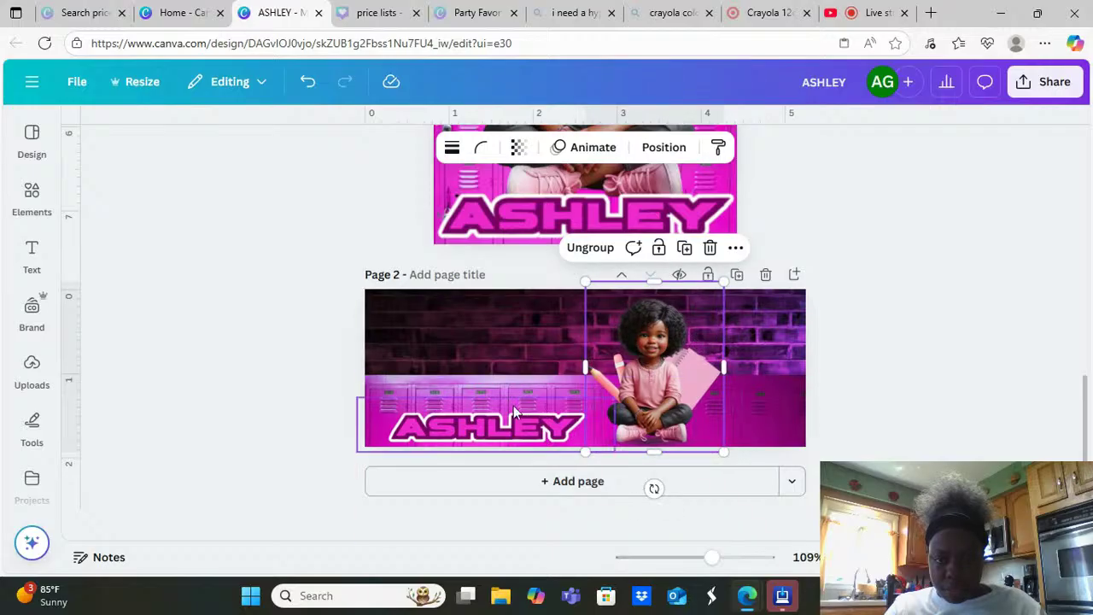
Enlarge the name title at the lower left of page 2 and shift the girl group farther right to clear it
mouse_move(512, 424)
left_mouse_down()
mouse_move(511, 372)
mouse_move(515, 417)
mouse_move(531, 422)
left_mouse_up()
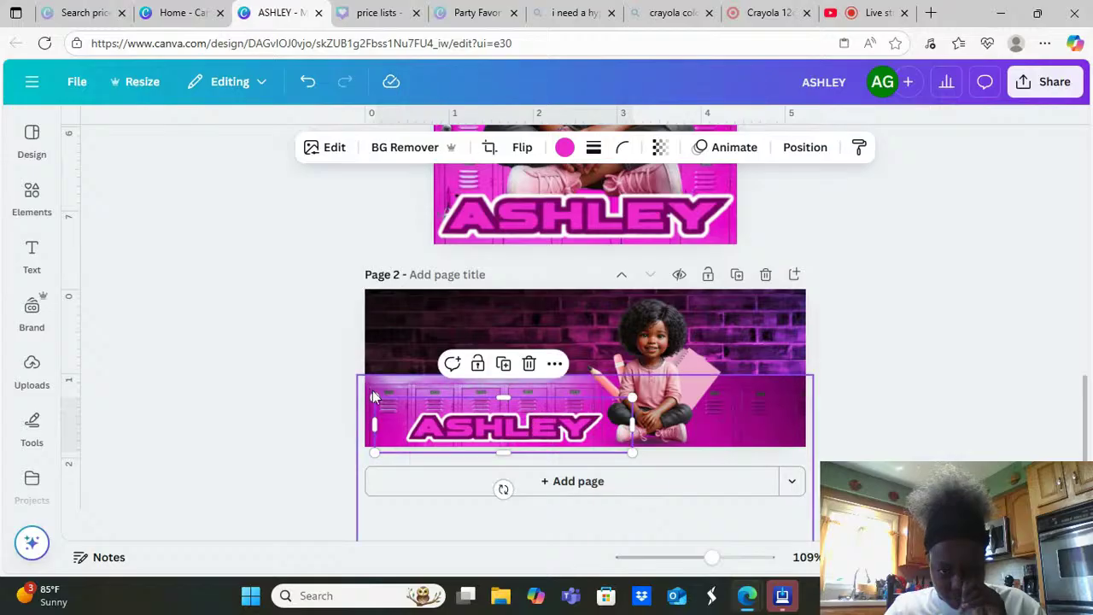
left_click_drag(373, 393, 348, 380)
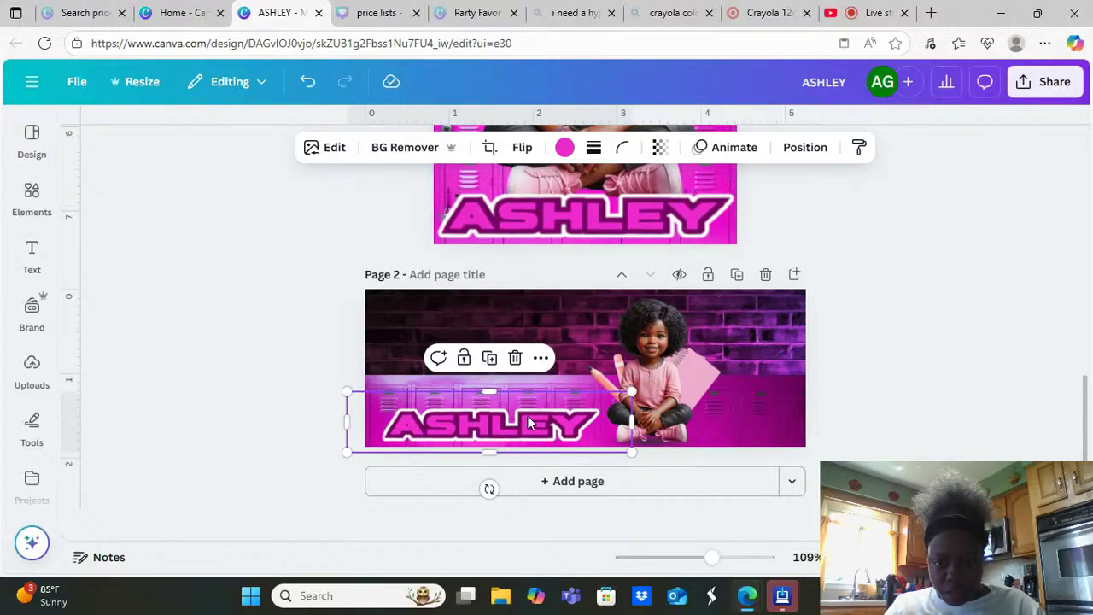
mouse_move(523, 417)
left_mouse_down()
mouse_move(532, 415)
mouse_move(523, 416)
left_mouse_up()
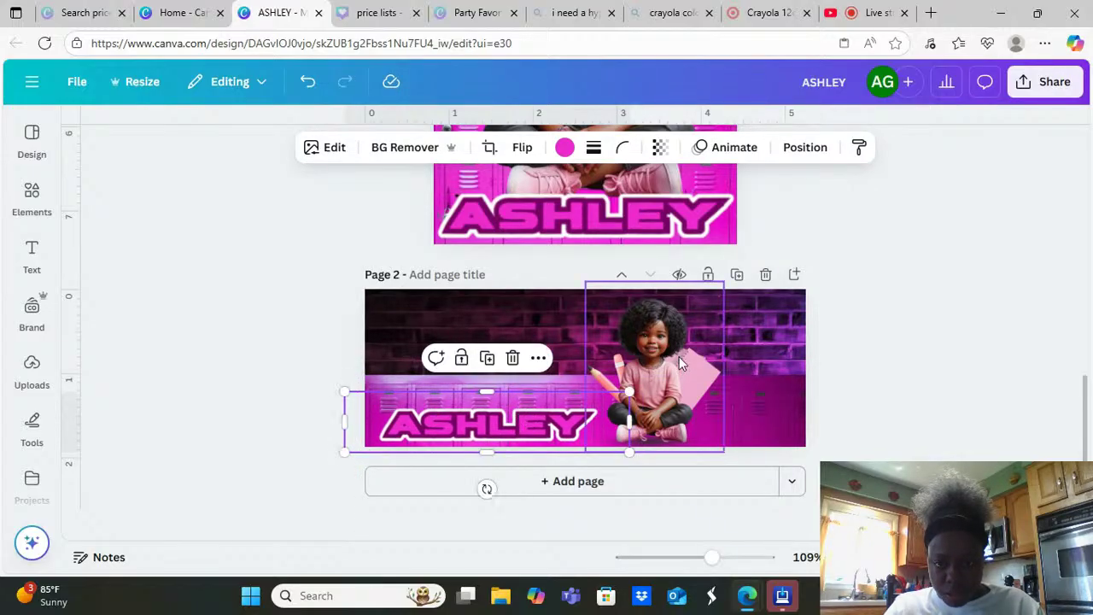
left_click_drag(676, 359, 701, 362)
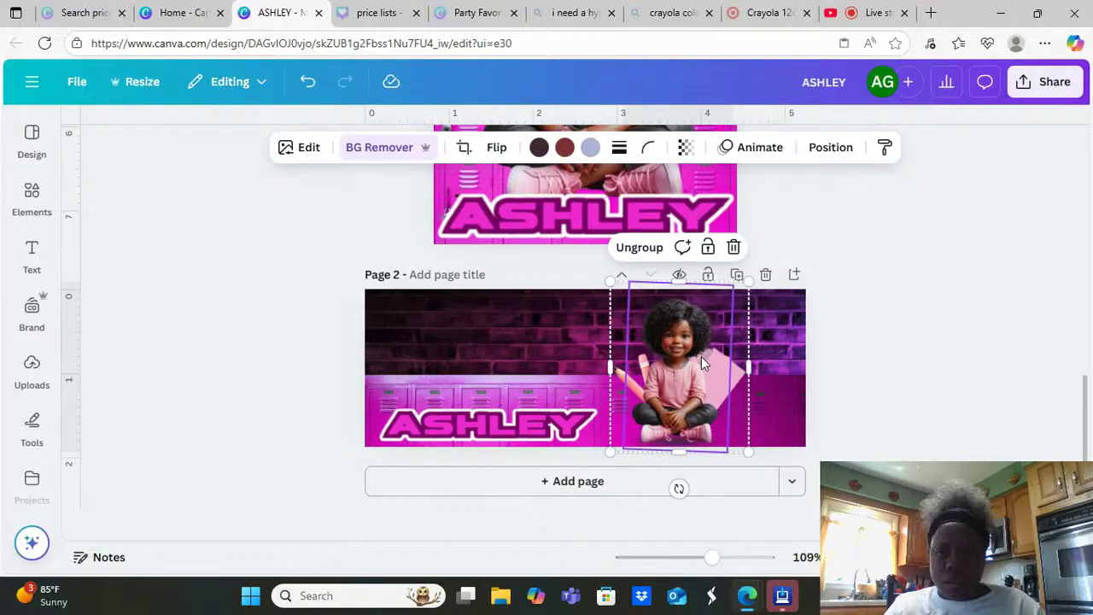
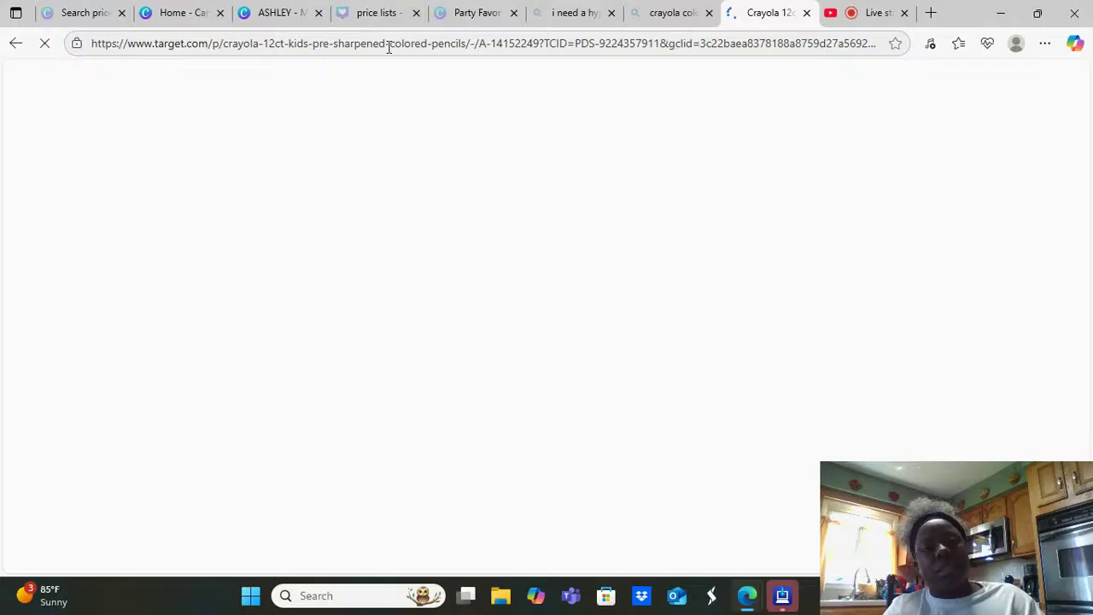
Go to google.com in the browser and search for "elmers glue stick"
left_click(389, 44)
type("google.c")
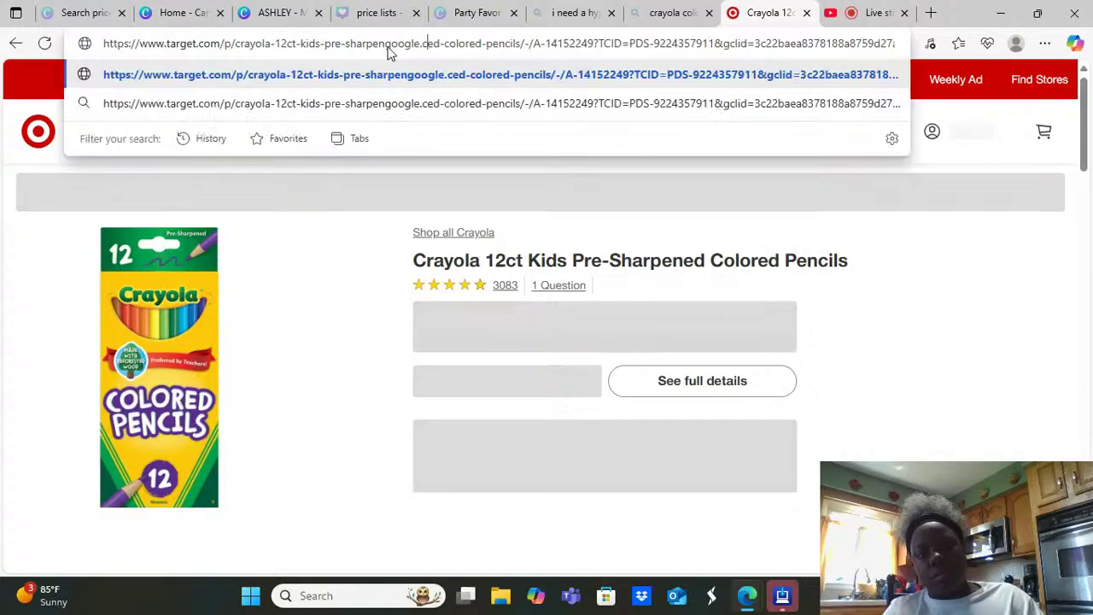
type("om")
key("ctrl+a")
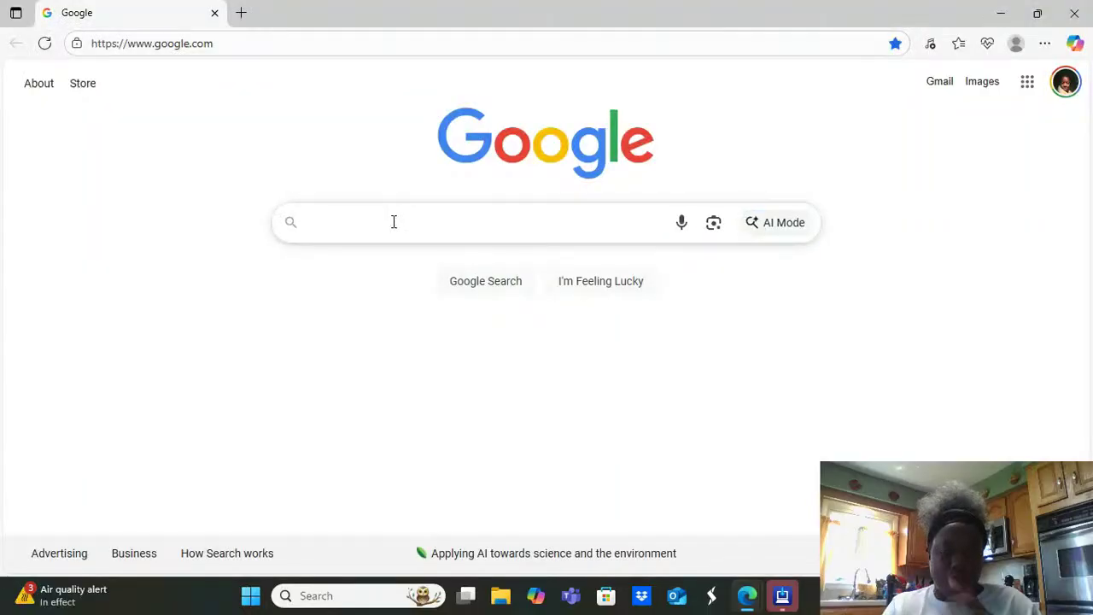
type("elmers")
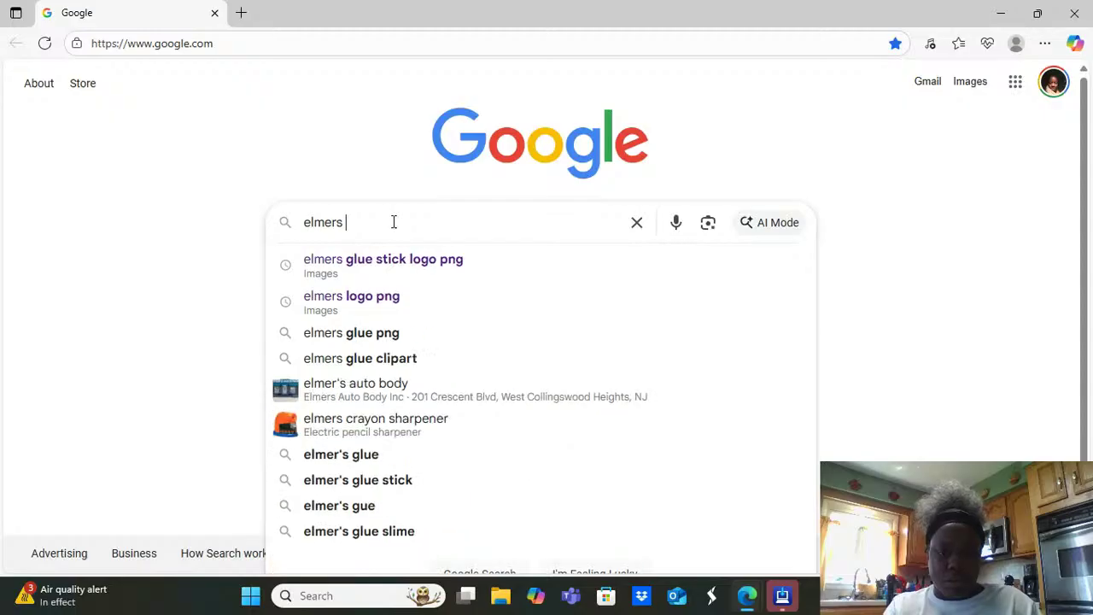
type(" glue stick")
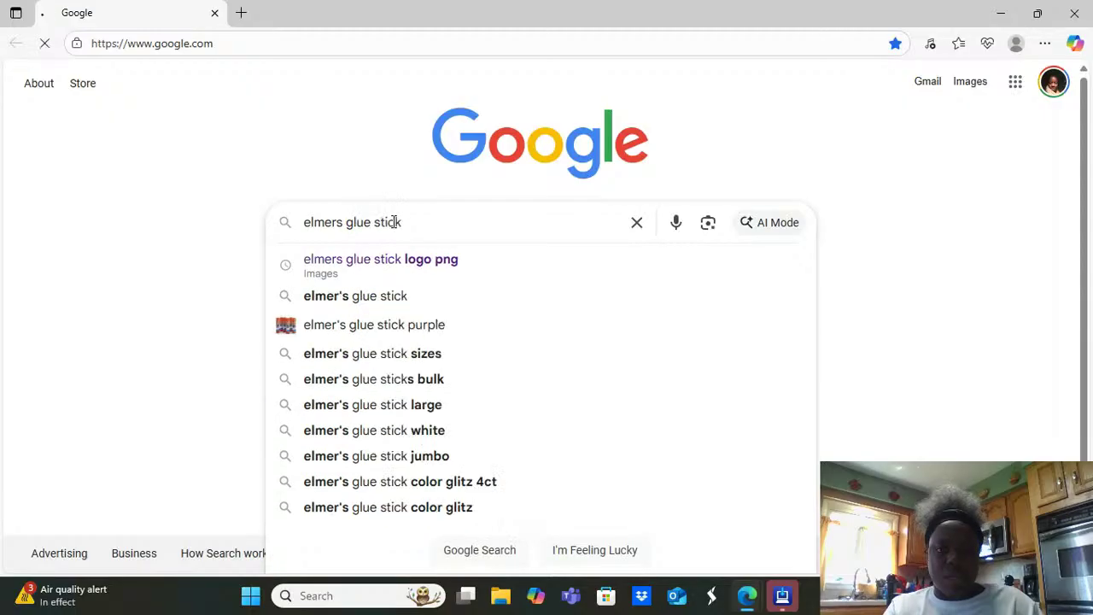
key("Return")
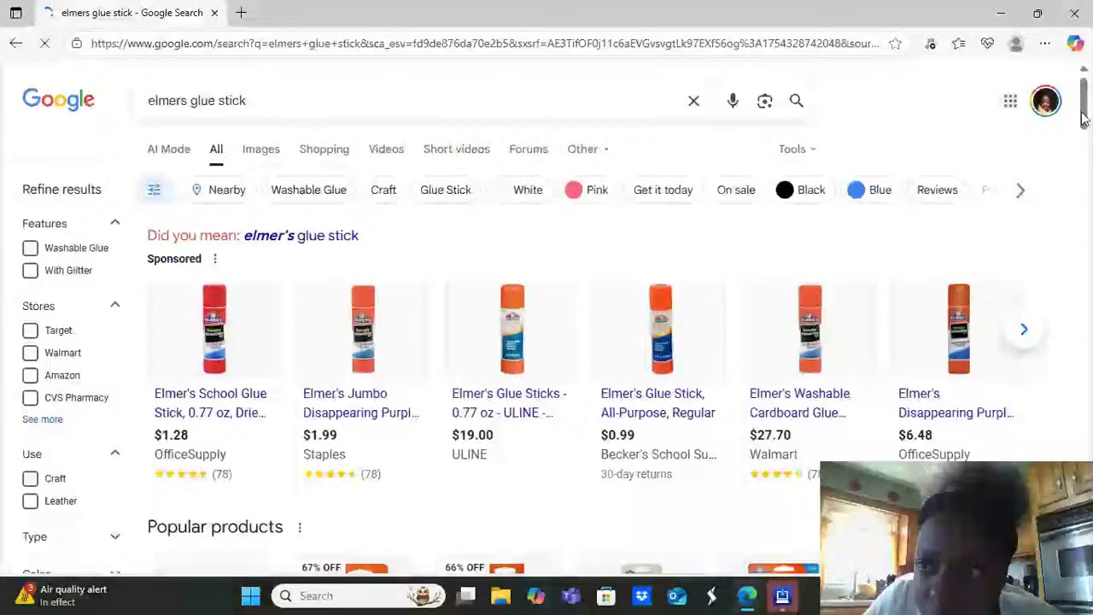
Look through the glue stick product pictures in the search results and close that browser window
left_click_drag(1083, 120, 1086, 193)
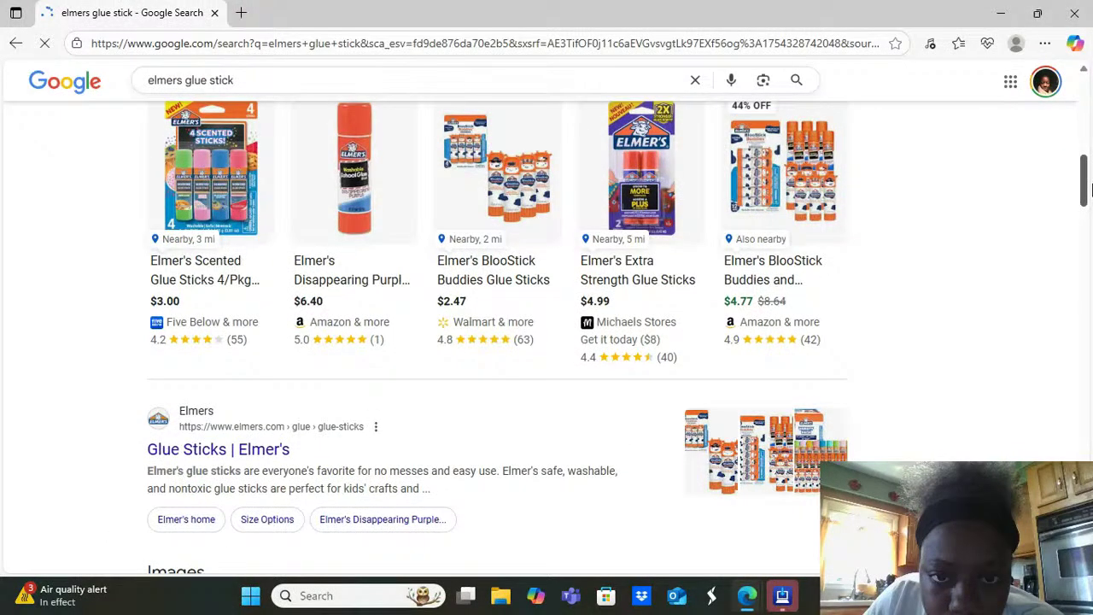
left_click_drag(1086, 188, 1089, 244)
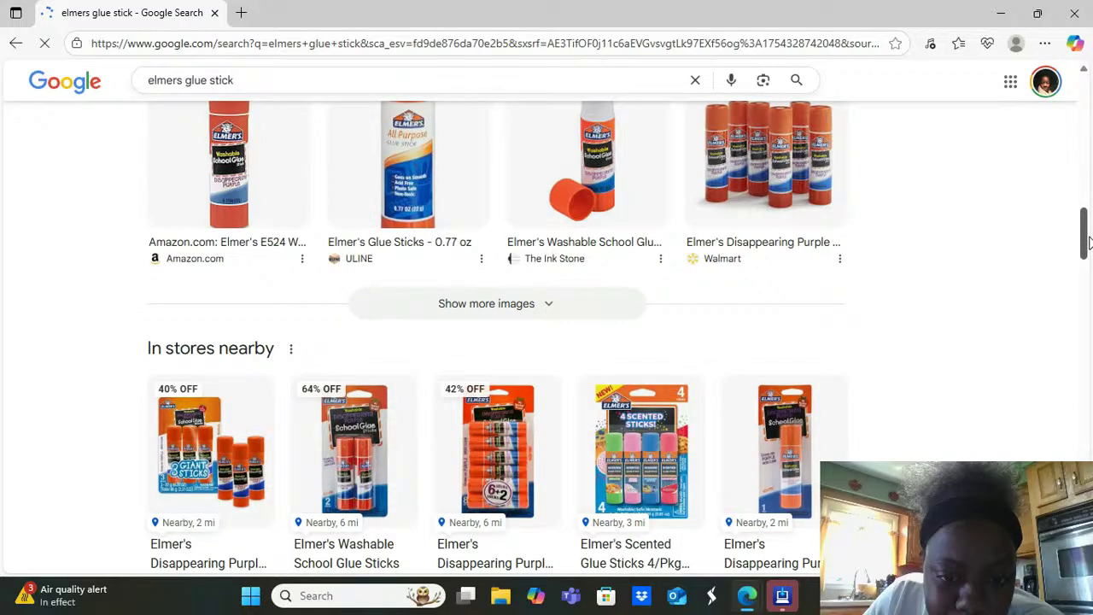
left_click(1076, 12)
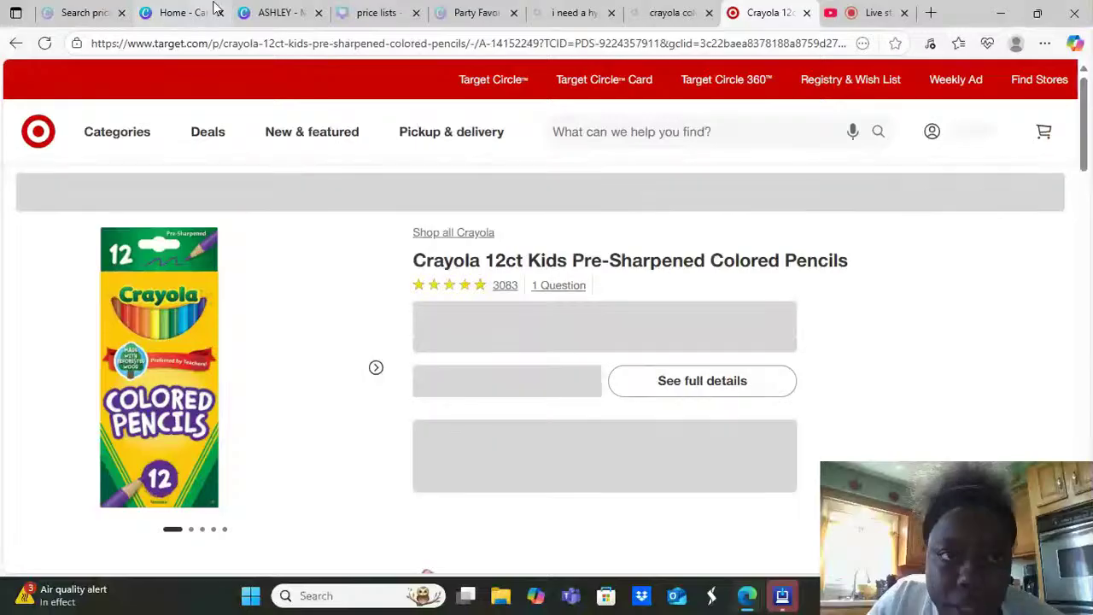
Return to the Canva design, move the girl group farther right and enlarge the name title to fill the lower left of page 2
left_click(290, 12)
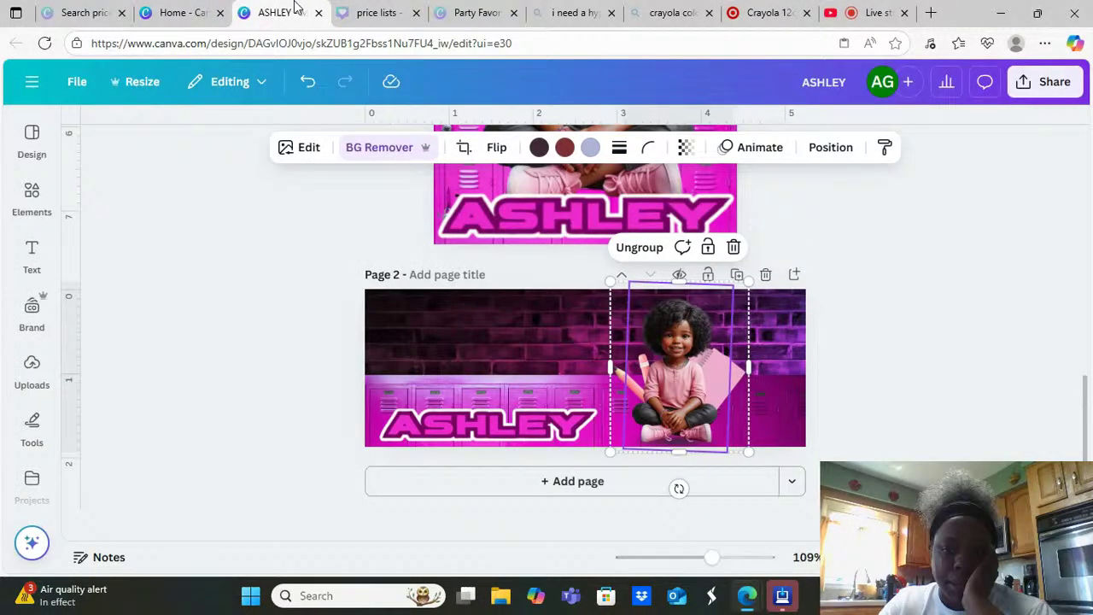
key("ctrl+z")
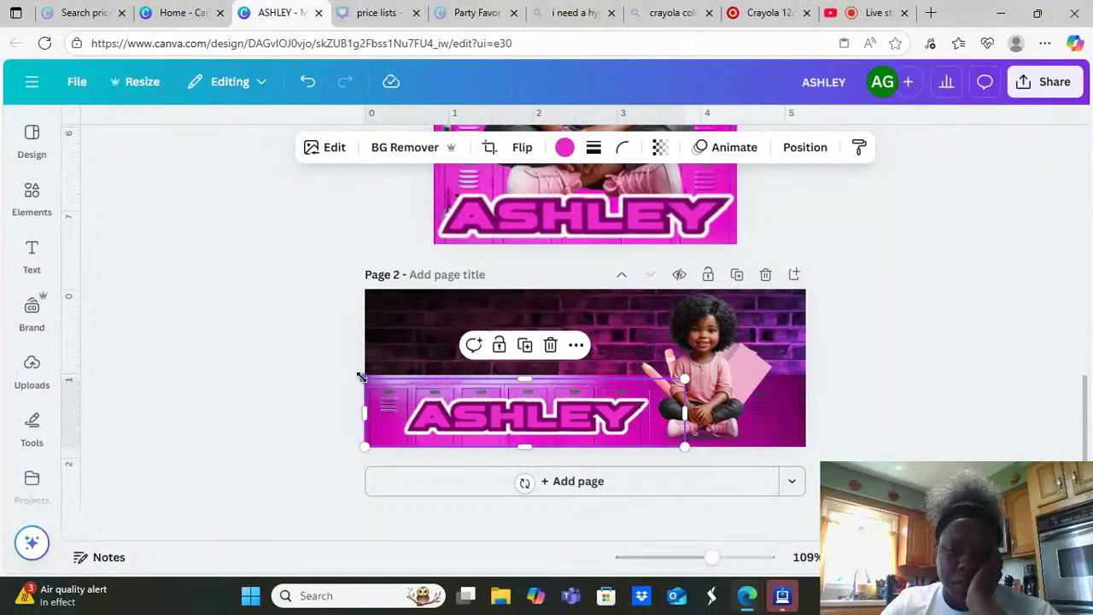
left_click_drag(345, 366, 319, 359)
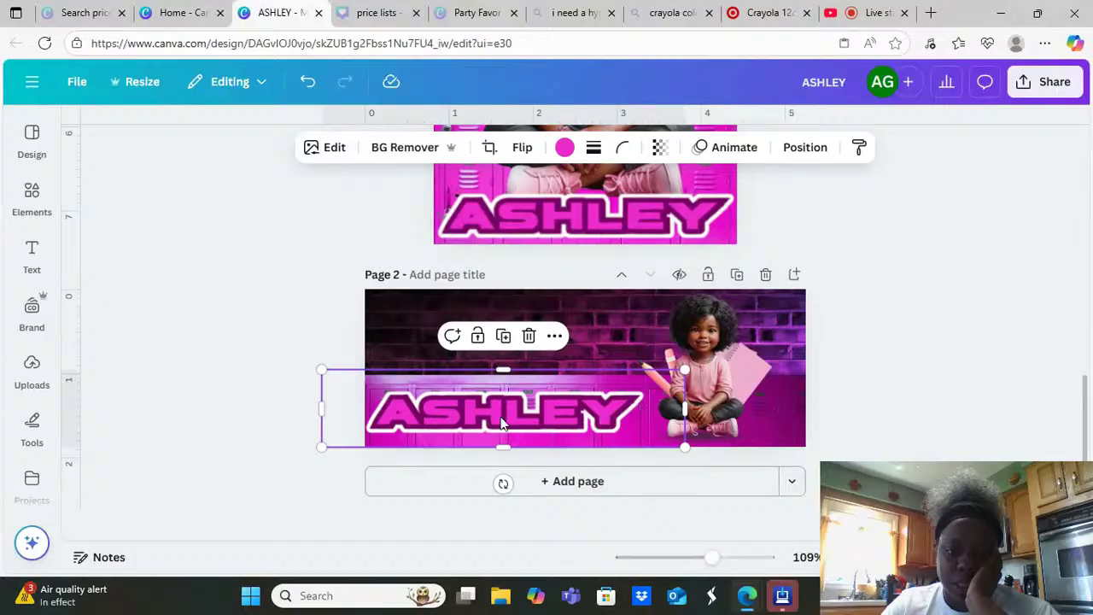
left_click_drag(488, 413, 508, 423)
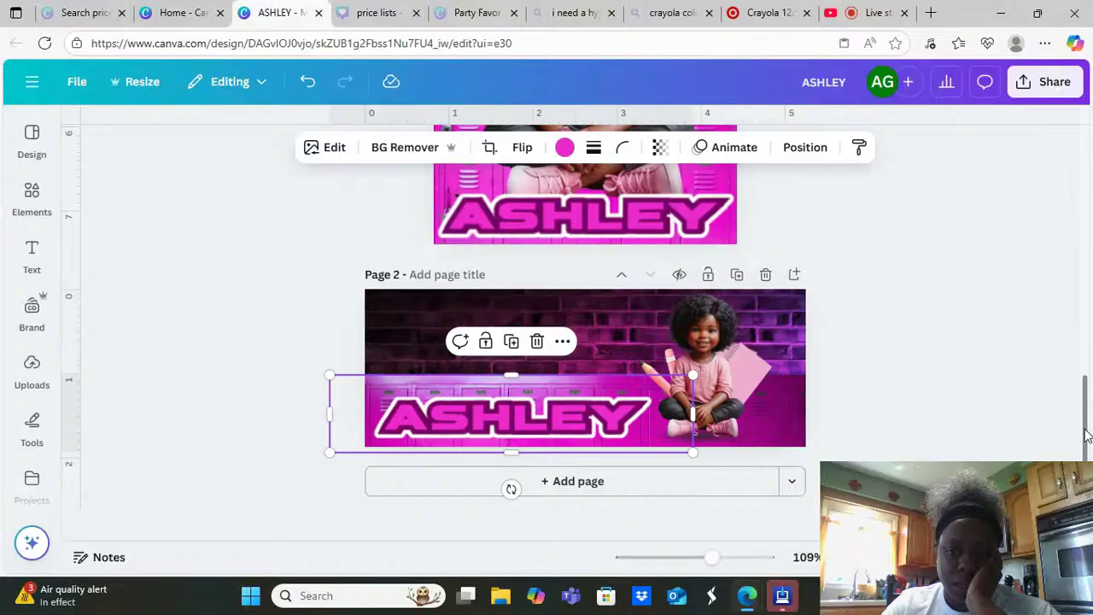
Copy the pink paint splatter graphic from page 1 and paste it onto the page 2 banner
left_click_drag(1086, 436, 1091, 398)
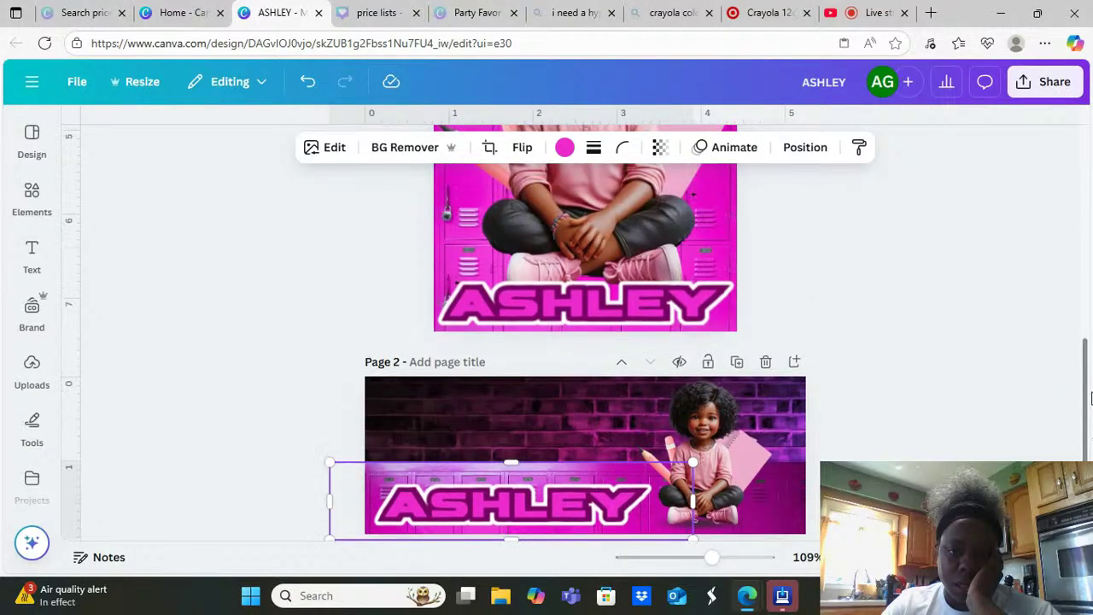
scroll(1090, 397, "up", 4)
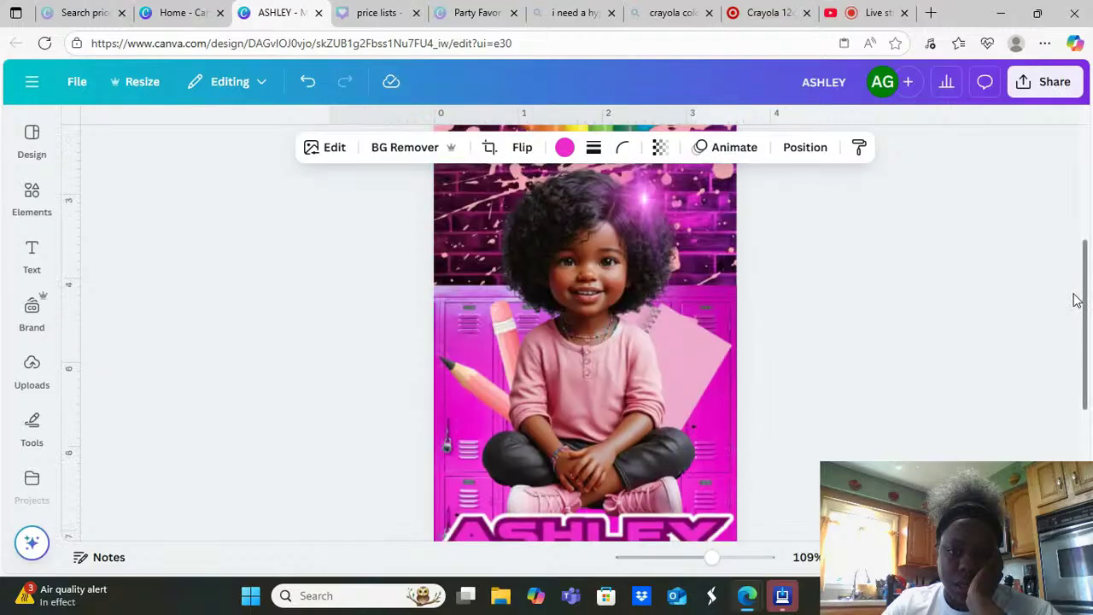
right_click(452, 309)
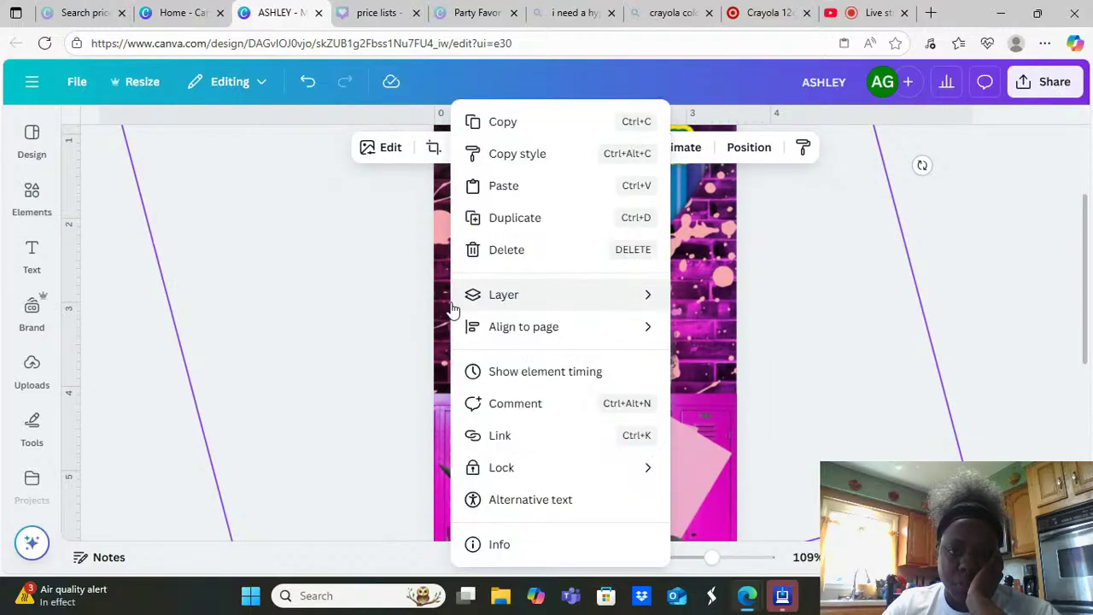
left_click(521, 122)
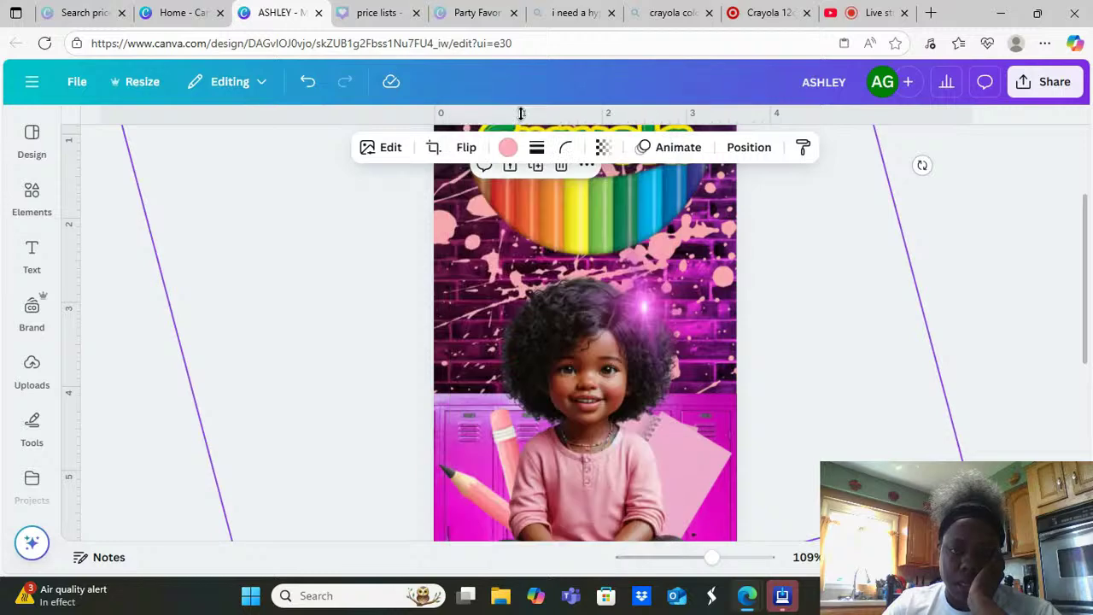
left_click(1087, 427)
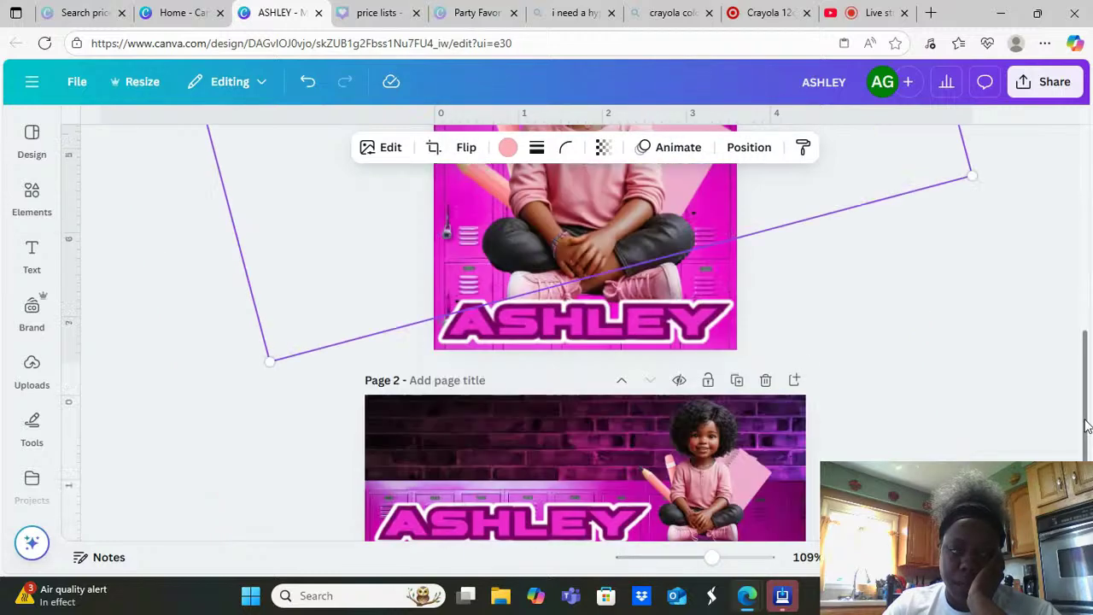
left_click_drag(1086, 426, 1086, 438)
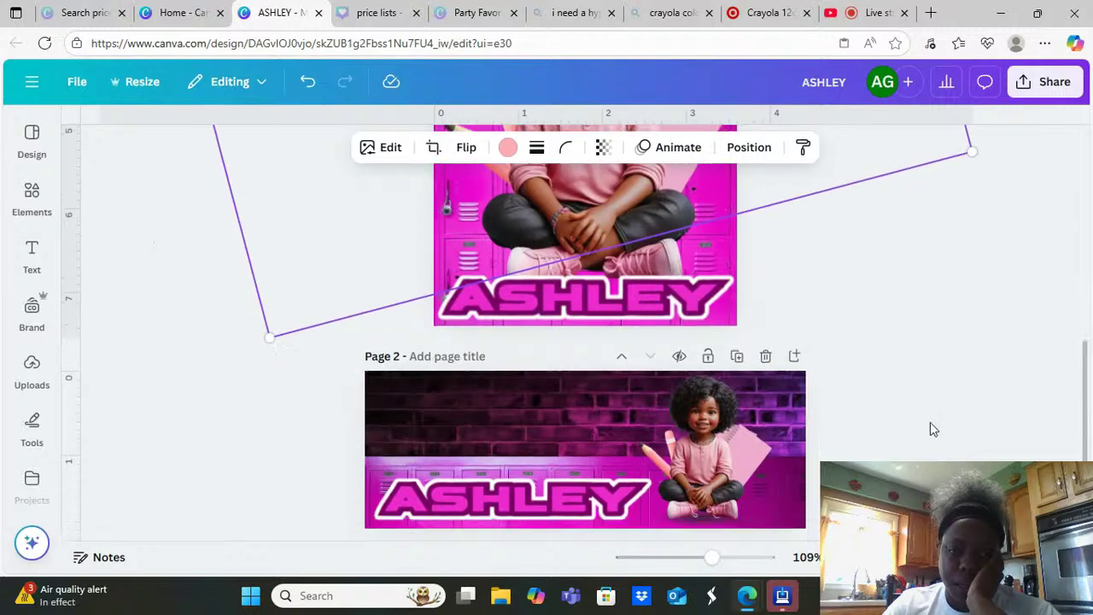
right_click(544, 452)
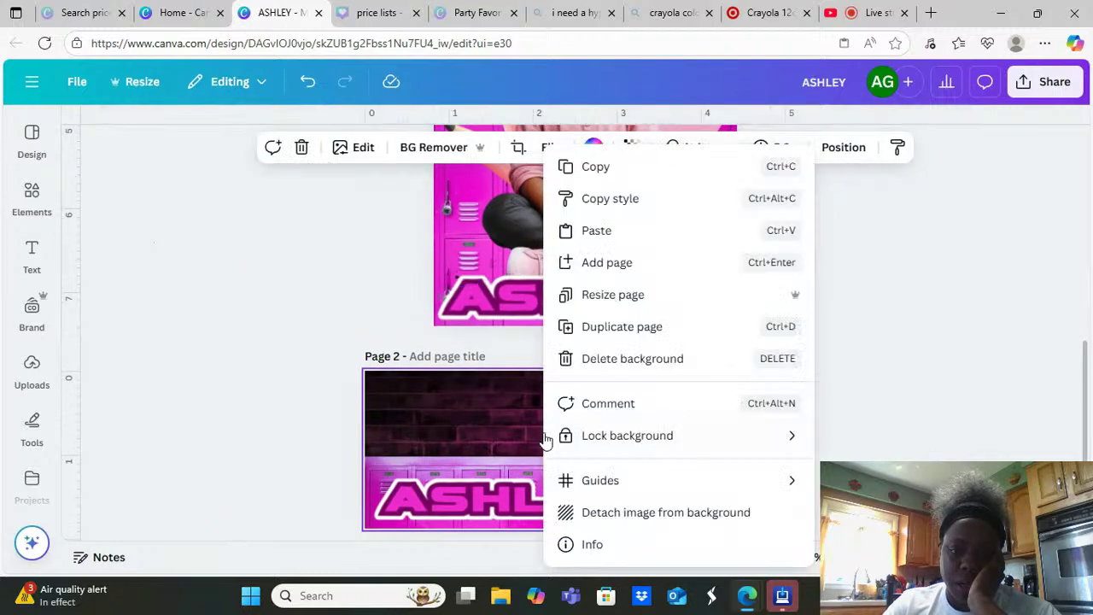
left_click(632, 245)
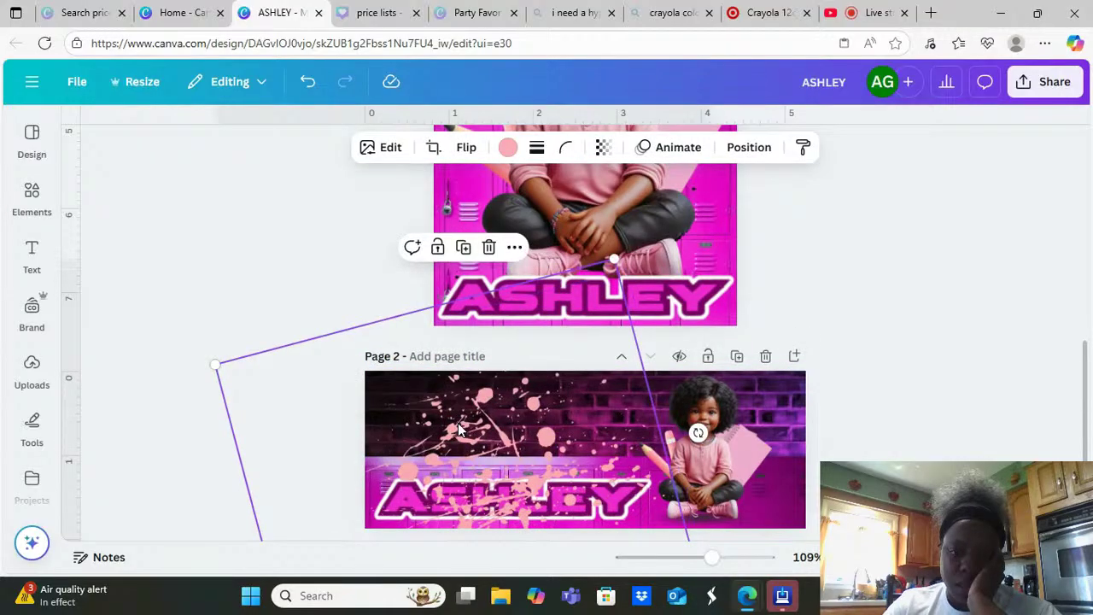
Rotate the pasted splatter, shift it over the left half of the banner and send it behind the lockers and title
left_click_drag(699, 432, 700, 538)
left_click_drag(551, 461, 518, 440)
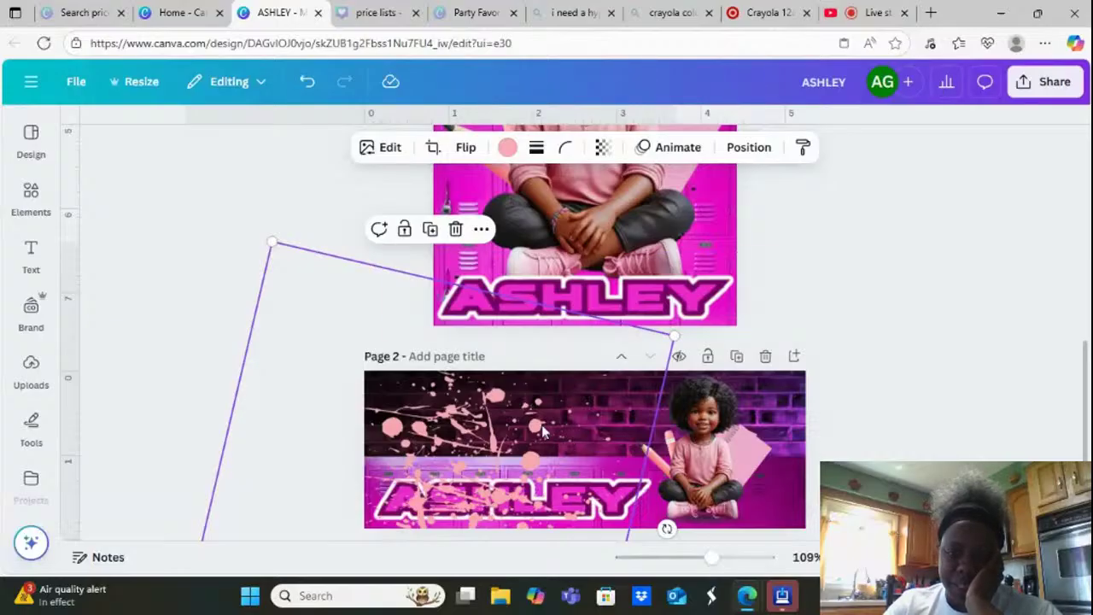
left_click(749, 148)
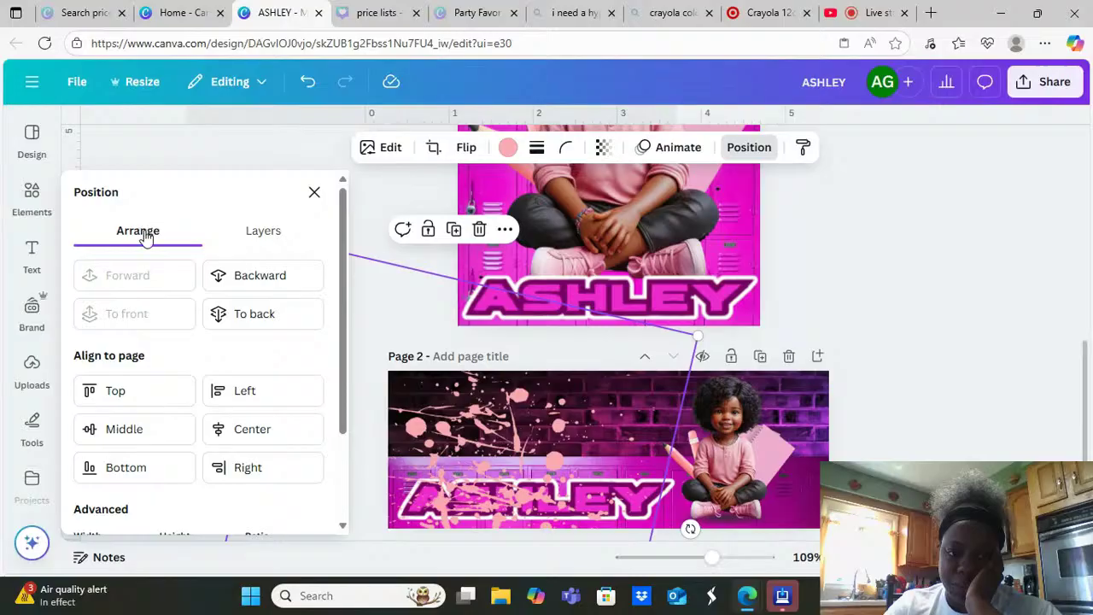
left_click(248, 316)
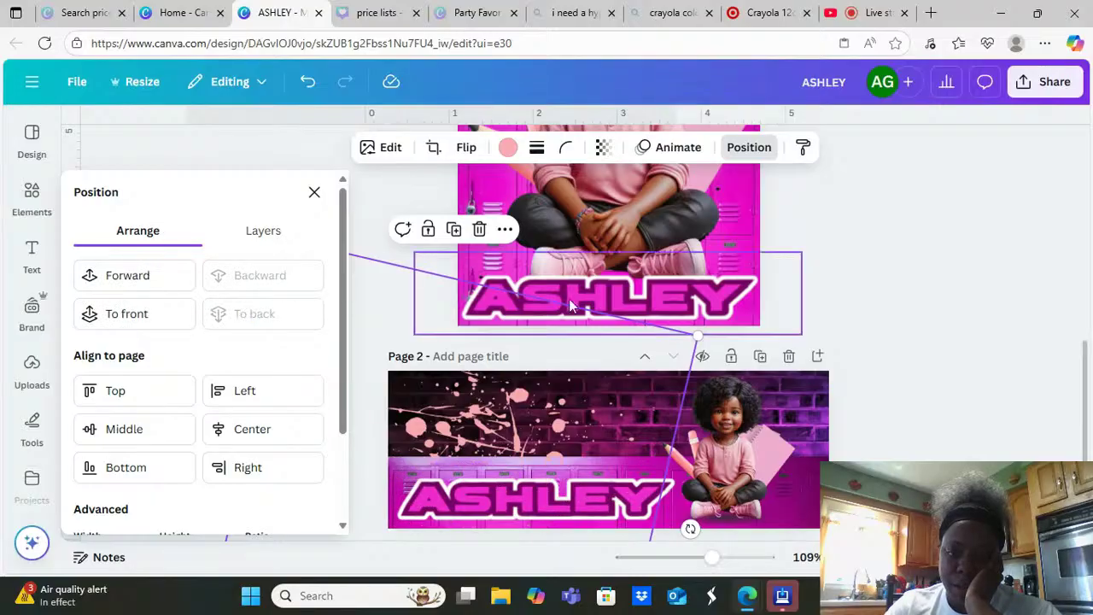
Duplicate the splatter, move the copy over the right half of page 2, and rotate and slightly enlarge it
left_click(452, 230)
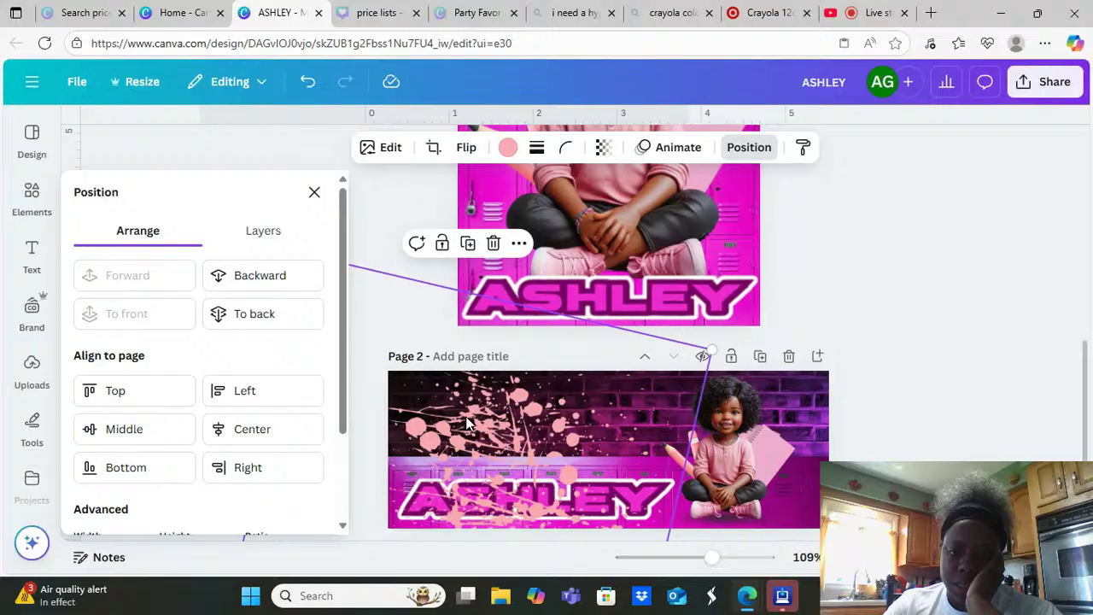
left_click_drag(467, 424, 636, 400)
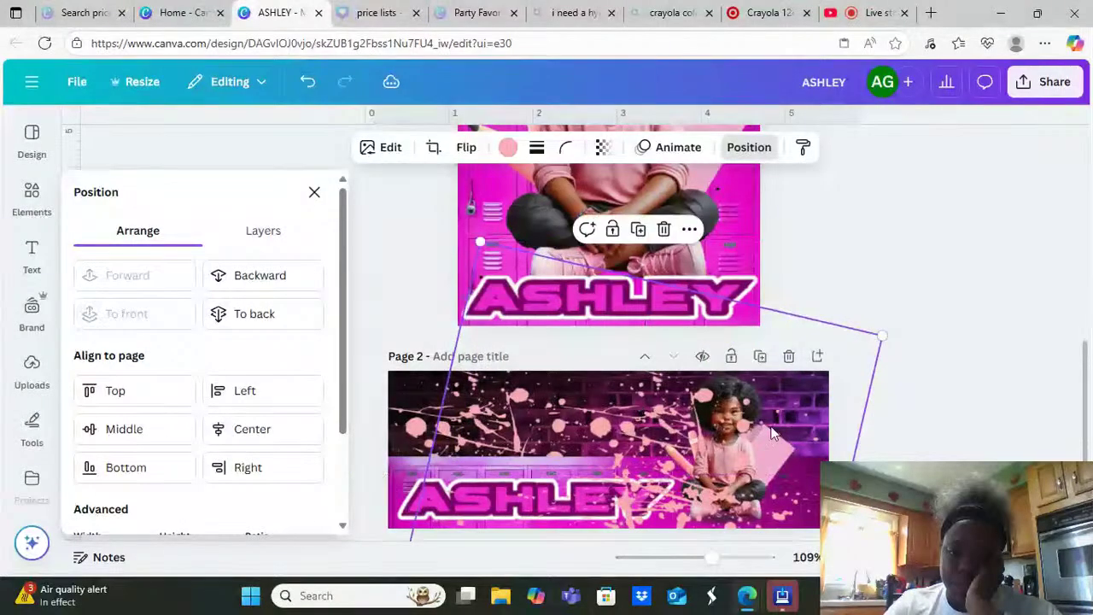
left_click(1080, 365)
scroll(1080, 365, "down", 1)
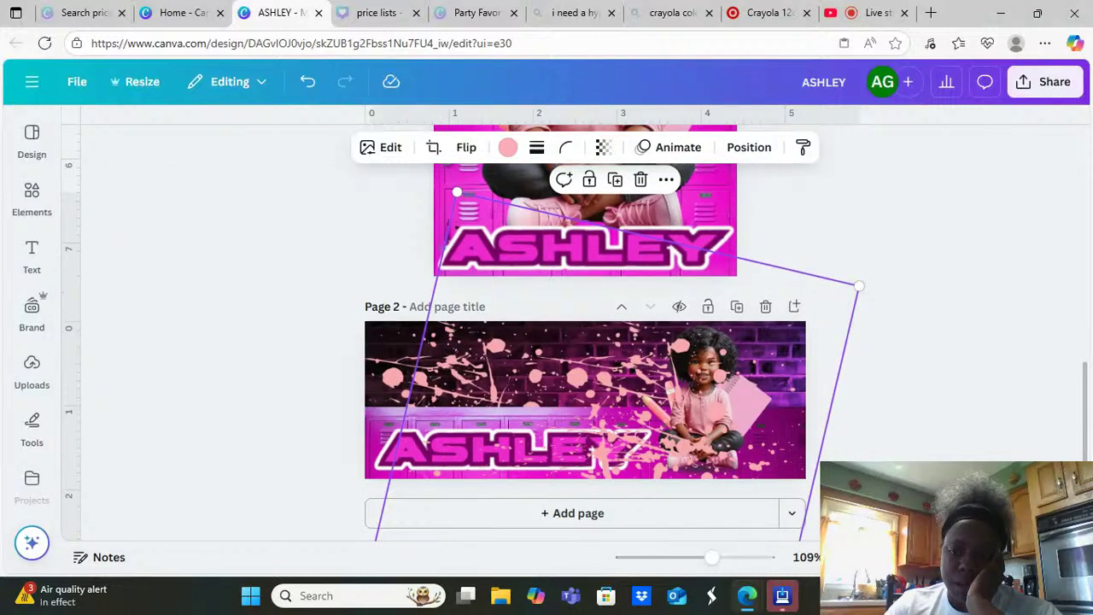
left_click_drag(589, 376, 674, 415)
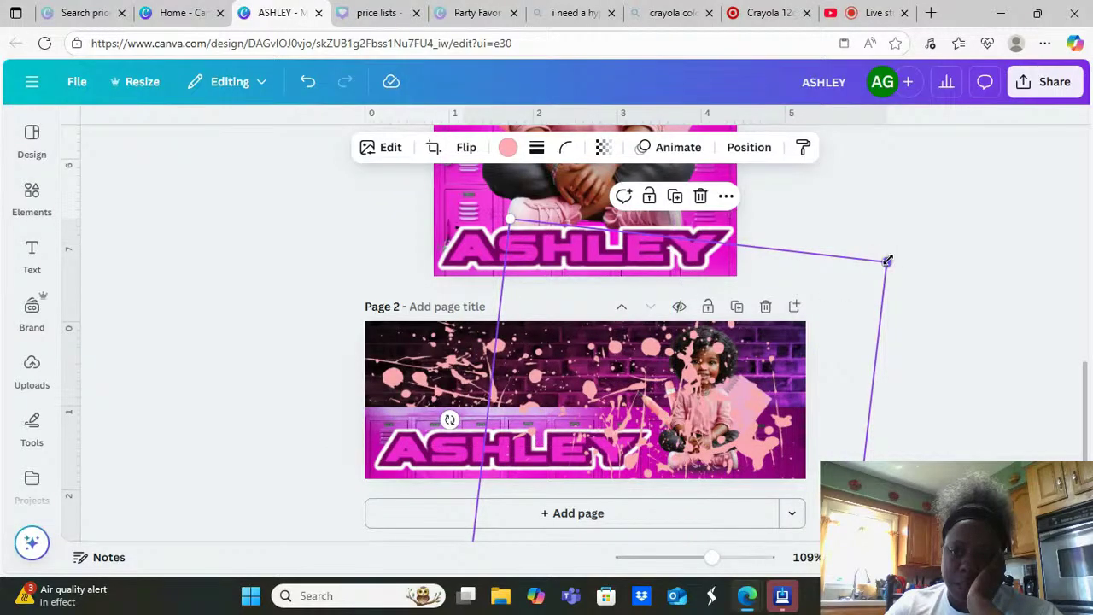
left_click_drag(885, 259, 920, 267)
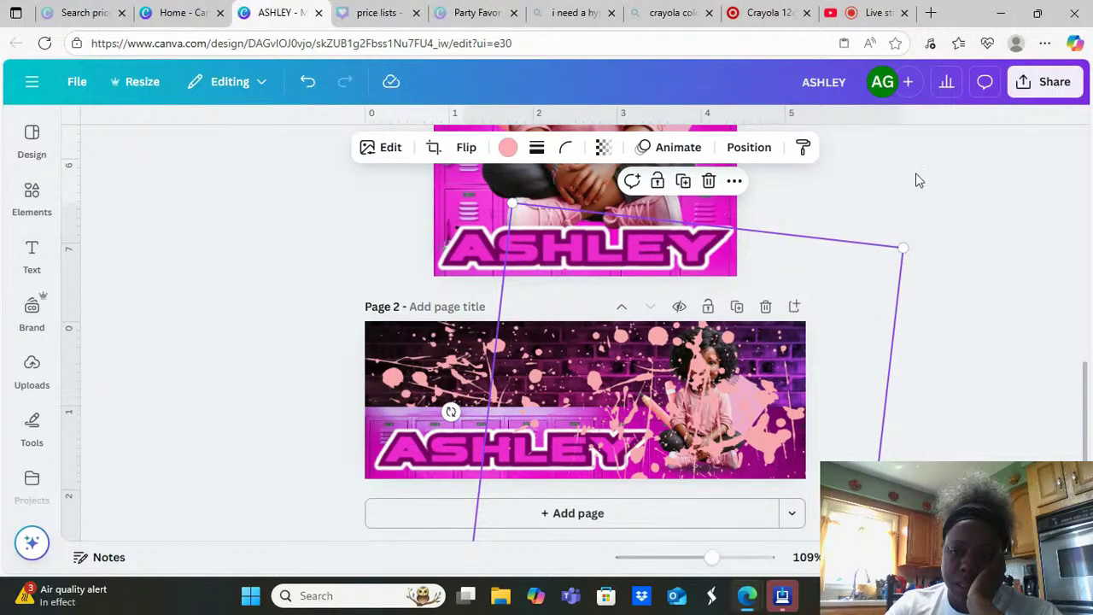
Send the duplicated splatter to the back, behind the girl group and lockers, and deselect it
left_click(749, 147)
left_click(227, 321)
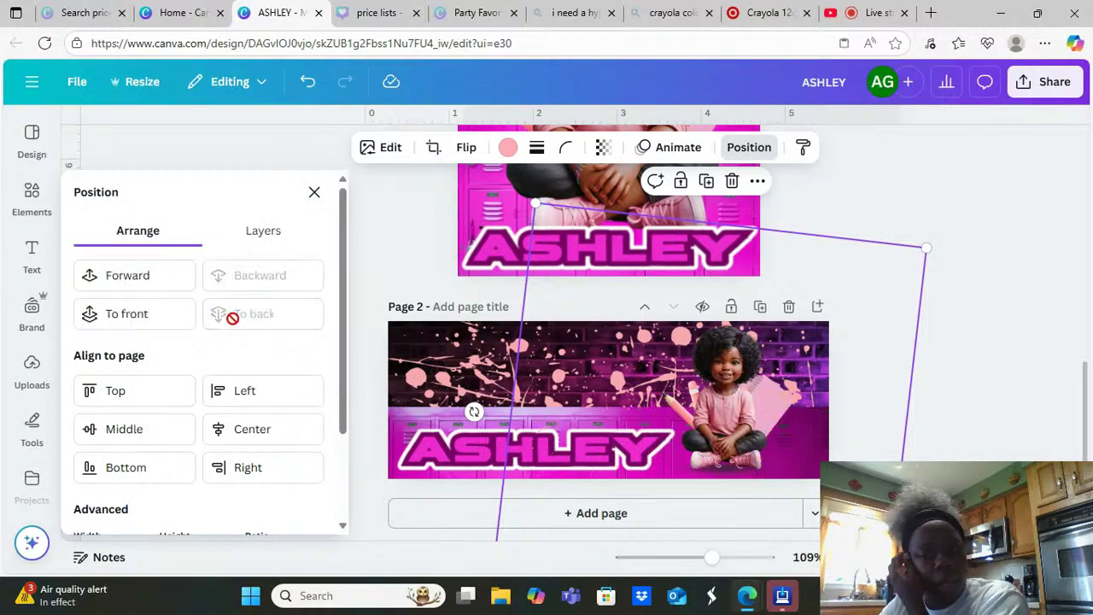
key("Escape")
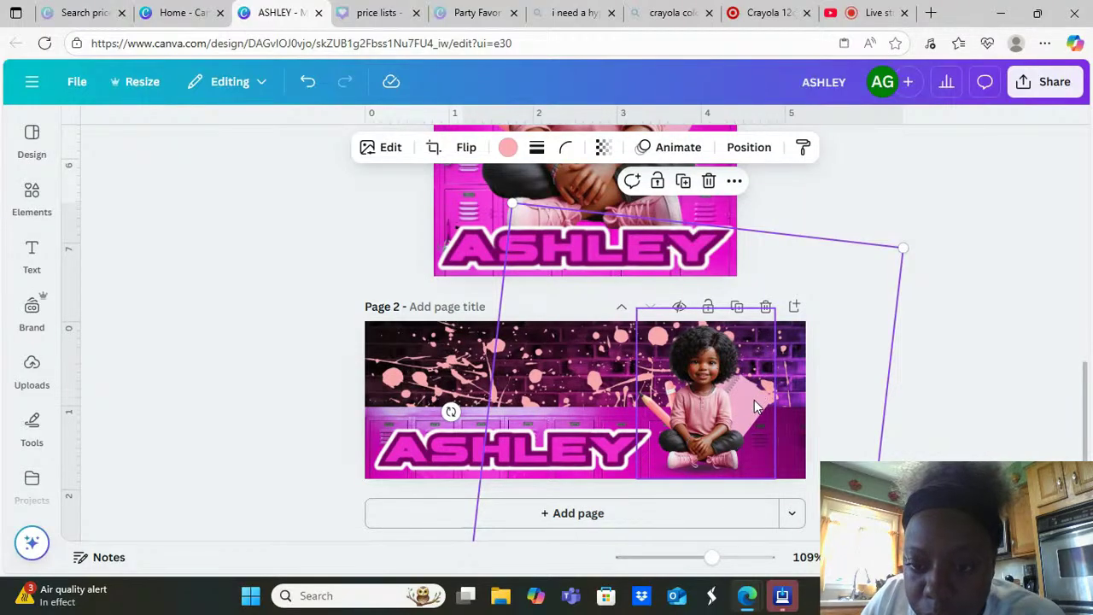
left_click(933, 387)
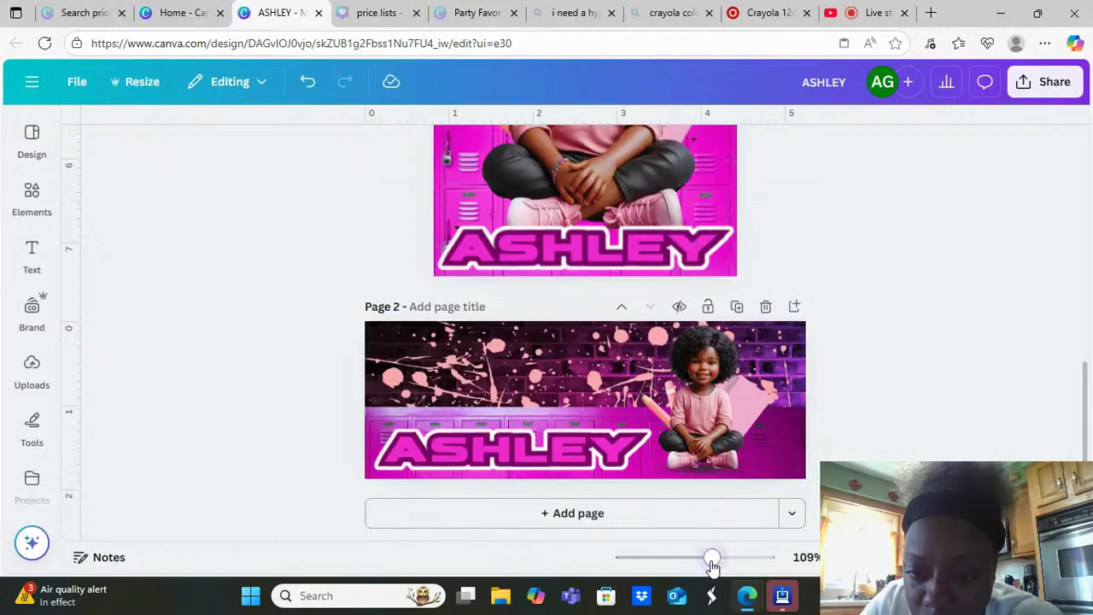
Nudge the right-hand splatter slightly to refine its position on the brick wall behind the girl
left_click_drag(712, 566, 731, 563)
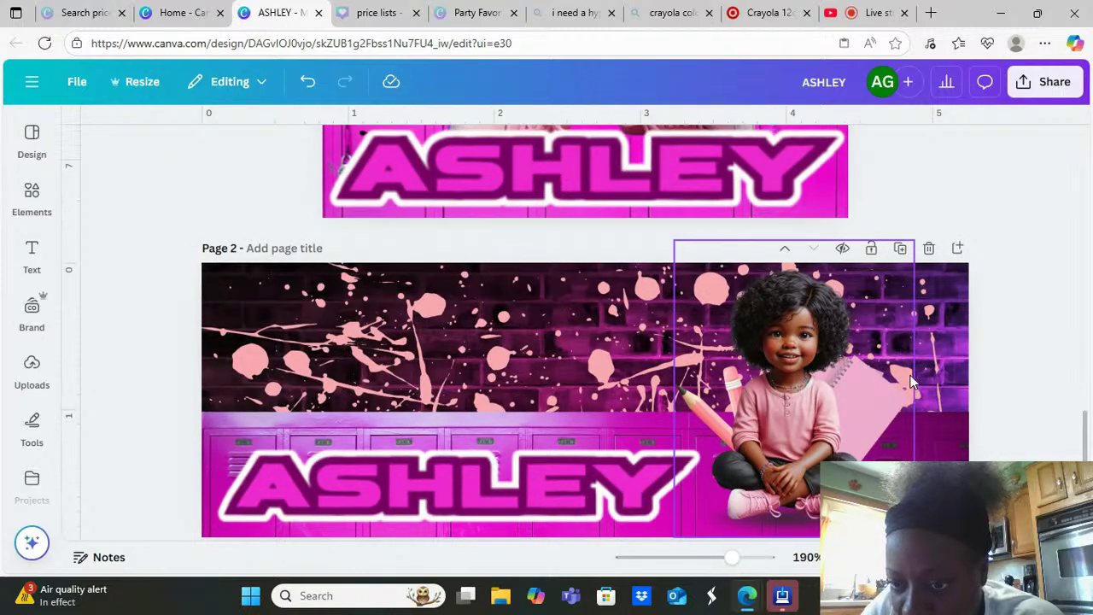
left_click(959, 345)
mouse_move(970, 346)
left_mouse_down()
mouse_move(979, 346)
mouse_move(966, 334)
mouse_move(973, 359)
left_mouse_up()
mouse_move(978, 369)
left_mouse_down()
mouse_move(959, 372)
mouse_move(952, 353)
mouse_move(979, 347)
mouse_move(968, 345)
left_mouse_up()
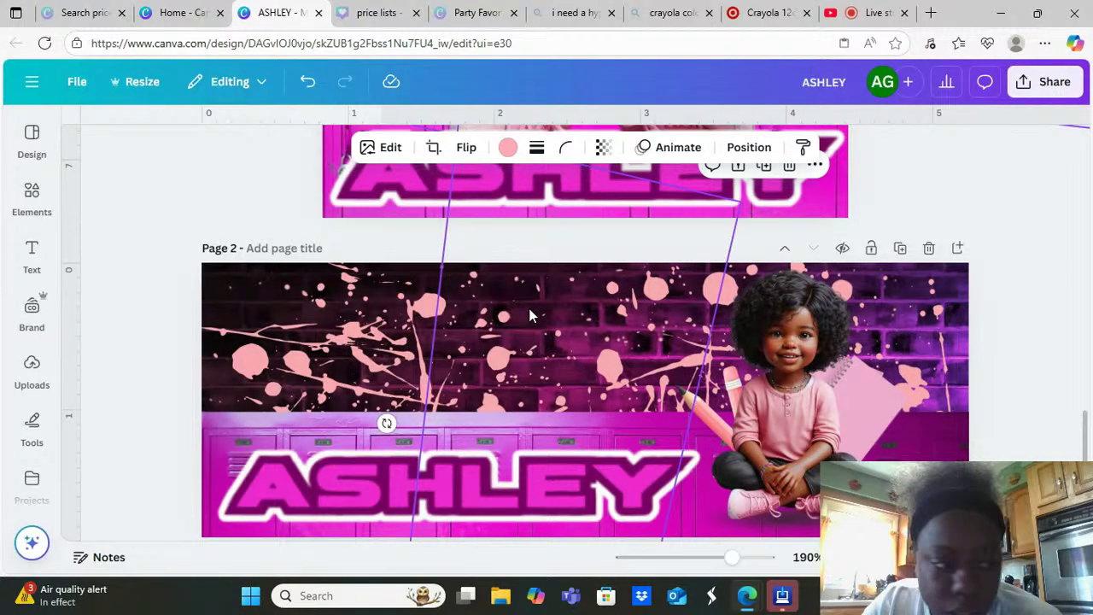
left_click(152, 301)
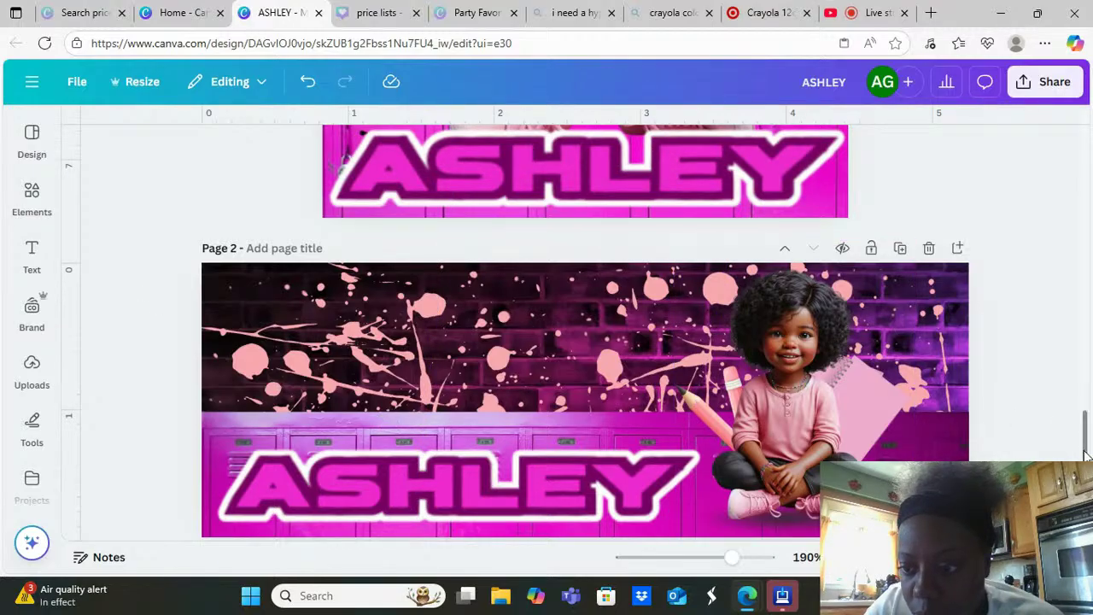
scroll(1086, 452, "down", 2)
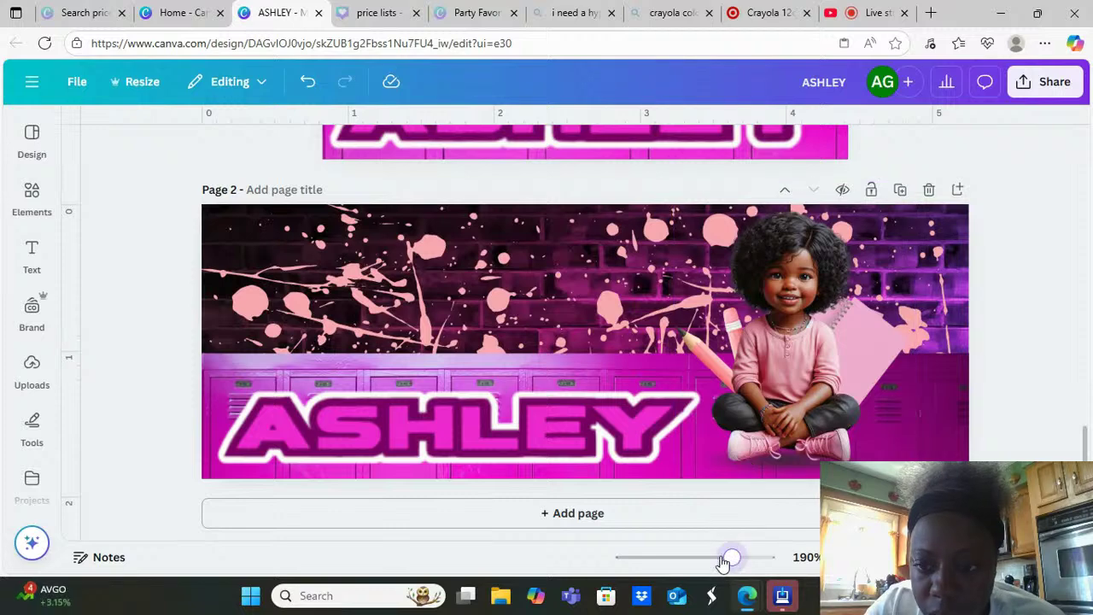
left_click_drag(727, 558, 714, 557)
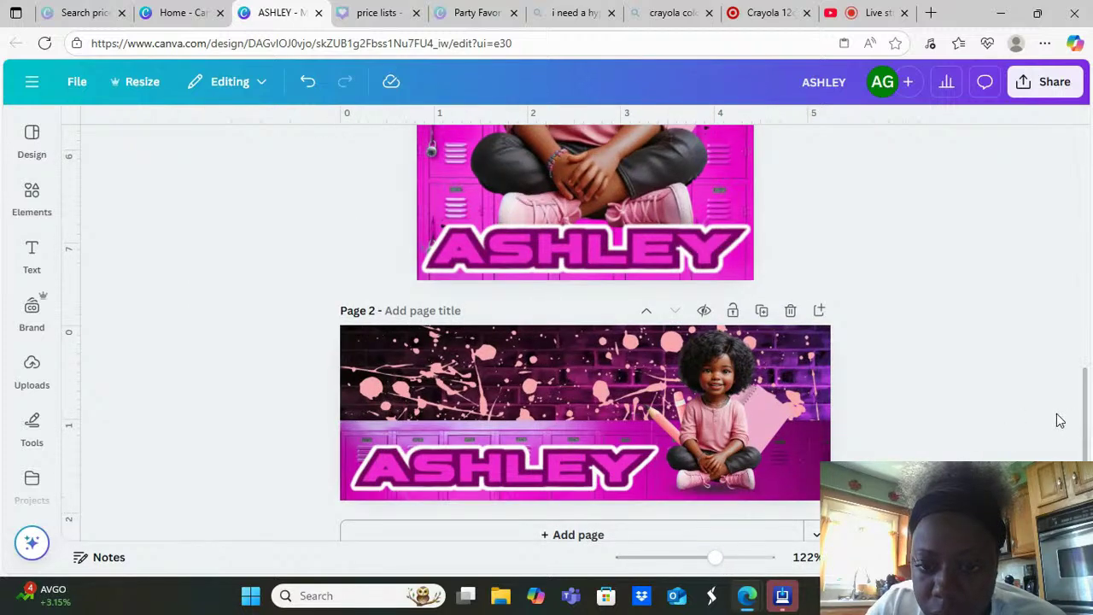
left_click(808, 497)
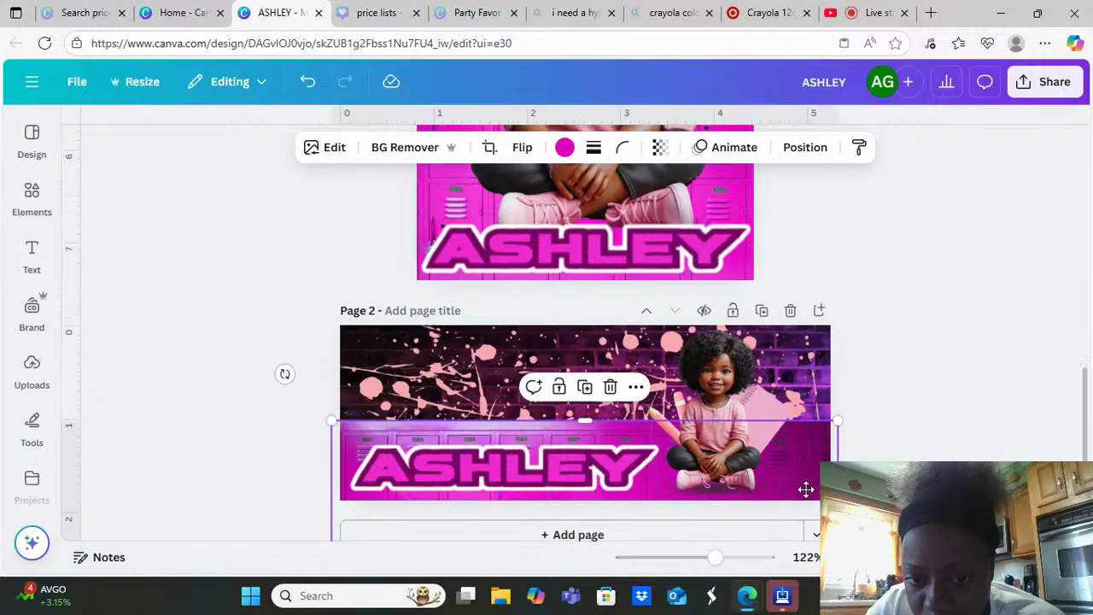
double_click(806, 490)
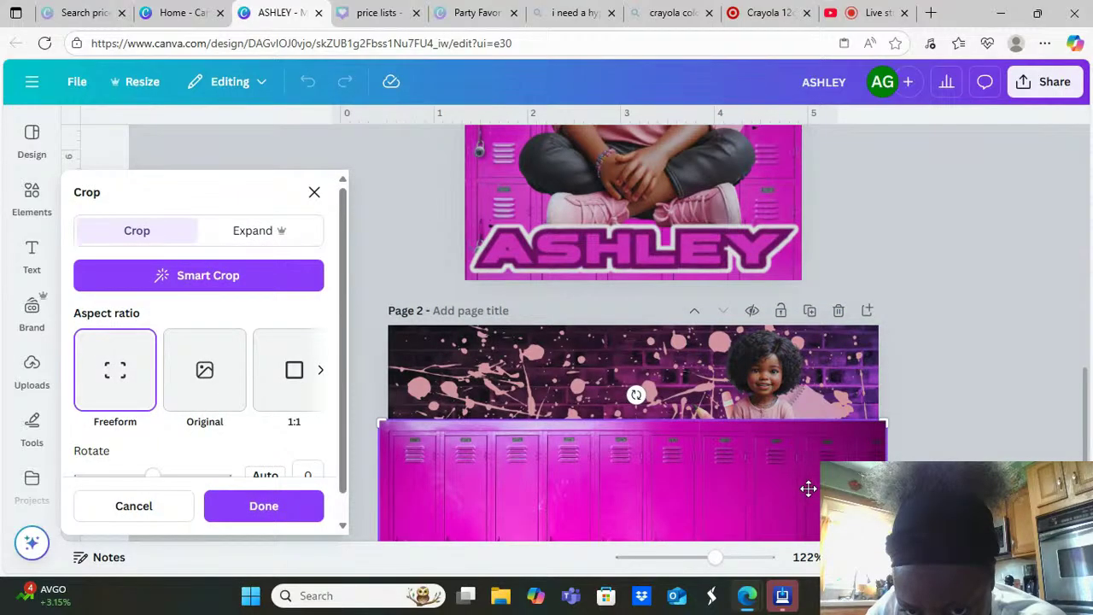
left_click(920, 426)
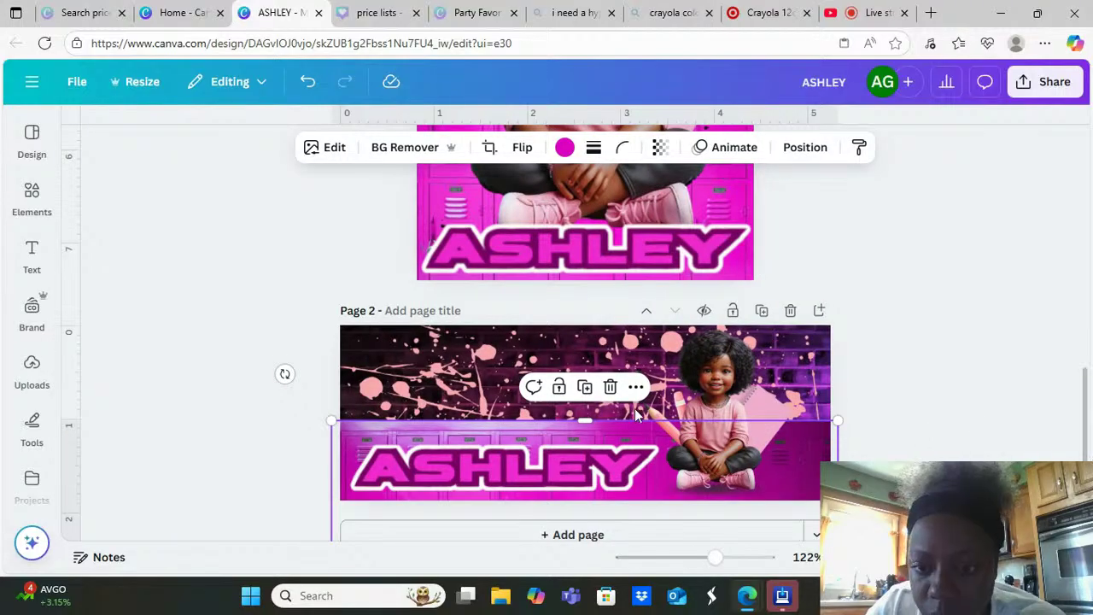
Recolor the page 2 lockers to vivid neon pink #ef28d1 and nudge them slightly to the right
scroll(1088, 423, "up", 1)
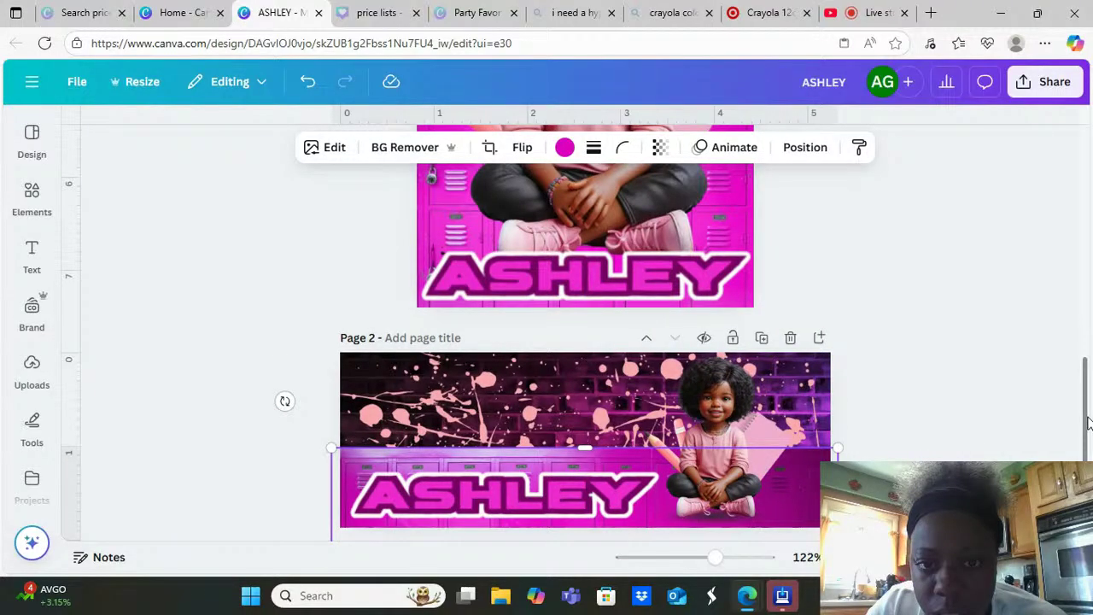
scroll(1088, 423, "up", 2)
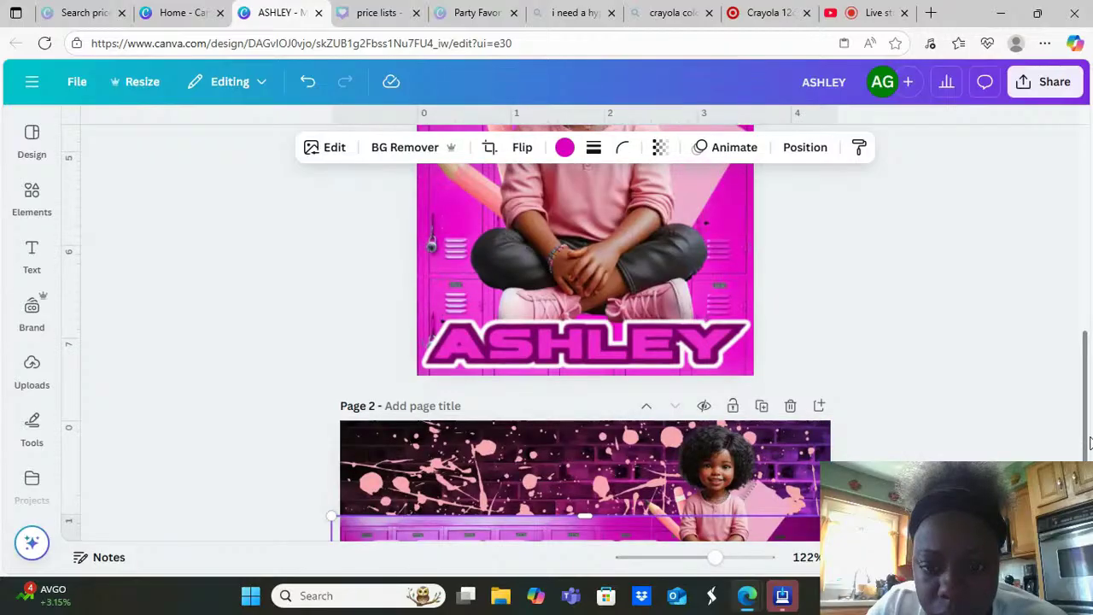
scroll(671, 207, "down", 2)
left_click(564, 147)
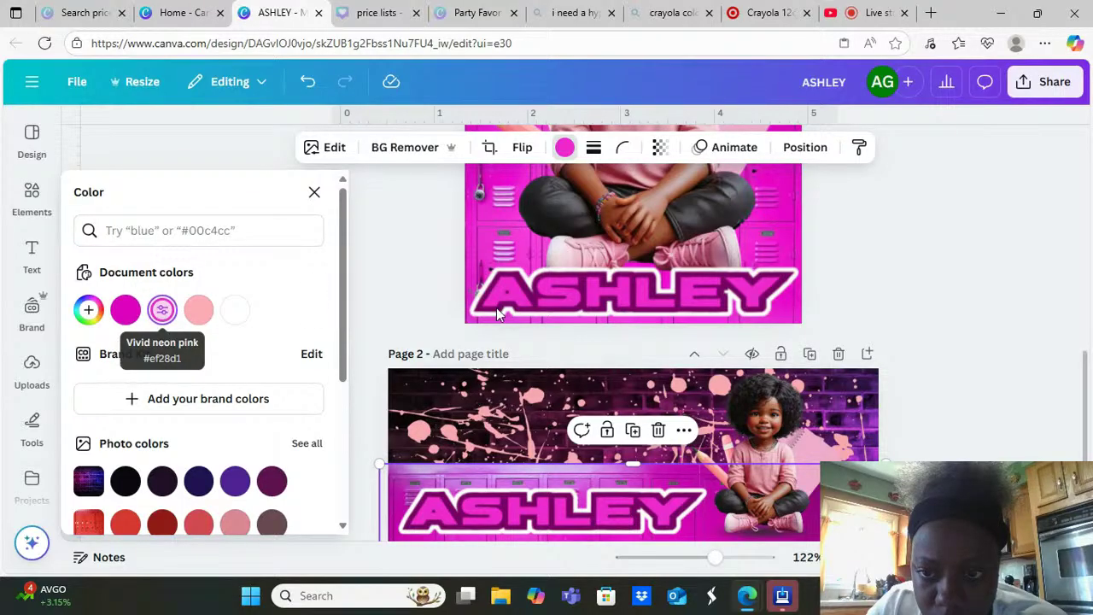
mouse_move(539, 478)
left_mouse_down()
mouse_move(556, 408)
mouse_move(564, 420)
mouse_move(532, 495)
mouse_move(550, 480)
left_mouse_up()
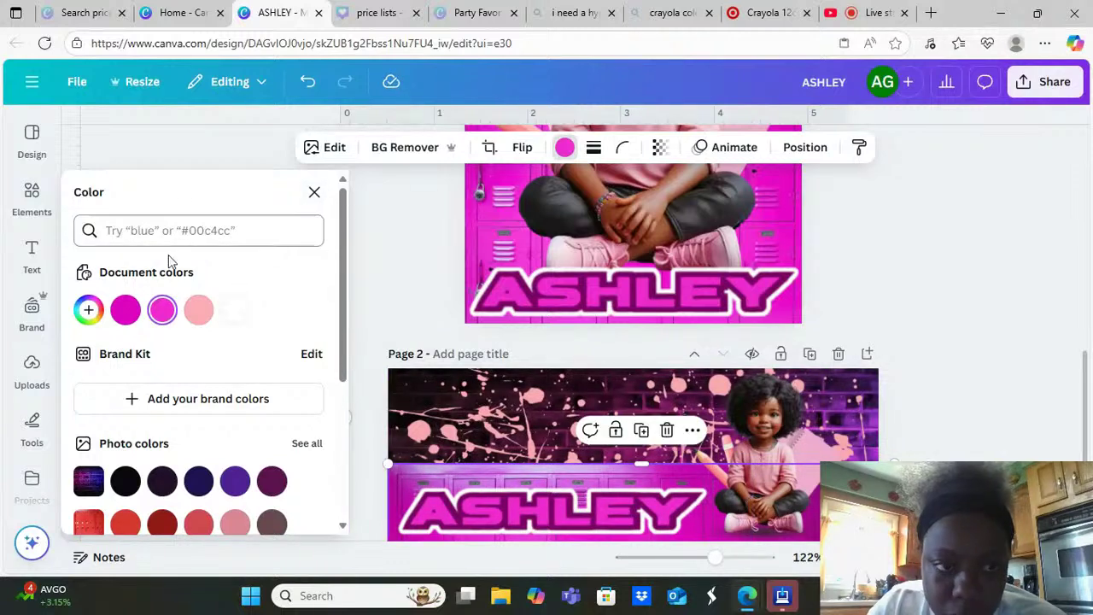
Recolor the page 2 lockers to #ED09D2 by sampling the magenta of the page 1 lockers
left_click(89, 310)
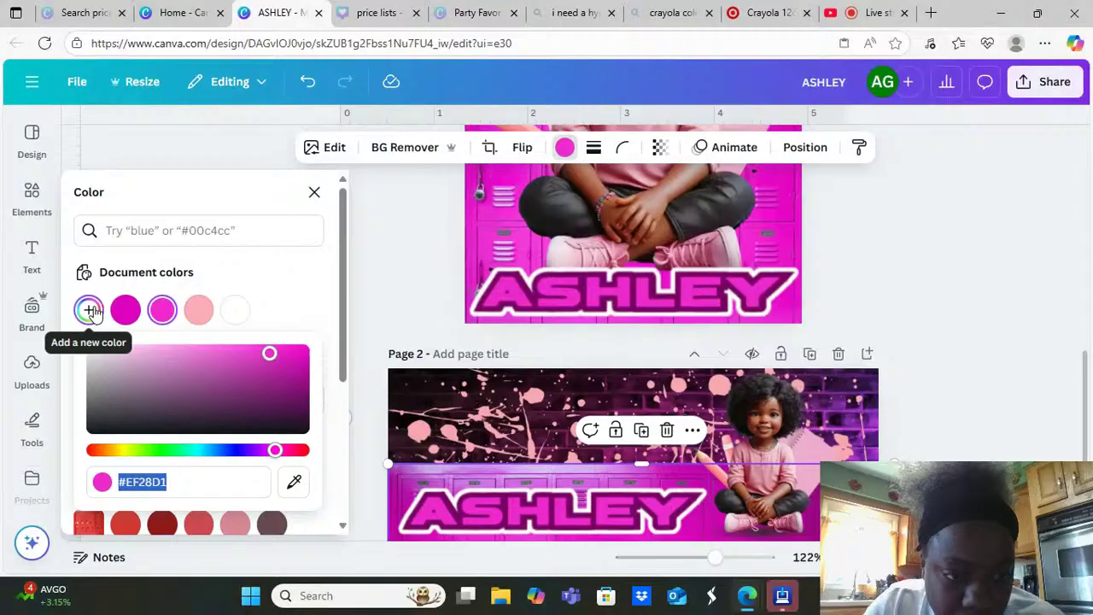
left_click(294, 482)
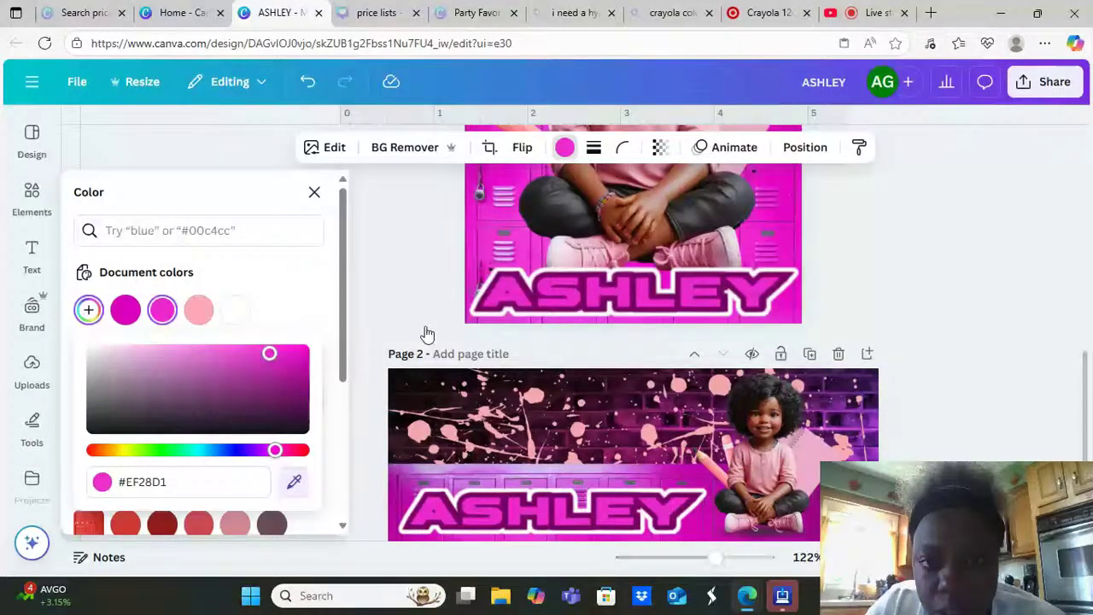
left_click(510, 179)
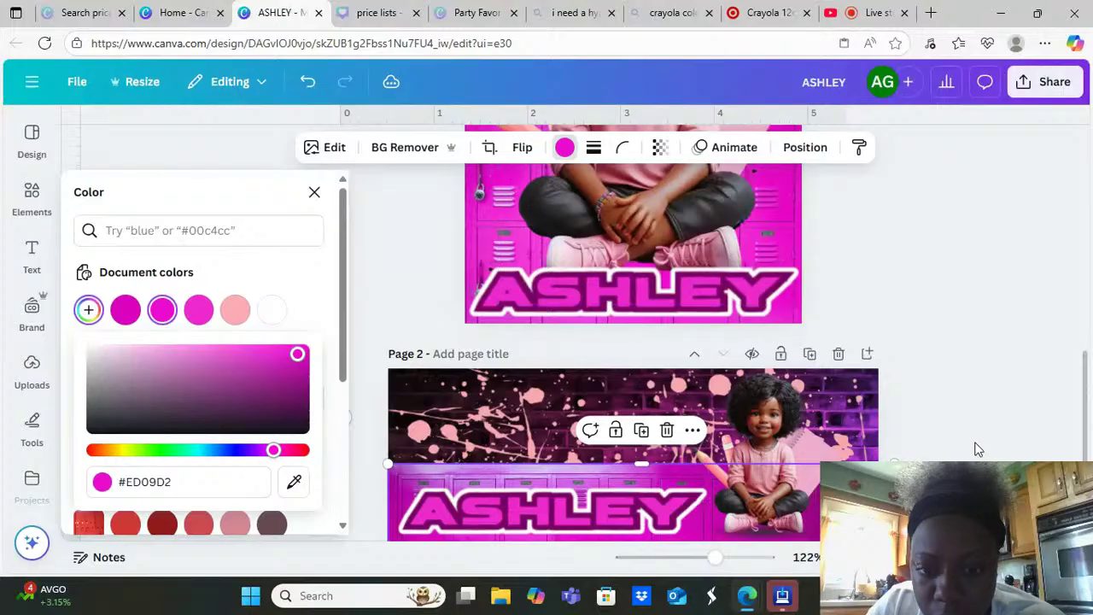
scroll(979, 450, "down", 1)
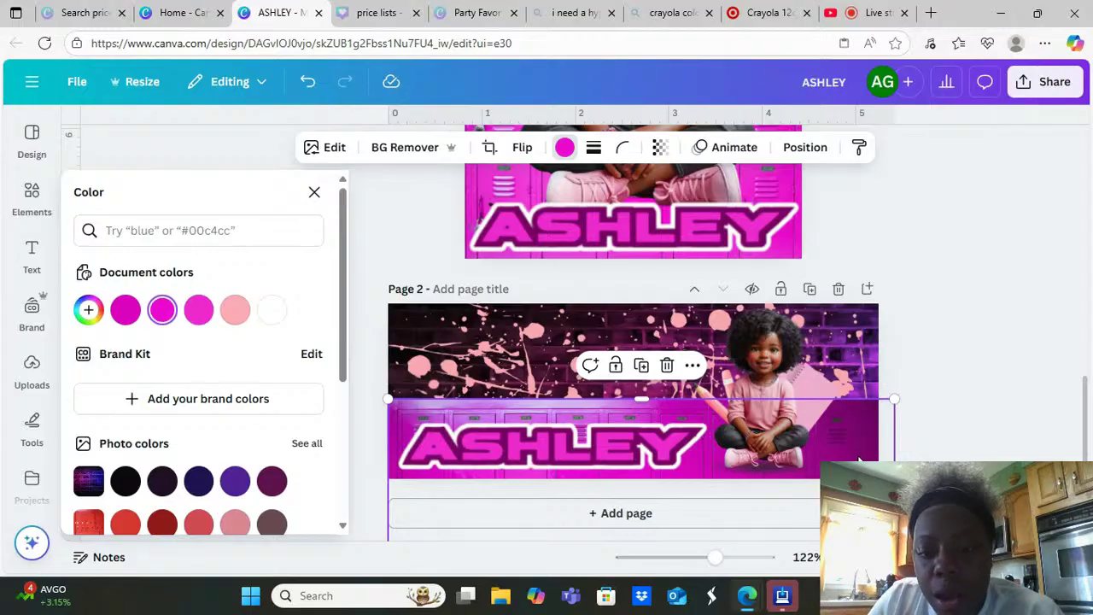
Close the color settings and shift the page 2 lockers slightly downward to expose more of the brick wall
key("Escape")
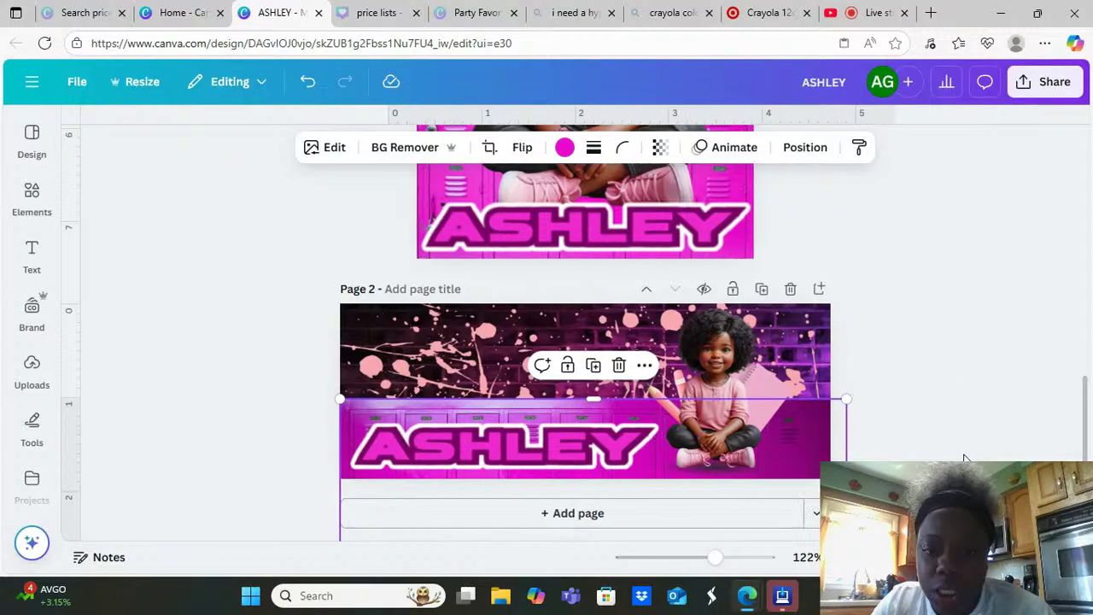
key("Escape")
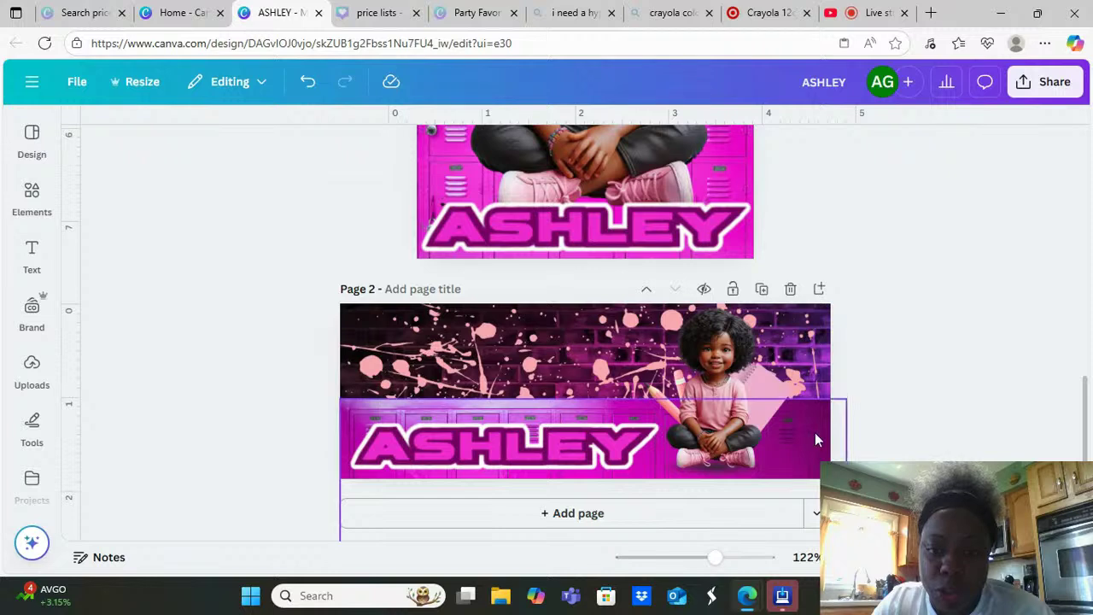
left_click_drag(805, 444, 806, 451)
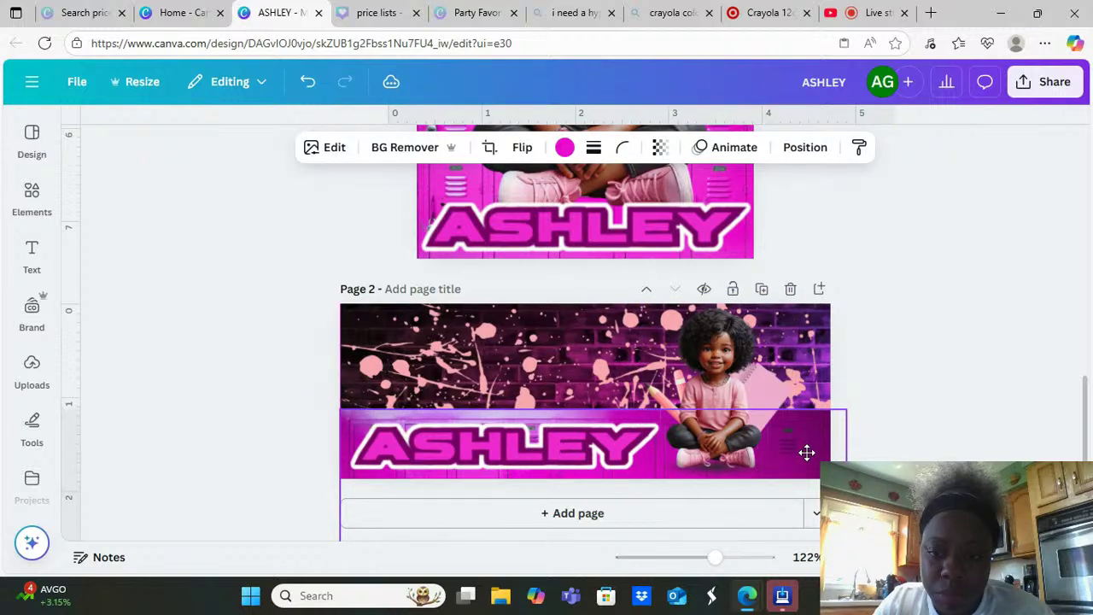
left_click(969, 378)
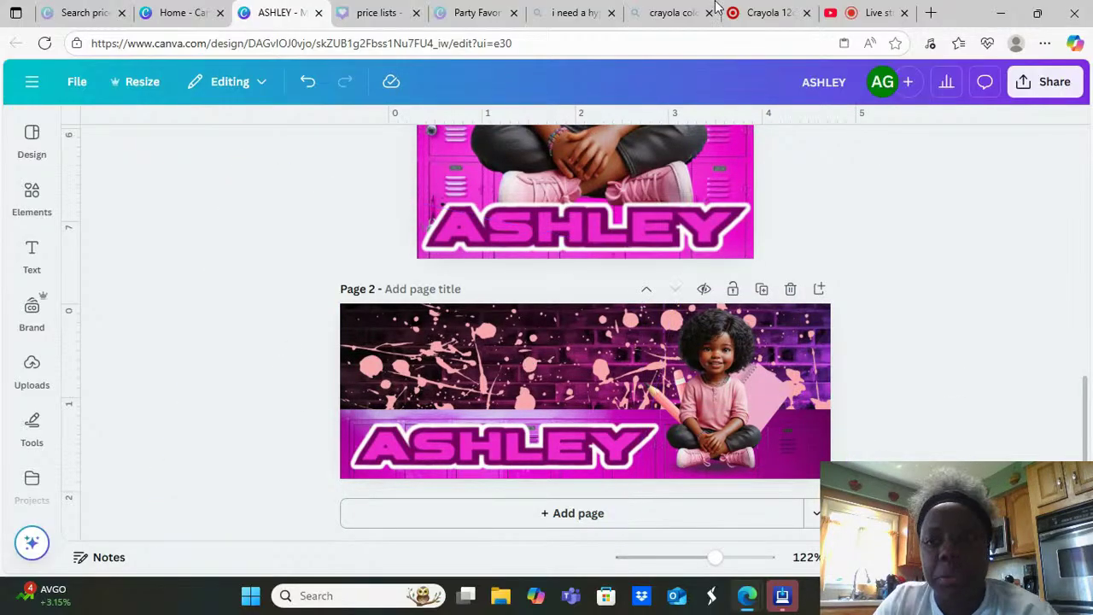
Search the uploaded images in the ASHLEY design for "elmers"
left_click(769, 13)
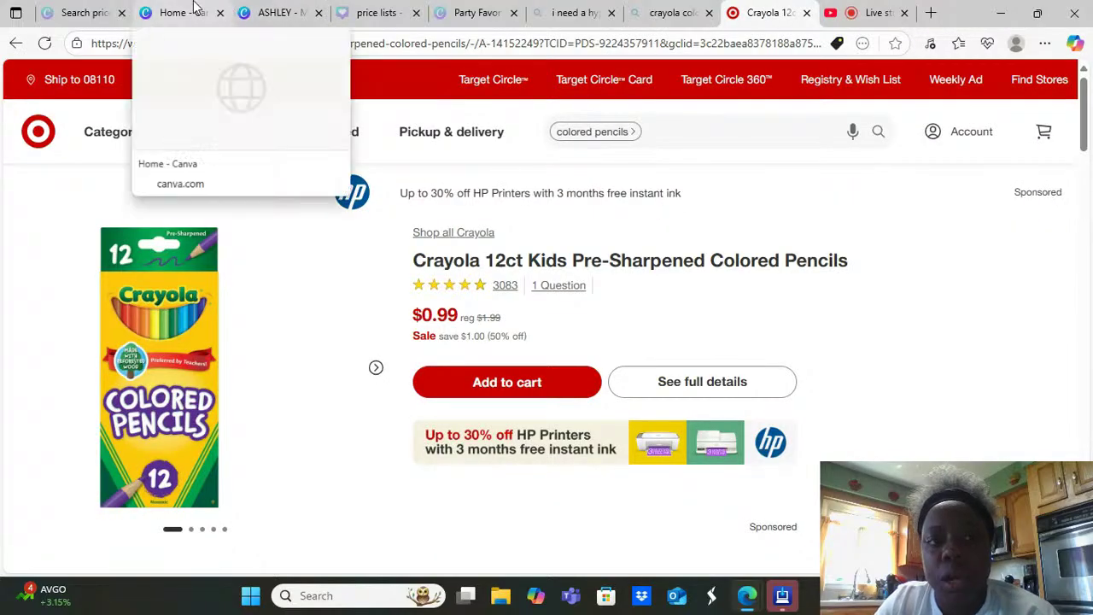
left_click(263, 12)
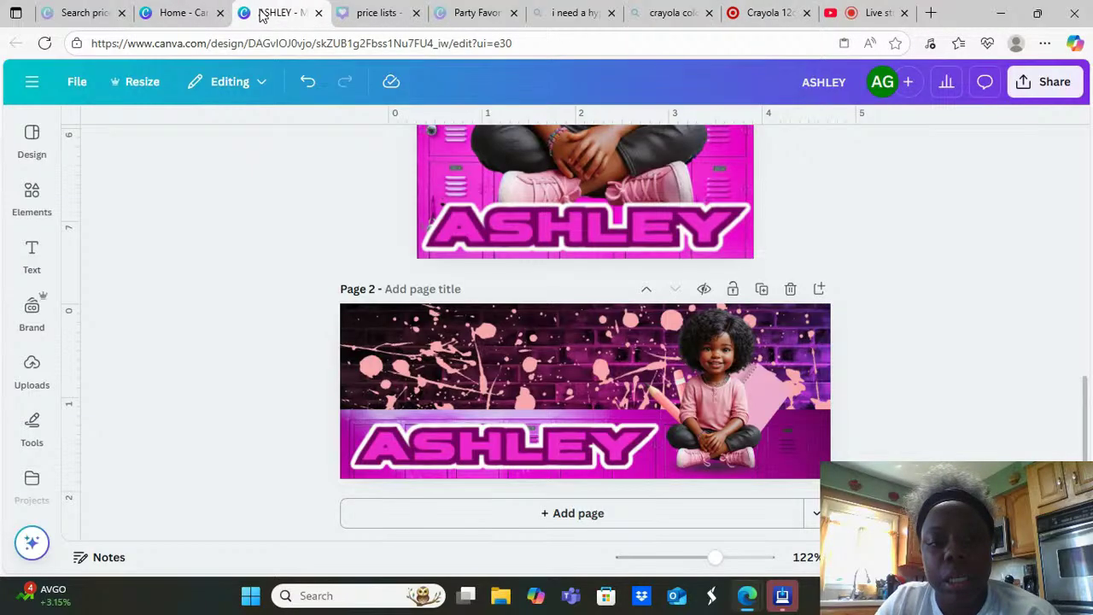
left_click(32, 311)
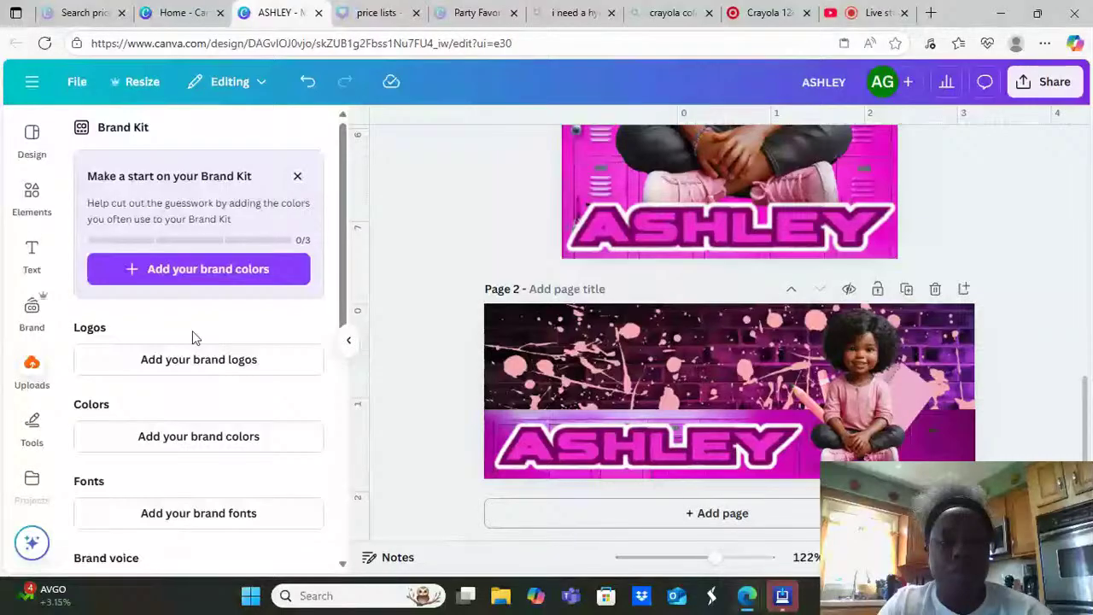
left_click(31, 367)
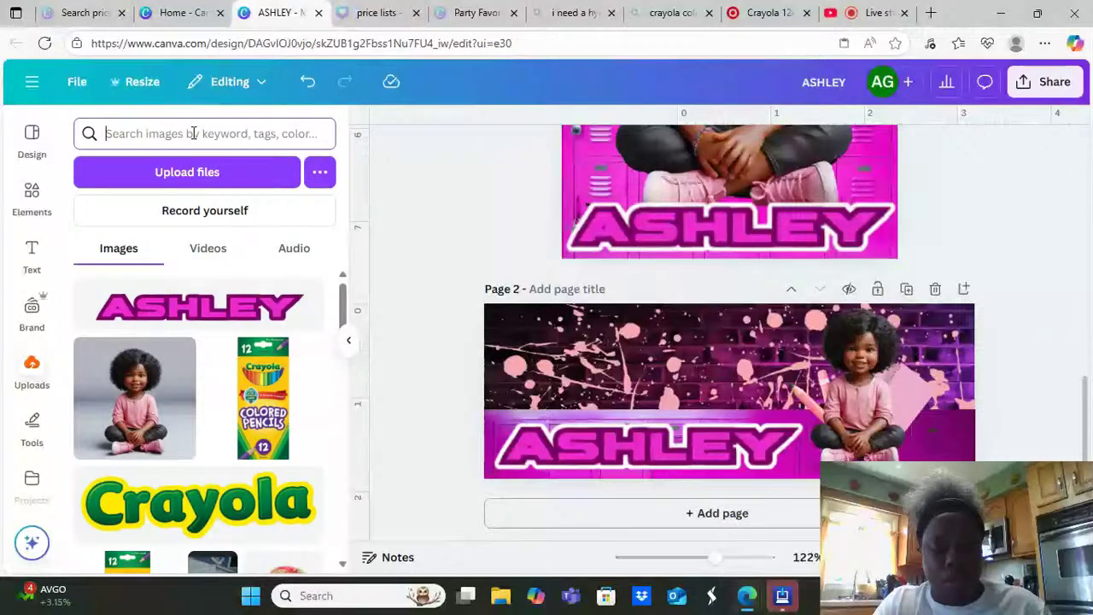
type("elmers")
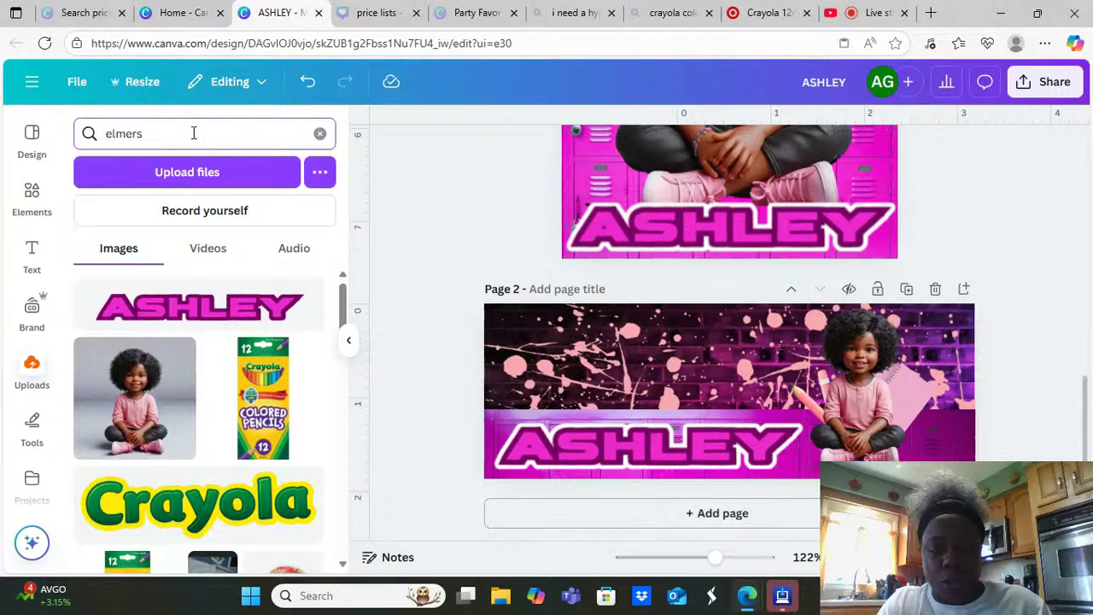
key("Return")
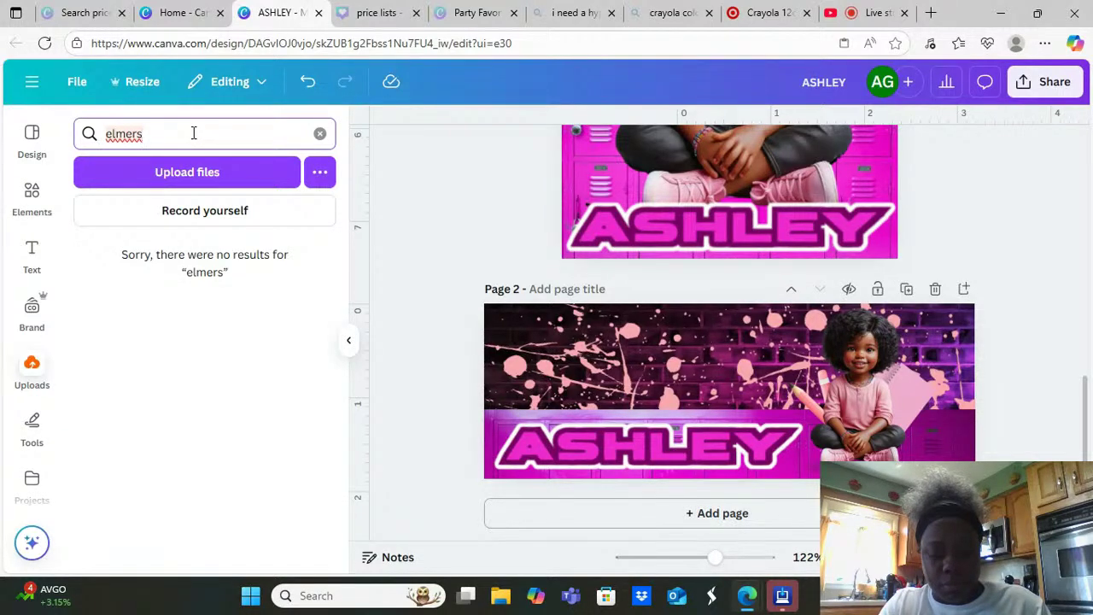
Search the uploaded images for "glue" and "logo", checking for an Elmer's logo
key("BackSpace")
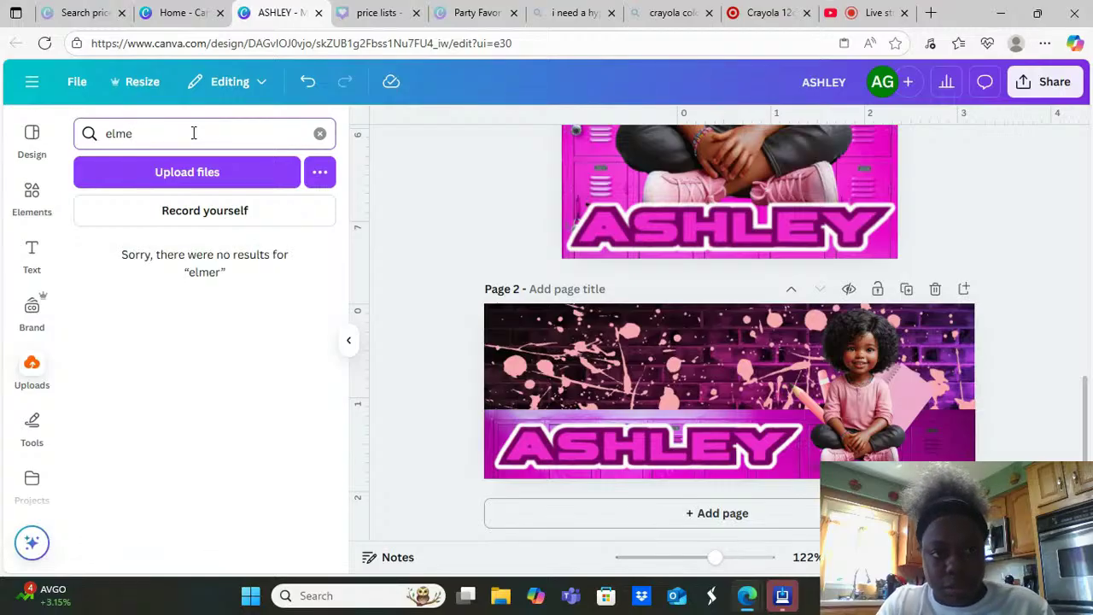
key("BackSpace")
key("BackSpace")
key("BackSpace")
key("BackSpace")
key("BackSpace")
type("glue")
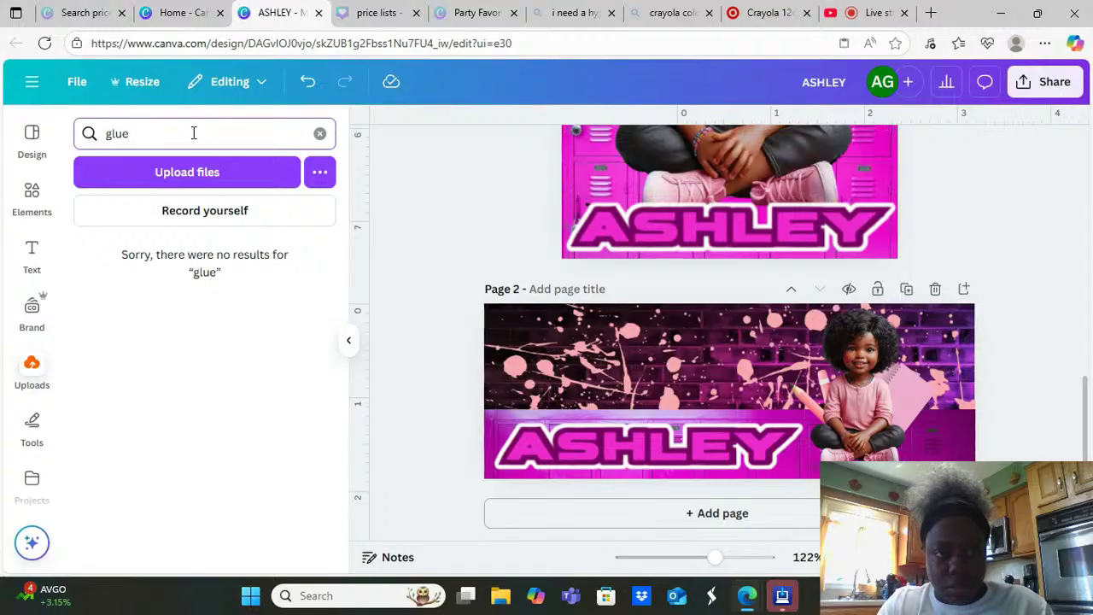
double_click(193, 133)
type("logo")
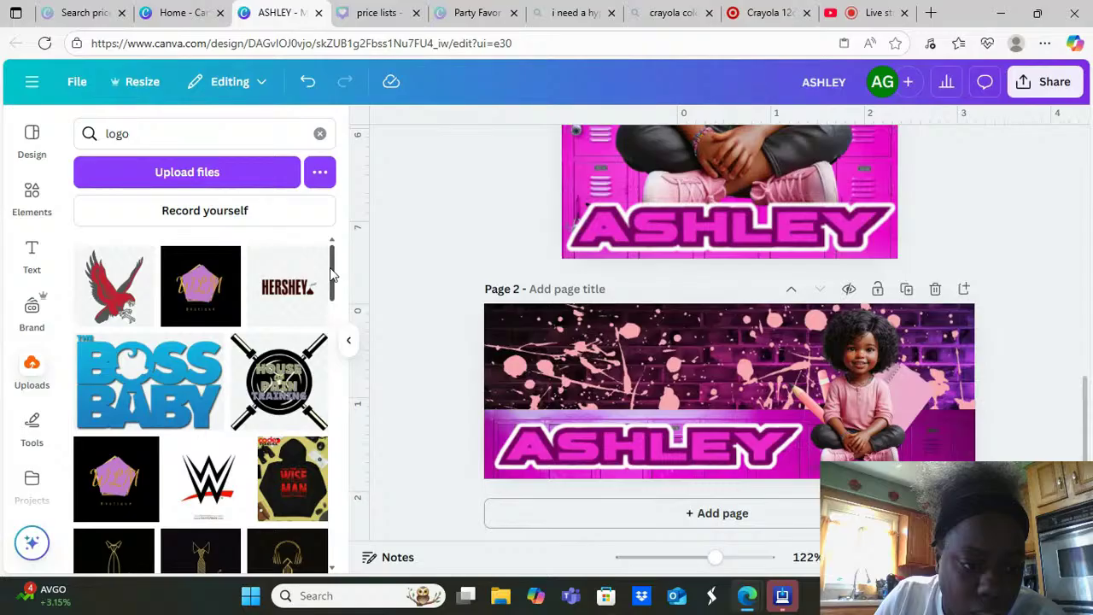
left_click_drag(333, 273, 357, 158)
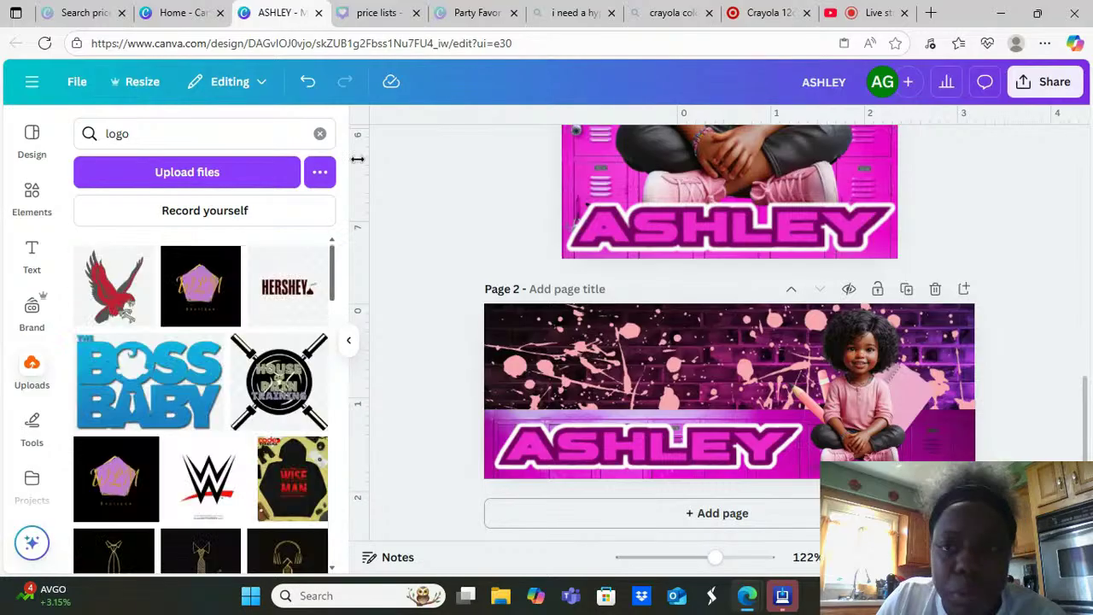
Load google.com in place of the Target product page and search images for "elmers glue stick logo png"
left_click(752, 12)
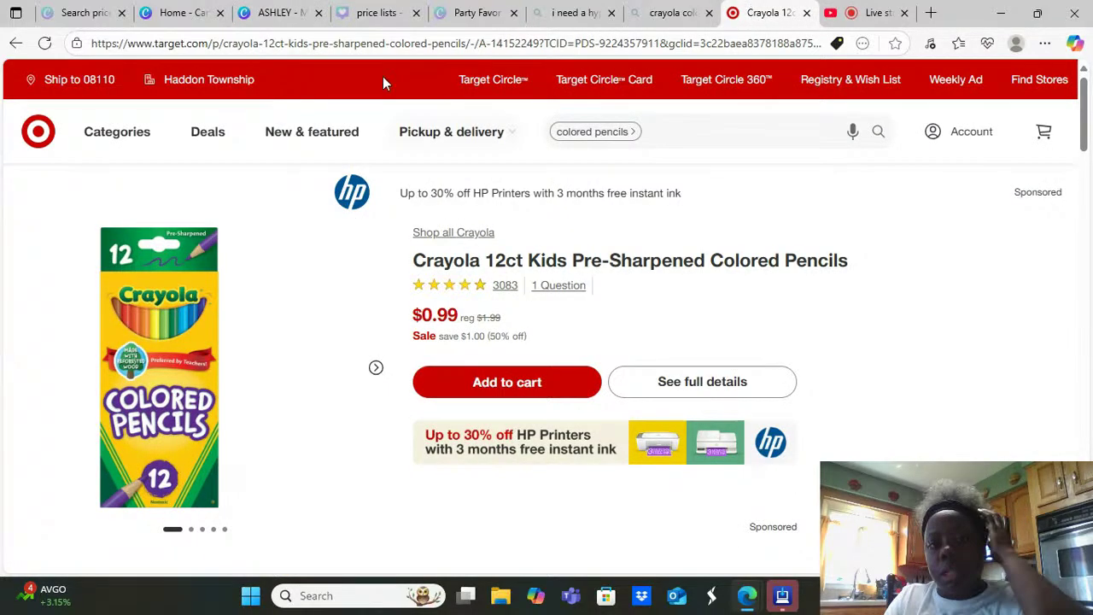
left_click(394, 45)
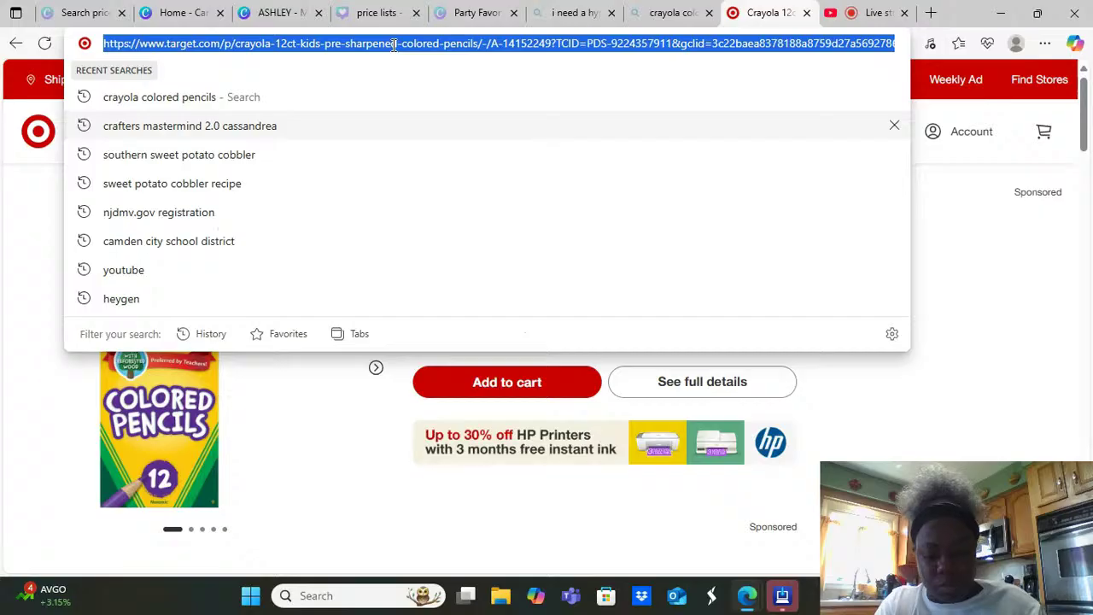
type("google.c")
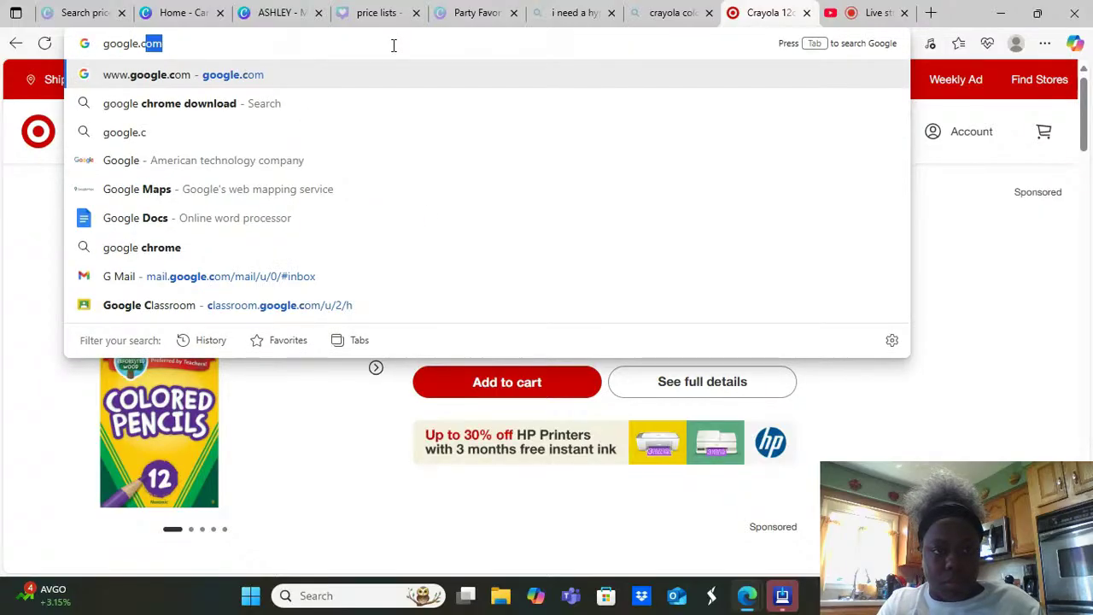
key("Return")
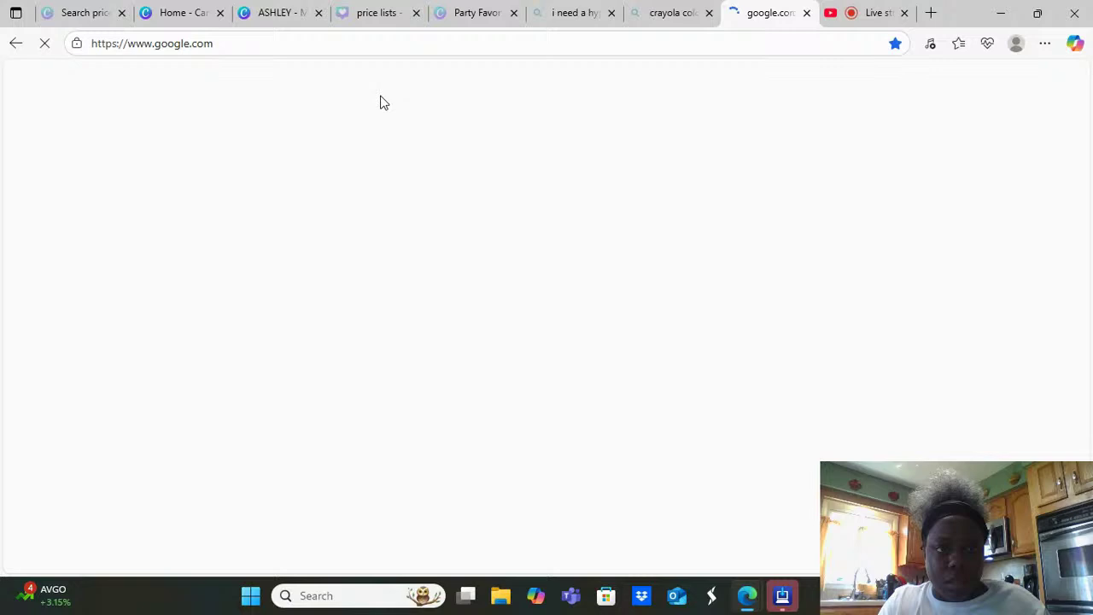
type("elmer")
key("Down")
key("Down")
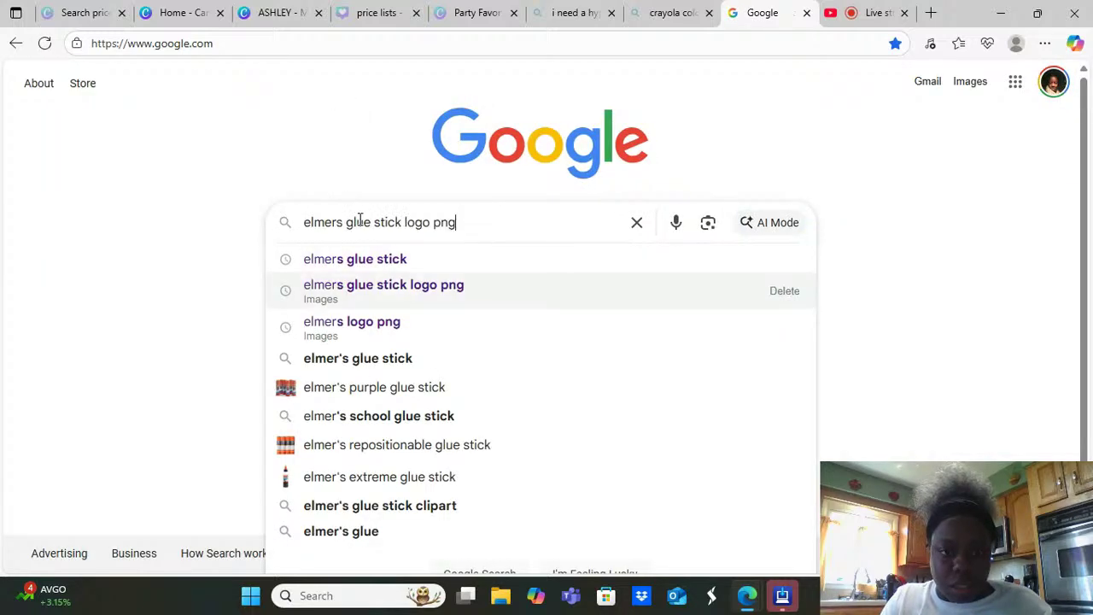
key("Return")
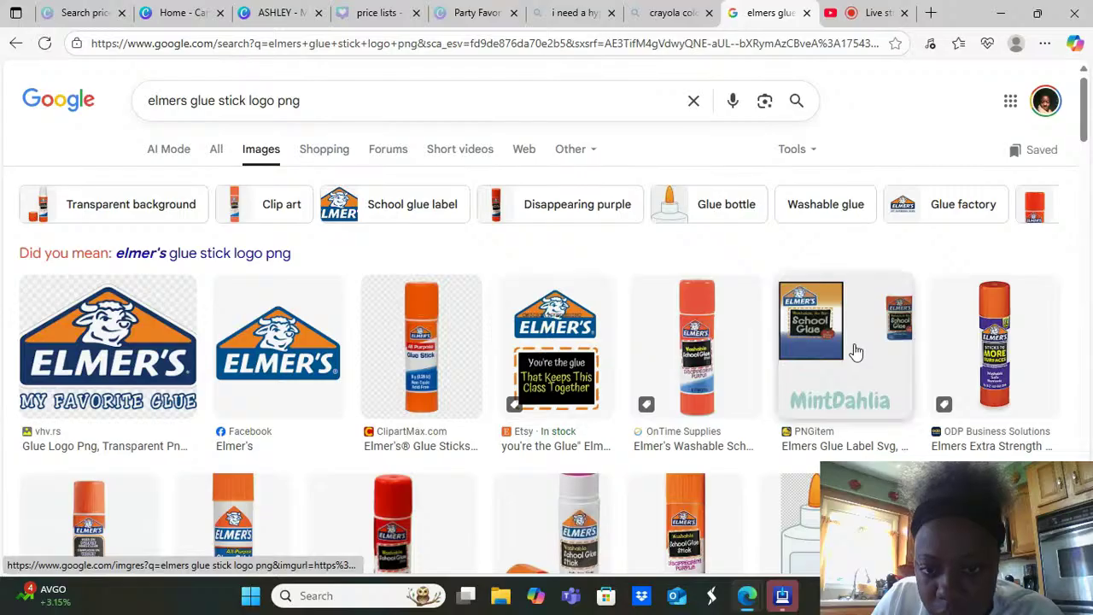
Look through the image results and copy the vhv.rs Elmer's logo with the "My Favorite Glue" slogan
scroll(1086, 177, "down", 4)
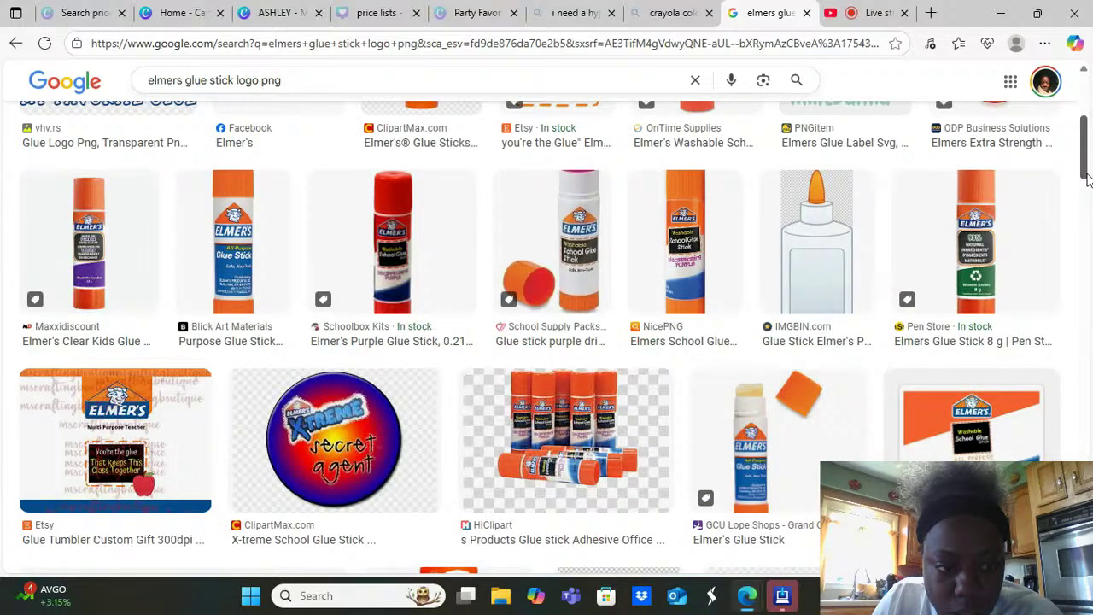
left_click_drag(1086, 178, 1088, 137)
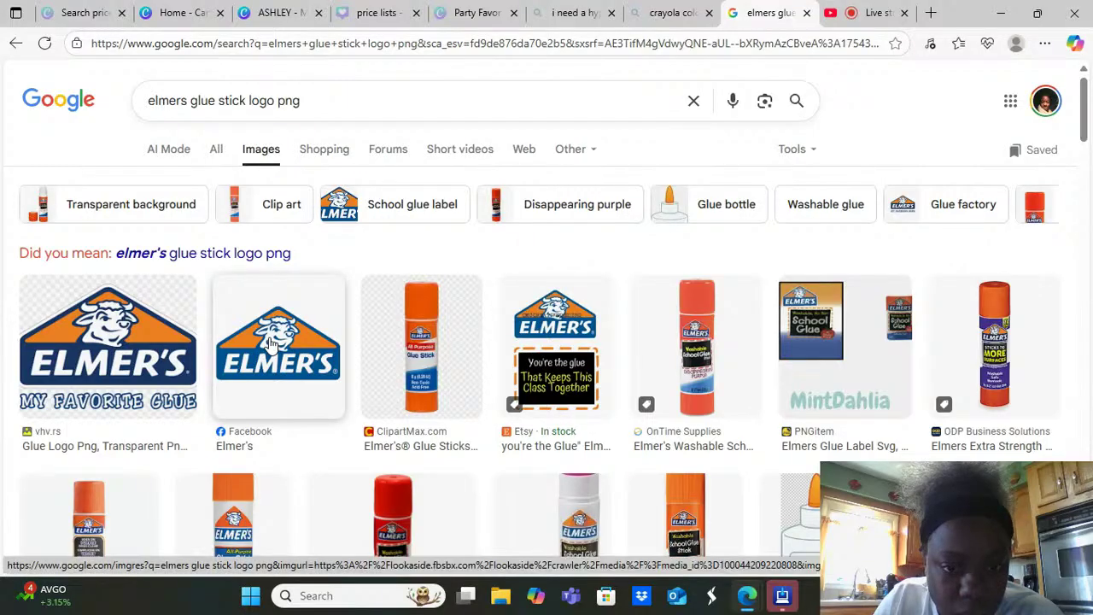
left_click(137, 342)
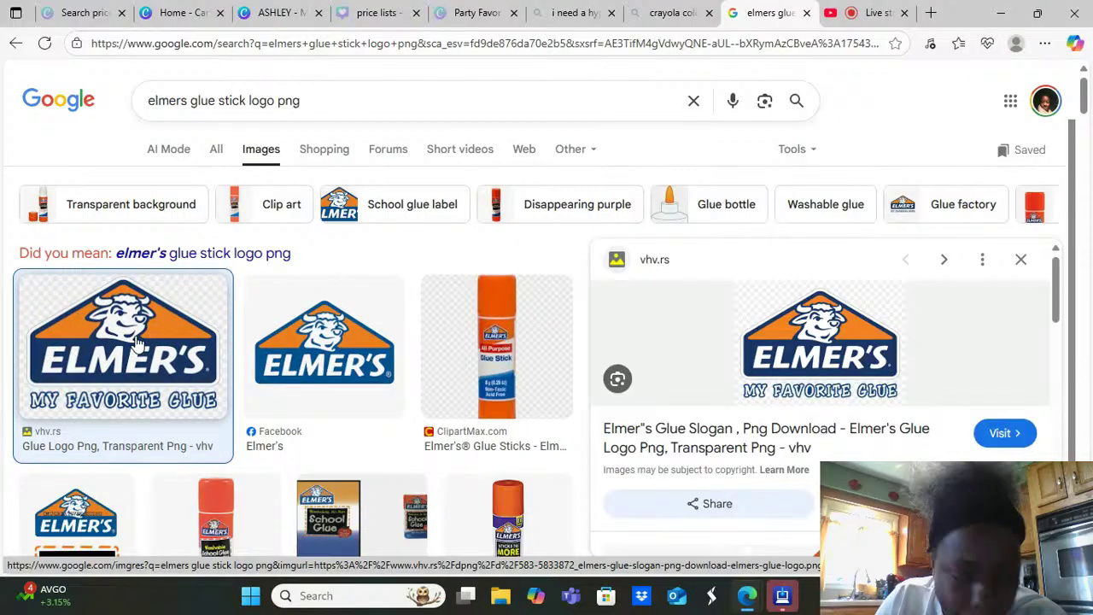
right_click(811, 340)
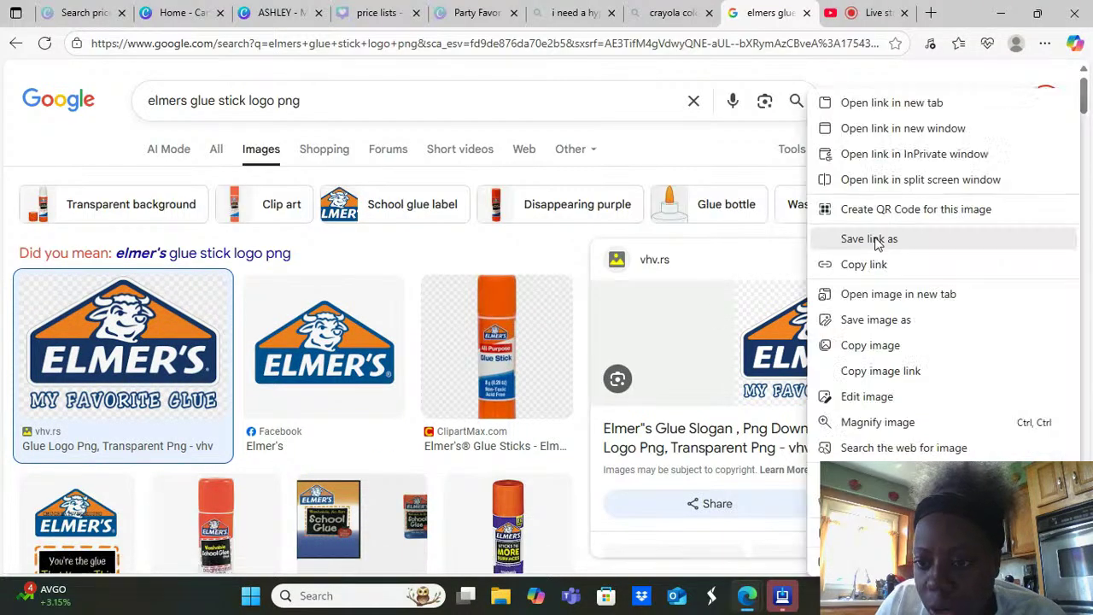
left_click(869, 347)
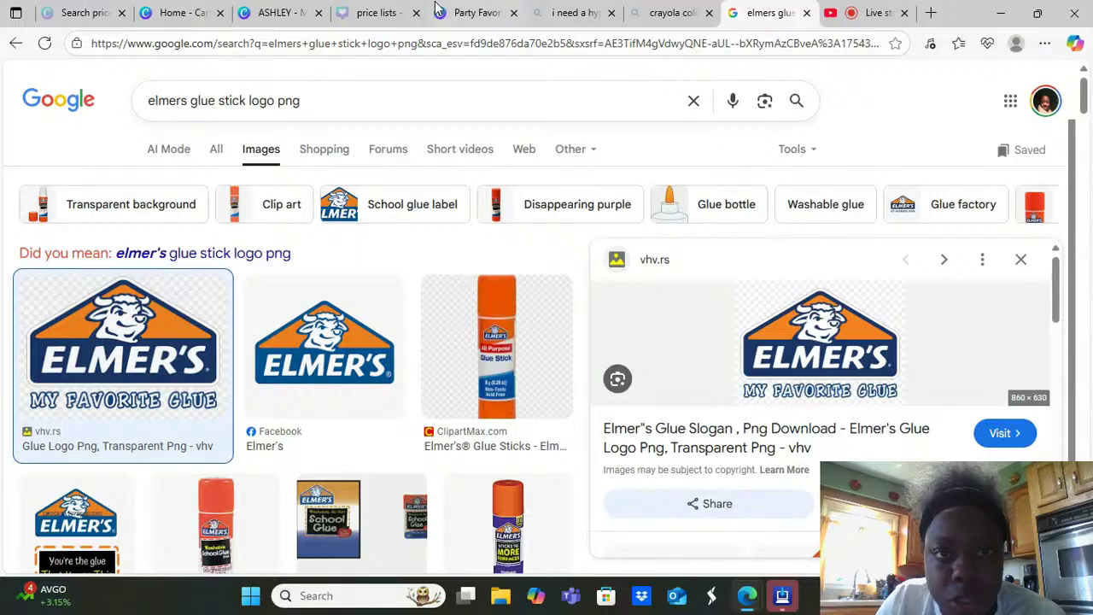
Switch back to the ASHLEY design in Canva and paste the Elmer's logo on page 2, above the name title
left_click(277, 13)
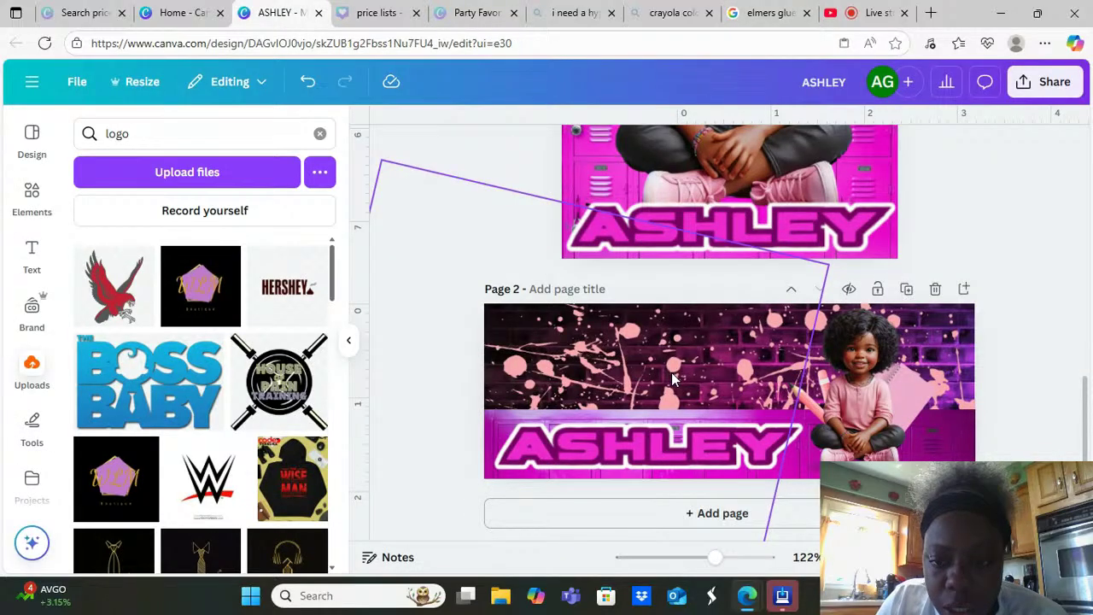
right_click(672, 379)
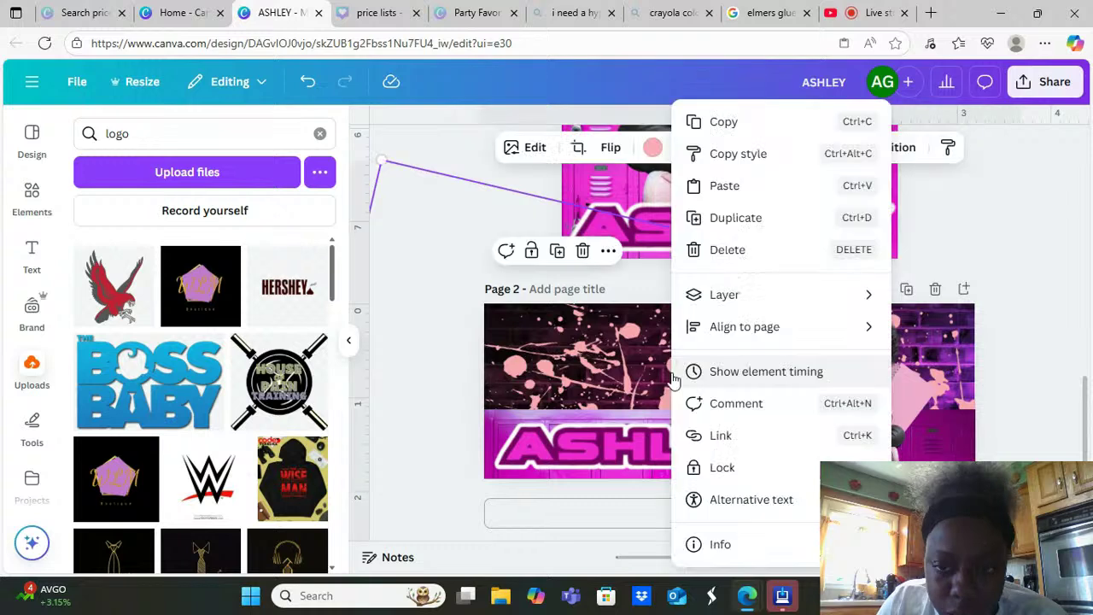
left_click(756, 186)
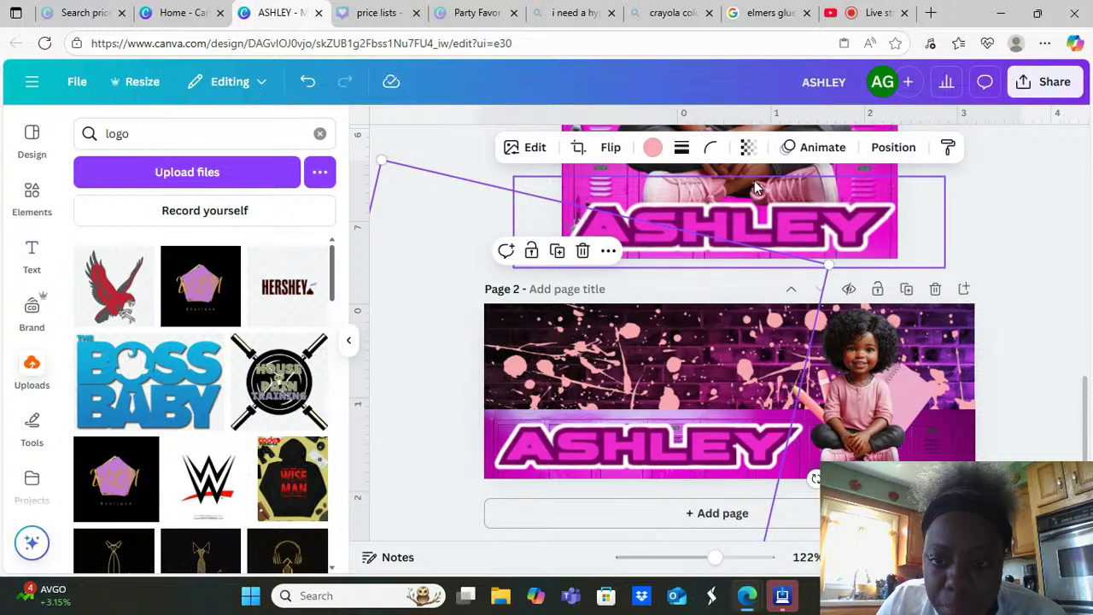
left_click_drag(734, 373, 685, 353)
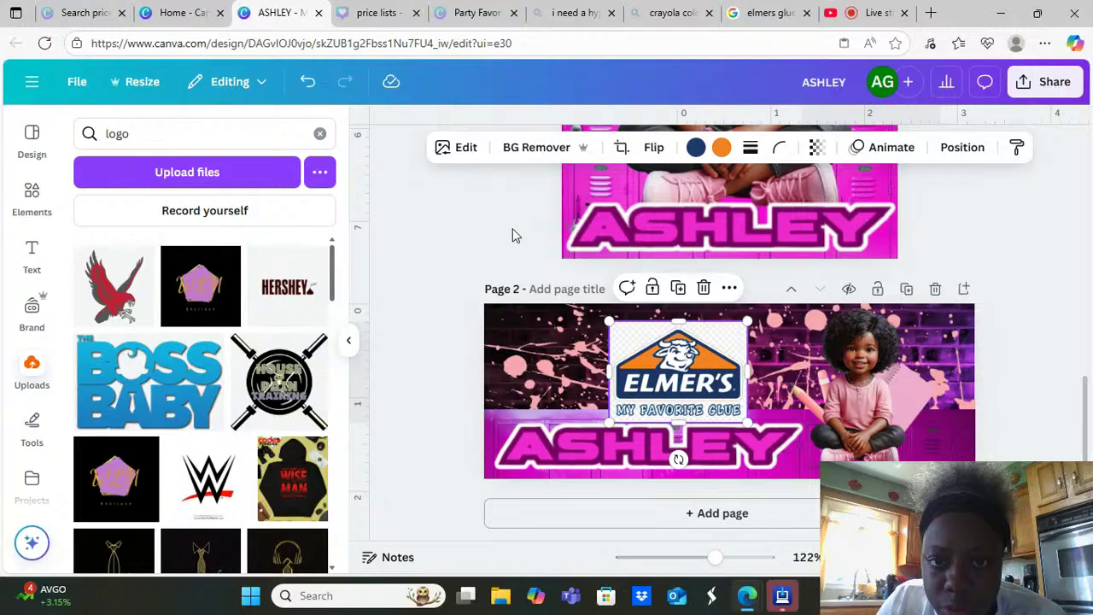
Remove the Elmer's logo's background and crop off the "My Favorite Glue" slogan beneath it, to a height of about 0.9
left_click(540, 145)
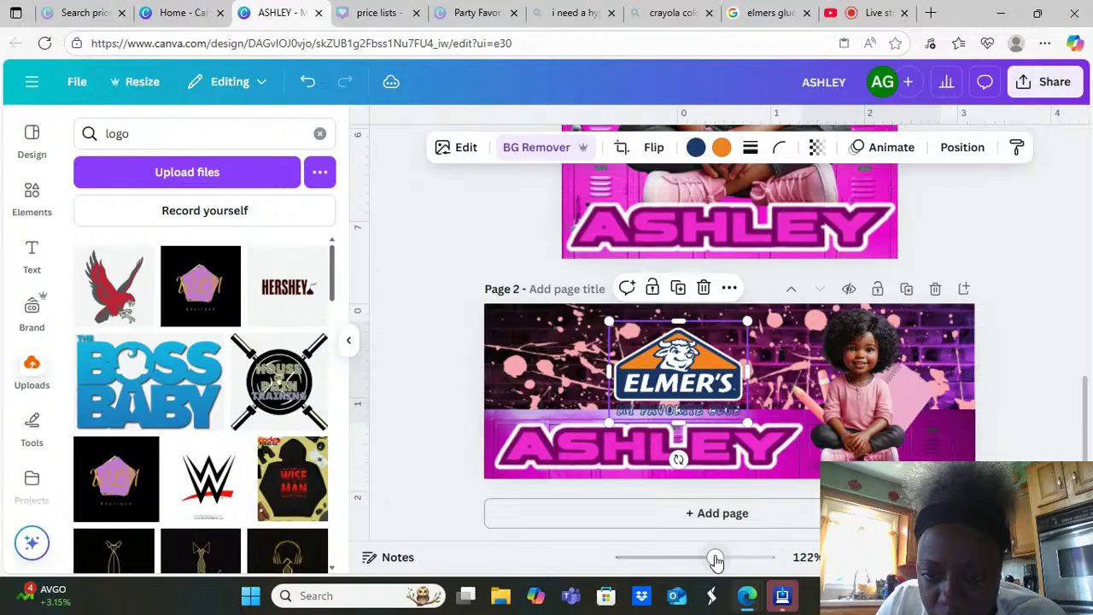
left_click_drag(715, 559, 741, 558)
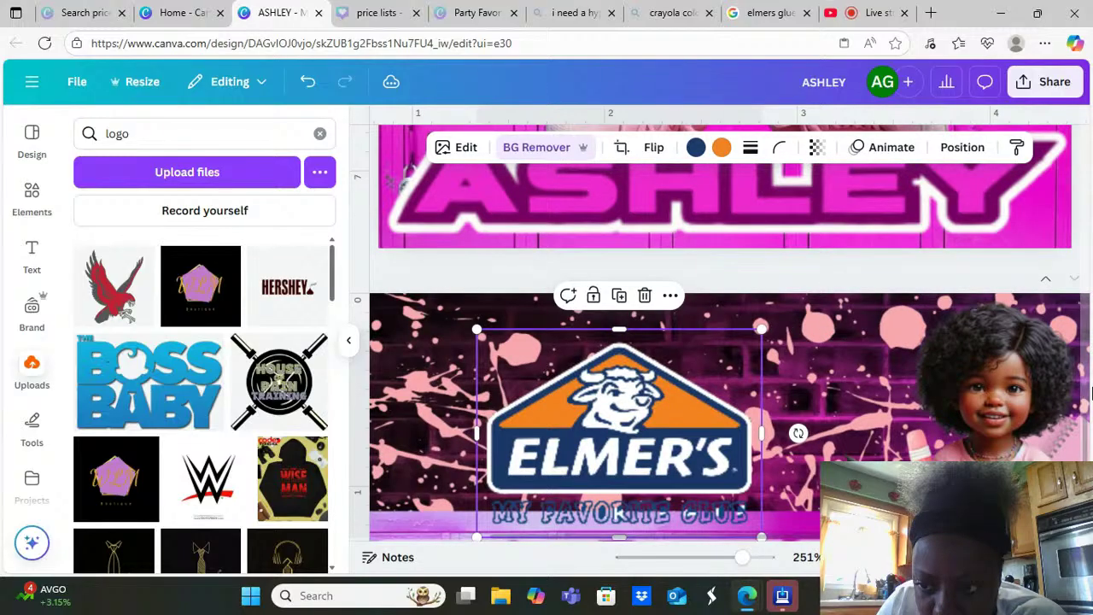
scroll(1087, 448, "down", 2)
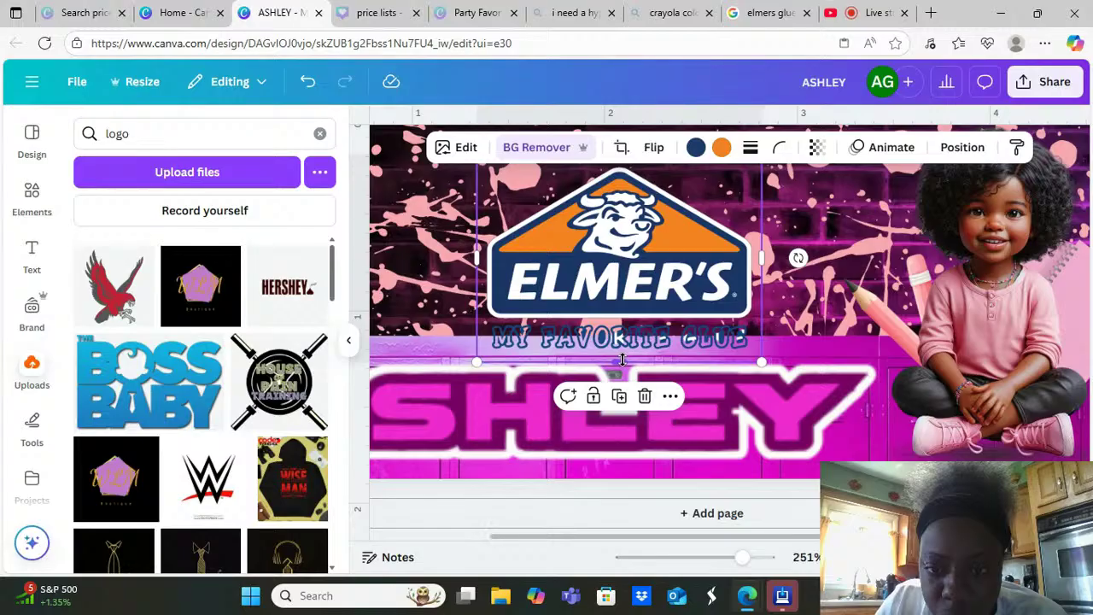
left_click_drag(619, 363, 635, 327)
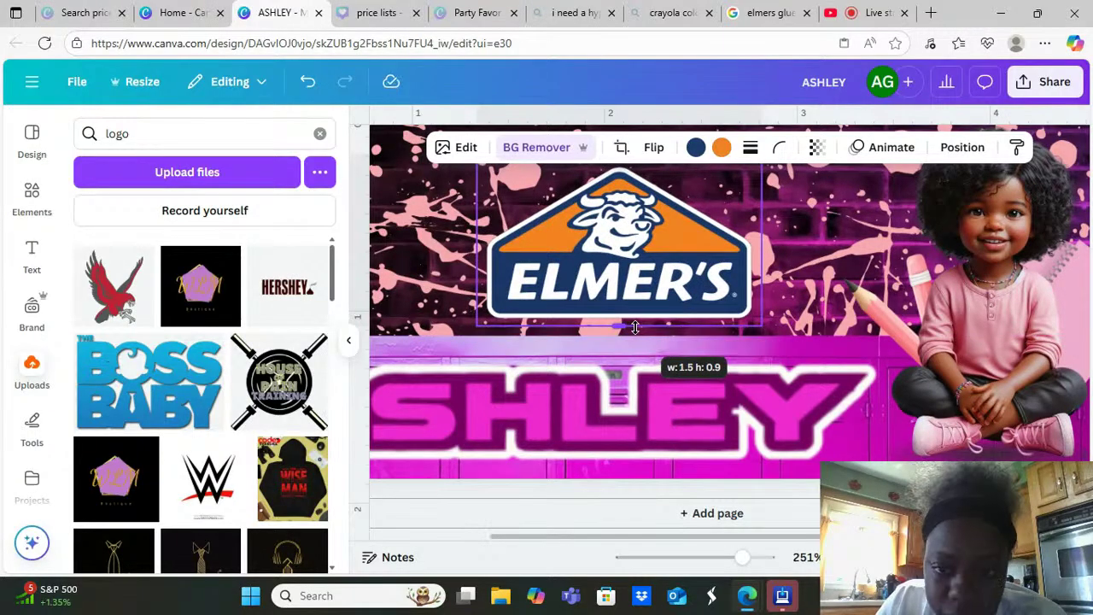
left_click_drag(639, 325, 640, 323)
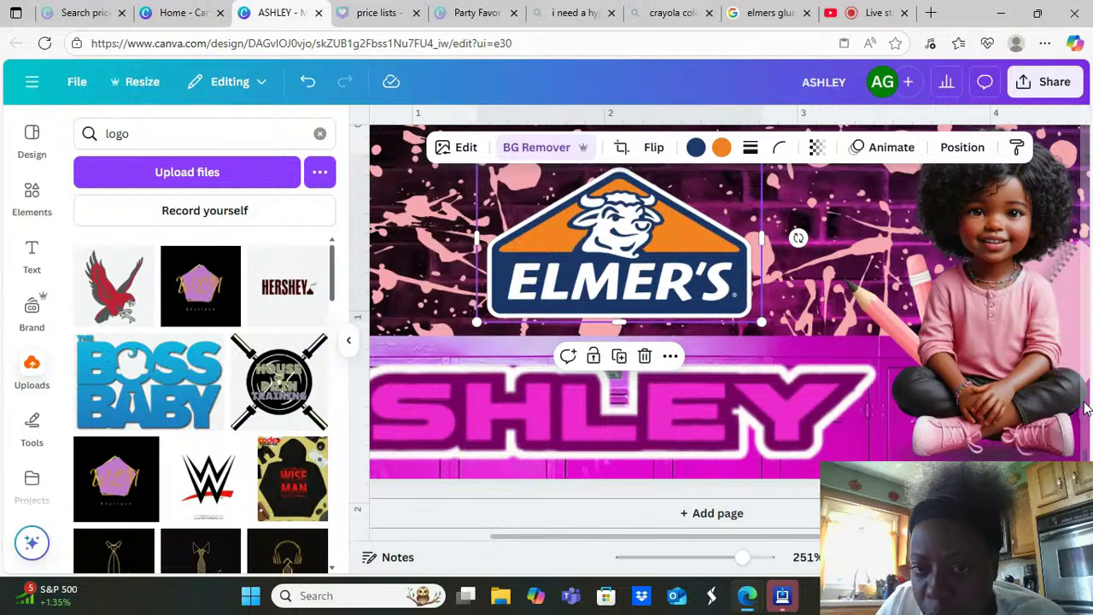
scroll(798, 317, "up", 1)
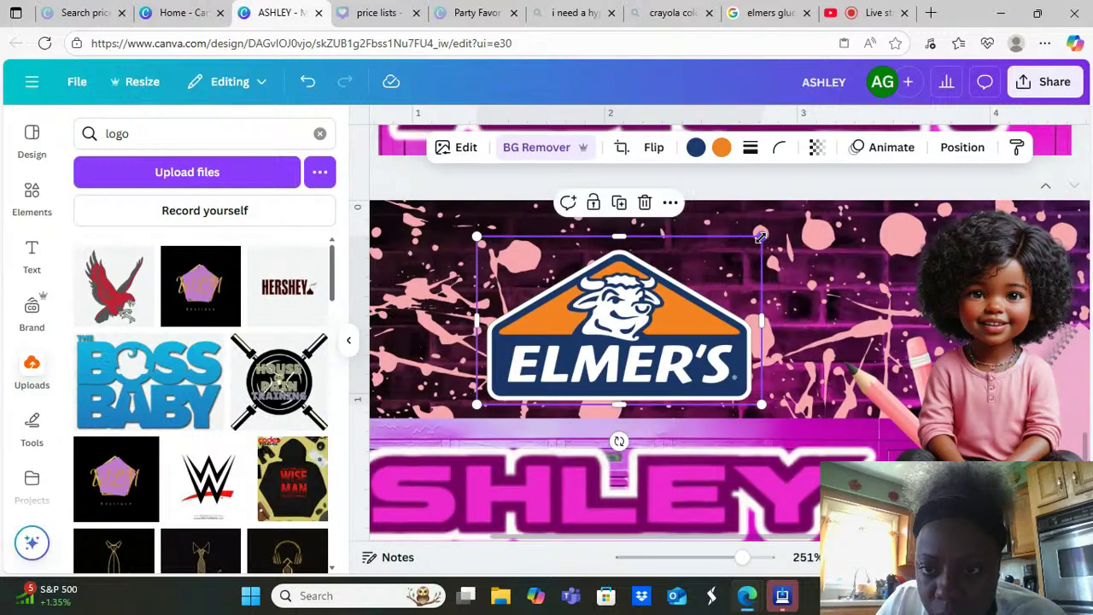
Shrink the Elmer's logo on page 2 to about 1.3 in wide and place it above the name title
left_click_drag(745, 246, 709, 270)
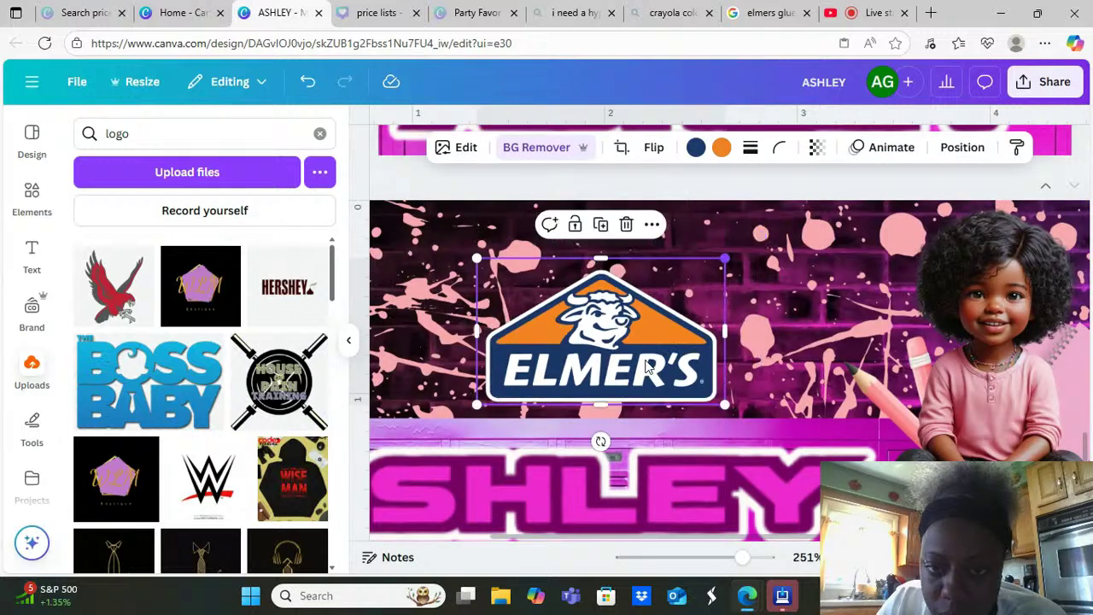
left_click_drag(647, 366, 671, 327)
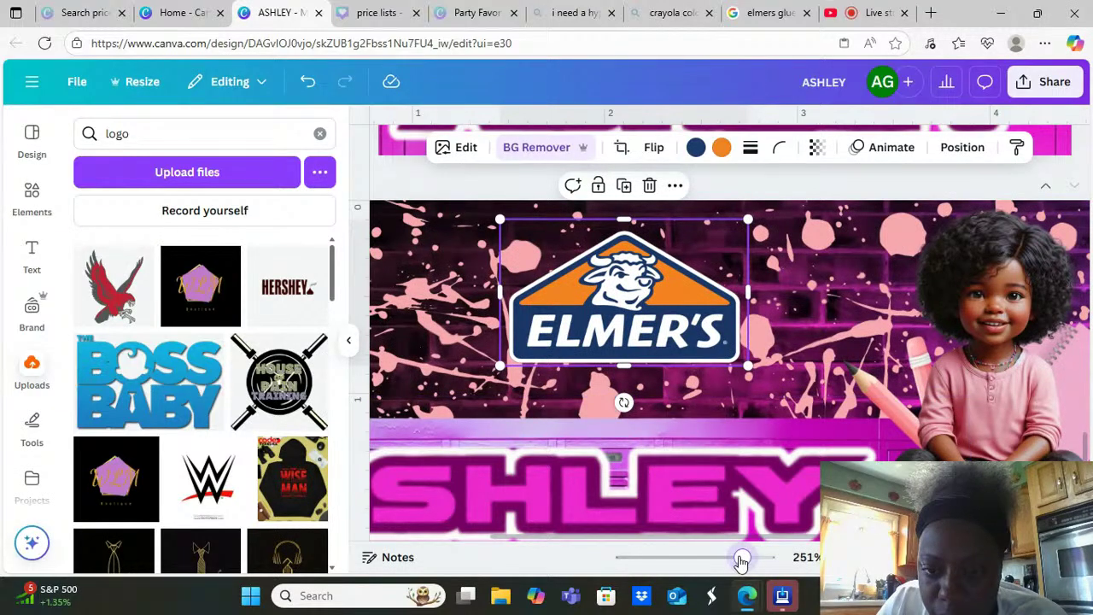
left_click_drag(741, 560, 712, 559)
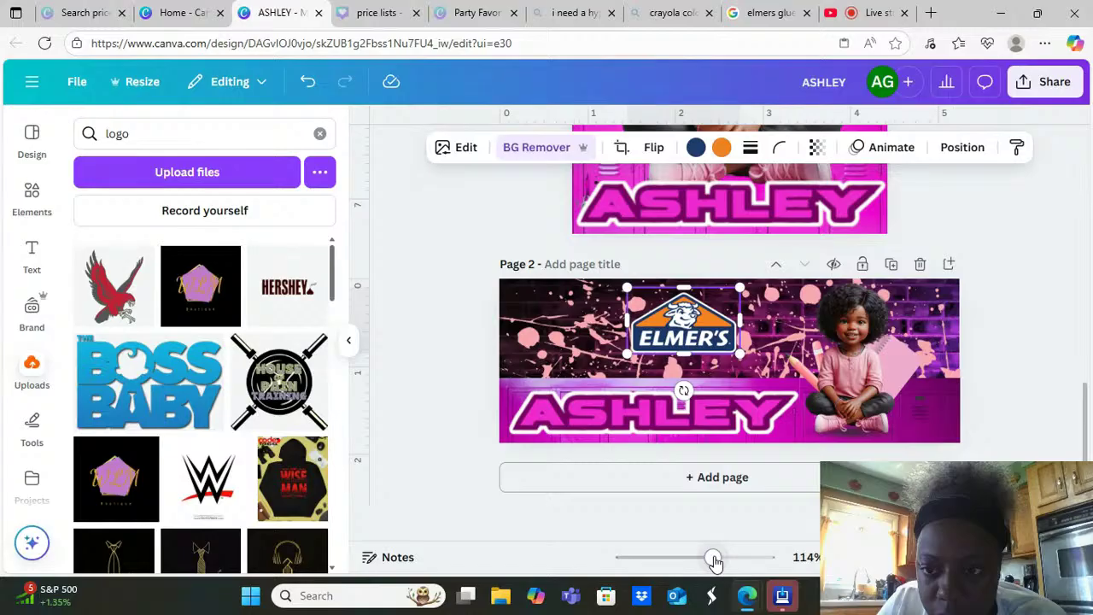
left_click(767, 13)
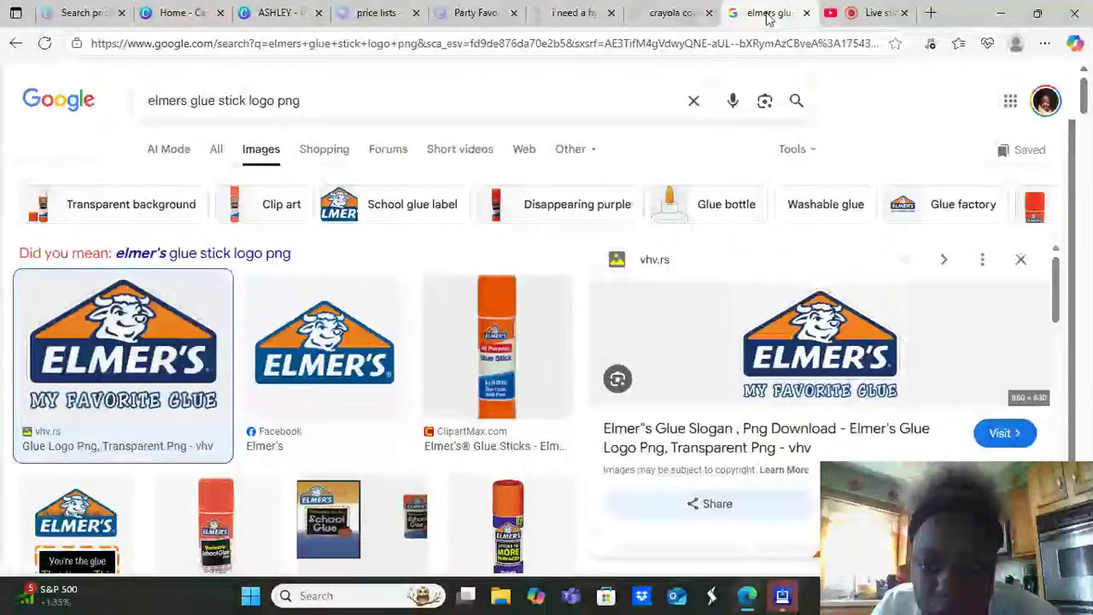
key("ctrl+3")
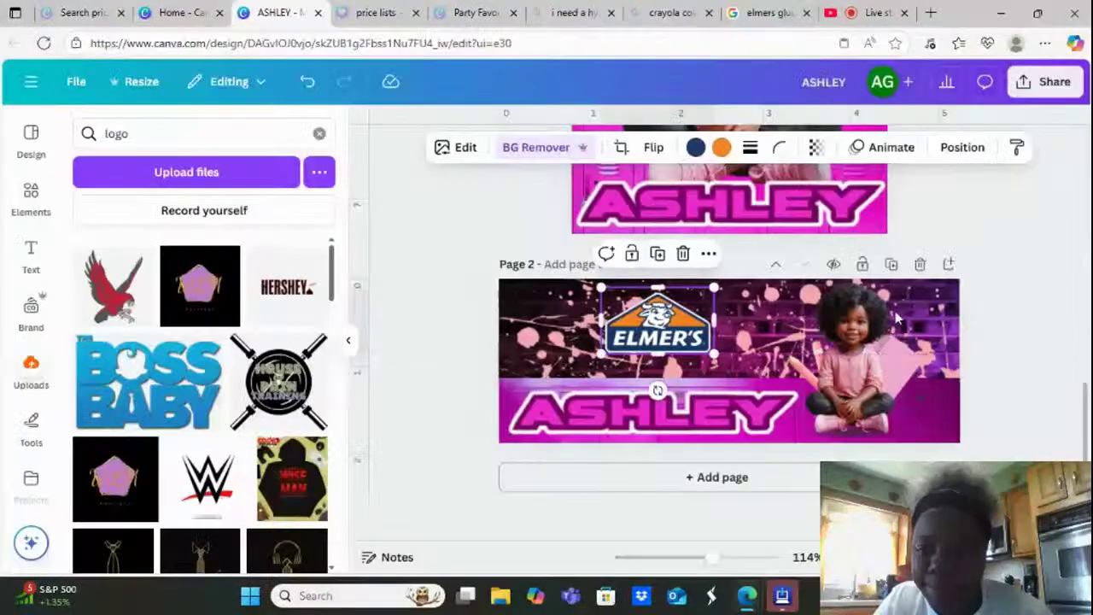
left_click_drag(1082, 435, 1084, 384)
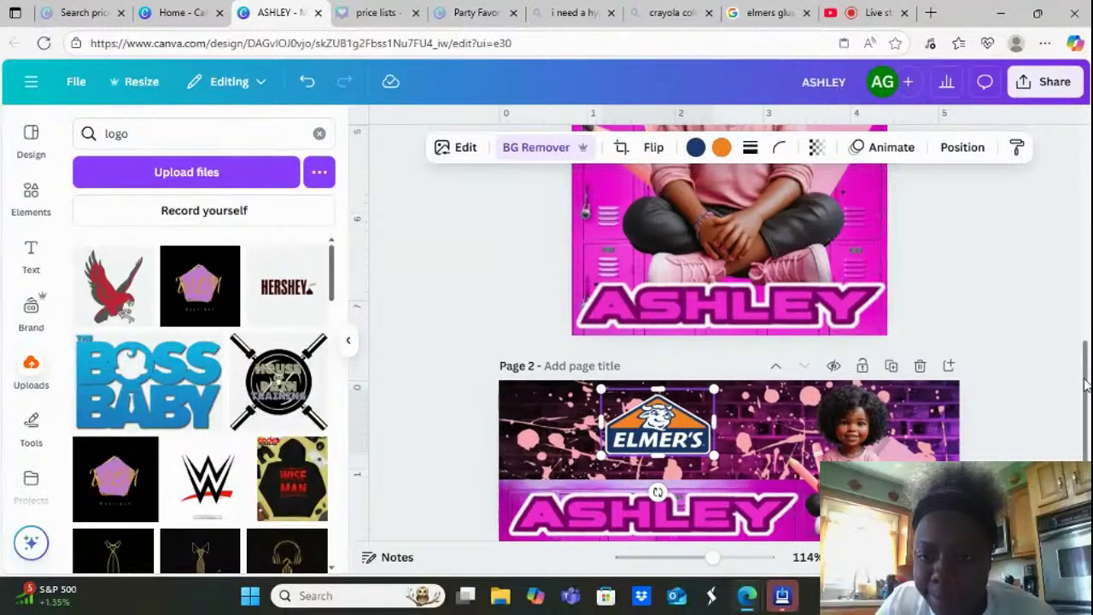
scroll(1085, 385, "down", 1)
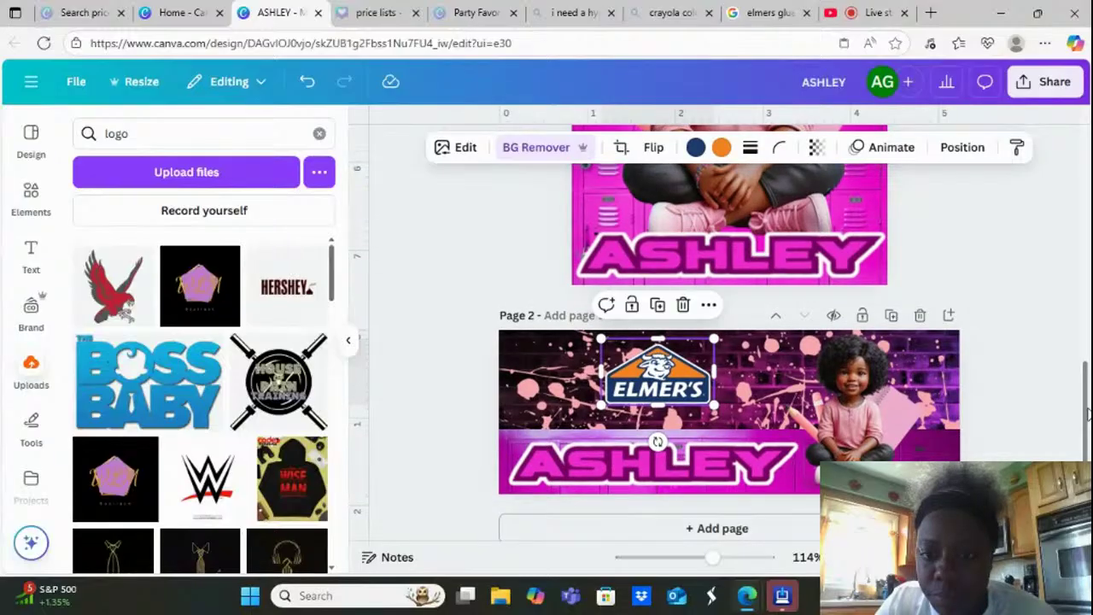
Ungroup the page 2 group holding the girl, pencils and notebook
left_click(832, 376)
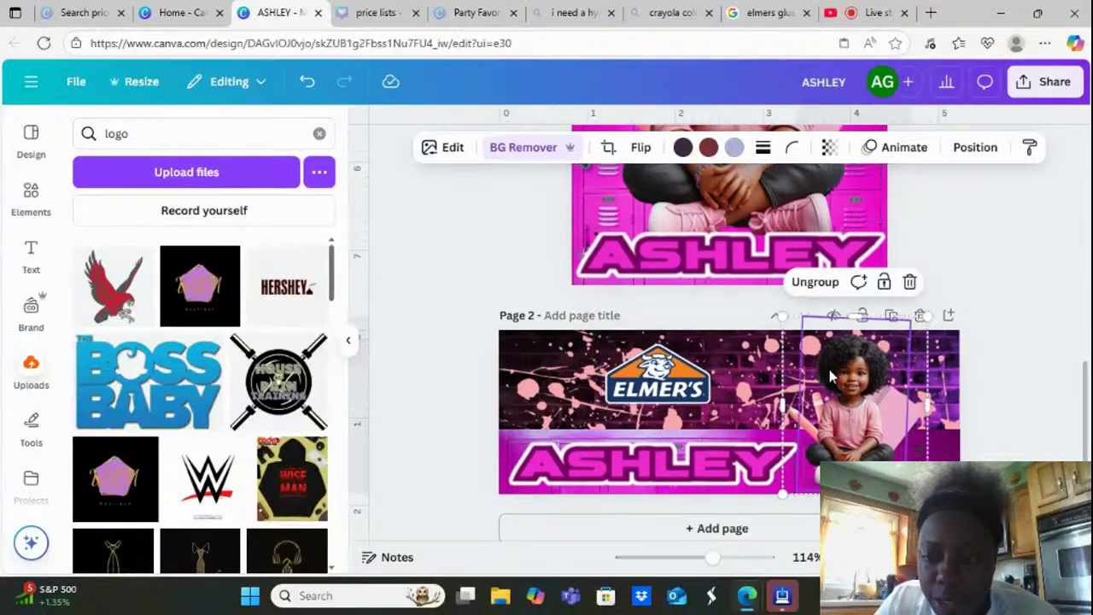
left_click(807, 283)
left_click(1090, 427)
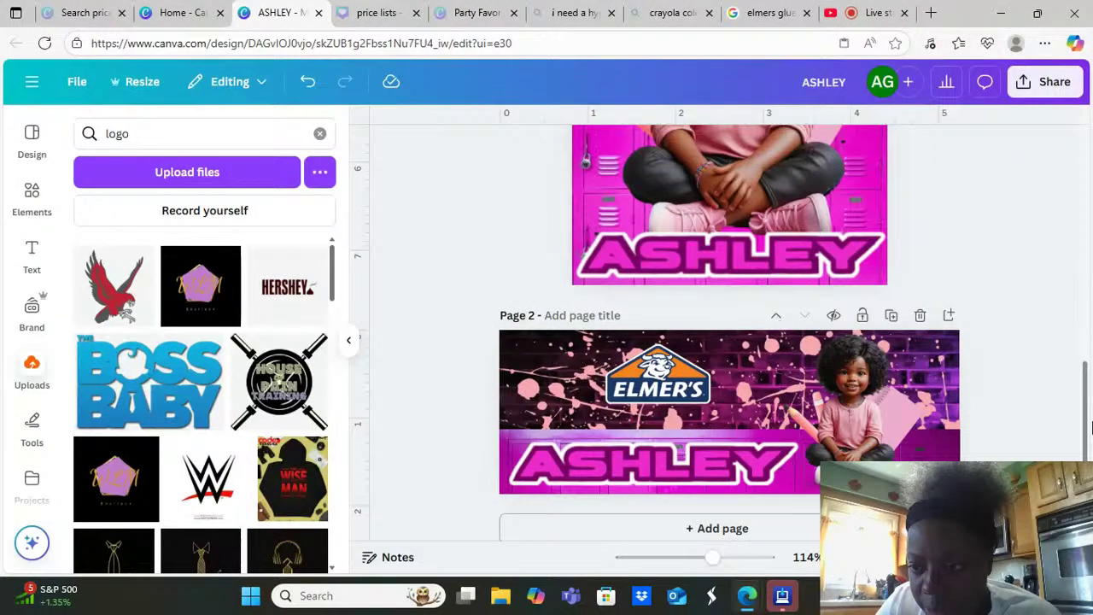
Add a Drop shadow to the pink notebook behind the girl on page 2 and set its intensity to 68
scroll(1086, 427, "down", 1)
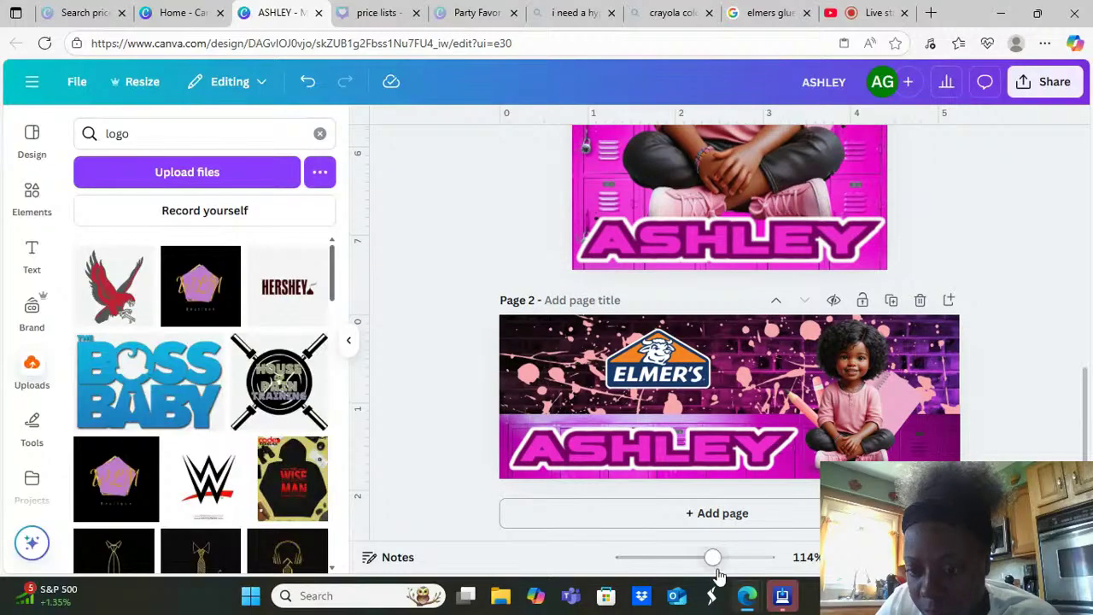
left_click_drag(714, 559, 726, 557)
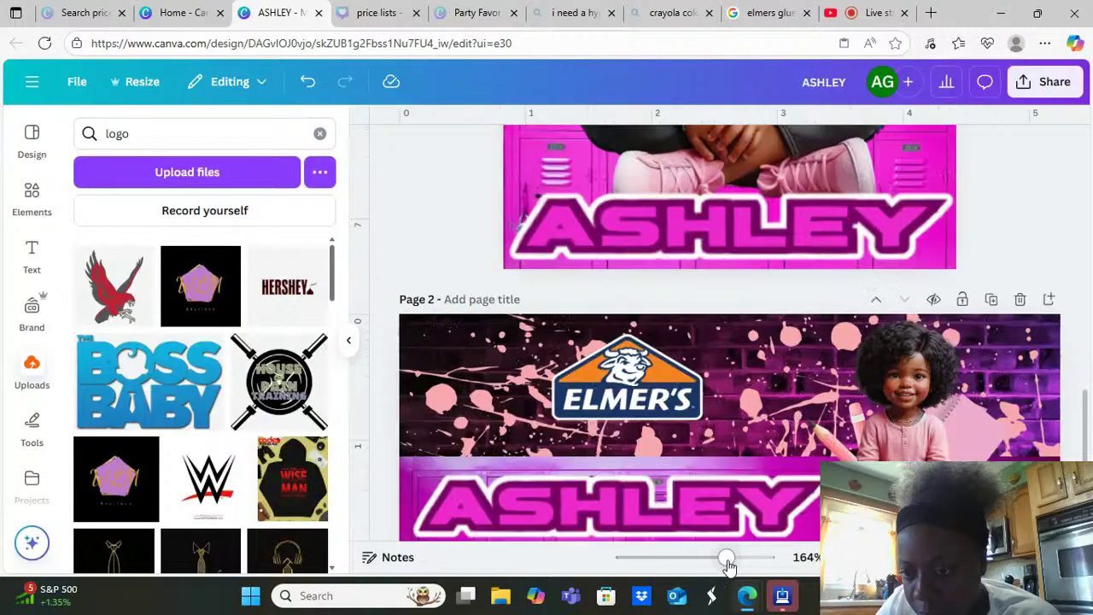
left_click(988, 425)
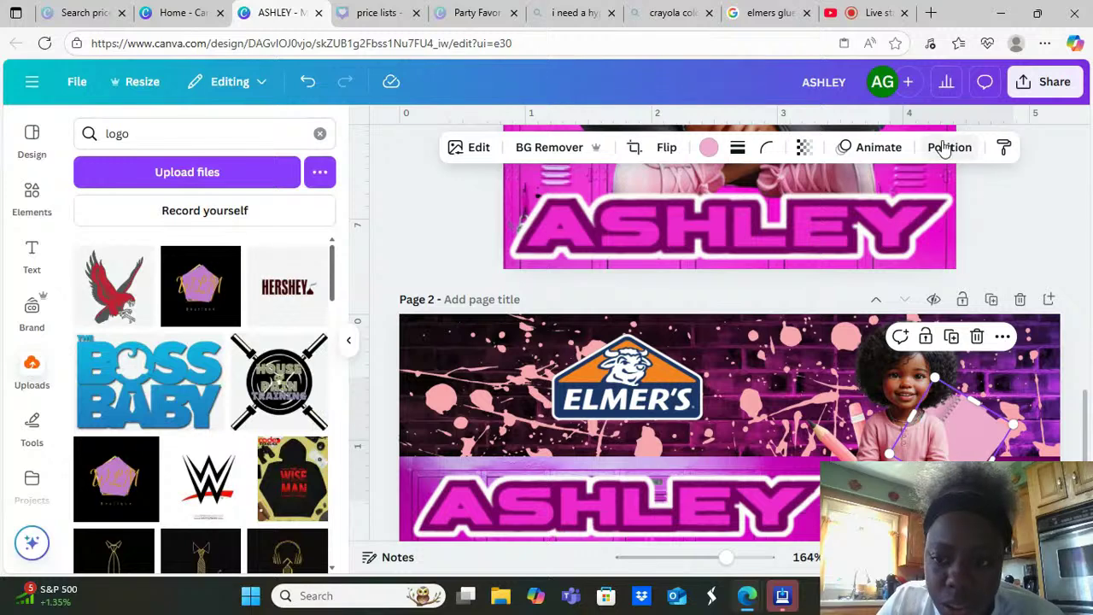
left_click(455, 149)
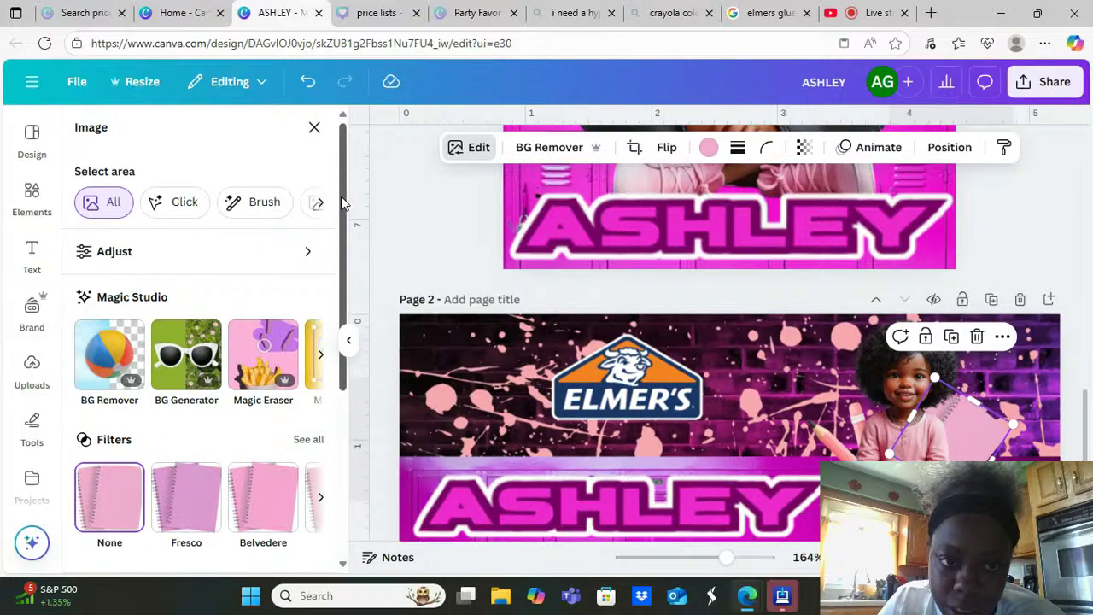
left_click_drag(341, 202, 337, 256)
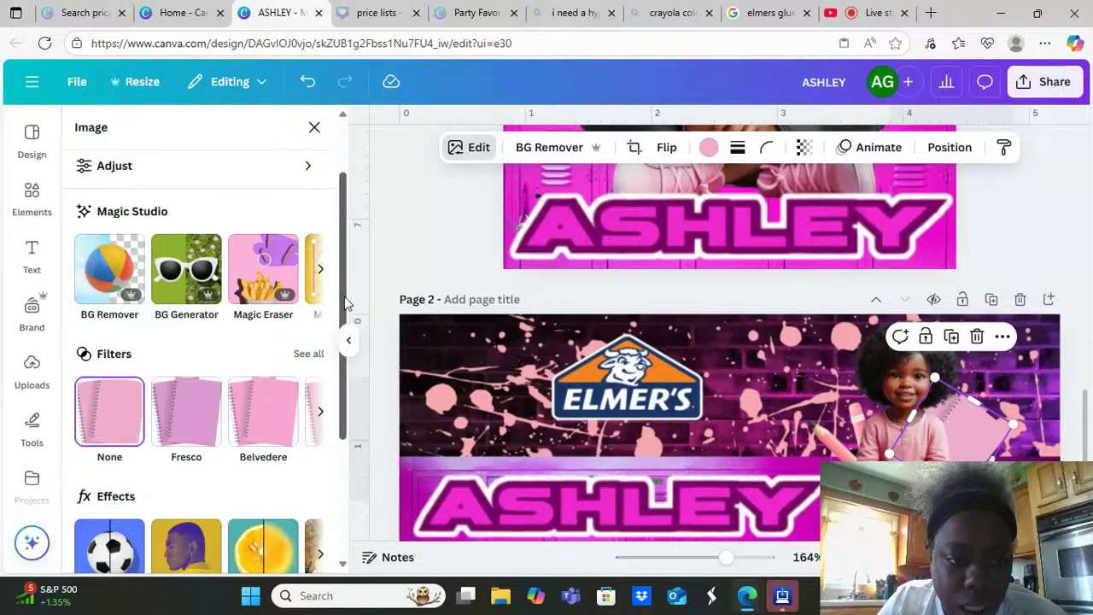
scroll(72, 343, "down", 3)
left_click(99, 365)
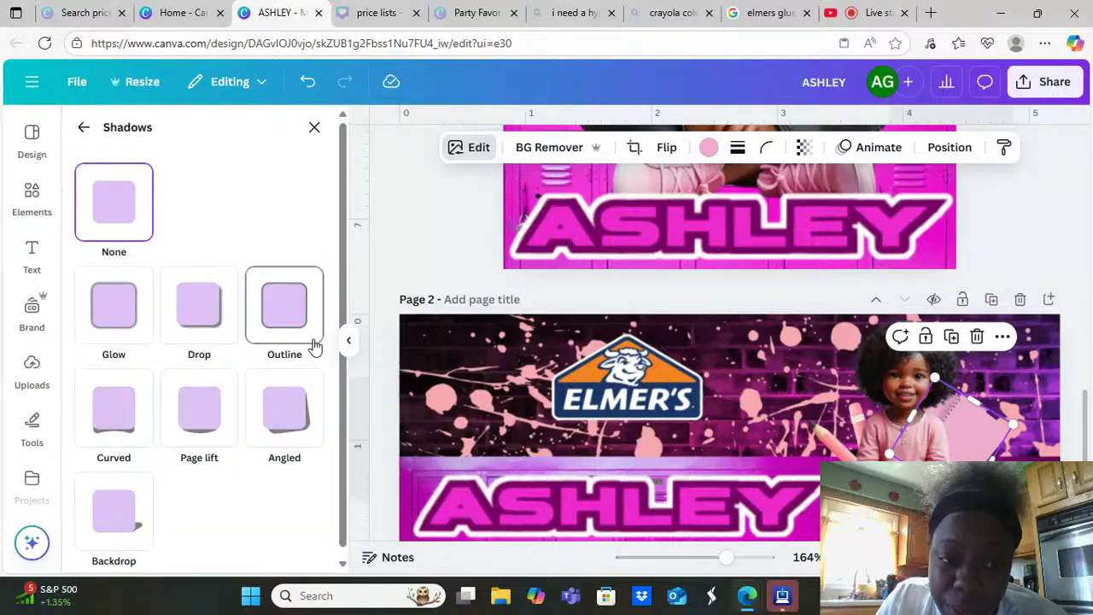
left_click(198, 324)
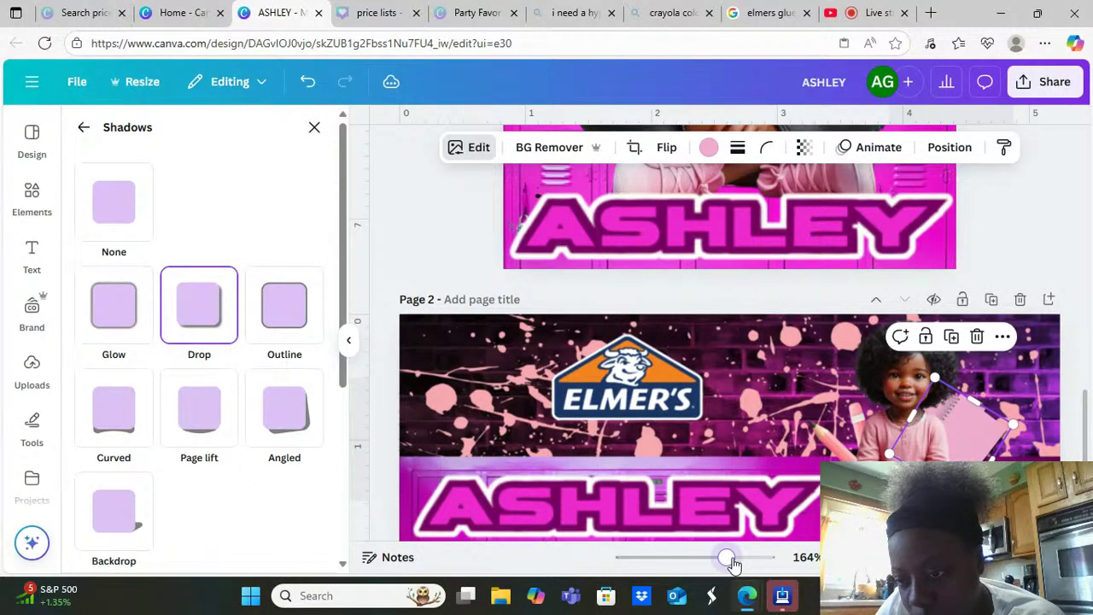
left_click_drag(727, 558, 735, 558)
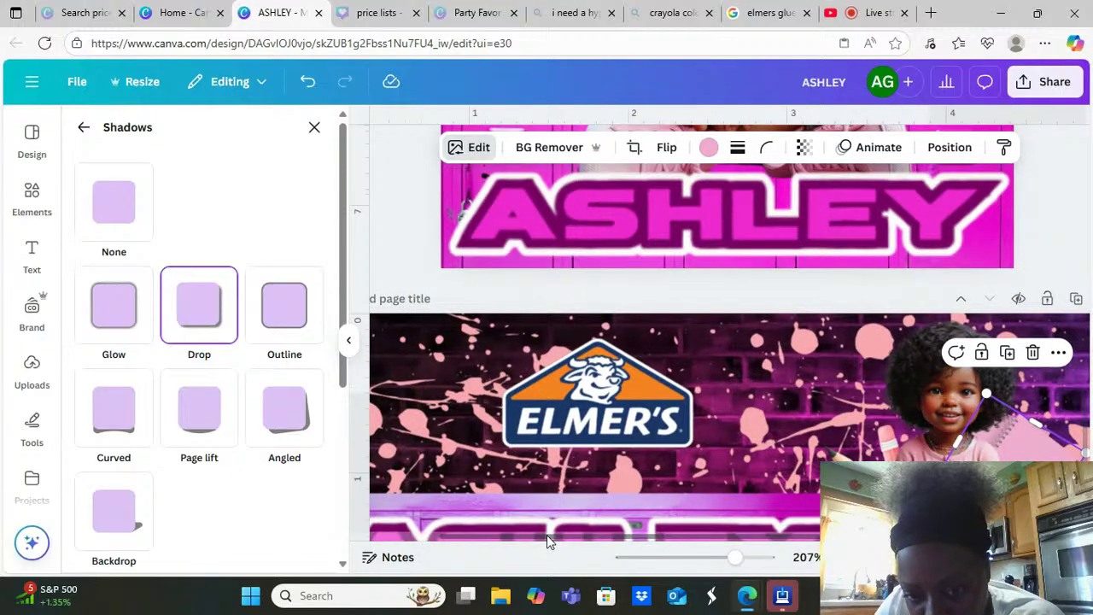
scroll(546, 534, "right", 2)
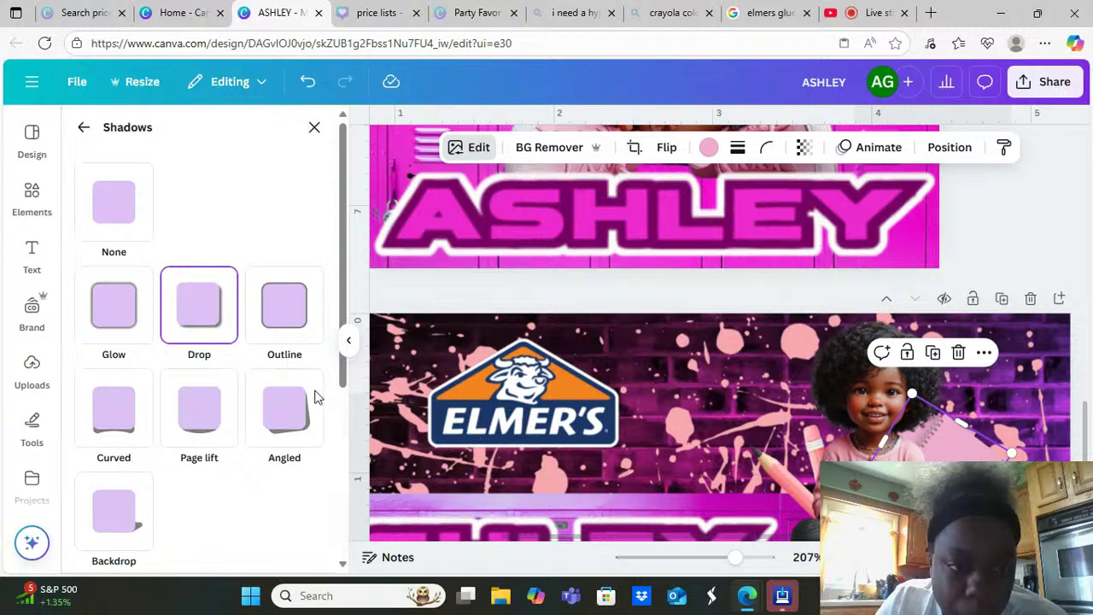
scroll(344, 324, "down", 4)
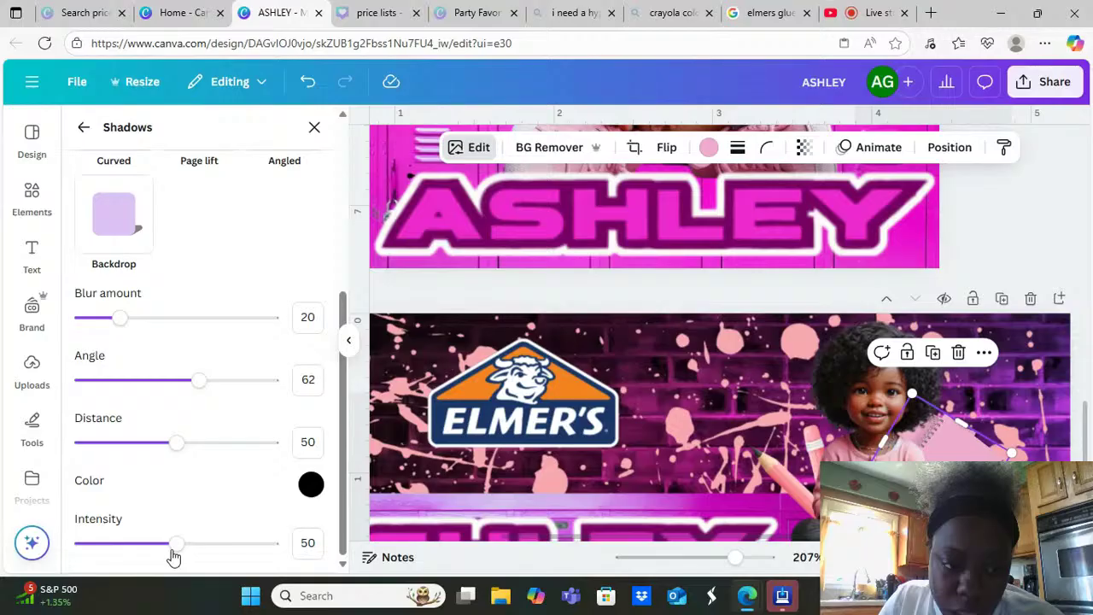
left_click_drag(179, 544, 211, 548)
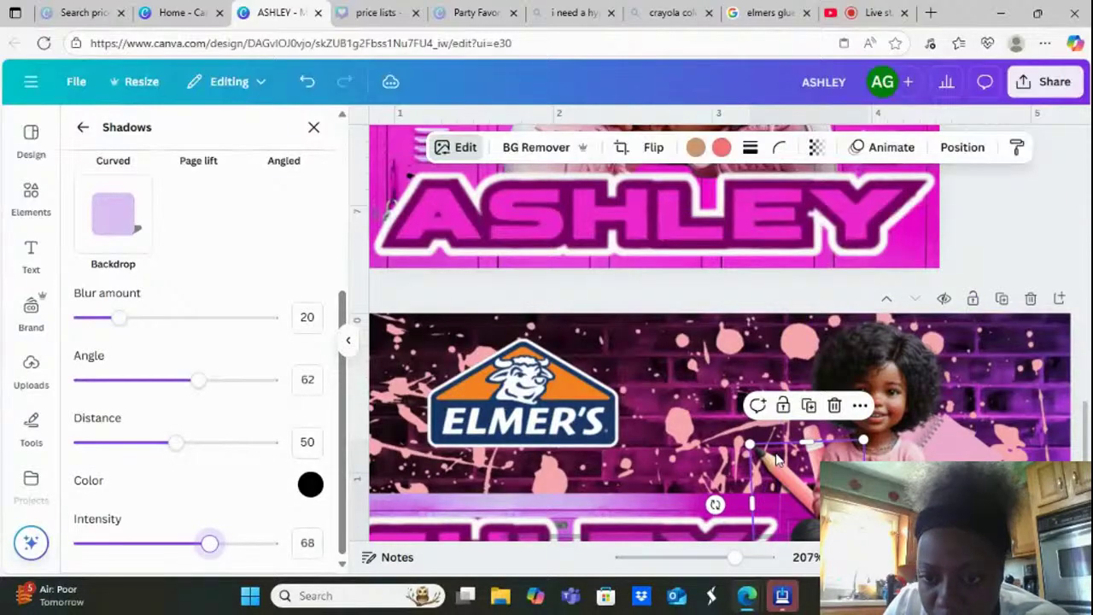
Select the upright pink pencil's layer on page 2, give it a Drop shadow and raise the shadow's intensity above 50
left_click(945, 150)
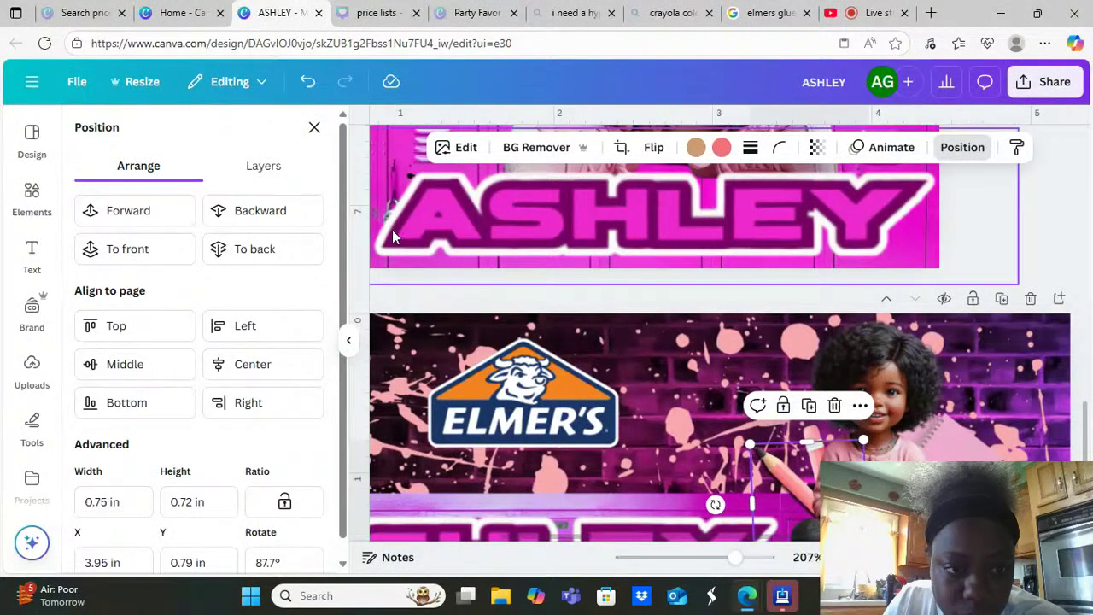
scroll(344, 441, "down", 1)
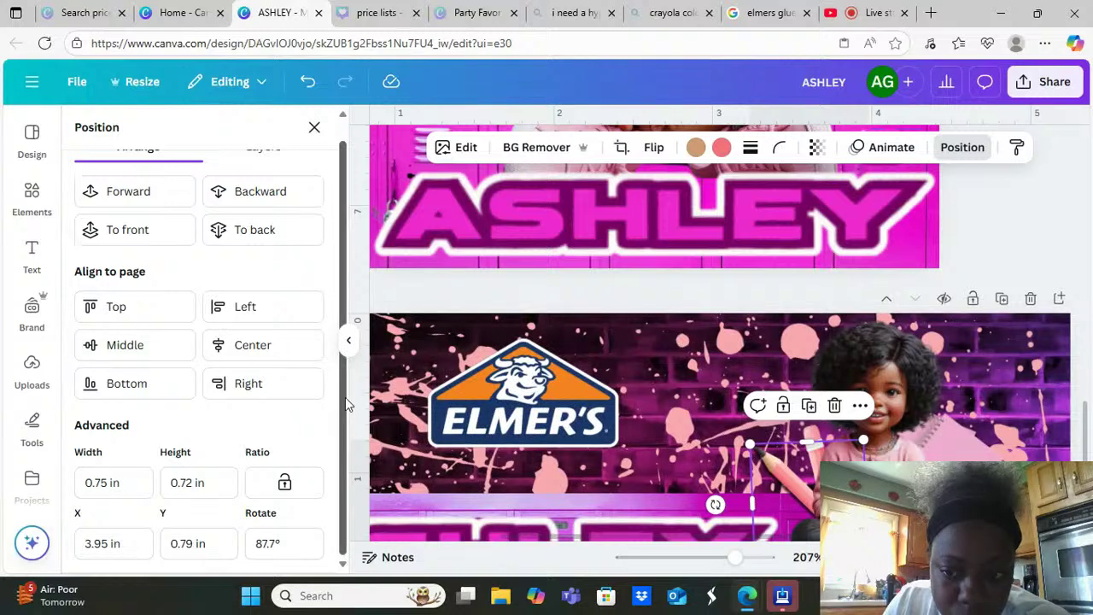
scroll(345, 256, "up", 1)
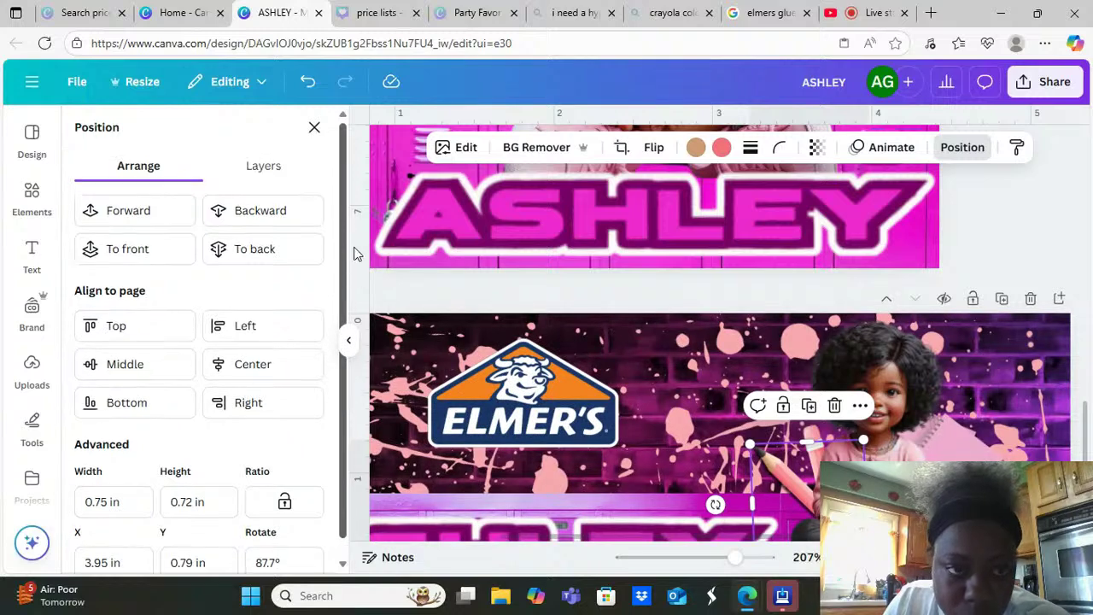
left_click(265, 168)
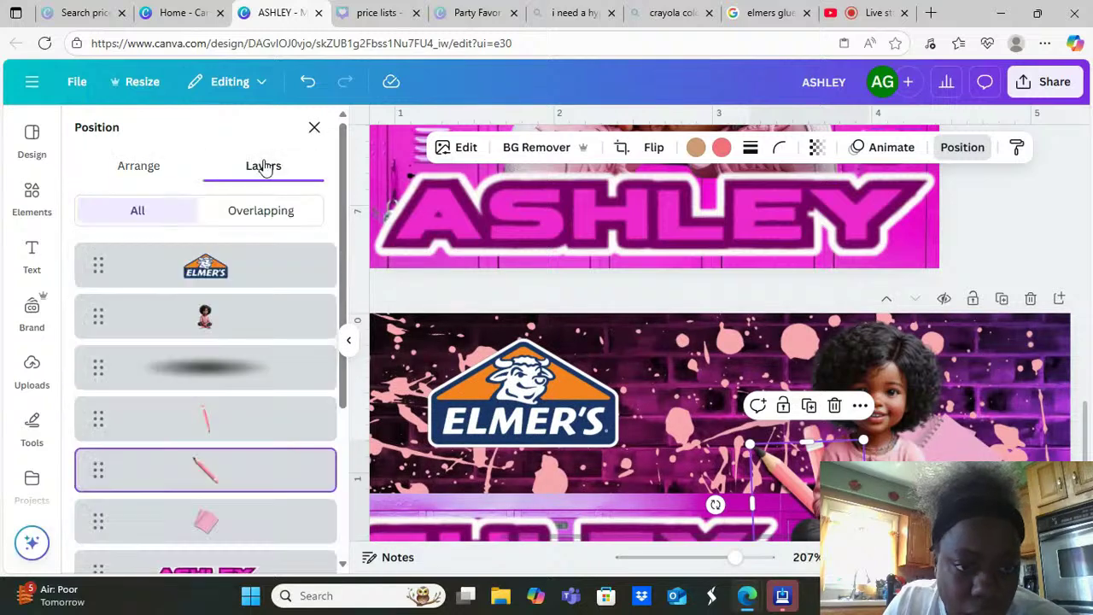
left_click(233, 427)
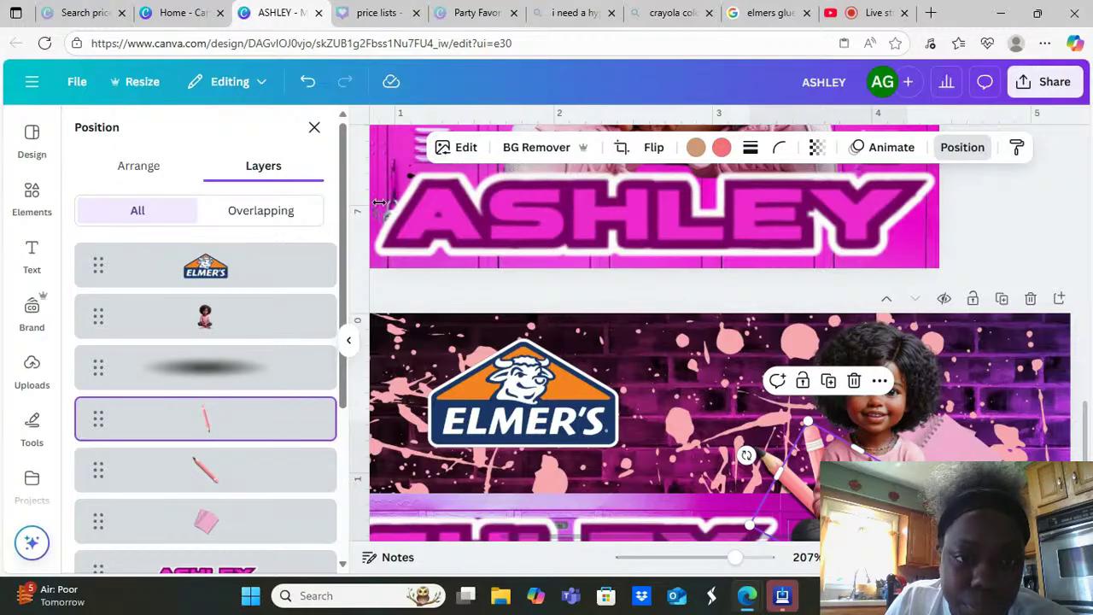
left_click(465, 147)
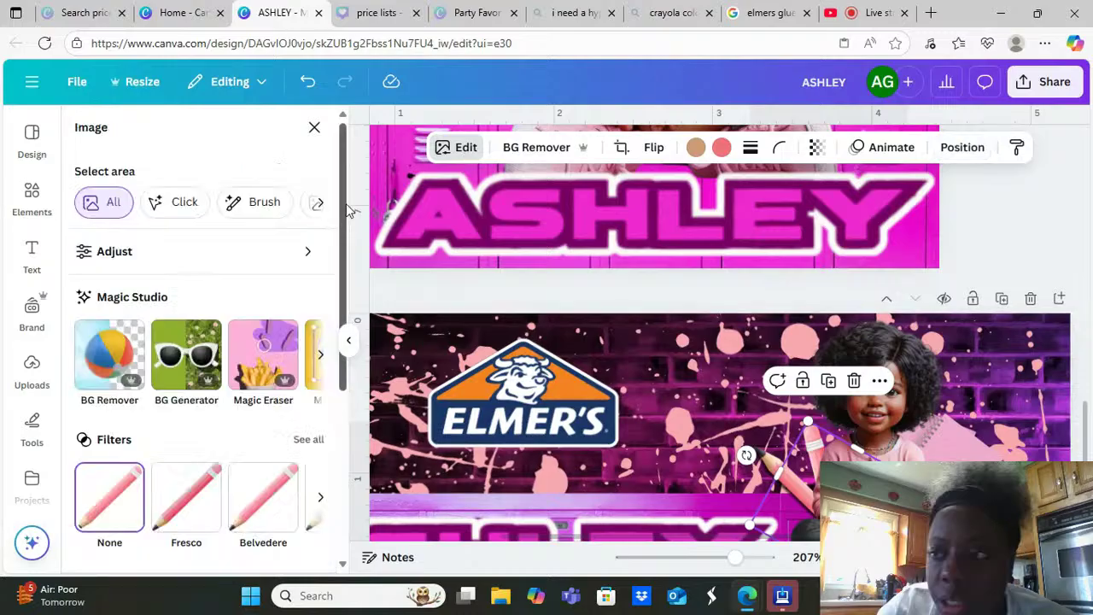
scroll(341, 207, "down", 3)
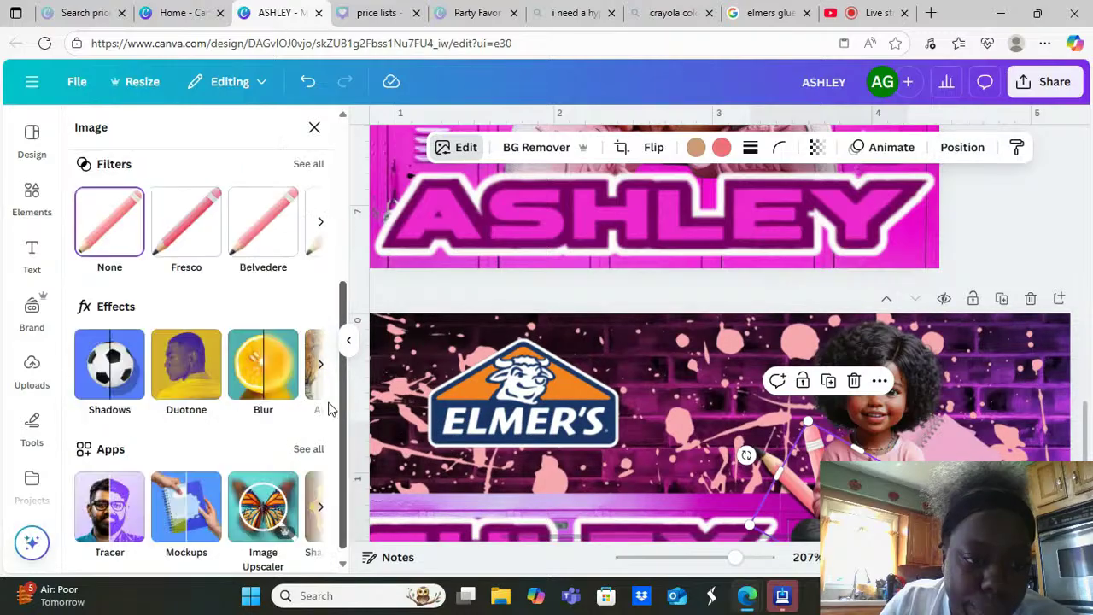
left_click(98, 338)
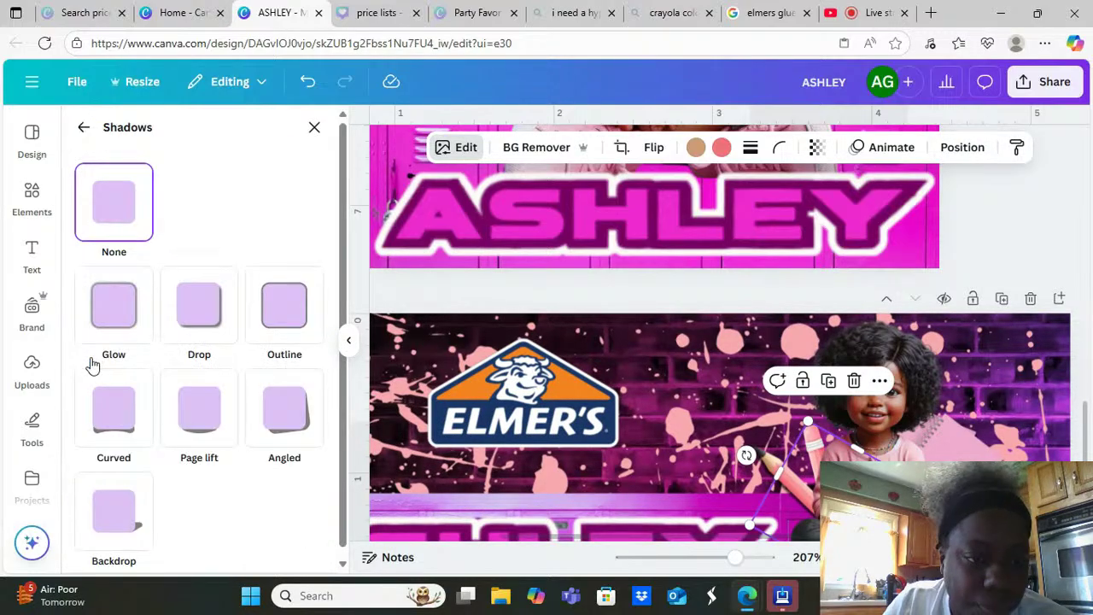
left_click(190, 319)
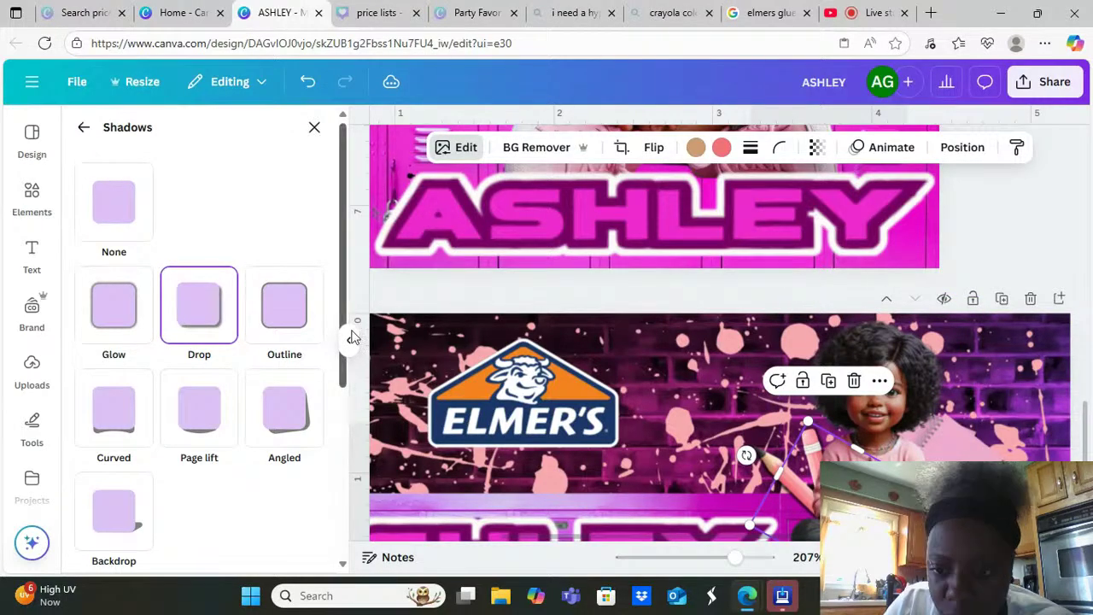
left_click_drag(341, 284, 354, 477)
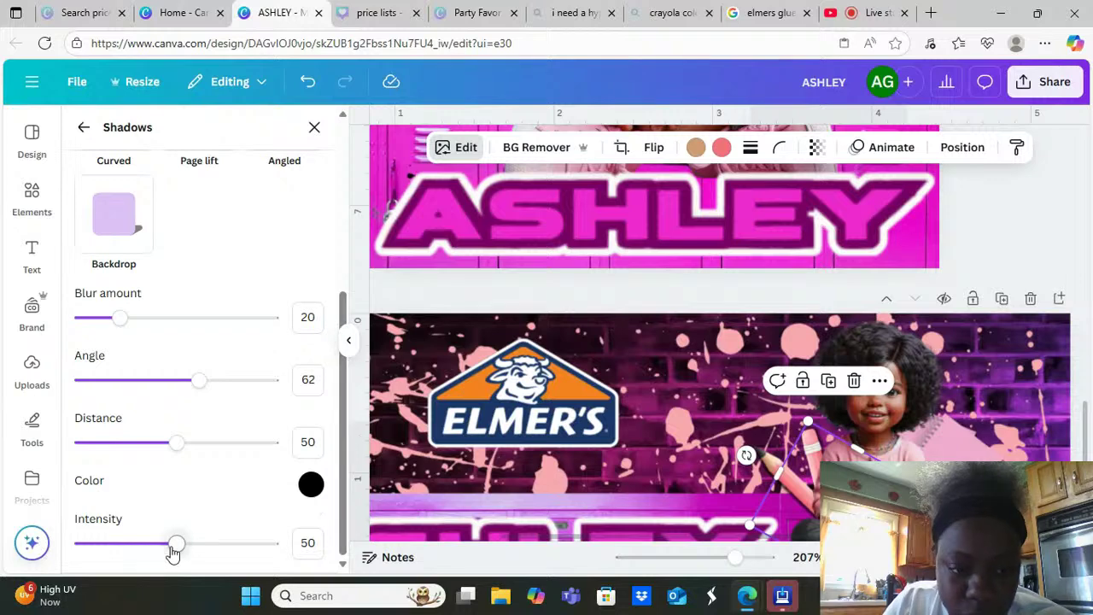
left_click_drag(174, 551, 217, 552)
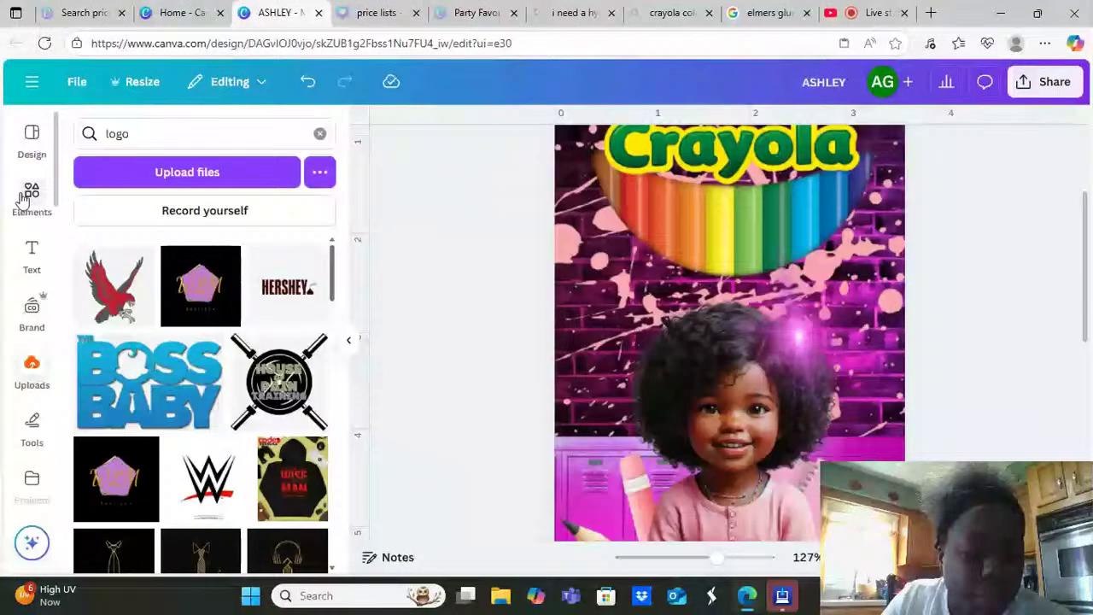
Search the elements library for "paint circle" and add the solid red painted circle graphic to page 1
left_click(26, 196)
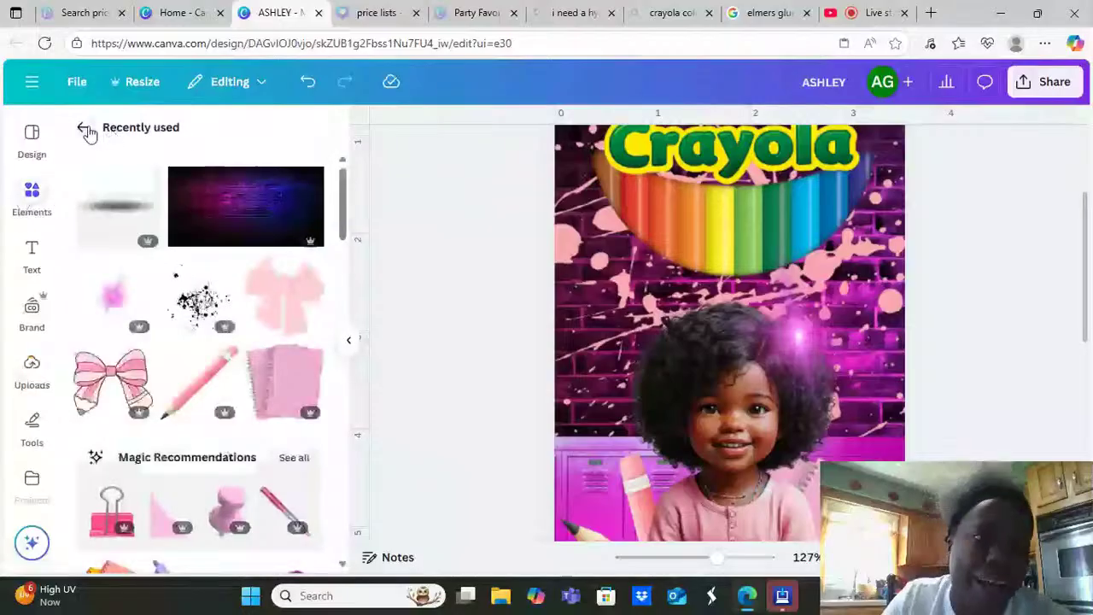
left_click(86, 129)
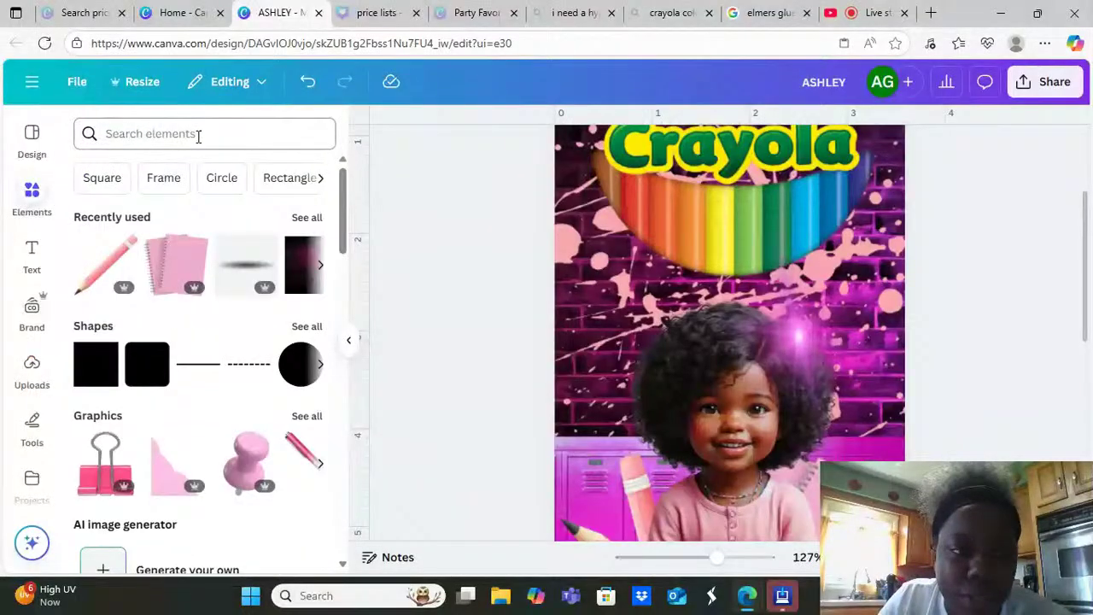
left_click(197, 134)
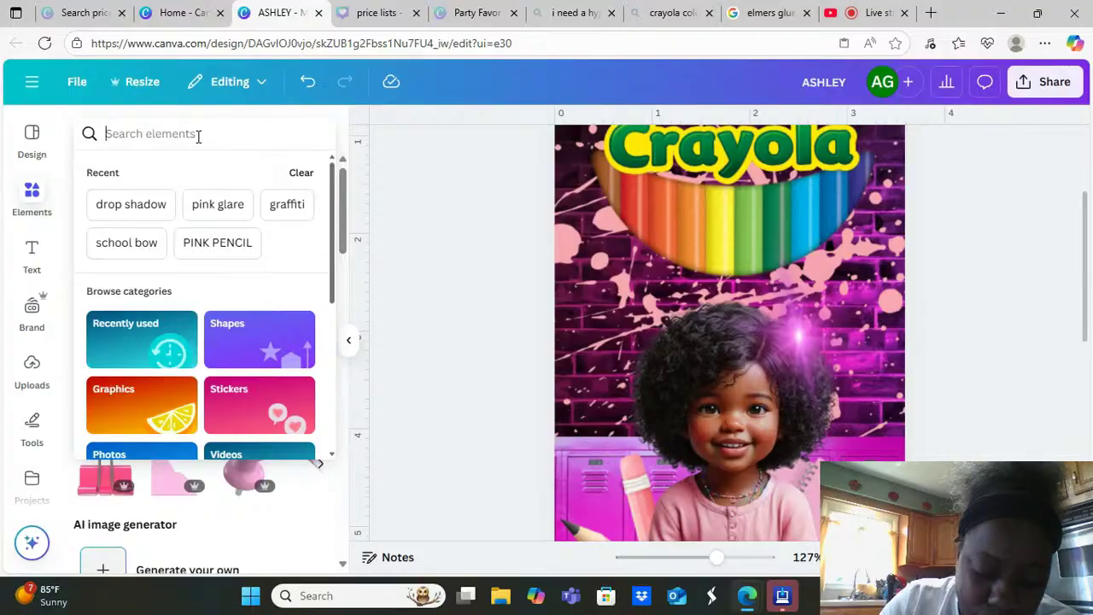
type("paint circle")
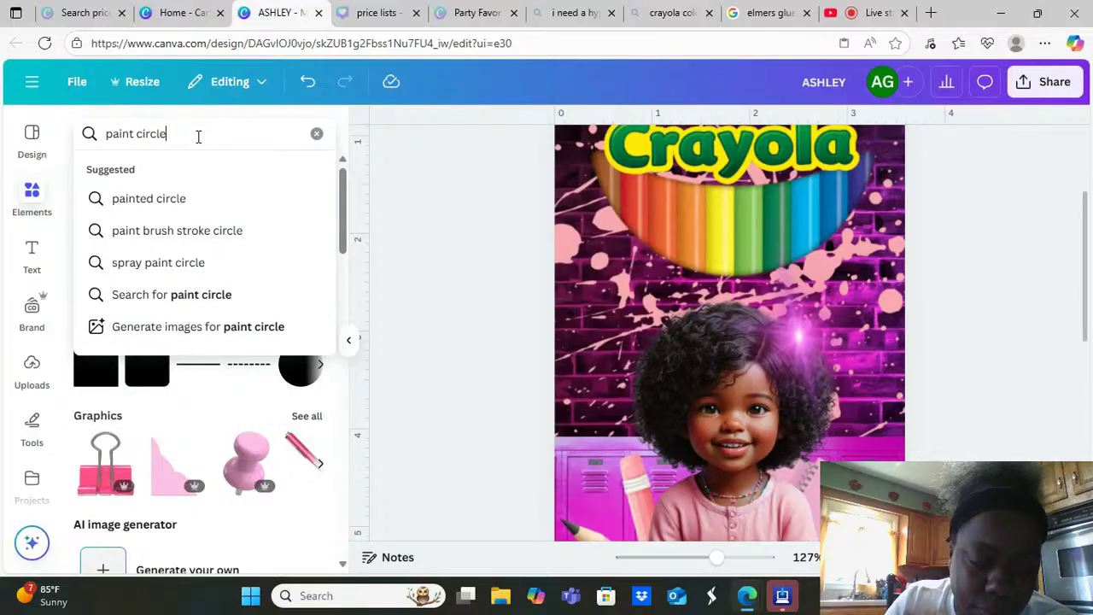
key("Return")
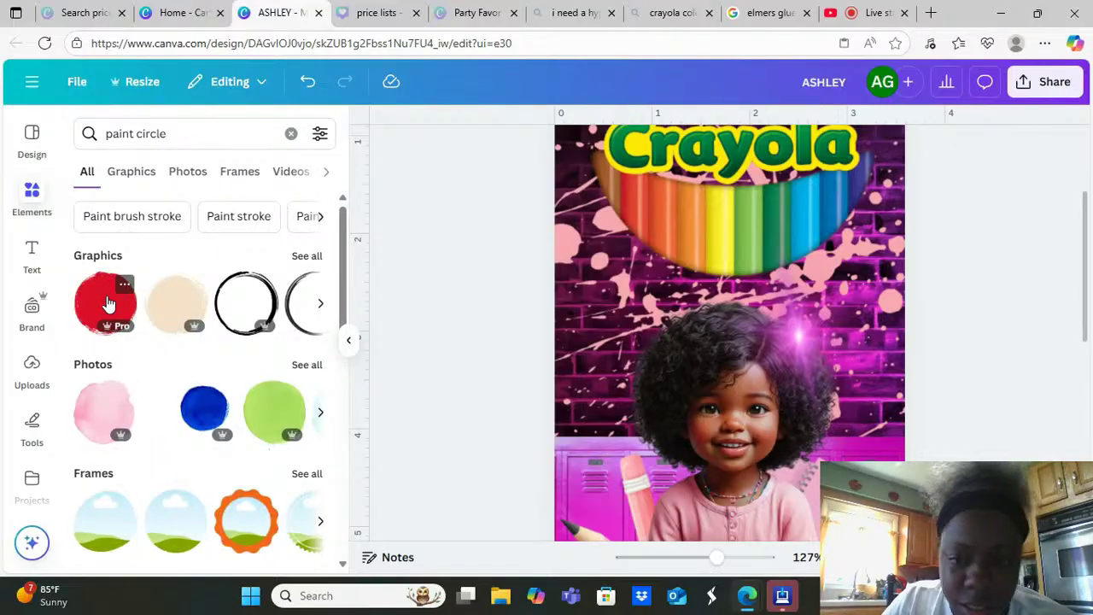
left_click(108, 303)
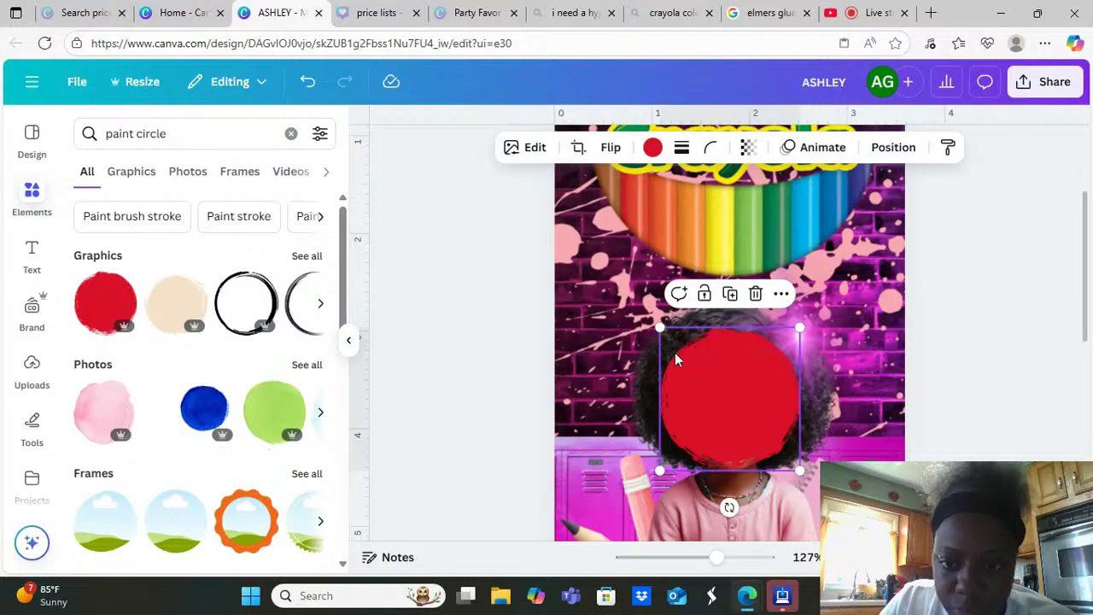
Shrink the red painted circle to about 0.8 in wide, move it off the girl's face and recolor it magenta
left_click_drag(675, 359, 655, 328)
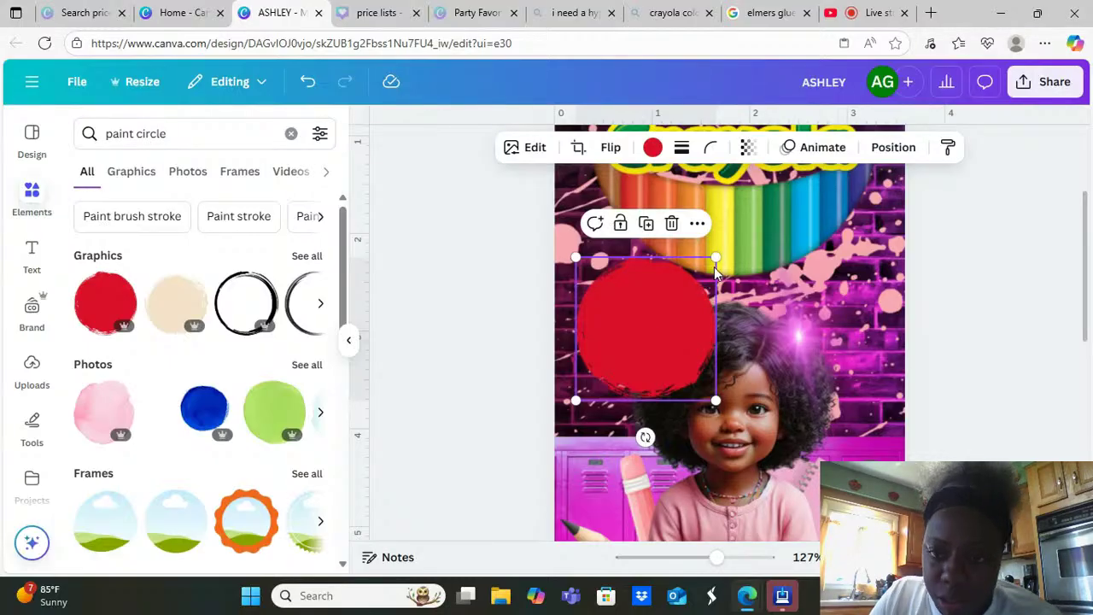
left_click_drag(714, 253, 638, 298)
left_click_drag(607, 374, 602, 340)
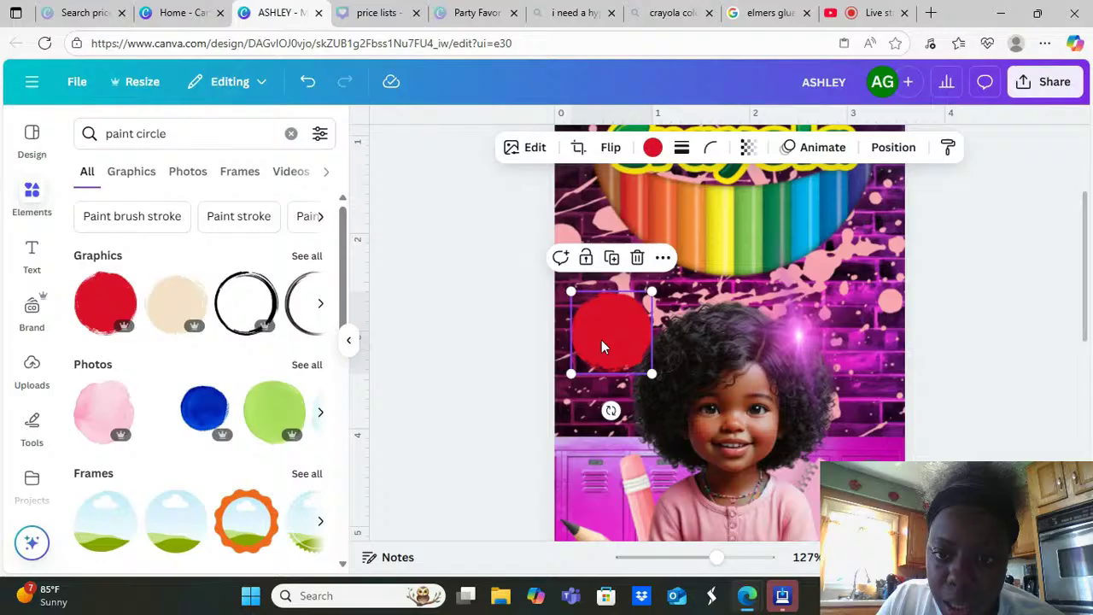
left_click(653, 148)
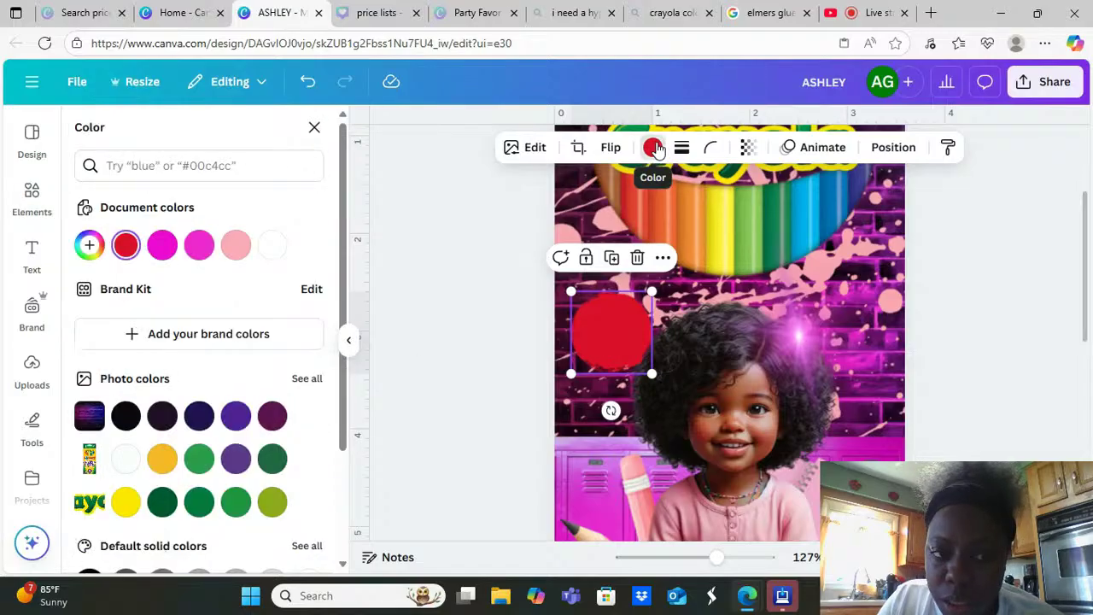
left_click(239, 250)
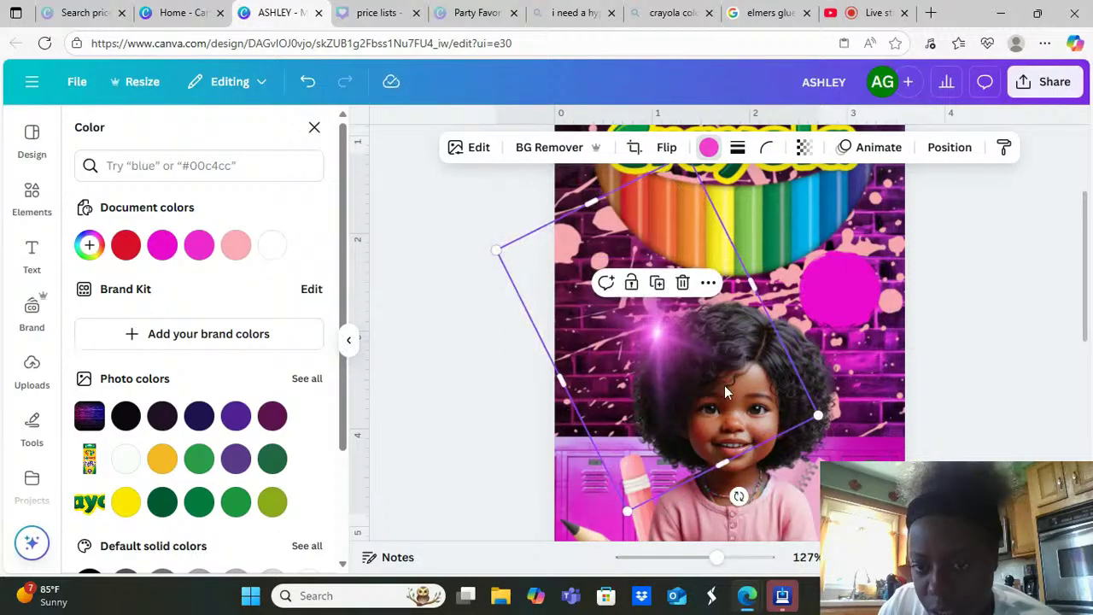
Adjust the pink glare over the left side of the girl's hair and enlarge the magenta circle to about 1 in wide
left_click_drag(724, 385, 727, 382)
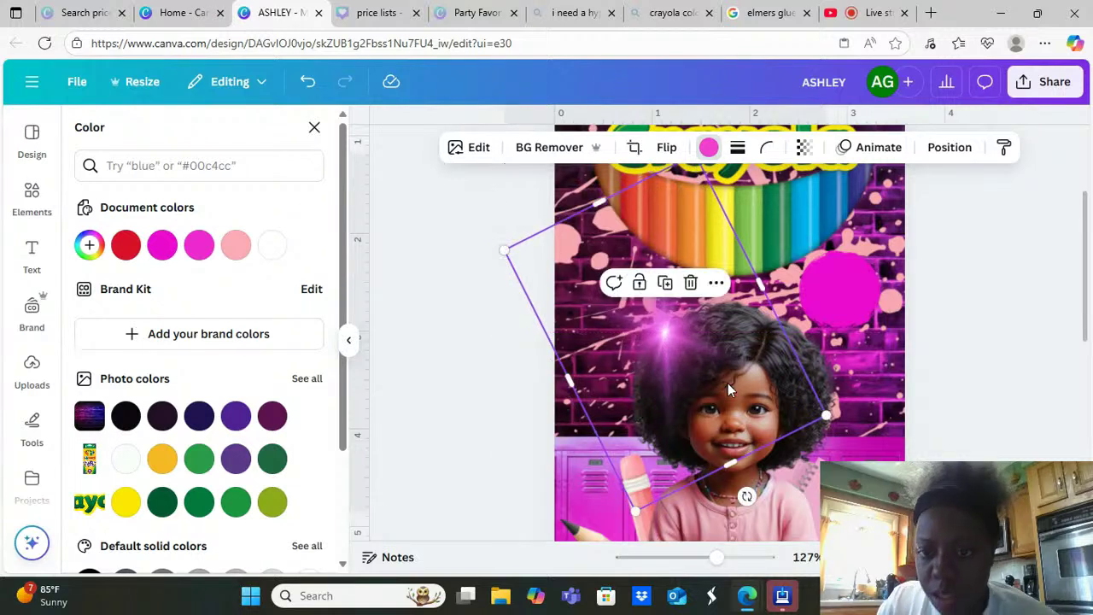
left_click(858, 295)
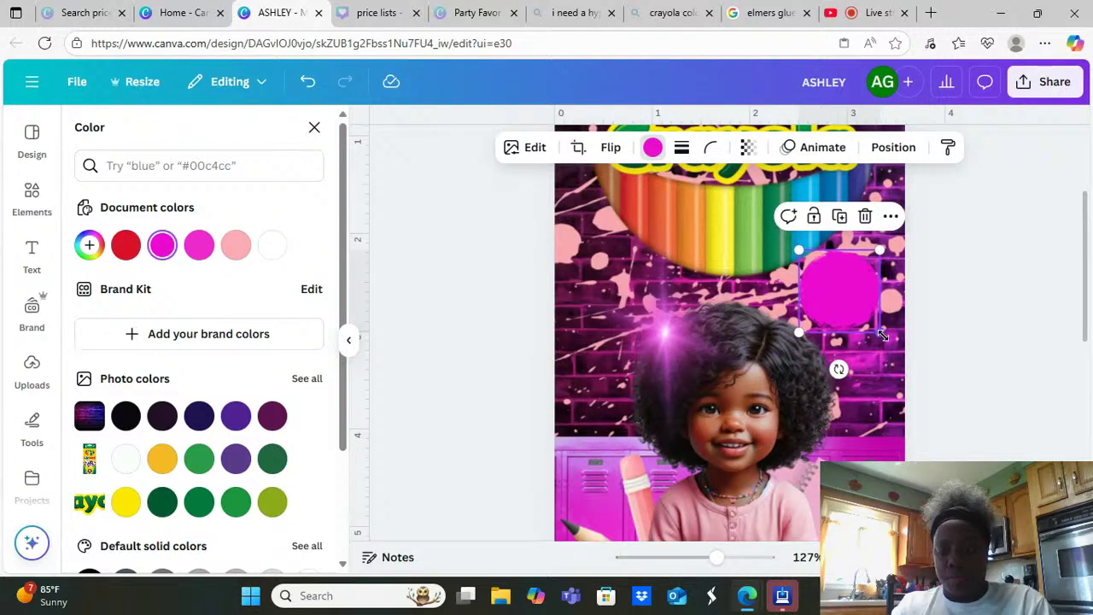
left_click_drag(883, 336, 893, 357)
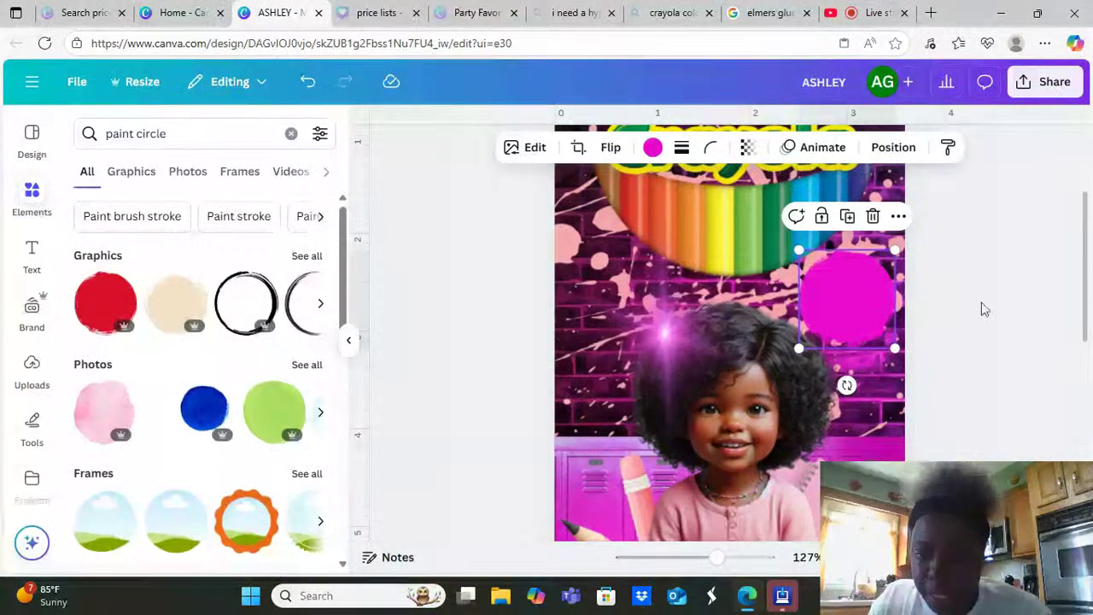
scroll(985, 309, "down", 3)
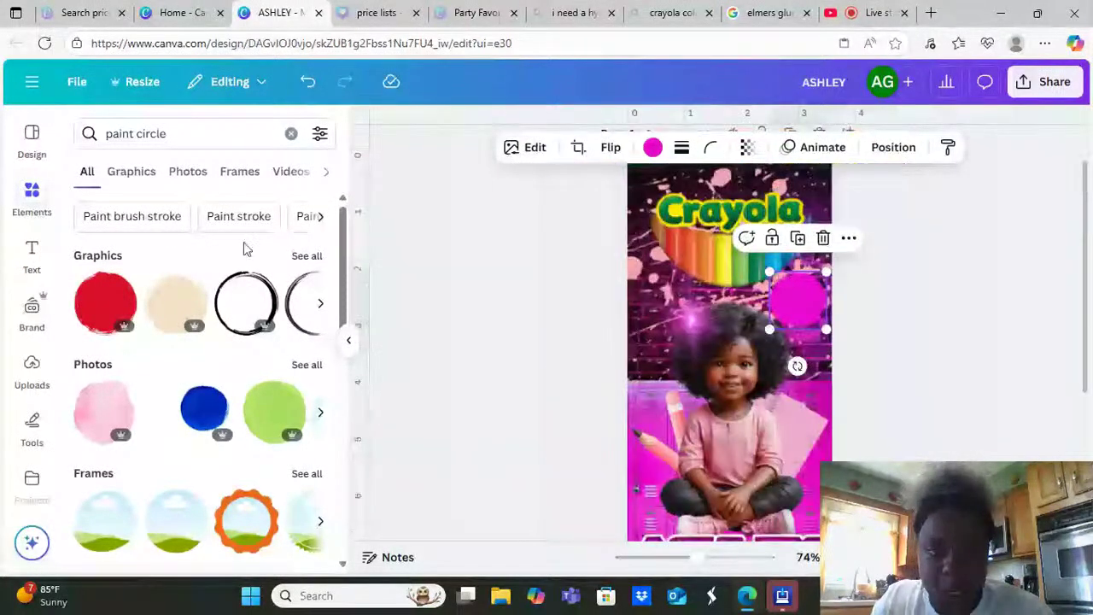
Add a heading reading "12" over the magenta circle on page 1
left_click(31, 252)
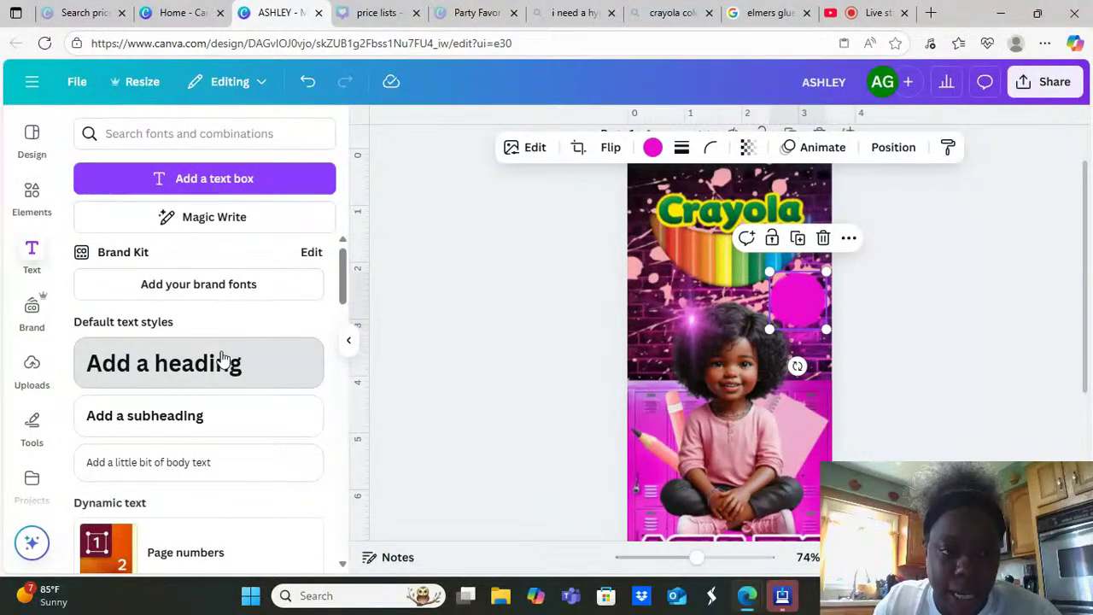
left_click_drag(222, 357, 805, 360)
type("12")
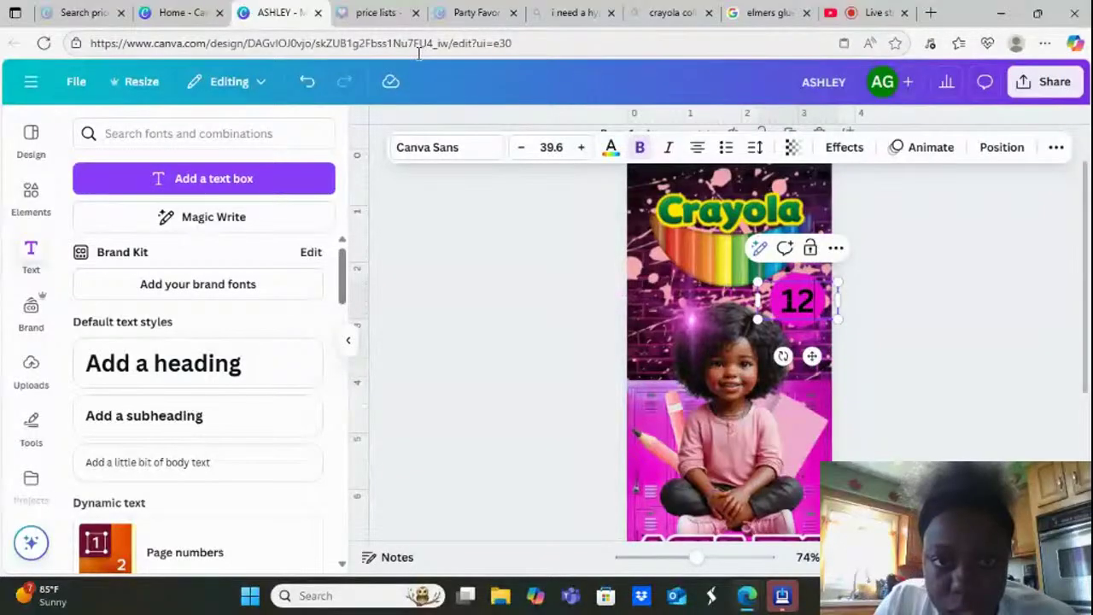
Set the font of the number 12 to Bobby Jones
left_click(436, 150)
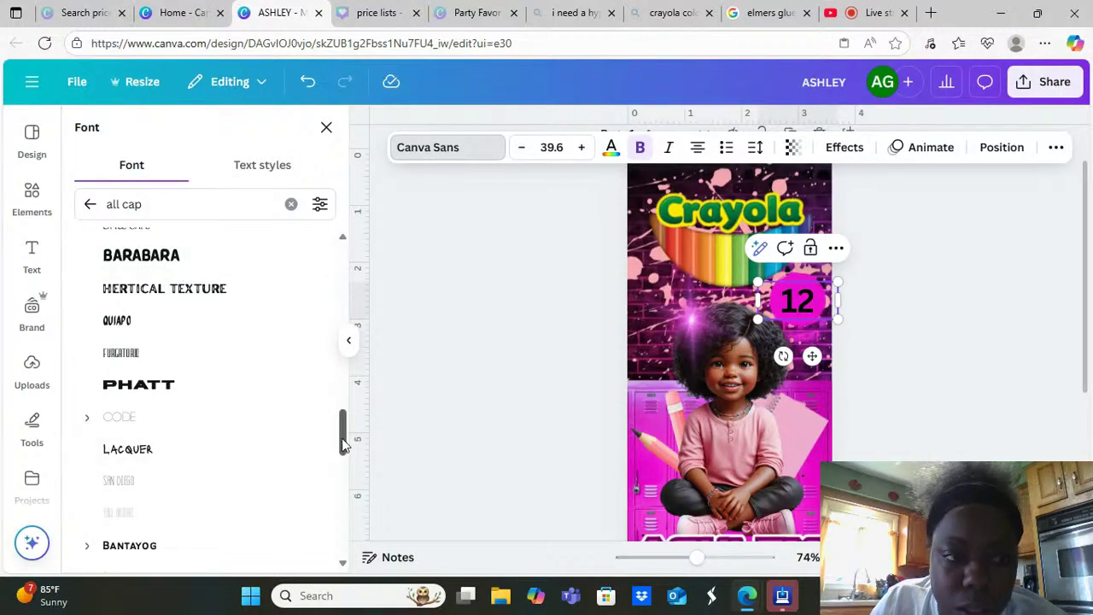
left_click_drag(343, 444, 339, 343)
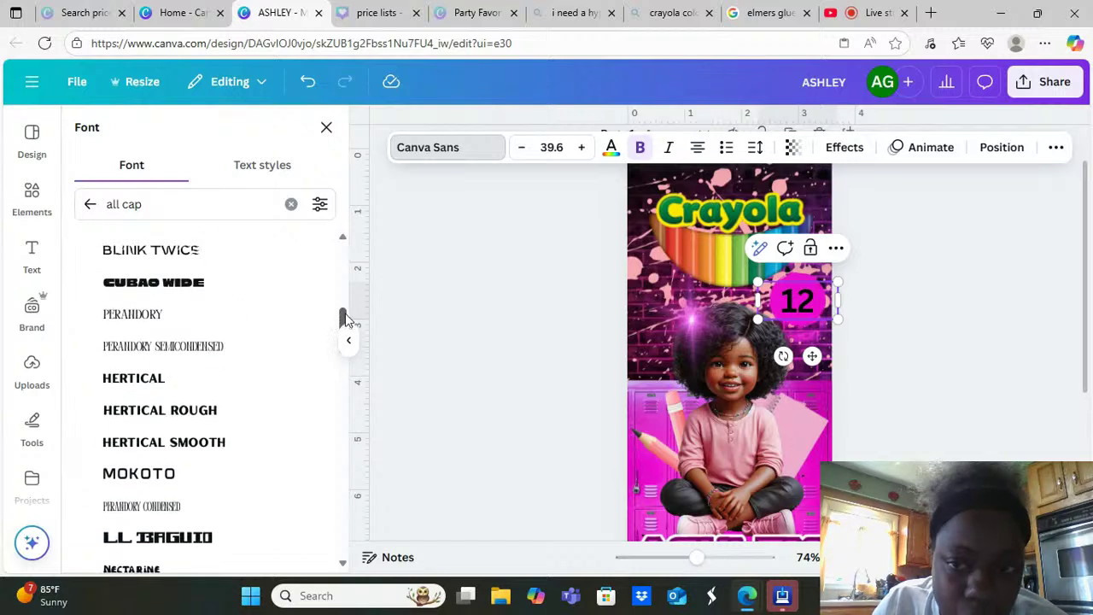
left_click_drag(346, 318, 347, 479)
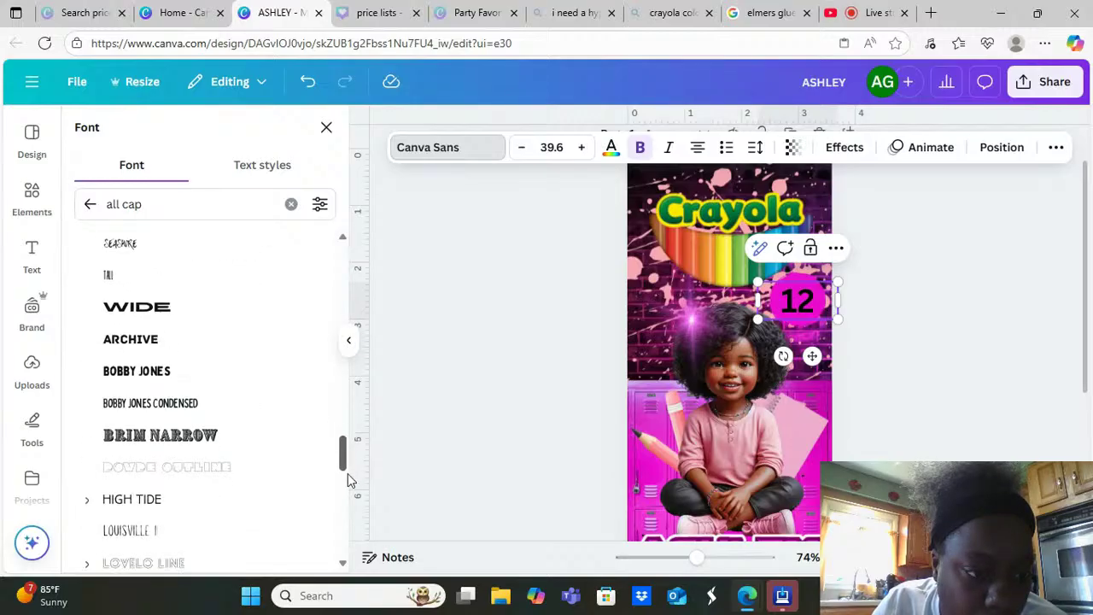
scroll(193, 268, "down", 2)
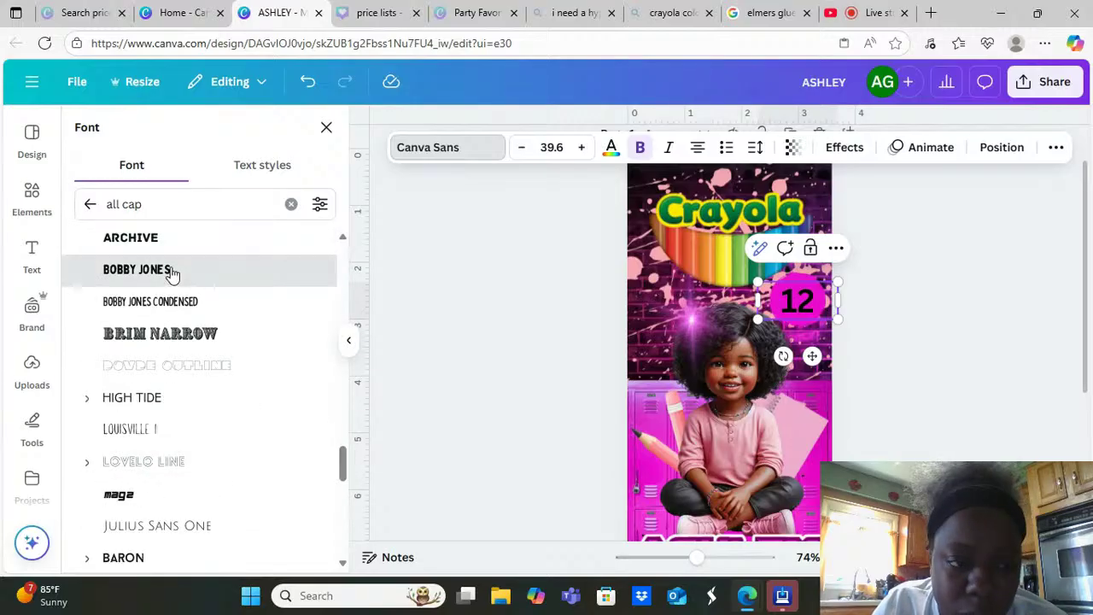
left_click(170, 270)
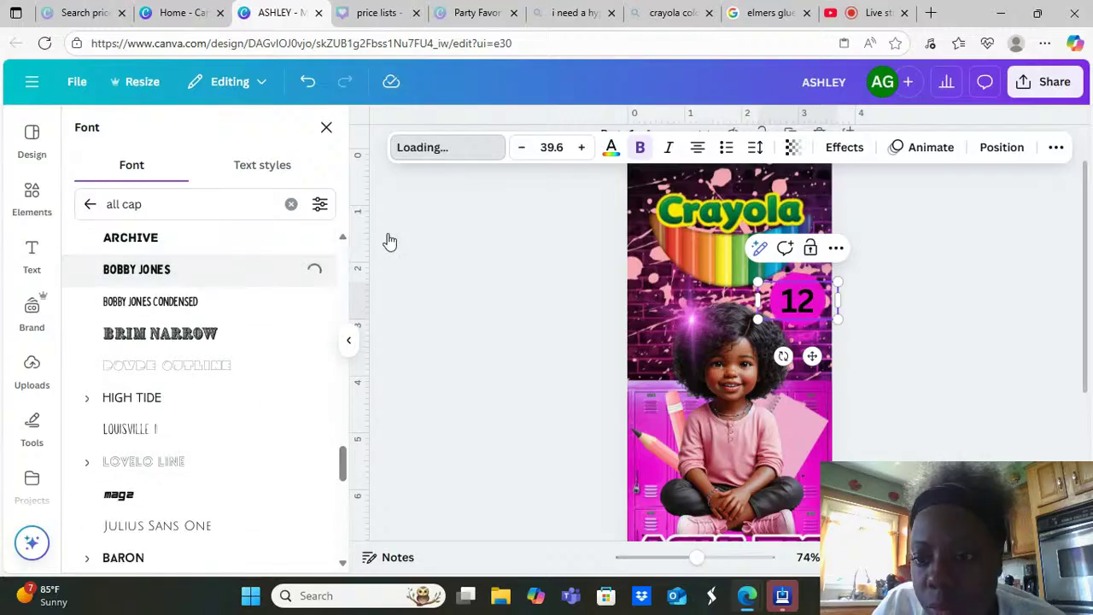
Color the number 12 light red (#feaab5) from the document colors
left_click(611, 158)
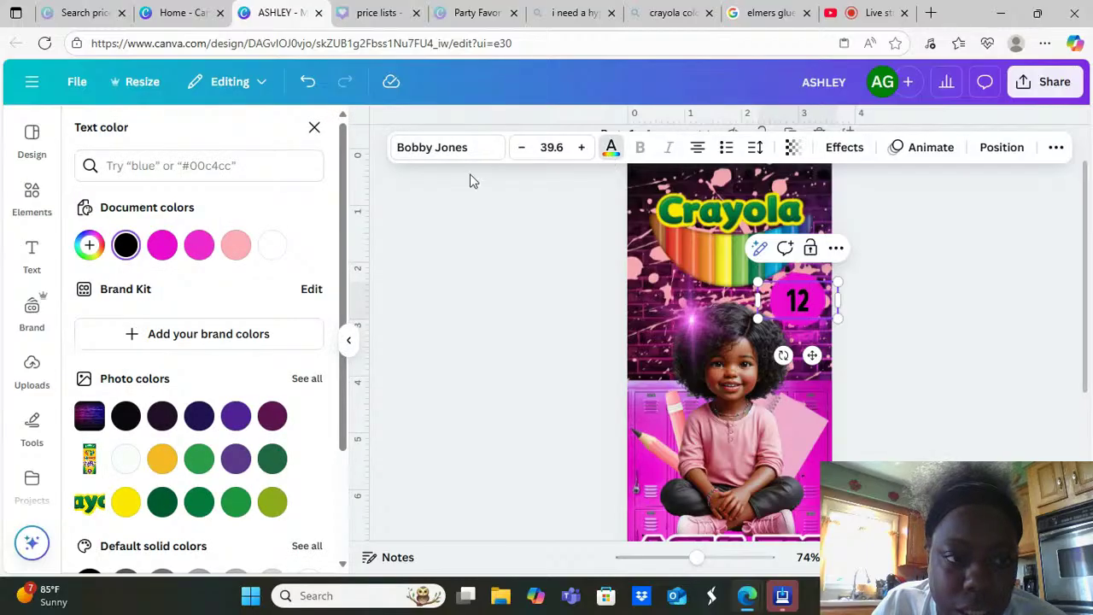
left_click(239, 253)
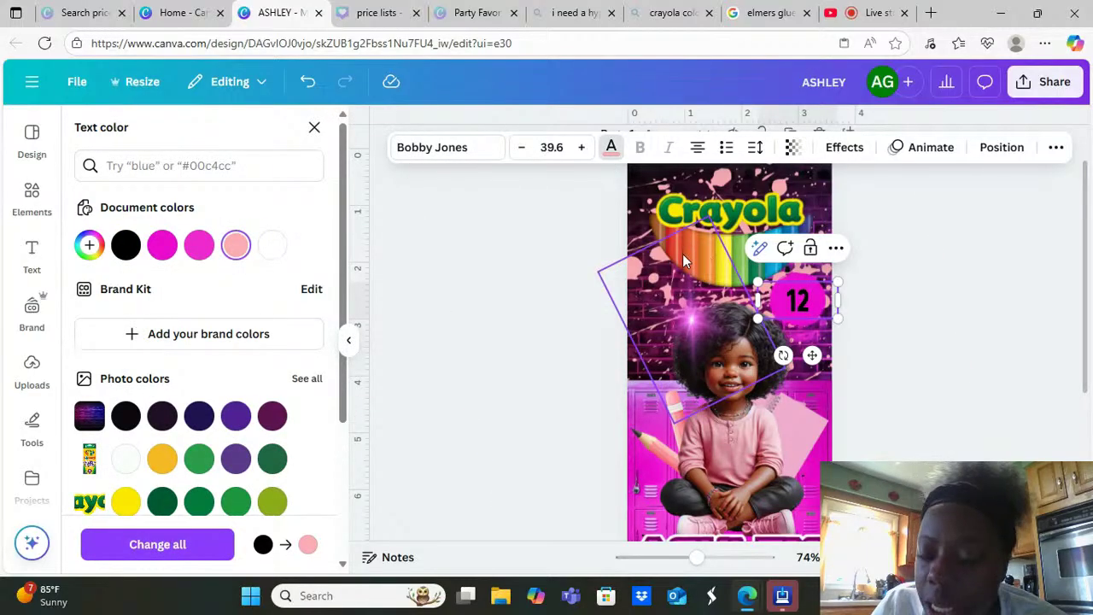
double_click(797, 300)
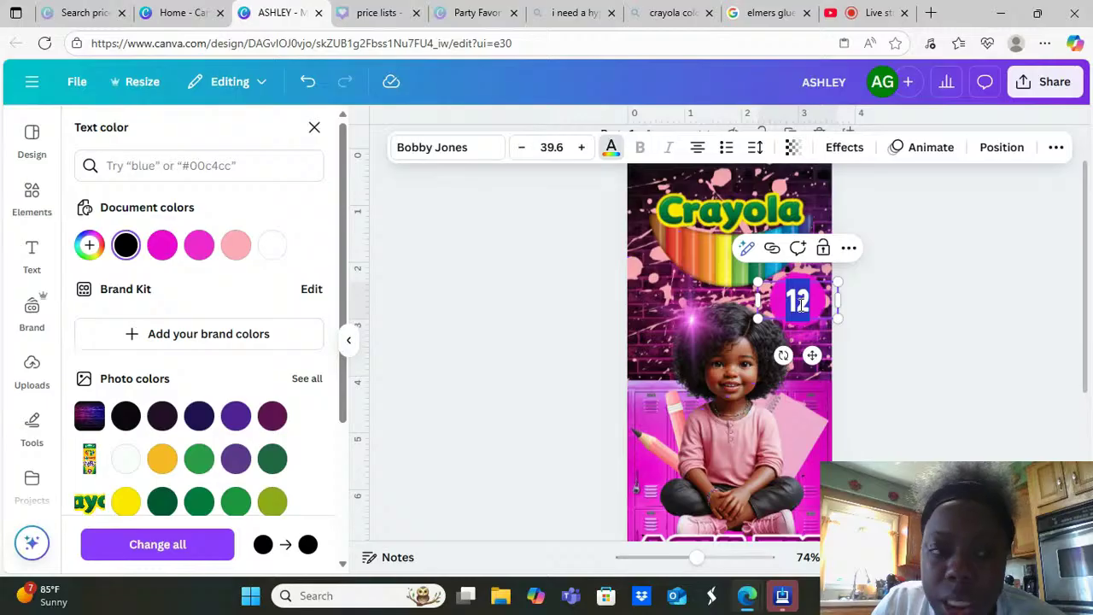
left_click(227, 249)
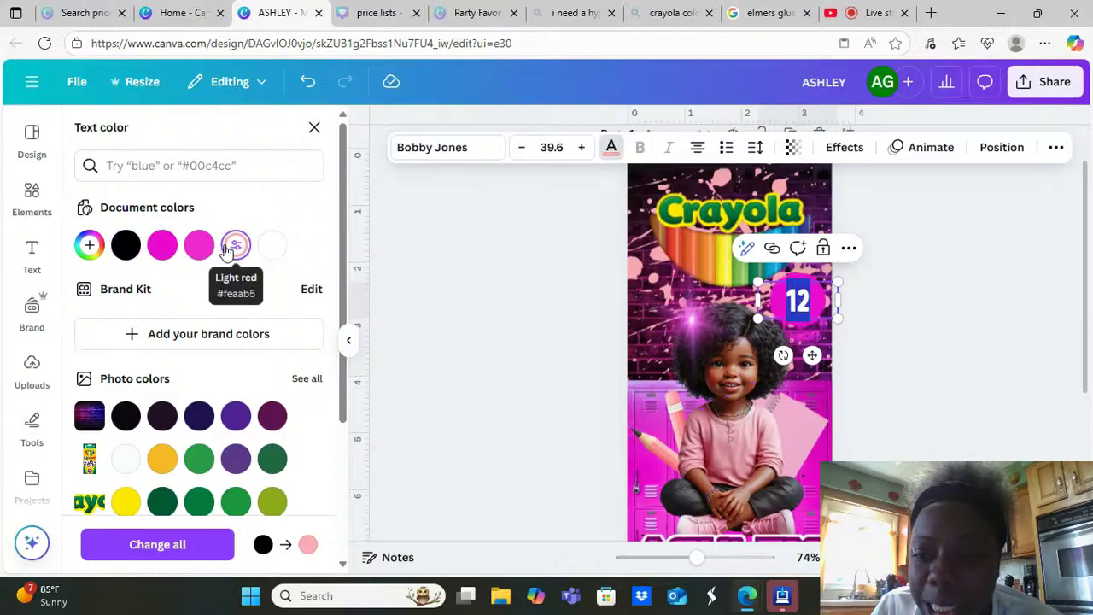
left_click(903, 339)
left_click(896, 317)
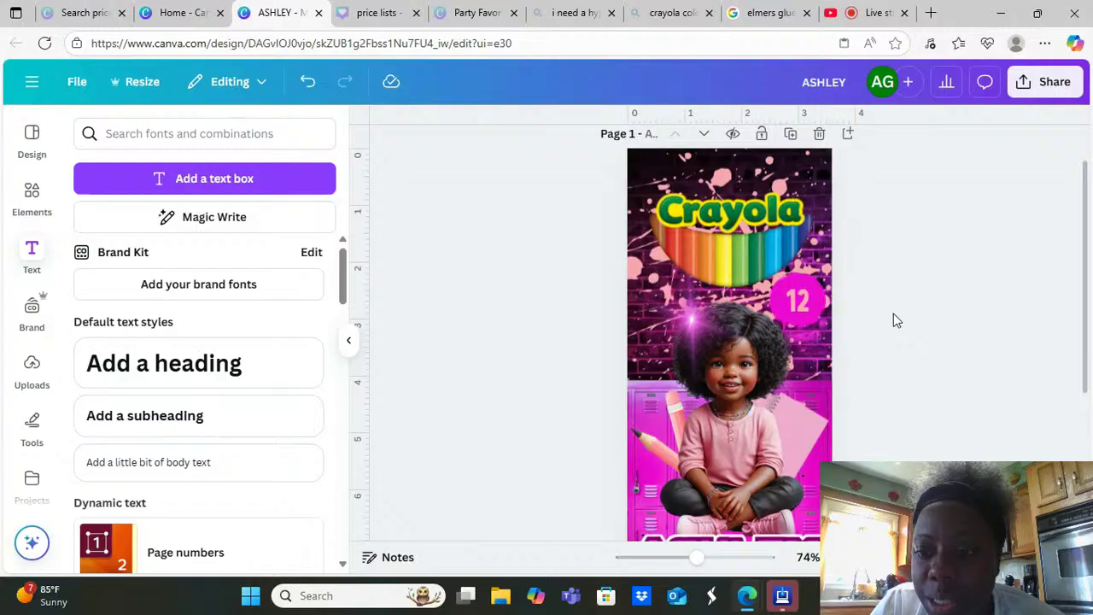
Enlarge the number 12 to font size 56.8, narrow its text box to fit the digits and center it on the magenta circle
left_click(797, 302)
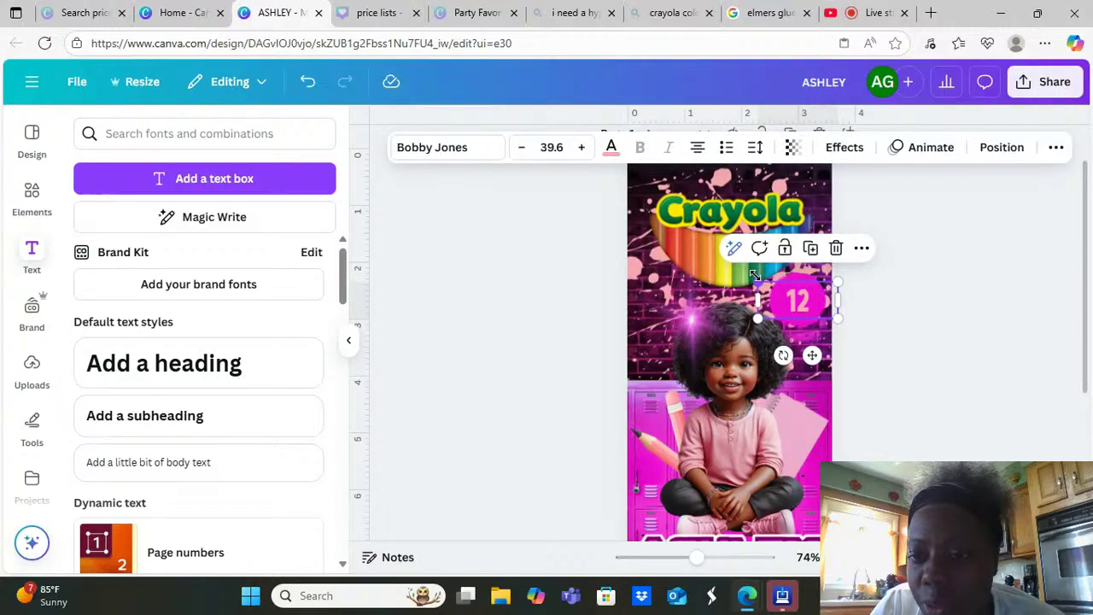
left_click_drag(755, 274, 711, 239)
left_click_drag(815, 297, 836, 310)
left_click(937, 330)
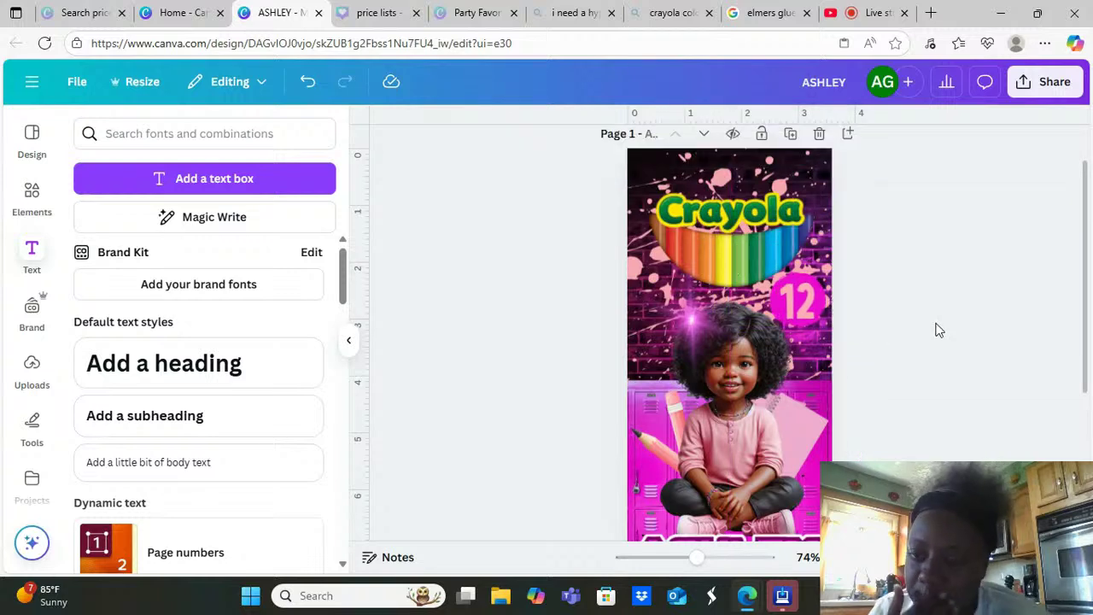
left_click(806, 297)
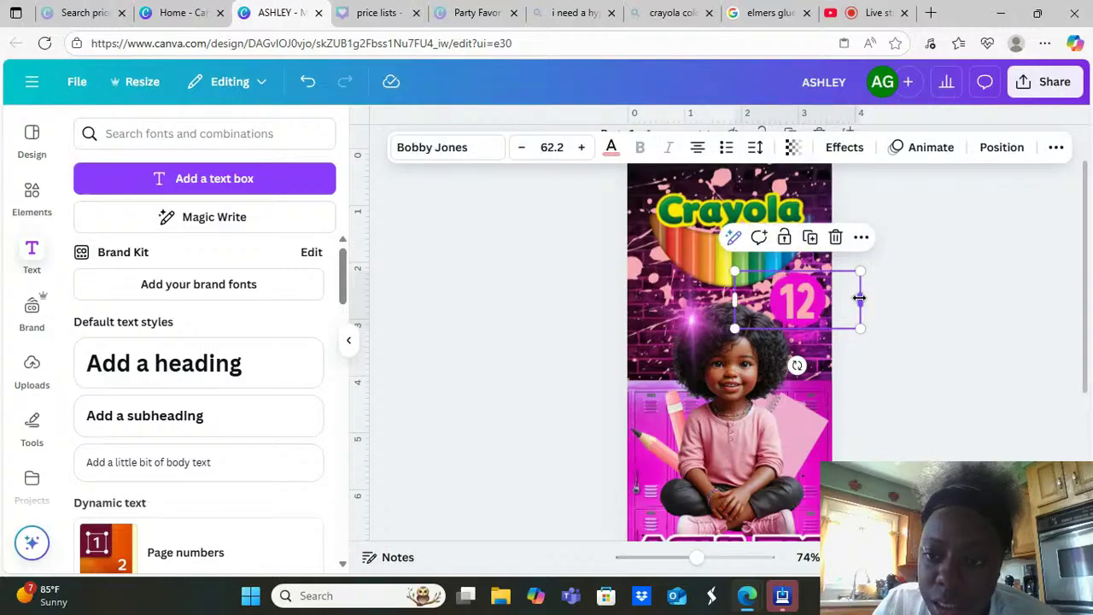
left_click_drag(859, 297, 806, 296)
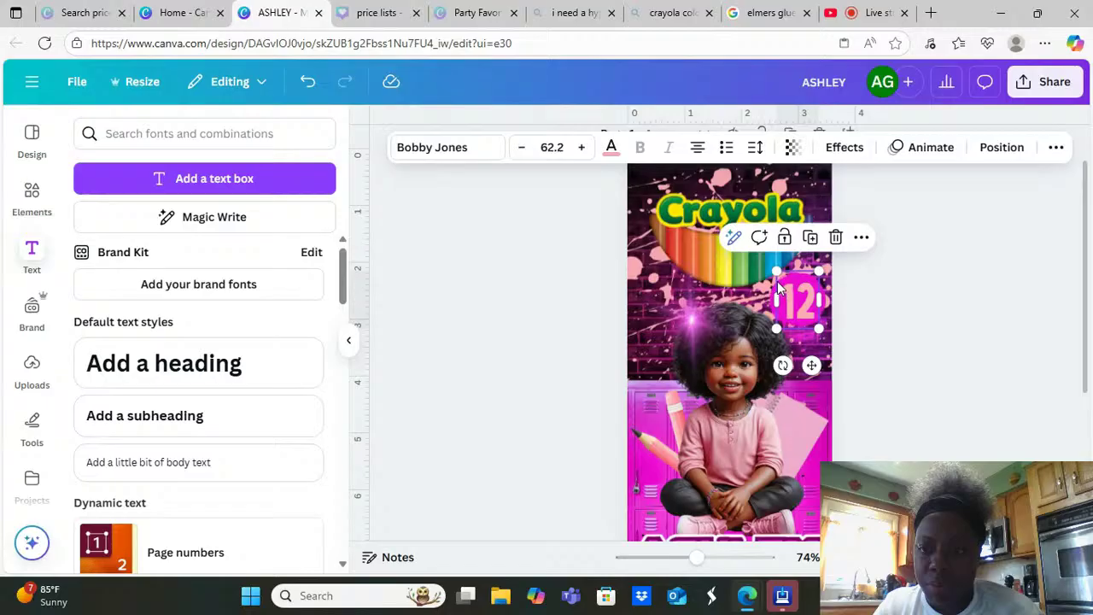
left_click_drag(776, 272, 790, 299)
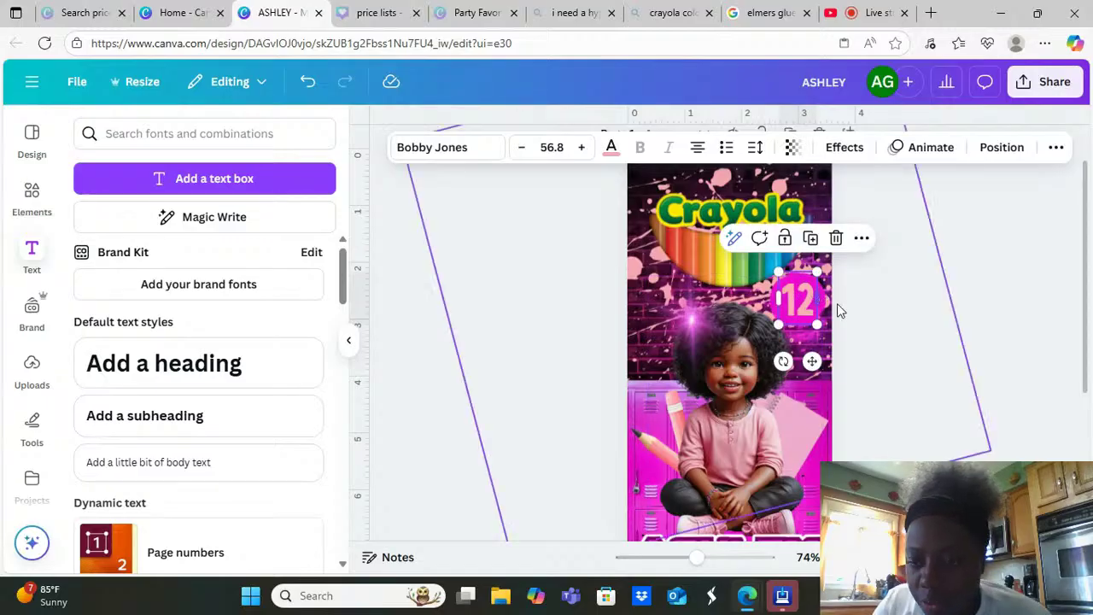
key("Escape")
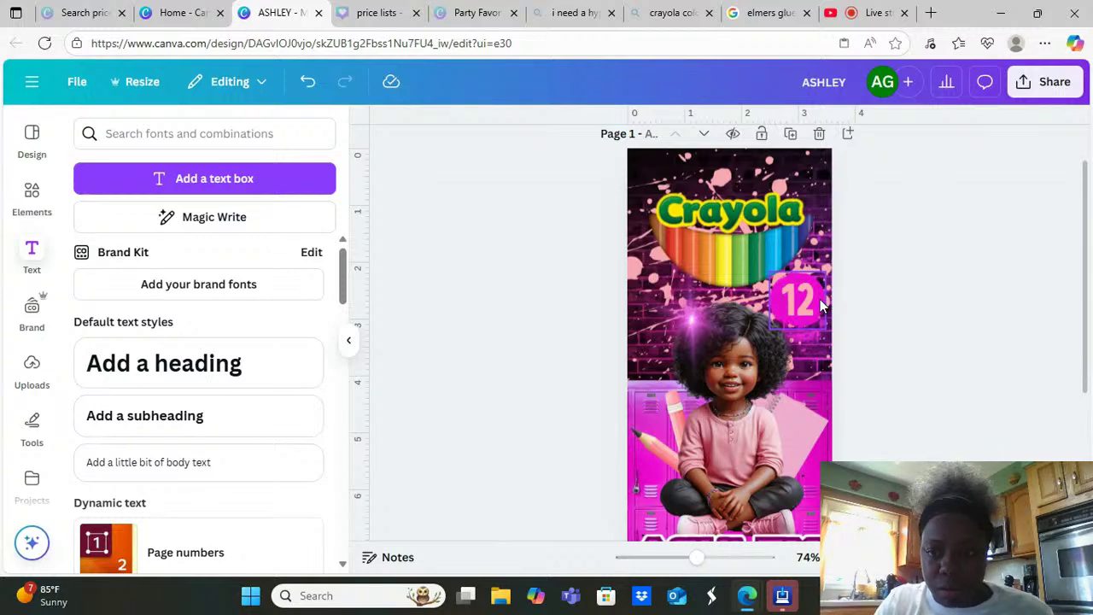
Group the magenta circle with the number 12 and shrink the group slightly, to a font size of 53.4
left_click(820, 298)
left_click(807, 304)
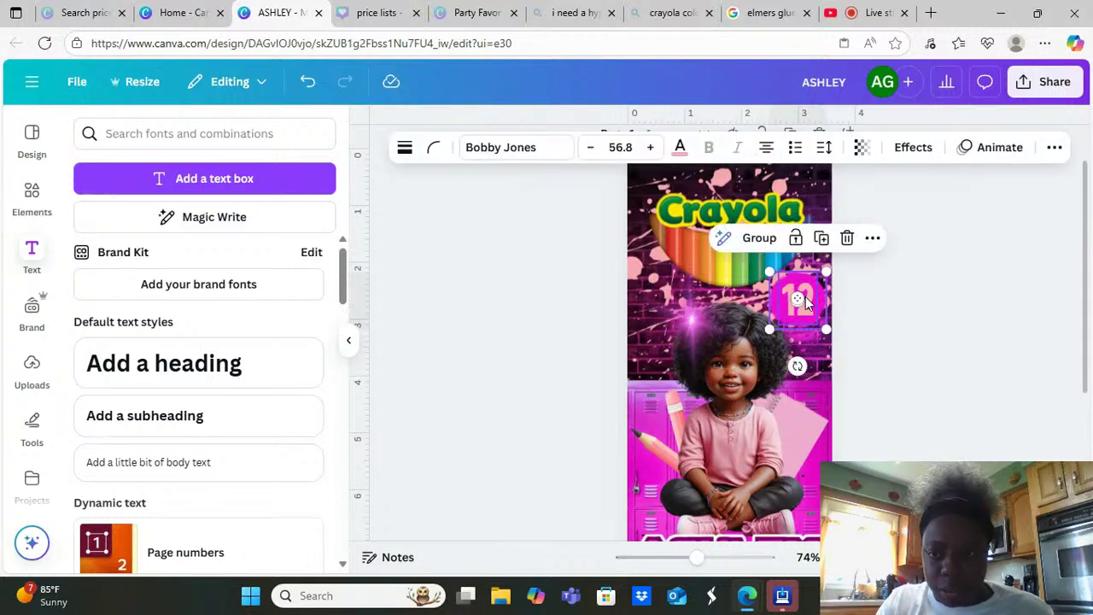
left_click(770, 247)
left_click_drag(826, 271, 820, 275)
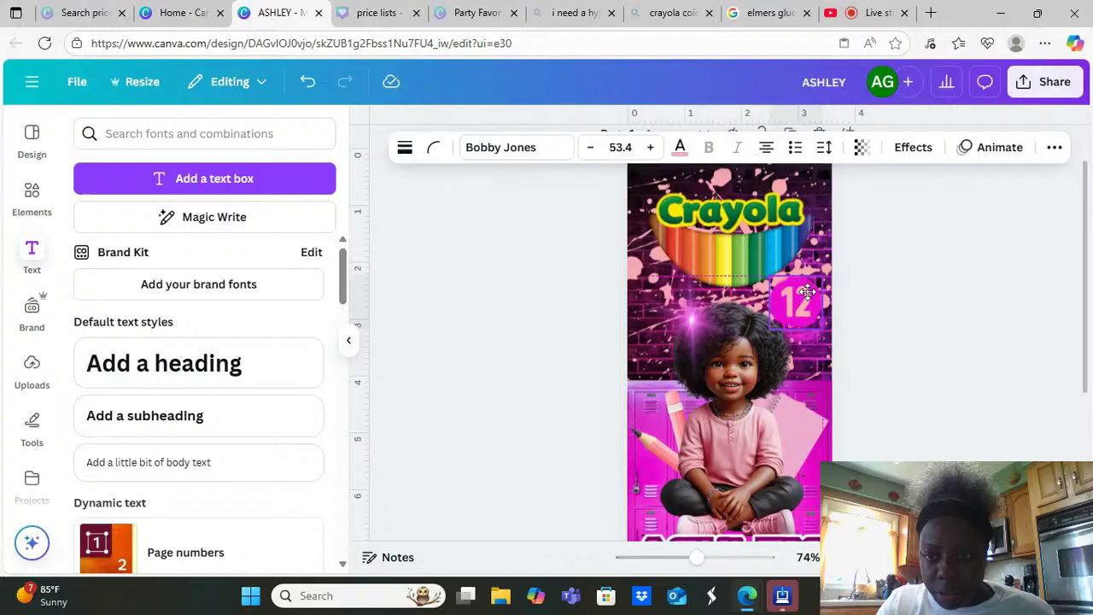
left_click(944, 286)
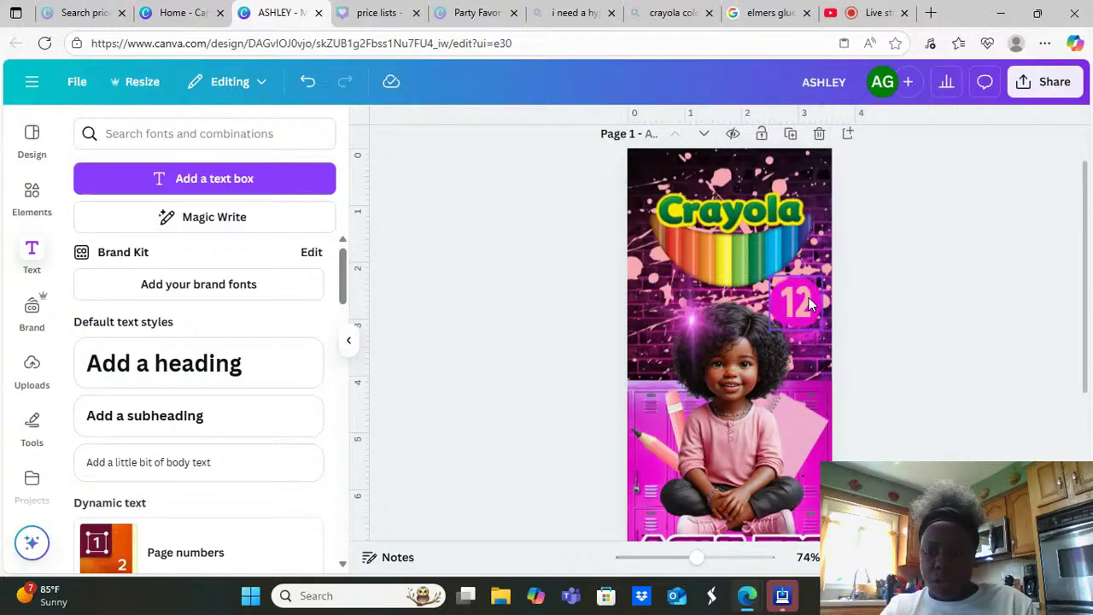
Move the grouped number 12 badge closer to the cover's right edge, below the rainbow pencils, and tilt it clockwise
mouse_move(797, 303)
left_mouse_down()
mouse_move(815, 510)
mouse_move(818, 238)
mouse_move(816, 302)
left_mouse_up()
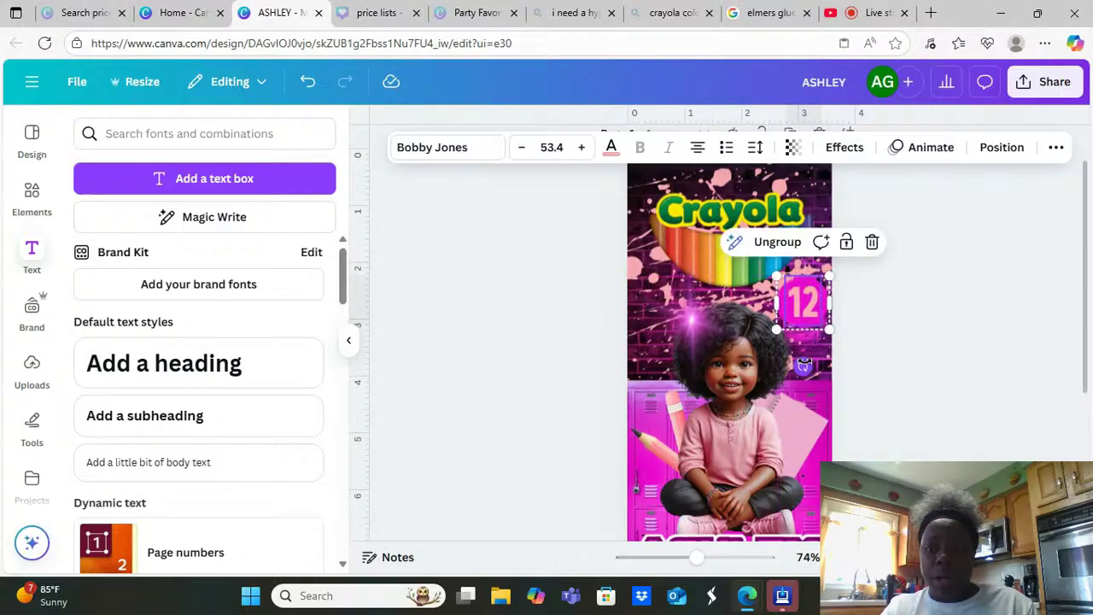
left_click_drag(802, 366, 780, 374)
left_click(935, 340)
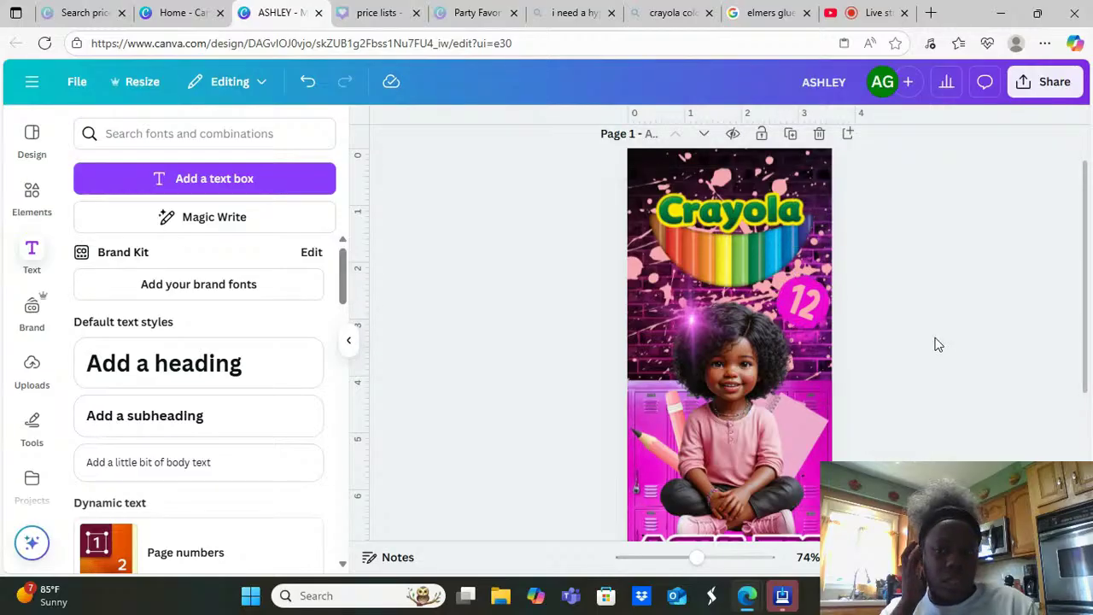
left_click(807, 309)
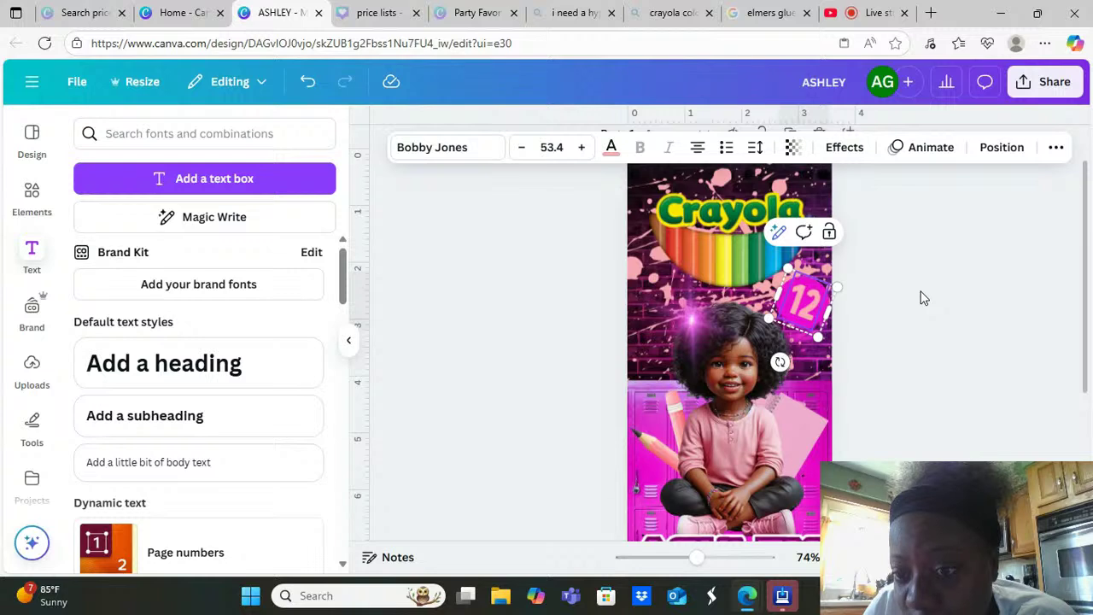
left_click(922, 298)
Ungroup the number 12 from its magenta circle and slightly reduce the tilt of the number
left_click(798, 292)
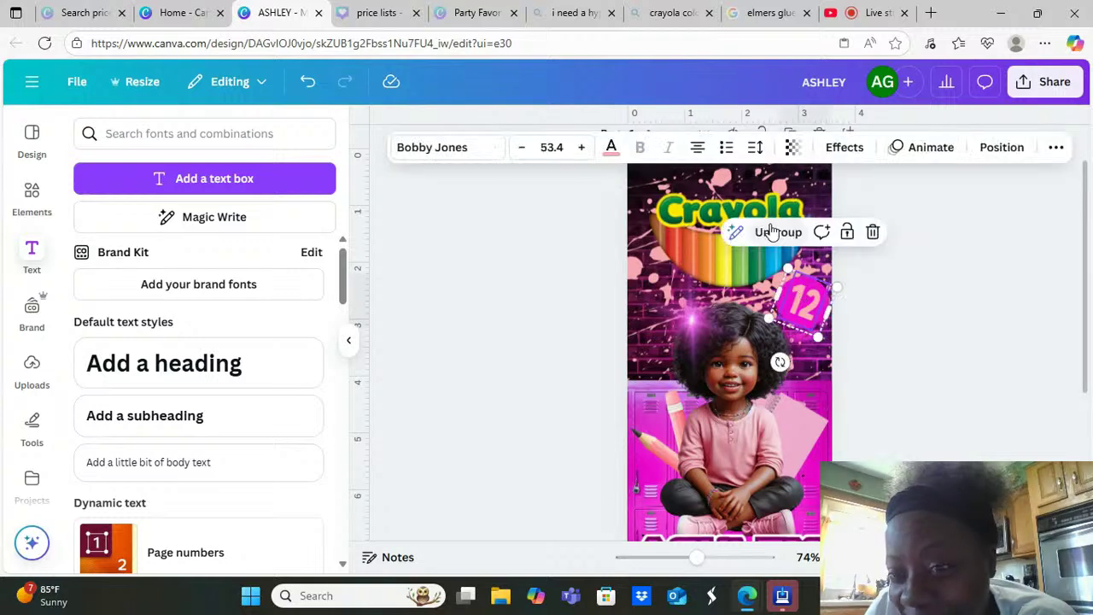
left_click(783, 229)
left_click(903, 369)
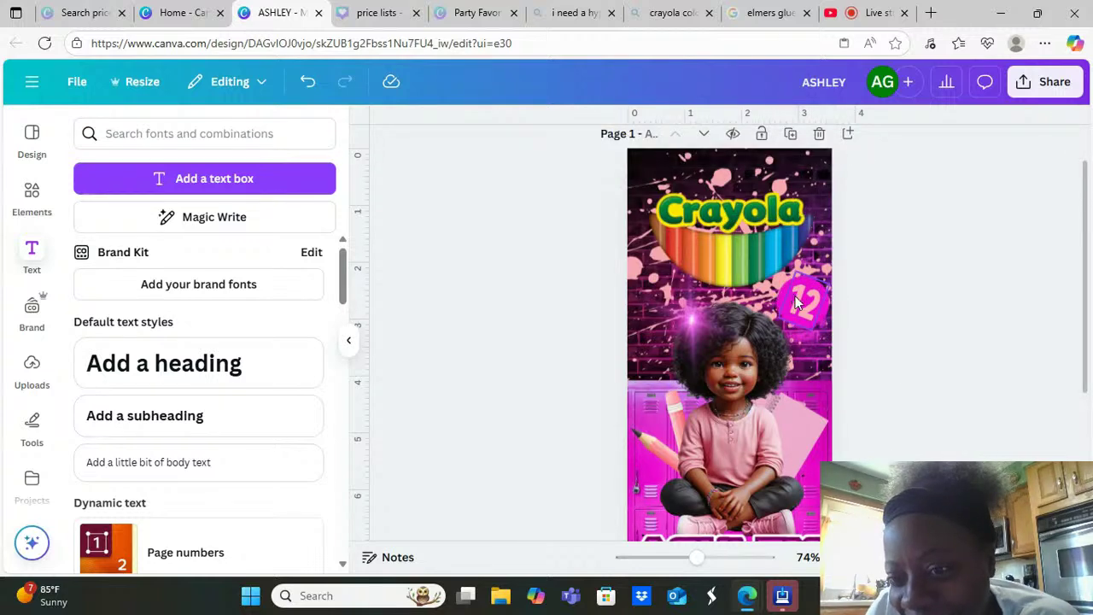
left_click(797, 303)
left_click_drag(799, 344, 793, 360)
left_click(937, 326)
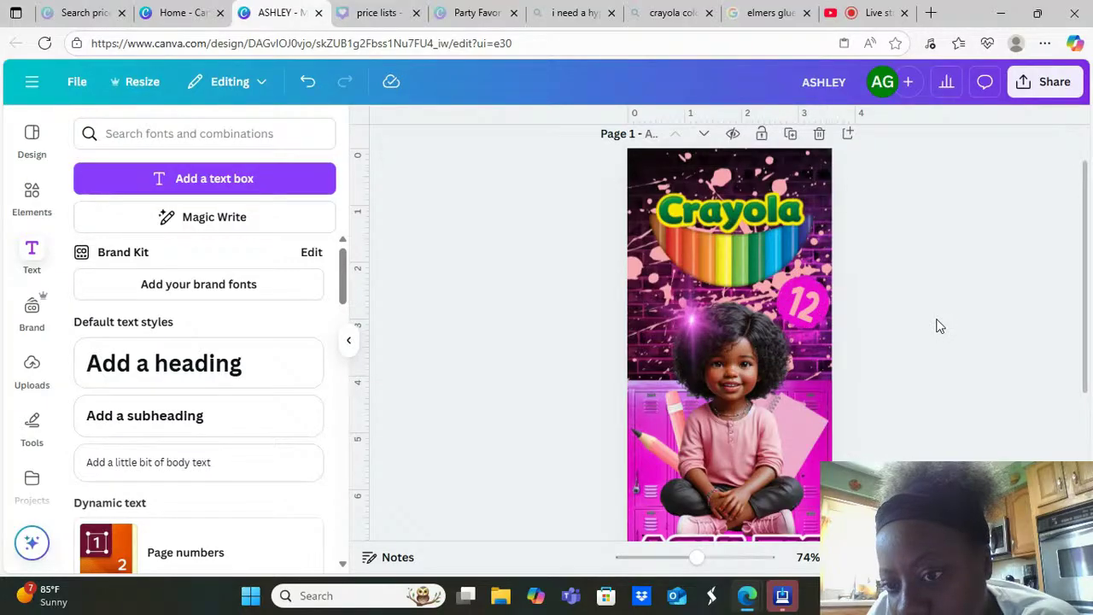
Rotate the magenta circle back and straighten the number 12 on it so that it stands upright
left_click(787, 280)
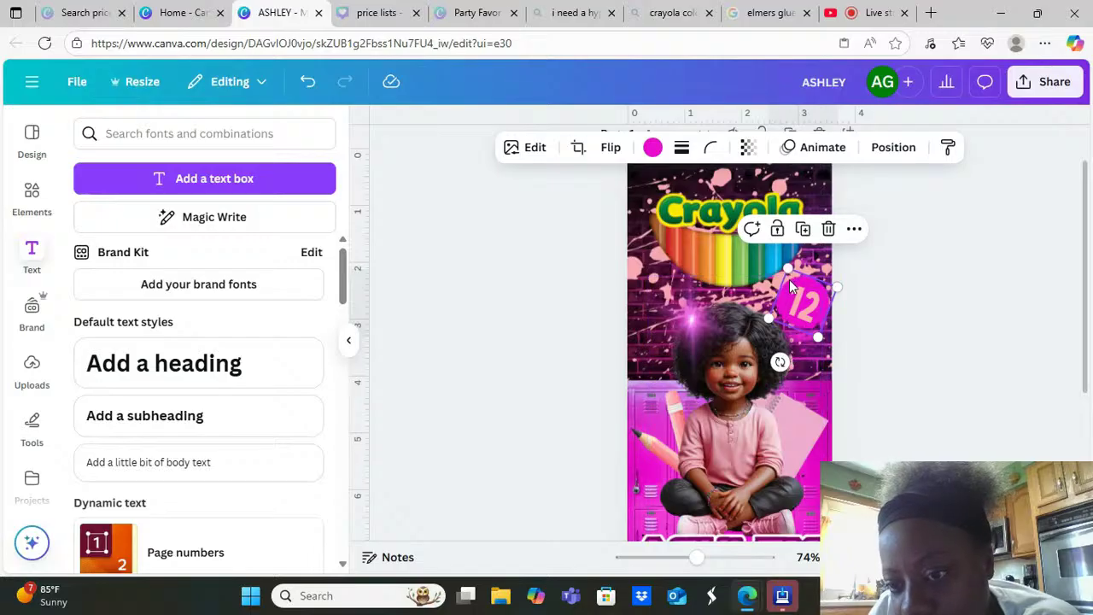
left_click_drag(789, 281, 778, 318)
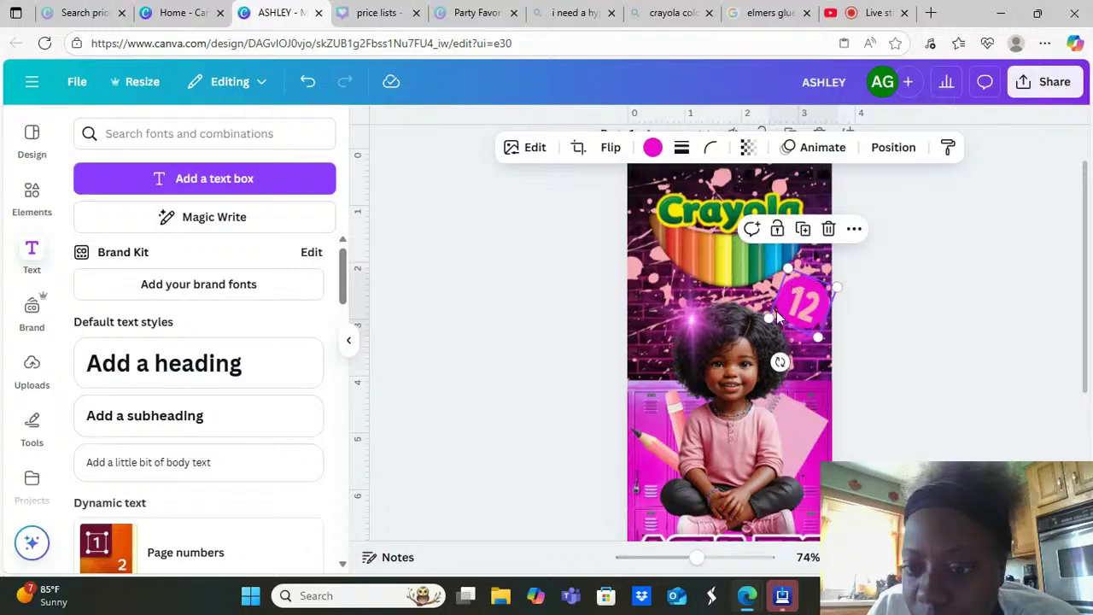
mouse_move(780, 362)
left_mouse_down()
mouse_move(796, 383)
mouse_move(792, 367)
left_mouse_up()
left_click(803, 306)
left_click(1004, 252)
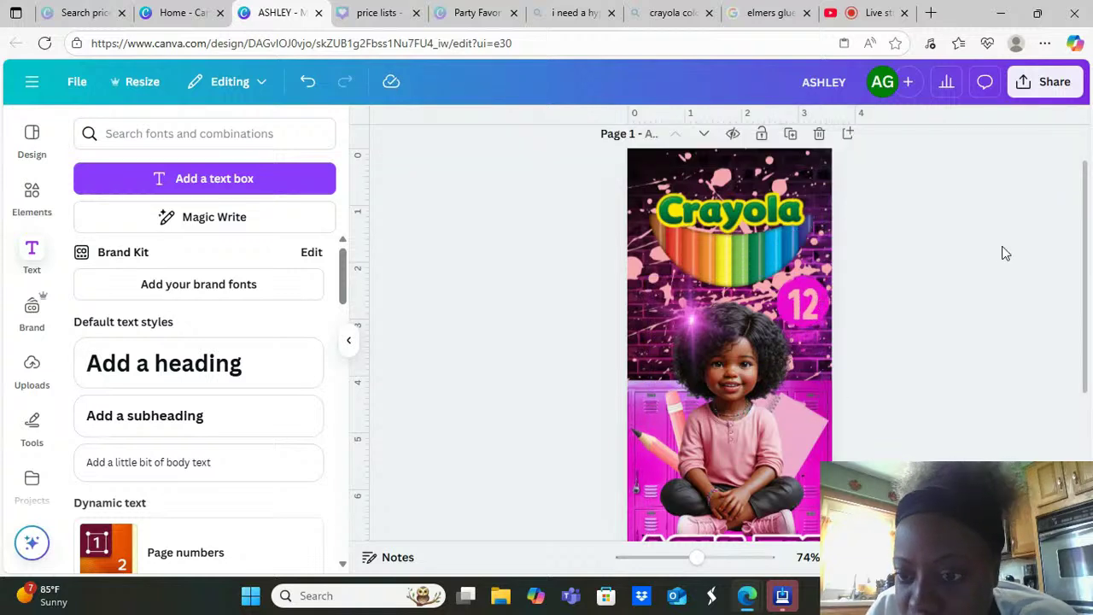
Try horizontal (X) positions of 2 in, 2.6 in and 2.9 in for the number 12
left_click(809, 303)
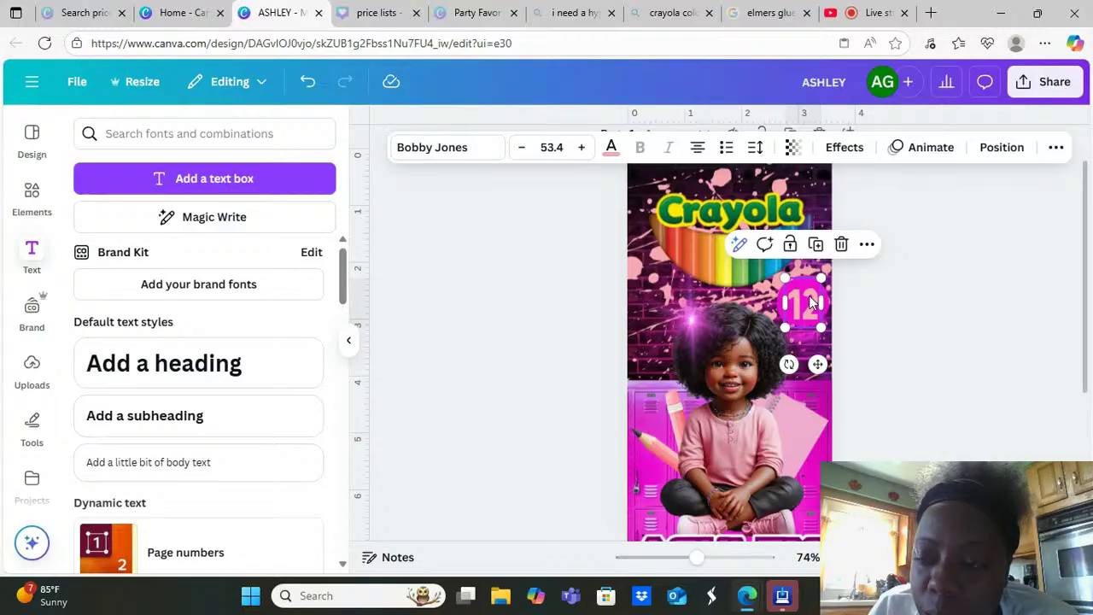
left_click(1000, 149)
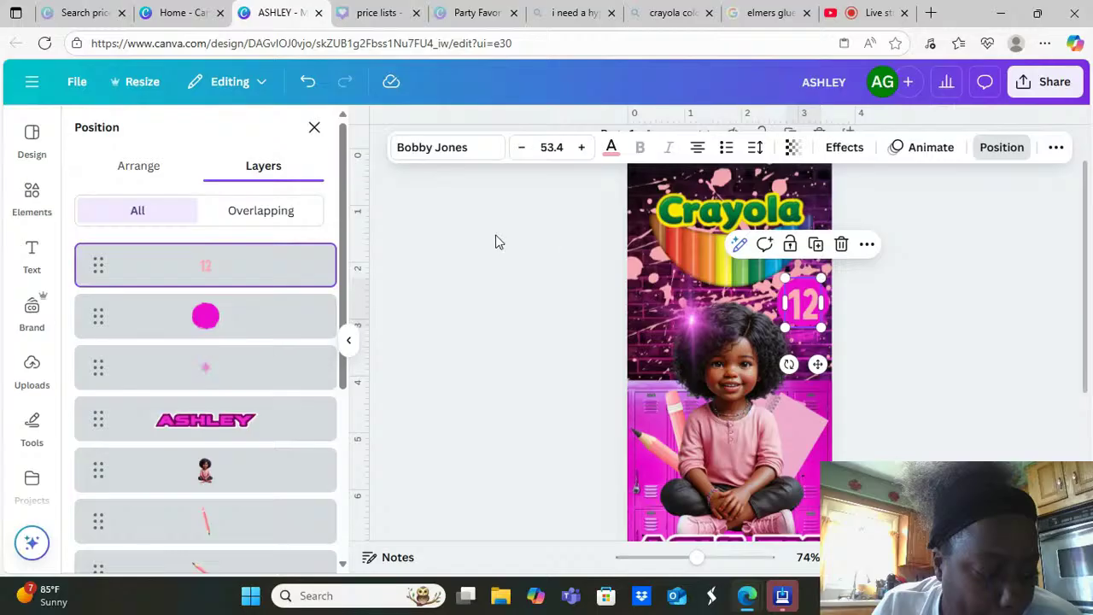
left_click(168, 181)
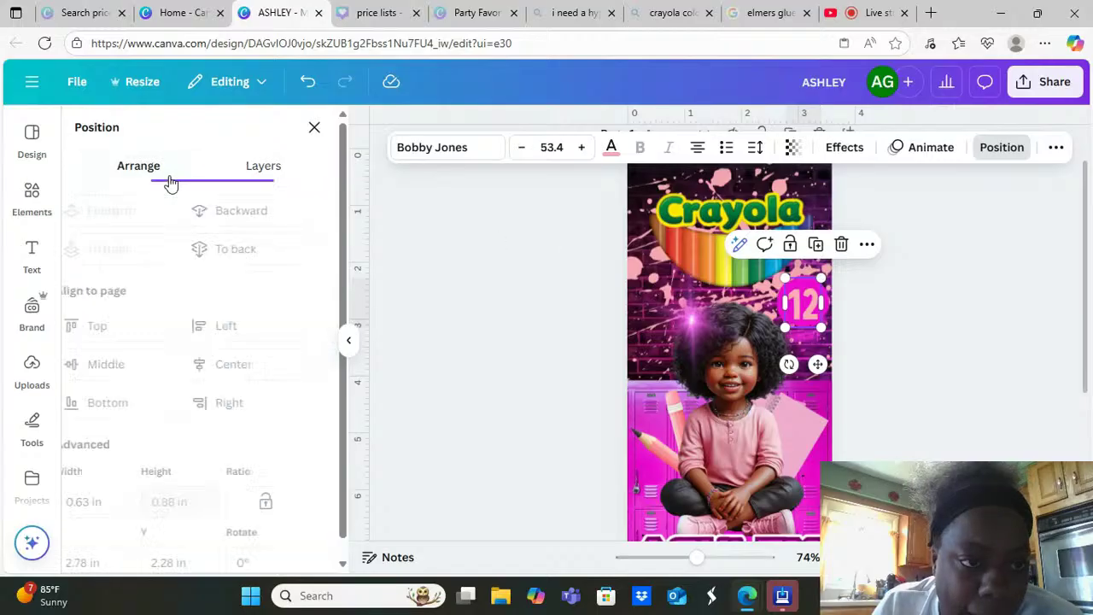
scroll(343, 417, "down", 1)
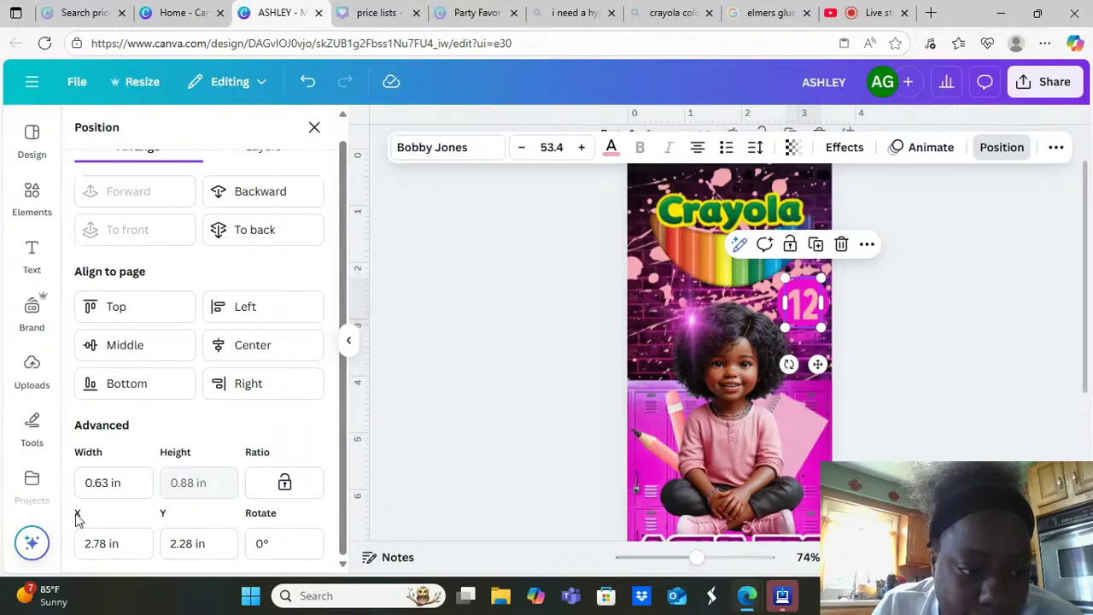
left_click(110, 543)
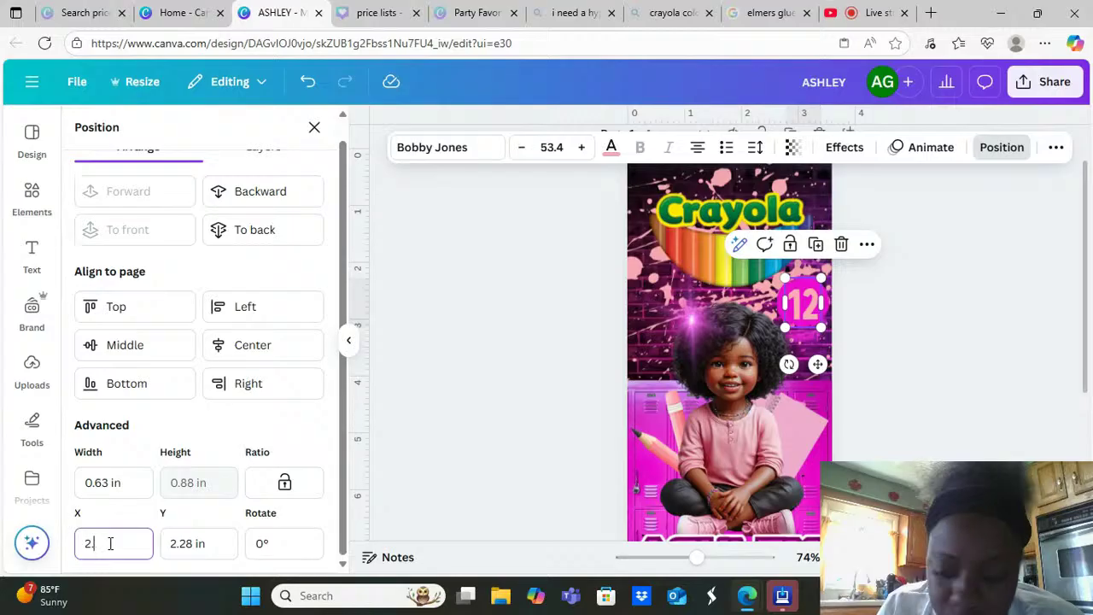
type(".")
key("Return")
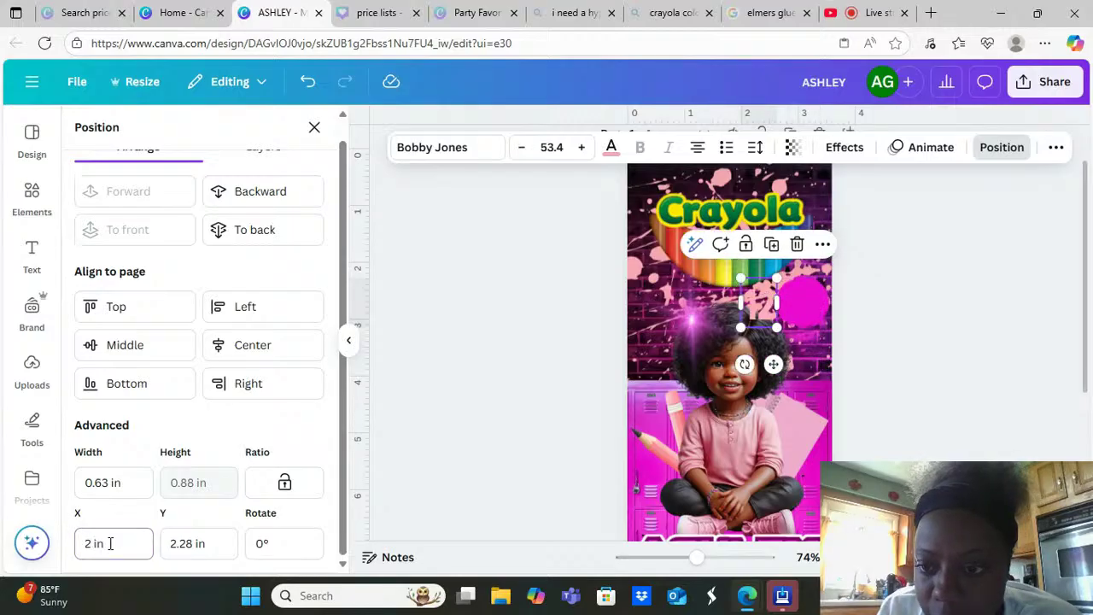
left_click(109, 543)
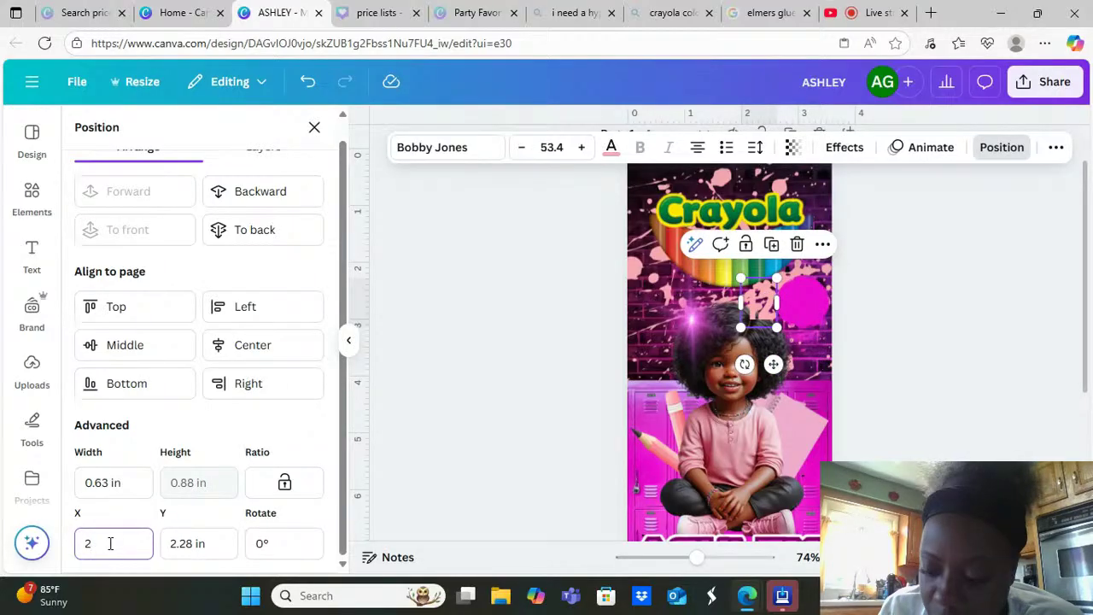
type(".6")
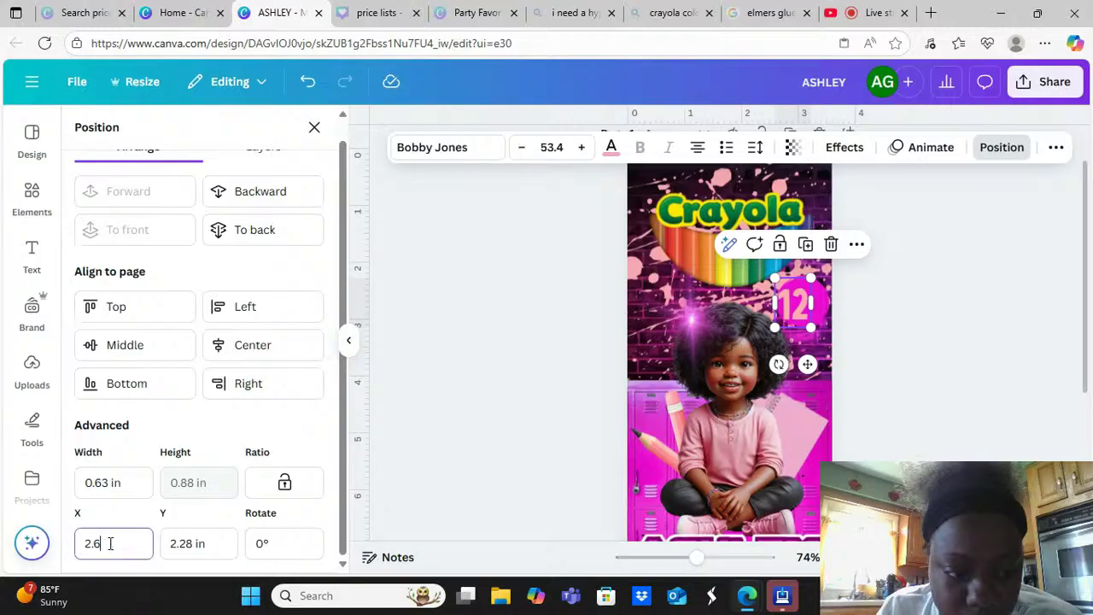
key("BackSpace")
type("9")
key("Return")
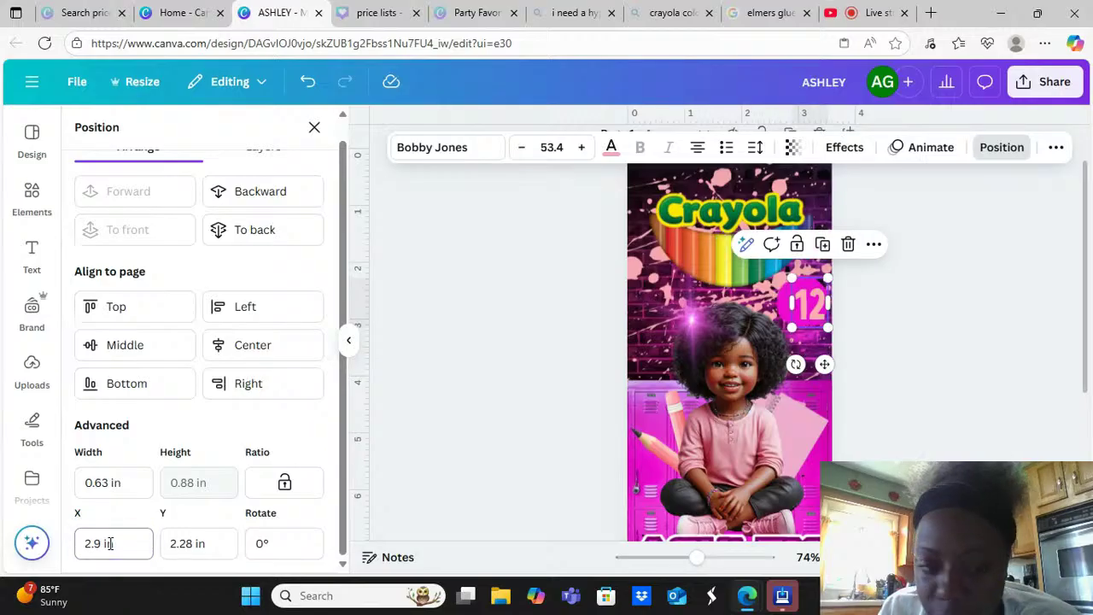
Try X positions of 2.8 in and 2.75 in to center the number 12 on the magenta circle
left_click(109, 543)
key("BackSpace")
type("8")
key("Return")
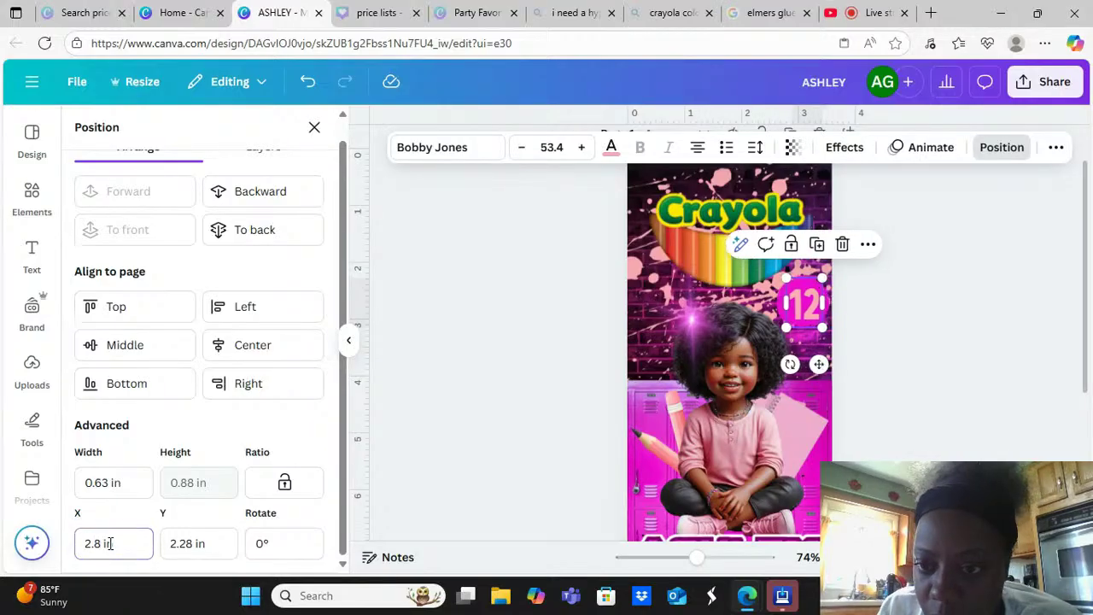
left_click(109, 543)
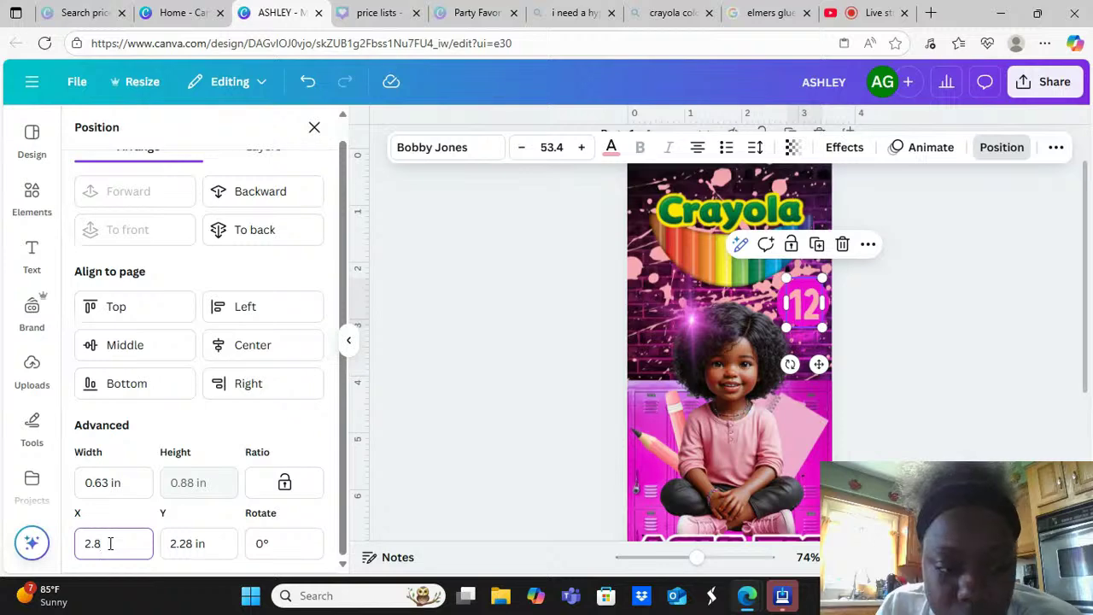
type(".75")
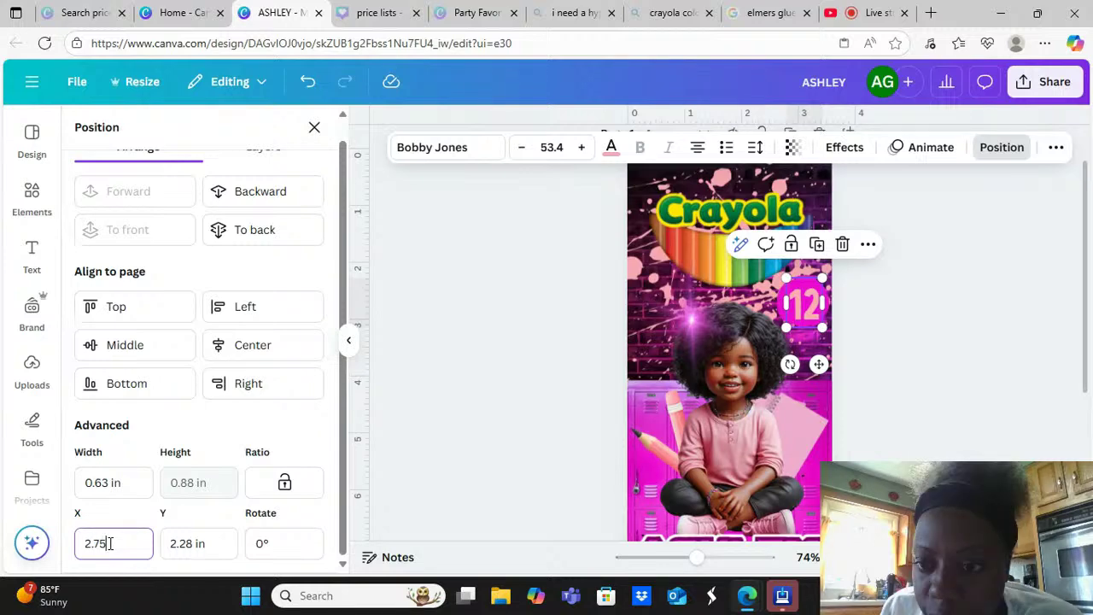
key("Return")
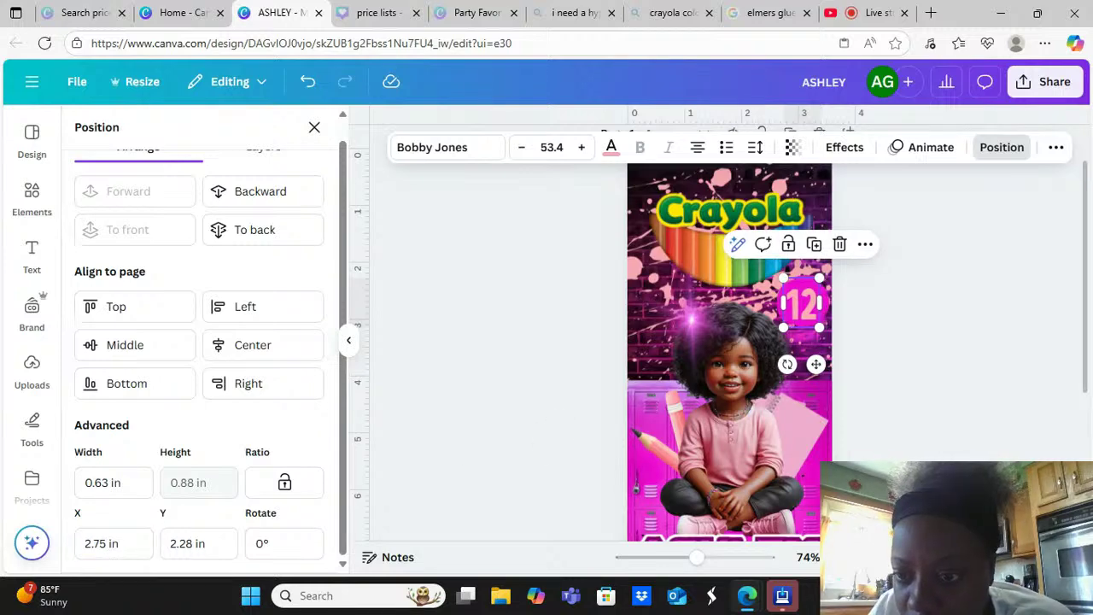
key("Escape")
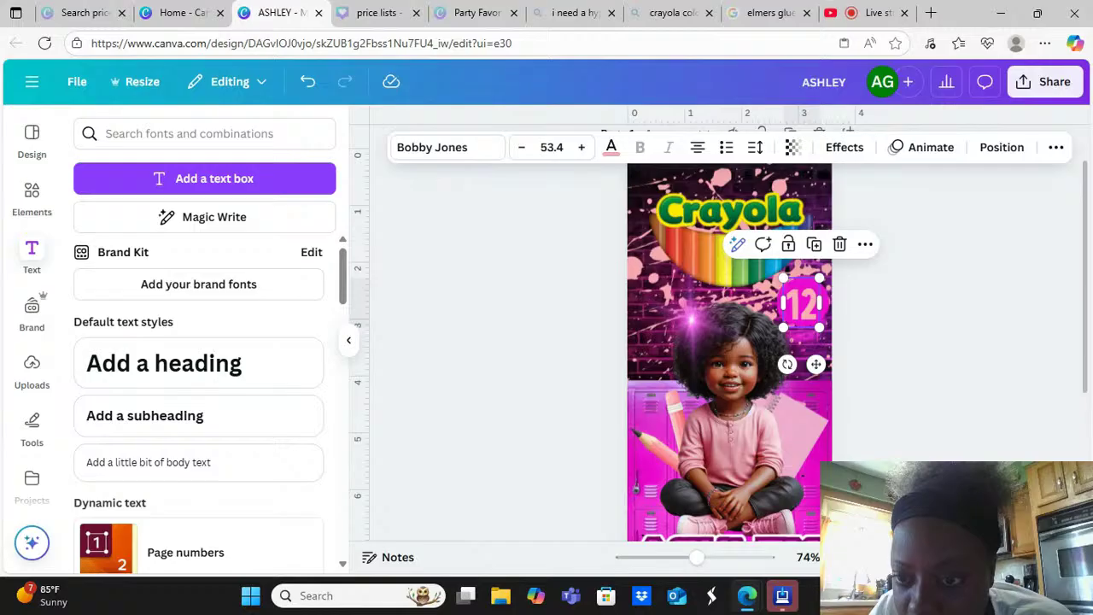
key("Escape")
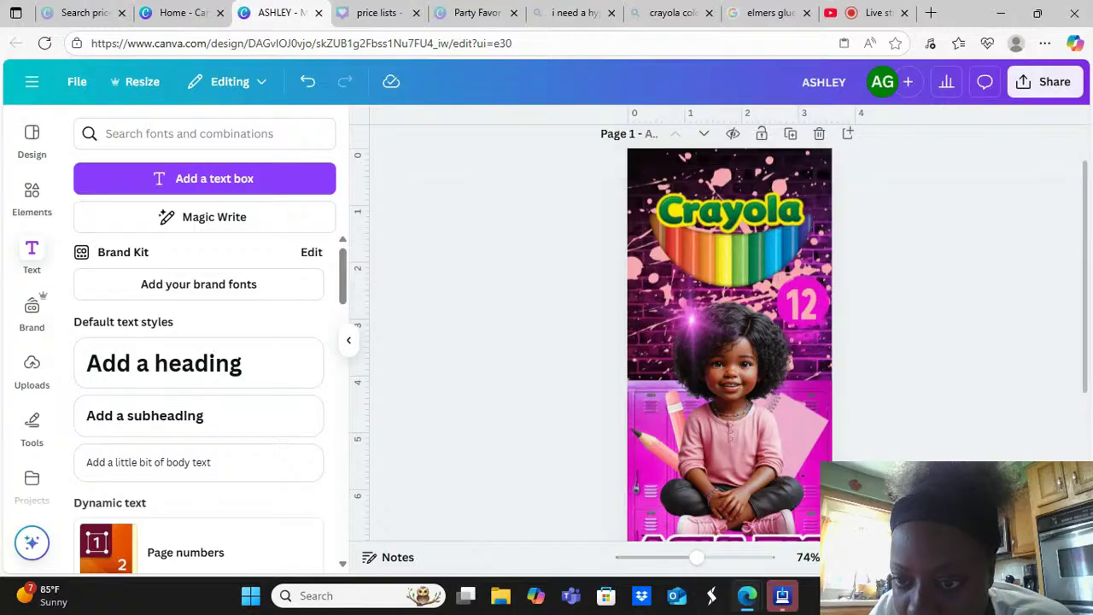
Set the X position of the number 12 to 2.77 in
left_click(813, 306)
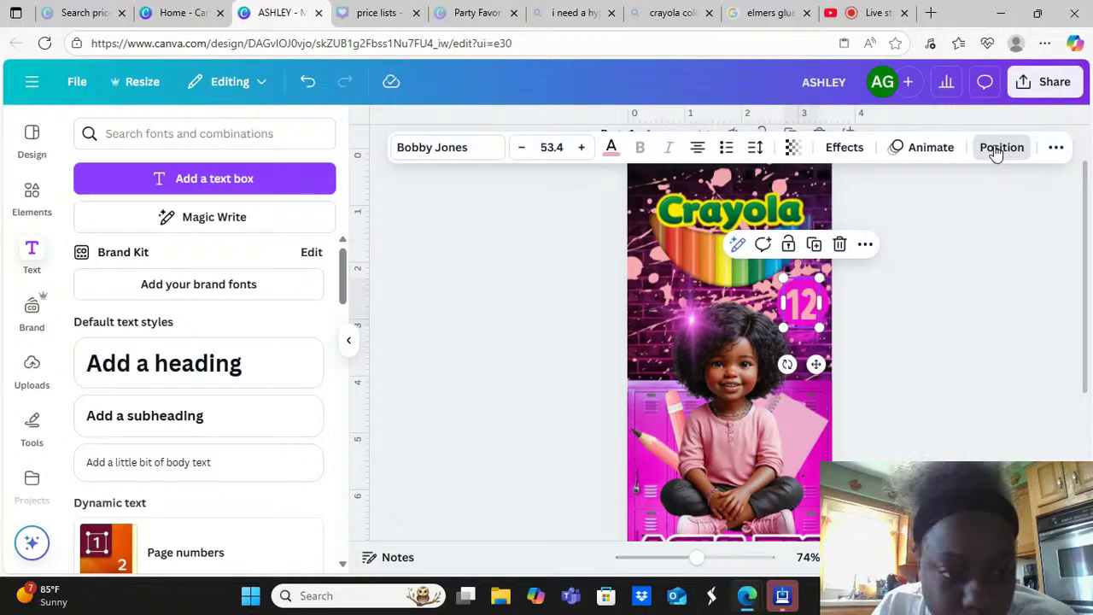
left_click(1000, 147)
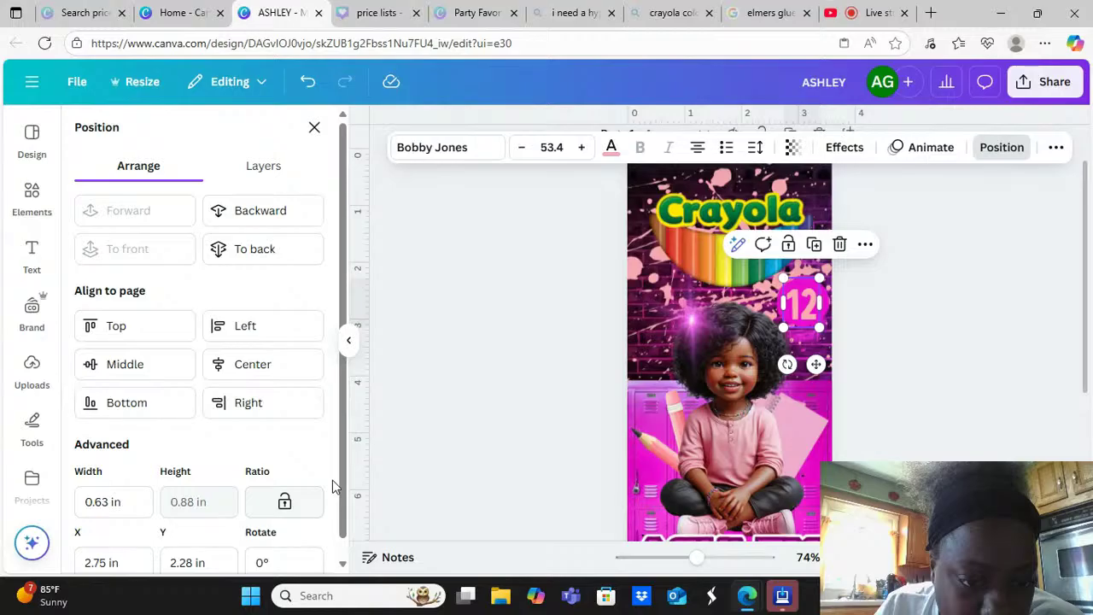
scroll(332, 480, "down", 1)
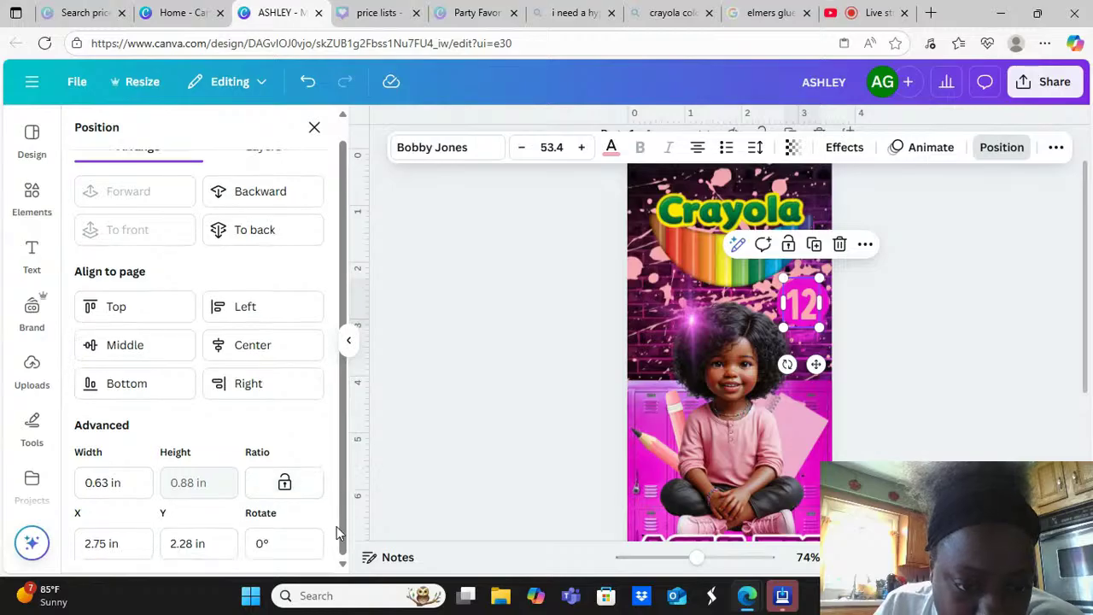
left_click(104, 543)
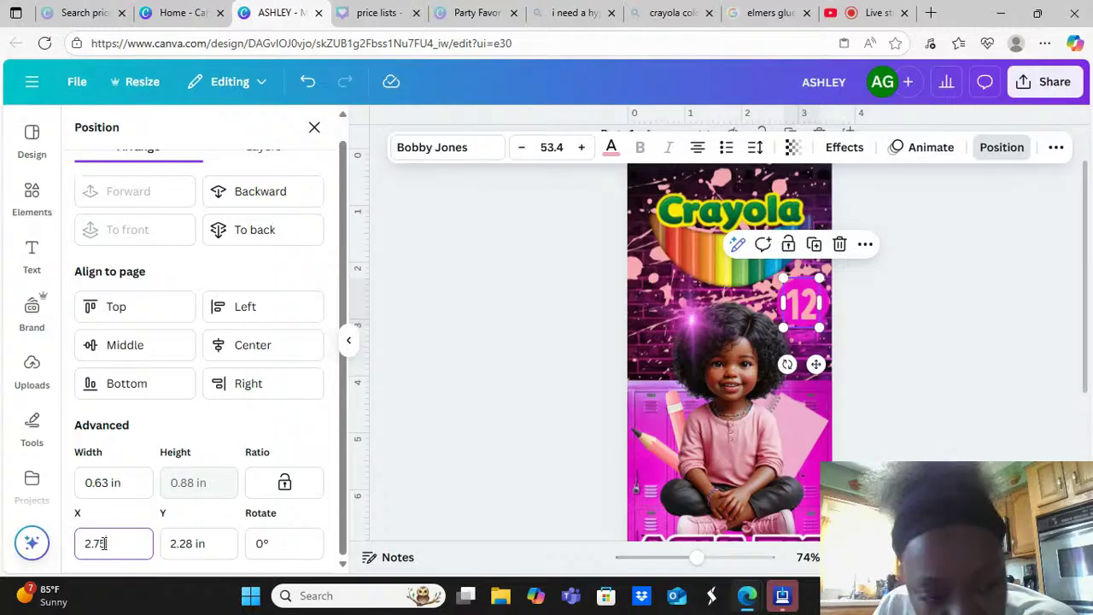
key("BackSpace")
type("7")
key("Return")
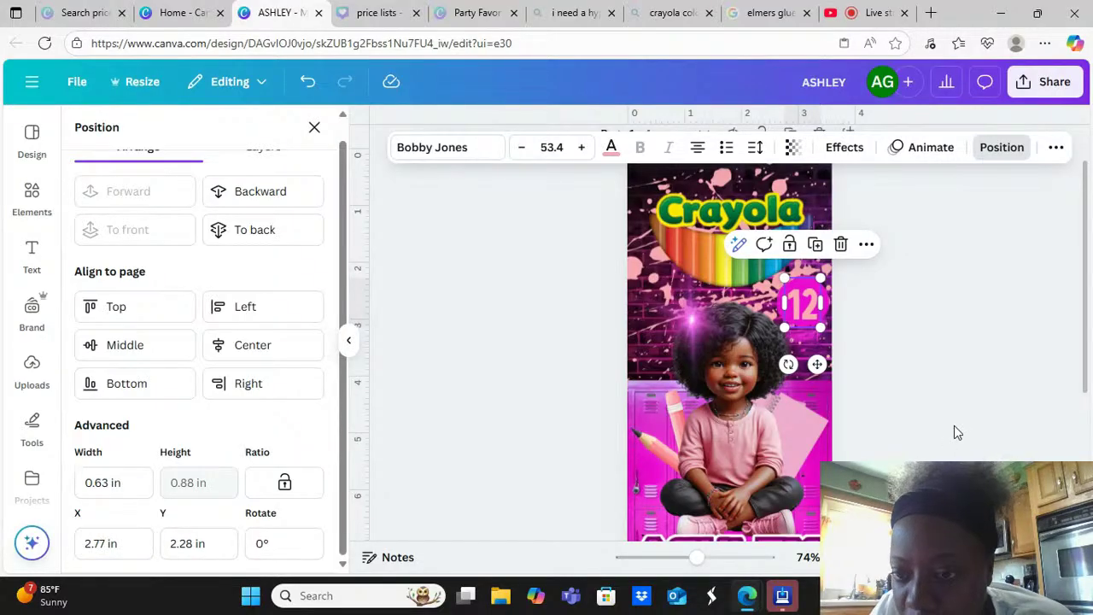
key("Escape")
key("Escape")
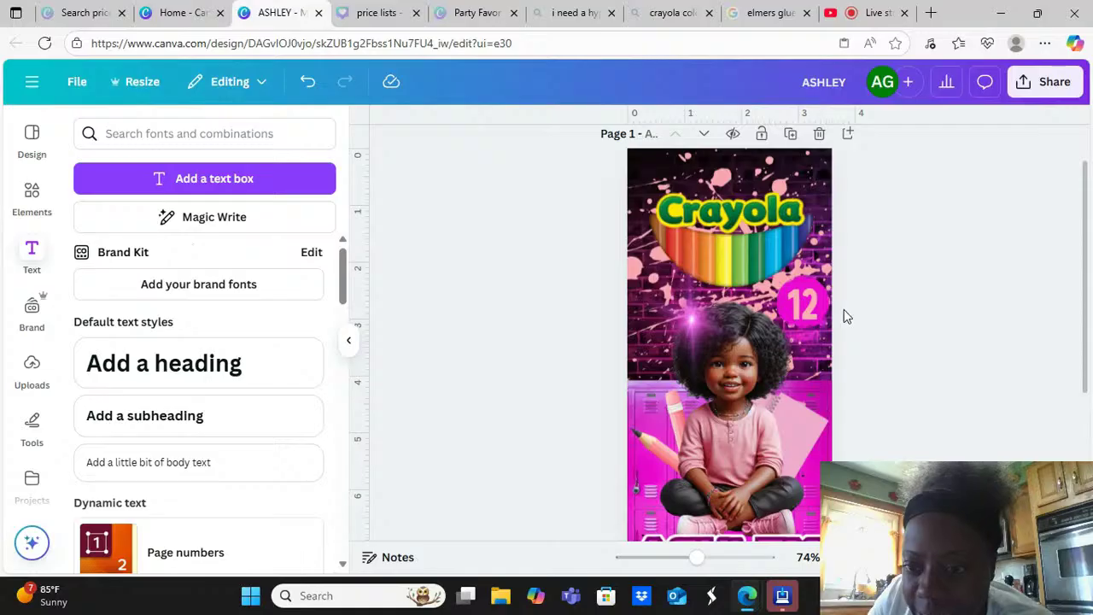
Set the Y position of the number 12 to 2.25 in
left_click(802, 304)
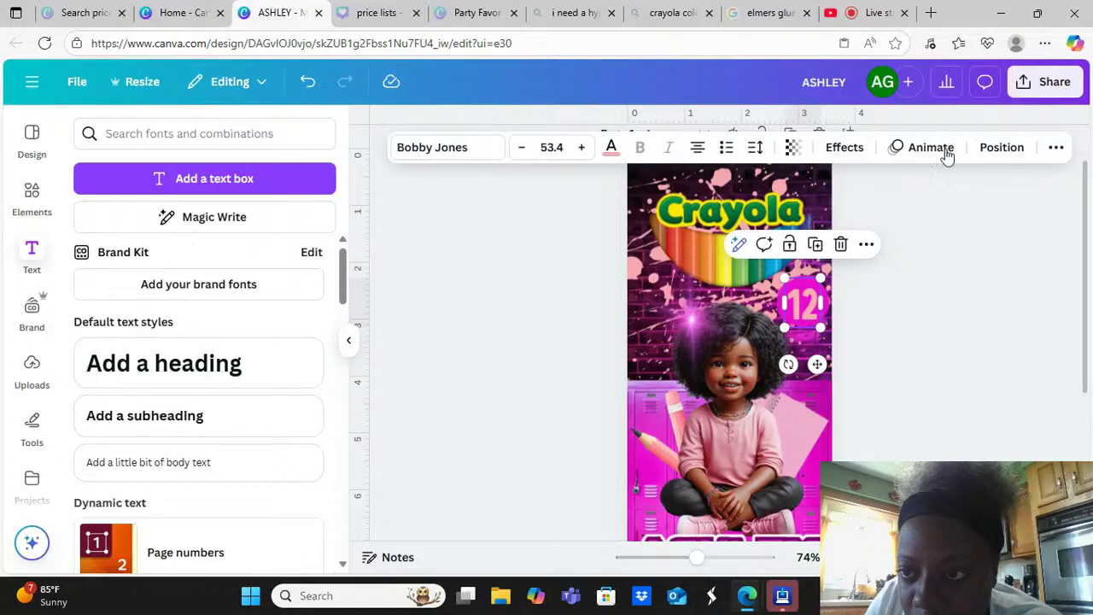
left_click(1001, 147)
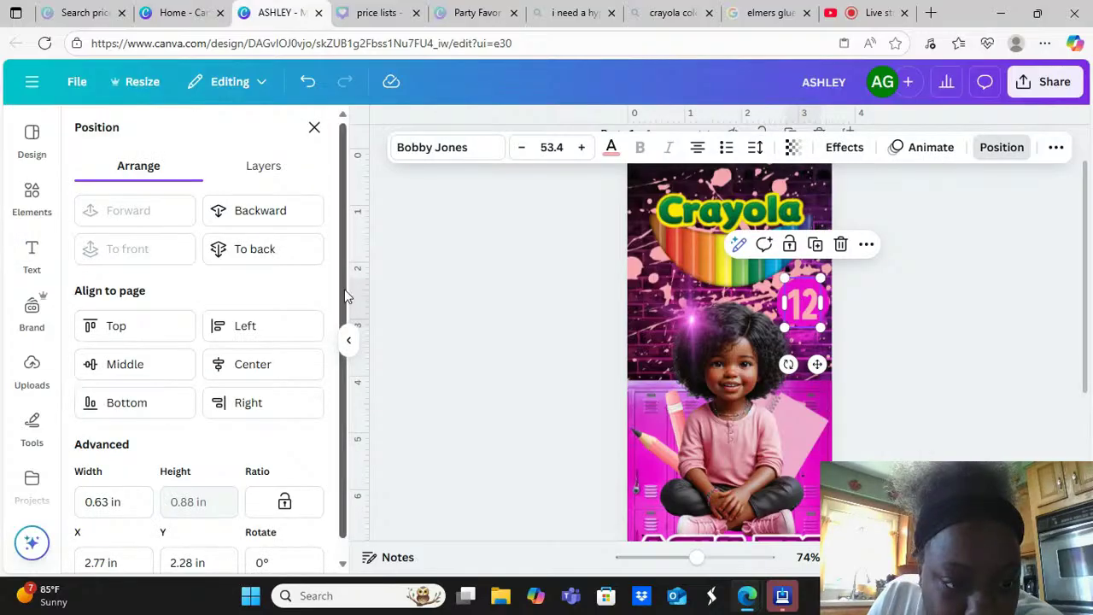
scroll(348, 419, "down", 1)
left_click(194, 539)
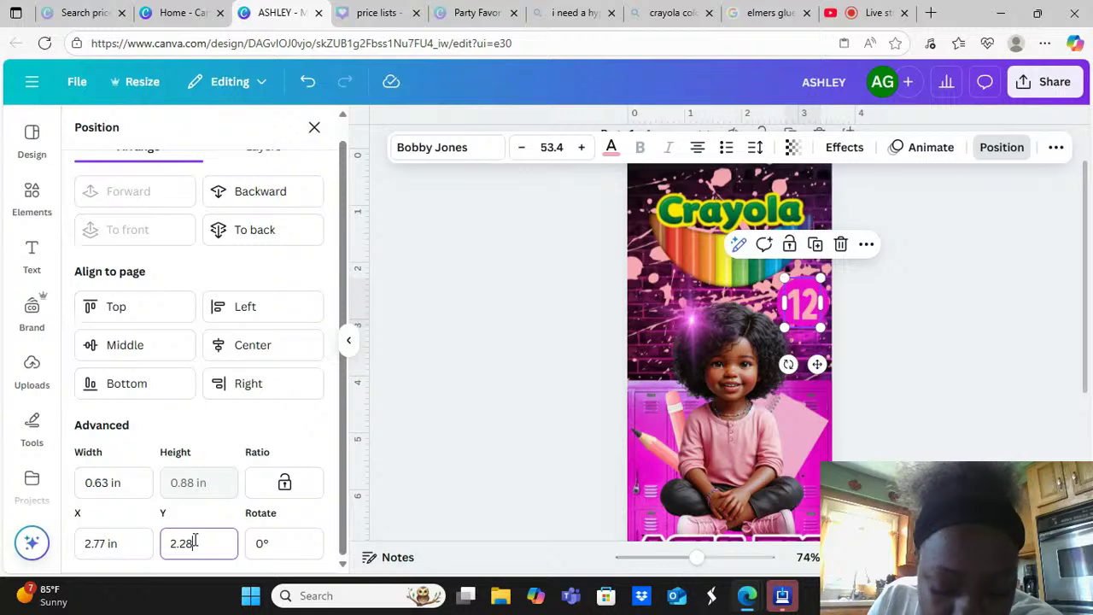
key("BackSpace")
type("5")
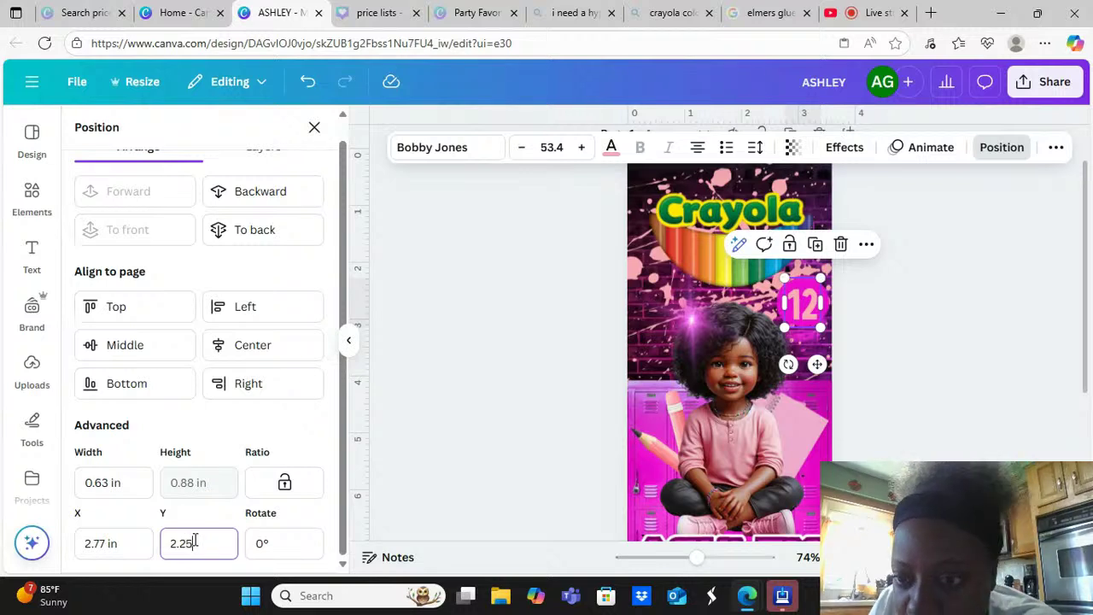
key("Return")
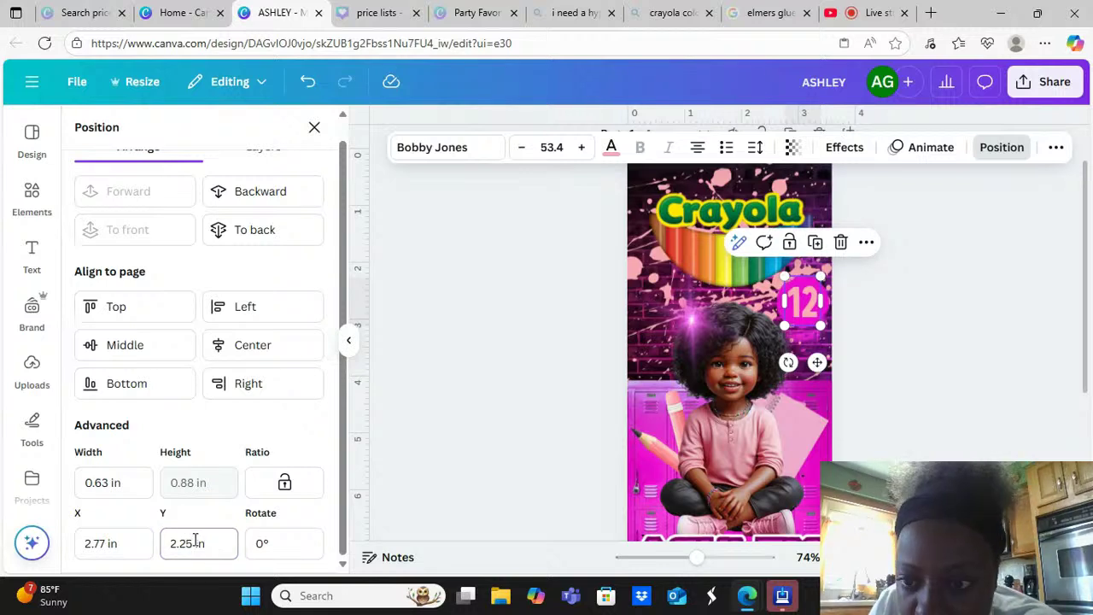
Group the number 12 with its magenta circle on page 1 and tilt the badge slightly clockwise
left_click(878, 419)
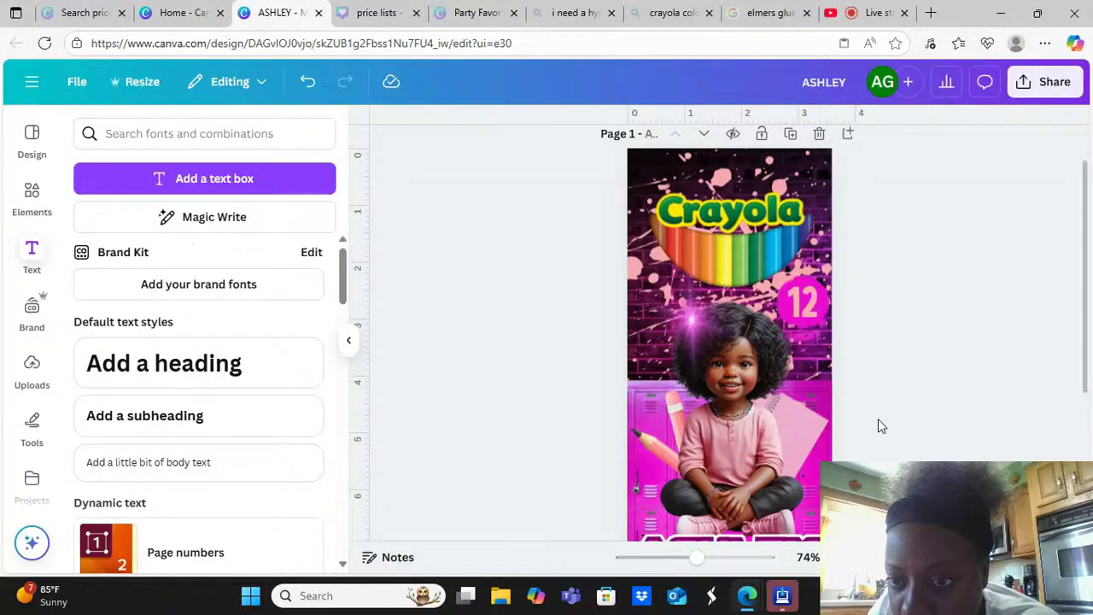
left_click(825, 310)
left_click_drag(807, 302, 801, 299)
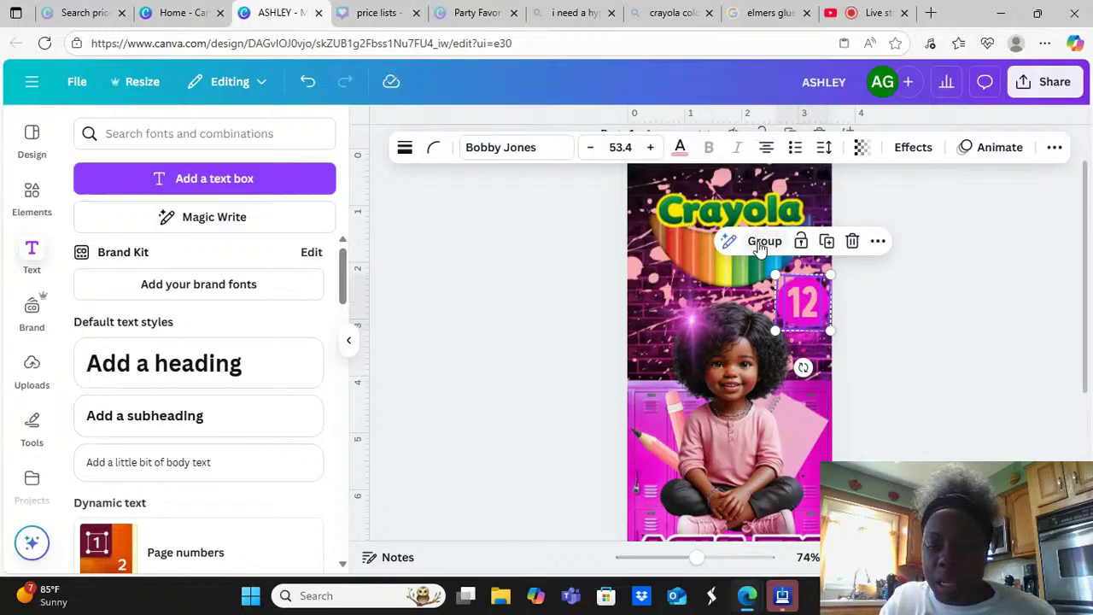
left_click(763, 242)
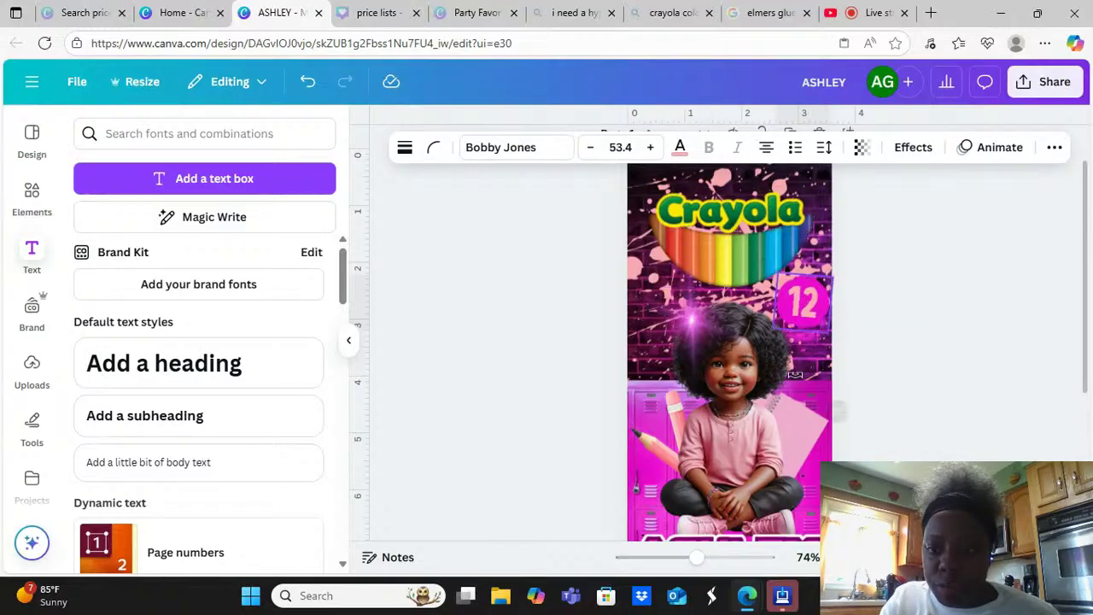
left_click_drag(794, 374, 782, 365)
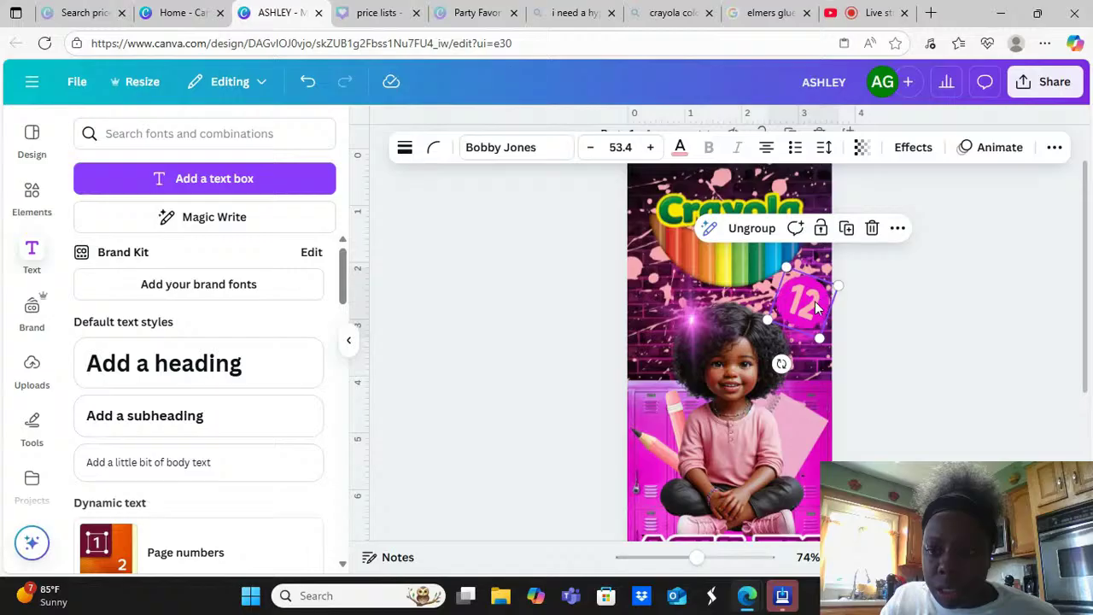
left_click_drag(816, 308, 816, 297)
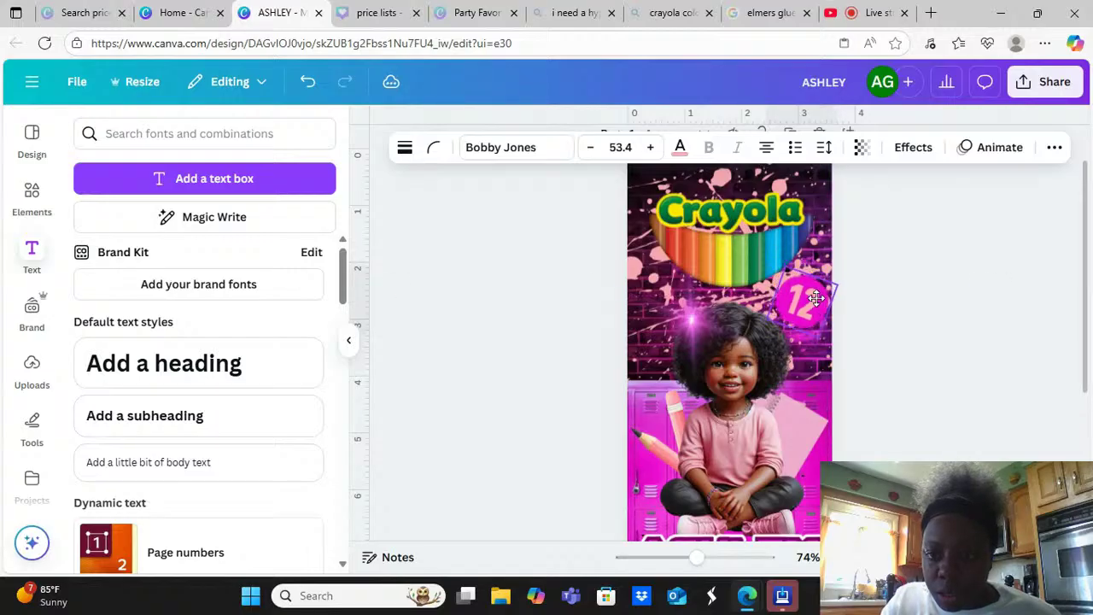
left_click(903, 340)
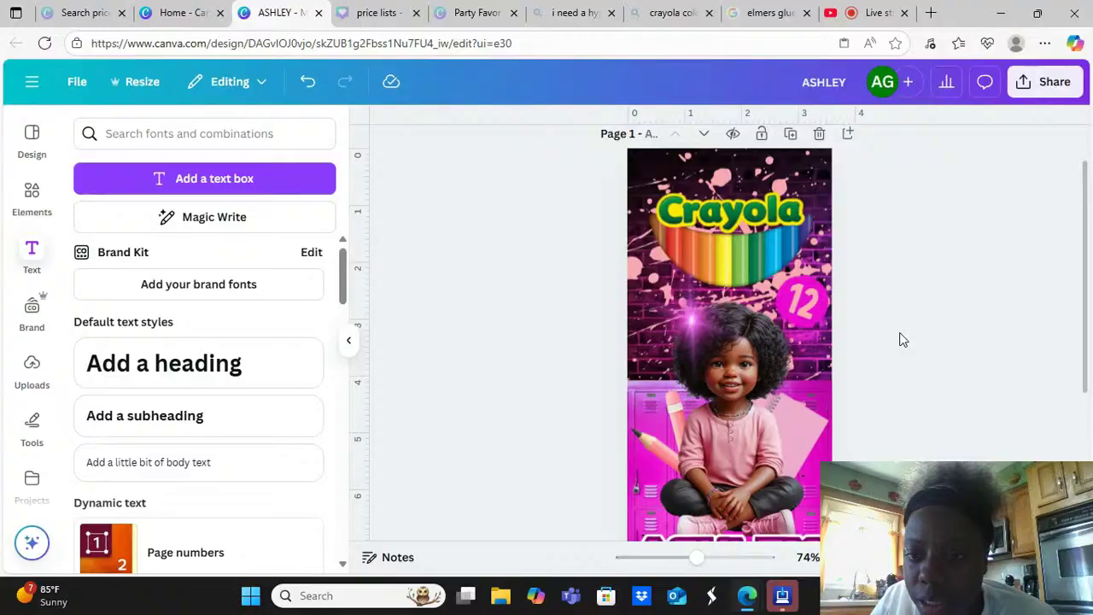
Move the Crayola logo and colored pencils group slightly up on the page 1 cover, keeping it horizontally centered
left_click_drag(1087, 257, 1081, 232)
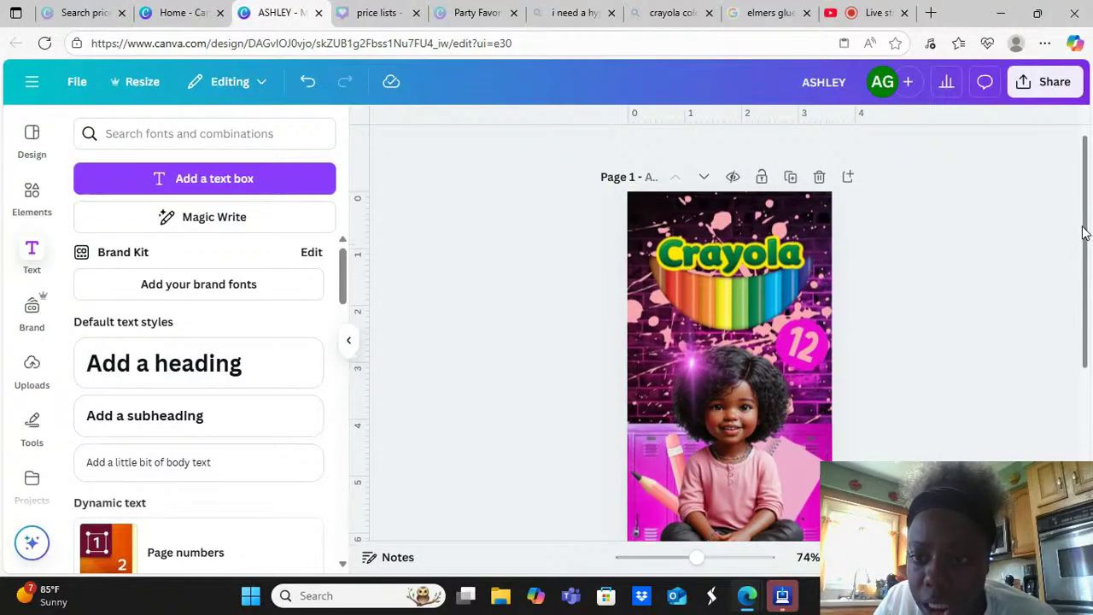
left_click(796, 287)
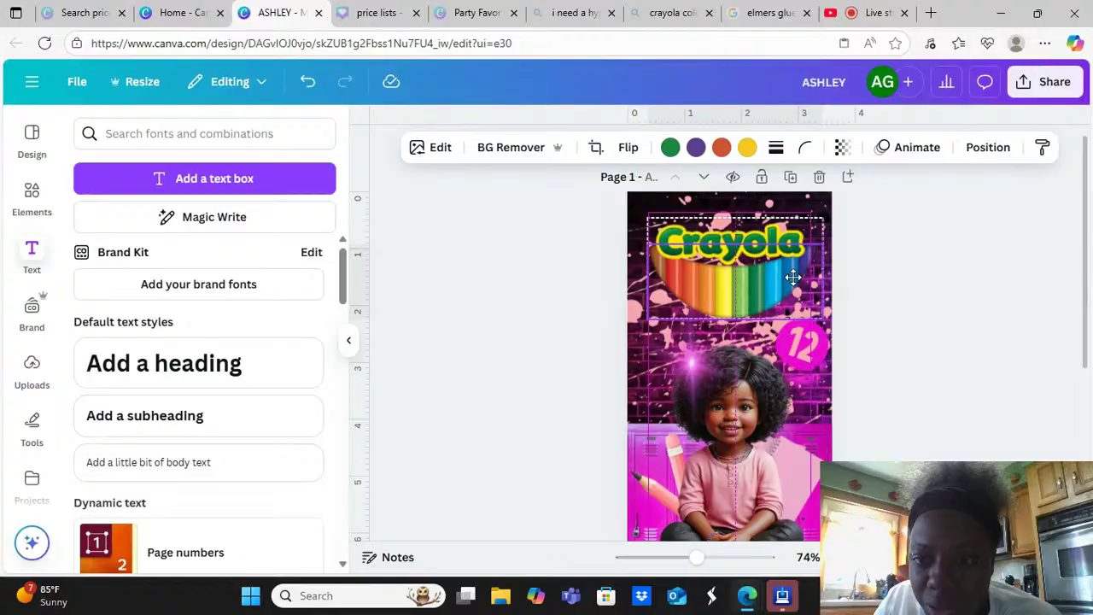
left_click_drag(793, 276, 798, 280)
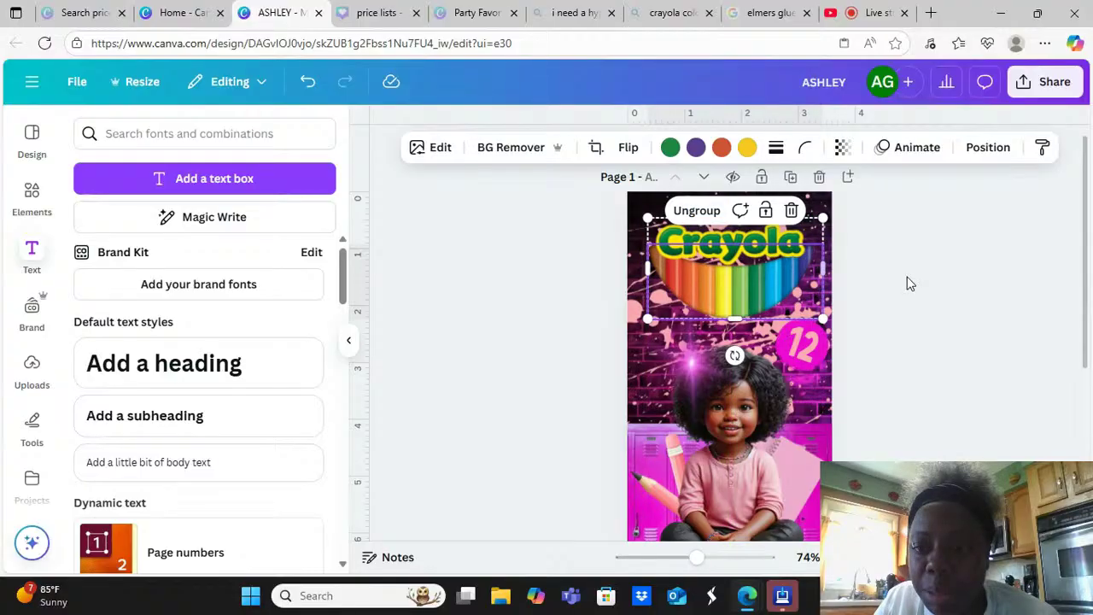
Copy the pink light flare beside the girl's hair on page 1
scroll(909, 284, "down", 5)
scroll(1025, 359, "down", 2, "ctrl")
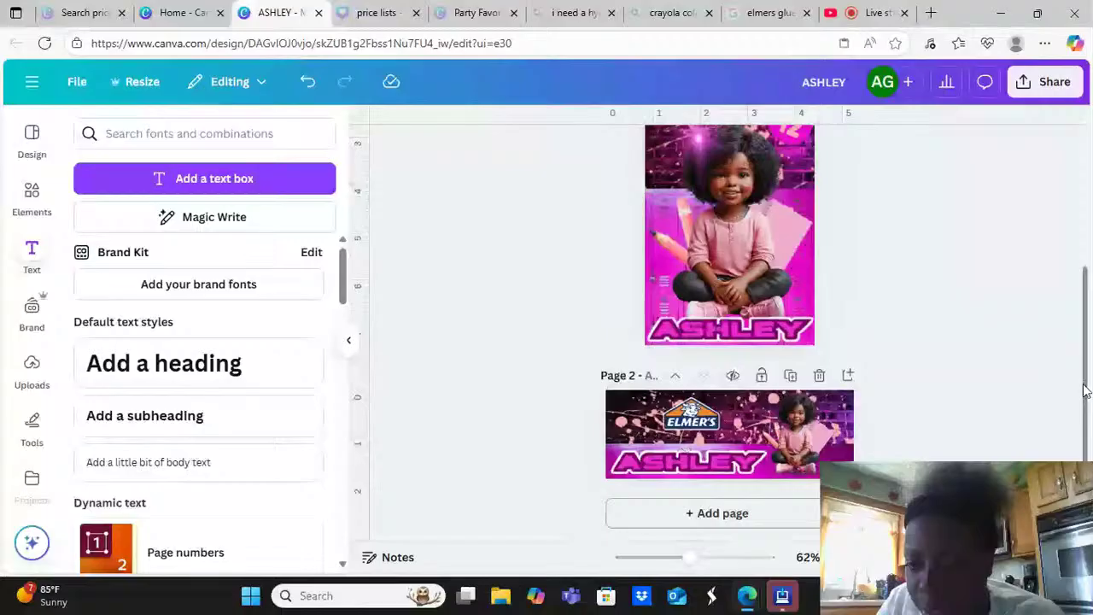
left_click_drag(1085, 390, 1066, 249)
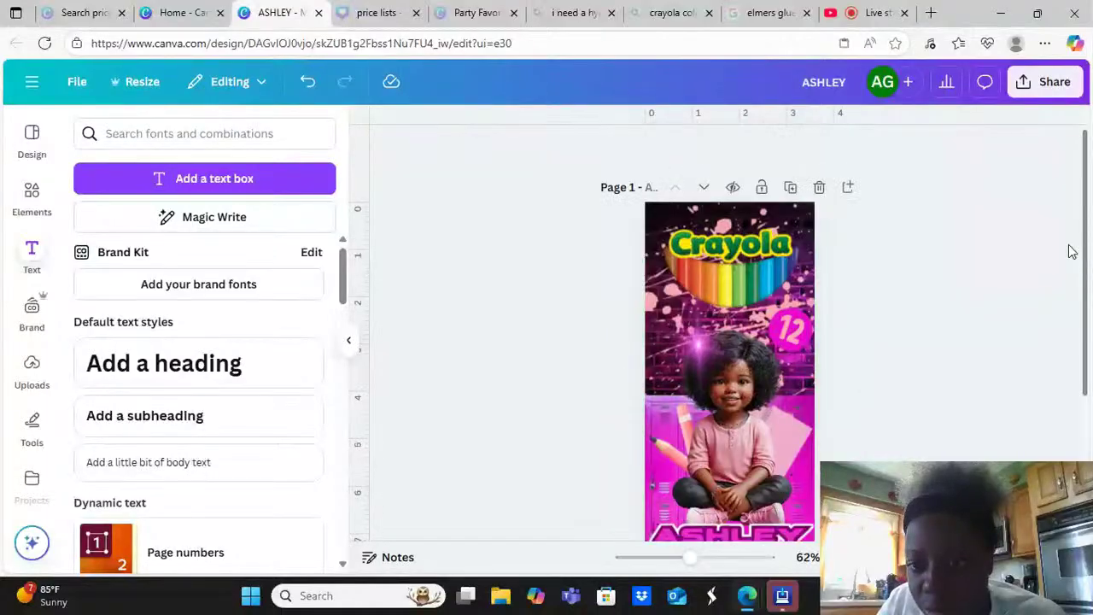
left_click(718, 367)
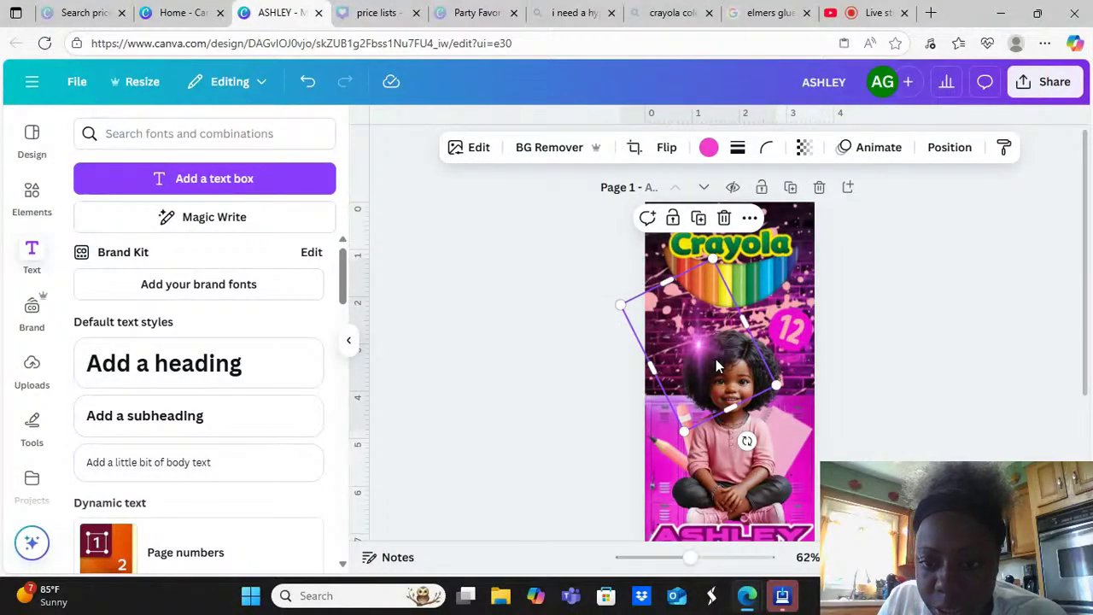
right_click(717, 367)
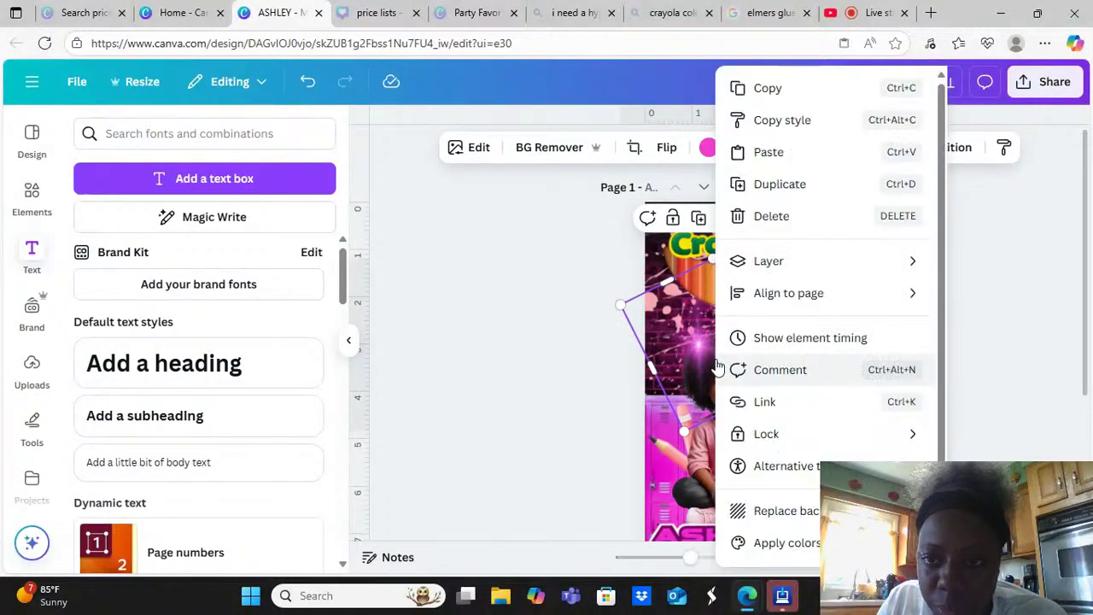
left_click(785, 102)
Group the girl on the page 2 banner with her shadow, both pencils and the pink notebook
left_click_drag(1074, 299, 1079, 457)
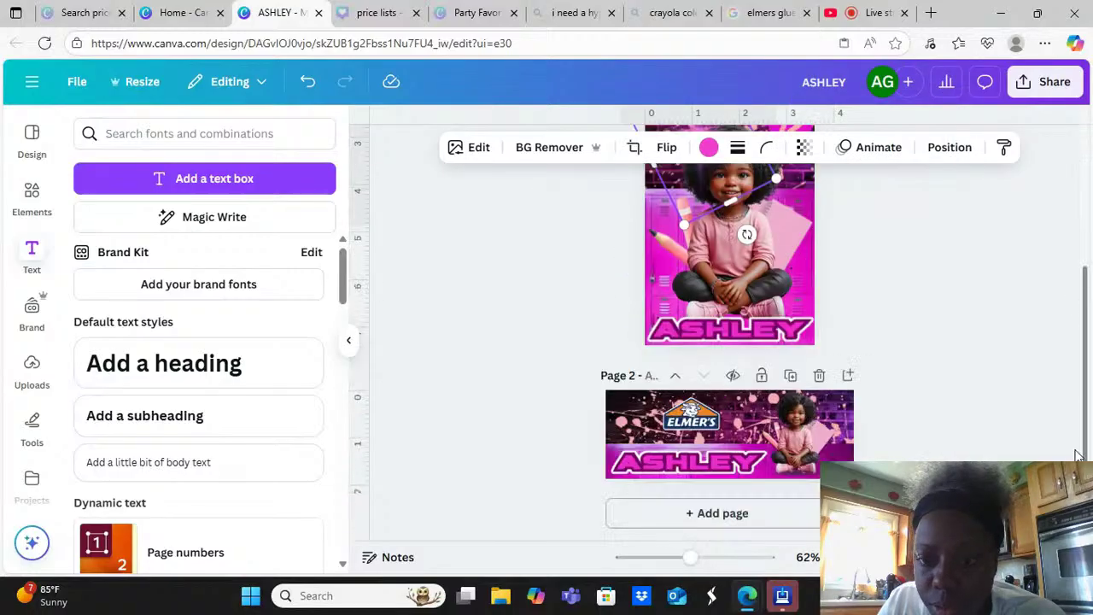
left_click(727, 565)
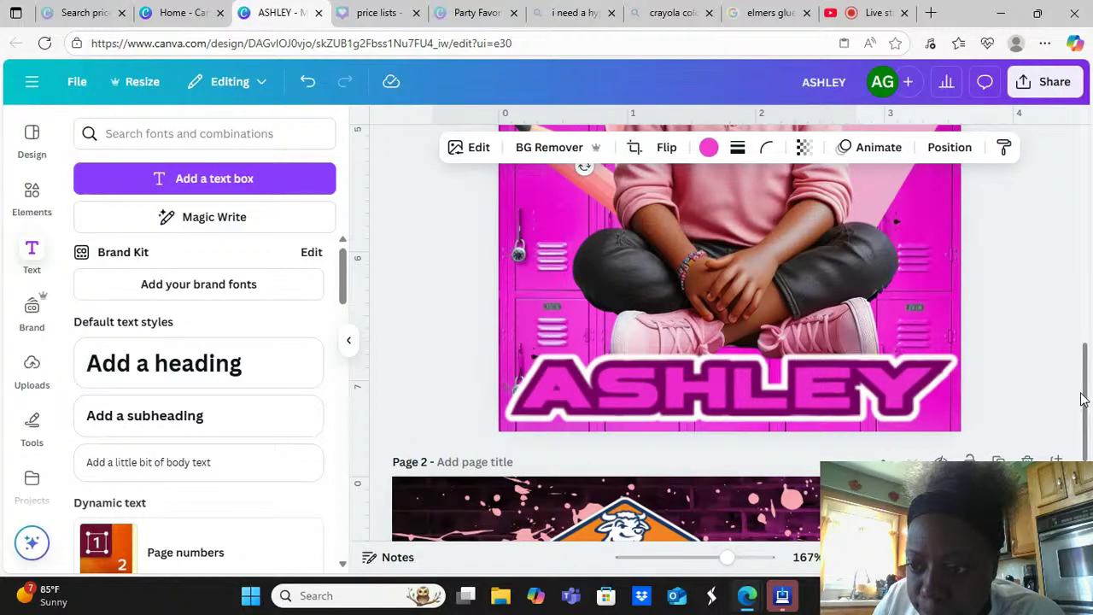
scroll(1082, 392, "down", 3)
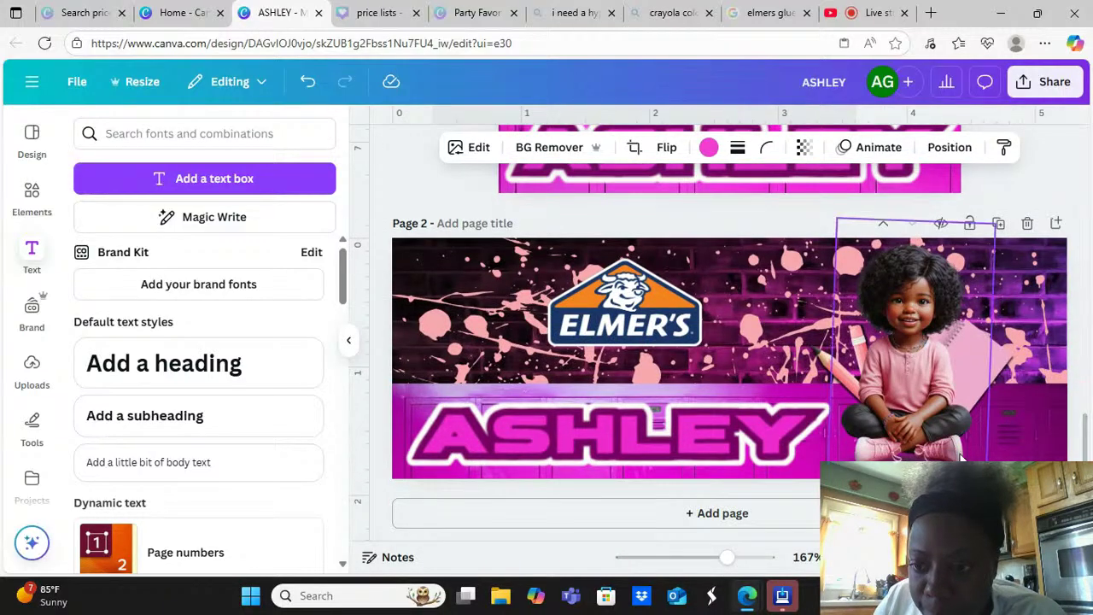
left_click(907, 457)
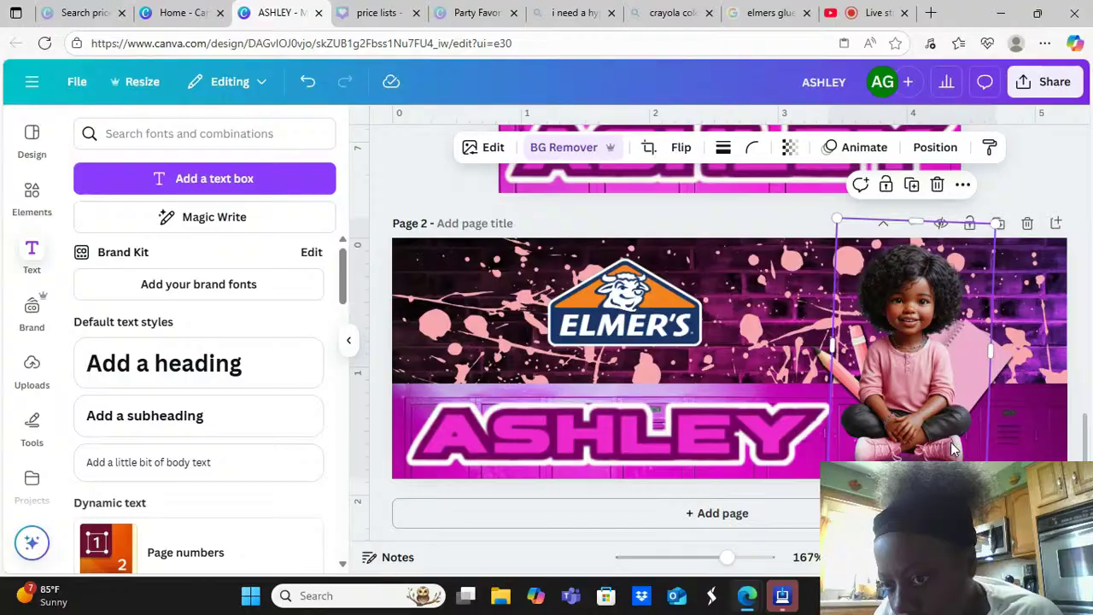
left_click(1007, 365, "shift")
left_click(816, 367, "shift")
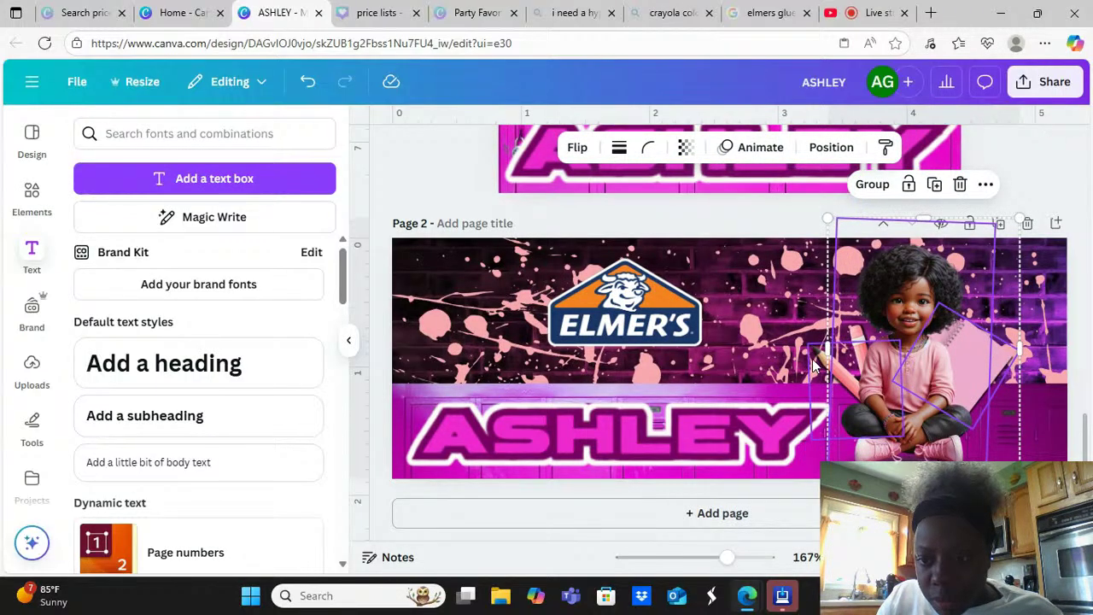
left_click(896, 319)
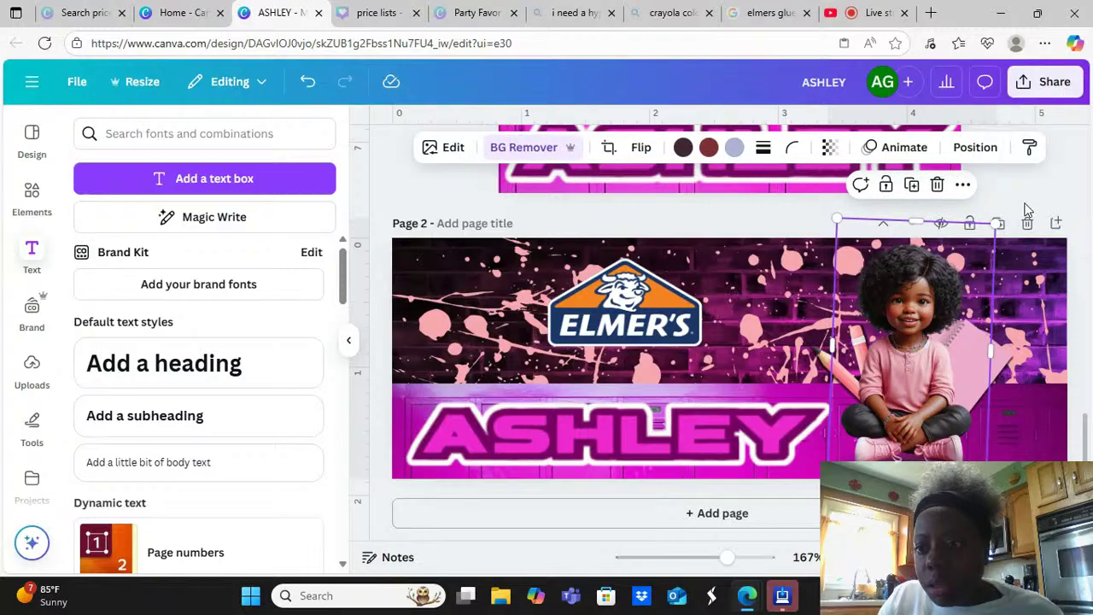
left_click(976, 146)
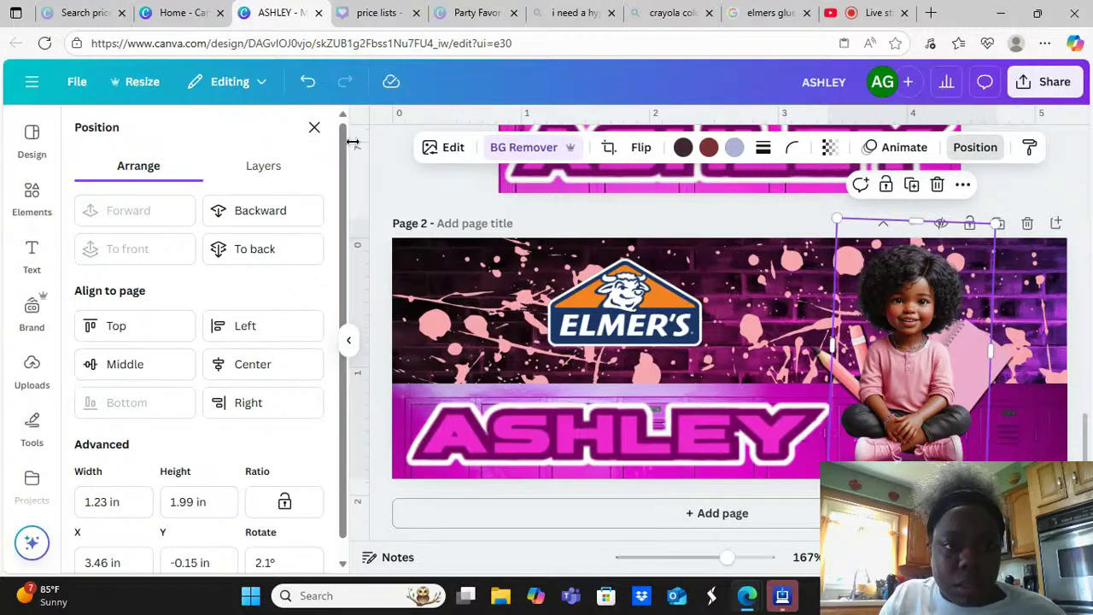
left_click(257, 171)
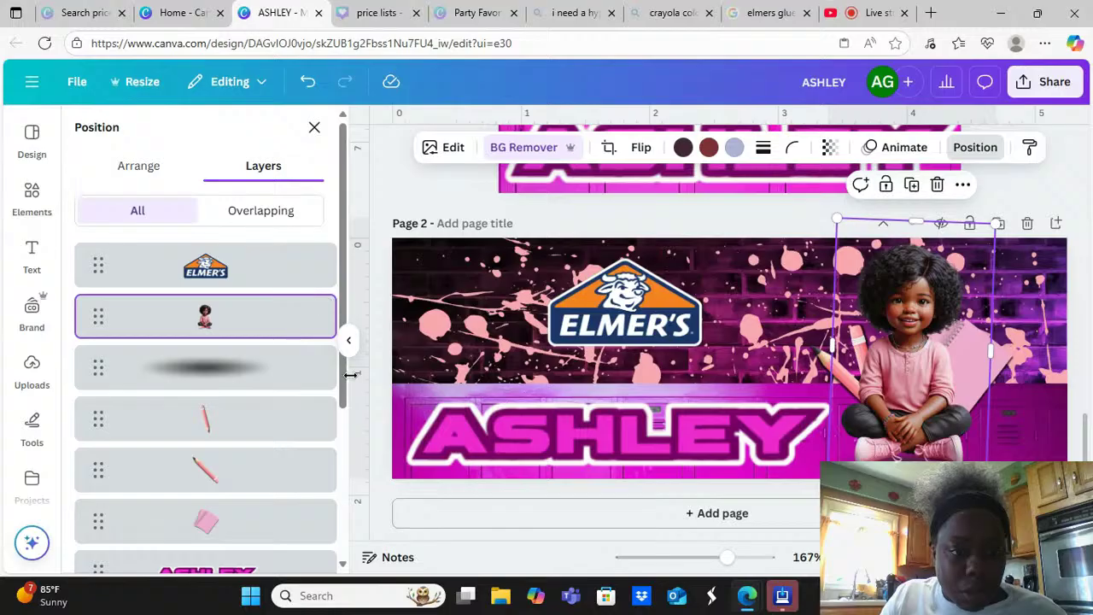
scroll(340, 402, "down", 1)
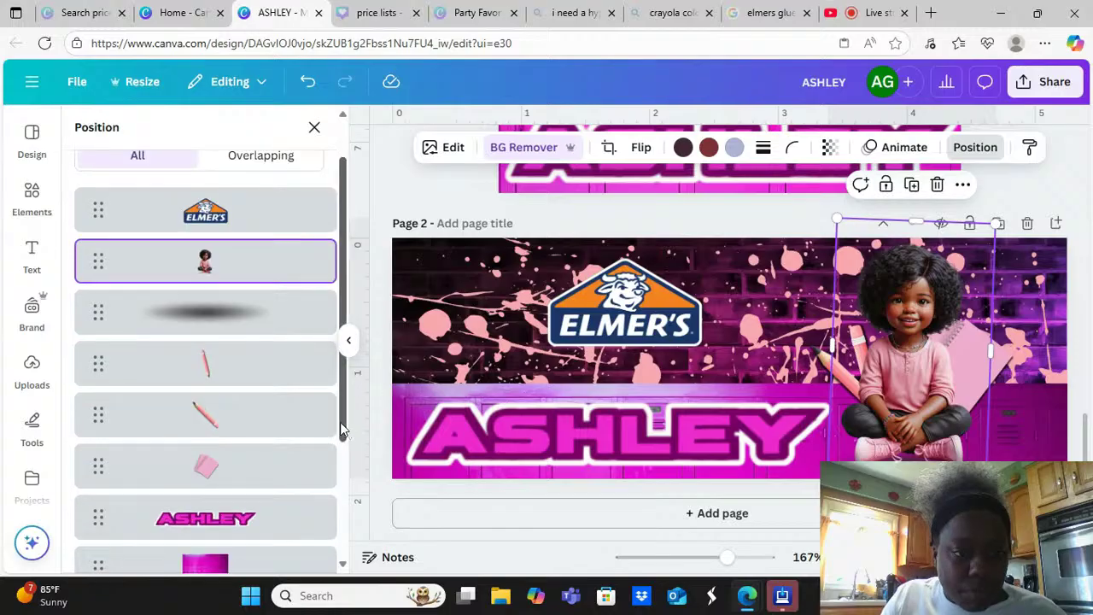
left_click(275, 373, "shift")
left_click(260, 401, "shift")
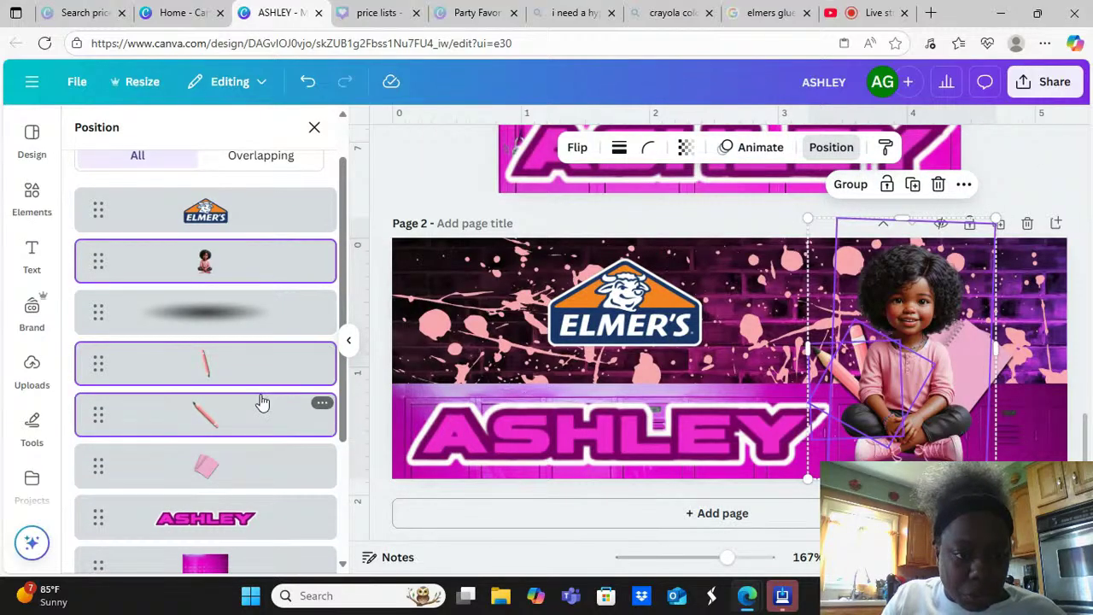
left_click(241, 467, "shift")
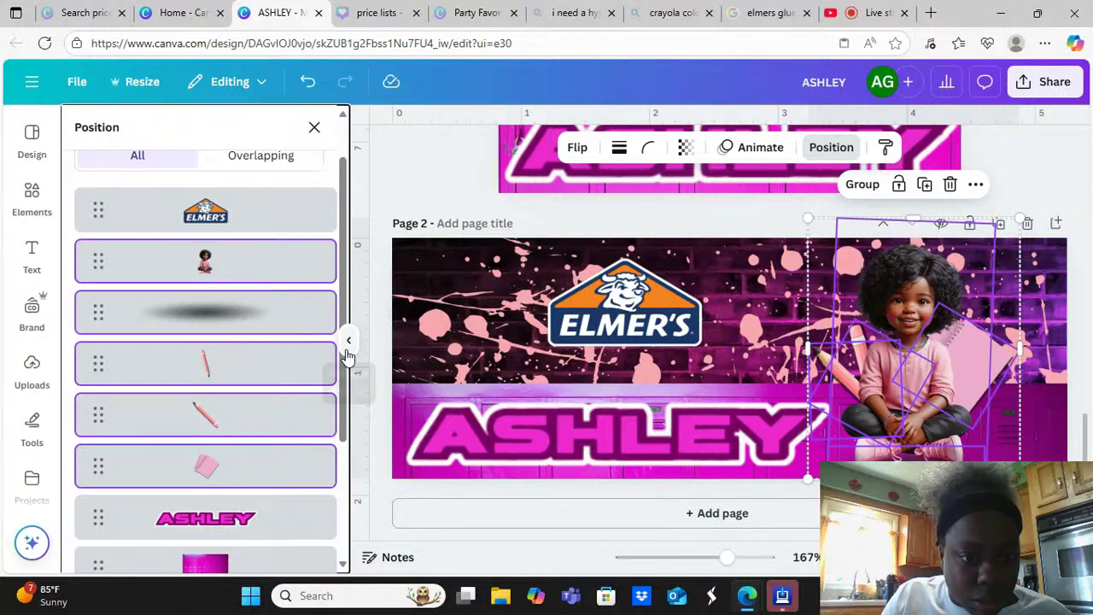
left_click(869, 186)
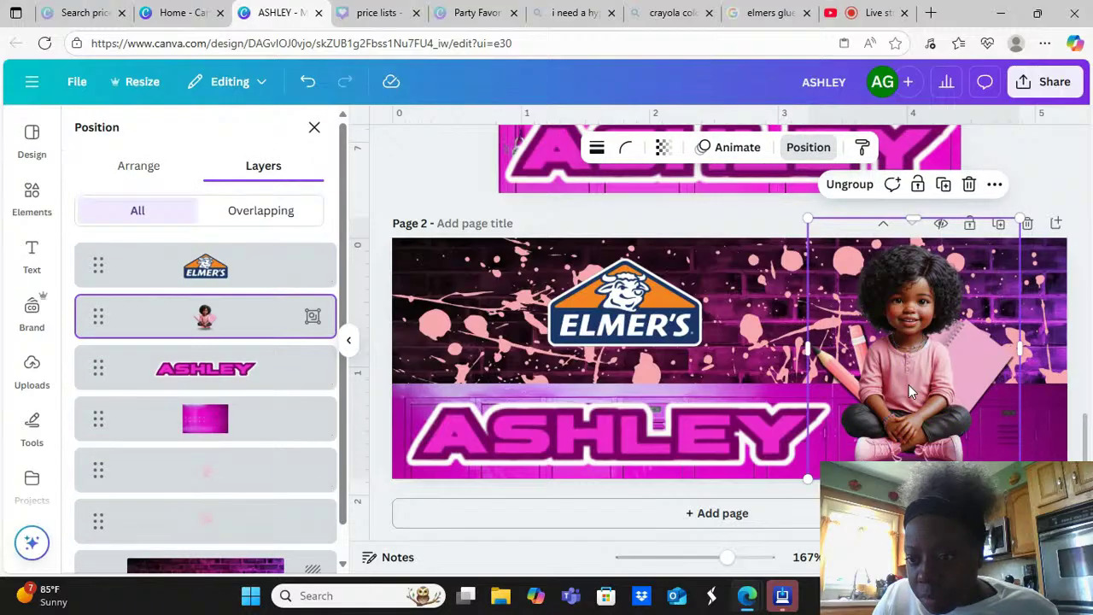
Shift the grouped girl and supplies slightly right on the page 2 banner and move the name lettering right to follow them
left_click_drag(908, 385, 934, 382)
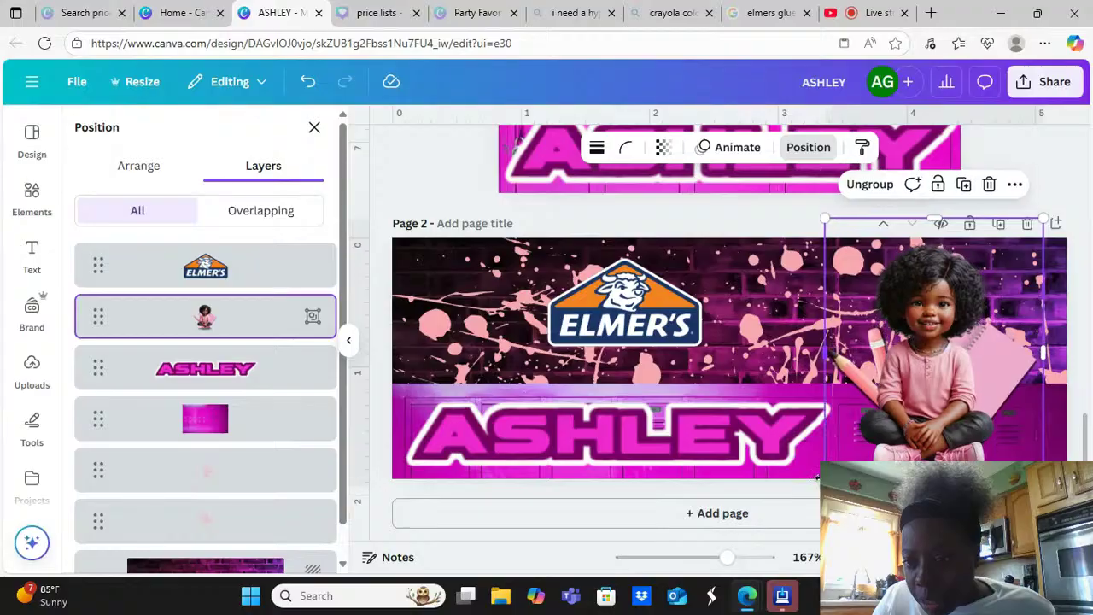
left_click_drag(902, 408, 902, 406)
left_click(836, 412)
left_click_drag(724, 426, 729, 433)
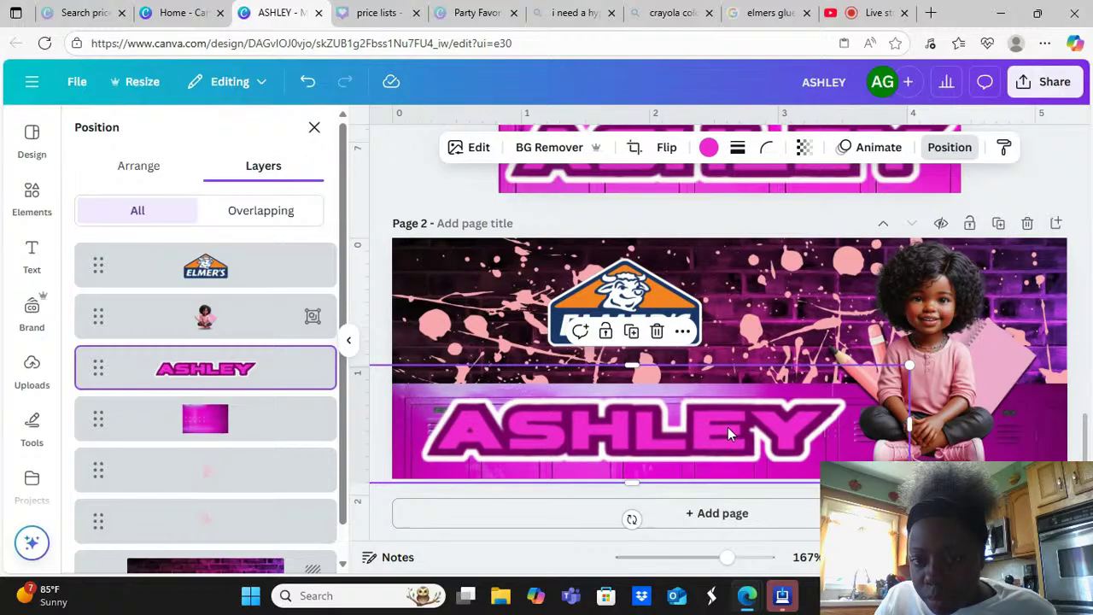
left_click(402, 202)
left_click(401, 203)
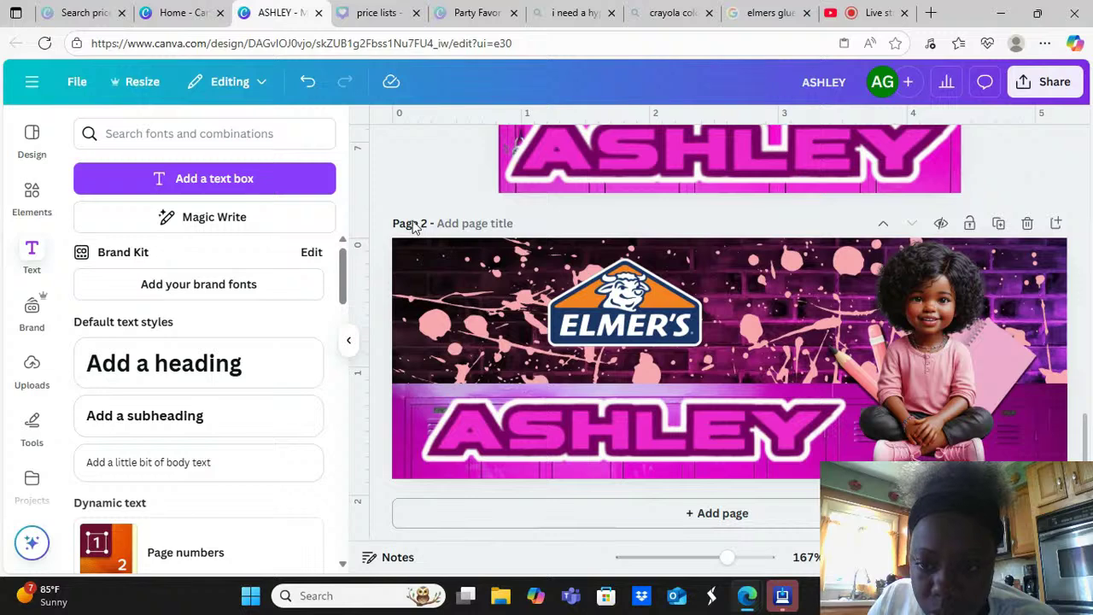
left_click(648, 409)
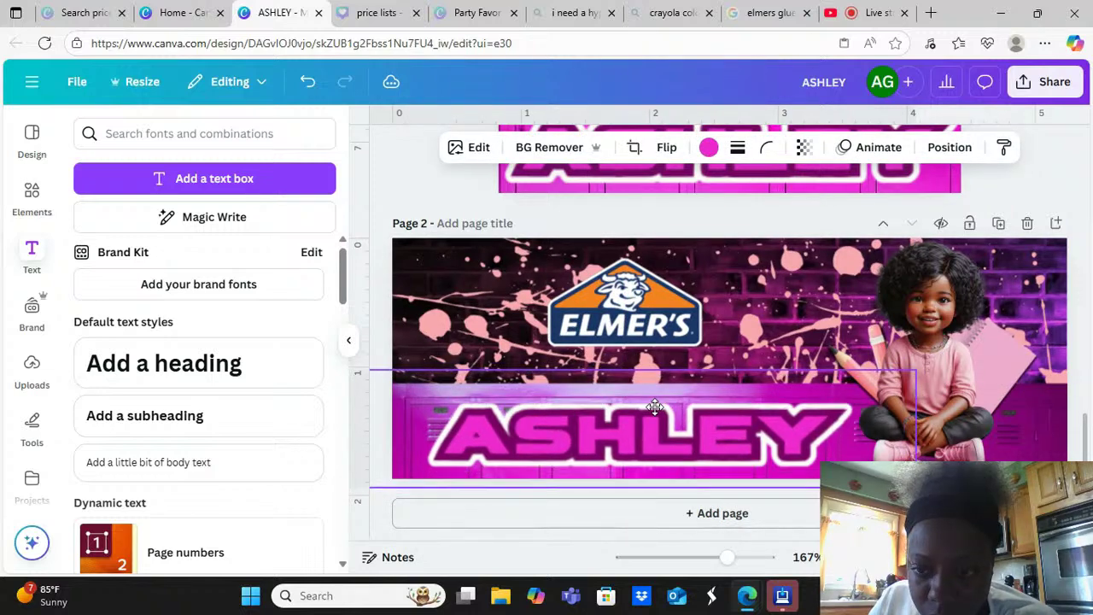
Paste the copied pink flare beside the girl's hair on page 2 and place a duplicate over the first letter of the name
left_click(31, 195)
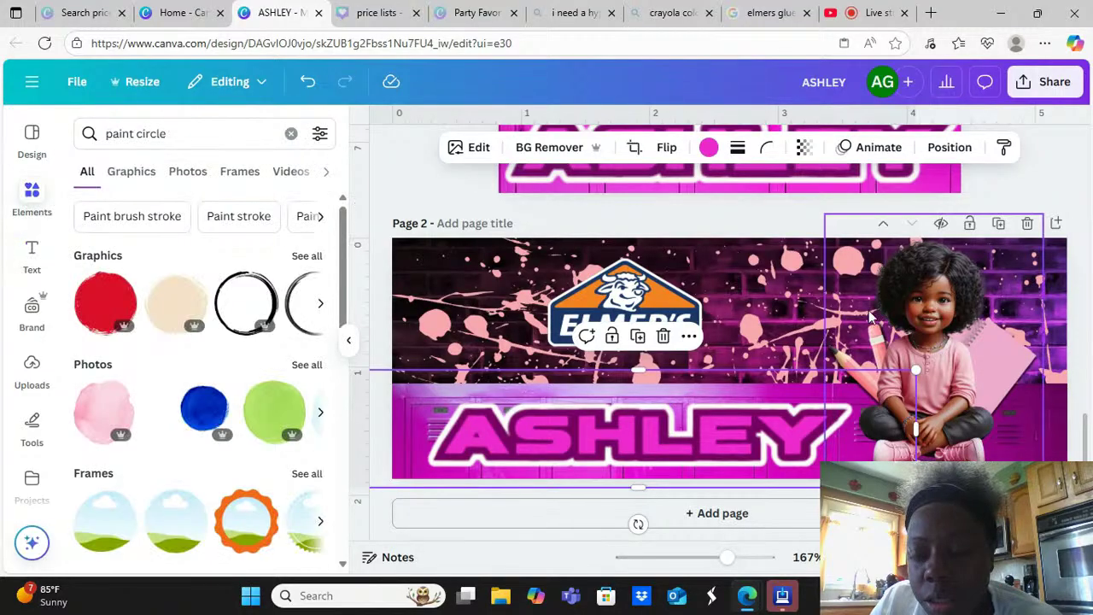
right_click(778, 278)
mouse_move(780, 279)
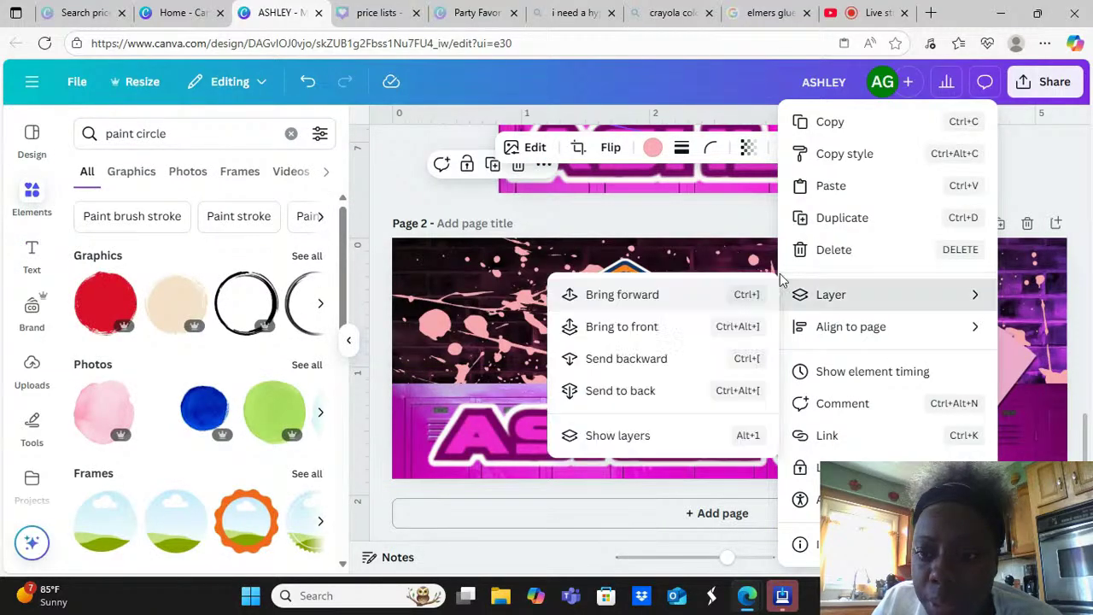
left_click(830, 186)
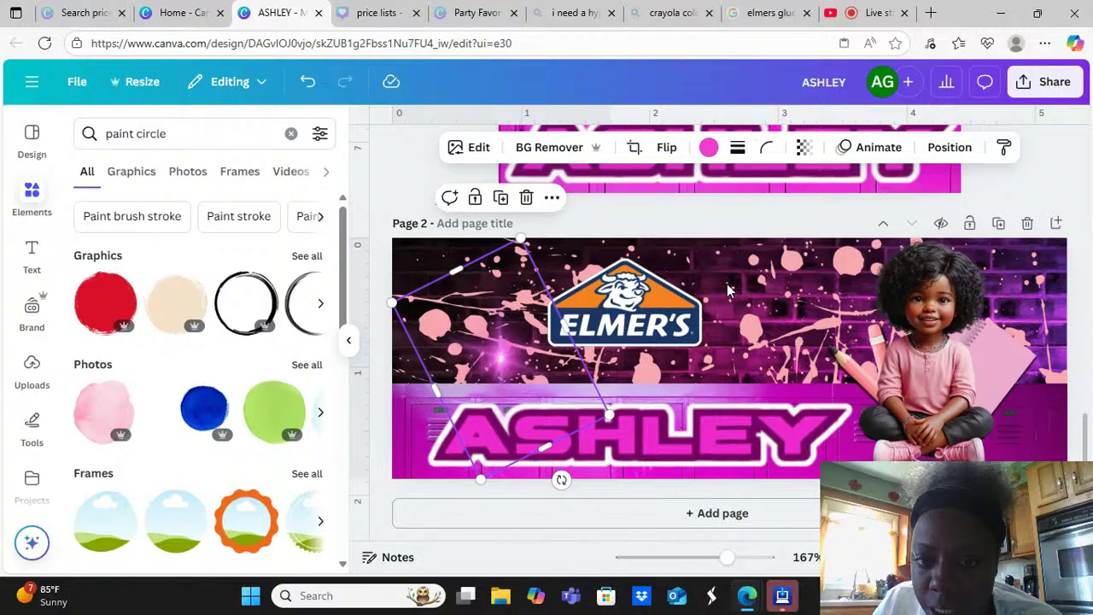
left_click_drag(521, 369, 899, 286)
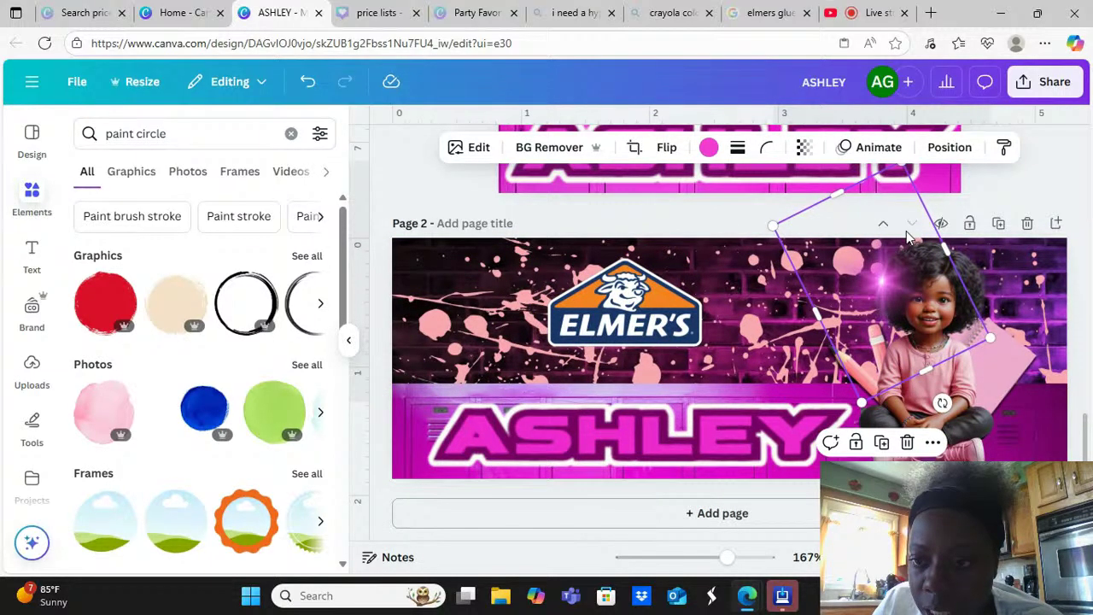
left_click(883, 442)
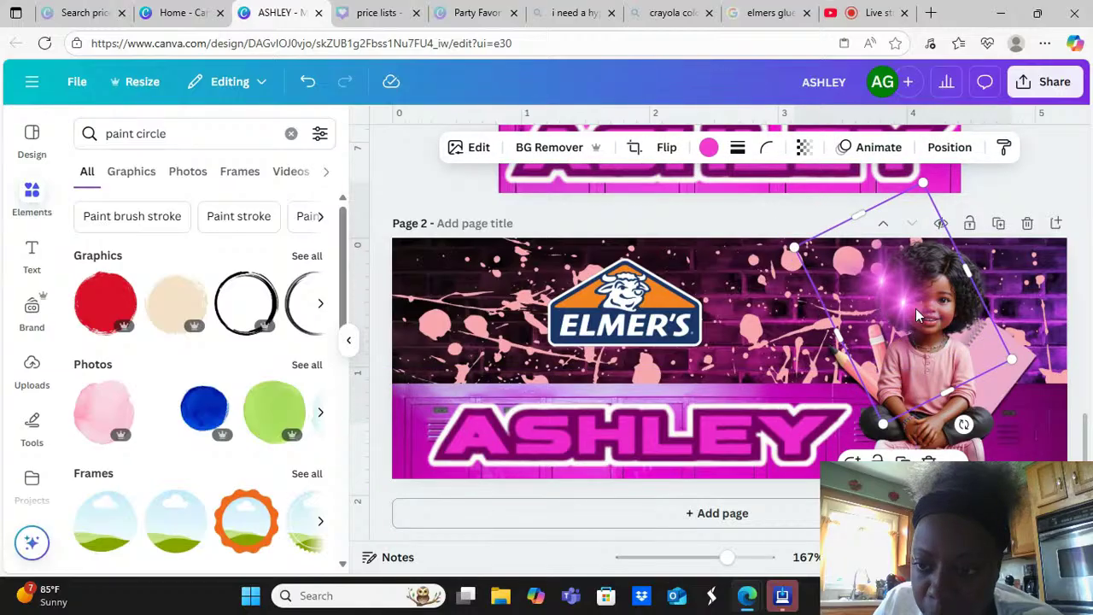
left_click_drag(675, 386, 475, 416)
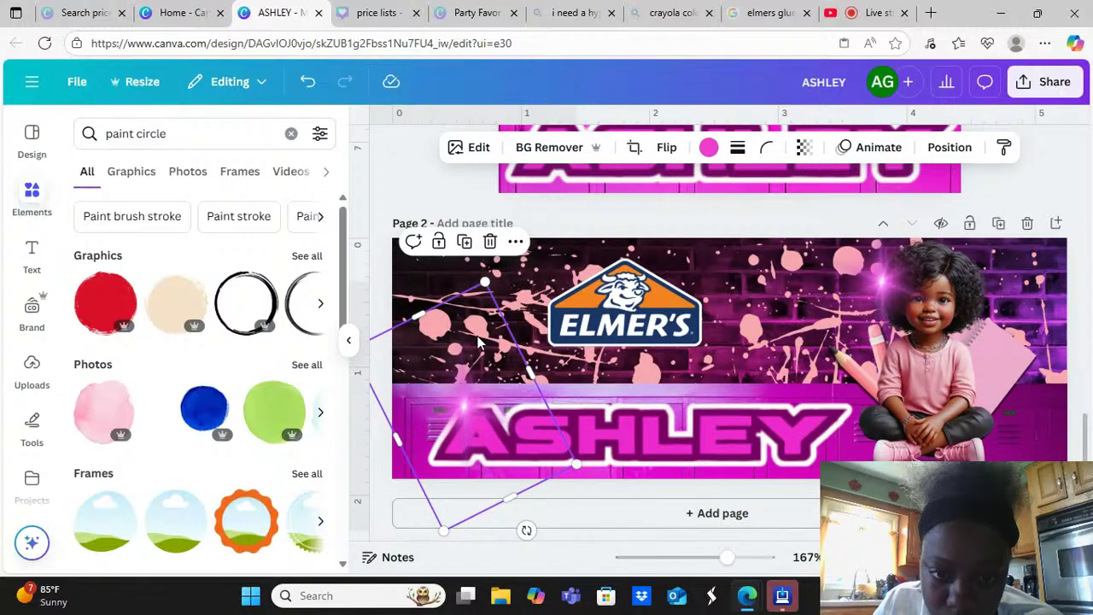
Nudge the pink flare over the first letter of the name slightly left on the page 2 banner
left_click_drag(470, 336, 467, 337)
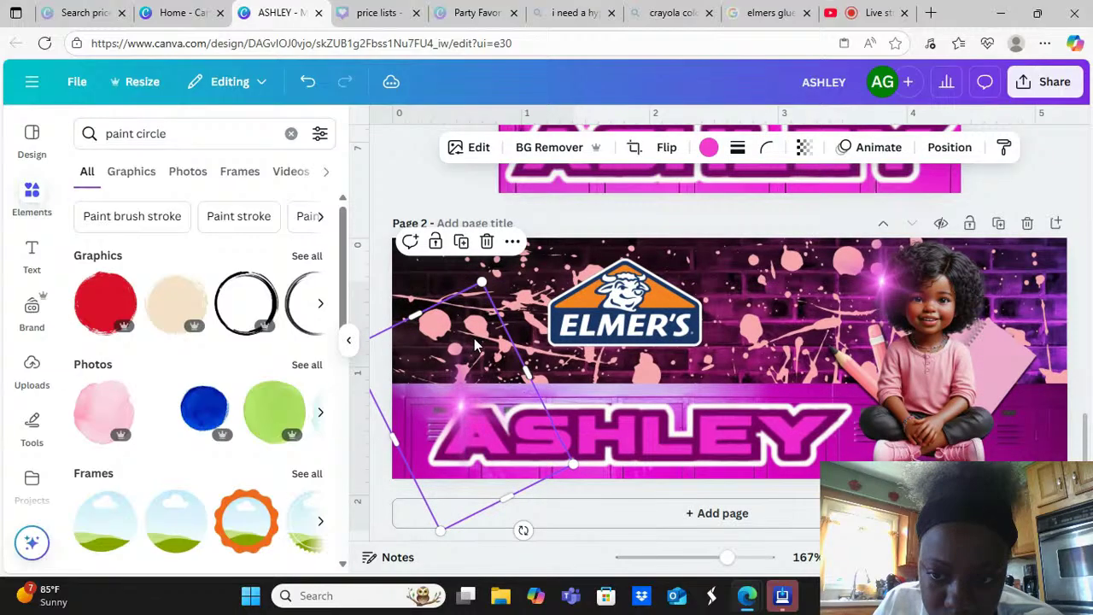
key("Delete")
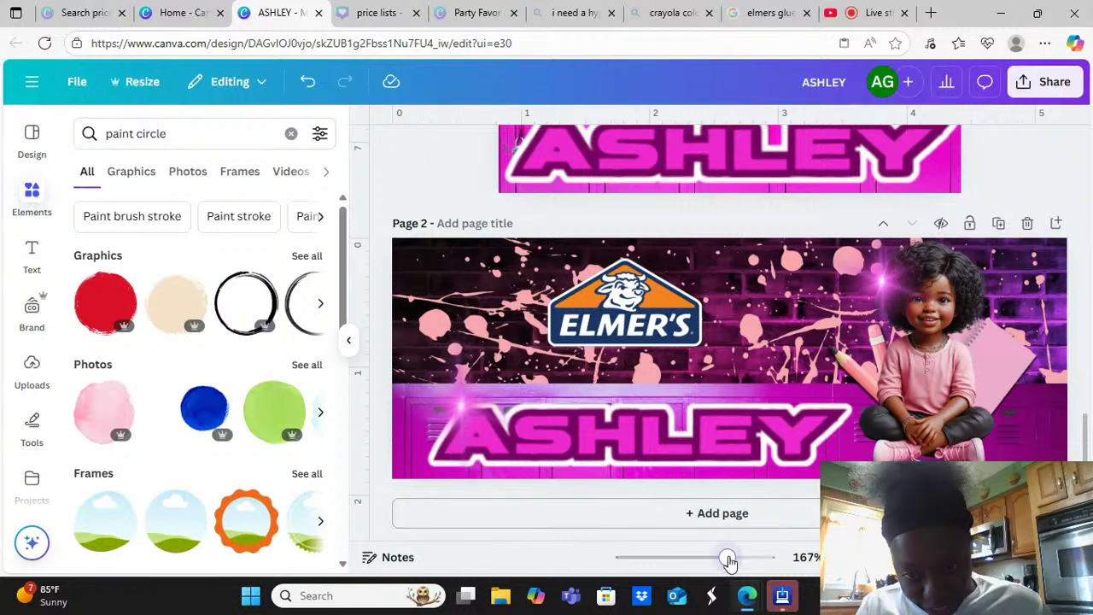
left_click_drag(727, 557, 718, 557)
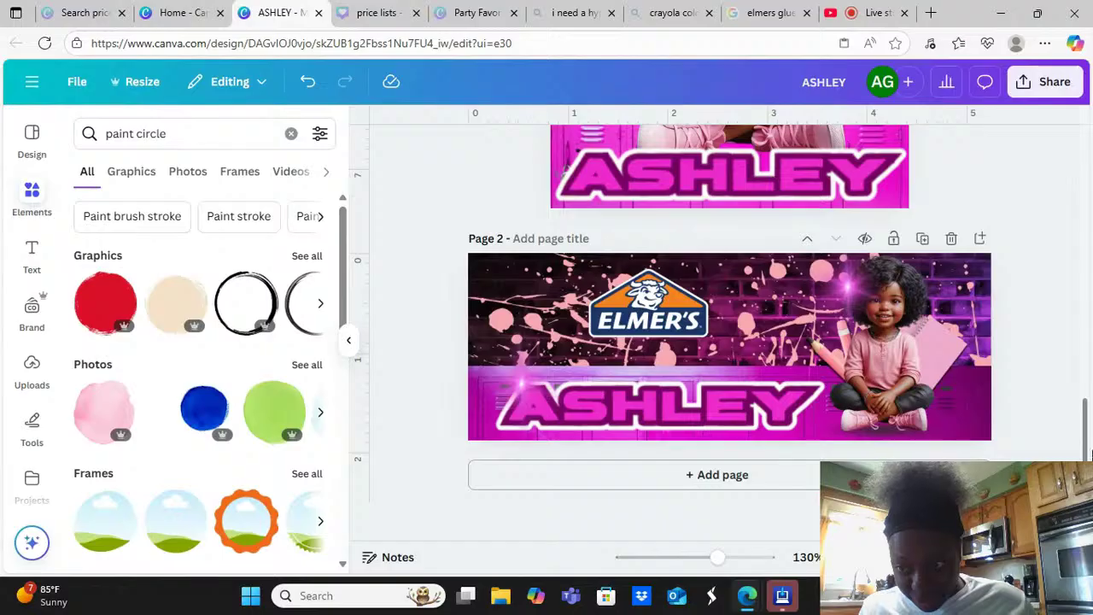
left_click_drag(1091, 452, 1090, 253)
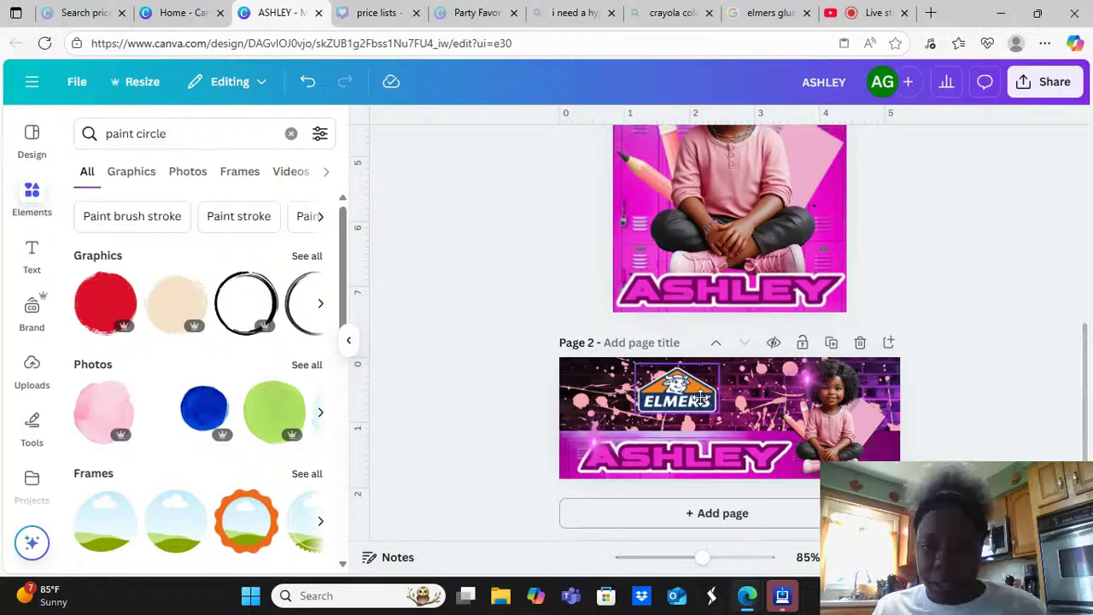
left_click_drag(701, 397, 703, 403)
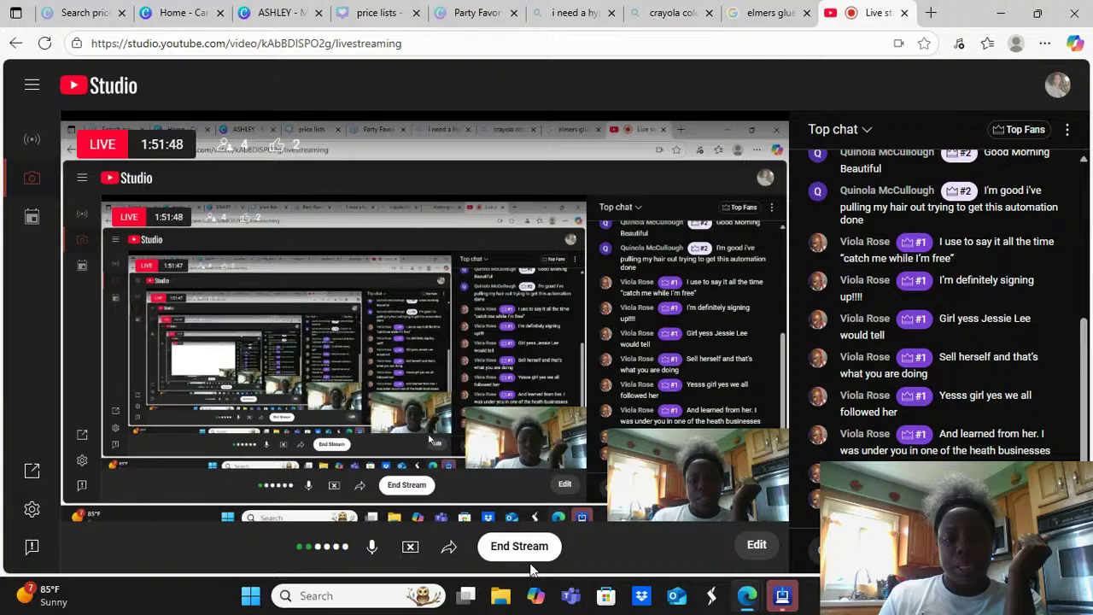
Switch to the YouTube Studio live stream and stop sharing the screen
left_click(411, 548)
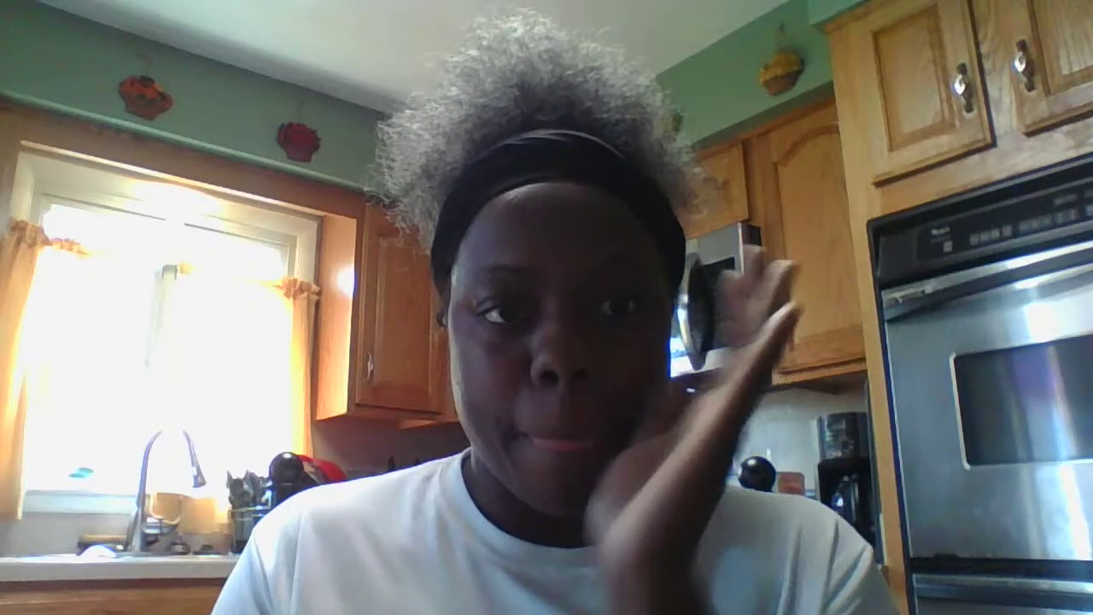